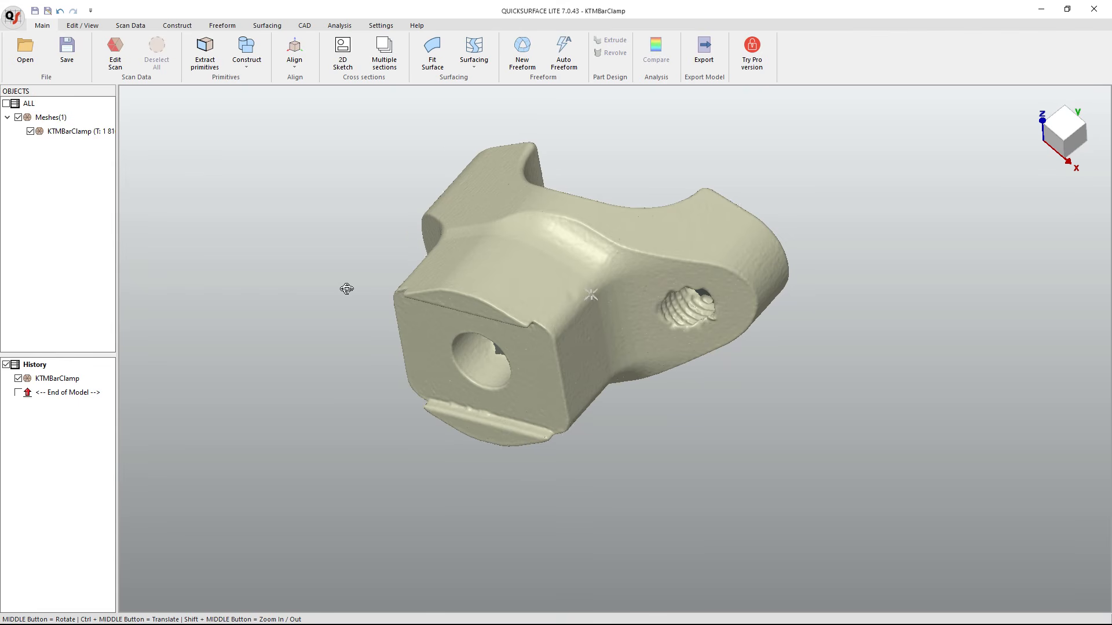
Examine the KTMBarClamp scan mesh from several sides and check its point and triangle counts.
middle_drag(348, 288, 601, 345)
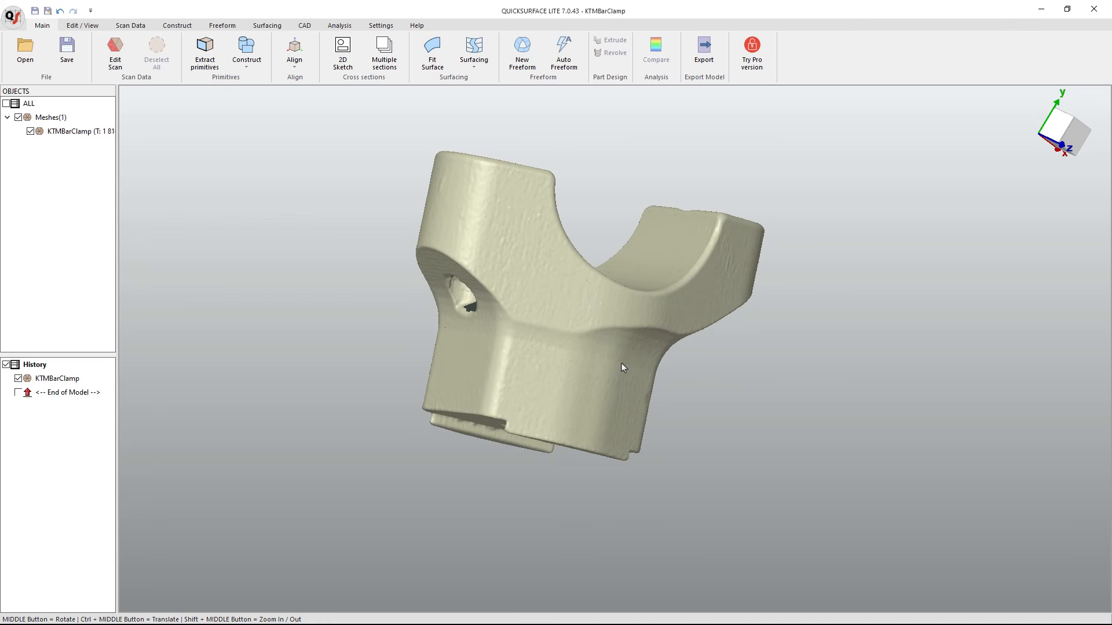
middle_drag(615, 373, 418, 372)
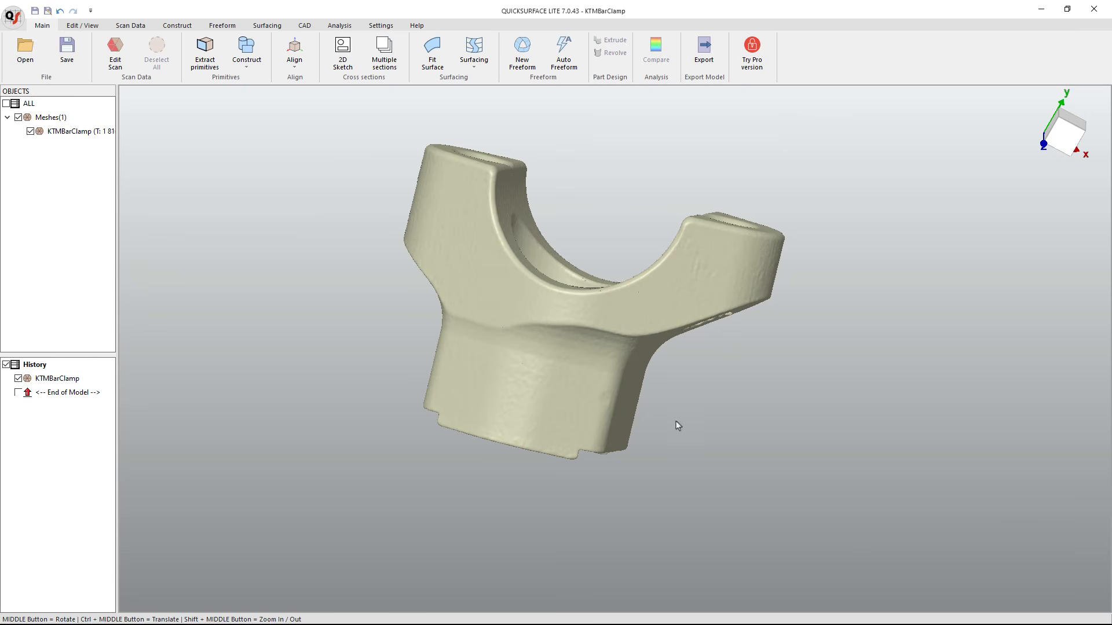
mouse_move(676, 422)
middle_down()
mouse_move(666, 417)
mouse_move(644, 293)
mouse_move(515, 287)
mouse_move(714, 347)
mouse_move(670, 318)
mouse_move(544, 305)
mouse_move(702, 308)
mouse_move(704, 240)
middle_up()
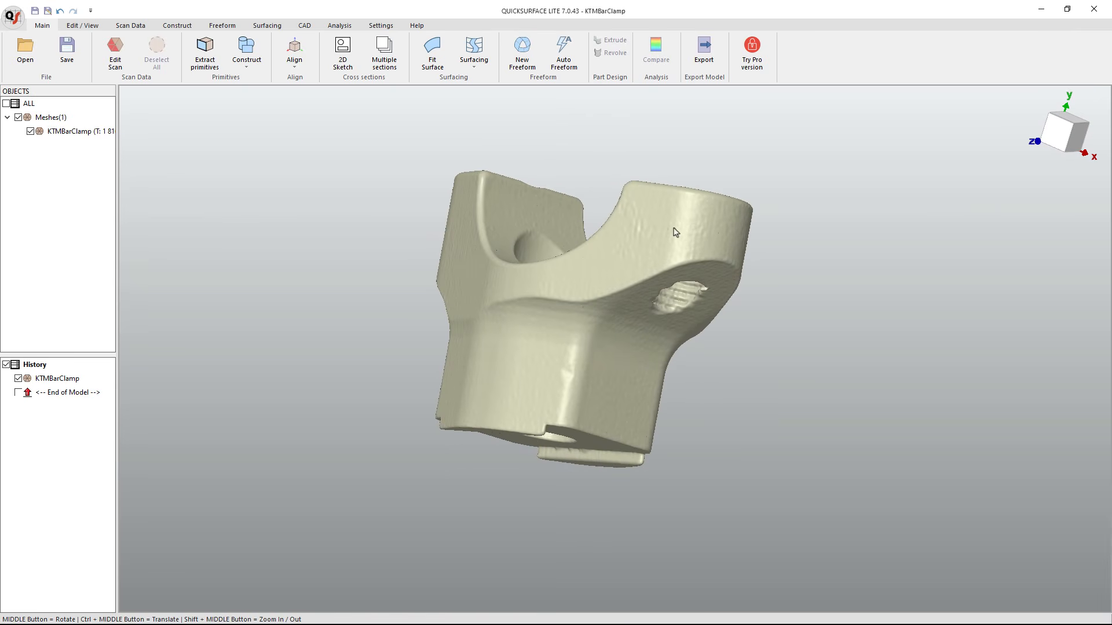
middle_drag(617, 282, 723, 276)
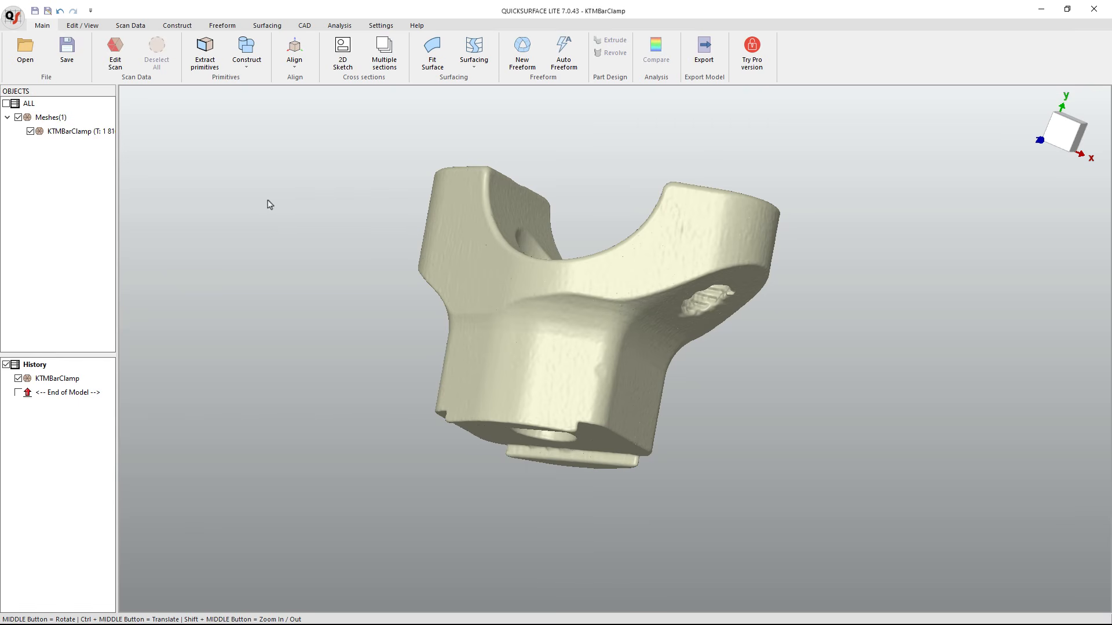
click(133, 25)
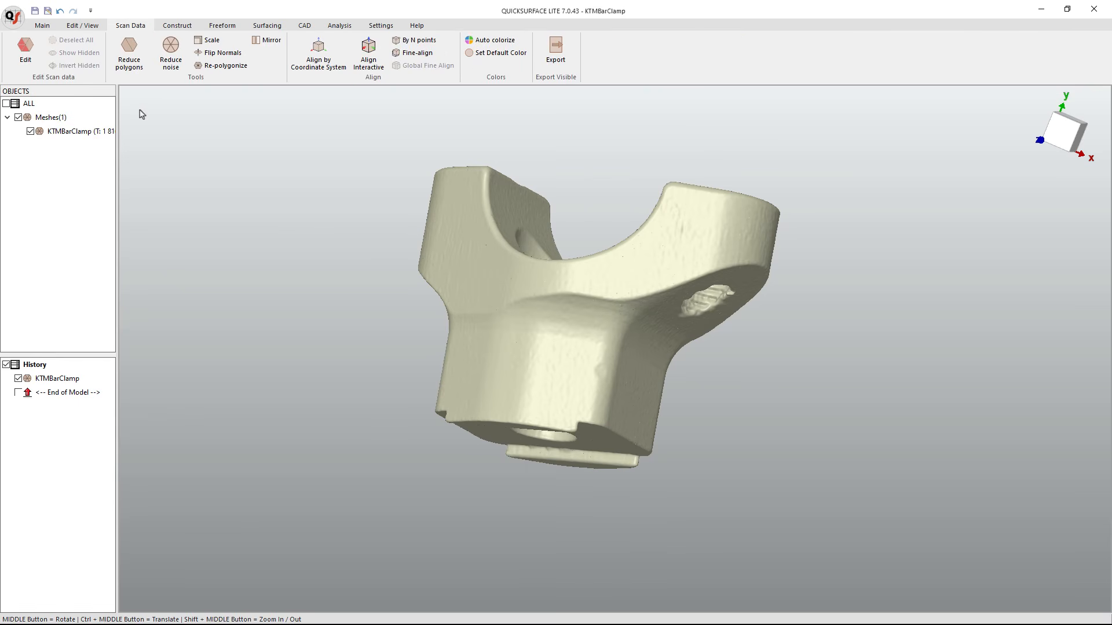
click(178, 63)
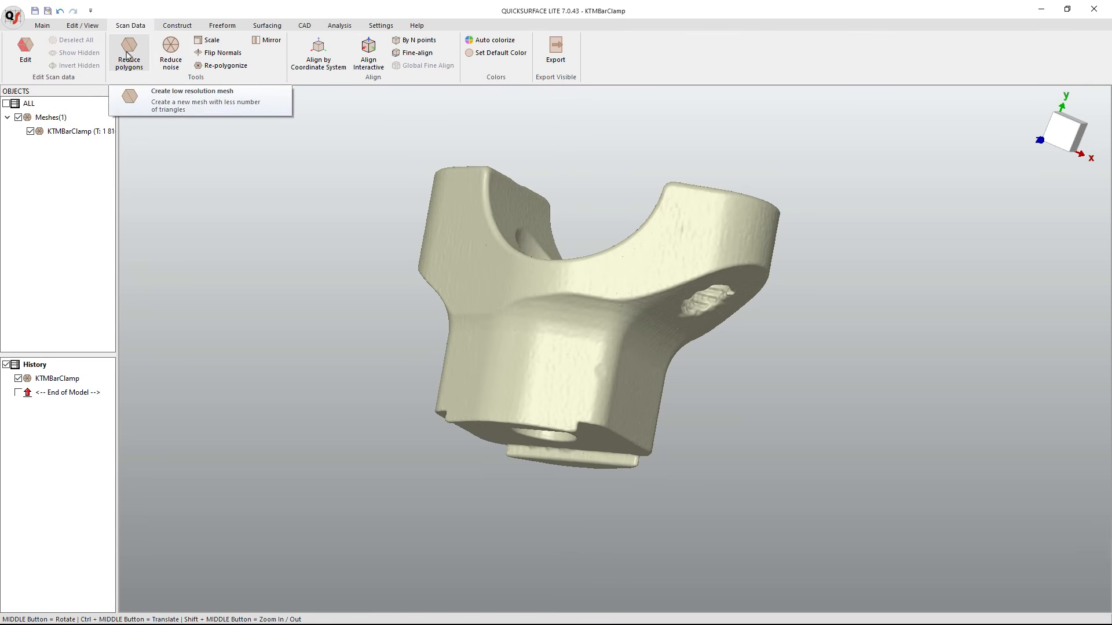
click(466, 276)
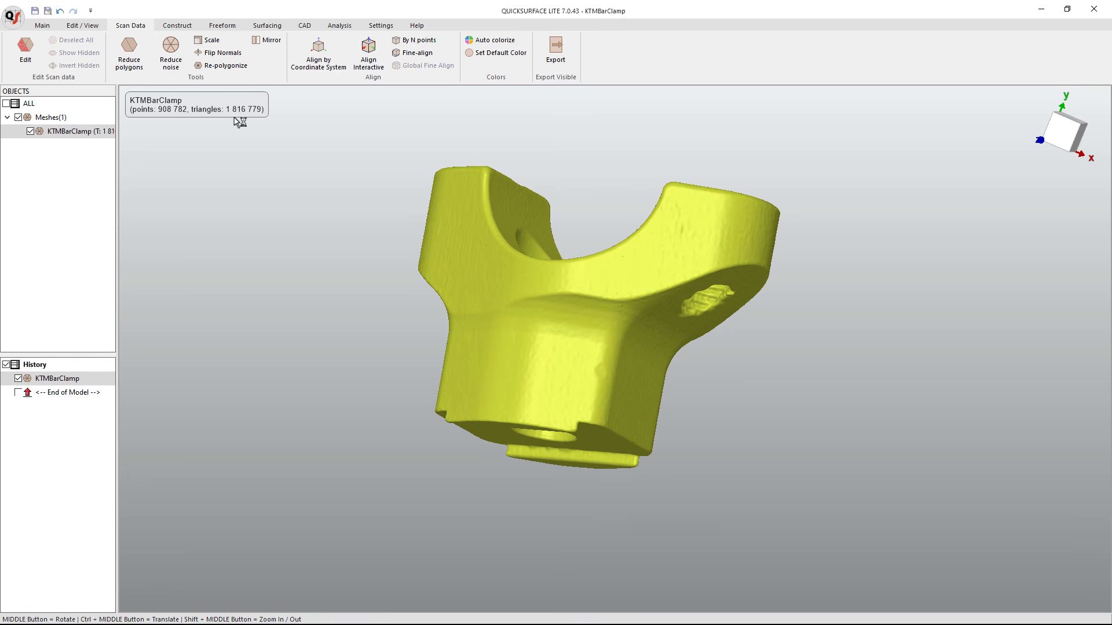
click(240, 179)
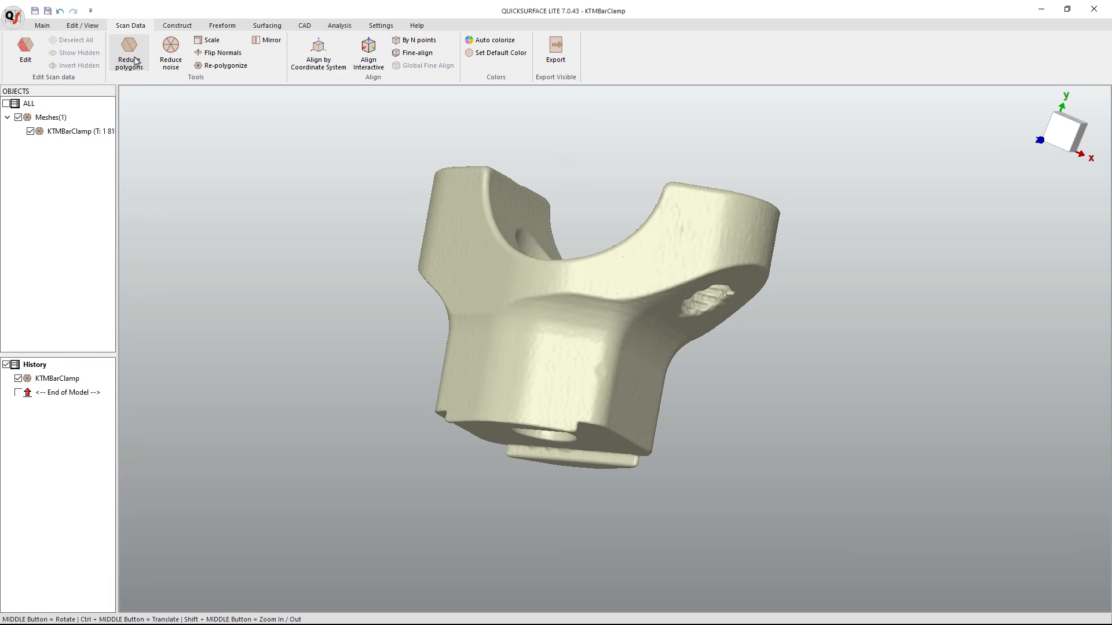
Start a polygon reduction of the clamp mesh and show the mesh wireframe to inspect its triangle density up close.
click(134, 58)
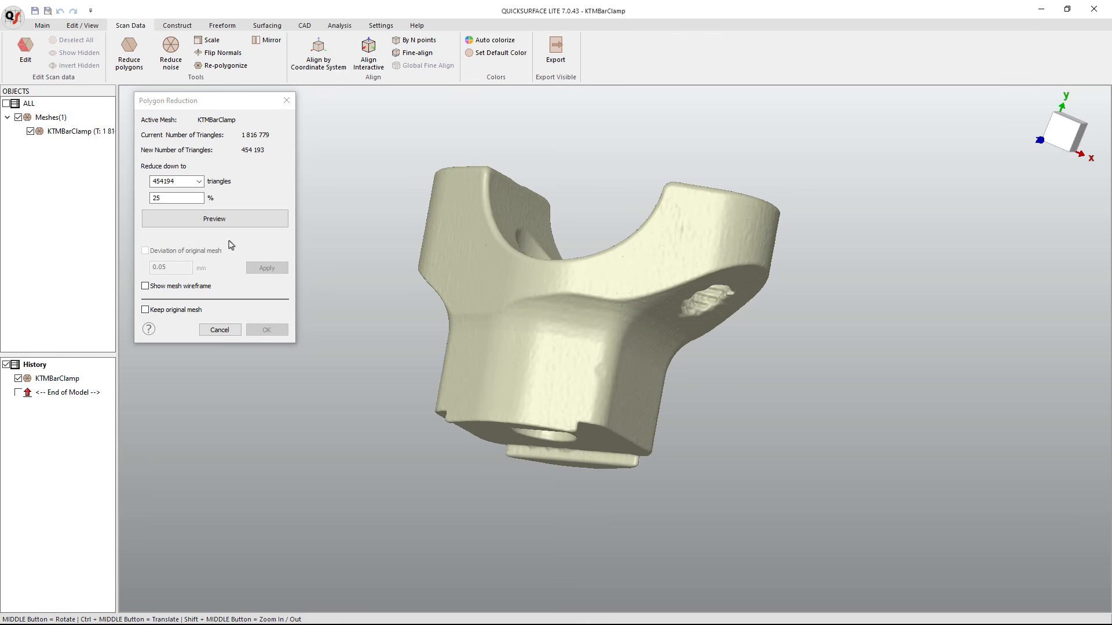
click(144, 286)
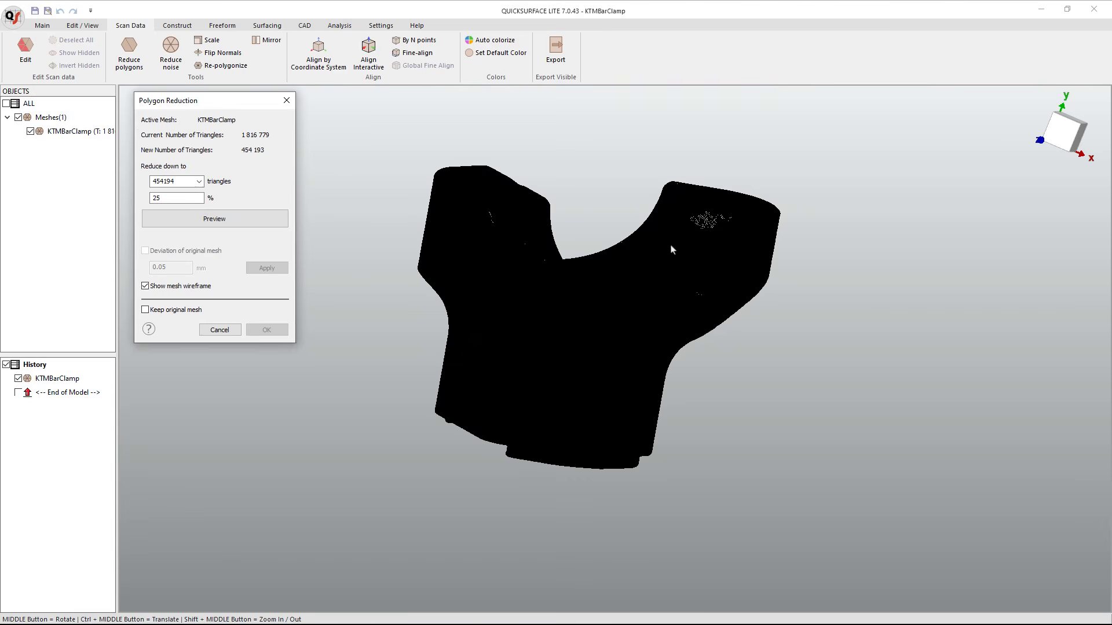
scroll(677, 249, up, 5)
scroll(680, 247, up, 5)
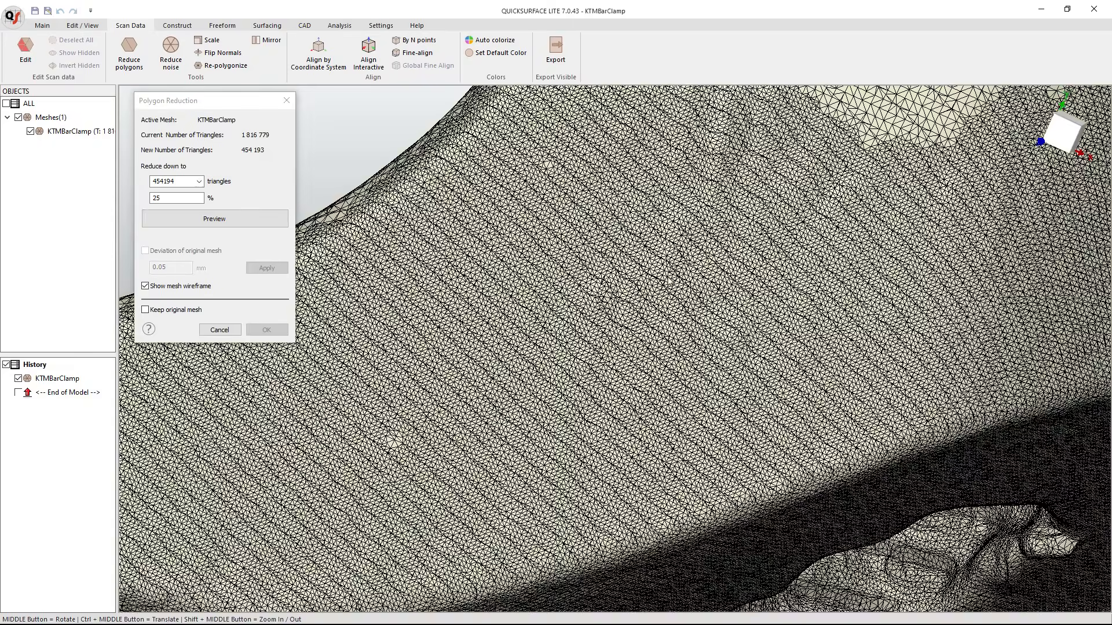
scroll(668, 282, up, 3)
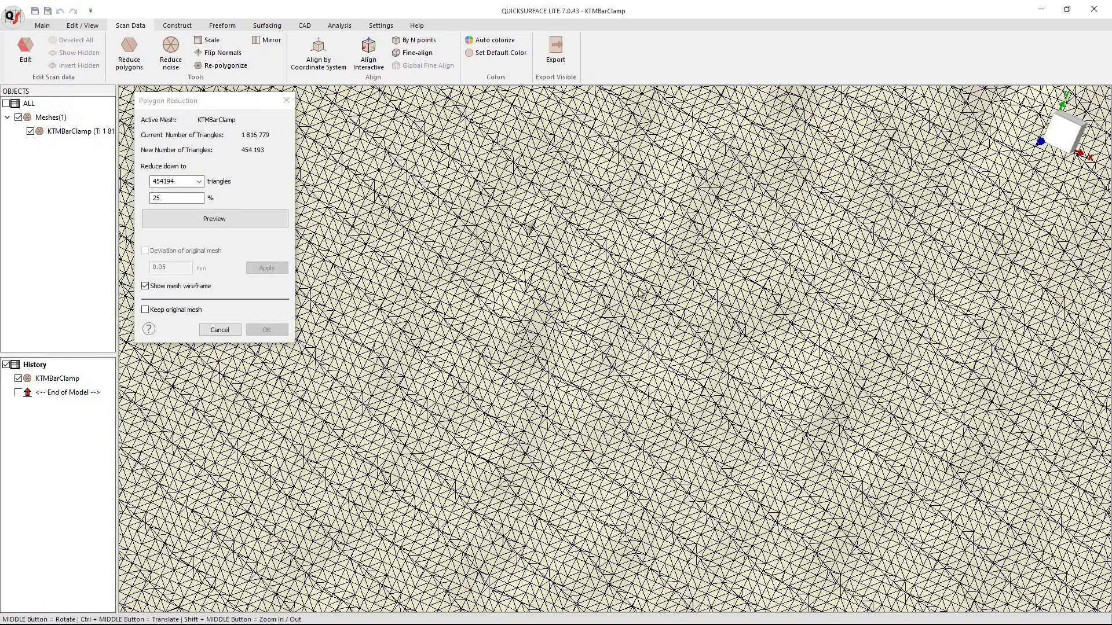
scroll(652, 296, down, 10)
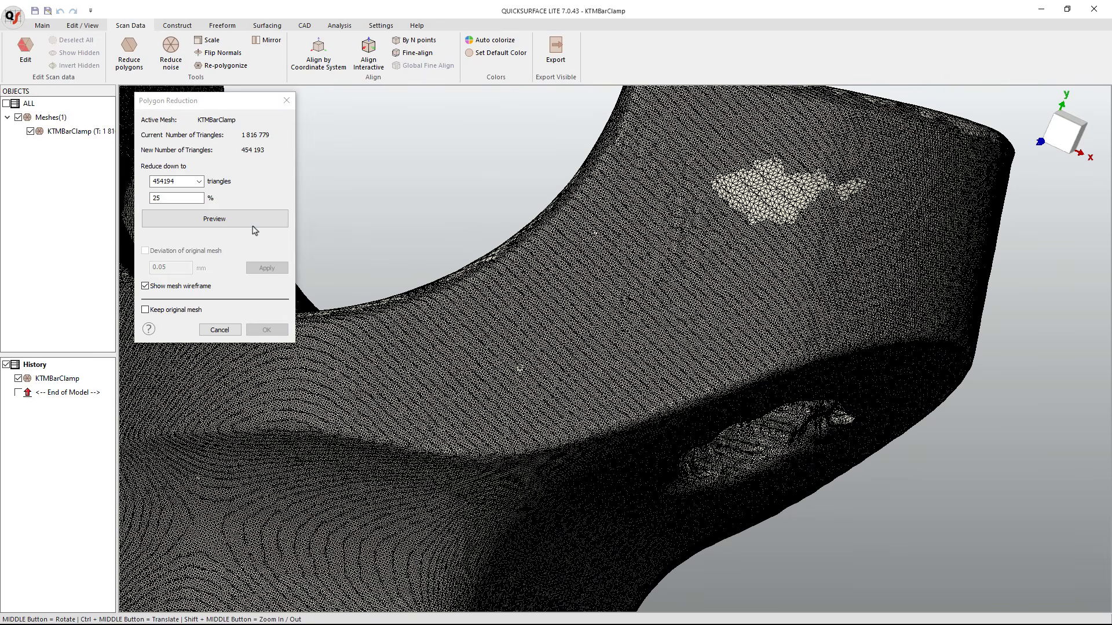
Preview the clamp mesh reduced to 25% of its triangles and inspect the coarser wireframe.
click(253, 223)
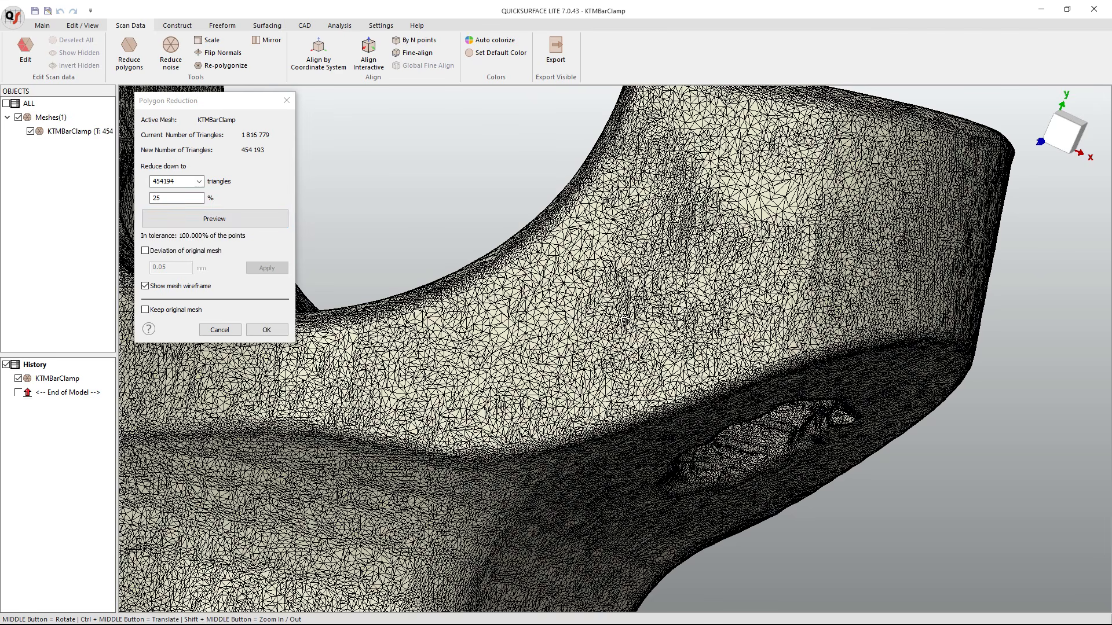
middle_drag(623, 323, 580, 309)
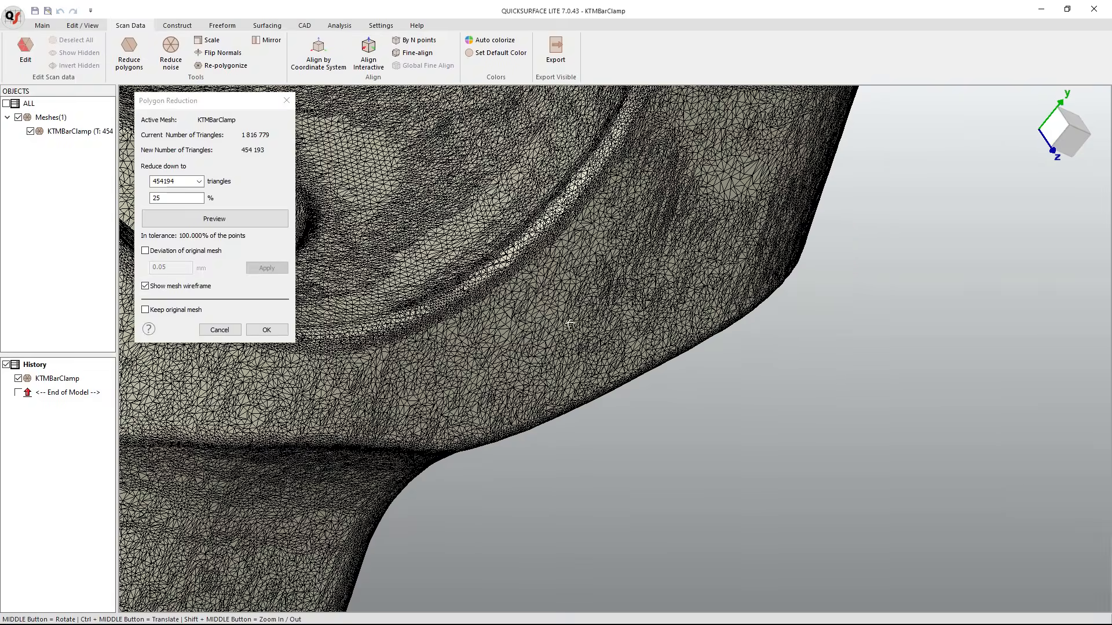
middle_drag(570, 325, 566, 288)
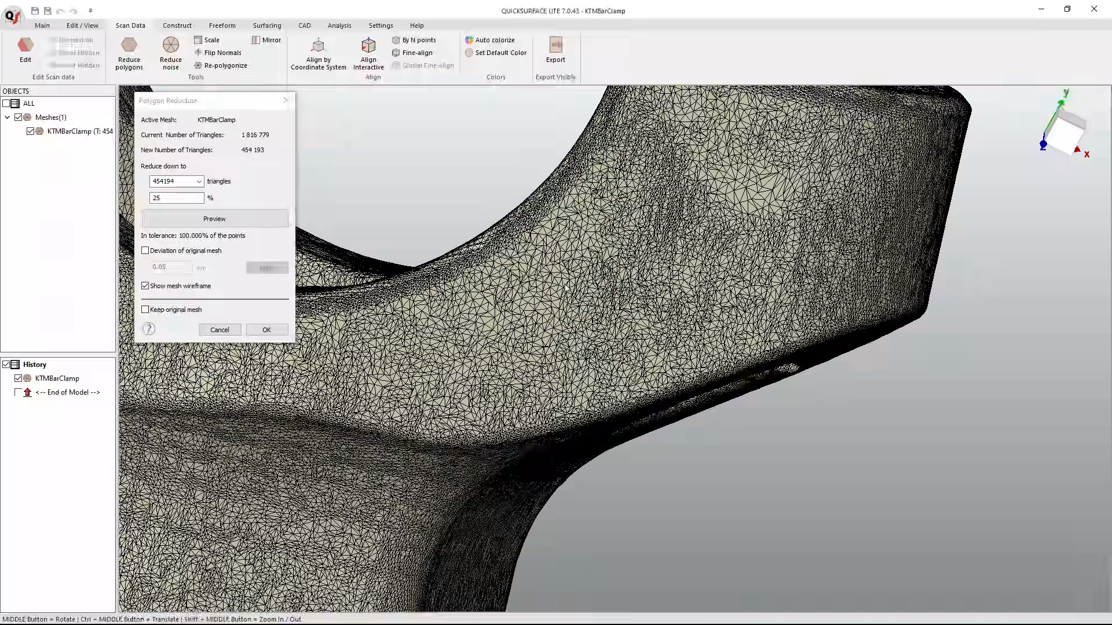
scroll(568, 288, down, 2)
Reduce the clamp mesh to 10% of its triangles, previewing the result and keeping the original mesh.
click(211, 217)
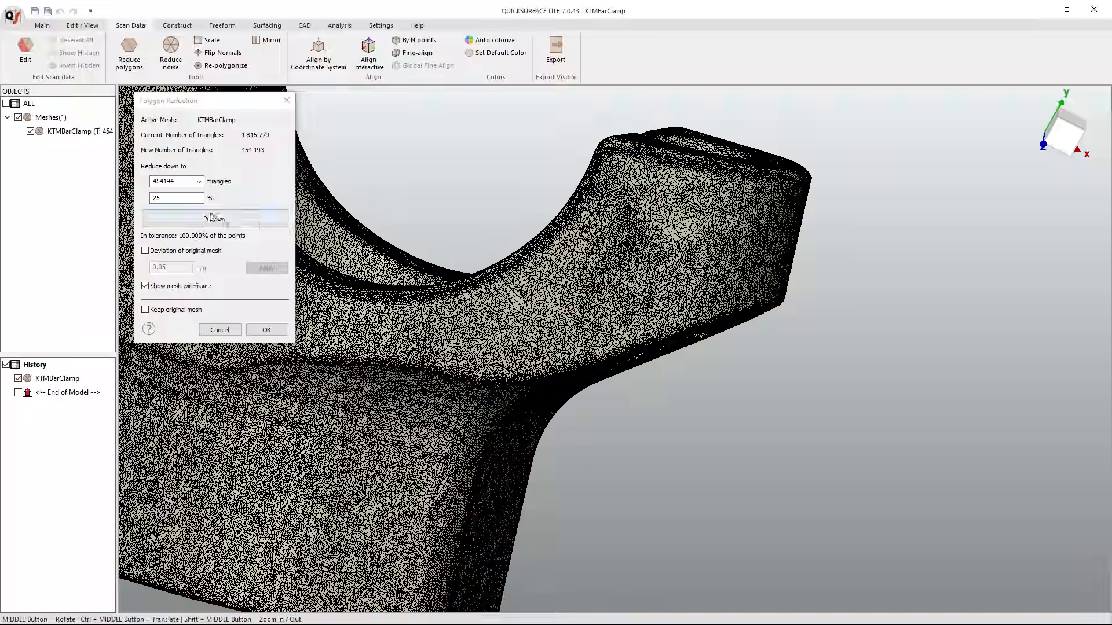
text(10)
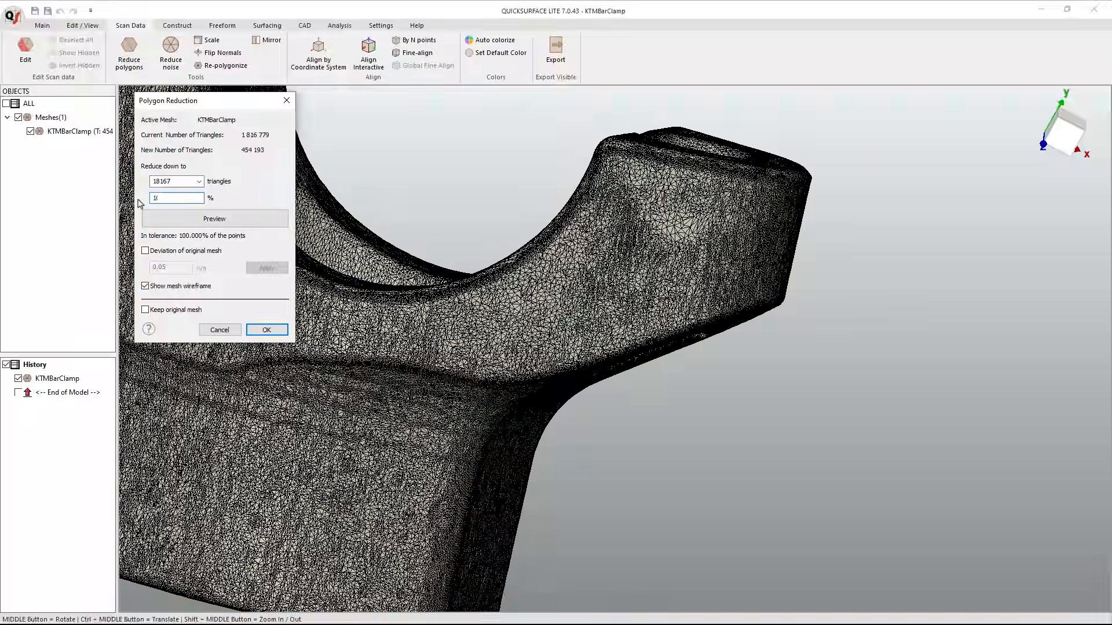
click(211, 220)
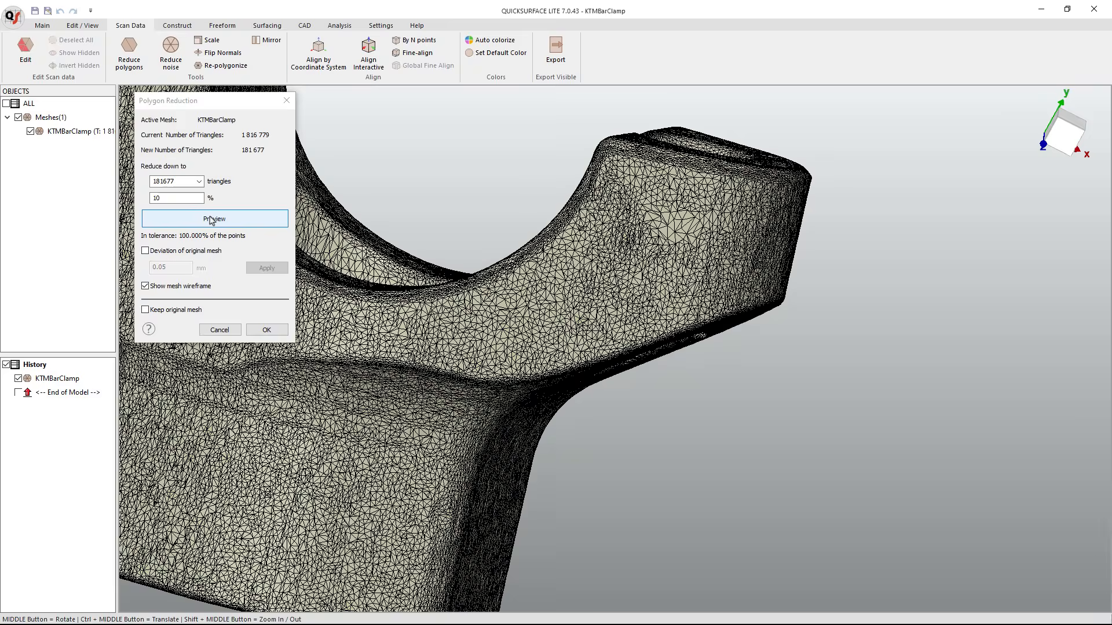
middle_drag(563, 320, 575, 252)
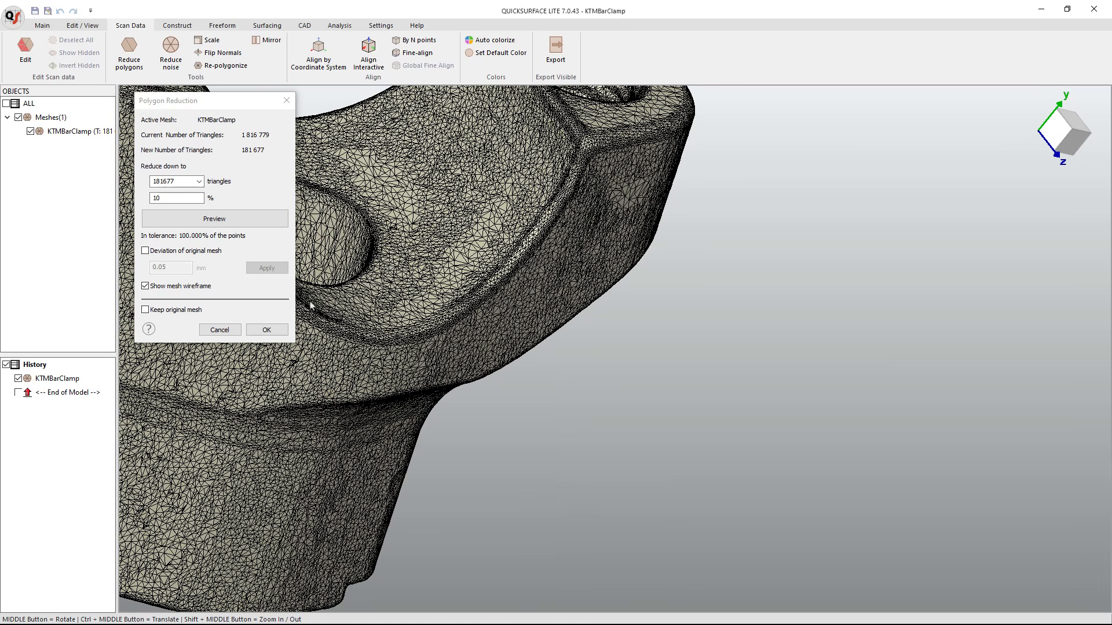
click(168, 313)
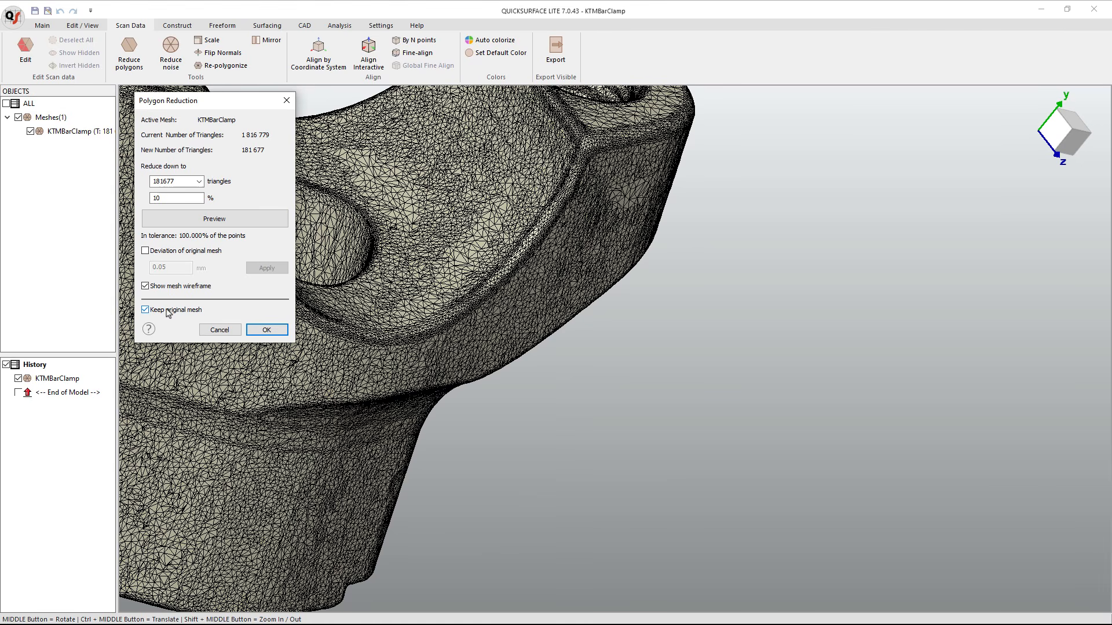
click(265, 330)
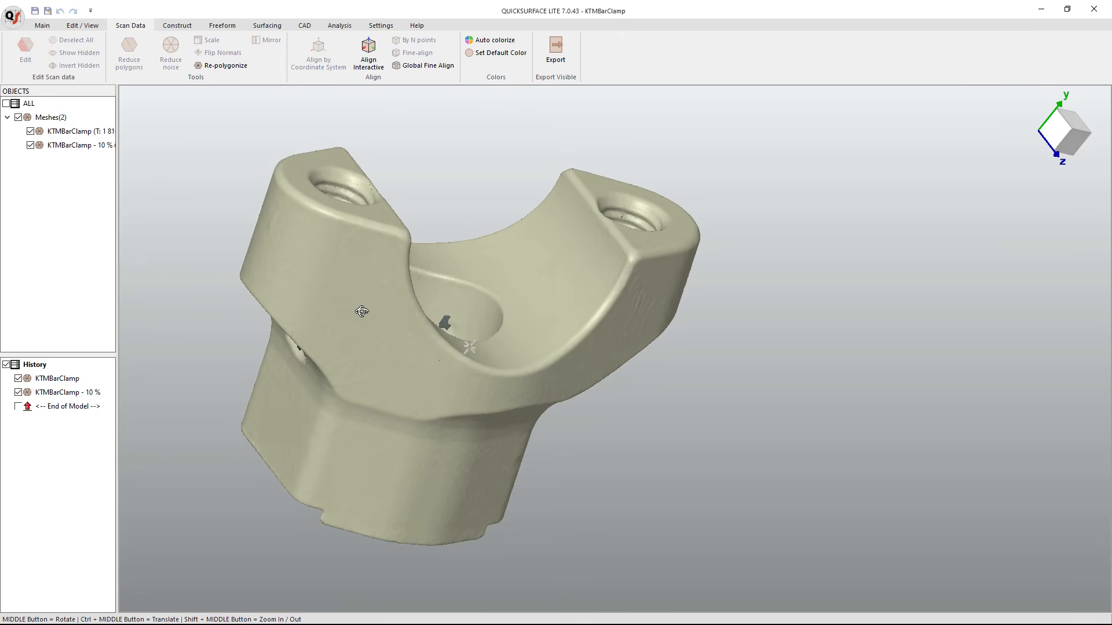
Hide the original KTMBarClamp mesh so that only the 10% mesh is displayed.
middle_drag(361, 311, 215, 230)
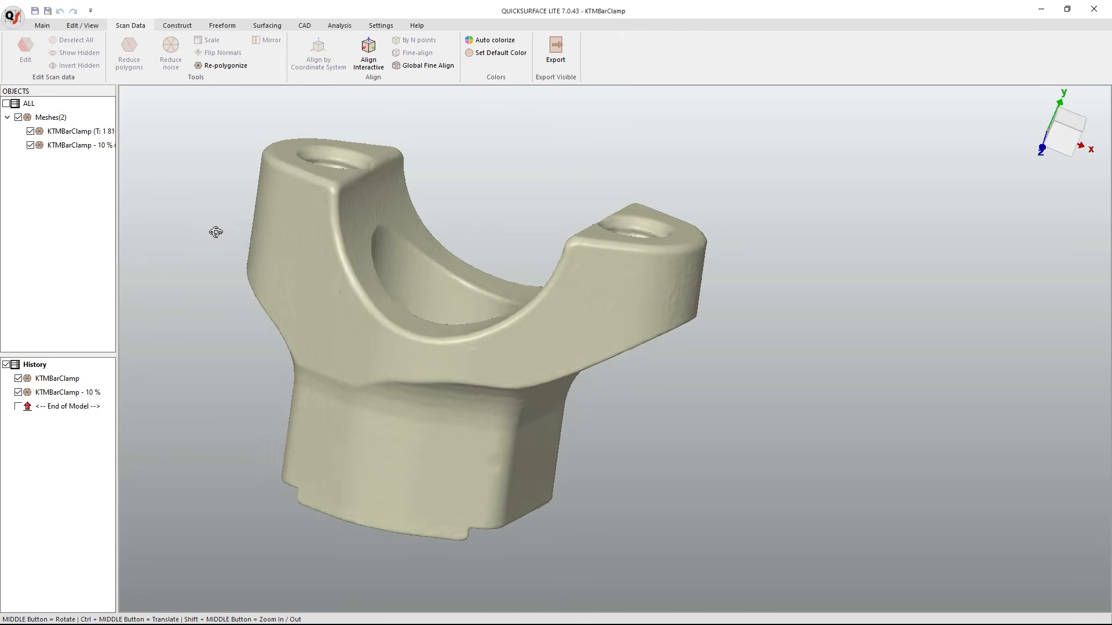
click(30, 146)
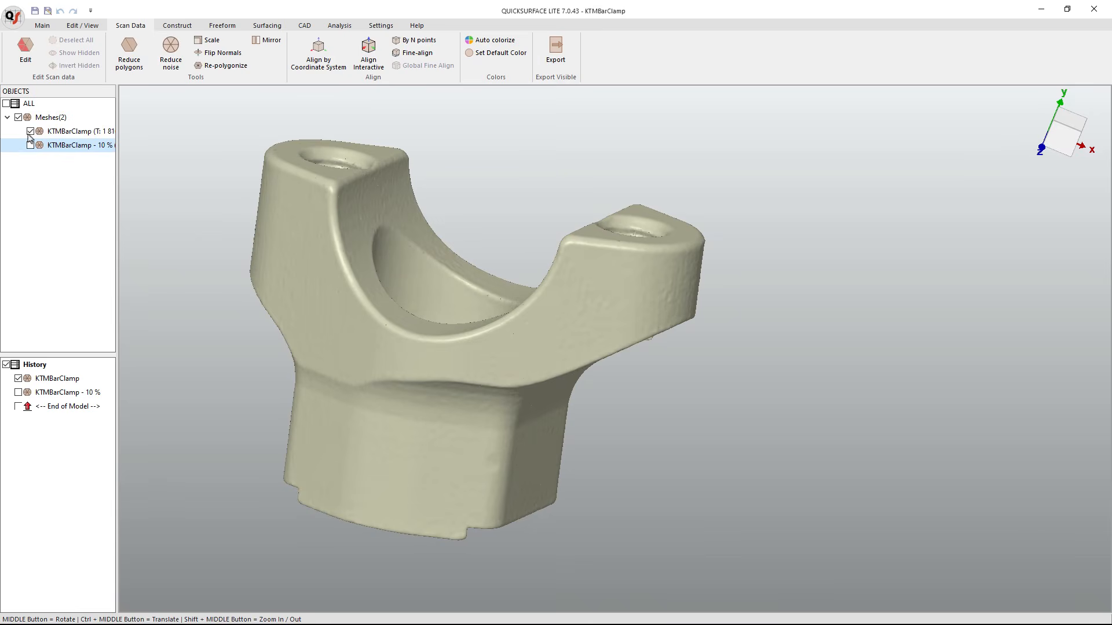
click(30, 131)
click(30, 145)
middle_drag(633, 377, 144, 201)
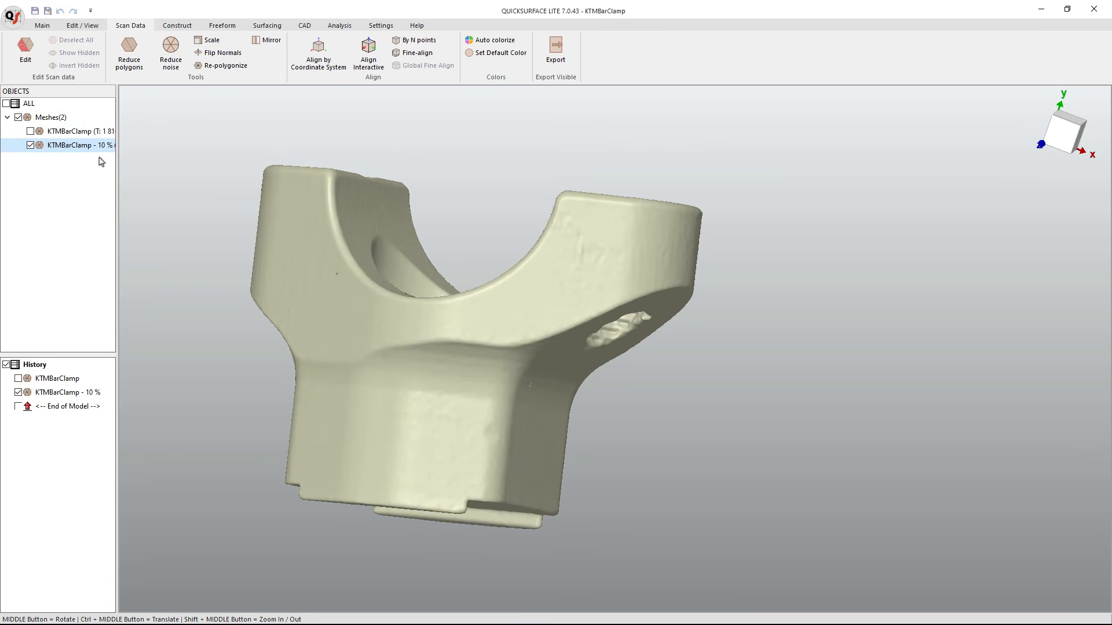
Select the 10% mesh, check its point and triangle counts, and examine its surface closely for scan defects.
click(377, 246)
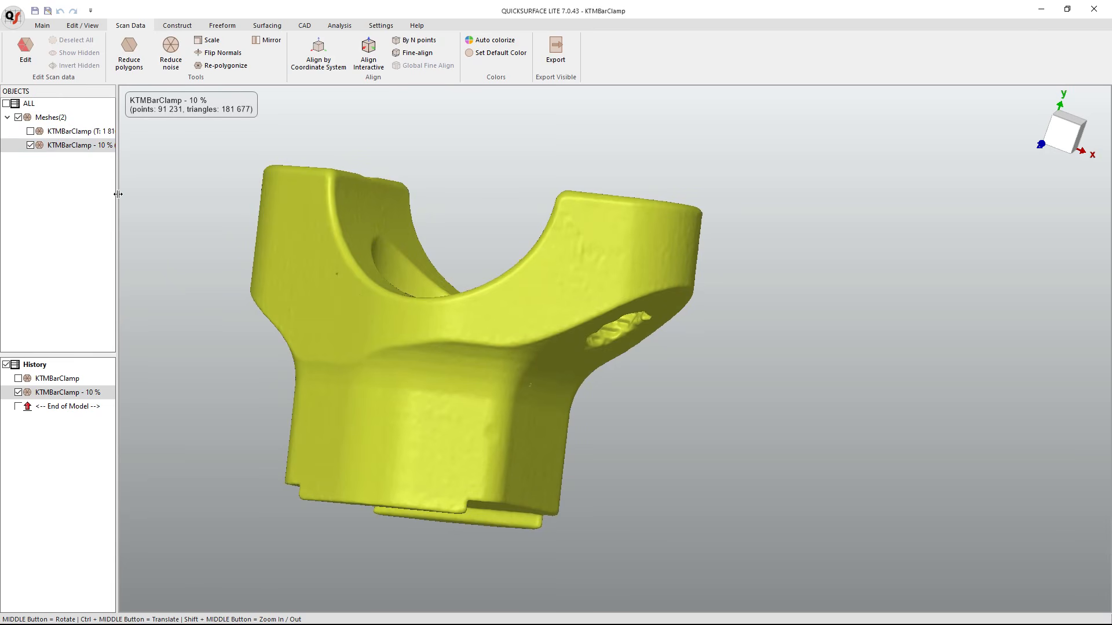
middle_drag(246, 333, 435, 325)
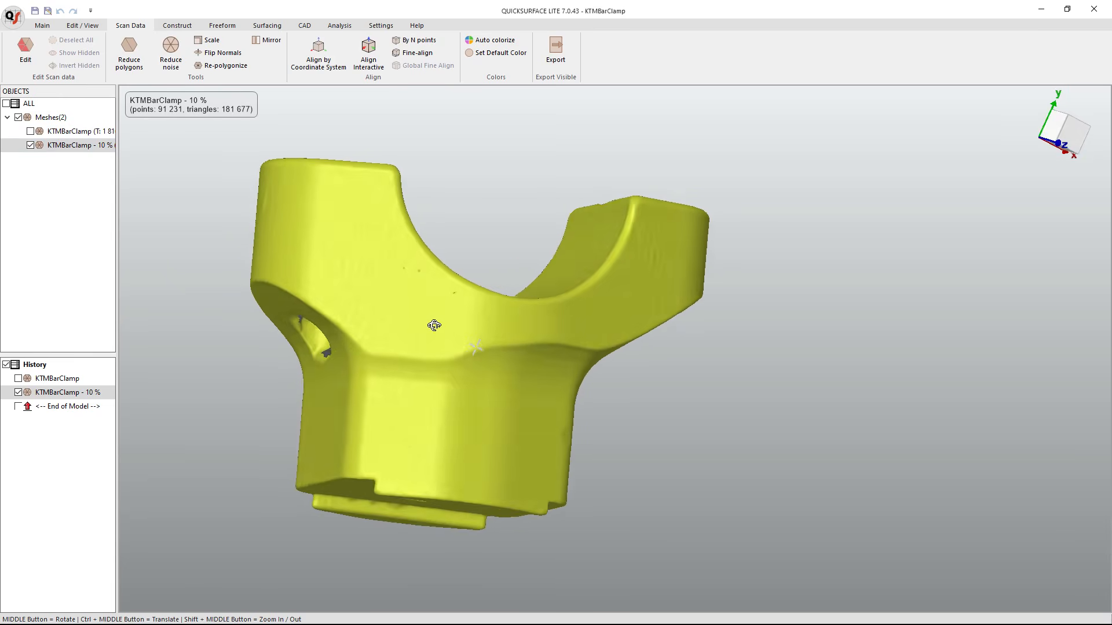
scroll(434, 278, up, 10)
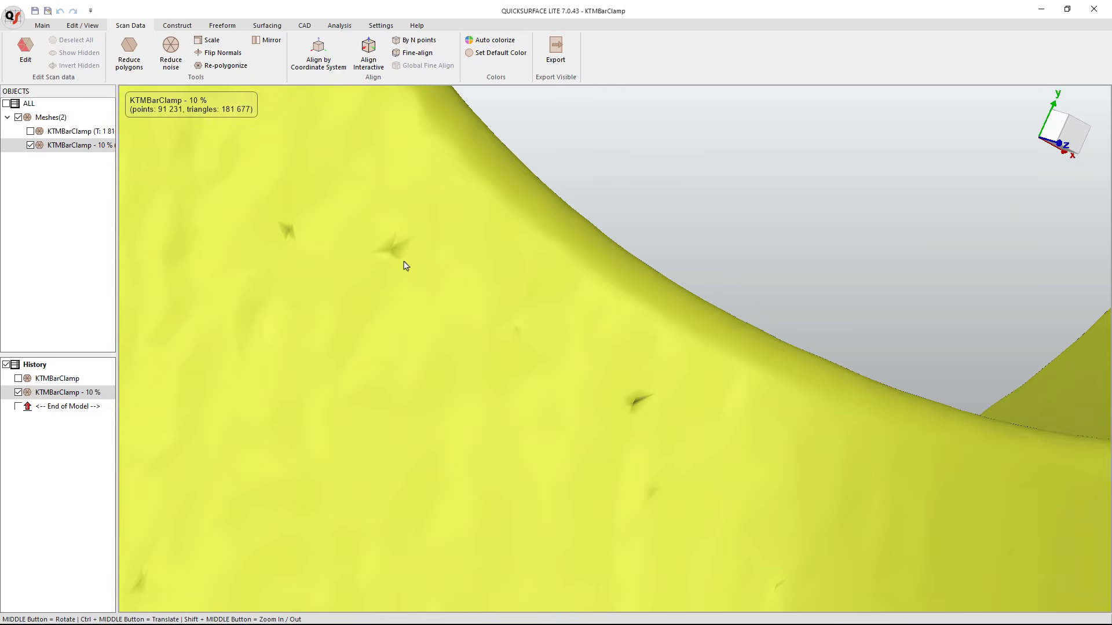
mouse_move(400, 253)
middle_down()
mouse_move(385, 254)
mouse_move(519, 265)
mouse_move(392, 250)
middle_up()
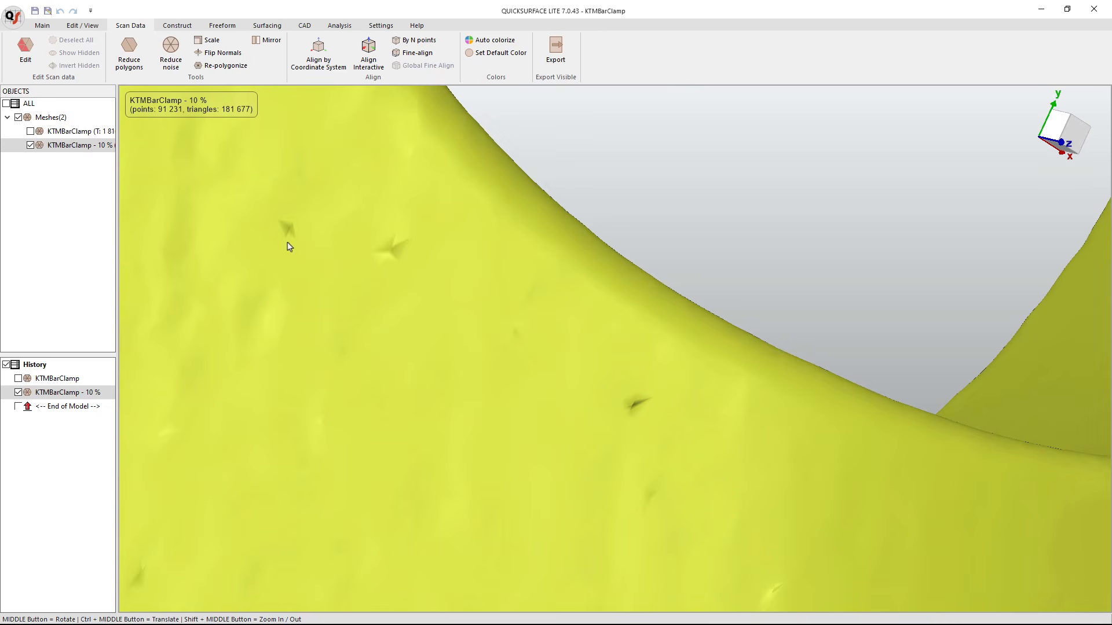
scroll(542, 377, down, 10)
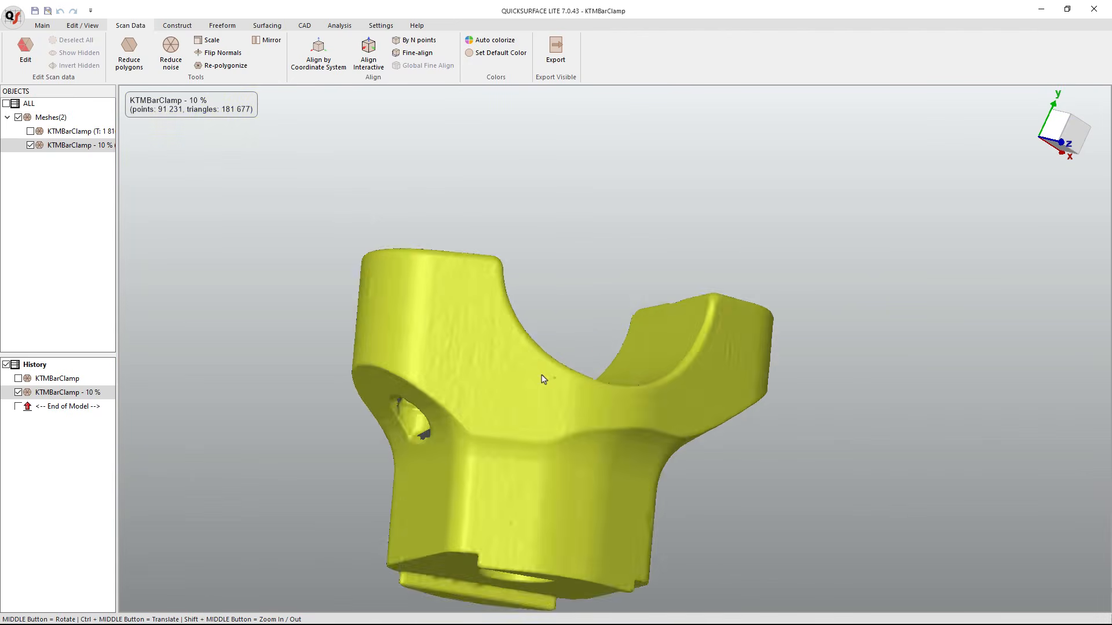
scroll(543, 378, down, 3)
middle_drag(555, 398, 344, 395)
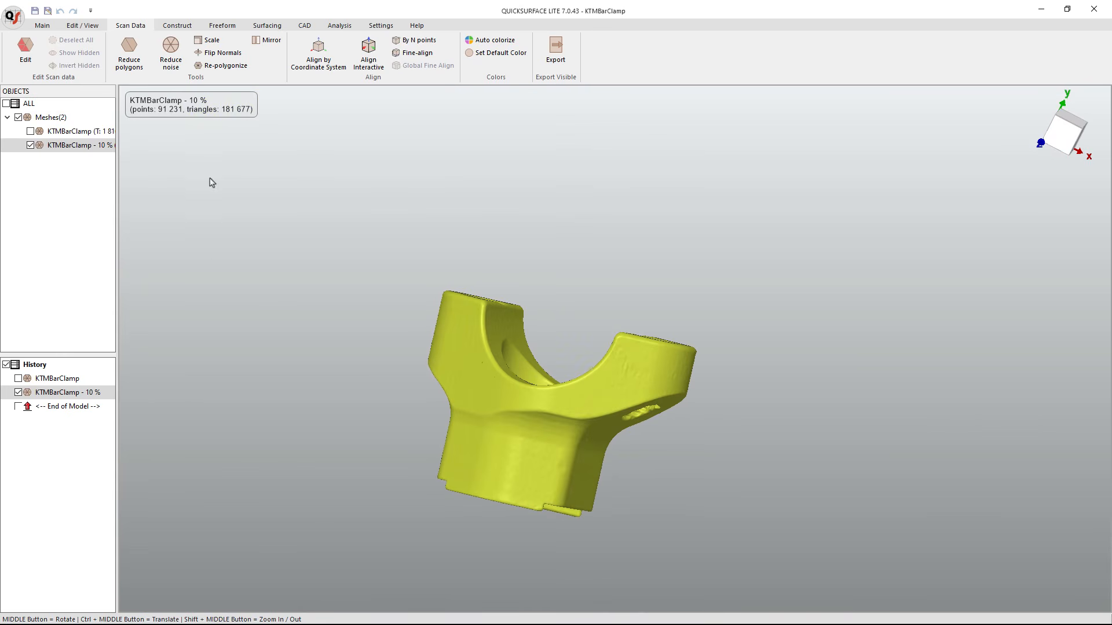
Reduce noise on the 10% mesh with 5 iterations including boundary edges, previewing the smoothed wireframe and keeping the original mesh.
click(170, 53)
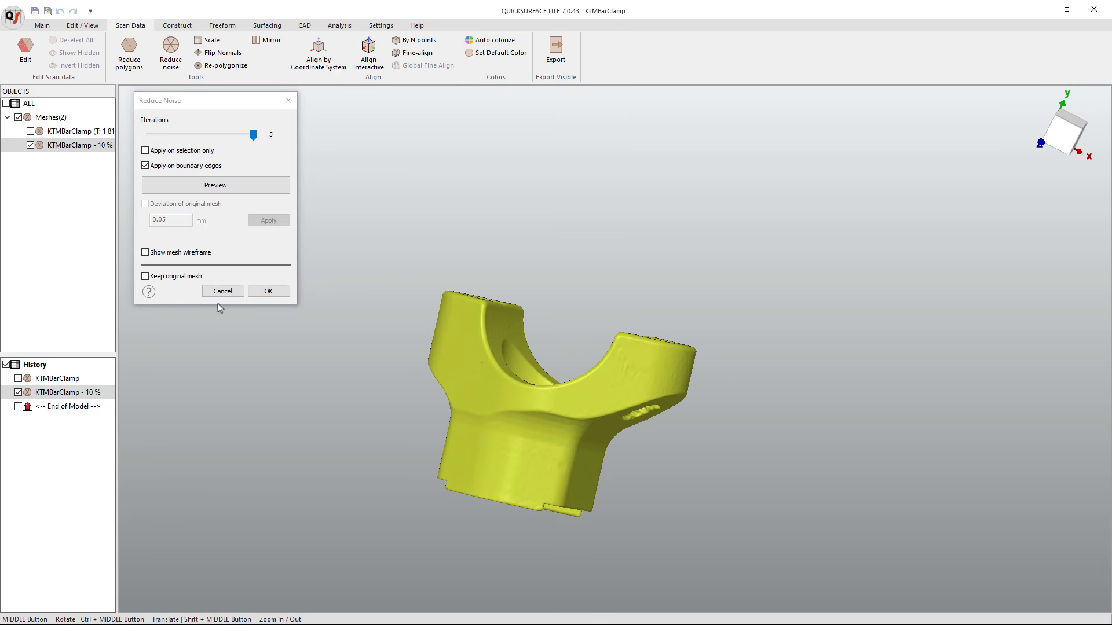
click(146, 254)
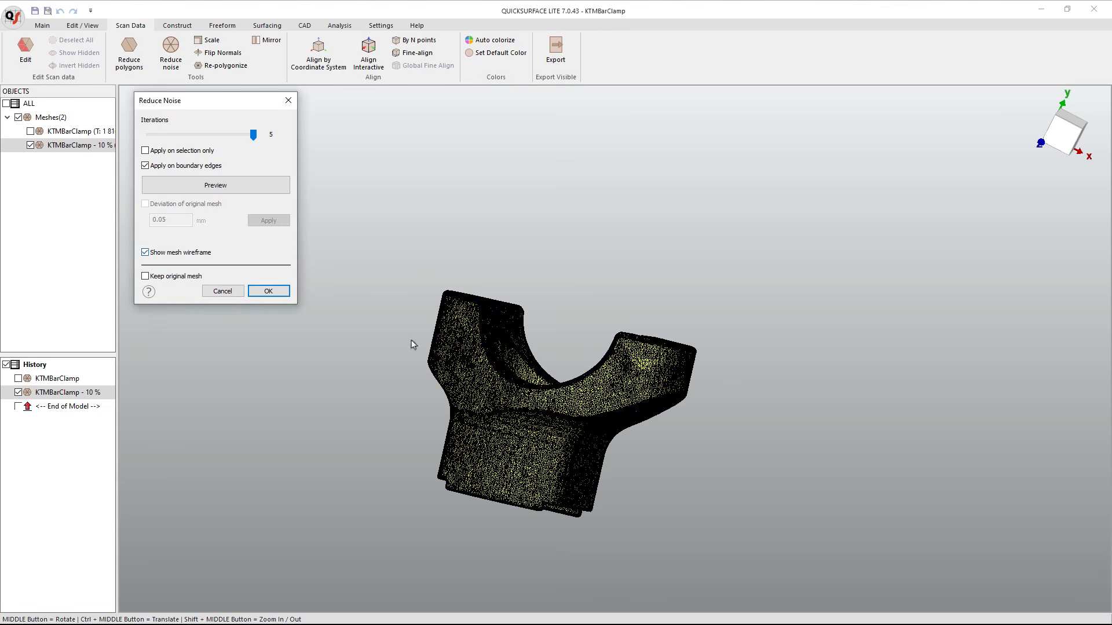
scroll(636, 377, up, 5)
middle_drag(603, 394, 602, 368)
scroll(644, 383, up, 3)
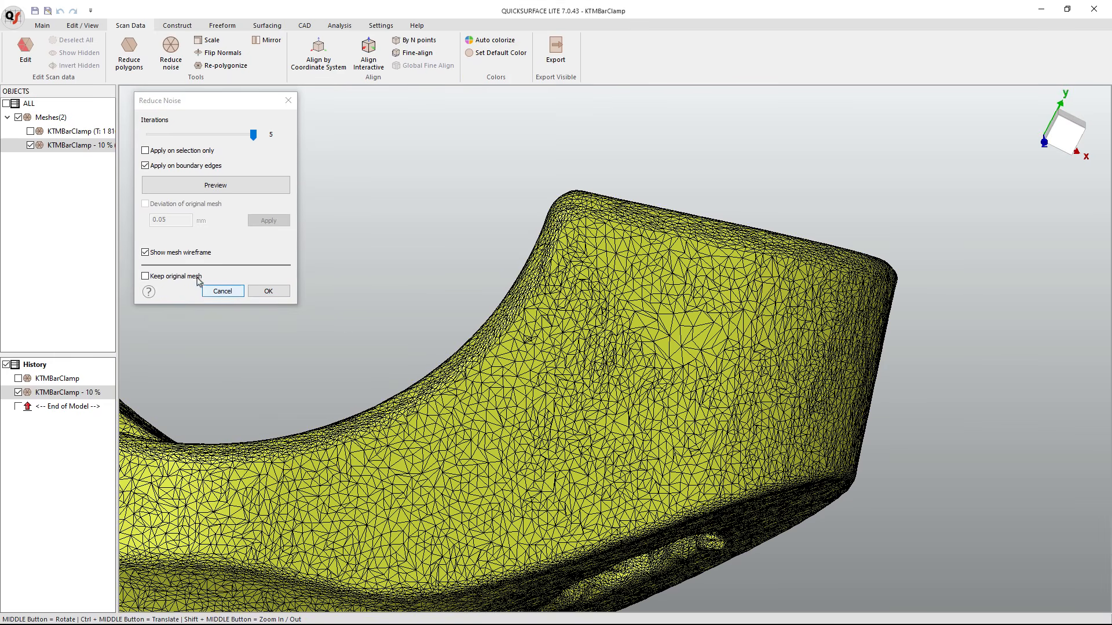
click(211, 187)
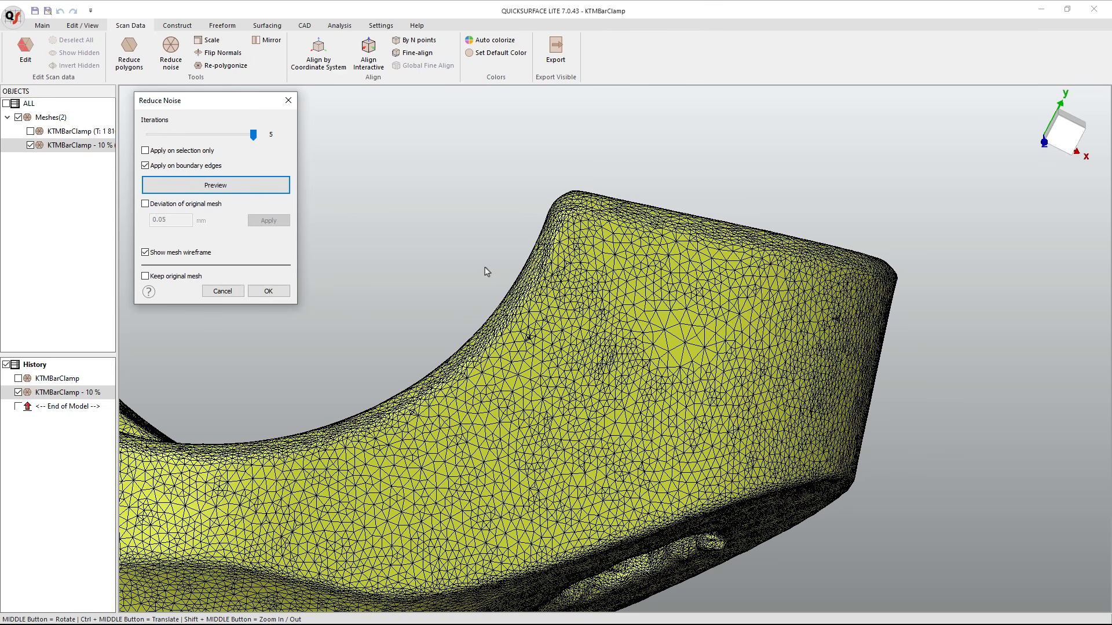
click(231, 188)
click(146, 277)
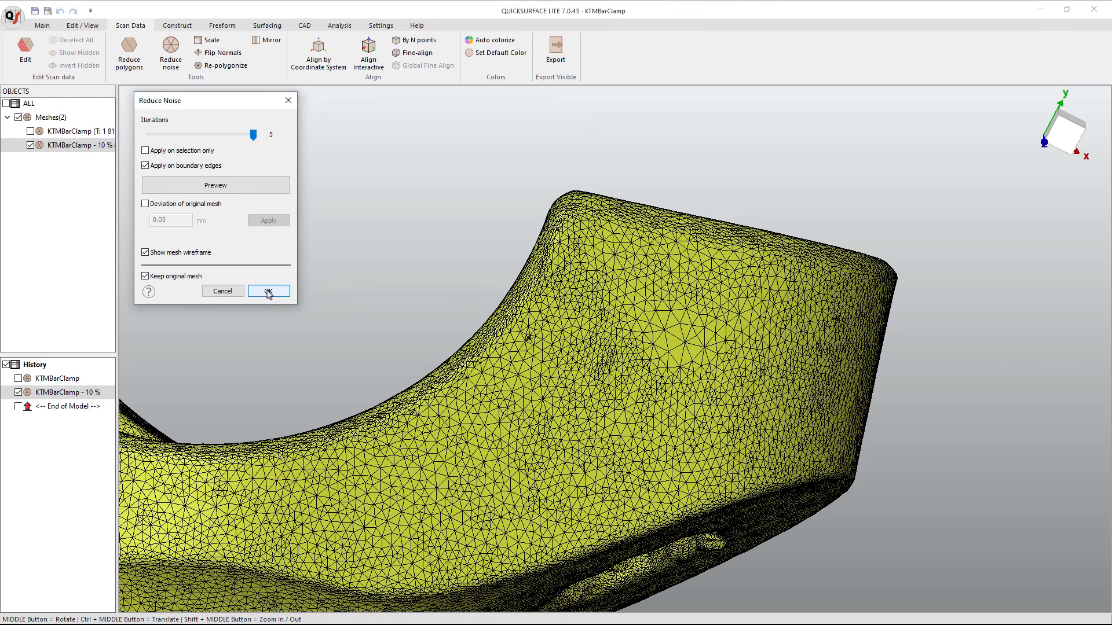
click(268, 290)
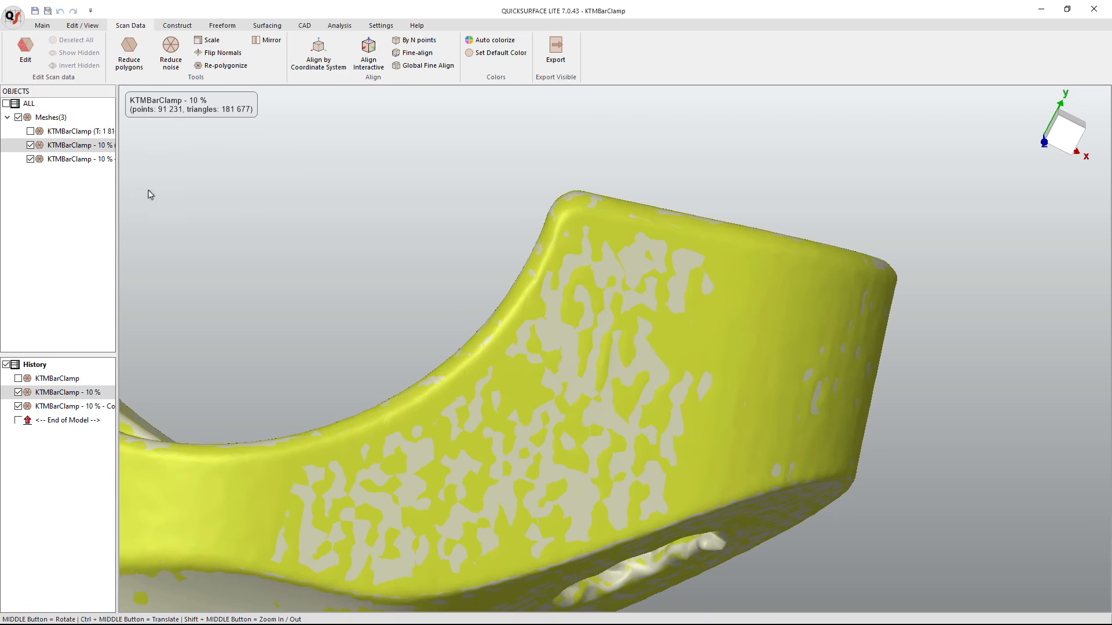
Select the noise-reduced copy, hide the unsmoothed 10% mesh, and examine the copy's surface from several angles.
click(74, 161)
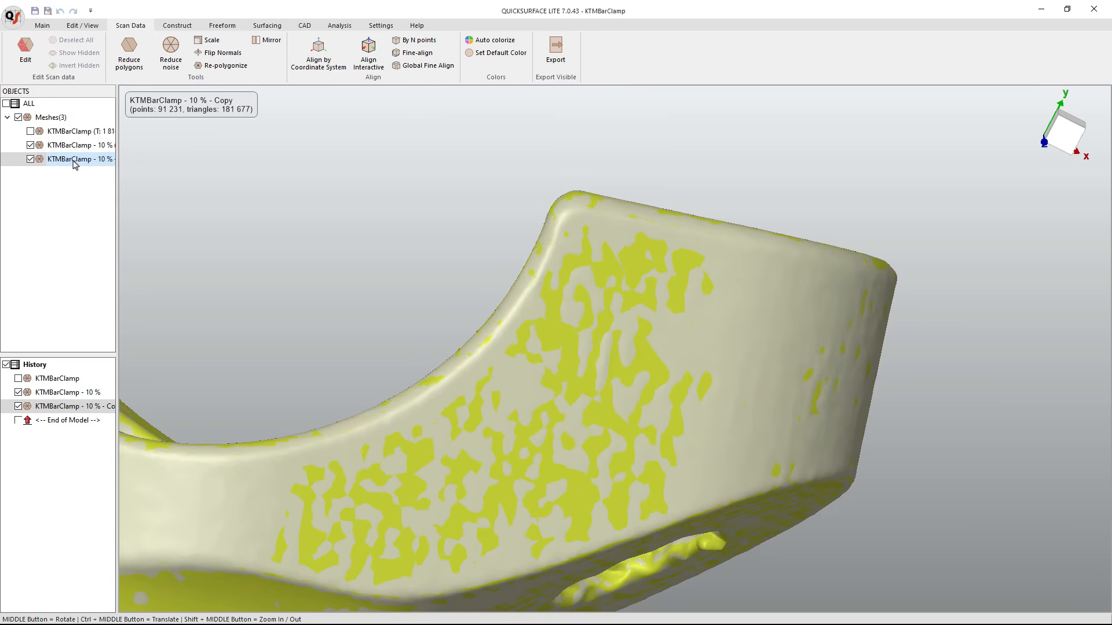
click(31, 145)
middle_drag(538, 339, 701, 378)
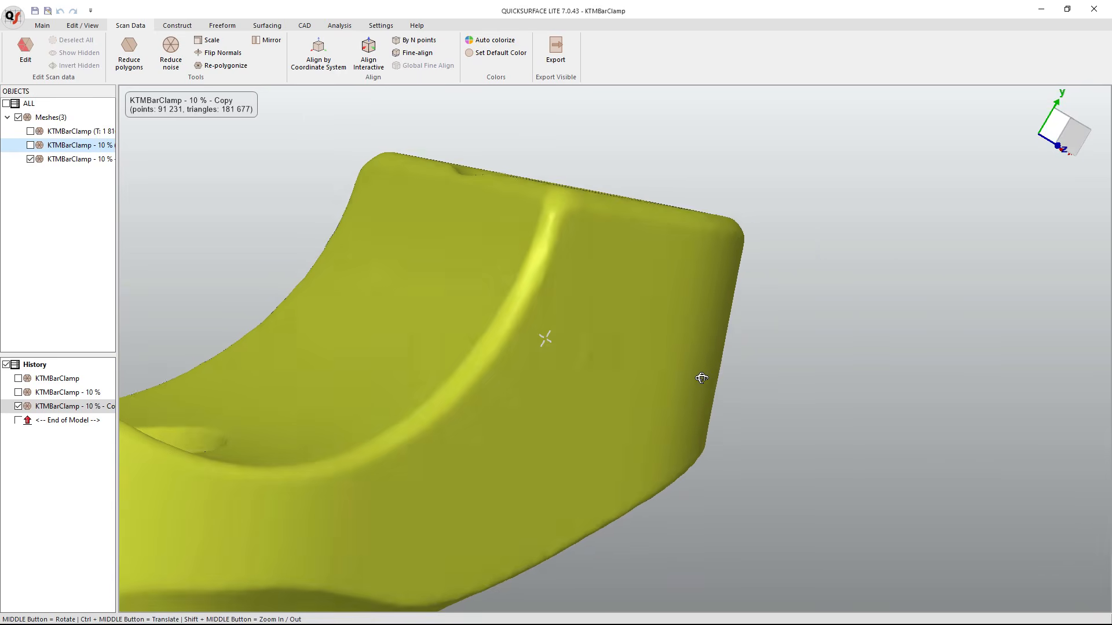
scroll(669, 355, down, 3)
middle_drag(604, 335, 564, 372)
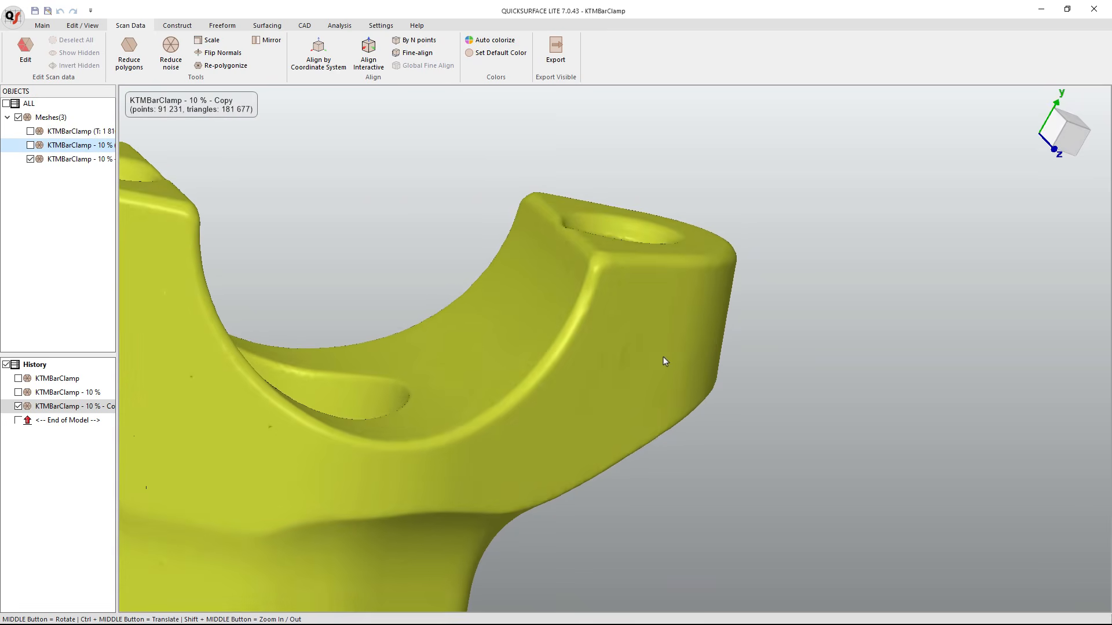
scroll(662, 356, down, 3)
mouse_move(465, 418)
middle_down()
mouse_move(363, 358)
mouse_move(396, 355)
mouse_move(377, 347)
mouse_move(415, 367)
mouse_move(370, 355)
middle_up()
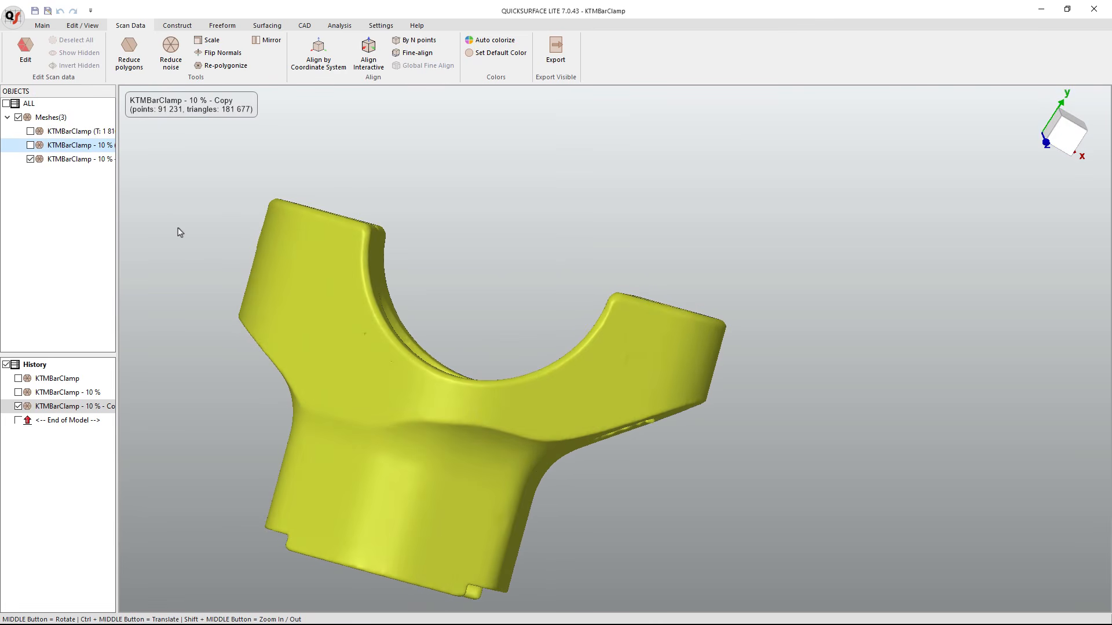
Compare the full-resolution KTMBarClamp mesh with the smoothed 10% copy by showing each alone, ending with the copy displayed and deselected.
click(31, 158)
click(30, 131)
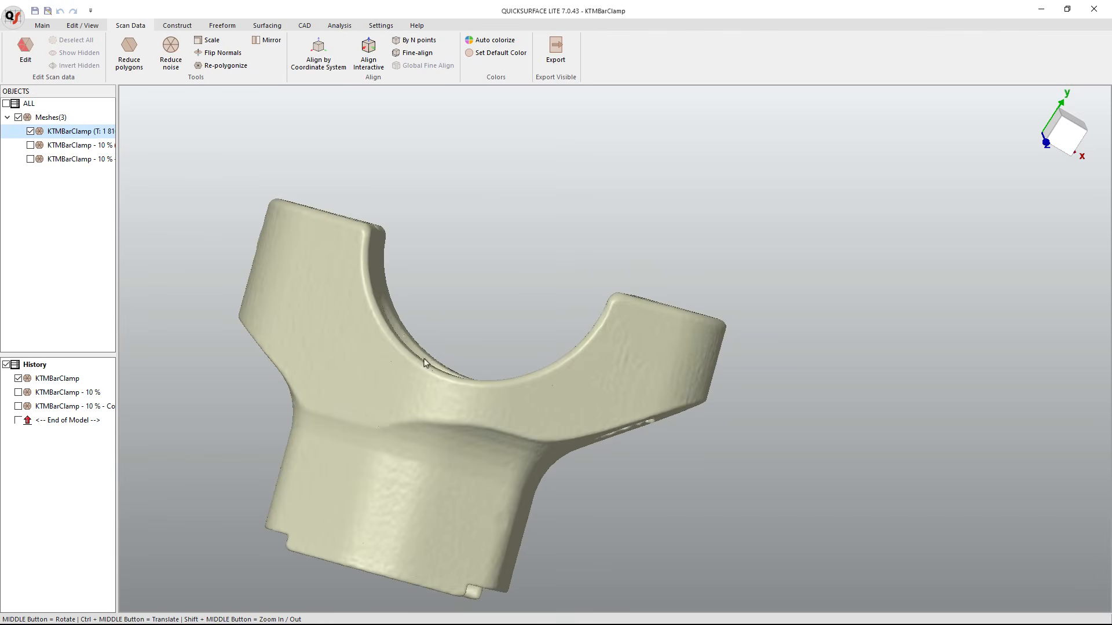
middle_drag(424, 363, 387, 325)
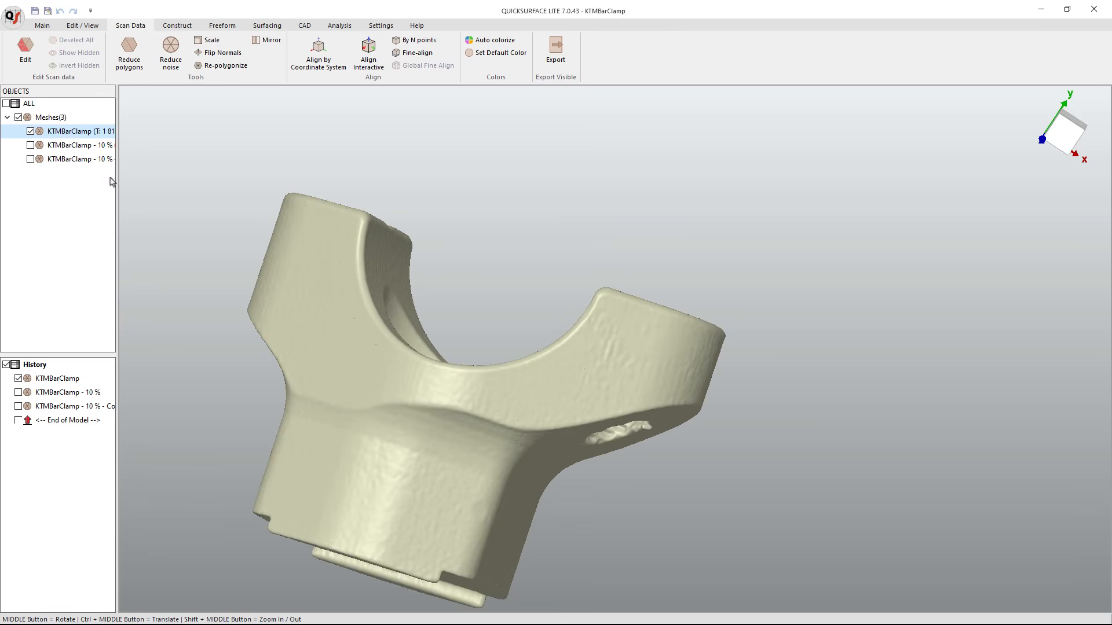
click(30, 159)
click(31, 131)
click(342, 306)
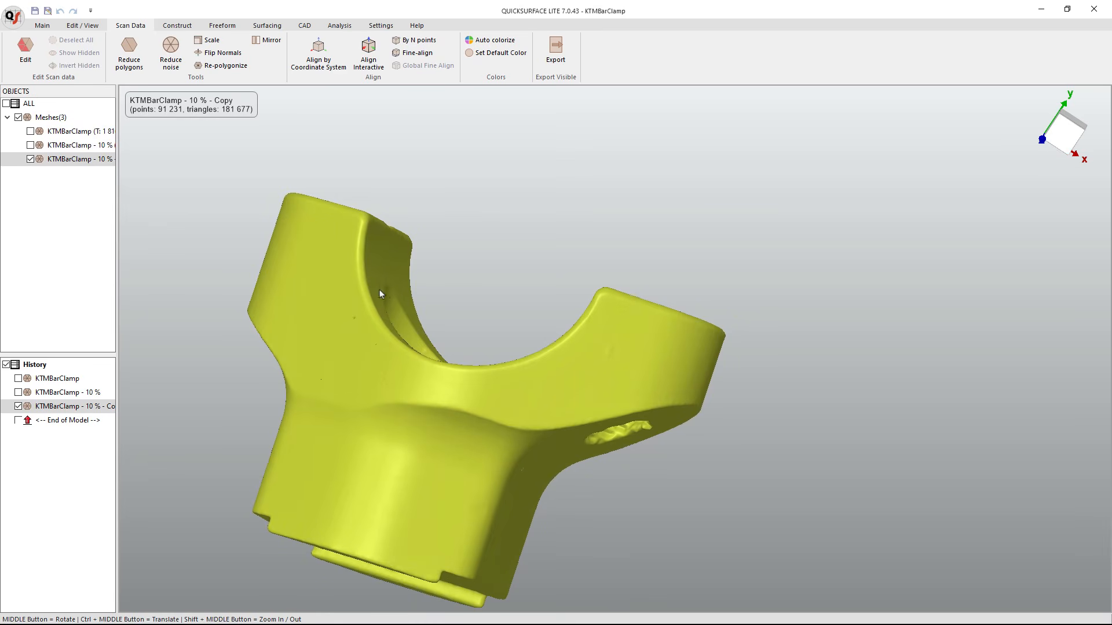
middle_drag(477, 343, 395, 515)
click(528, 241)
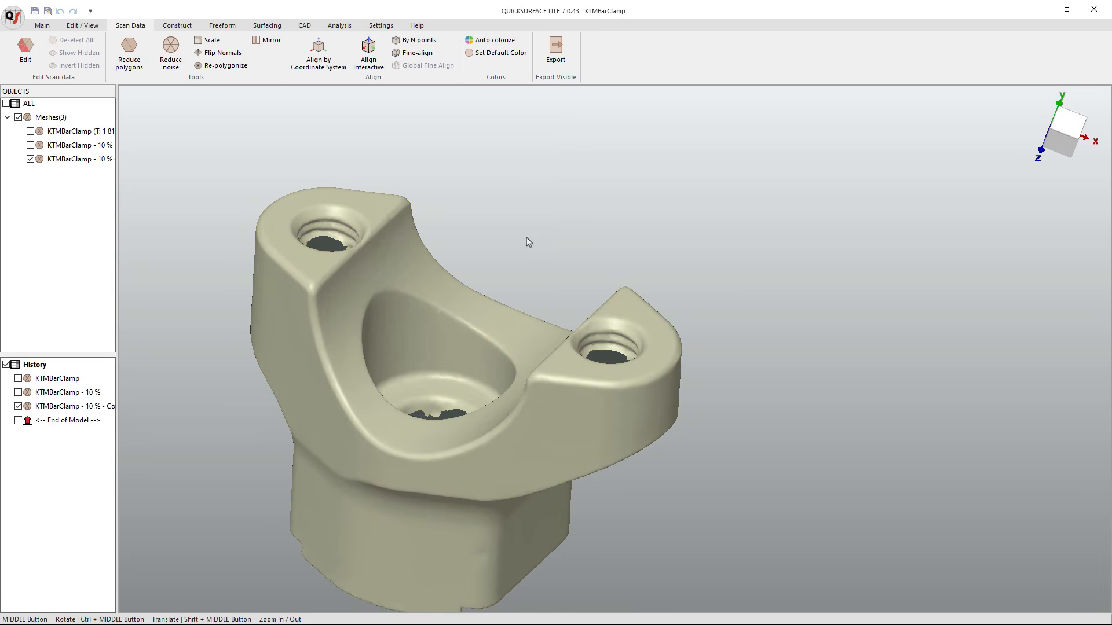
Examine the smoothed clamp from above, the front and oblique angles to judge its symmetry.
click(49, 26)
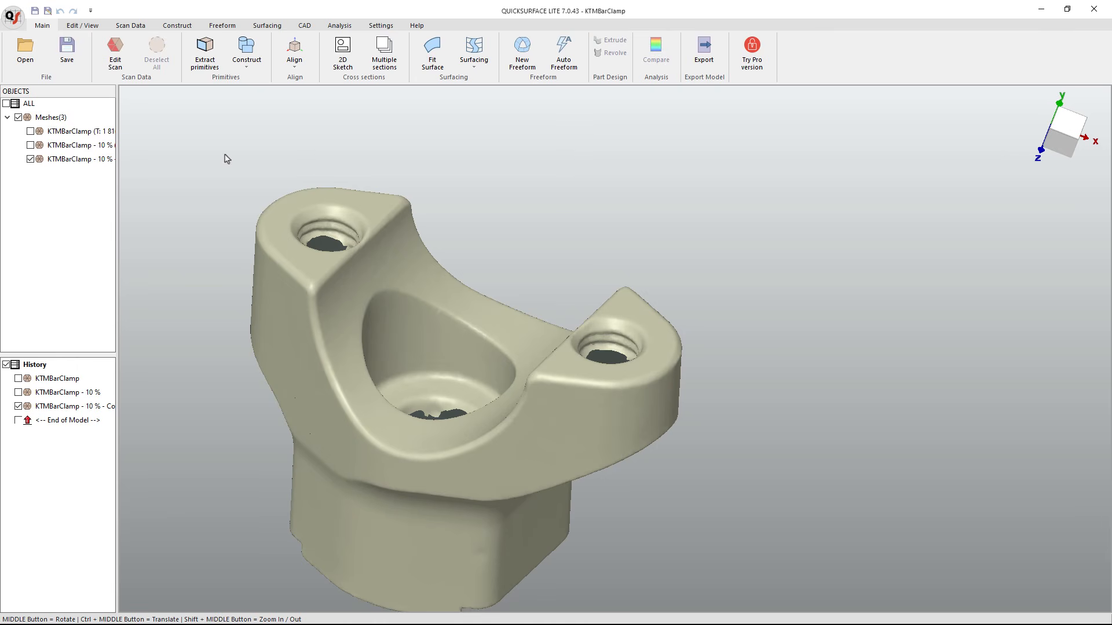
click(1062, 134)
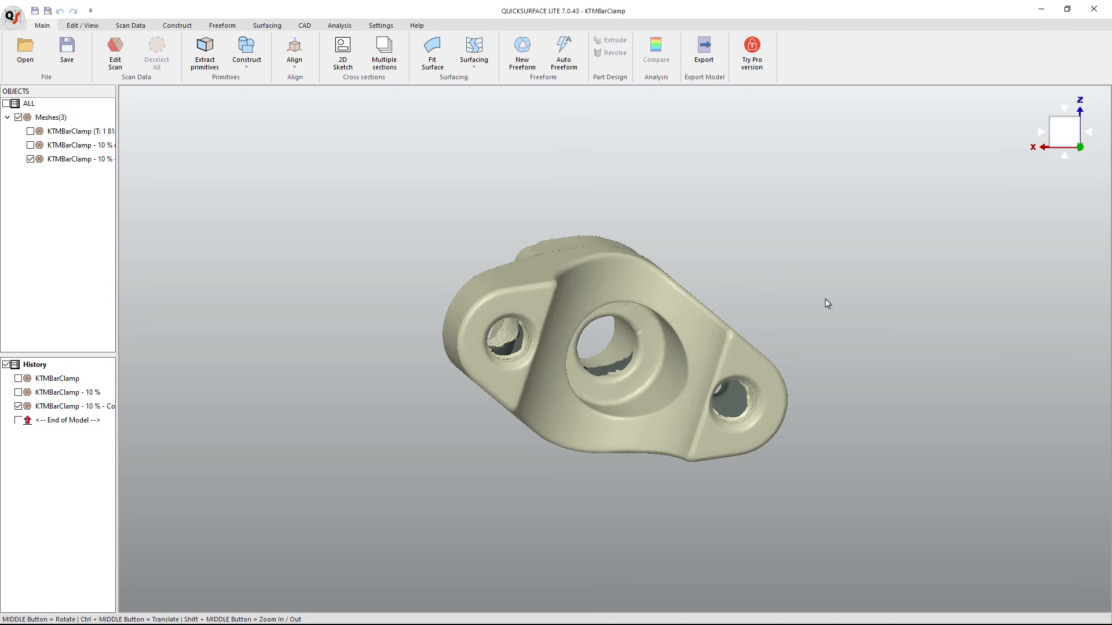
middle_drag(824, 469, 740, 303)
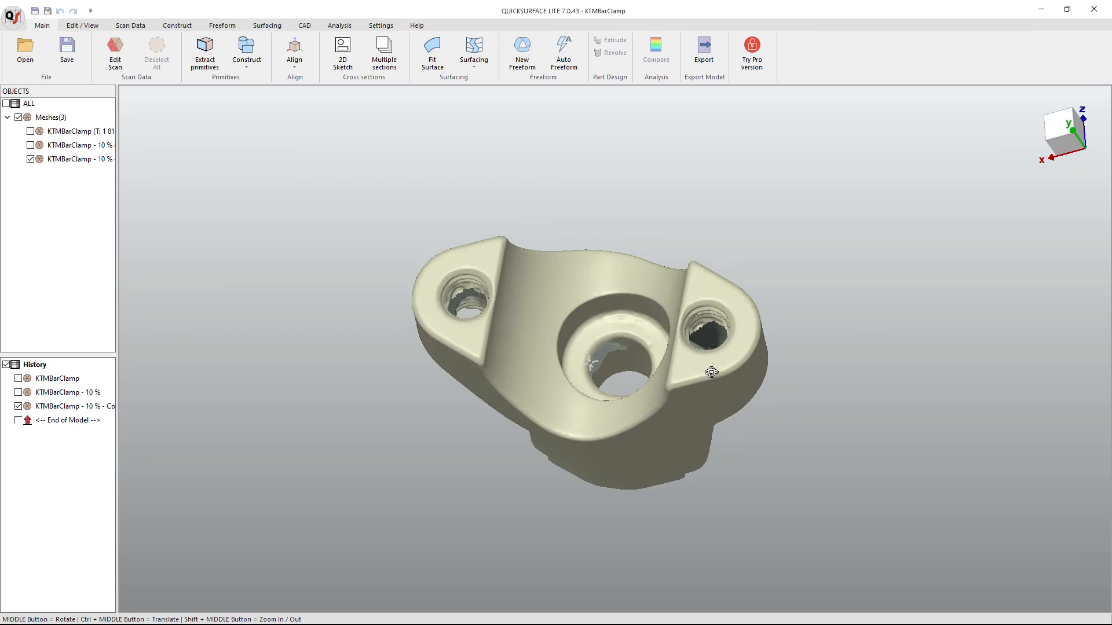
middle_drag(722, 425, 624, 291)
middle_drag(594, 461, 479, 388)
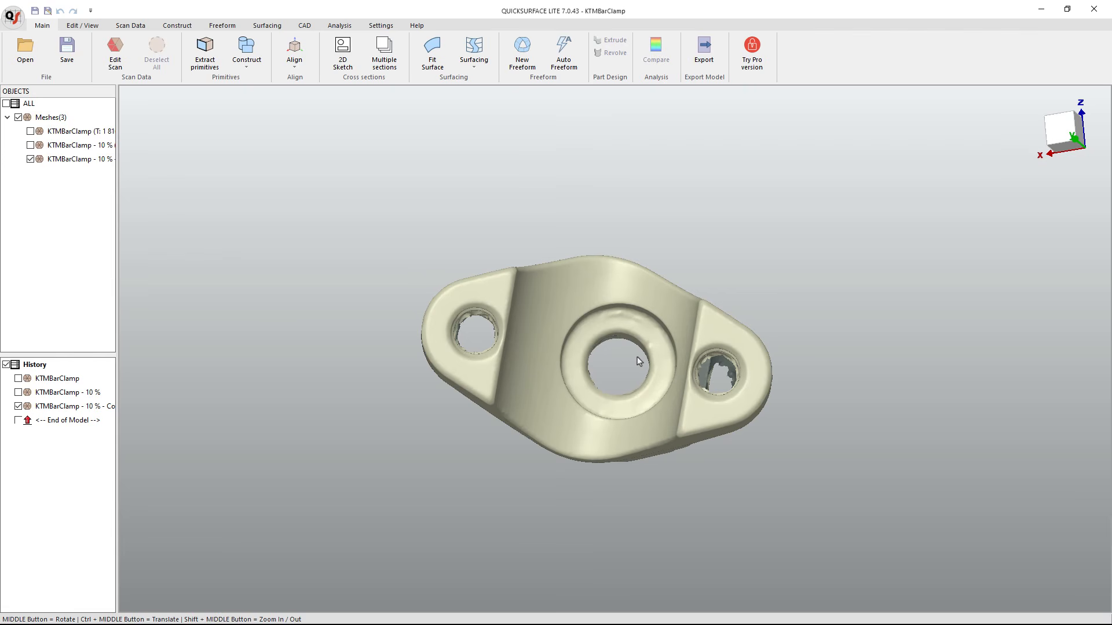
middle_drag(631, 484, 637, 339)
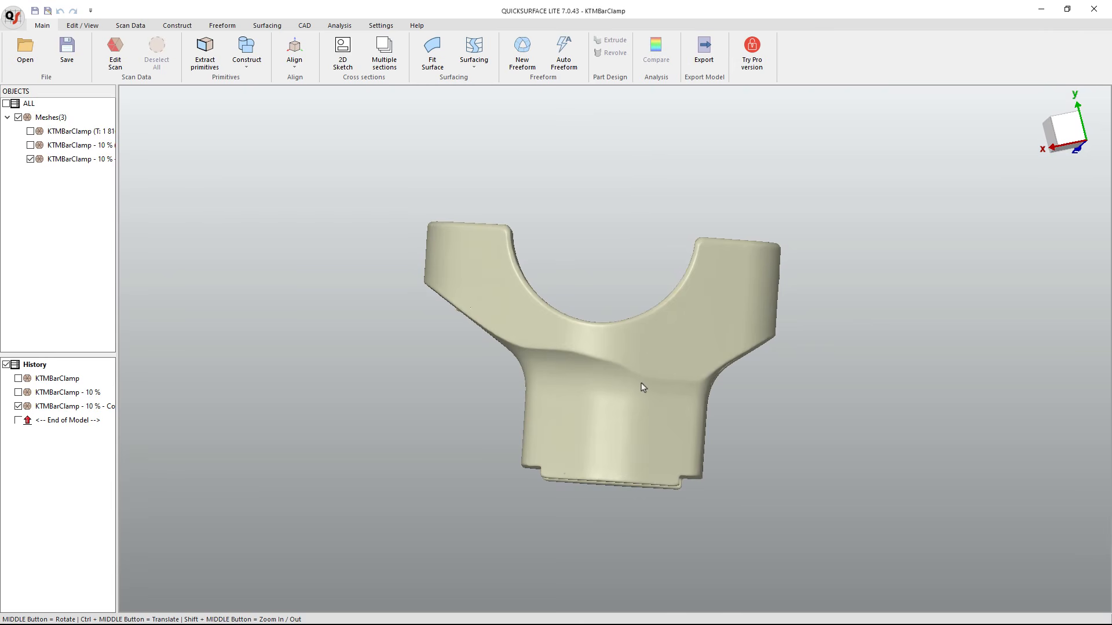
middle_drag(663, 327, 672, 382)
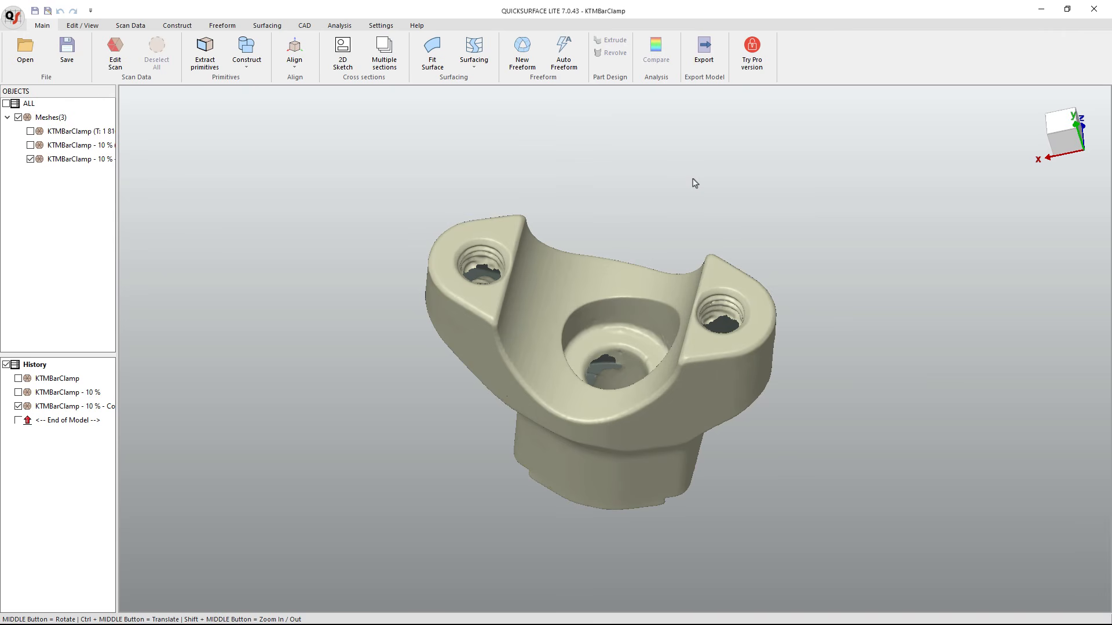
Define an interactive symmetry plane lengthwise through the clamp's two threaded holes and central bore, and refit it to the mesh.
middle_drag(626, 235, 590, 395)
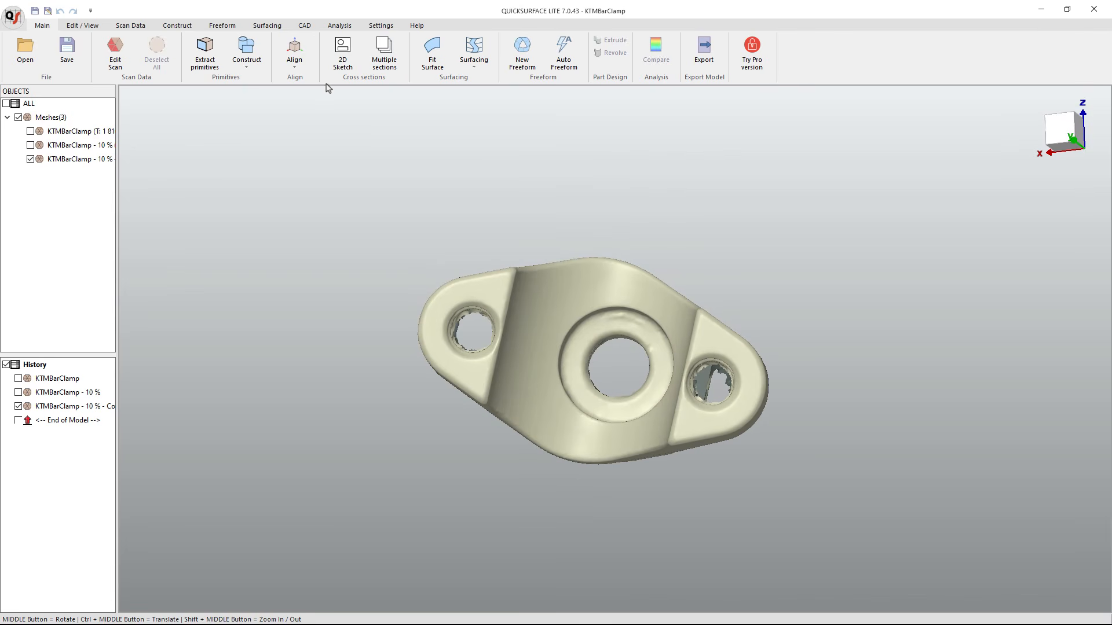
click(253, 68)
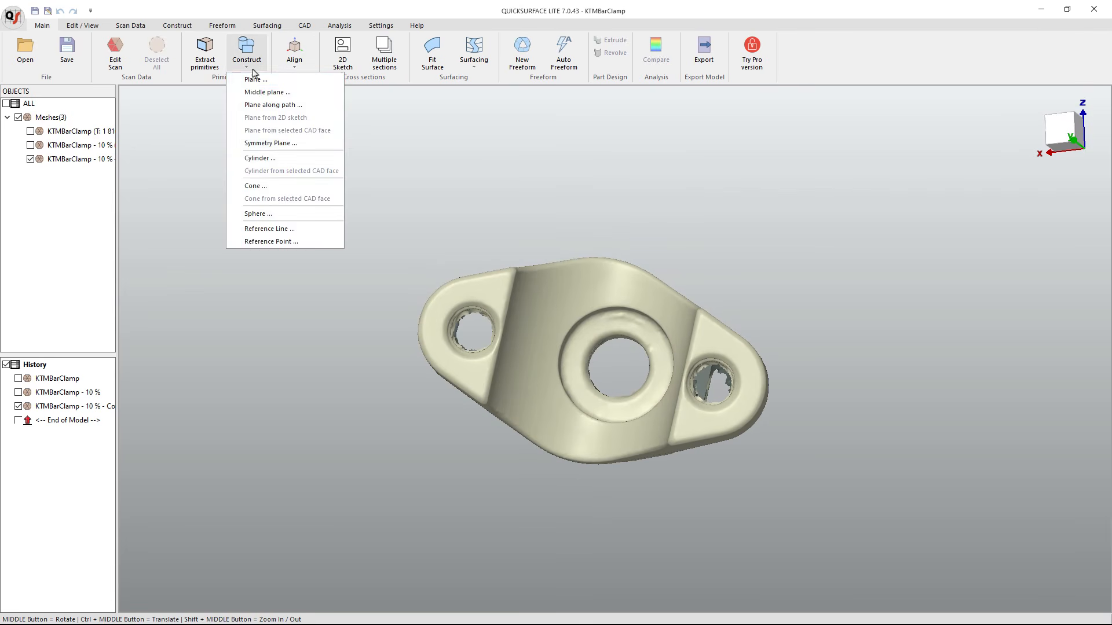
click(266, 145)
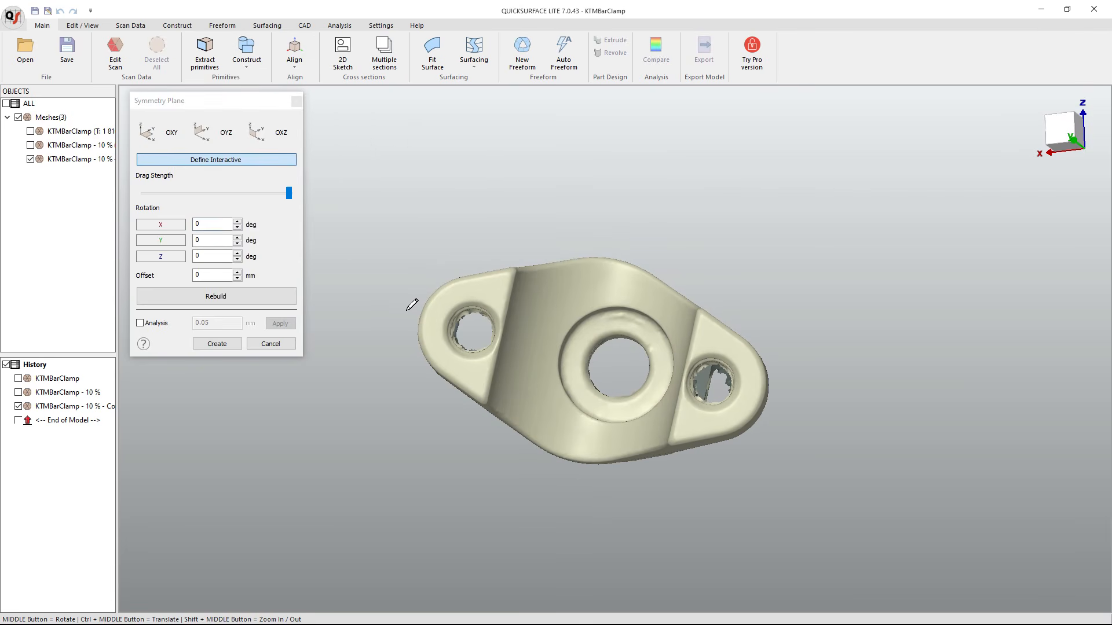
drag(408, 311, 791, 397)
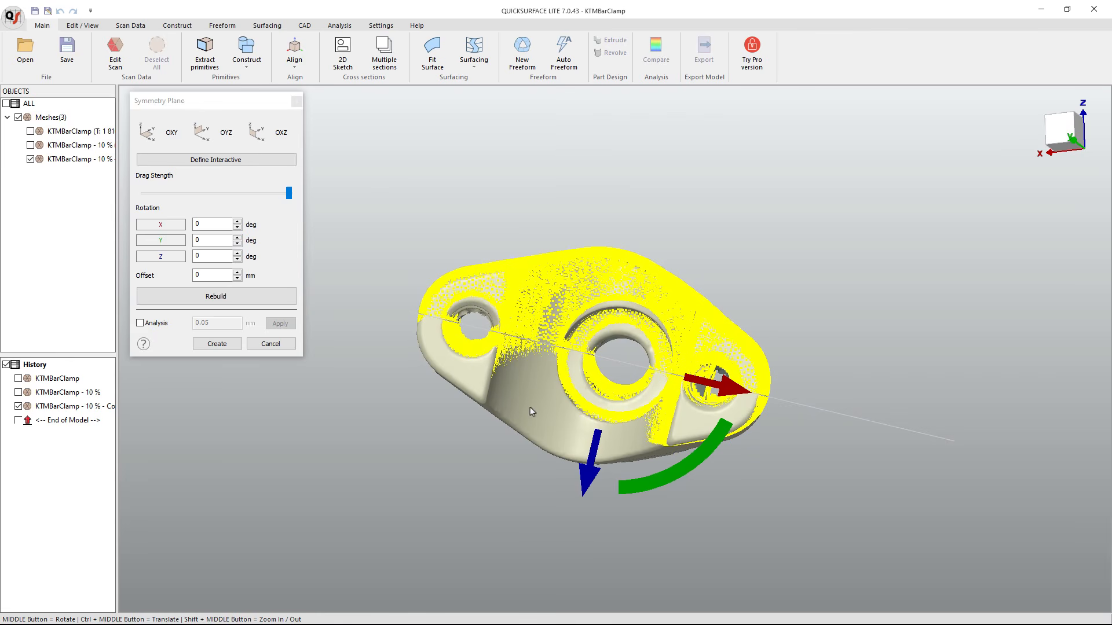
click(236, 305)
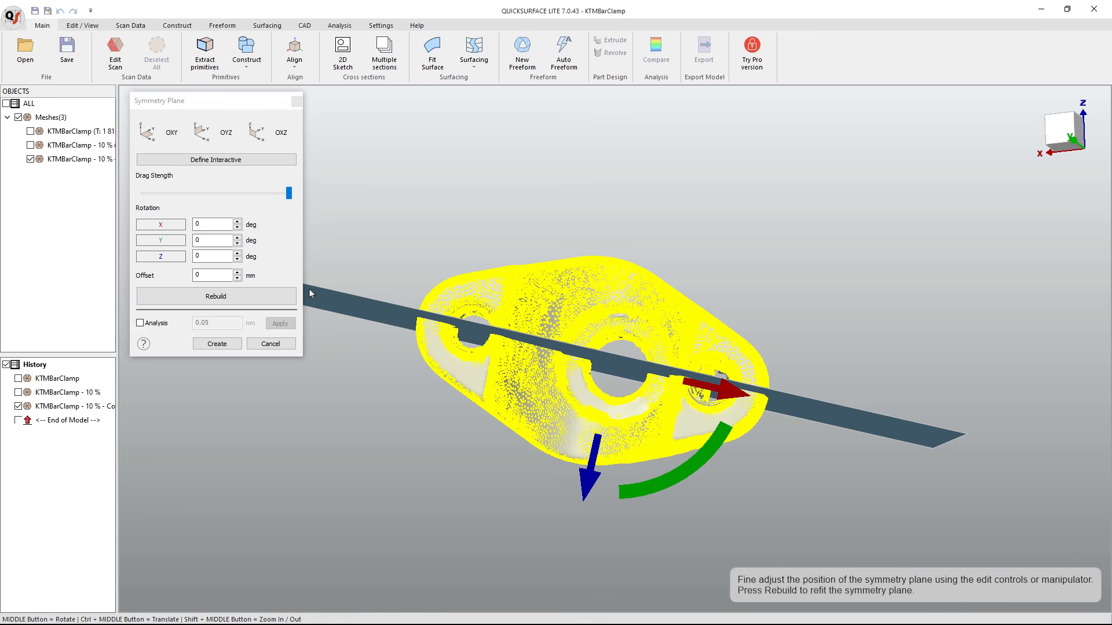
Turn on the symmetry deviation analysis at 0.05 mm, inspect the color map, and rotate the plane slightly about its green axis.
click(140, 323)
middle_drag(461, 513, 780, 507)
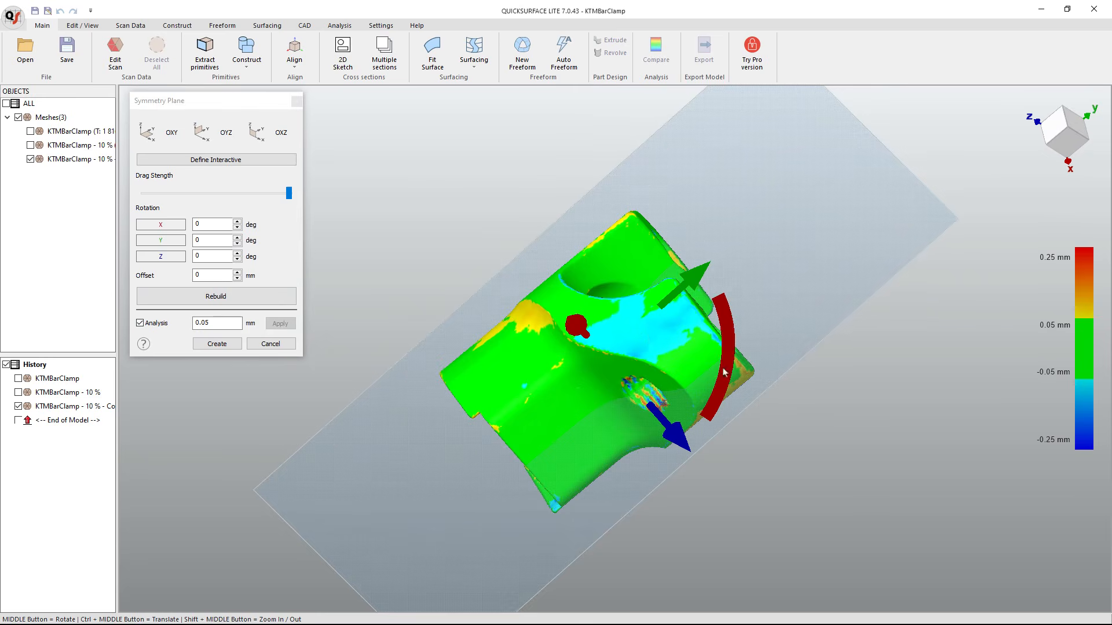
middle_drag(724, 372, 440, 360)
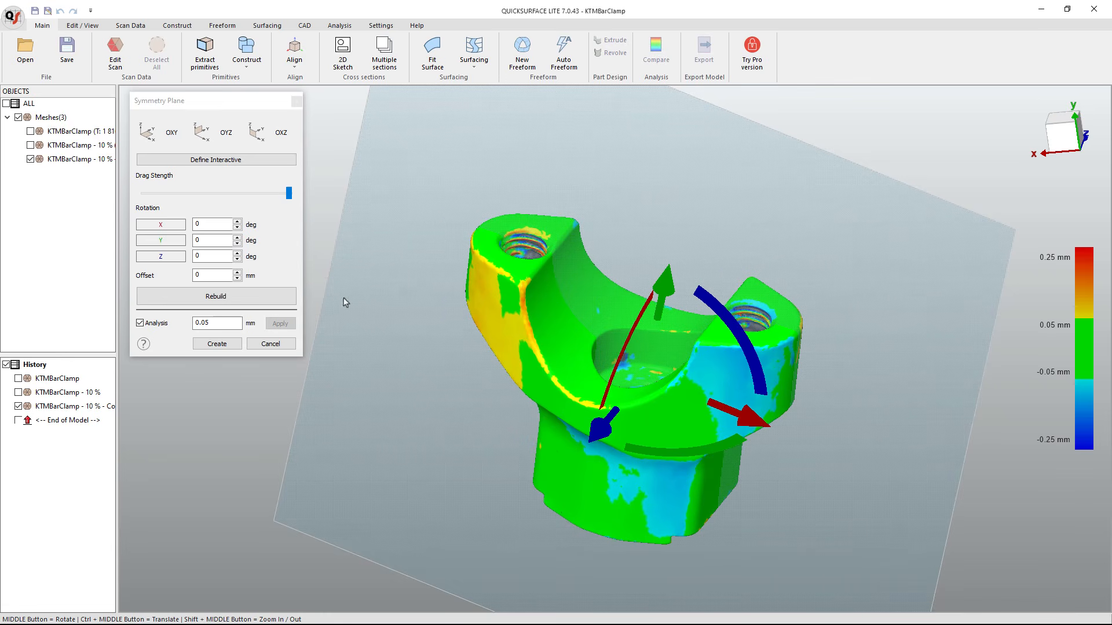
drag(670, 449, 675, 461)
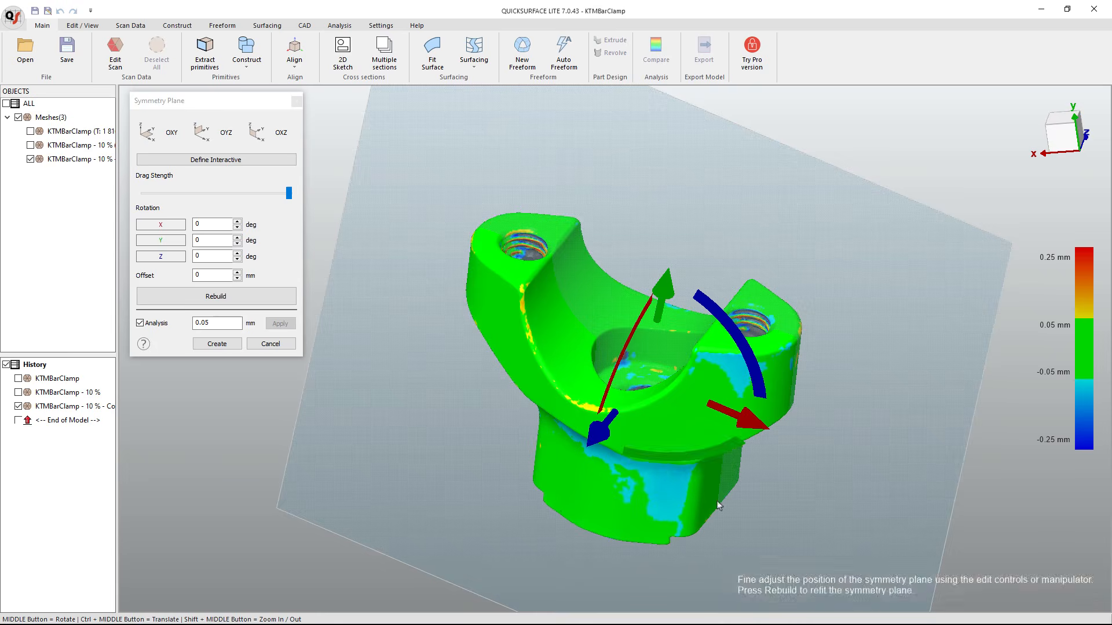
middle_drag(637, 417, 806, 446)
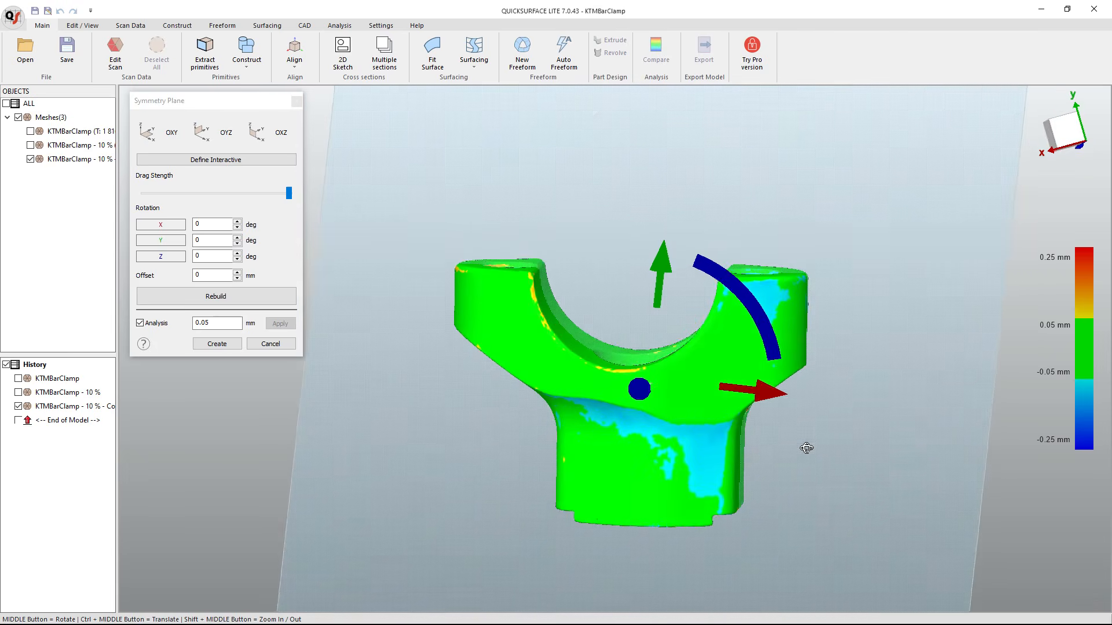
Create the fitted symmetry plane, inspect it against the clamp, and hide it.
click(225, 345)
middle_drag(401, 389, 371, 403)
mouse_move(459, 400)
middle_down()
mouse_move(650, 395)
mouse_move(685, 407)
middle_up()
middle_drag(570, 430, 650, 443)
middle_drag(532, 350, 480, 408)
click(206, 254)
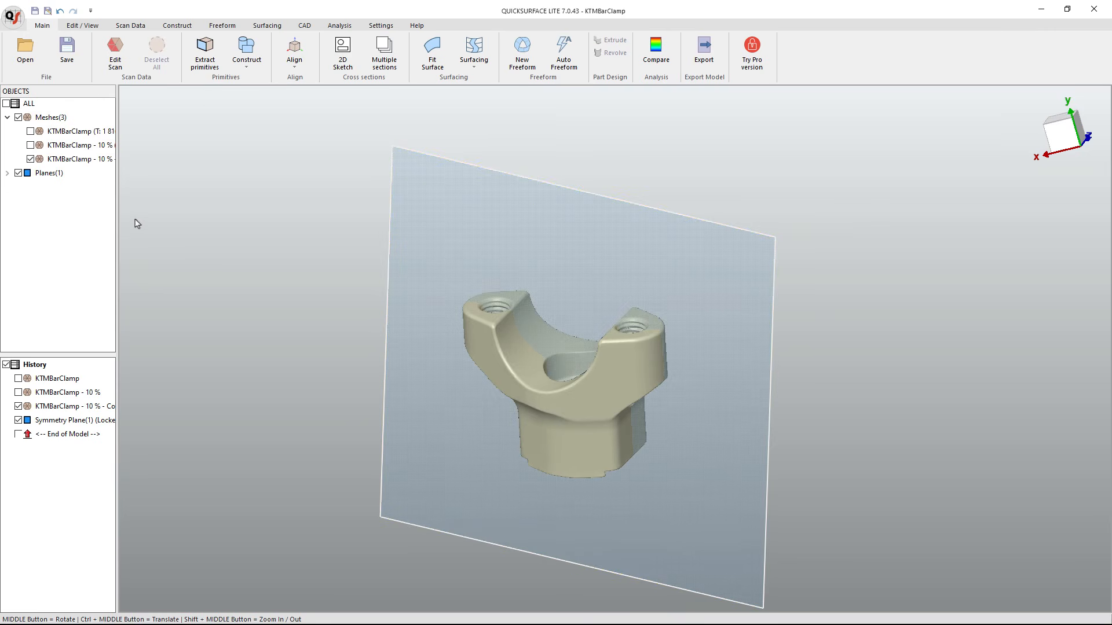
click(7, 173)
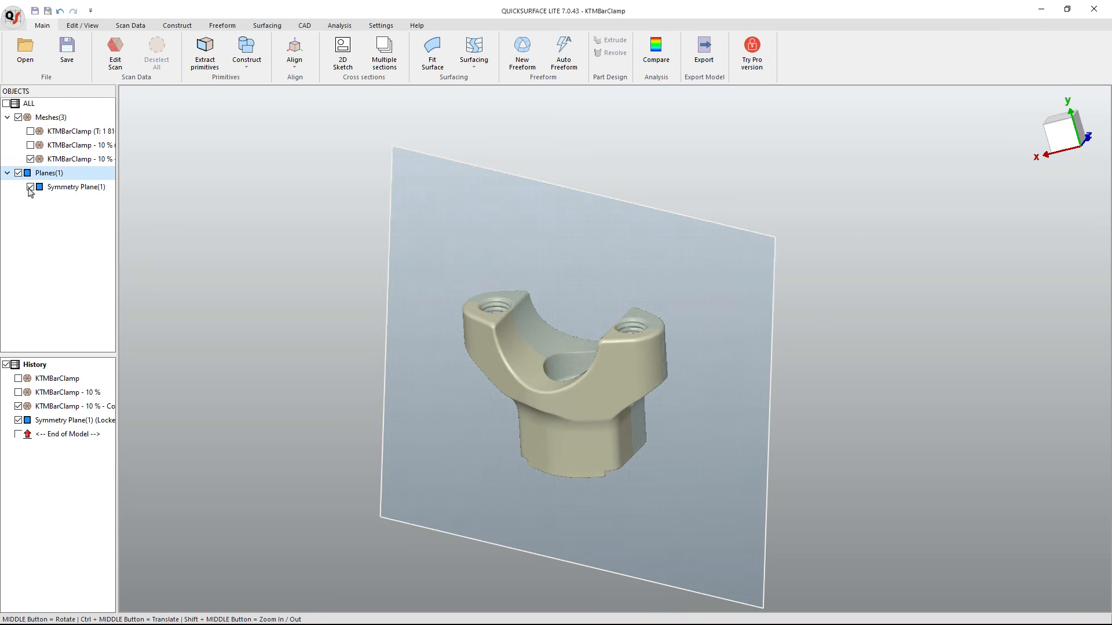
click(30, 186)
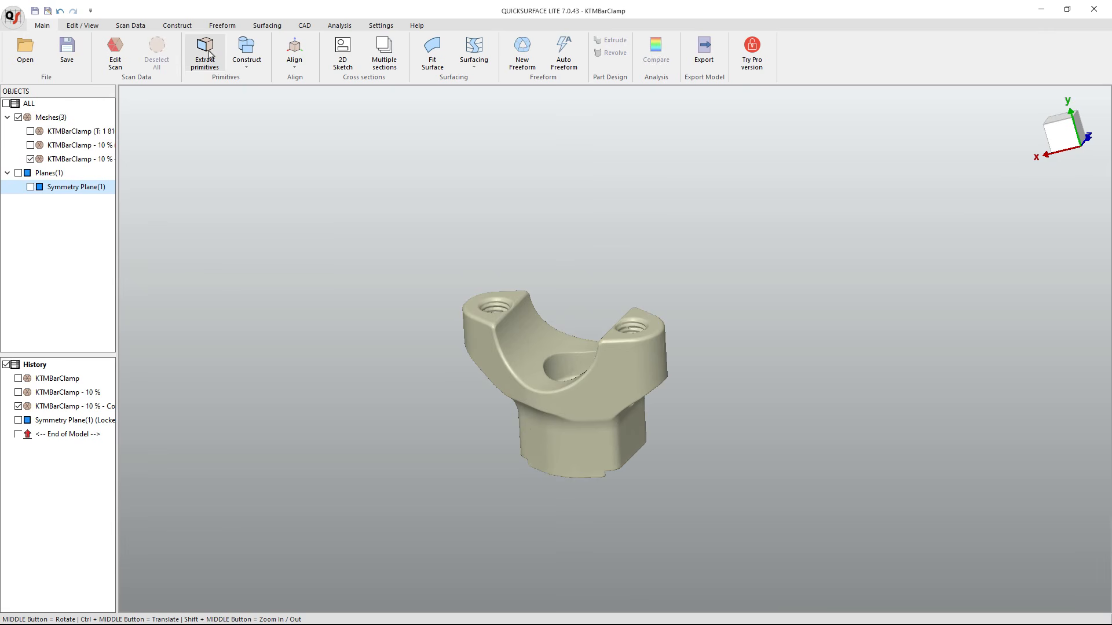
Start extracting primitives, select the clamp's curved saddle surface with the magic wand, and fit a cylinder to it.
click(209, 55)
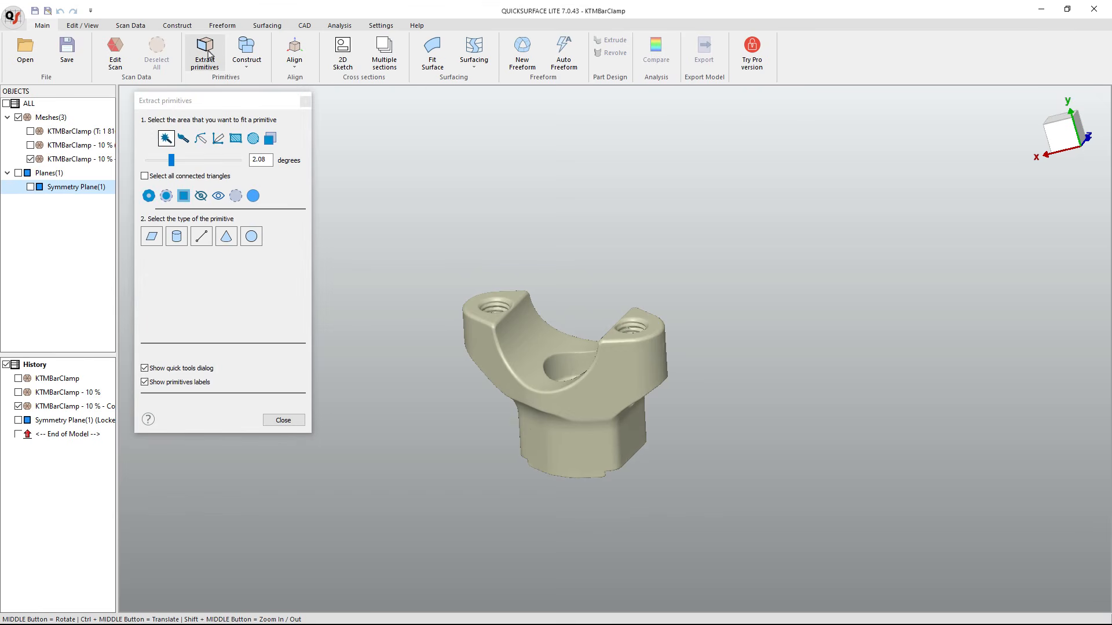
click(166, 139)
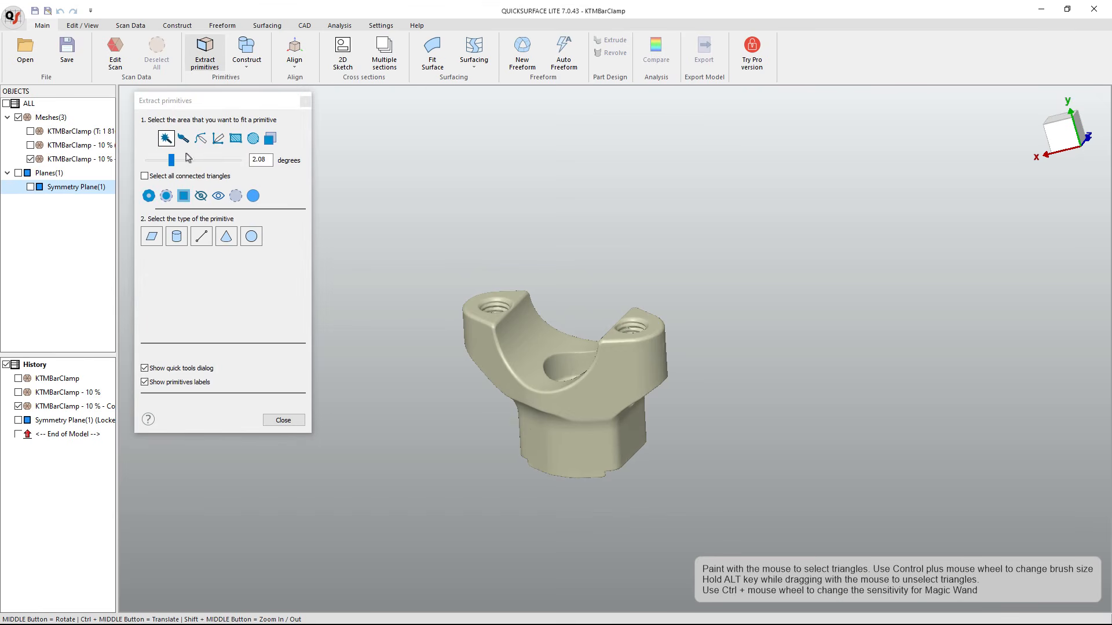
scroll(515, 371, up, 4)
click(527, 335)
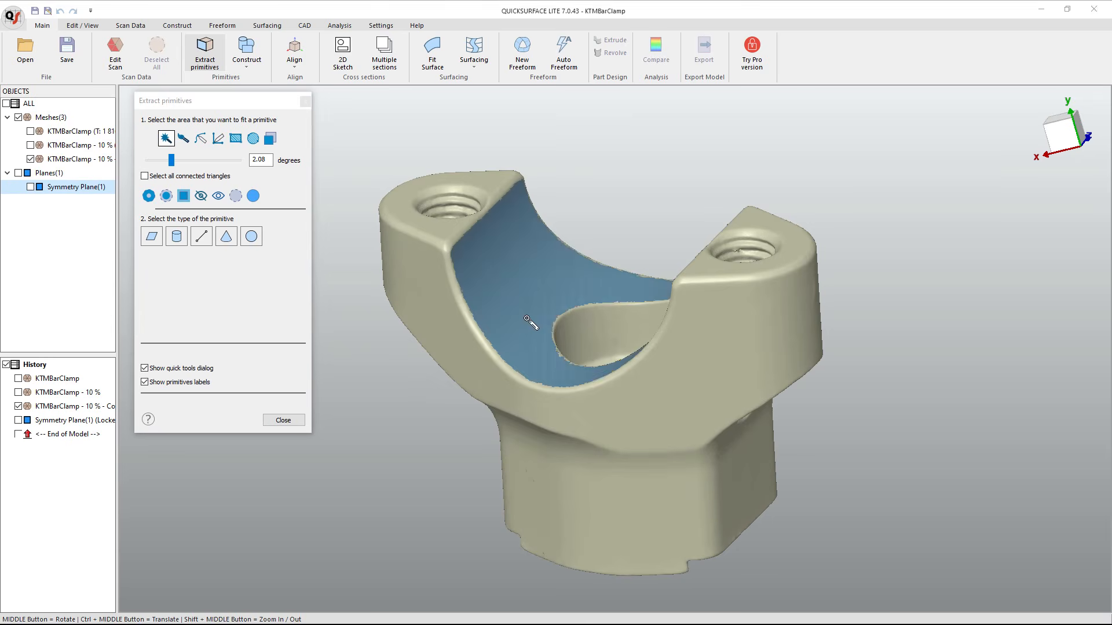
middle_drag(538, 353, 432, 285)
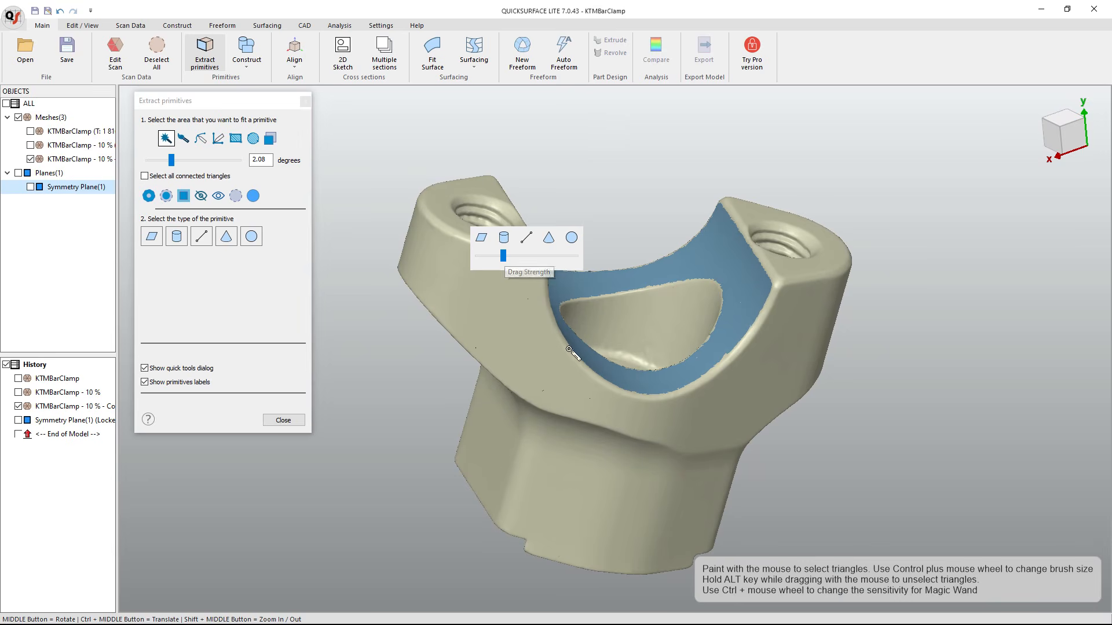
middle_drag(579, 371, 506, 383)
click(504, 240)
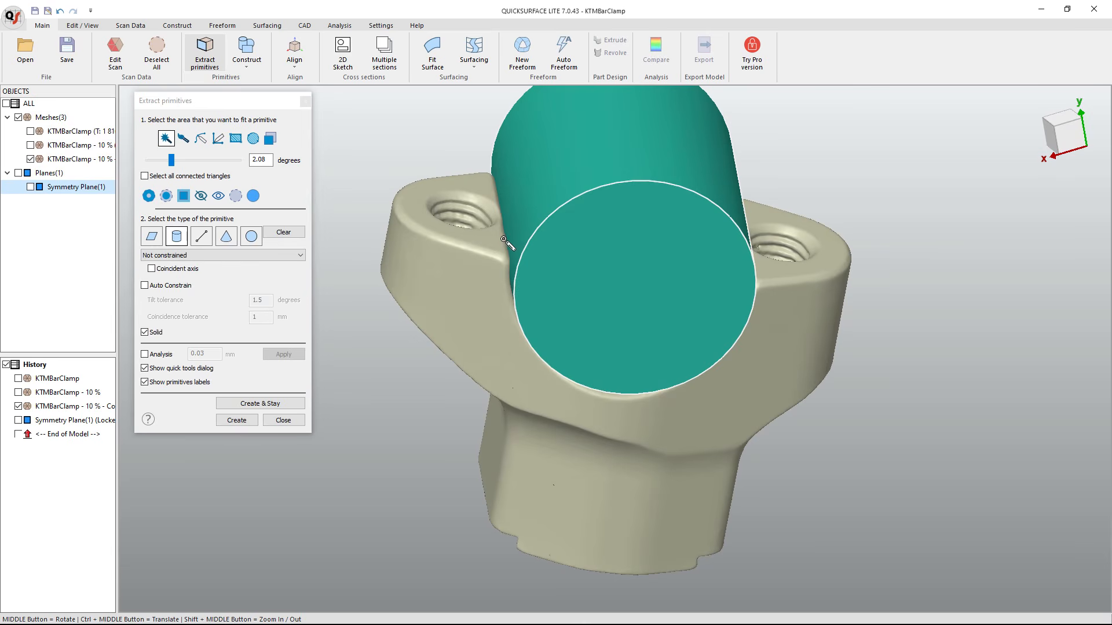
Turn on the deviation analysis at 0.03 mm, inspect the saddle cylinder's fit, and create the cylinder.
click(146, 354)
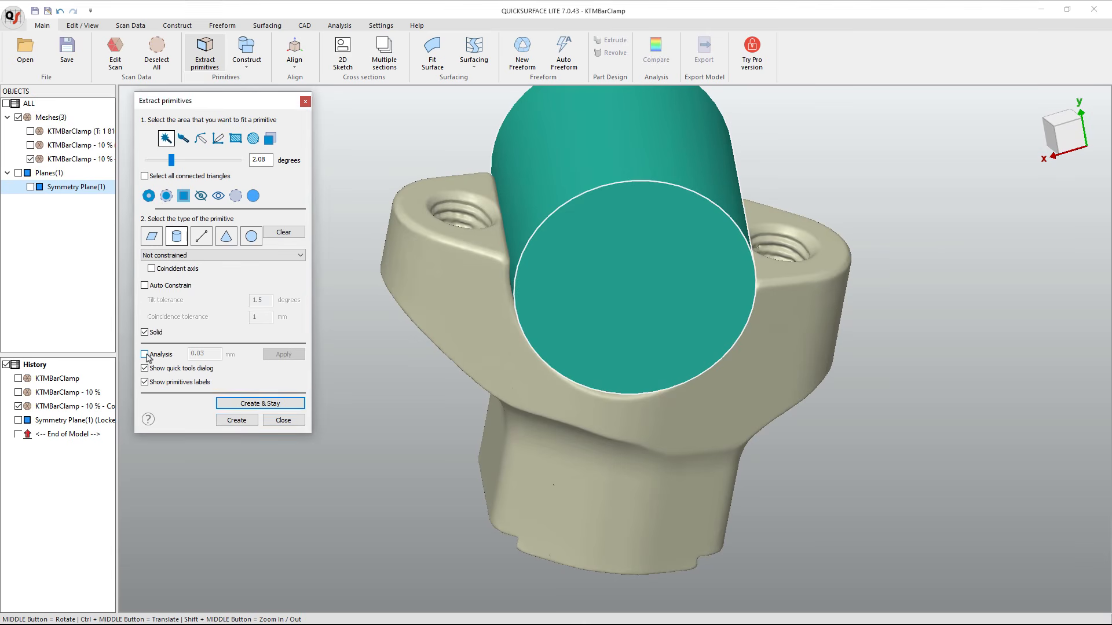
mouse_move(656, 382)
middle_down()
mouse_move(613, 372)
mouse_move(742, 385)
mouse_move(608, 383)
middle_up()
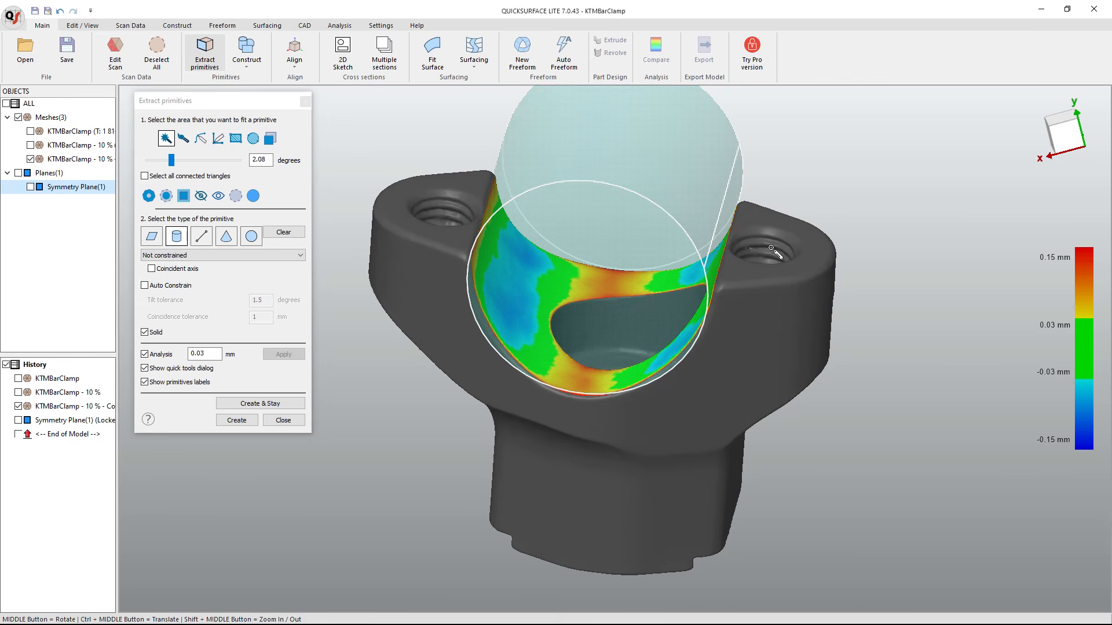
middle_drag(636, 378, 611, 284)
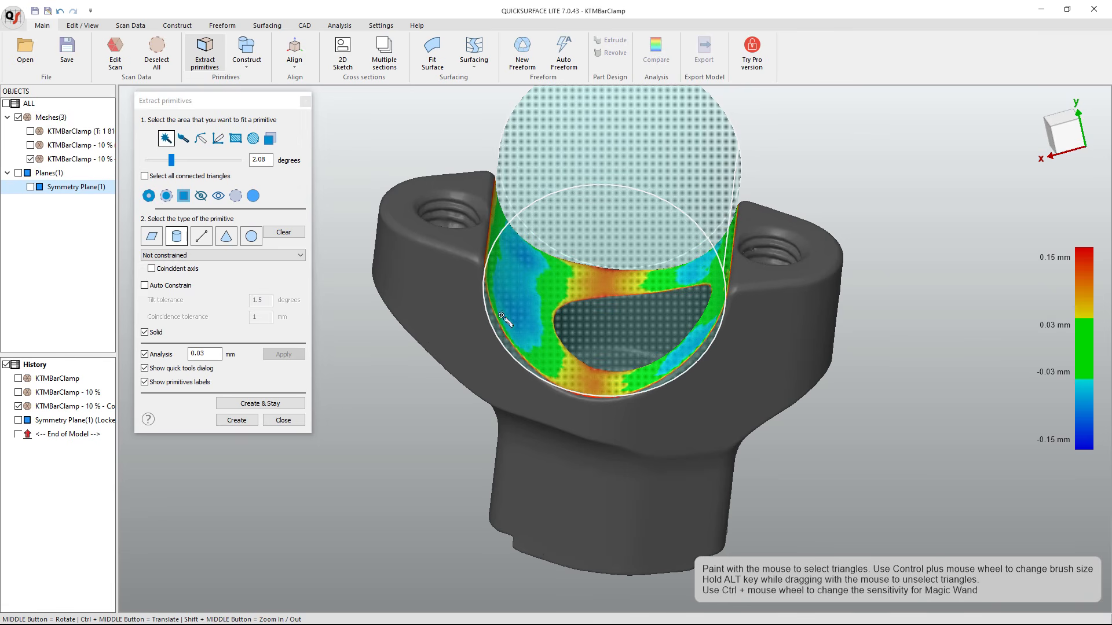
click(288, 403)
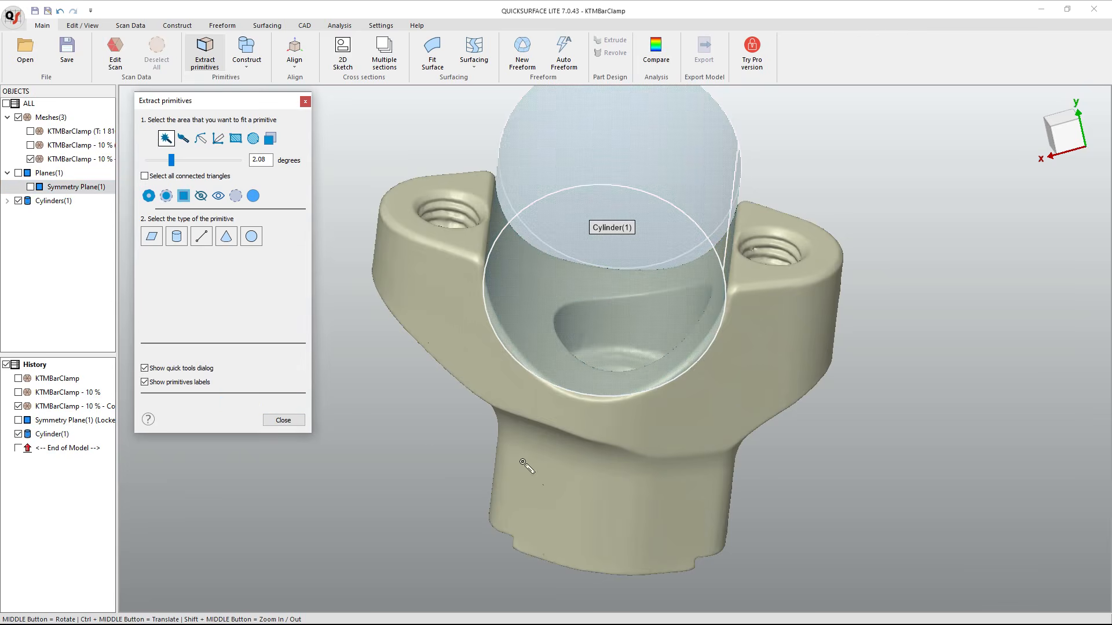
Select both flat top faces around the threaded holes, fit one plane through them, and create it.
middle_drag(405, 324, 420, 258)
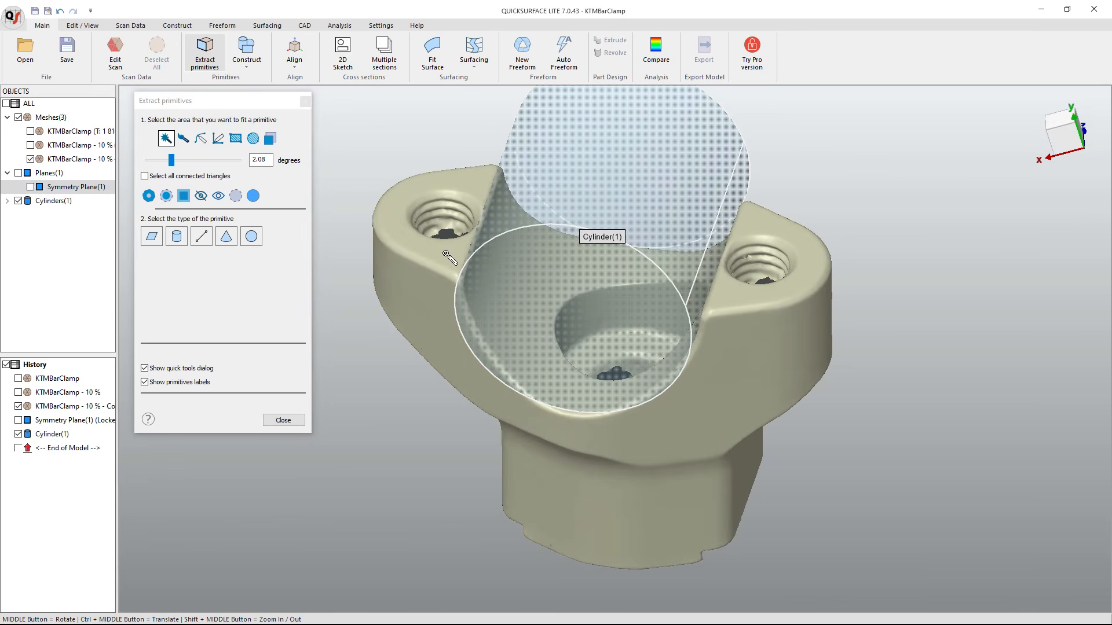
click(441, 253)
click(738, 298)
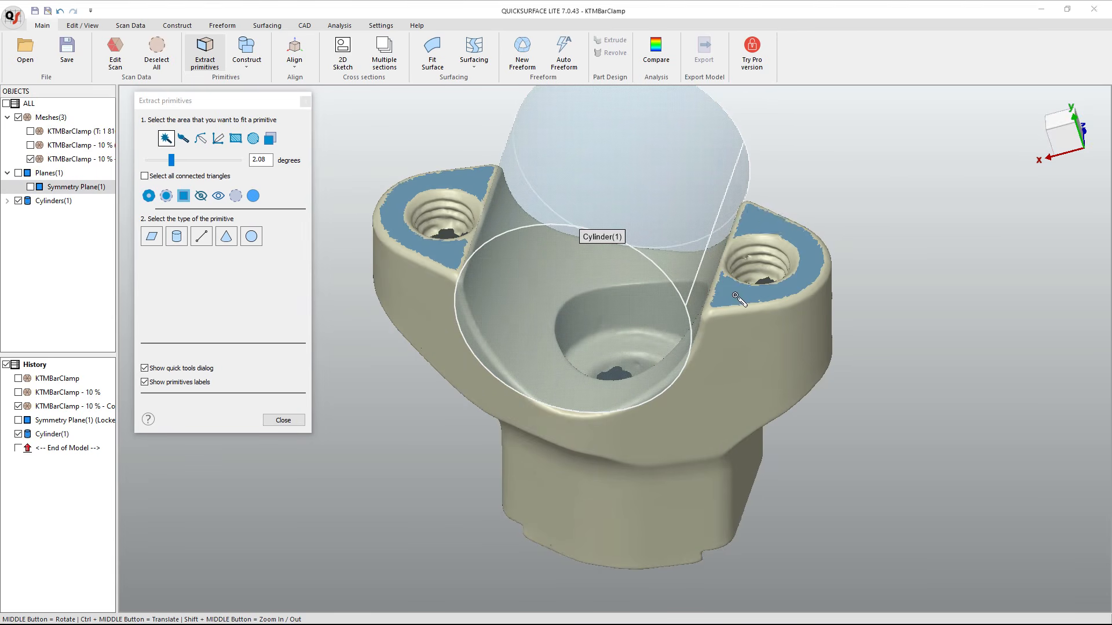
click(690, 216)
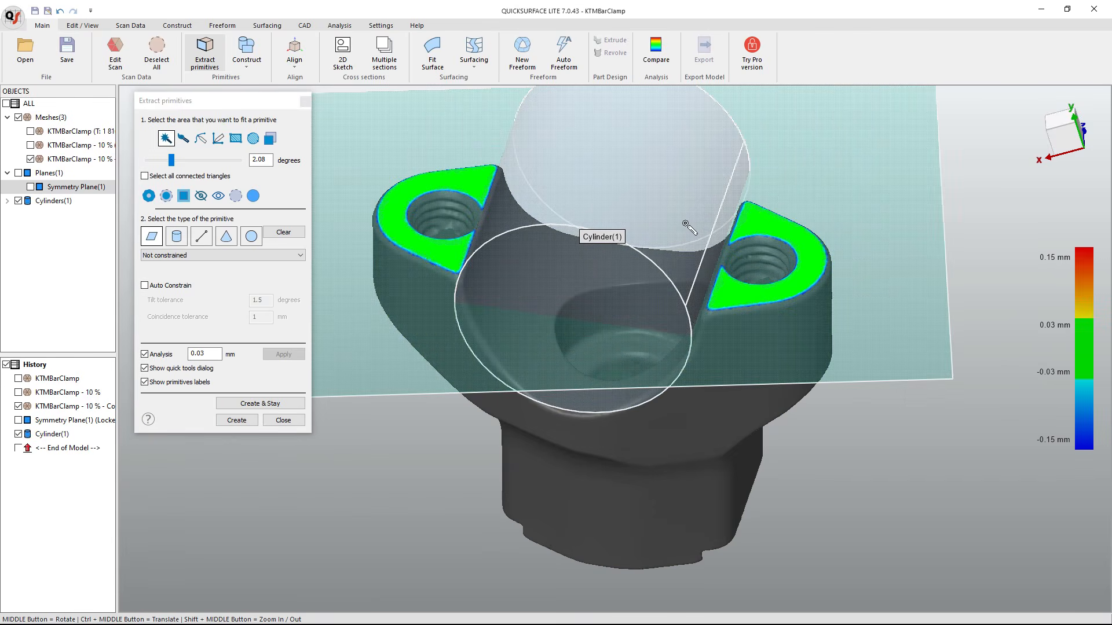
click(269, 403)
Select the two crescent-shaped end faces on the underside of the clamp's base.
middle_drag(505, 463, 671, 254)
click(626, 300)
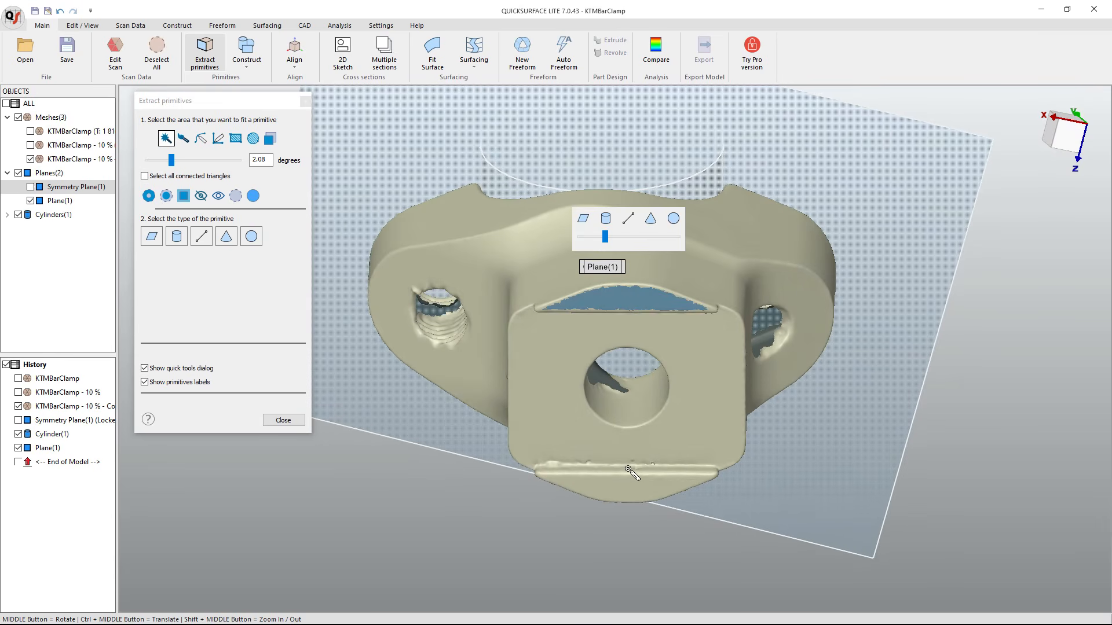
click(624, 492)
middle_drag(615, 386, 578, 408)
click(579, 408)
middle_drag(622, 335, 554, 539)
ctrl+middle_drag(595, 495, 629, 369)
scroll(629, 369, down, 4)
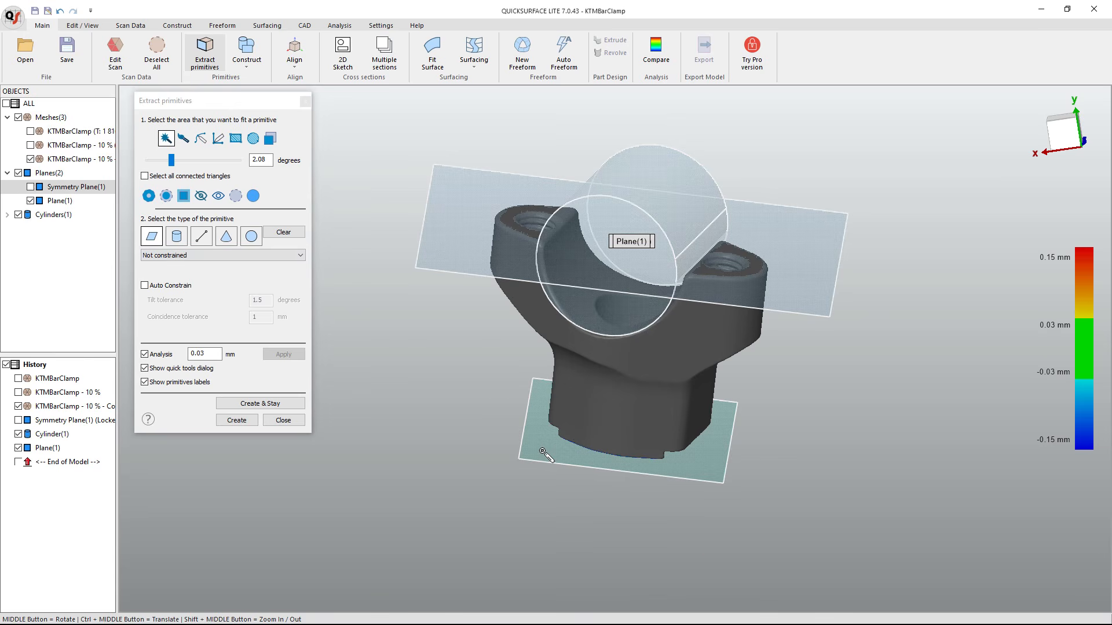
click(60, 11)
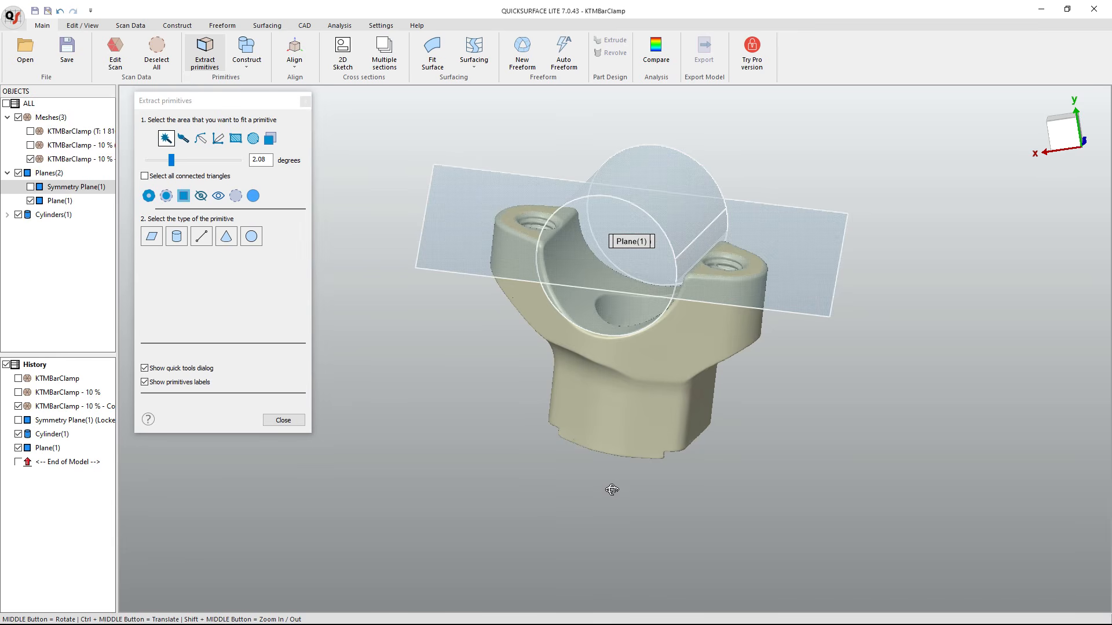
Fit a plane to the two selected crescent-shaped base faces and constrain it parallel to Plane(1).
middle_drag(606, 484, 614, 355)
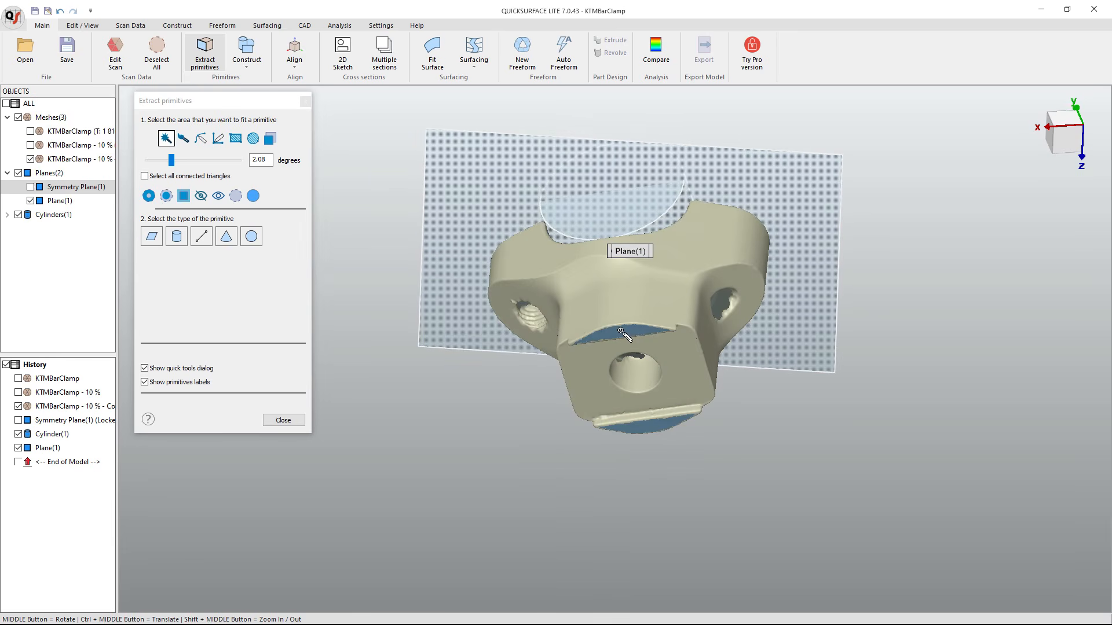
click(152, 236)
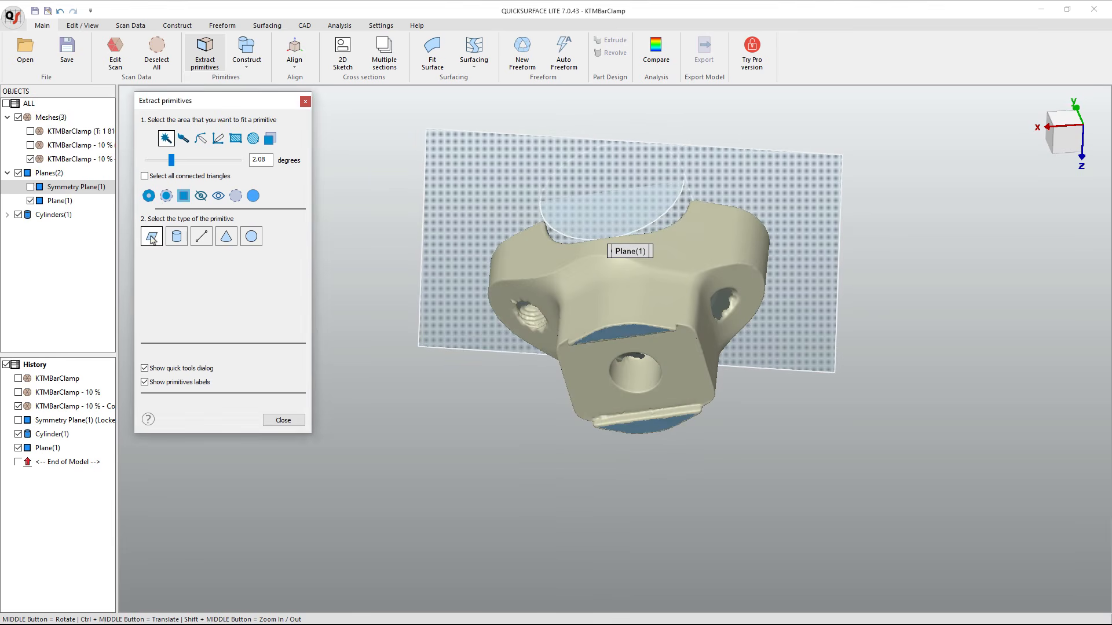
middle_drag(432, 275, 376, 277)
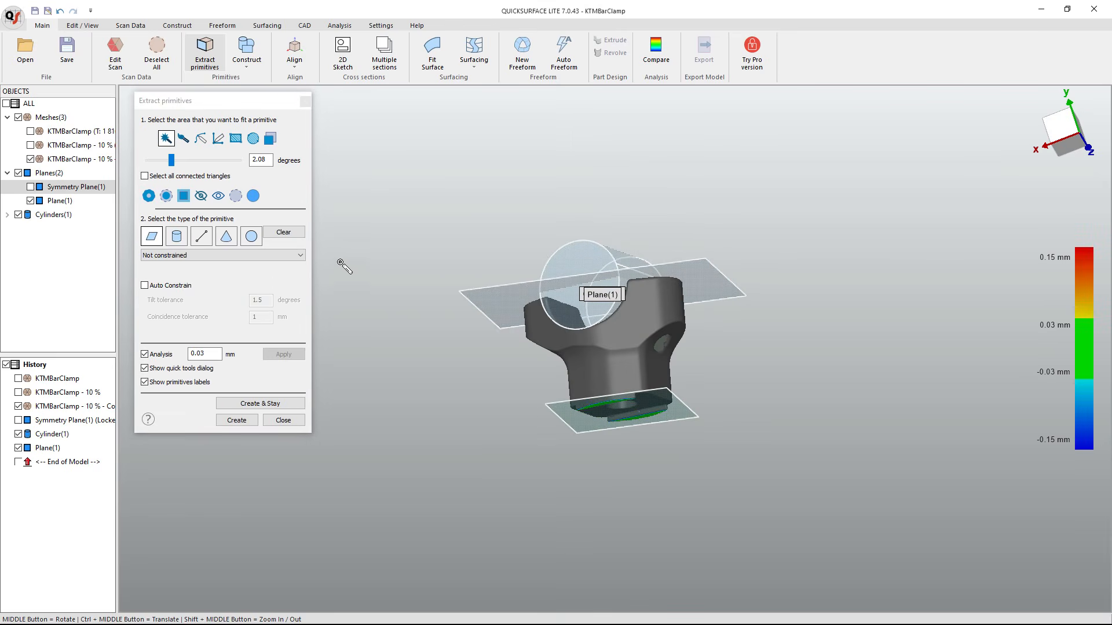
click(285, 255)
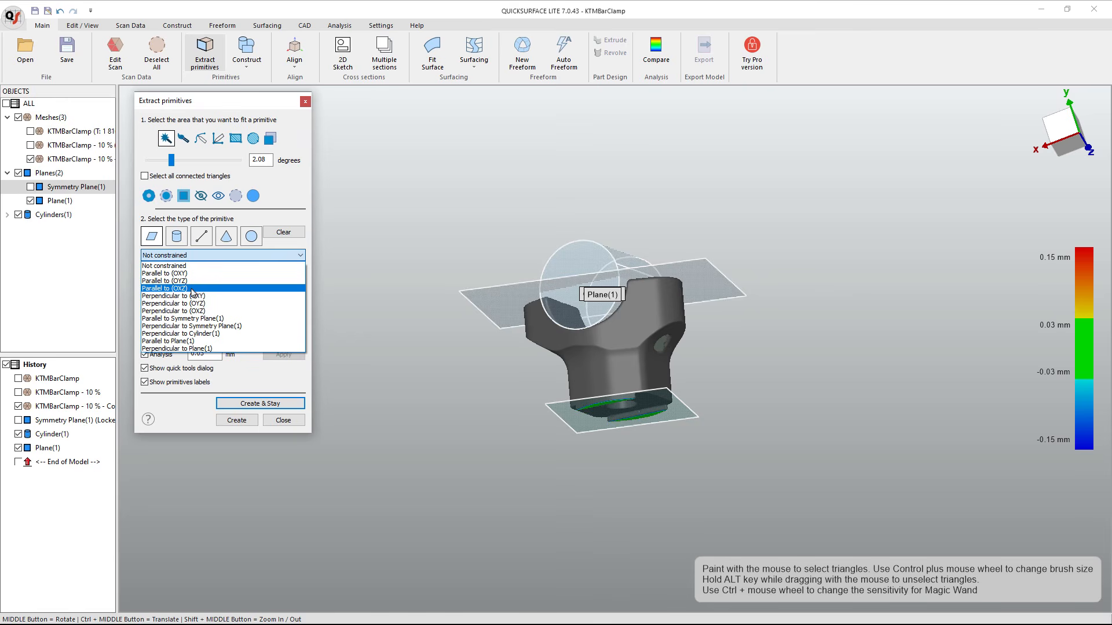
click(177, 343)
Check the constrained base plane's deviation from the side and create the plane.
middle_drag(555, 301, 587, 299)
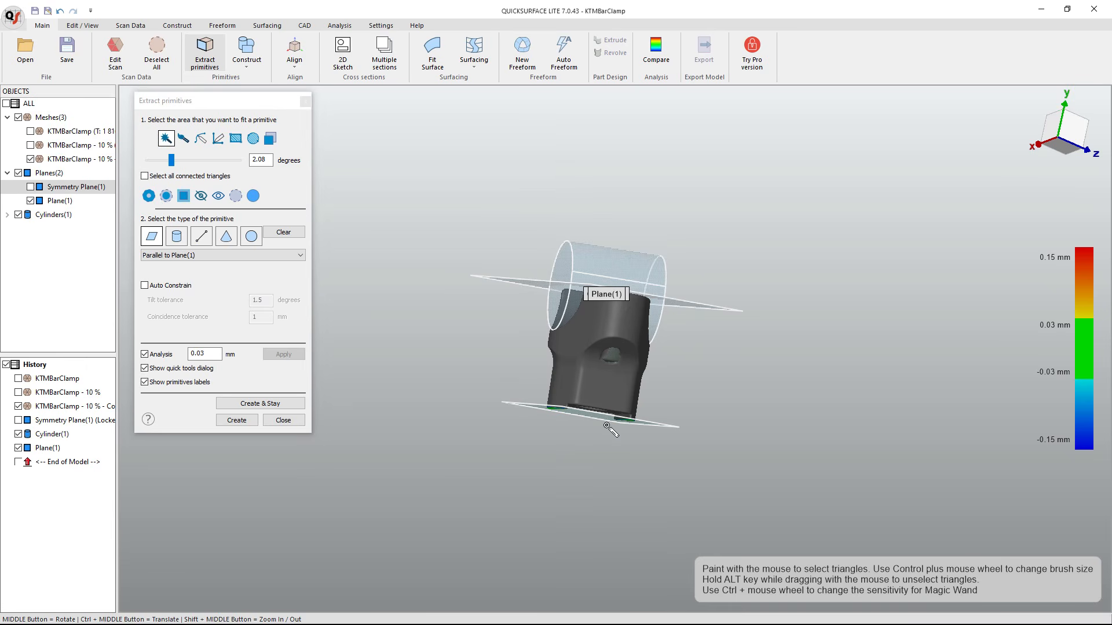
scroll(621, 425, up, 3)
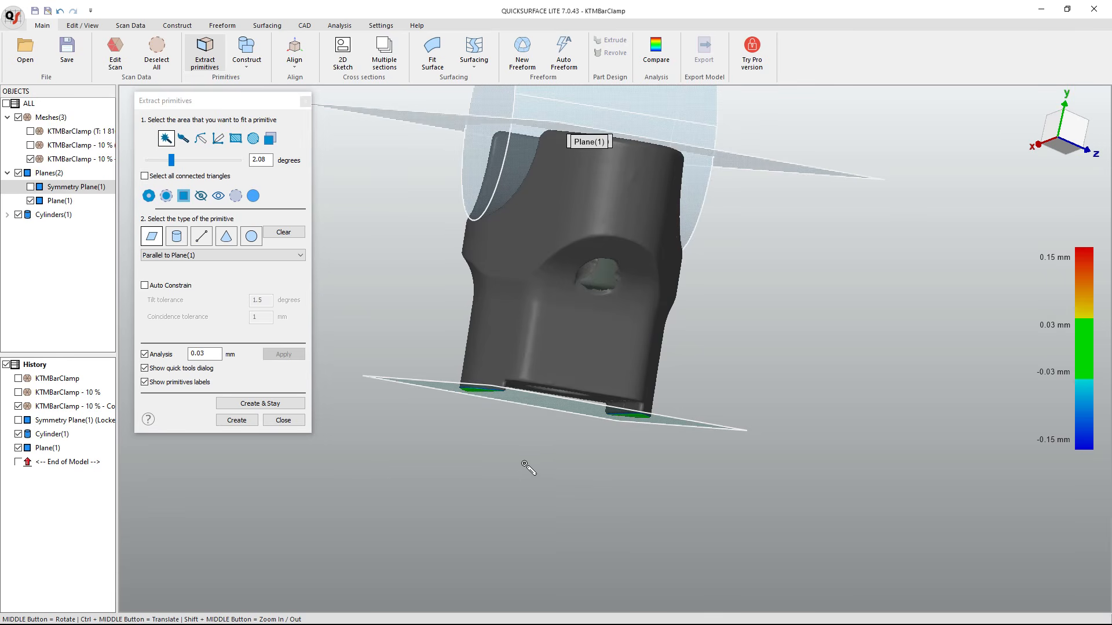
scroll(583, 454, down, 3)
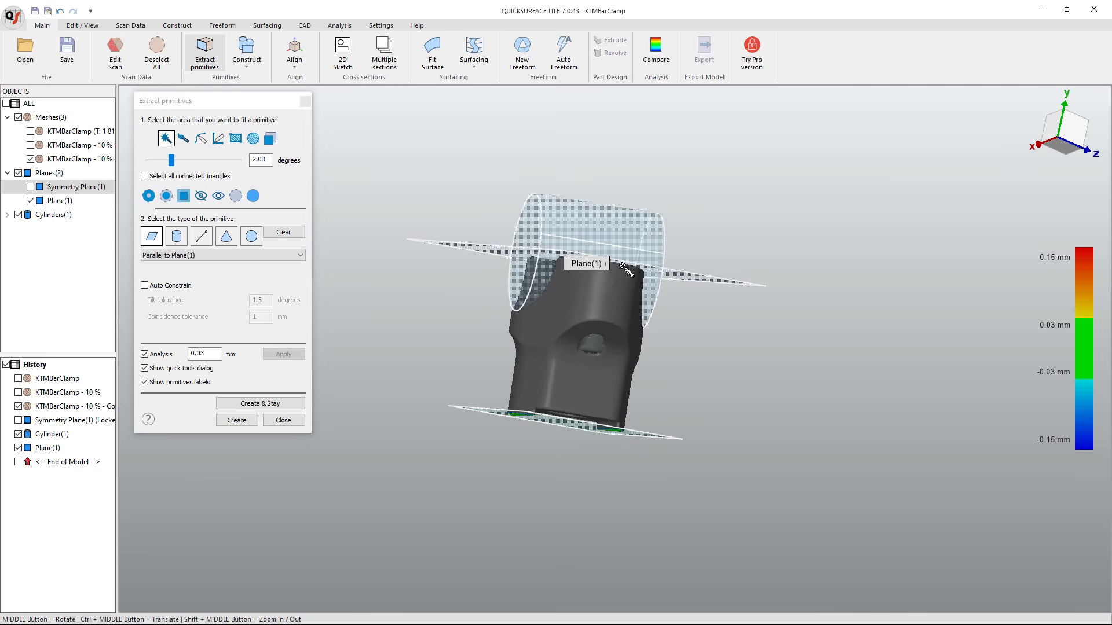
click(284, 405)
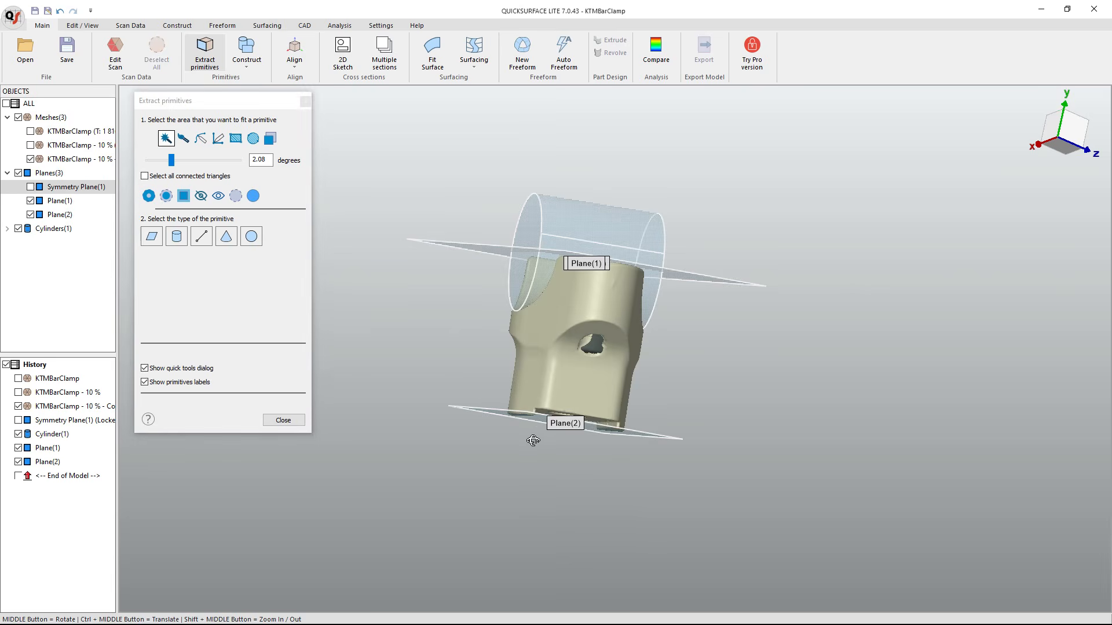
Select the wall of the central bore in the clamp's base, fit a cylinder to it, and inspect its deviation.
middle_drag(570, 458, 574, 431)
scroll(575, 431, up, 3)
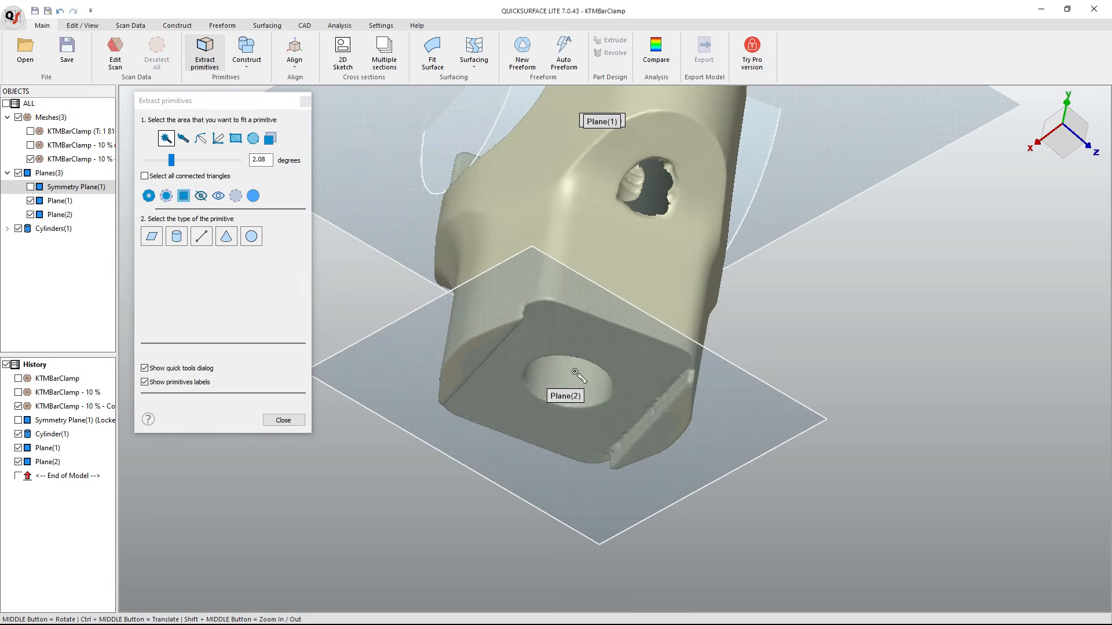
click(578, 375)
click(559, 292)
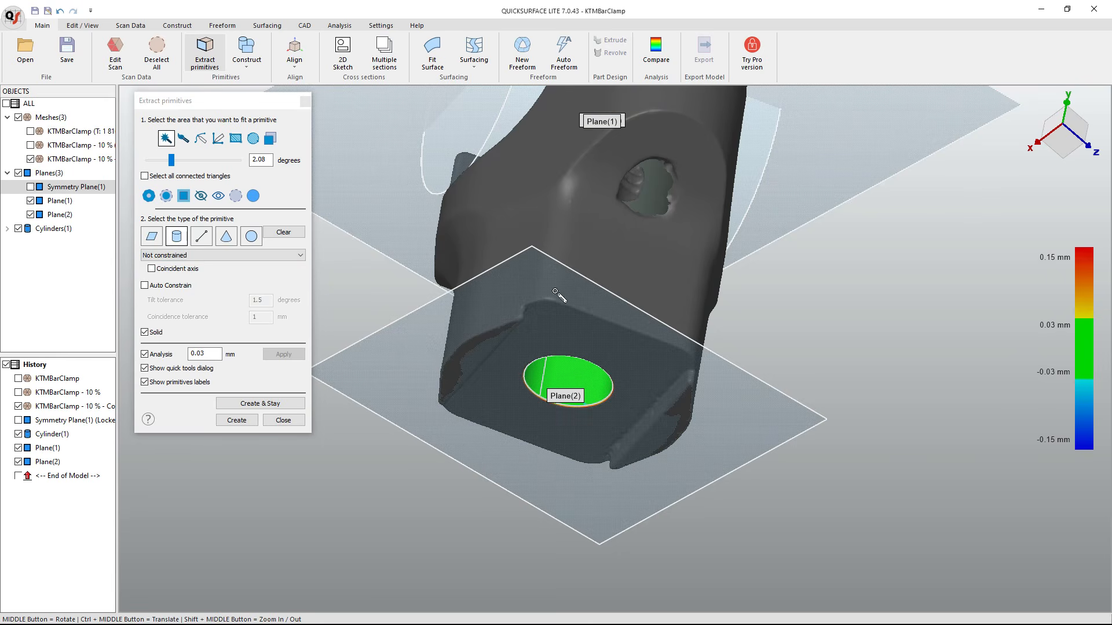
middle_drag(577, 412, 383, 322)
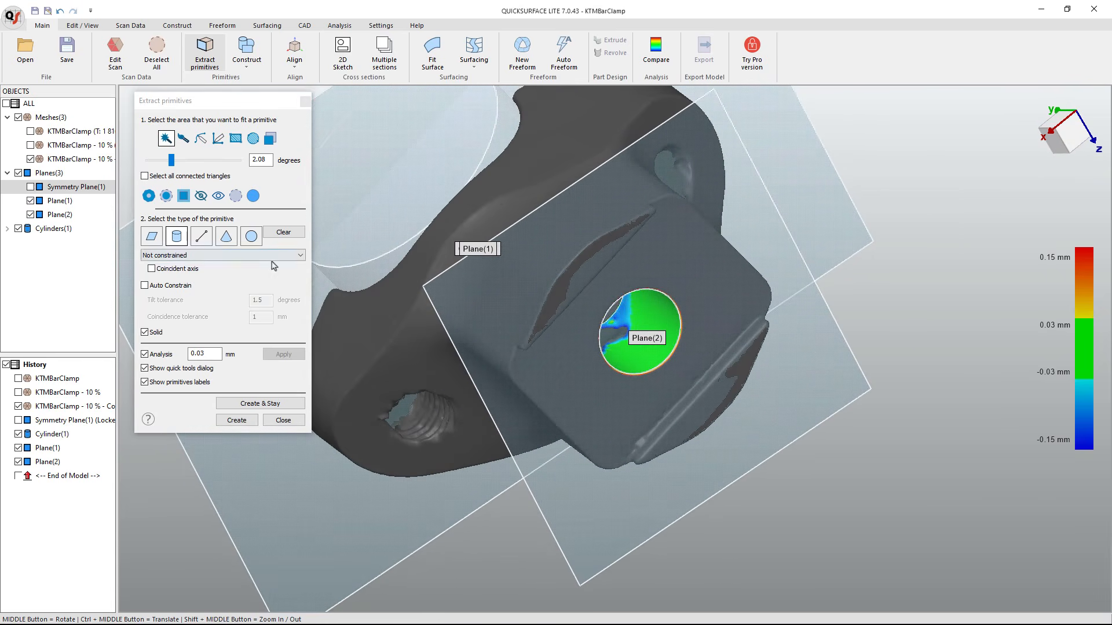
Constrain the central bore's cylinder perpendicular to Plane(2) and create it.
click(275, 257)
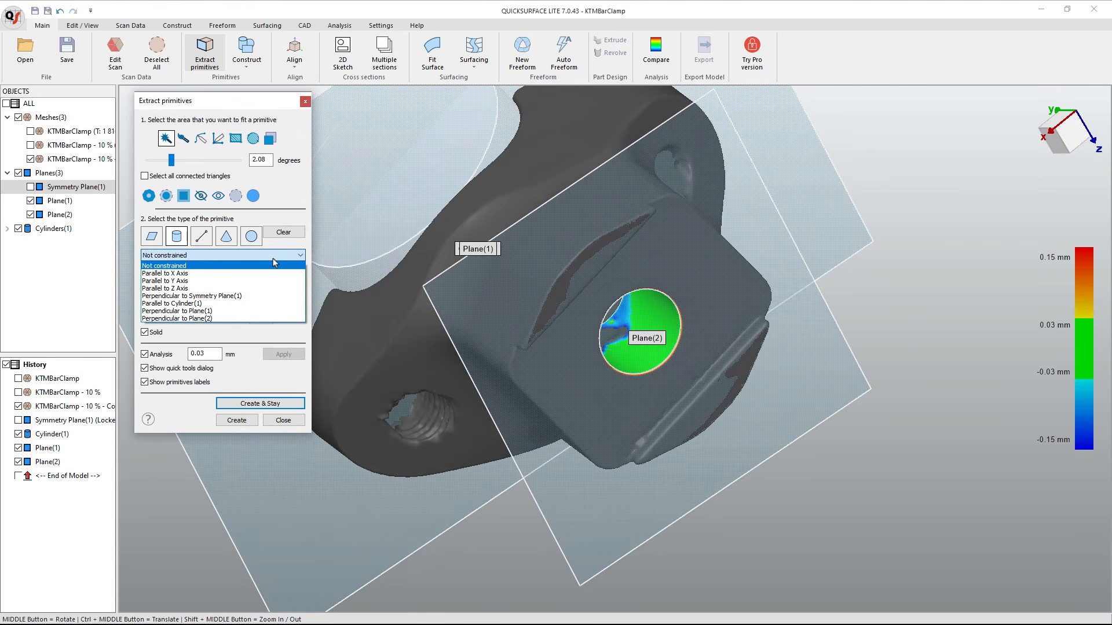
click(209, 319)
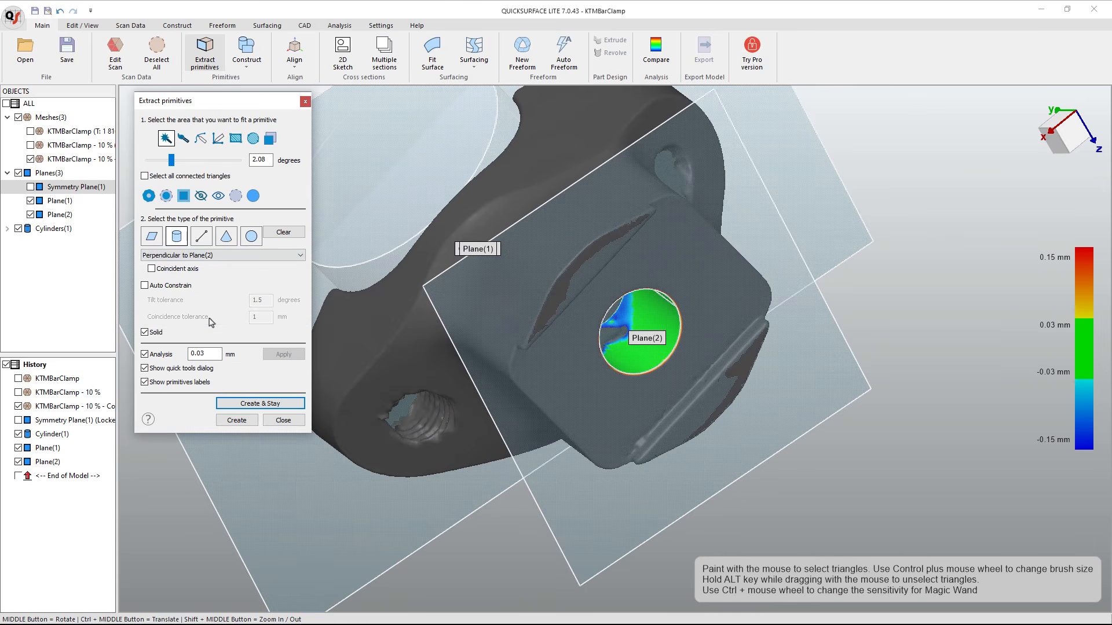
middle_drag(359, 324, 521, 336)
click(298, 404)
Select the wall of the larger counterbore inside the saddle and fit a cylinder to it.
middle_drag(738, 267, 520, 327)
click(519, 326)
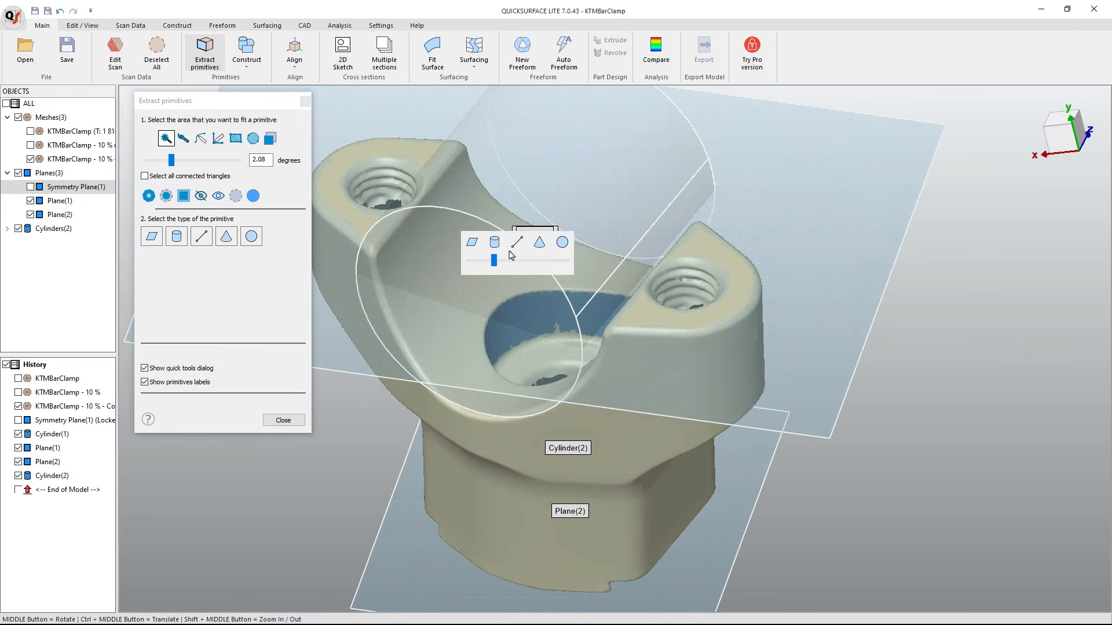
click(498, 247)
middle_drag(536, 406, 531, 405)
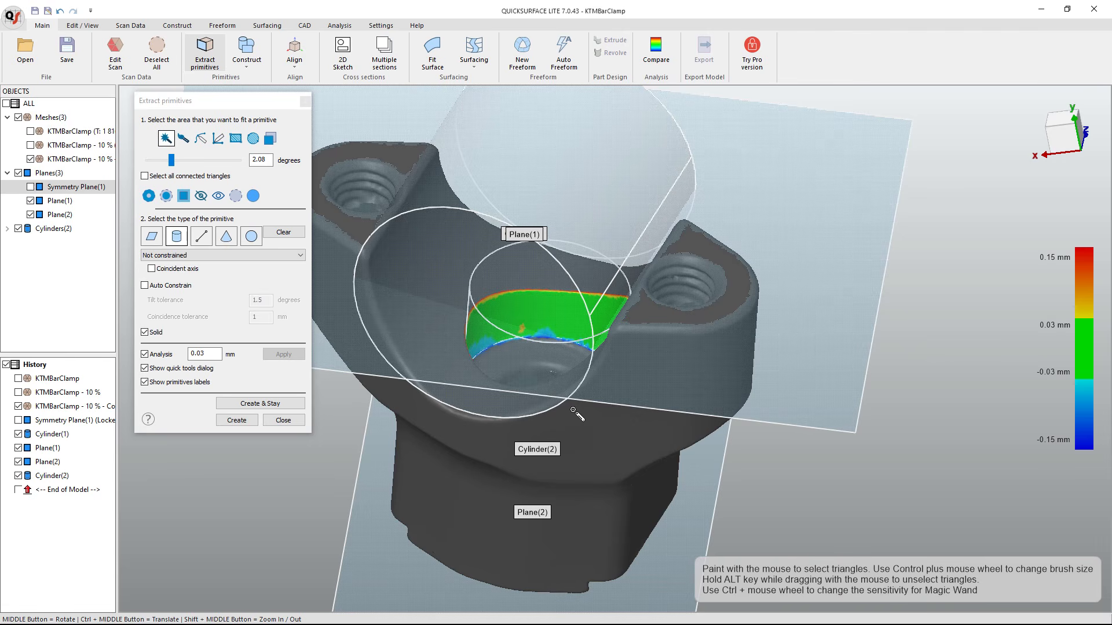
Constrain the counterbore cylinder perpendicular to Plane(2) and create it.
click(238, 255)
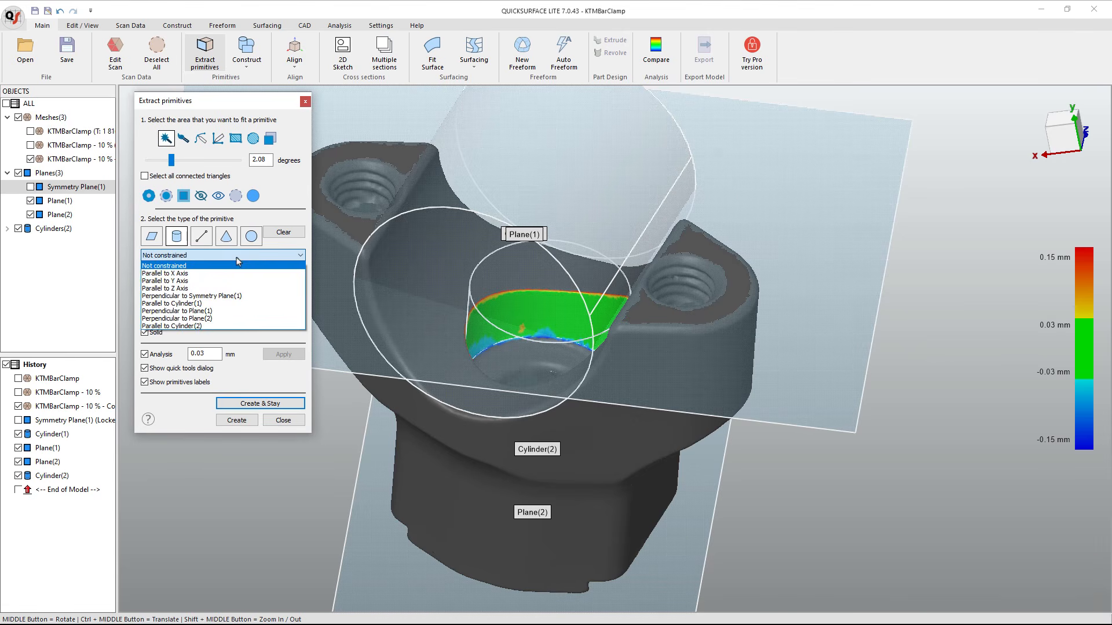
click(223, 318)
click(260, 403)
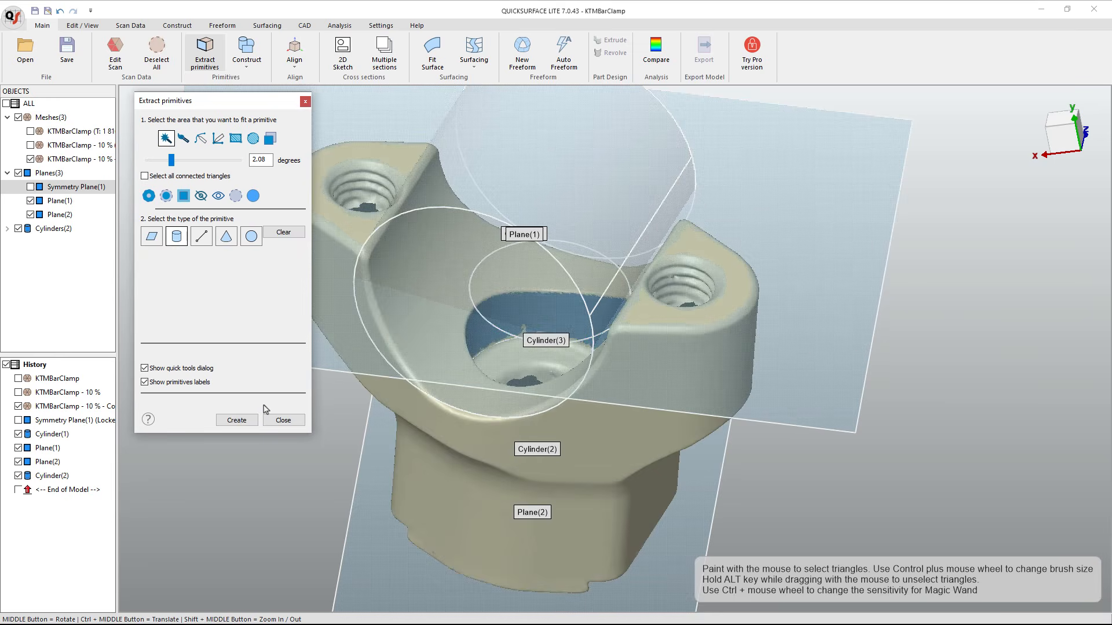
Finish extracting primitives and show the symmetry plane to inspect it alongside the extracted planes and cylinders.
scroll(579, 405, down, 5)
middle_drag(557, 433, 372, 439)
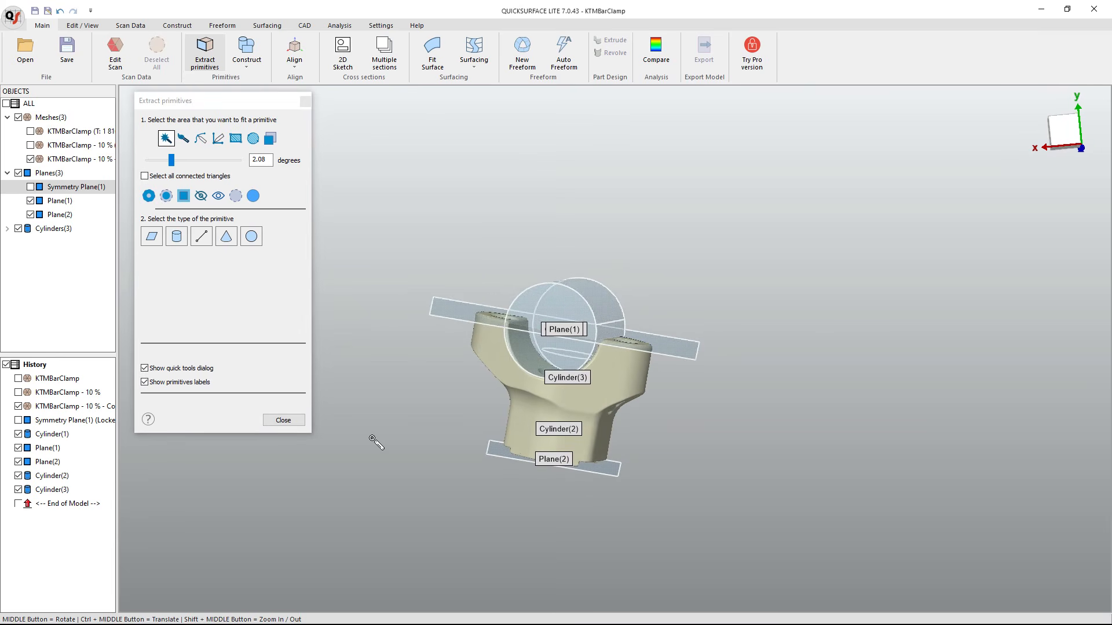
click(286, 420)
middle_drag(463, 341, 470, 399)
click(31, 187)
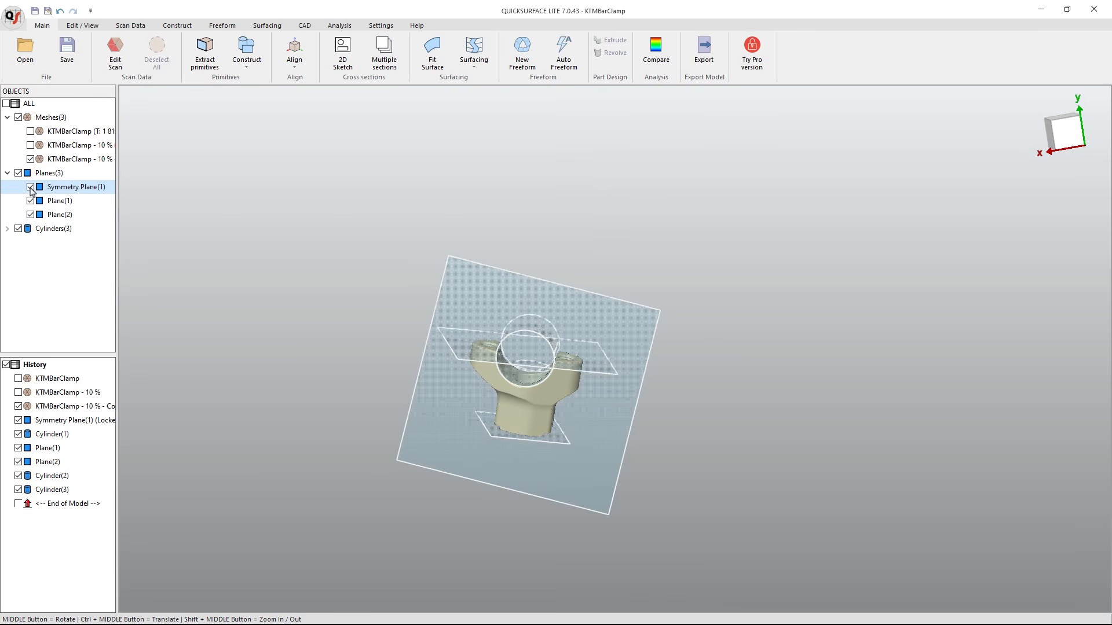
middle_drag(534, 422, 330, 388)
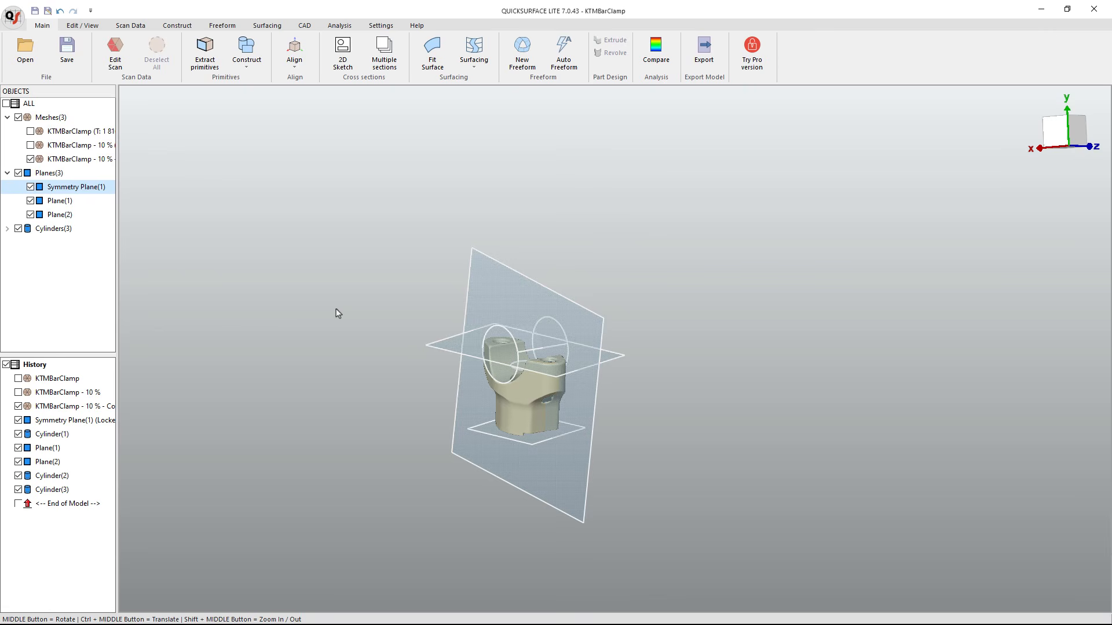
Hide the symmetry plane, start Align by Coordinate System and set Cylinder(3) as the primary feature on the Z axis.
click(31, 187)
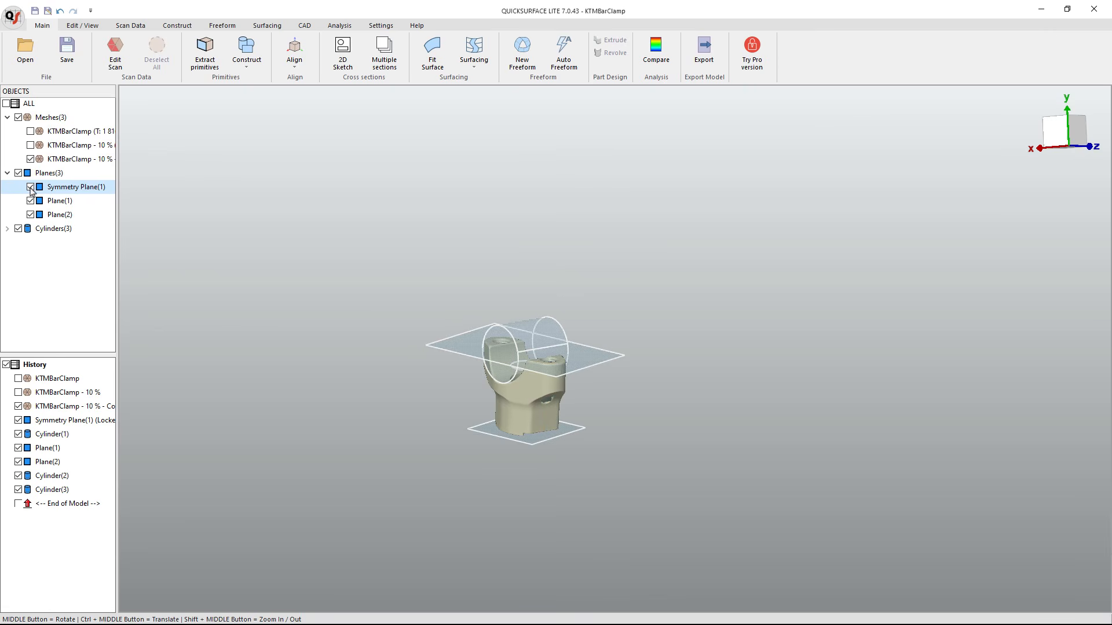
click(294, 55)
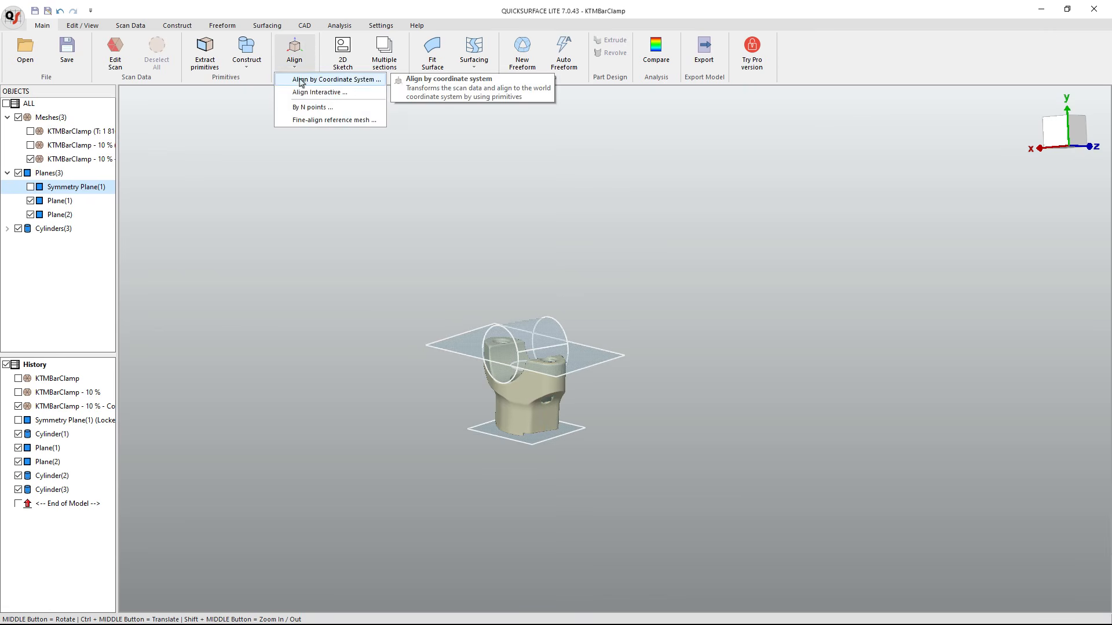
click(301, 79)
middle_drag(507, 434, 594, 468)
scroll(595, 467, down, 4)
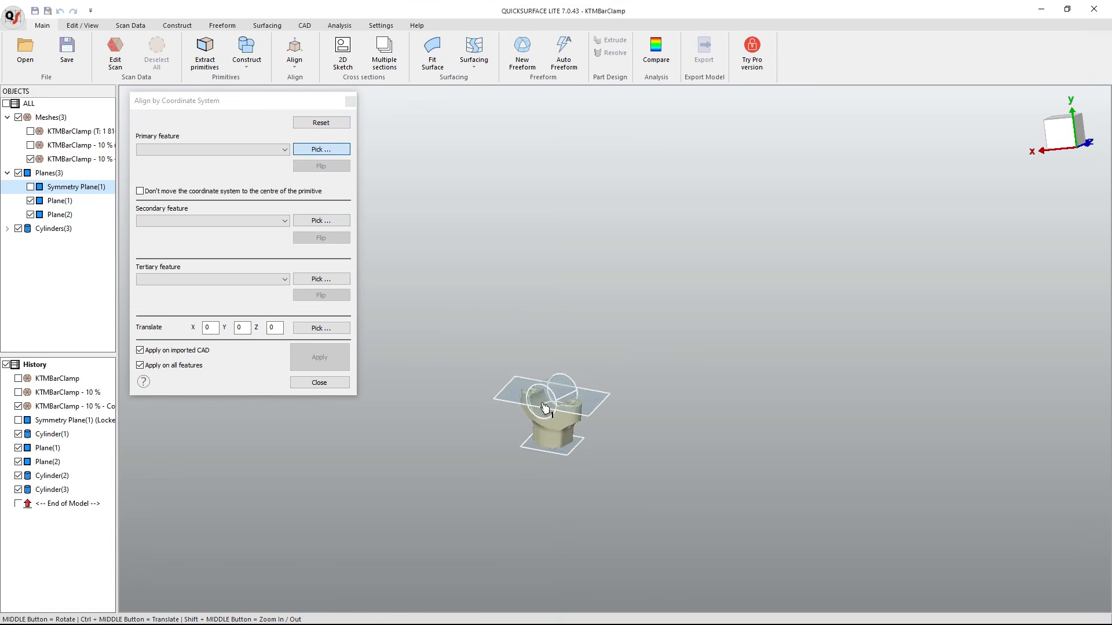
scroll(546, 410, up, 3)
click(255, 149)
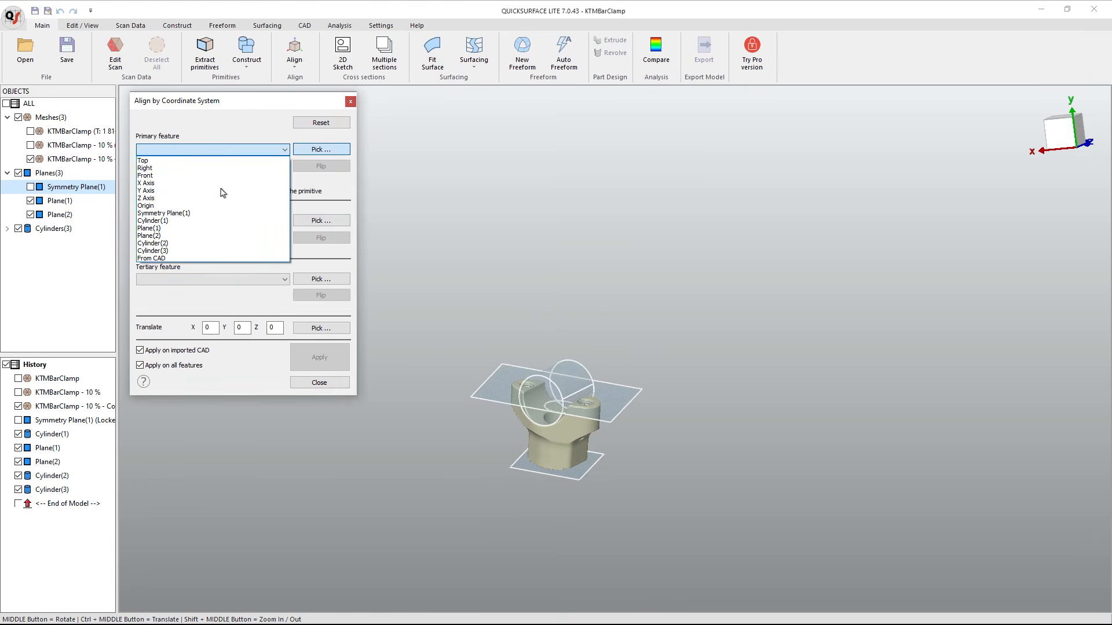
click(179, 251)
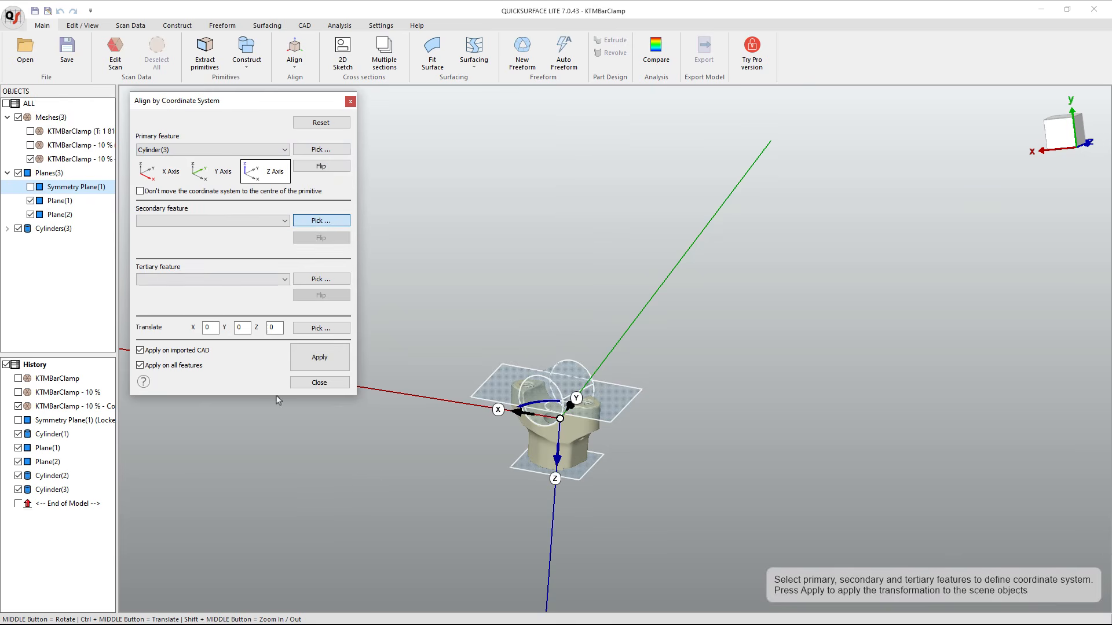
Flip the primary feature so the Z axis points from the clamp's base towards the bar saddle.
click(320, 167)
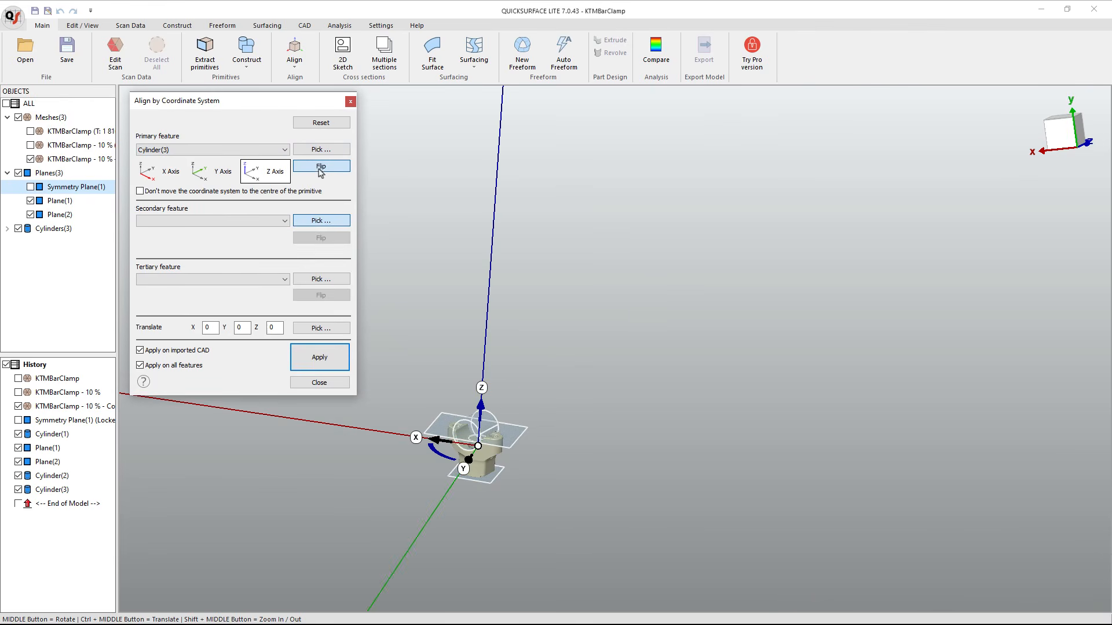
scroll(481, 495, up, 5)
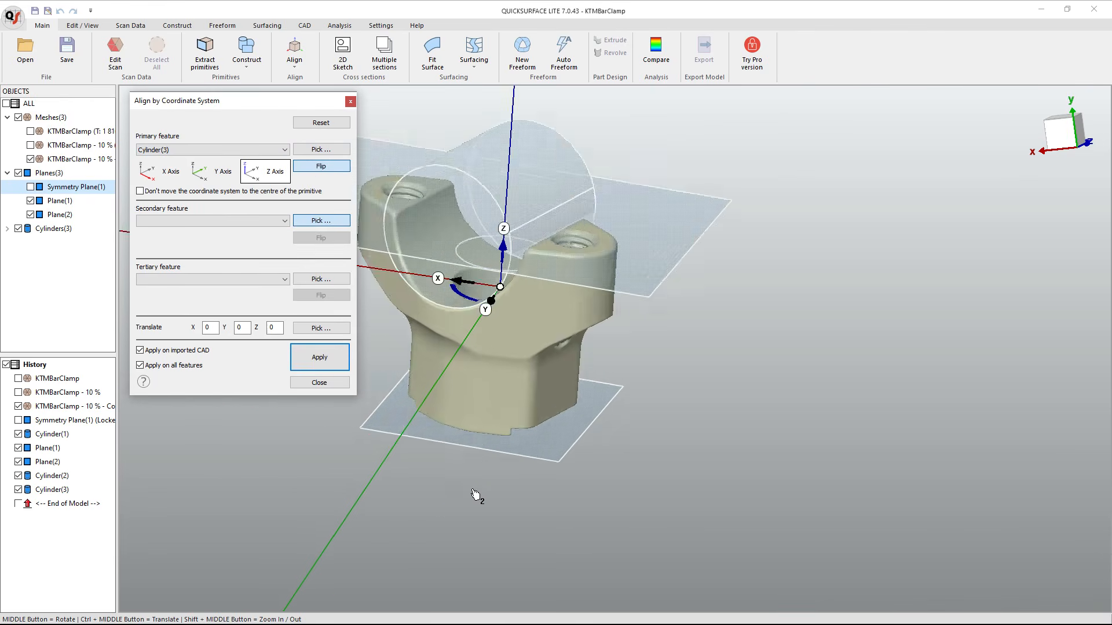
scroll(485, 433, down, 2)
ctrl+middle_drag(489, 425, 627, 476)
scroll(627, 476, down, 2)
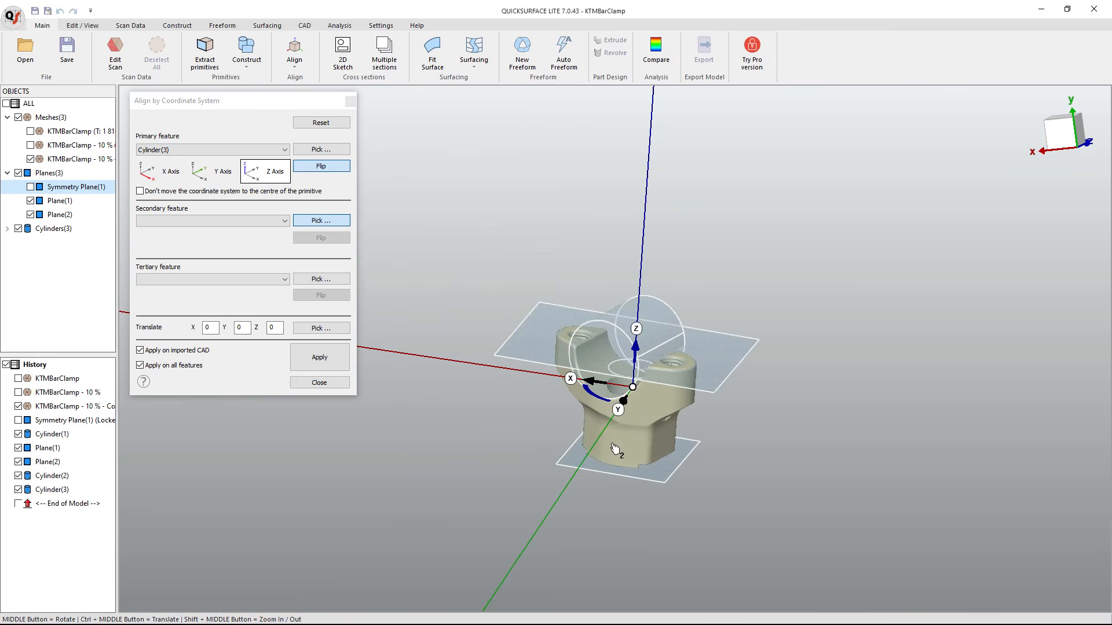
middle_drag(614, 446, 635, 422)
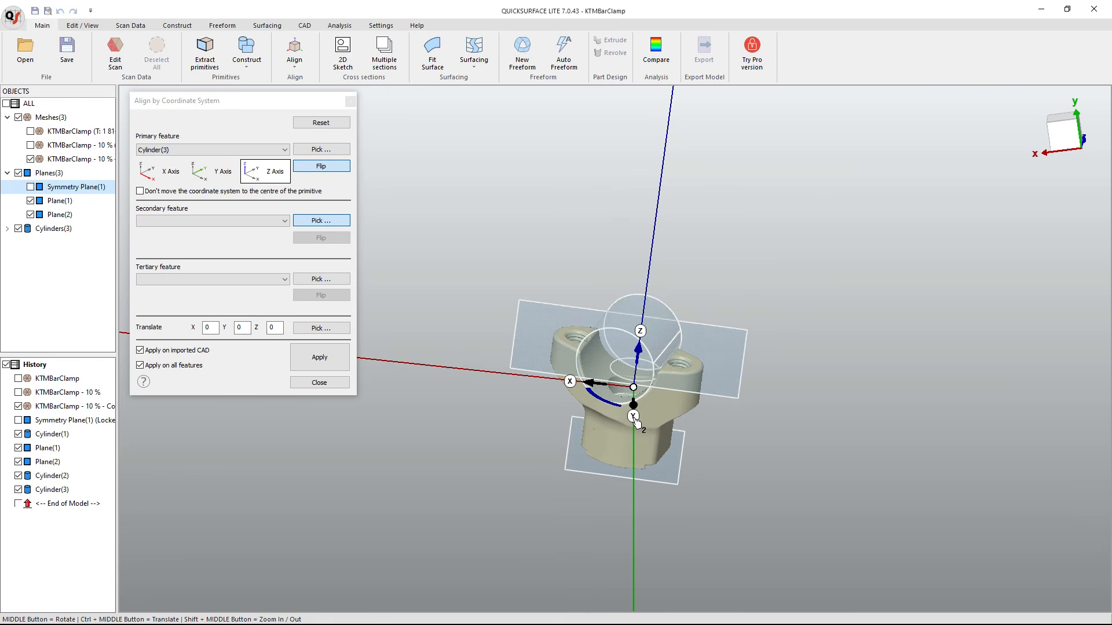
Set Cylinder(1), the bar saddle's cylinder, as the secondary alignment feature.
click(284, 221)
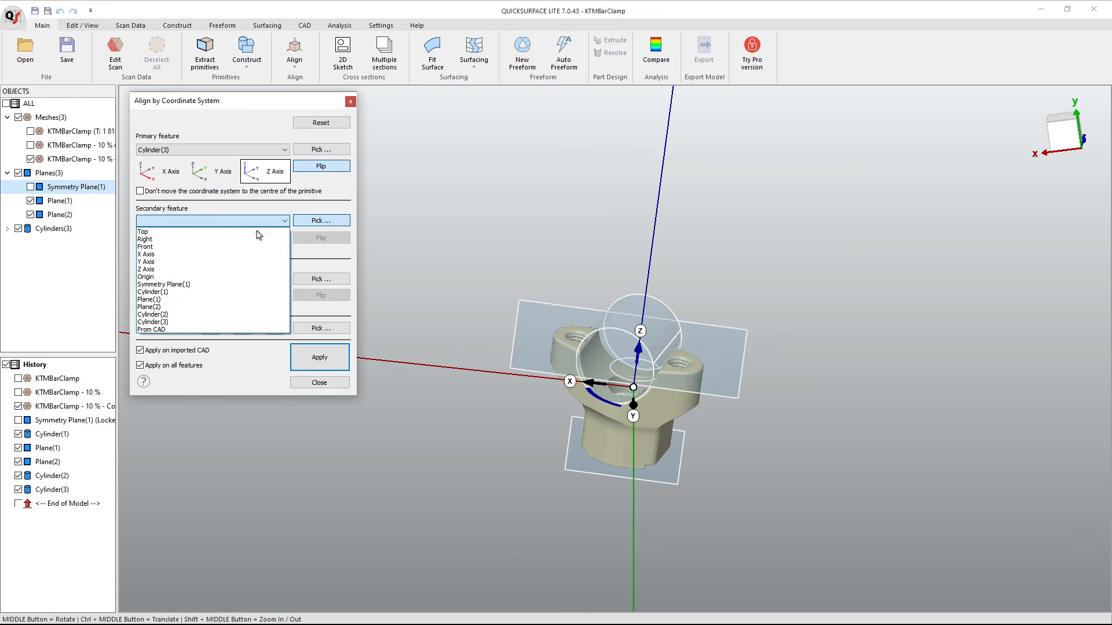
click(184, 292)
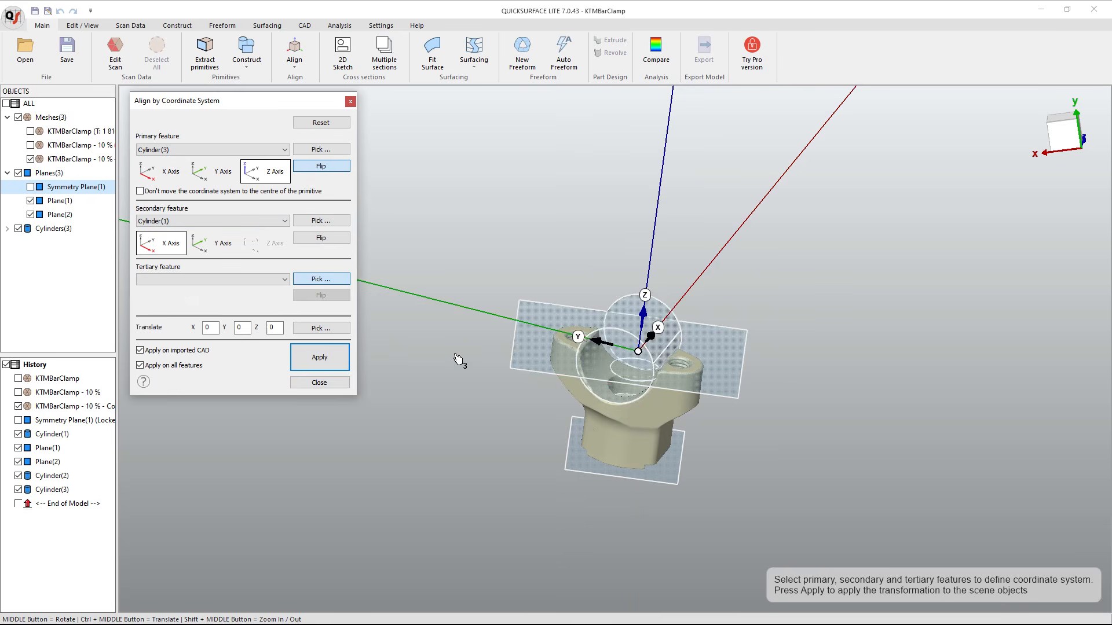
middle_drag(621, 334, 585, 357)
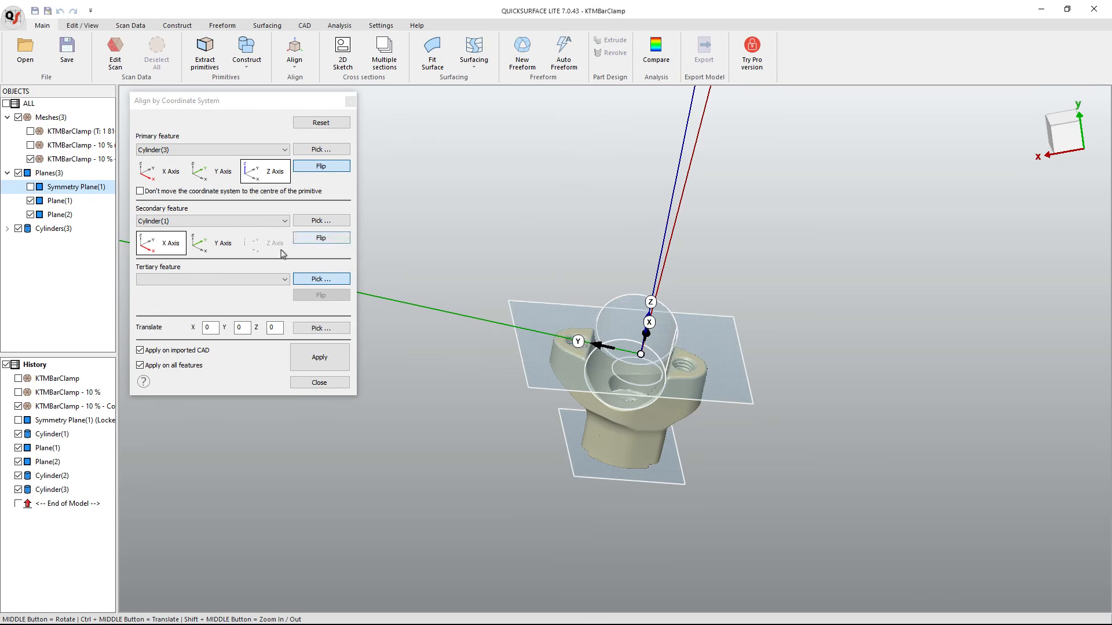
Assign the secondary feature to the Y axis and flip both the secondary and primary directions.
click(213, 244)
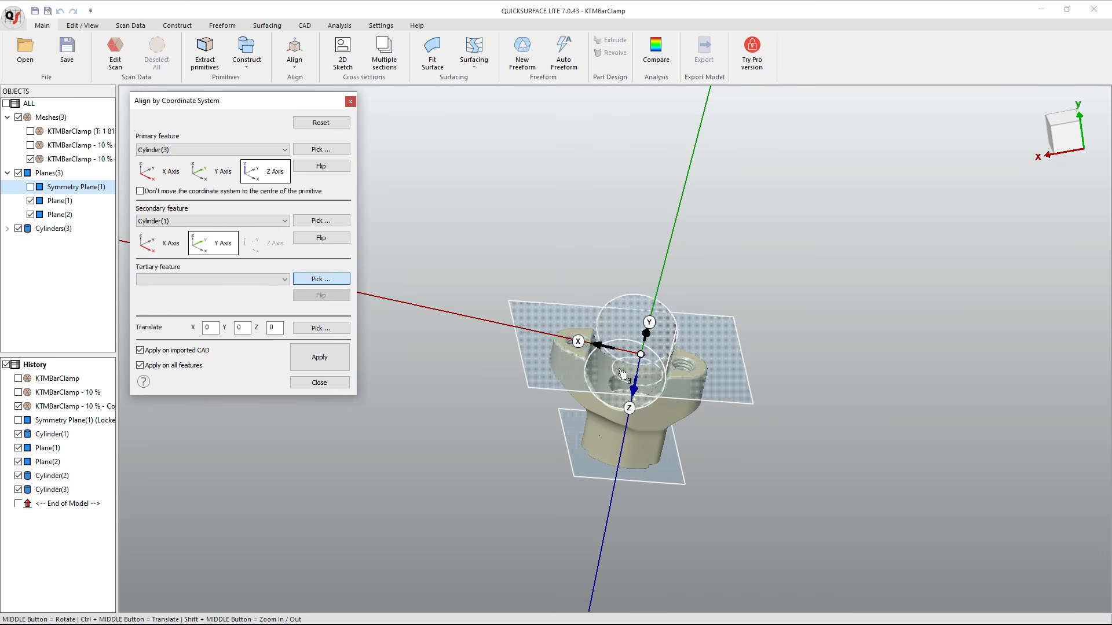
middle_drag(623, 373, 647, 366)
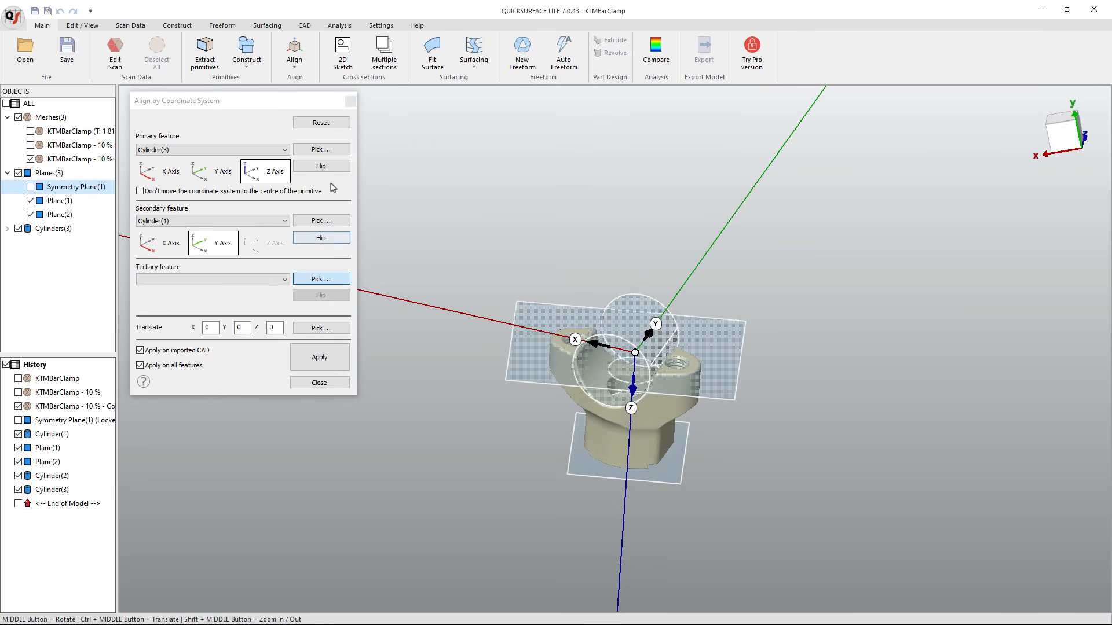
click(322, 239)
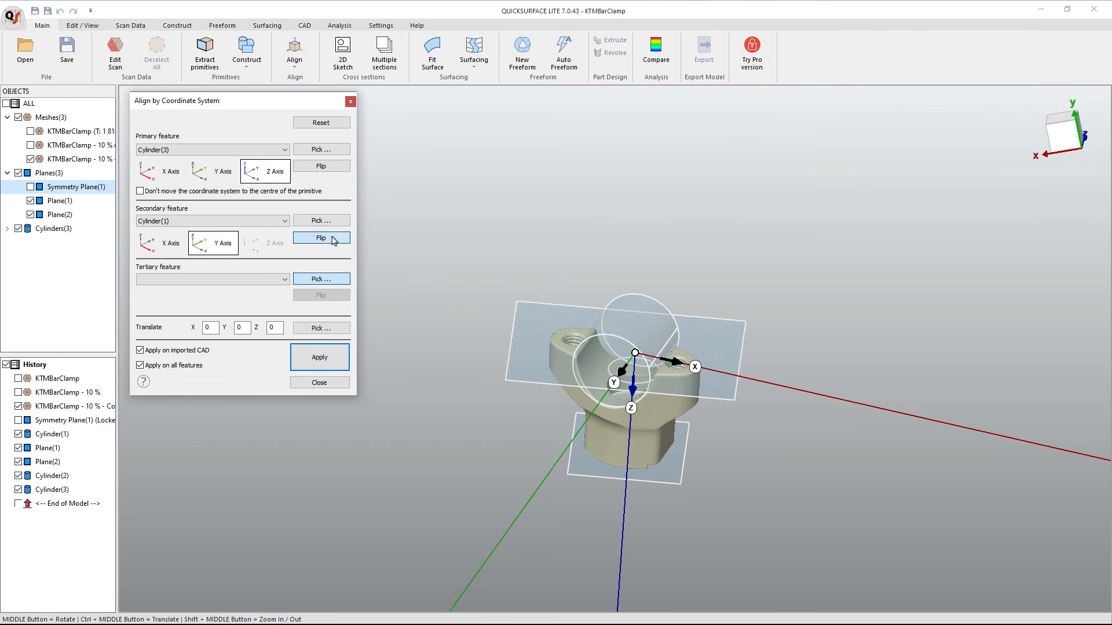
click(331, 168)
middle_drag(582, 412, 628, 387)
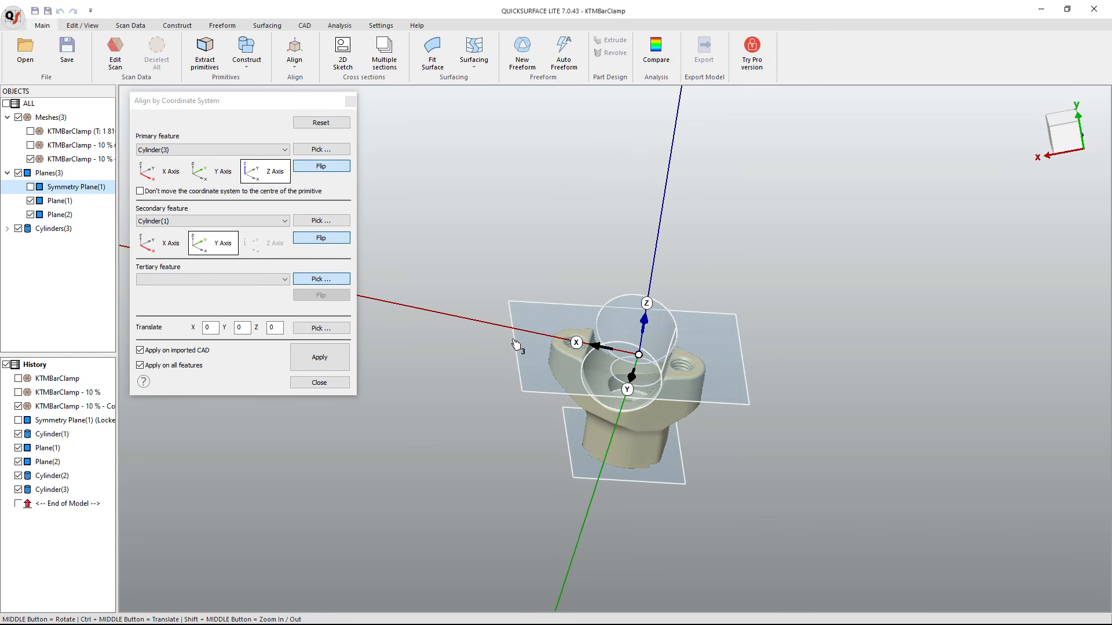
middle_drag(594, 416, 313, 298)
Set Plane(2) as the tertiary feature in the Top orientation, apply the alignment and finish the command.
click(285, 280)
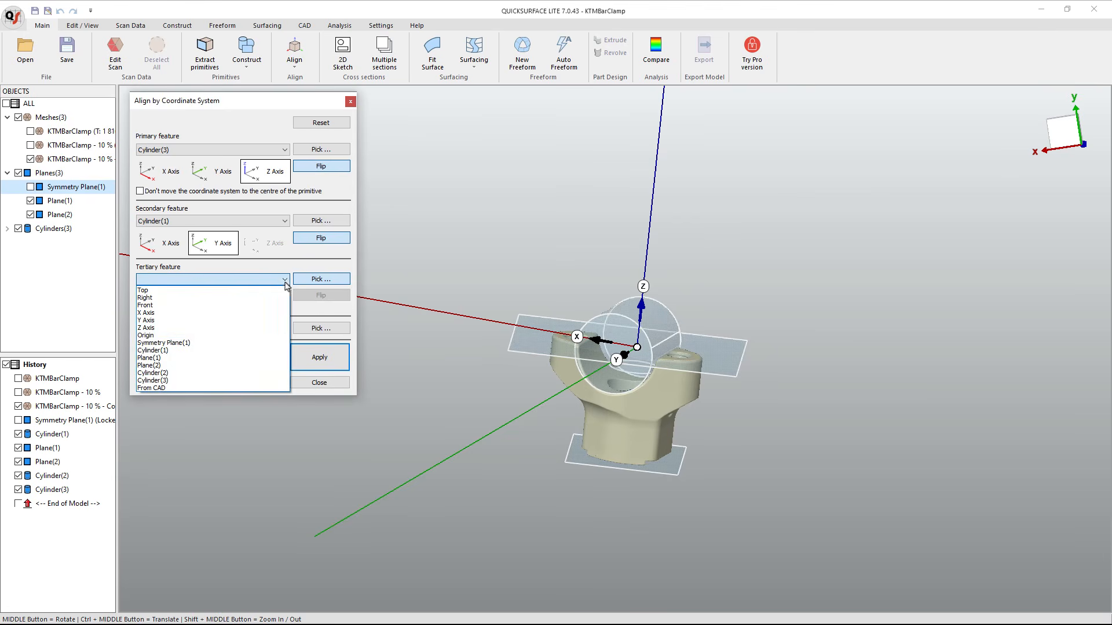
click(174, 366)
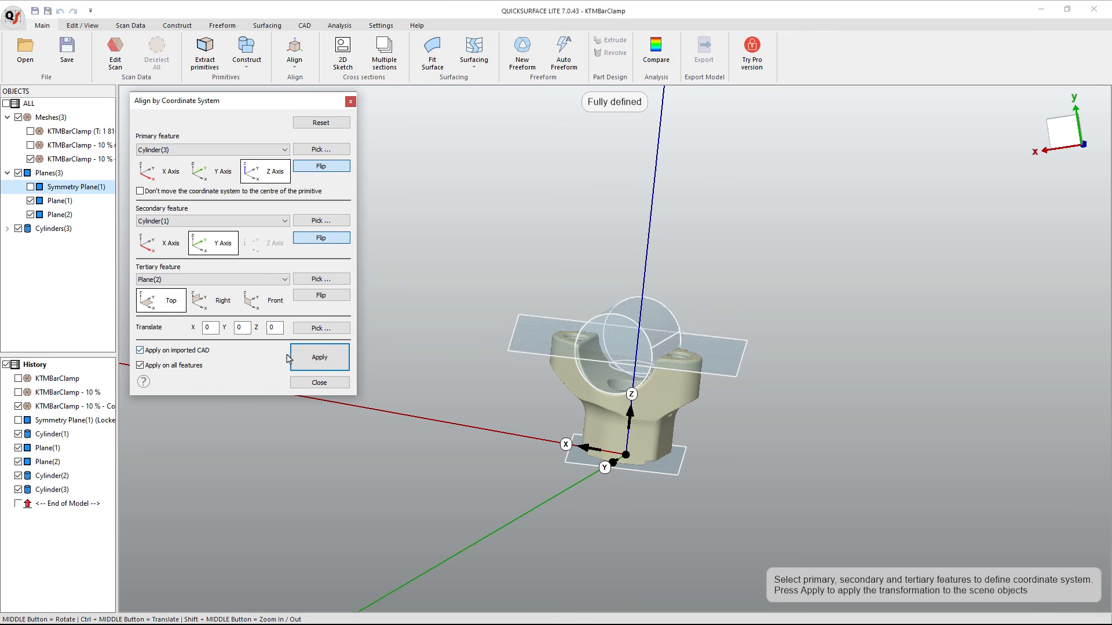
click(311, 362)
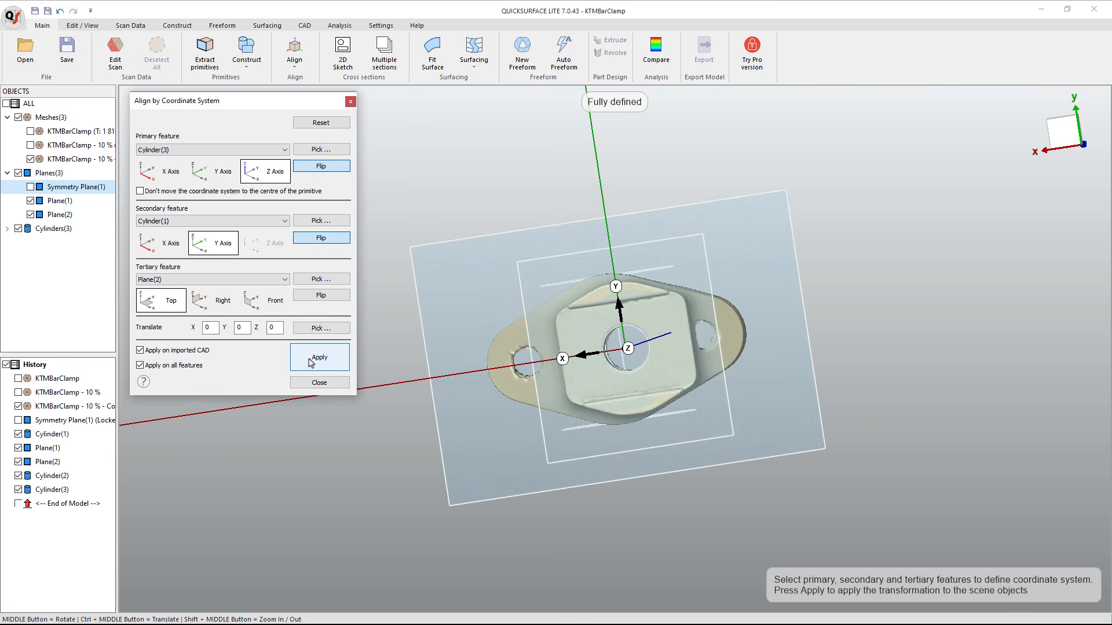
click(319, 383)
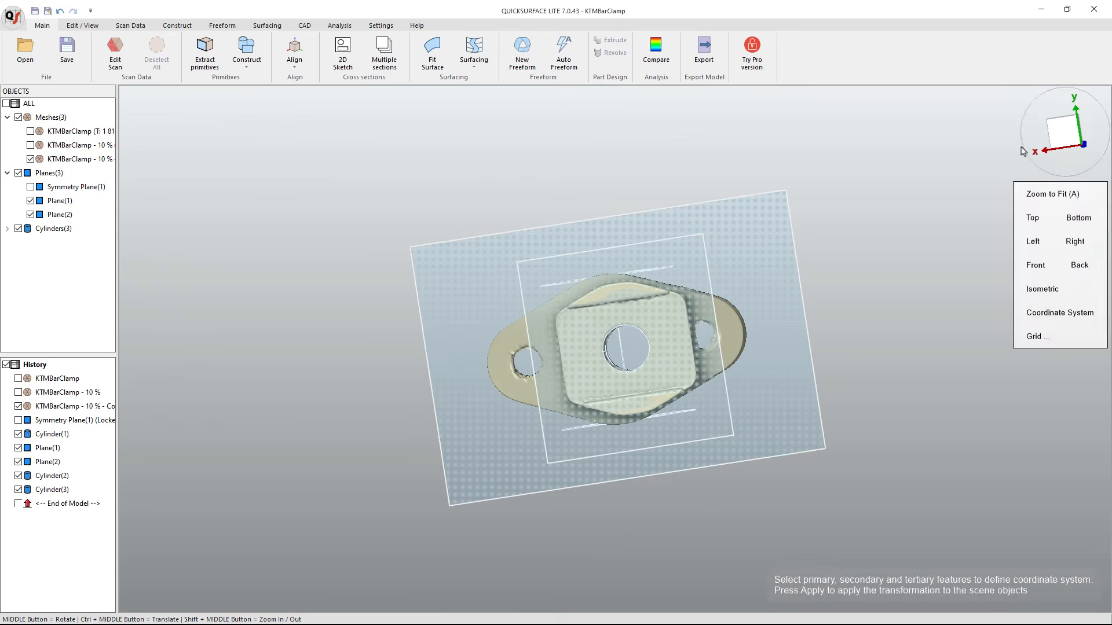
Inspect the aligned clamp in standard views from above and from both sides along the saddle axis.
middle_drag(815, 202, 753, 325)
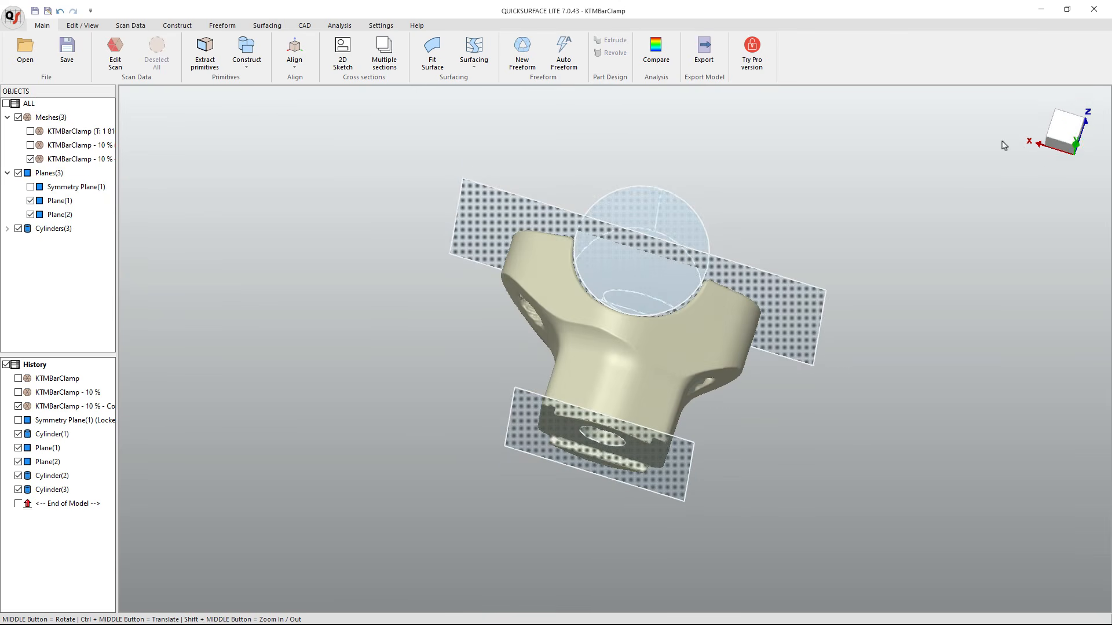
click(1058, 132)
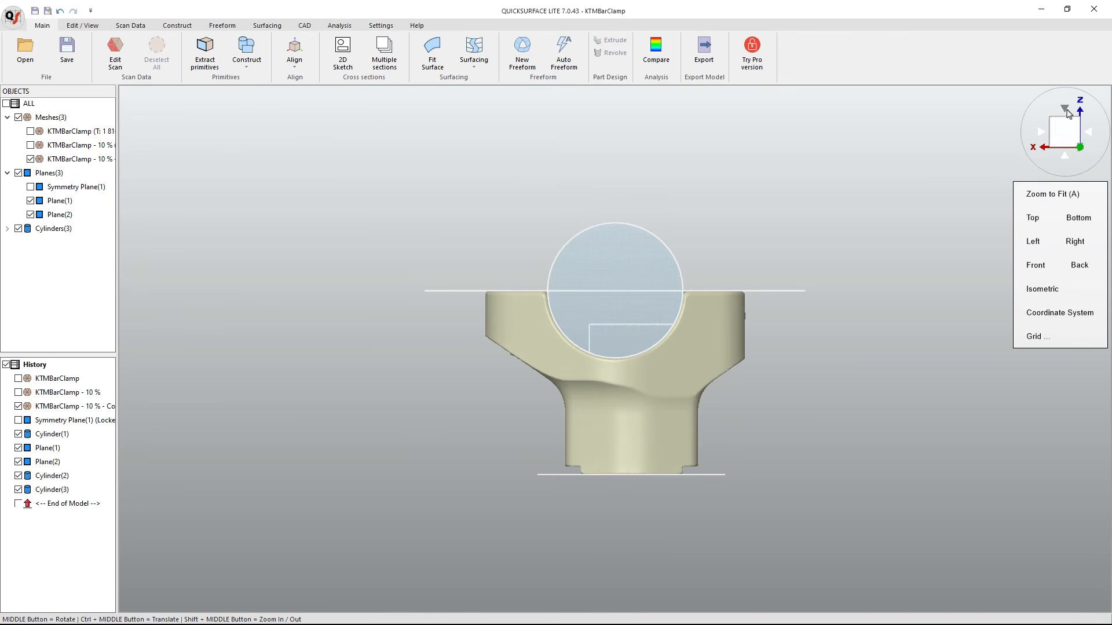
click(1067, 111)
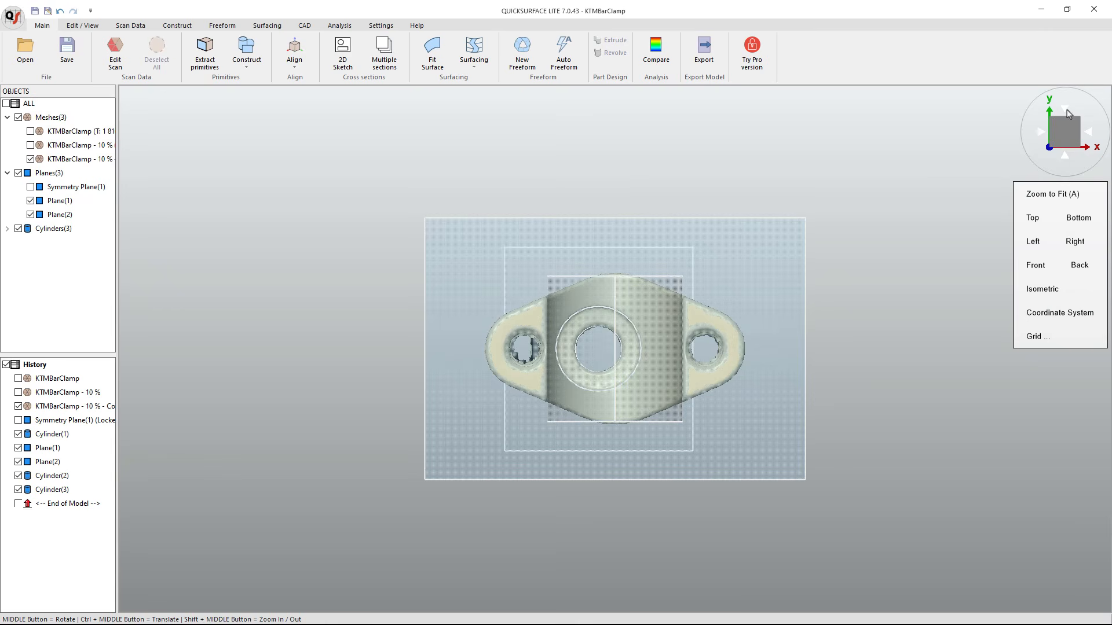
click(1065, 157)
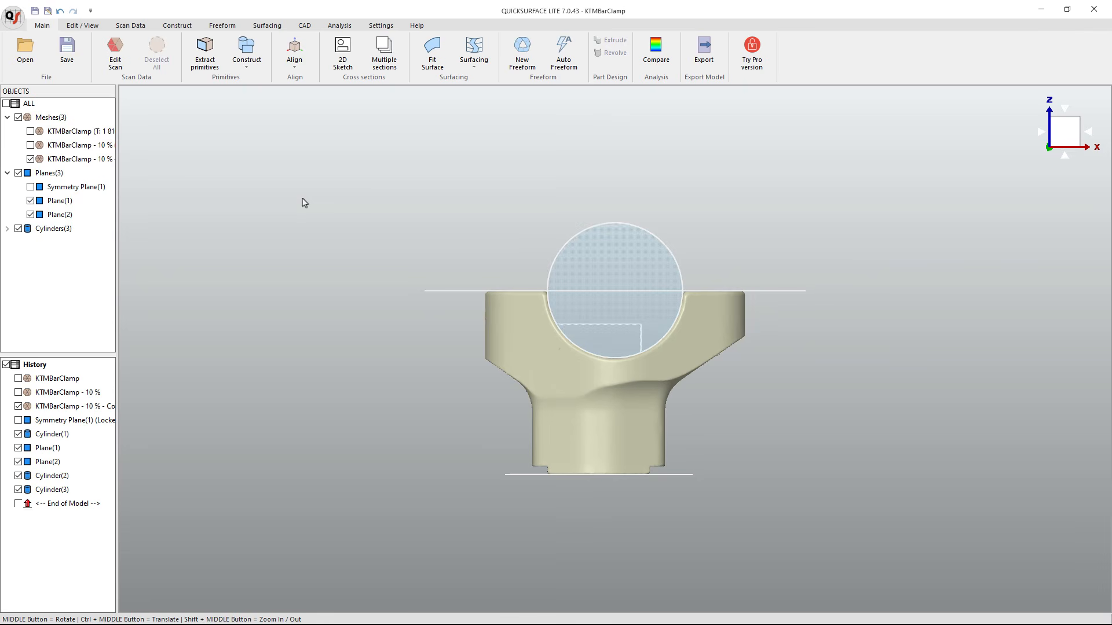
click(246, 58)
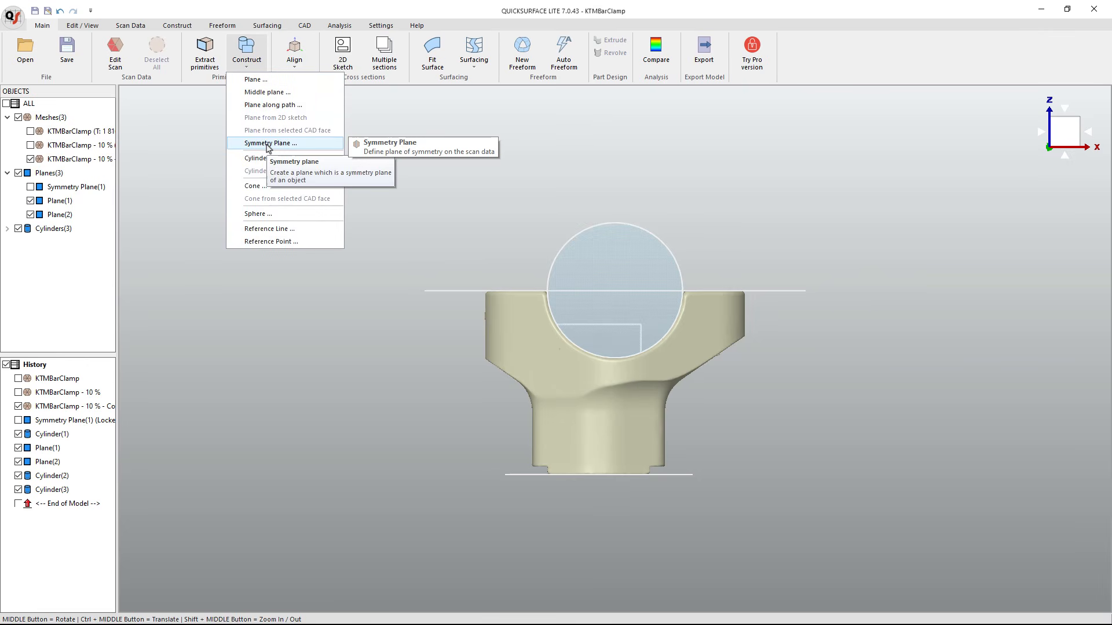
click(203, 139)
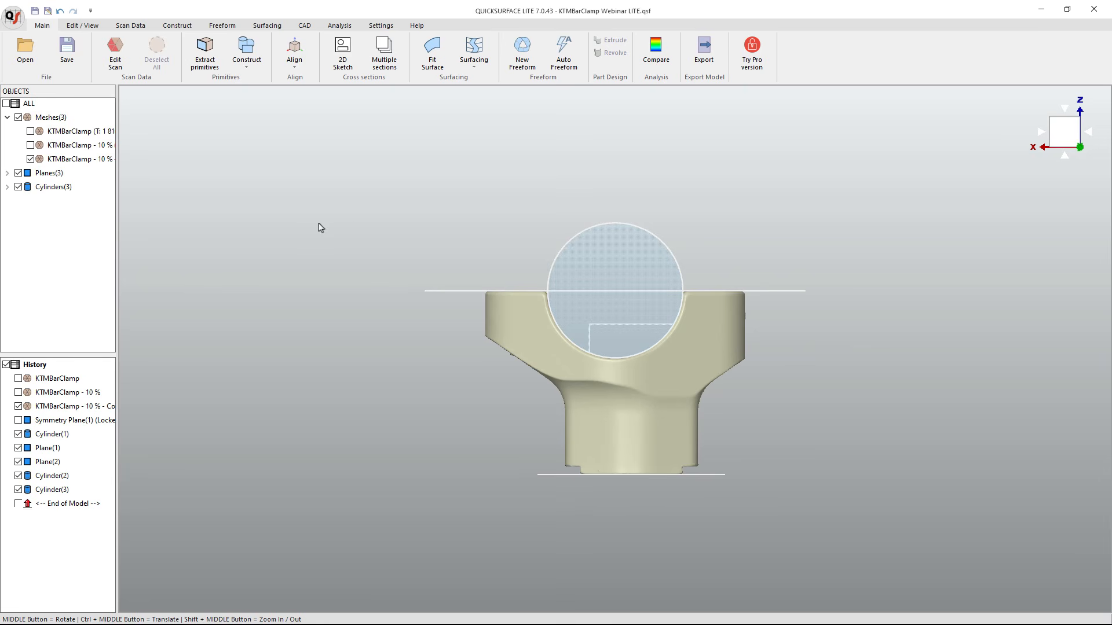
Hide all cylinders and planes and open the KTMBarClamp - 10 % - Copy mesh for scan editing.
click(19, 186)
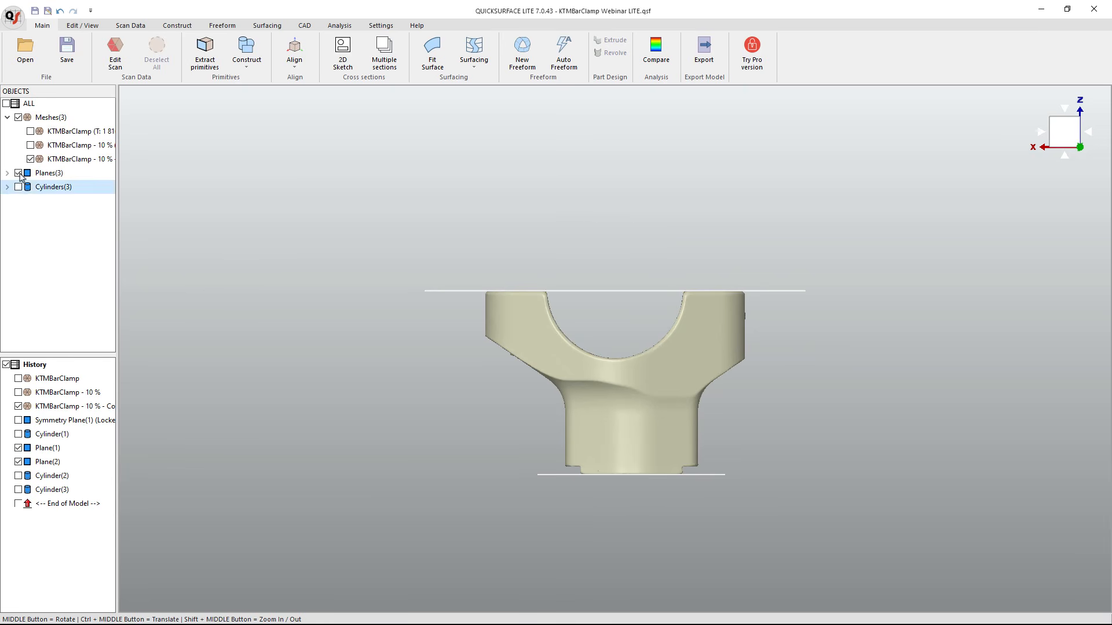
click(19, 173)
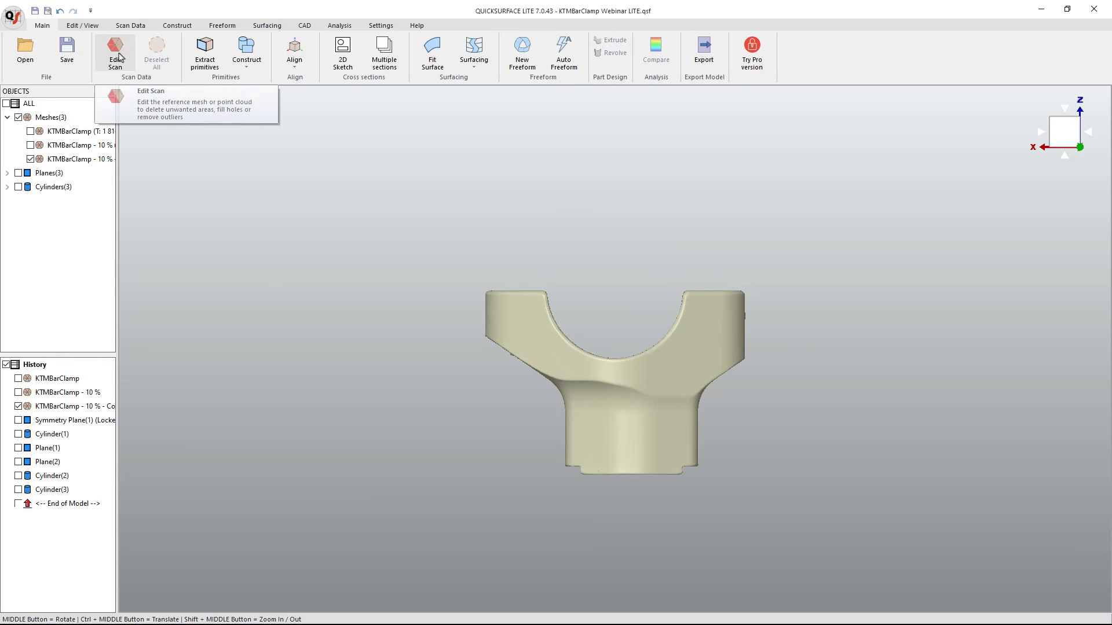
click(79, 160)
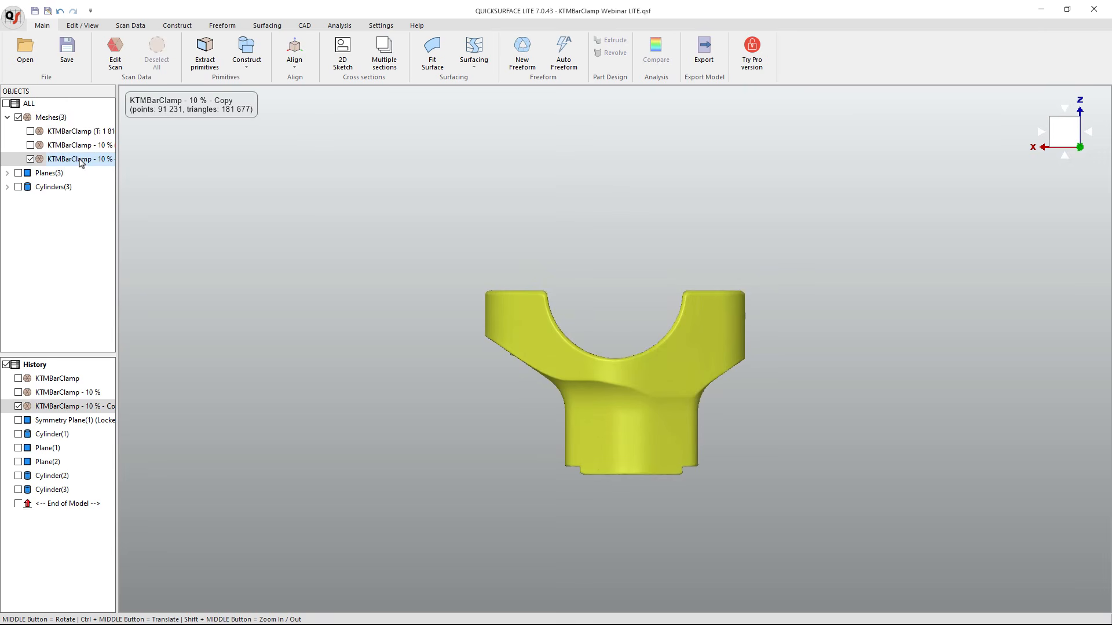
click(116, 52)
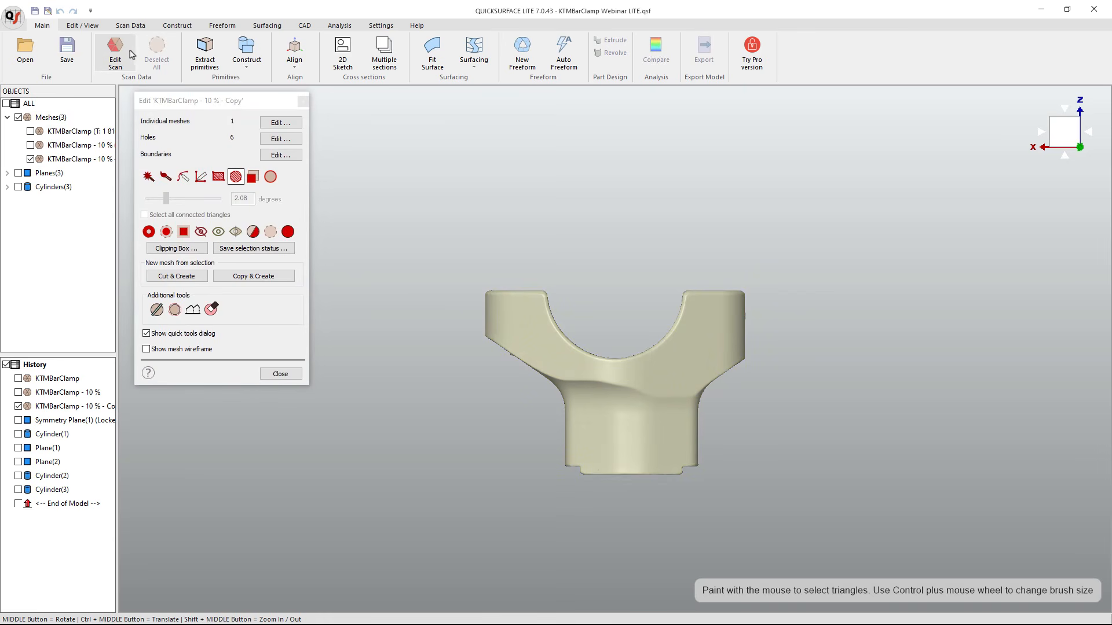
Select the clamp's outer side face by surface angle and extend the selection with a tolerance of 2.64 degrees.
click(149, 177)
click(525, 318)
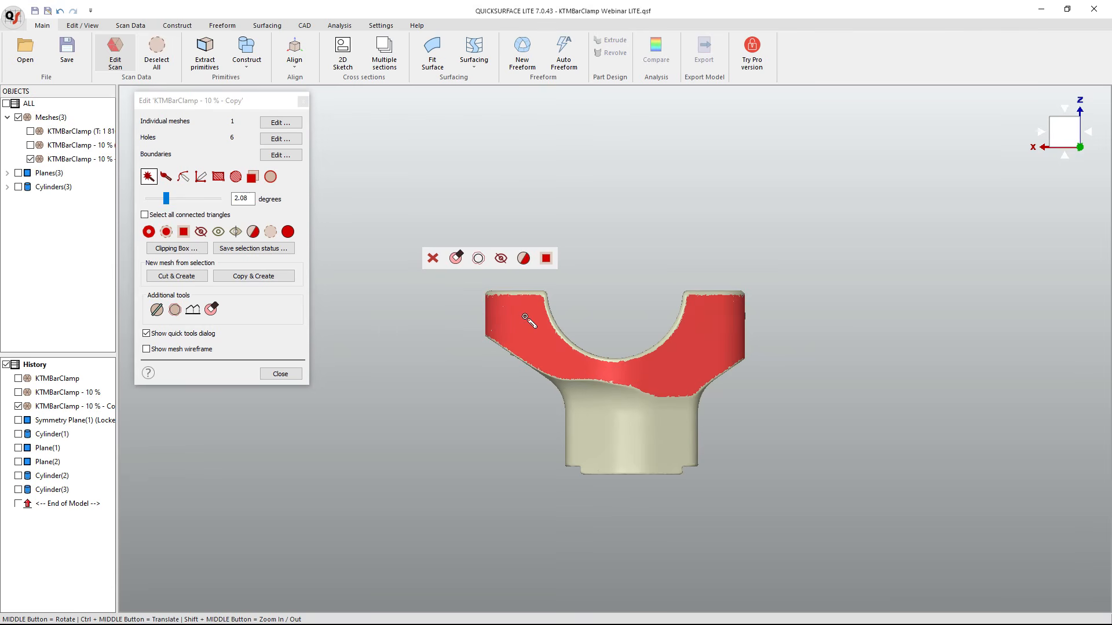
click(168, 199)
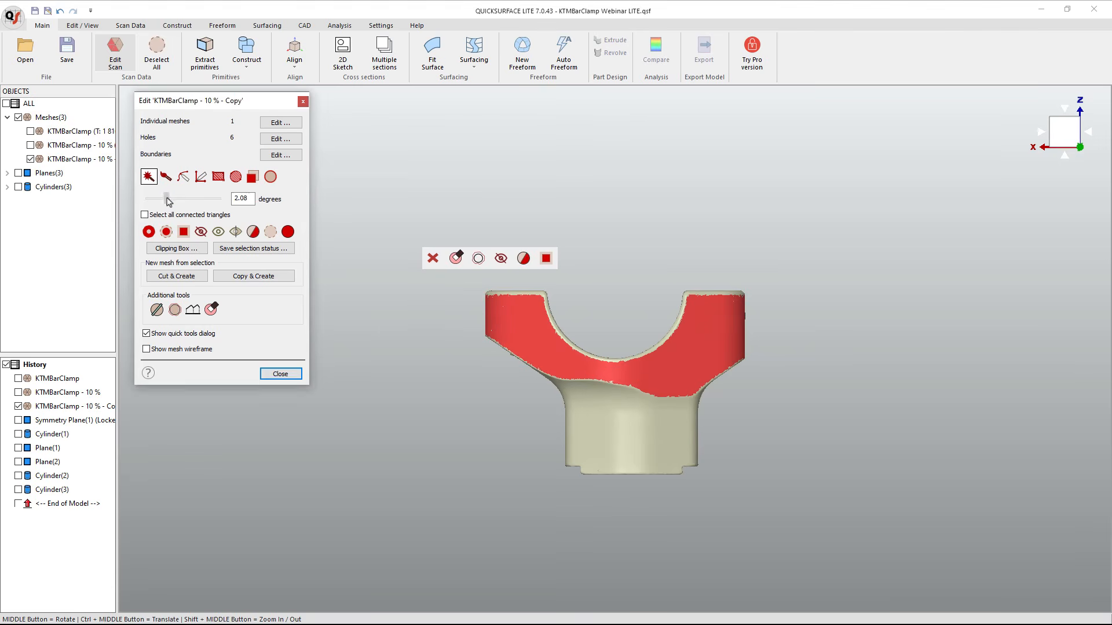
drag(167, 200, 173, 200)
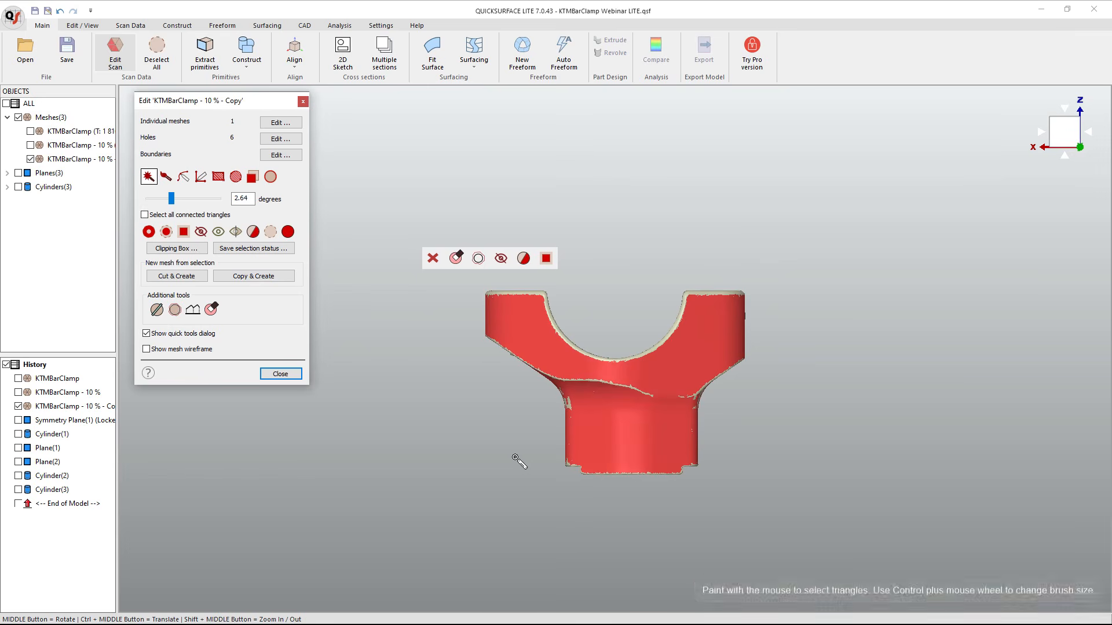
middle_drag(514, 454, 669, 400)
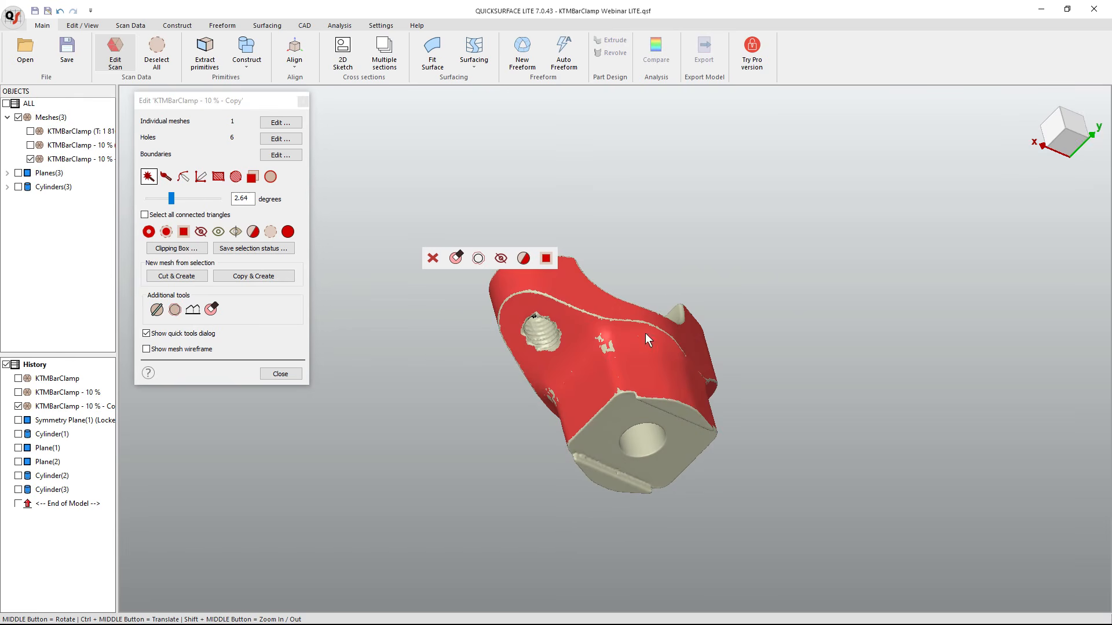
middle_drag(655, 341, 574, 340)
scroll(574, 340, up, 5)
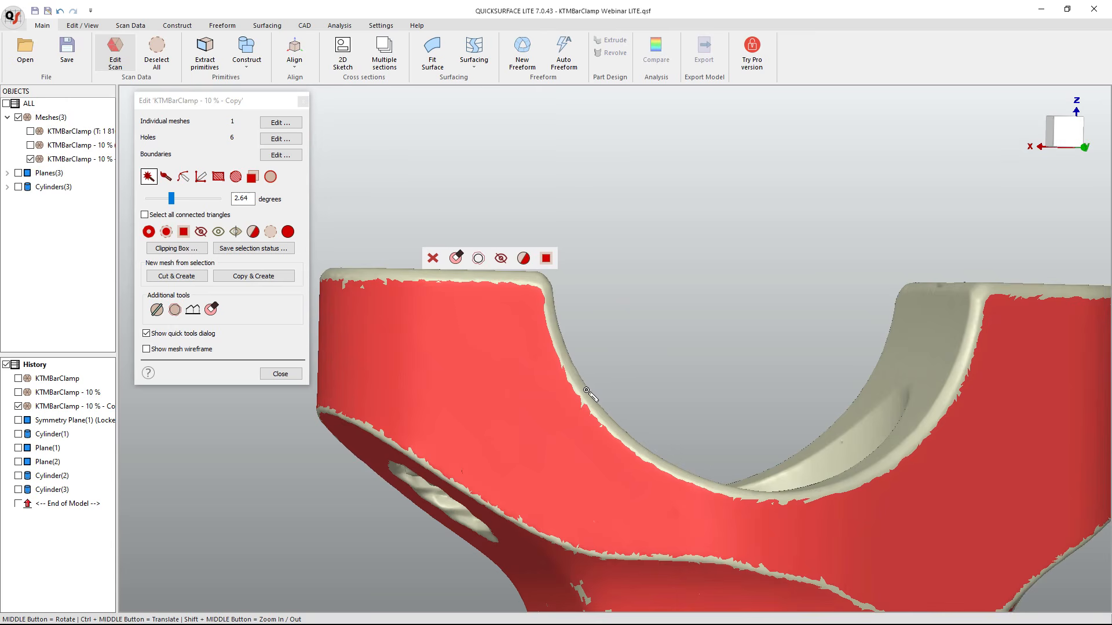
Reduce the surface angle tolerance of the outer face selection to 2.4 degrees.
scroll(595, 387, down, 4)
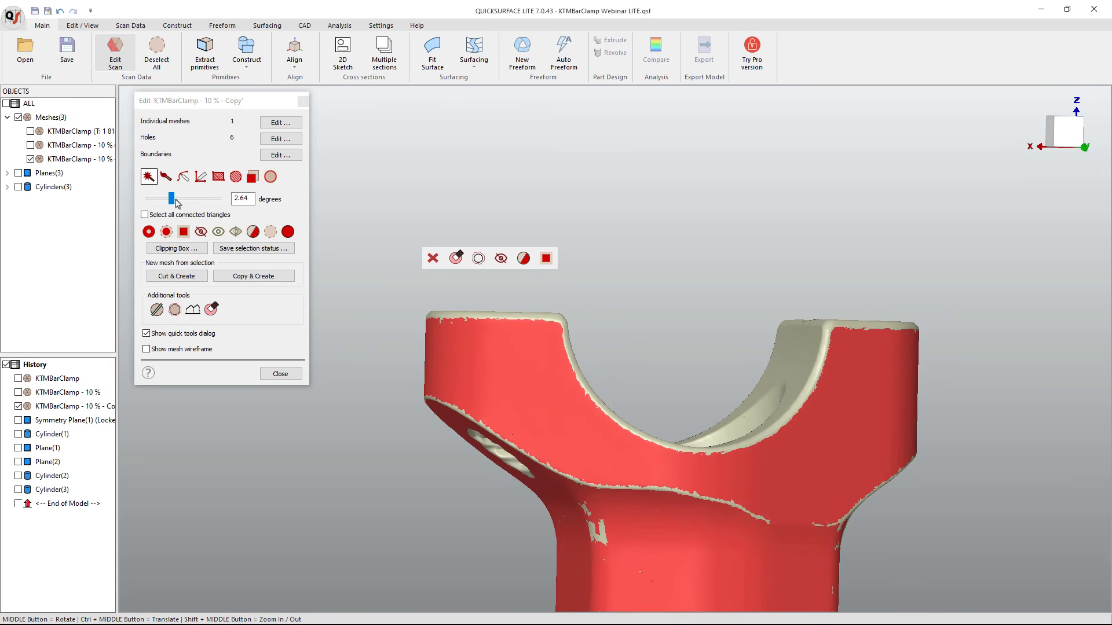
drag(172, 199, 173, 199)
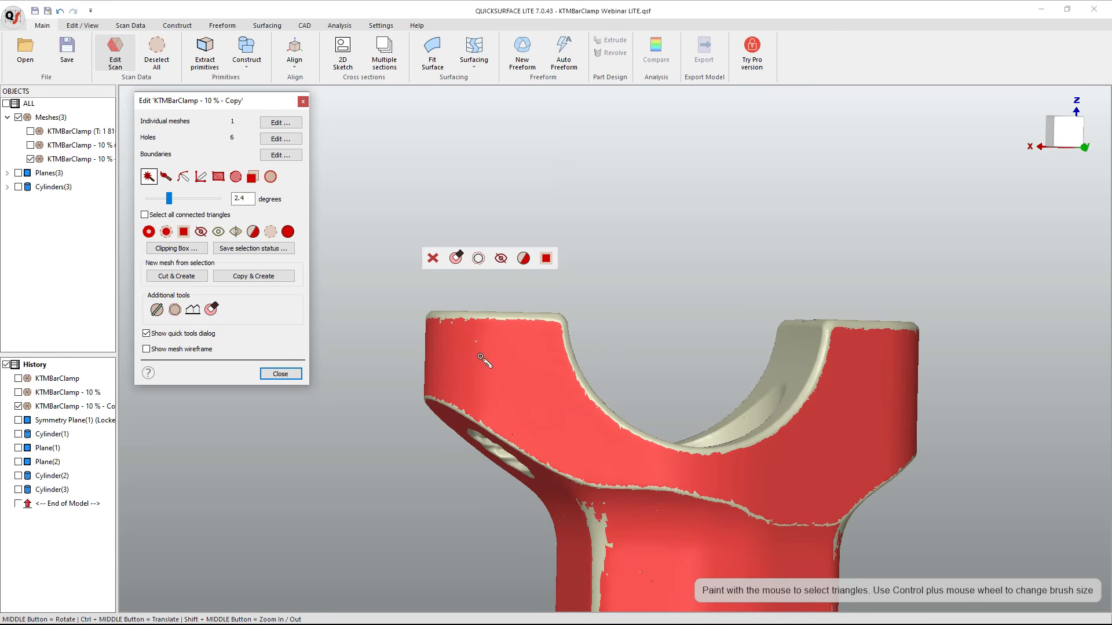
middle_drag(484, 362, 511, 344)
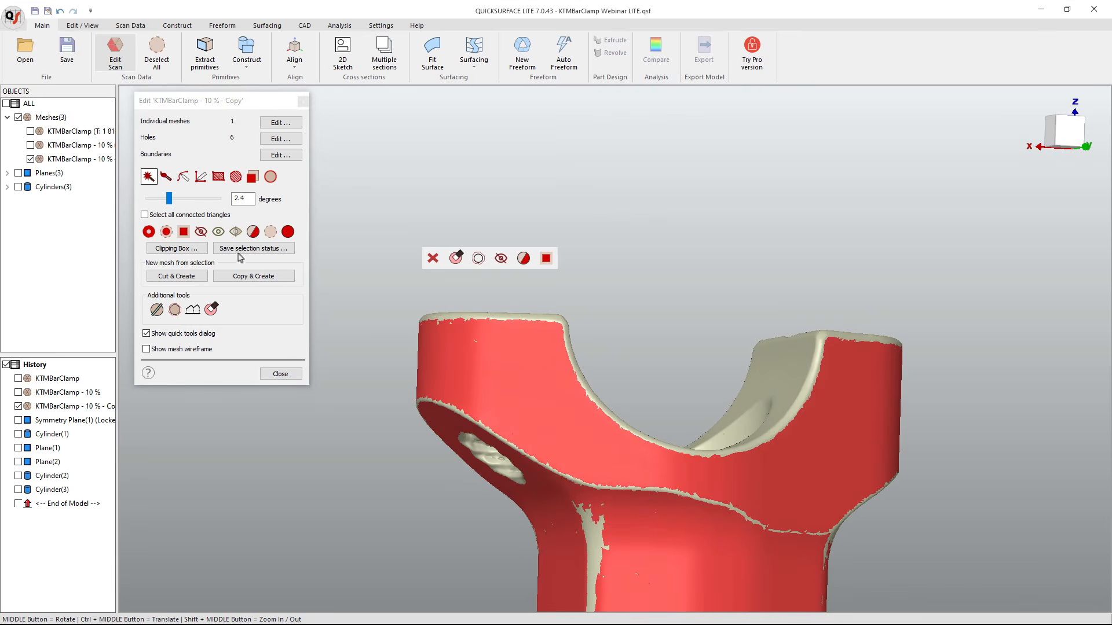
Grow the triangle selection repeatedly so it covers the gaps and edge transitions on the clamp's outer faces.
click(149, 232)
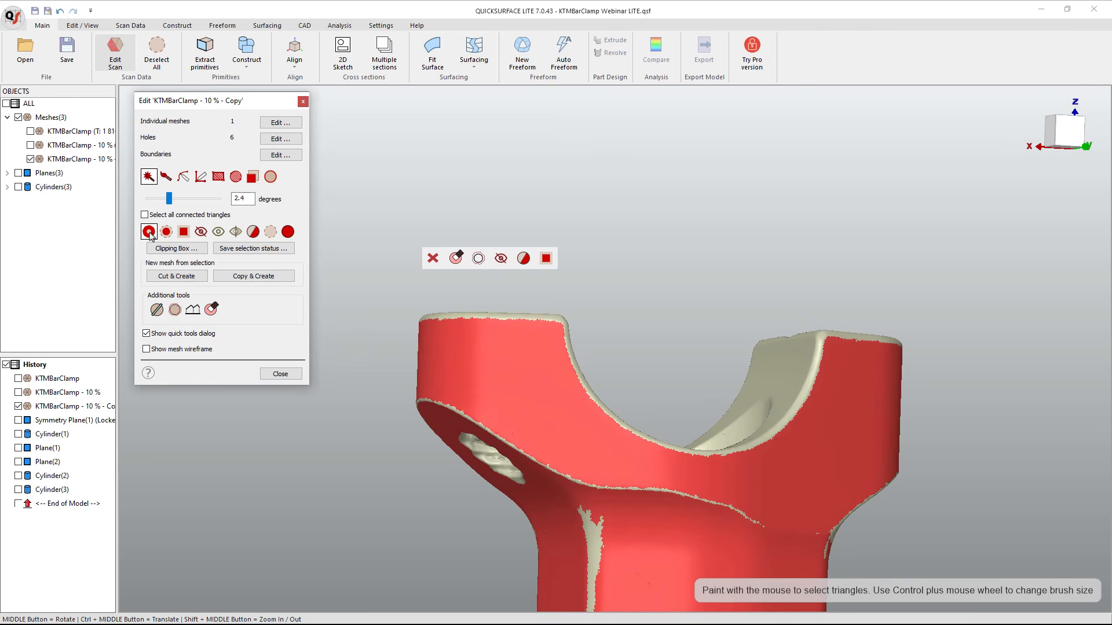
click(149, 232)
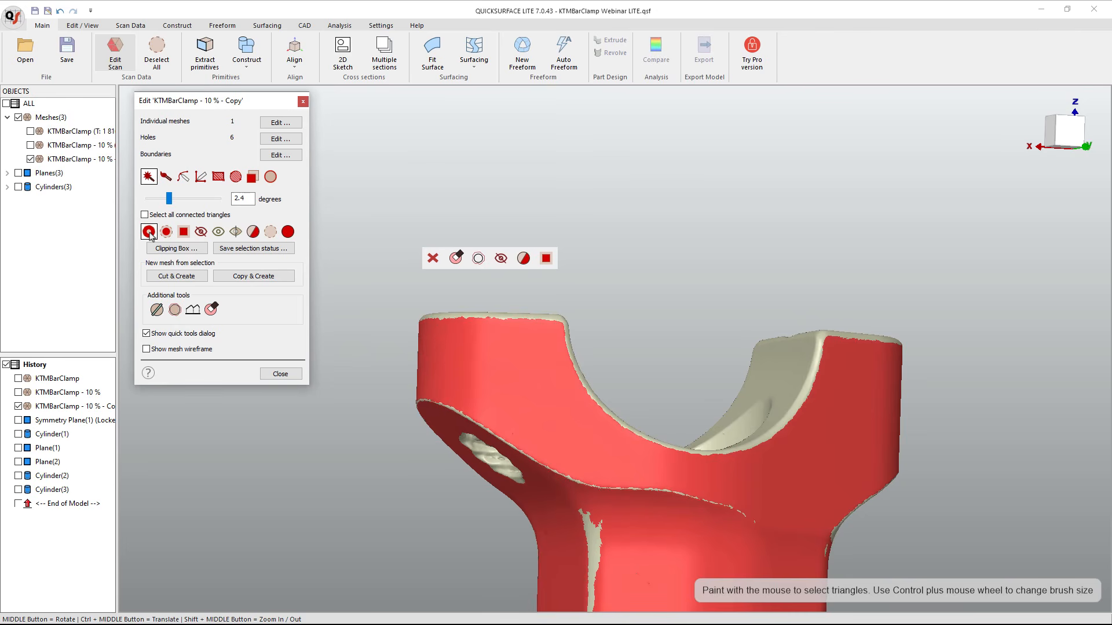
click(149, 231)
click(149, 232)
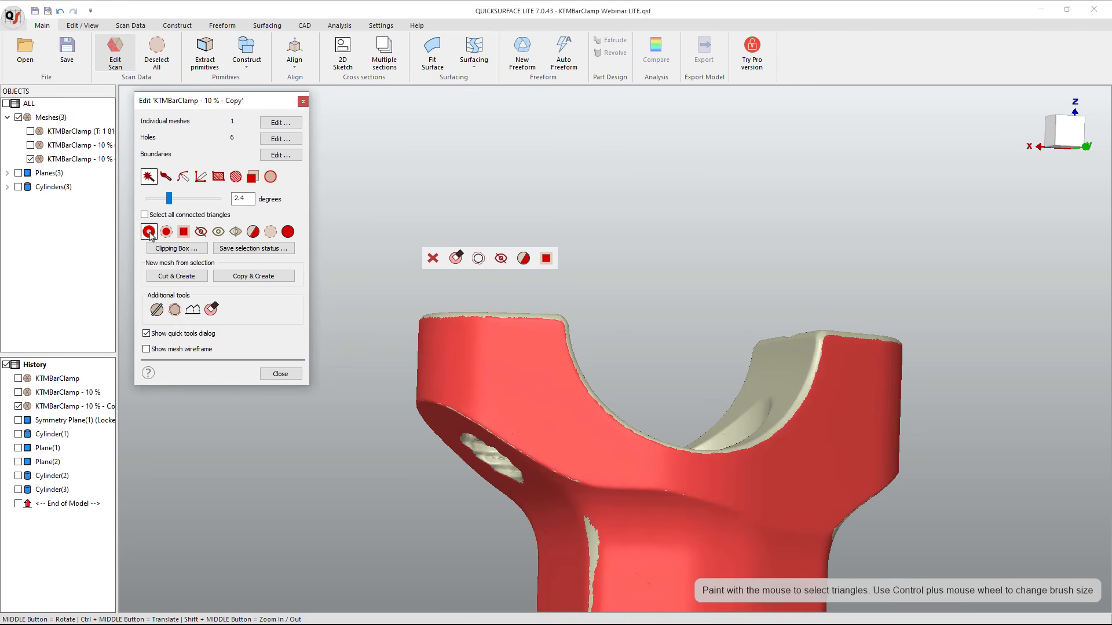
click(148, 231)
click(149, 232)
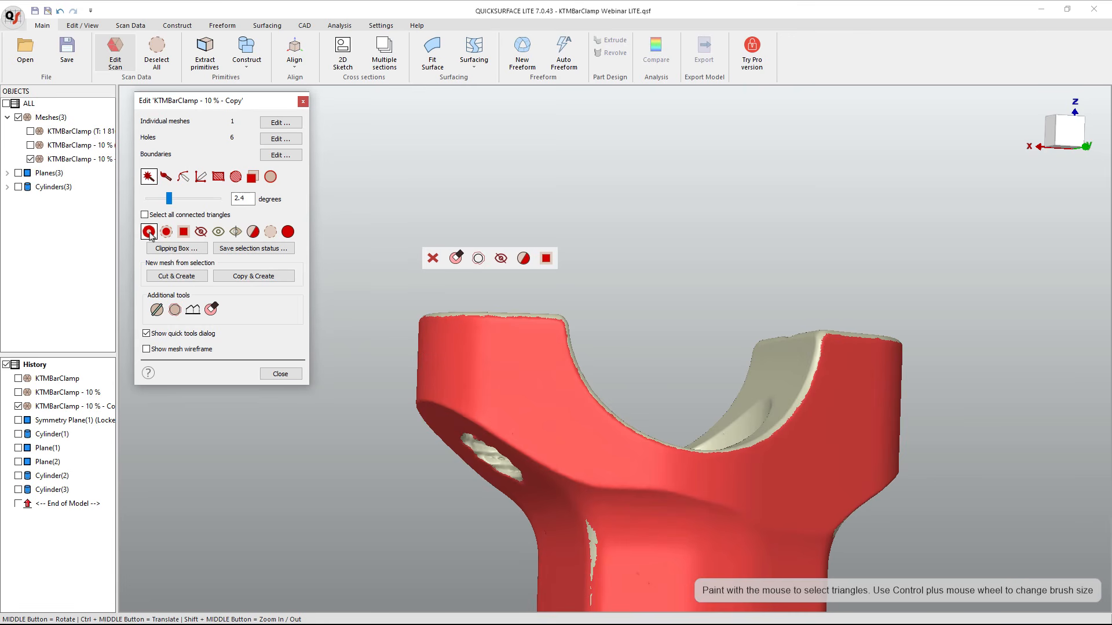
click(149, 233)
middle_drag(555, 358, 418, 372)
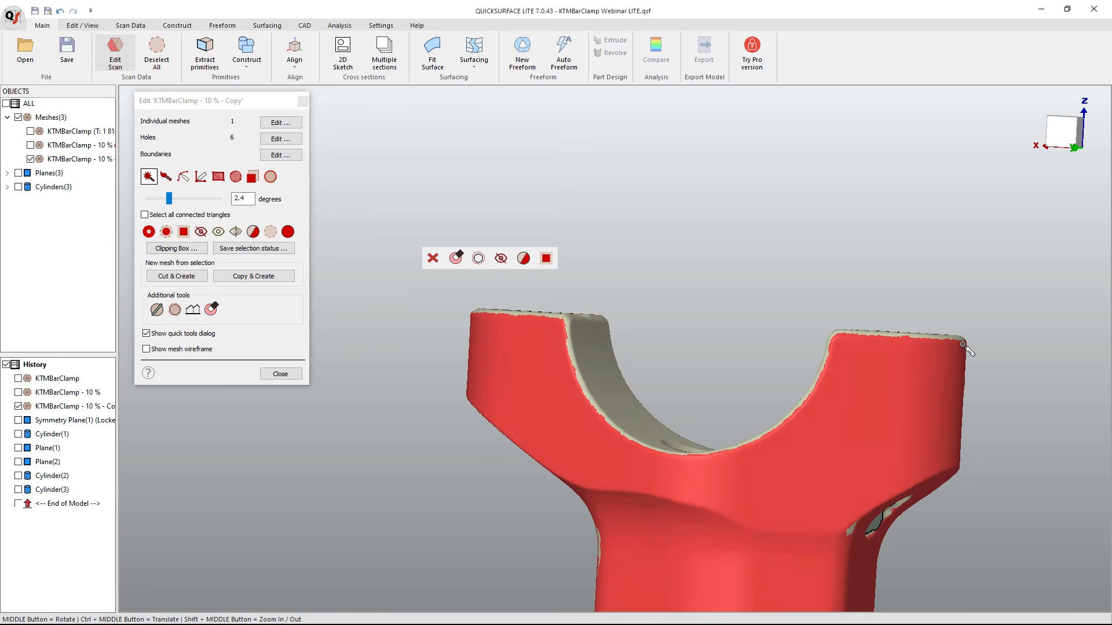
middle_drag(924, 370, 844, 362)
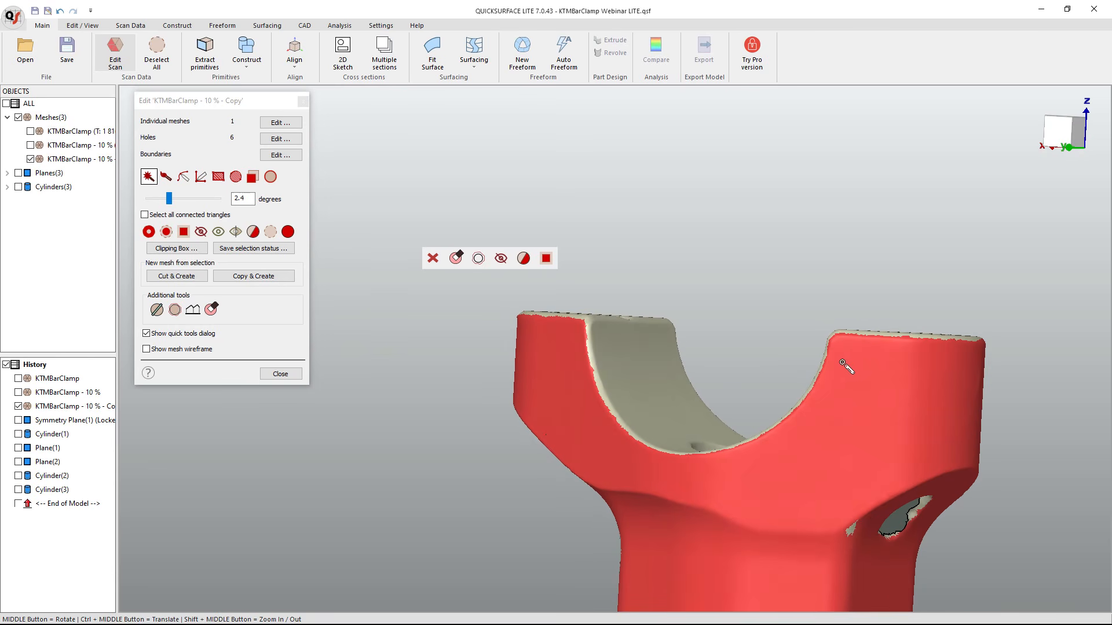
Brush-select the remaining unselected patches along the neck corners all around the clamp's outer surface.
ctrl+middle_drag(708, 365, 671, 301)
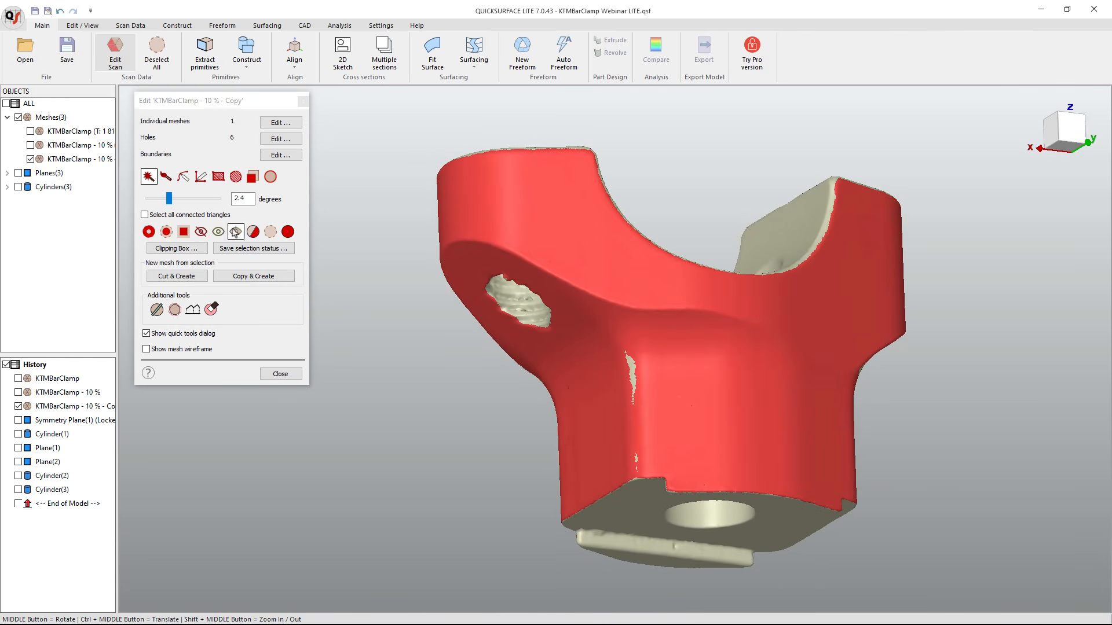
click(184, 177)
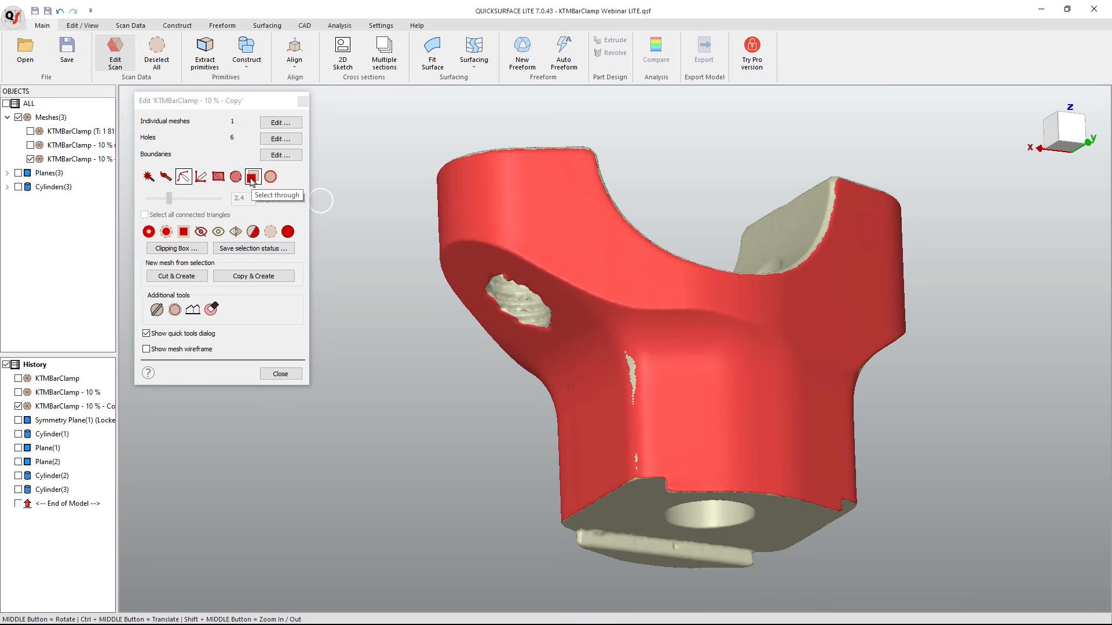
drag(633, 361, 641, 455)
middle_drag(728, 440, 486, 318)
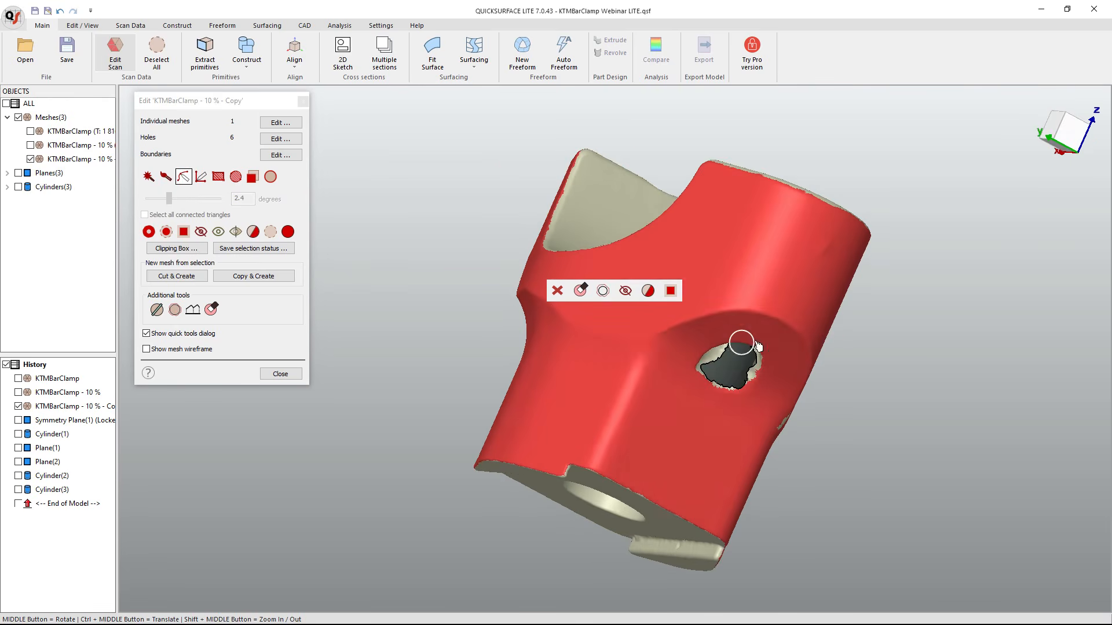
middle_drag(732, 348, 573, 336)
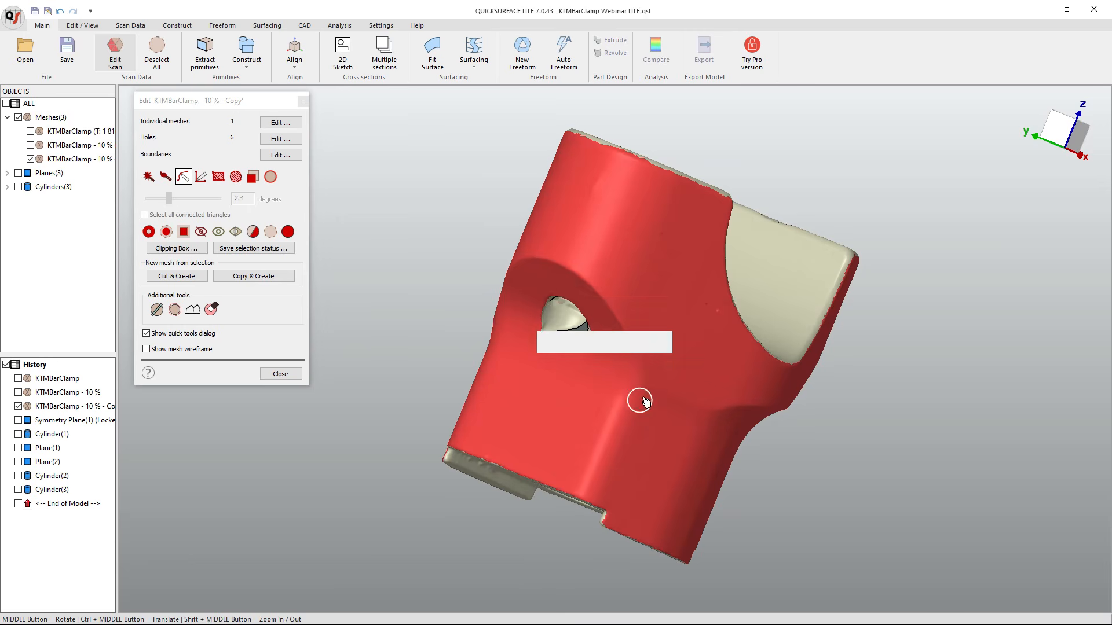
middle_drag(640, 398, 439, 286)
middle_drag(633, 422, 509, 330)
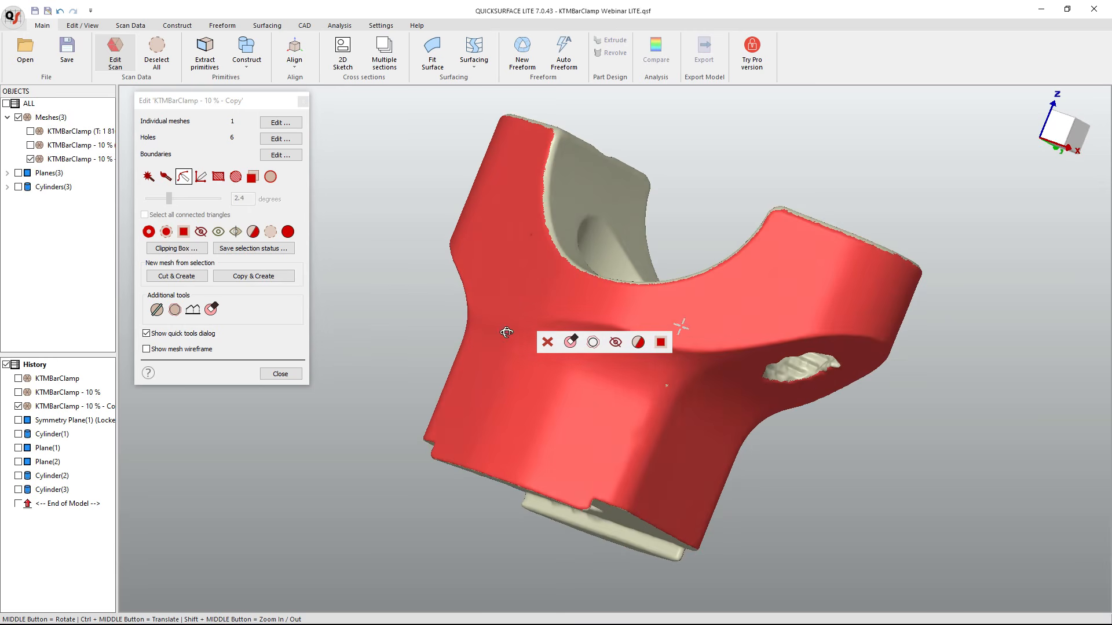
middle_drag(671, 396, 588, 348)
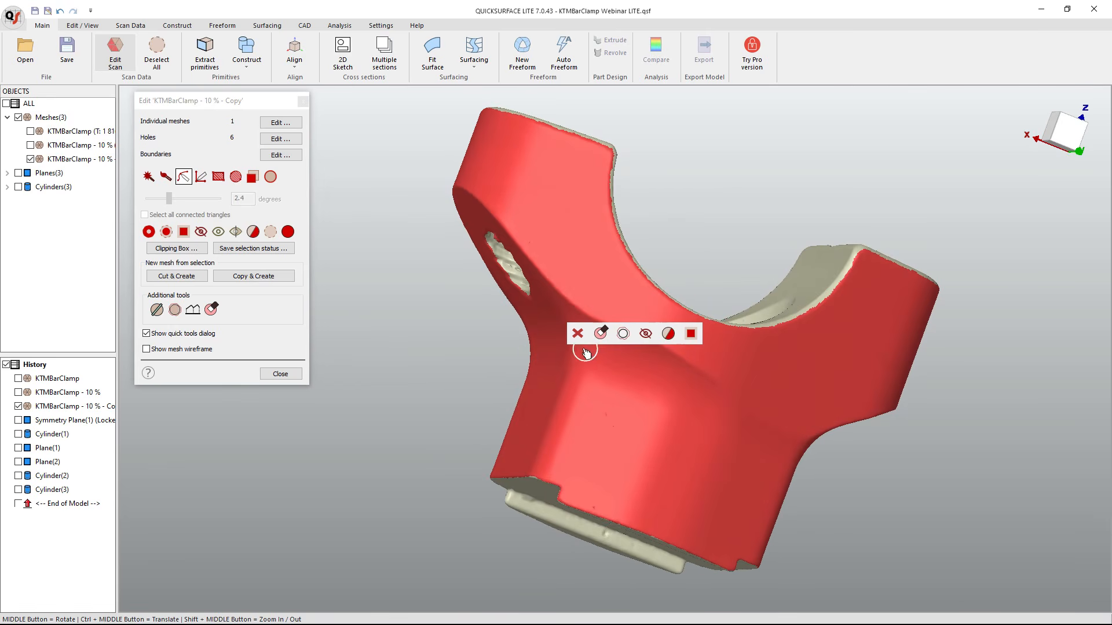
Copy the selected outer faces into a new mesh, close scan editing and hide the source mesh.
click(271, 278)
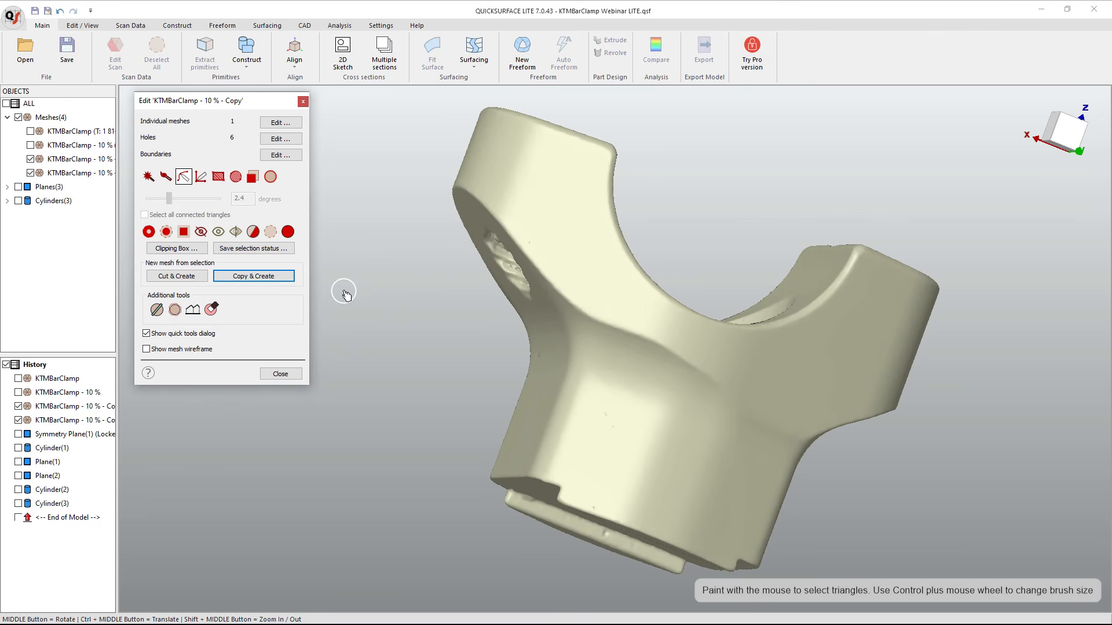
click(280, 374)
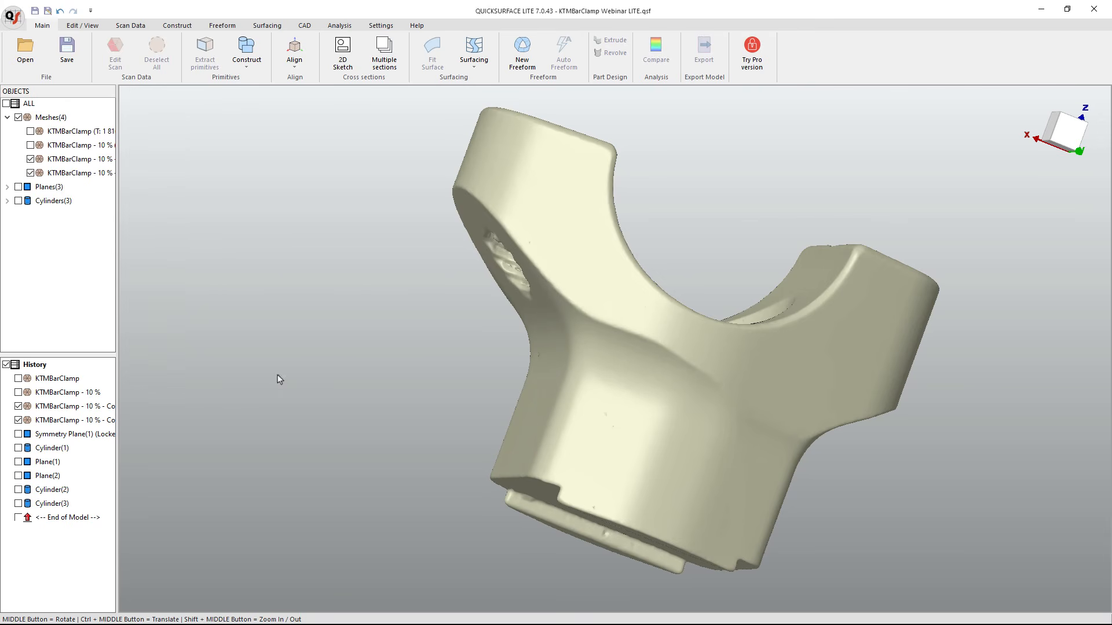
click(30, 159)
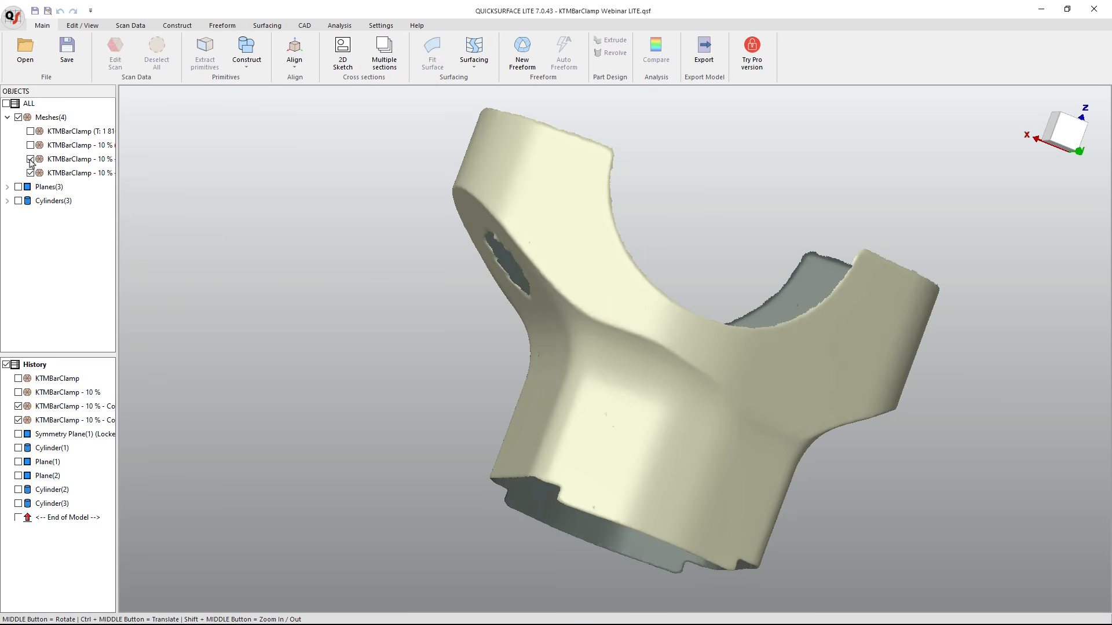
middle_drag(527, 286, 496, 454)
scroll(497, 455, down, 3)
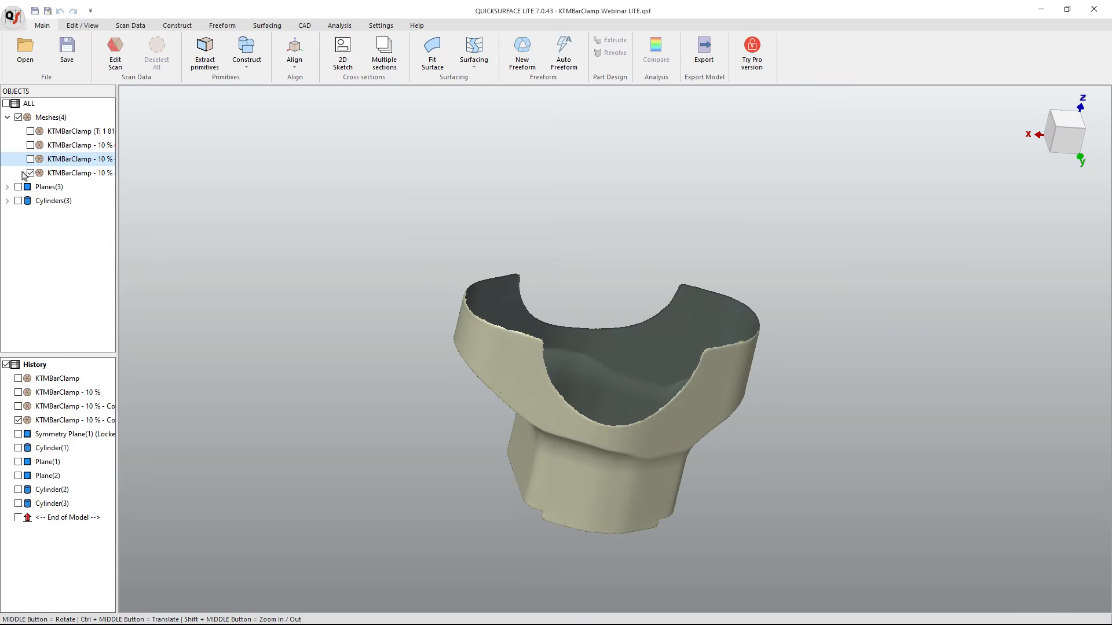
Compare the source mesh with the extracted copy by alternating their visibility, leaving only the extracted copy displayed.
click(30, 159)
click(30, 173)
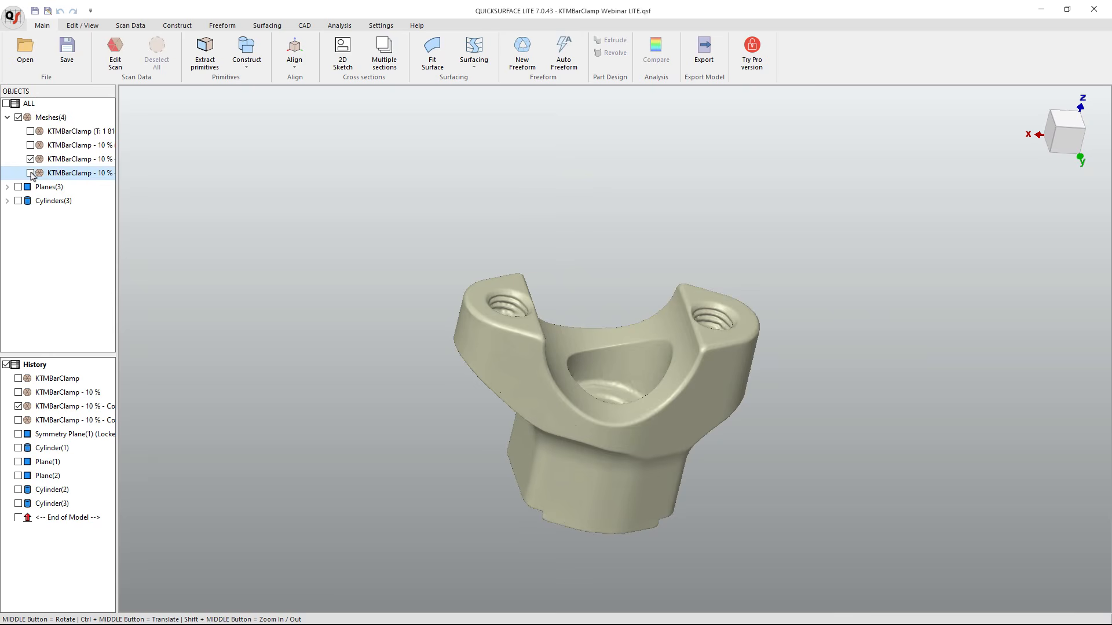
click(30, 174)
click(31, 160)
middle_drag(579, 399, 631, 400)
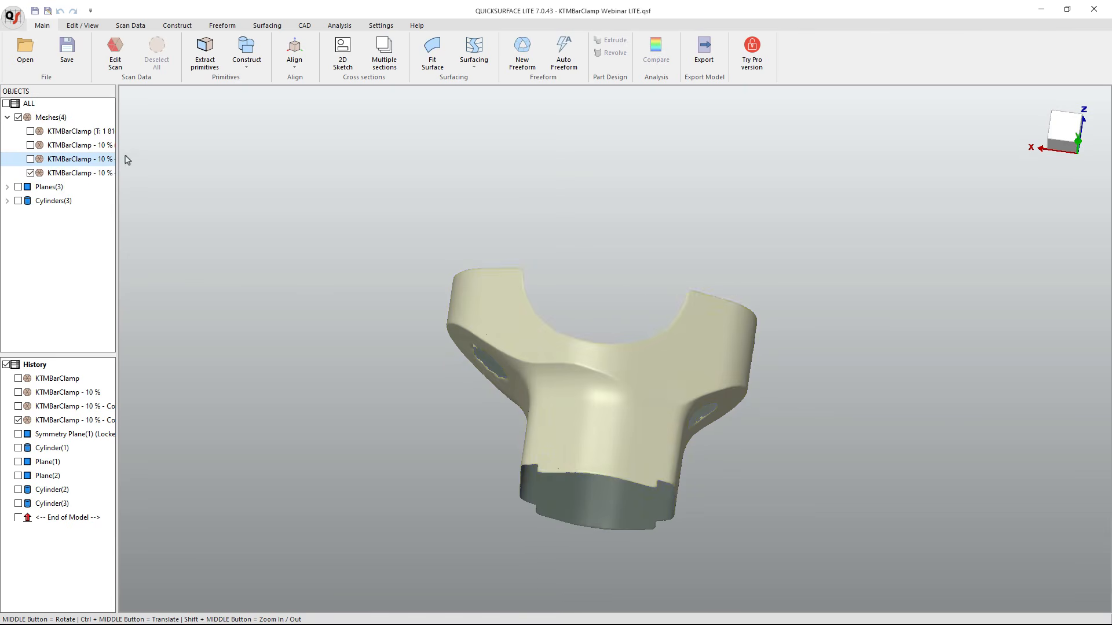
Open the KTMBarClamp - 10 % - Copy - Copy(1) mesh for scan editing and view it square-on to the saddle profile.
click(65, 174)
click(118, 55)
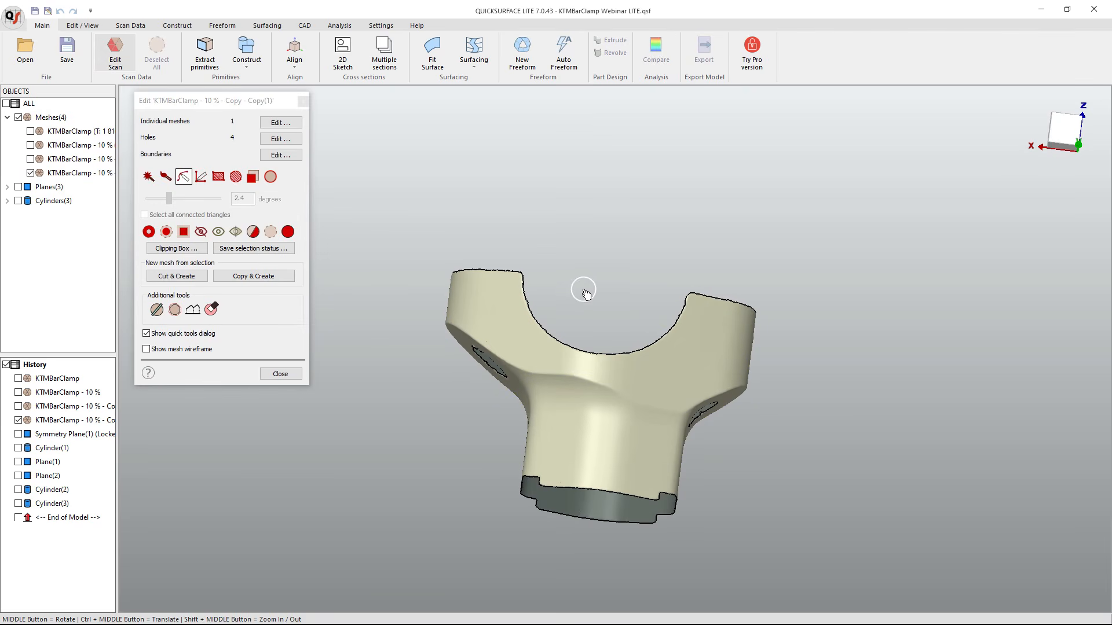
middle_drag(581, 289, 673, 204)
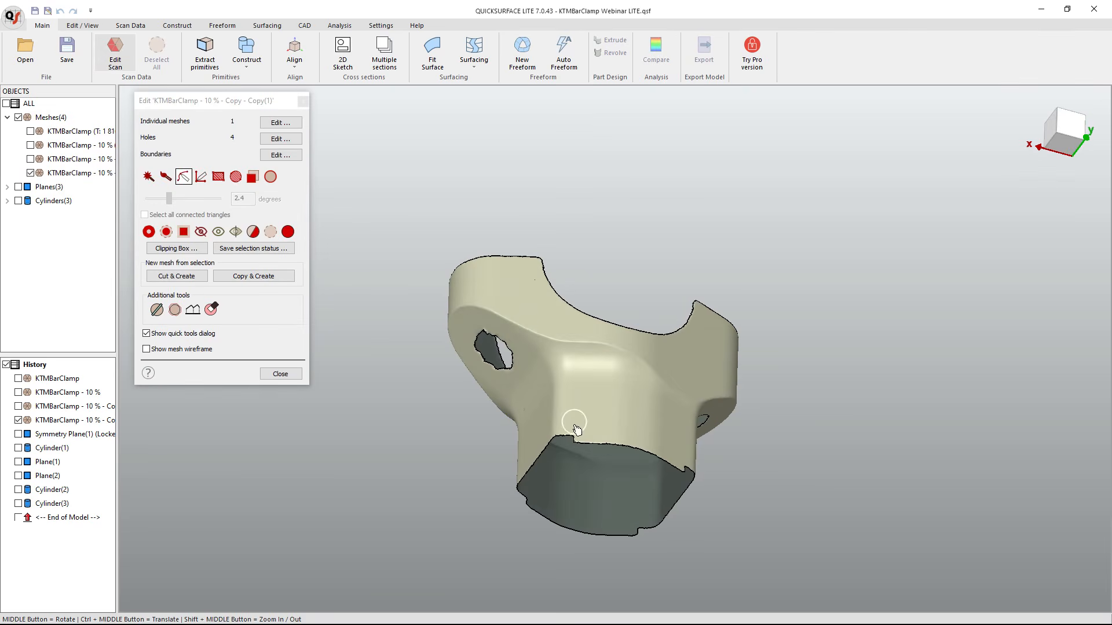
middle_drag(603, 454, 556, 495)
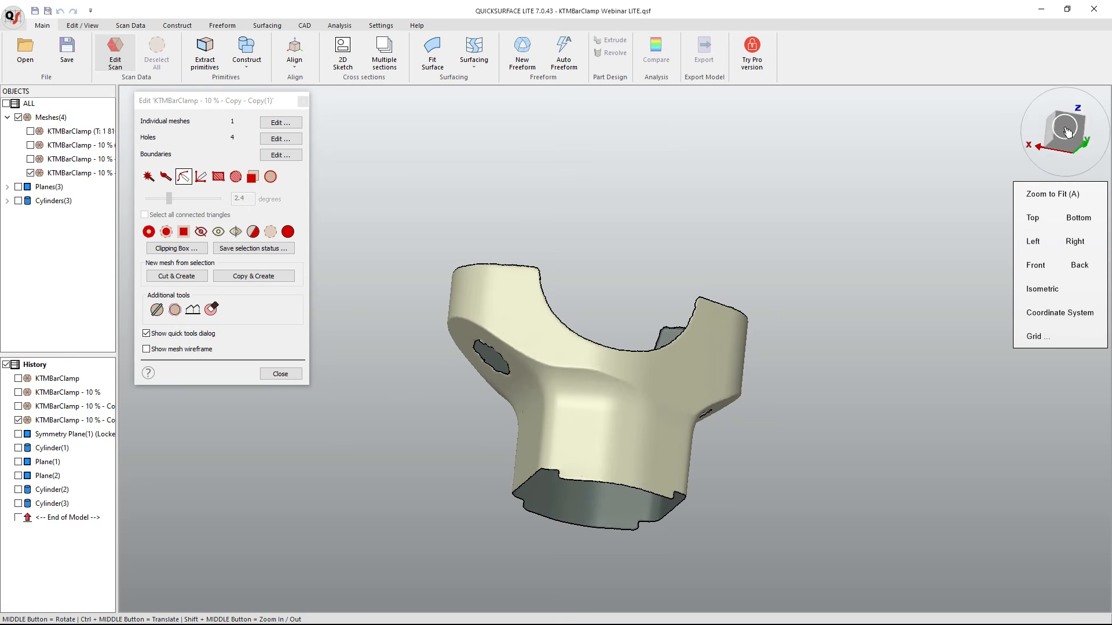
click(1066, 131)
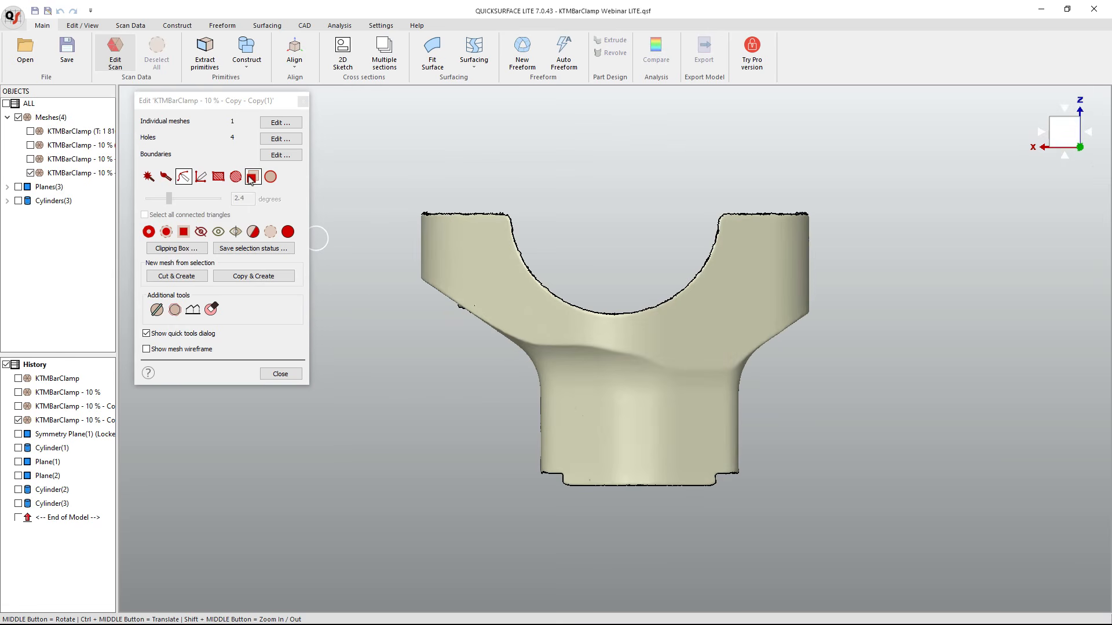
Enable Select through, then select the stepped strip of triangles along the base edge across the mesh and delete it.
click(251, 179)
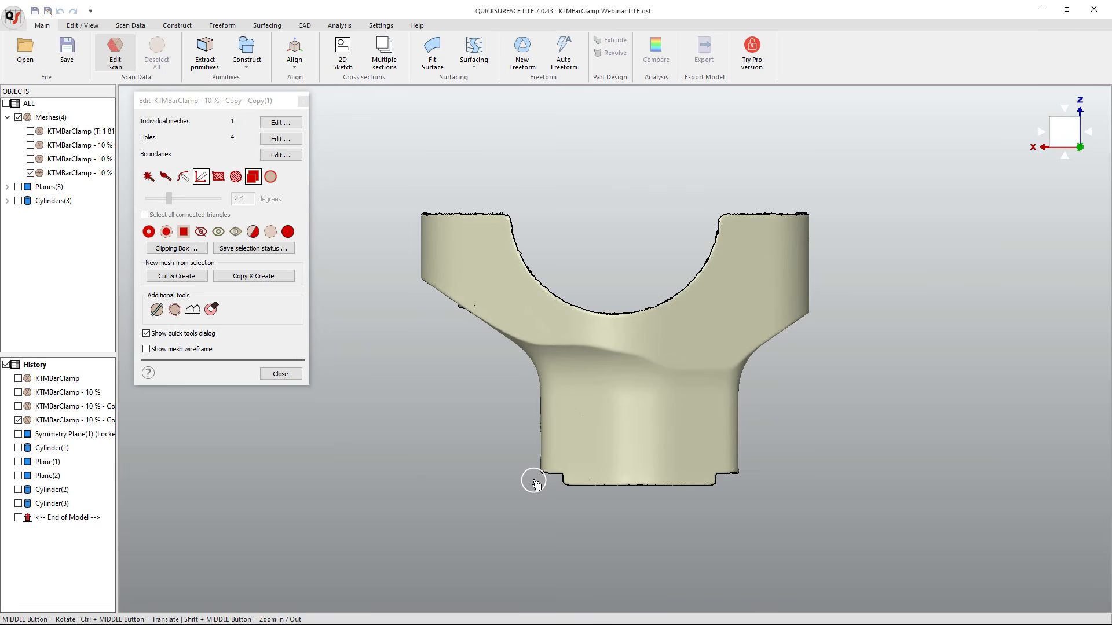
click(533, 481)
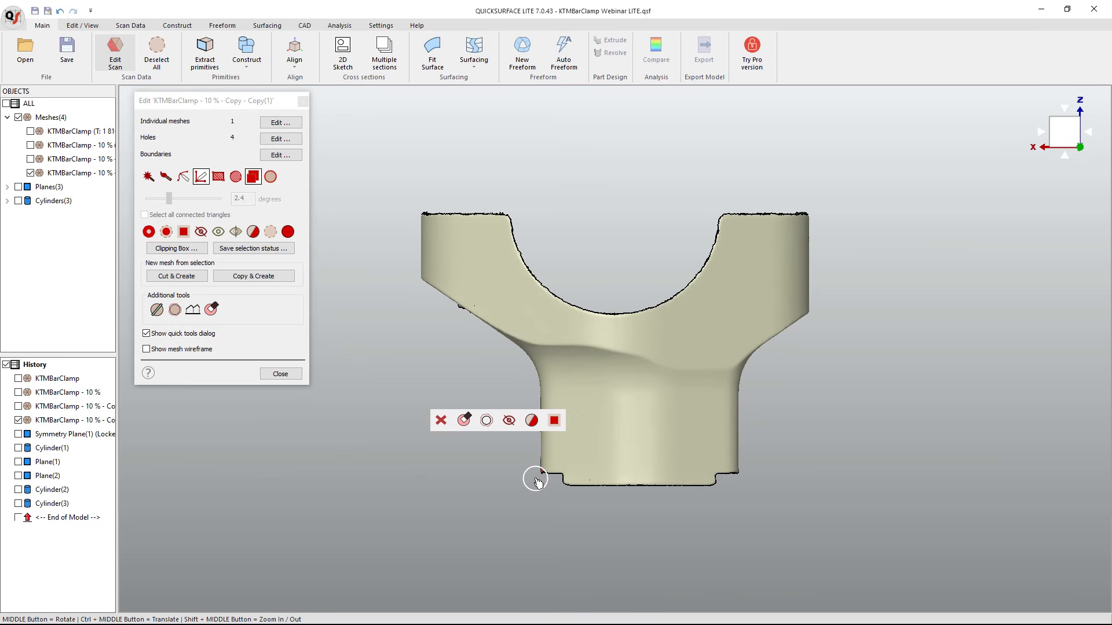
drag(537, 482, 750, 484)
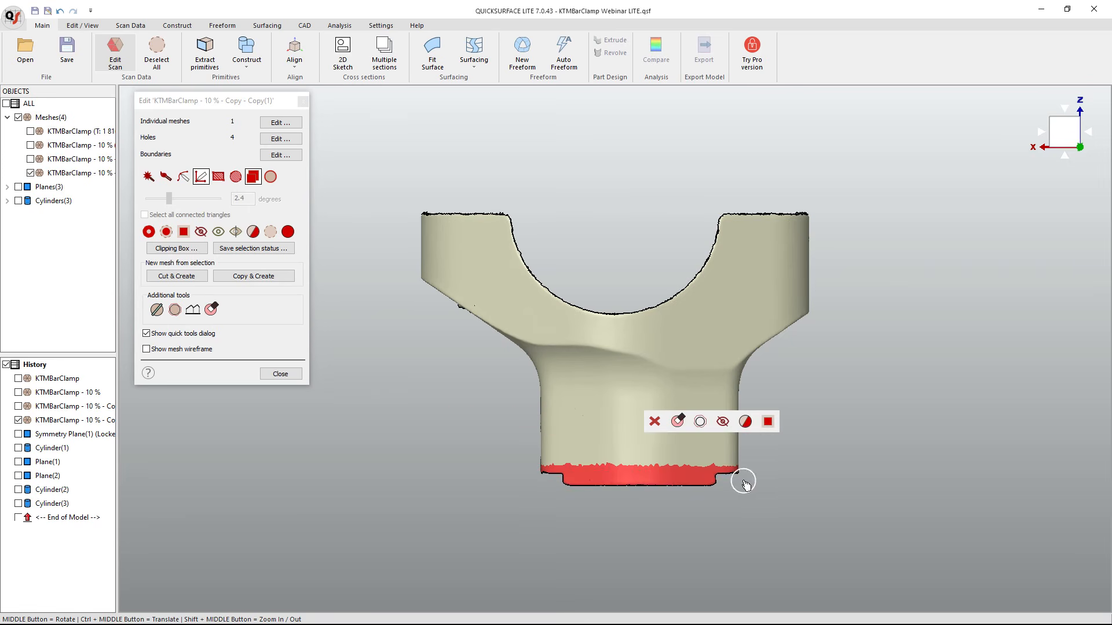
click(655, 422)
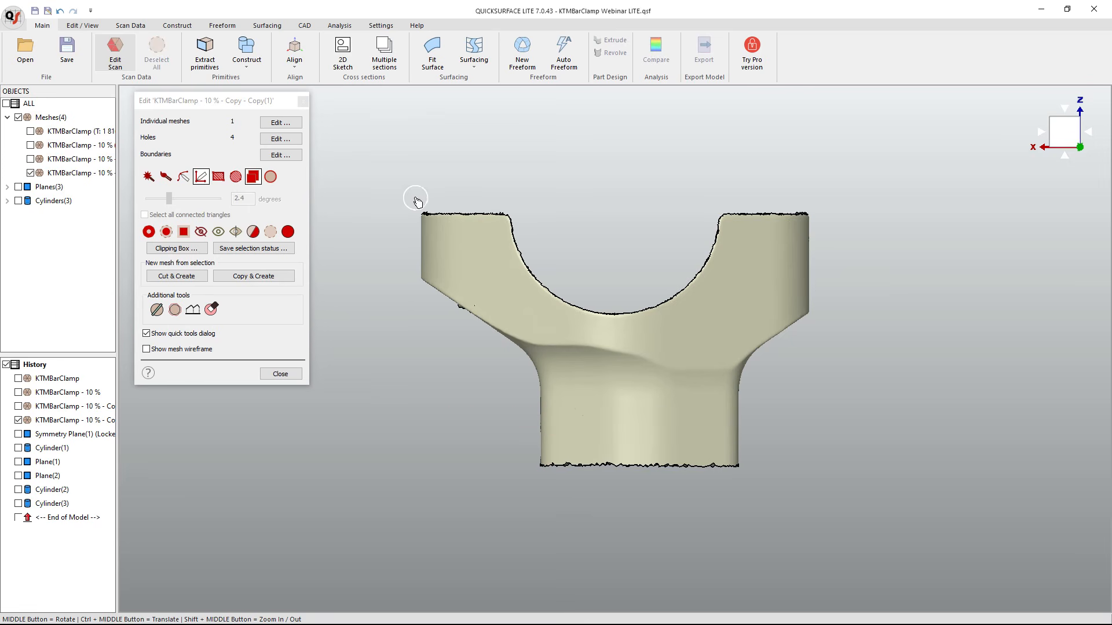
Select and delete the rough triangle strips along the upper edges of both arms and around the saddle arc.
drag(416, 209, 825, 215)
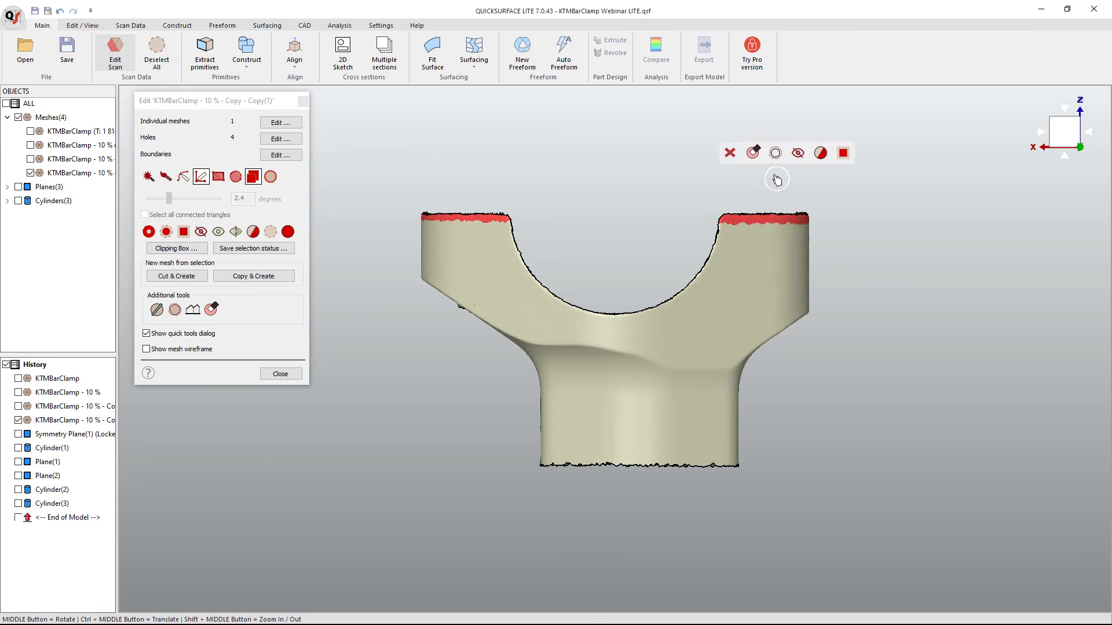
click(732, 157)
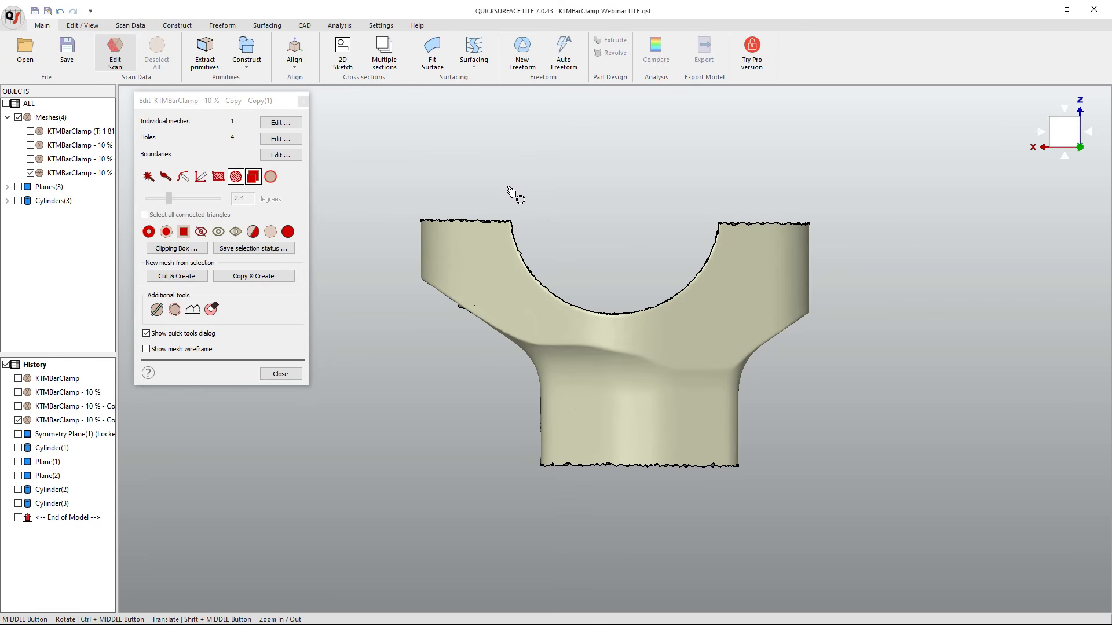
mouse_move(504, 189)
mouse_down()
mouse_move(648, 278)
mouse_move(712, 263)
mouse_move(729, 241)
mouse_up()
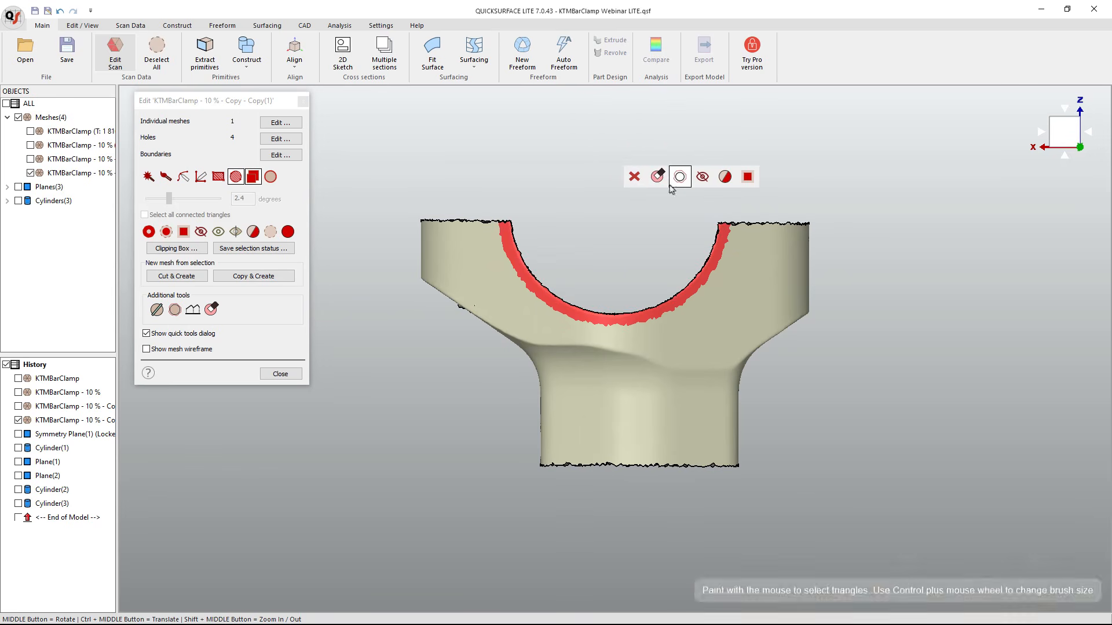
click(635, 177)
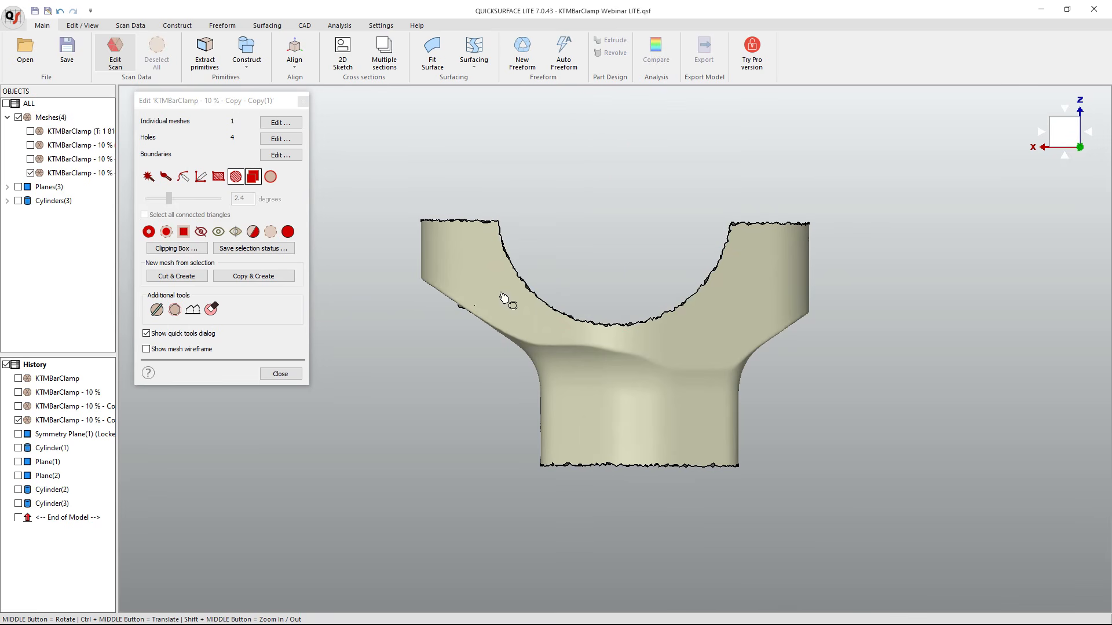
Select and delete a ring of rough triangles around the bolt hole in each of the two arms.
middle_drag(480, 358, 595, 200)
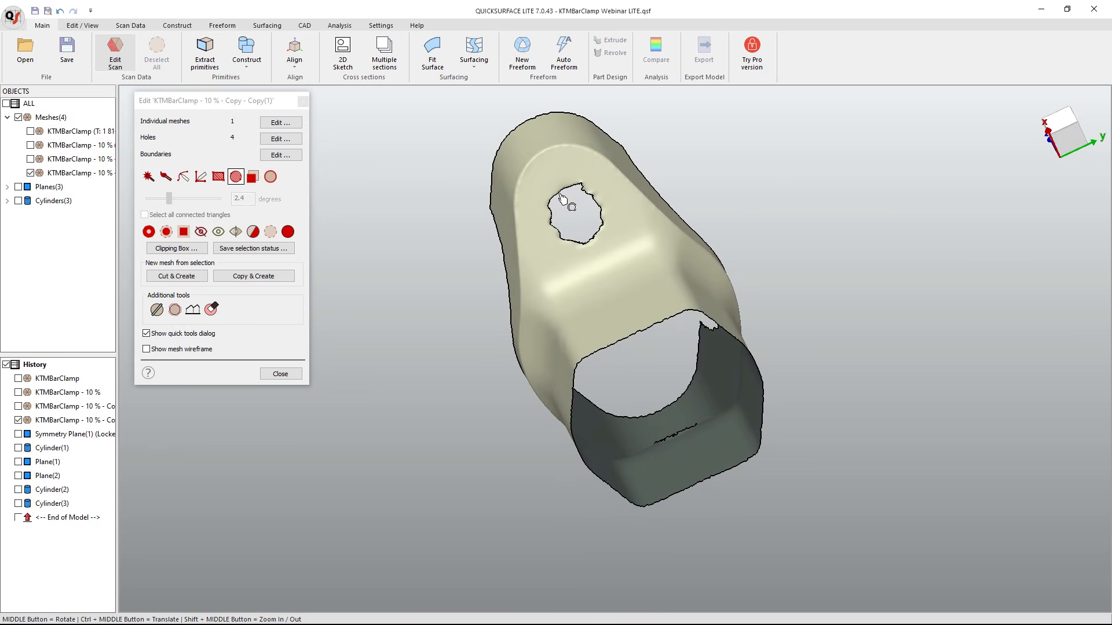
drag(549, 192, 605, 246)
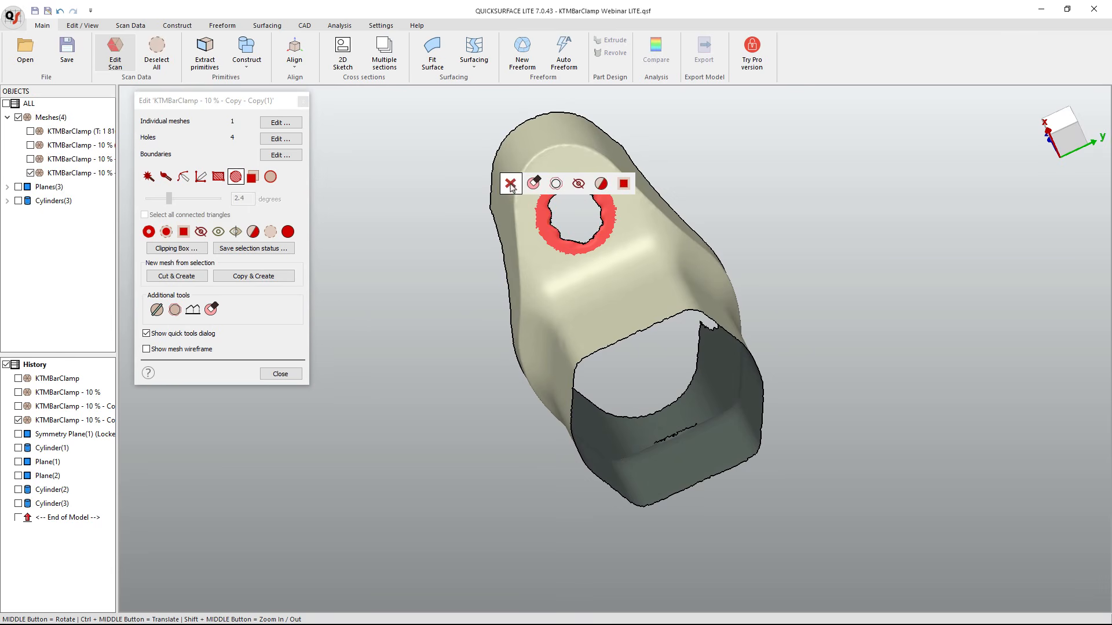
click(510, 185)
middle_drag(530, 221, 729, 322)
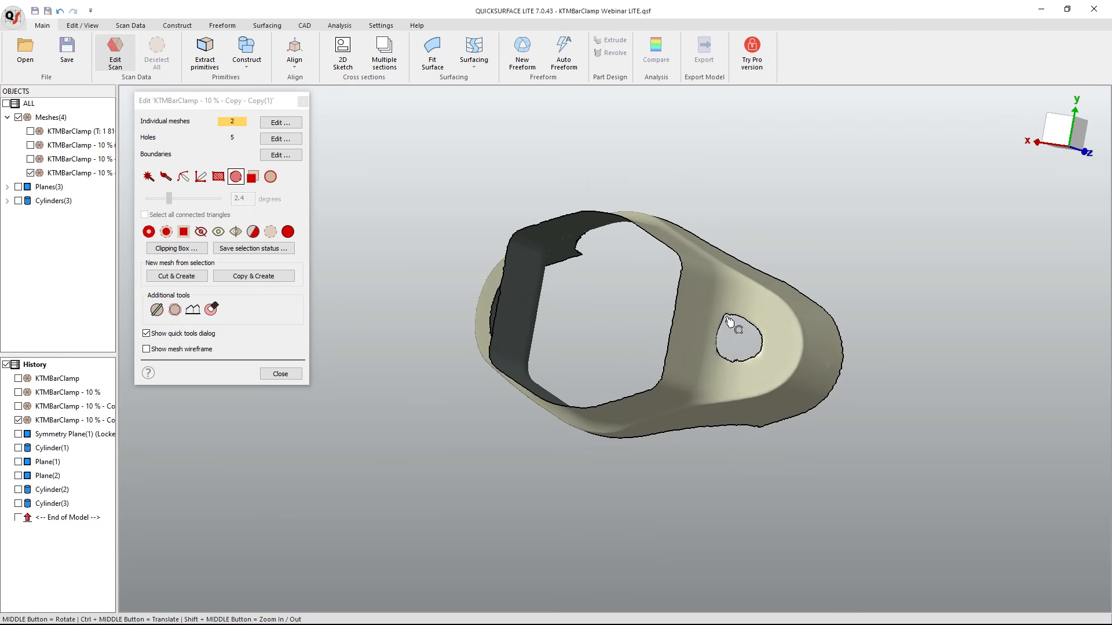
drag(724, 314, 757, 369)
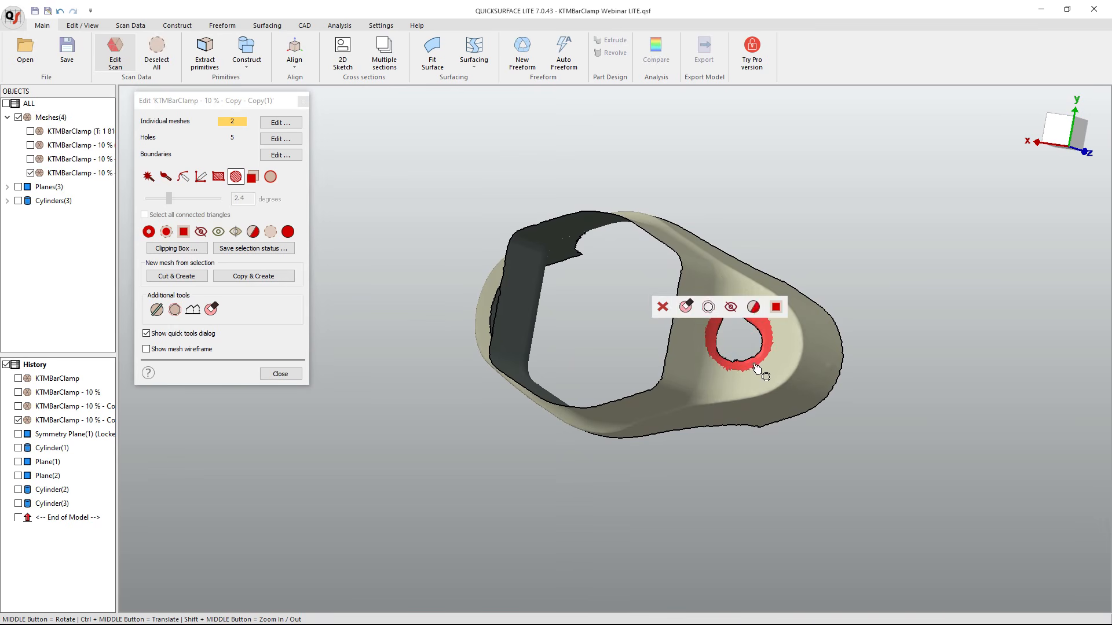
click(658, 306)
Remove the stray mesh fragments by selecting the main clamp body and keeping only that individual mesh.
middle_drag(553, 282, 741, 382)
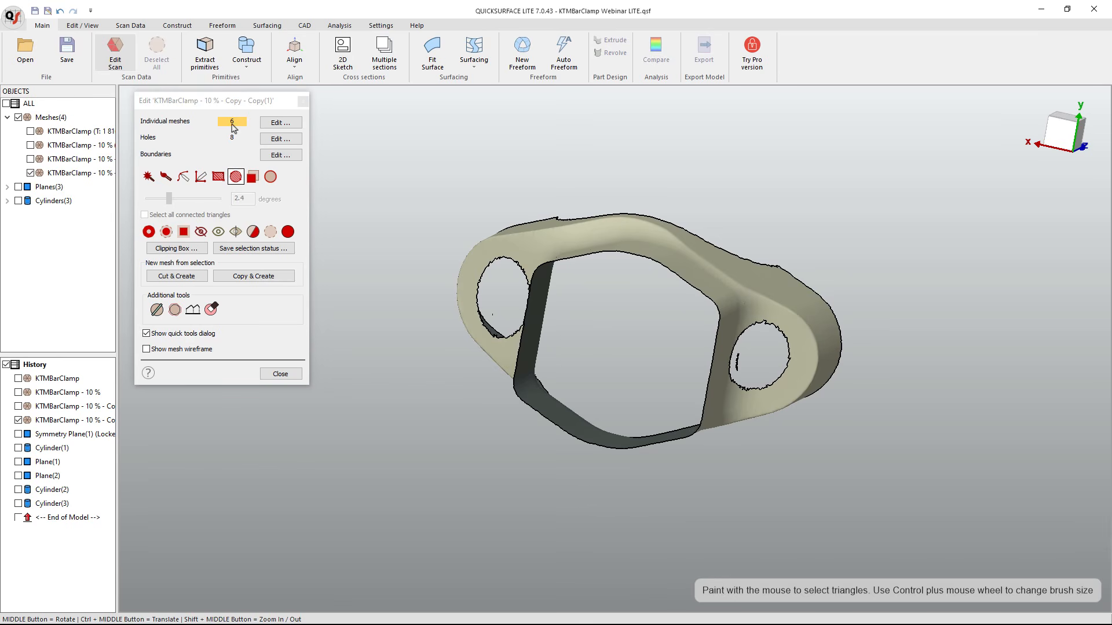
click(280, 123)
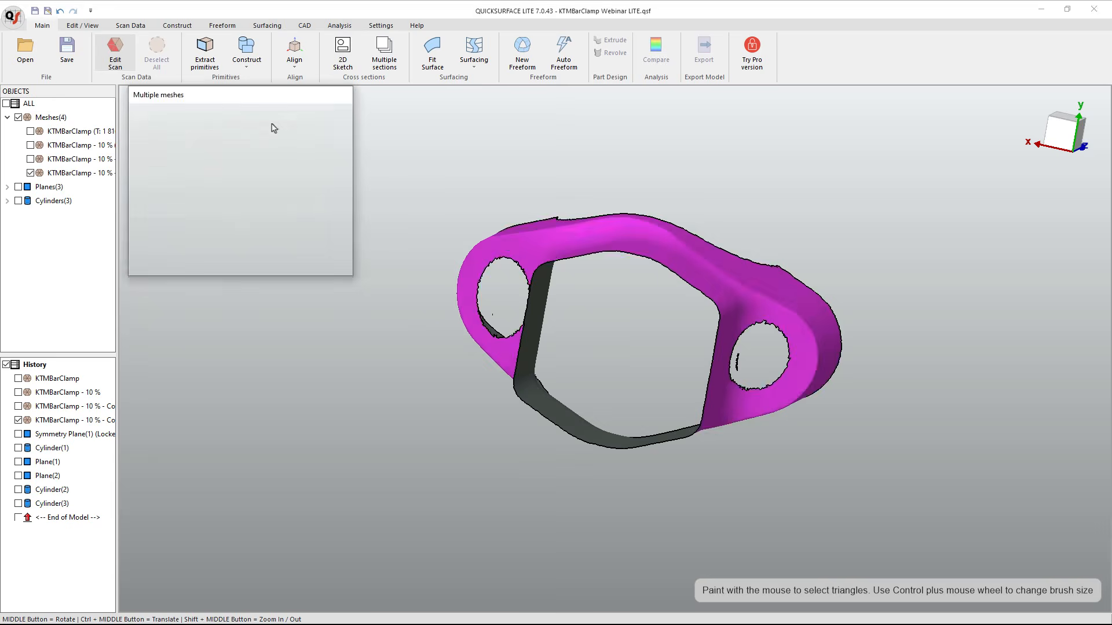
middle_drag(576, 199, 582, 343)
click(599, 313)
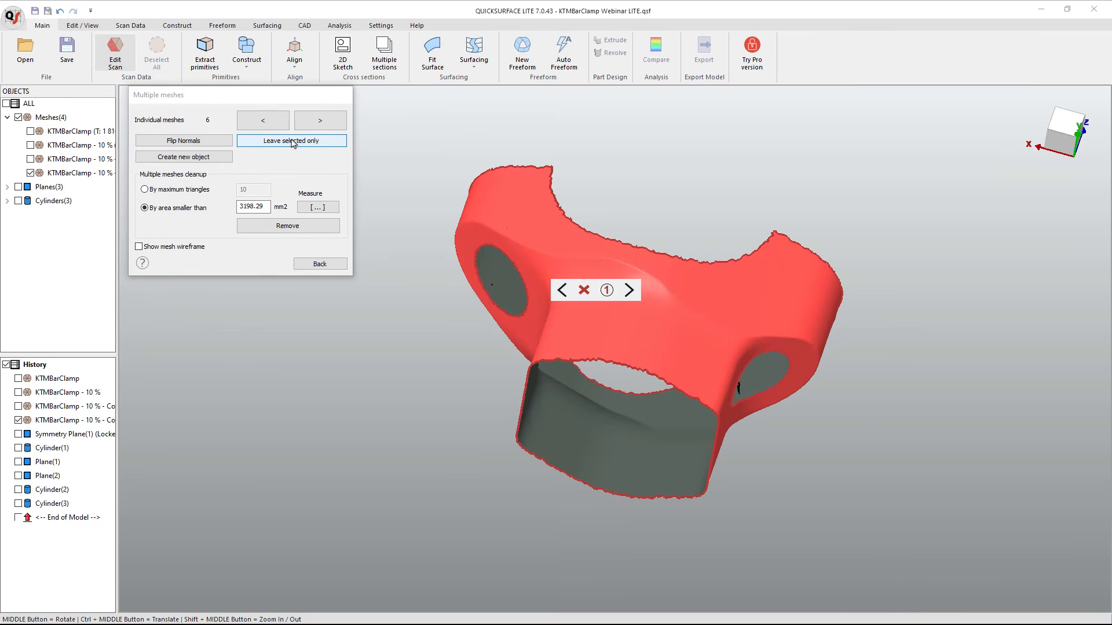
click(606, 290)
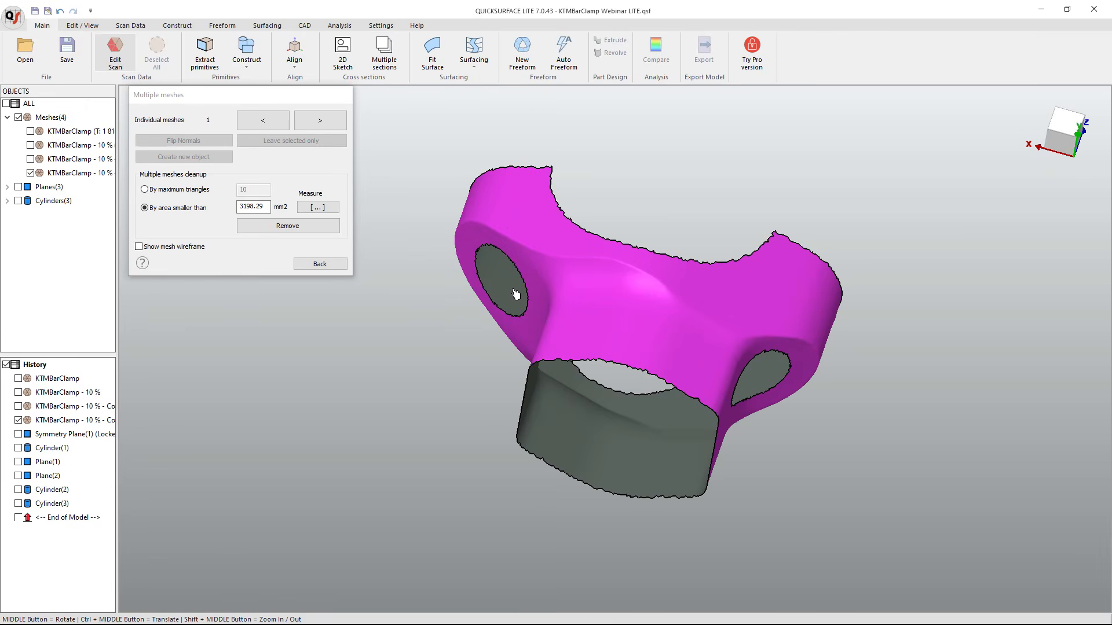
click(344, 268)
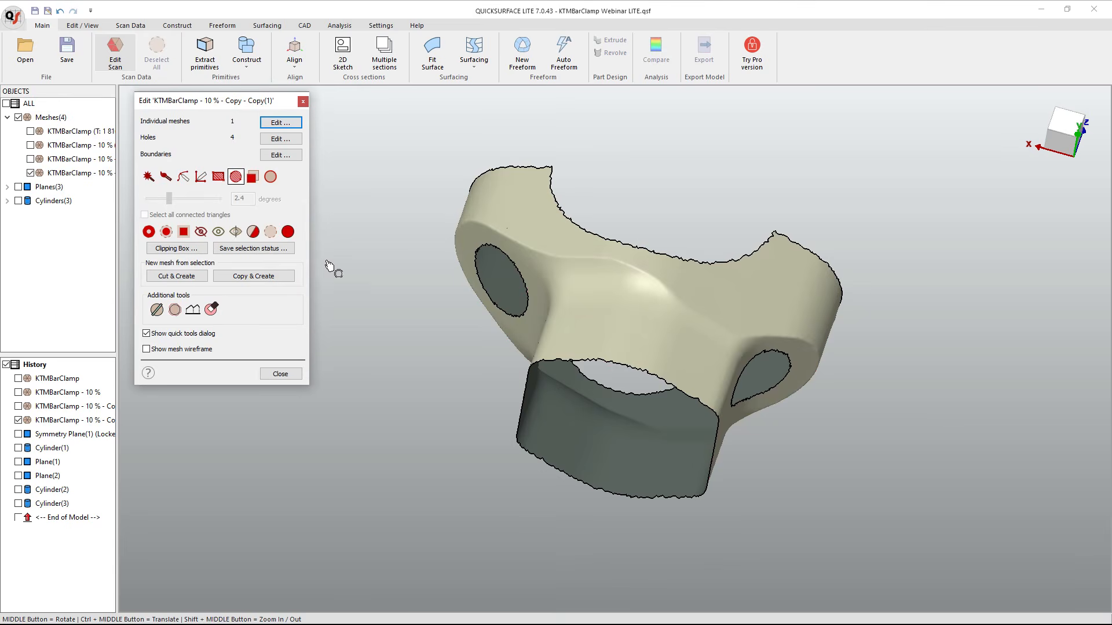
Open hole filling for the mesh and bring one arm's bolt hole into close view.
click(289, 143)
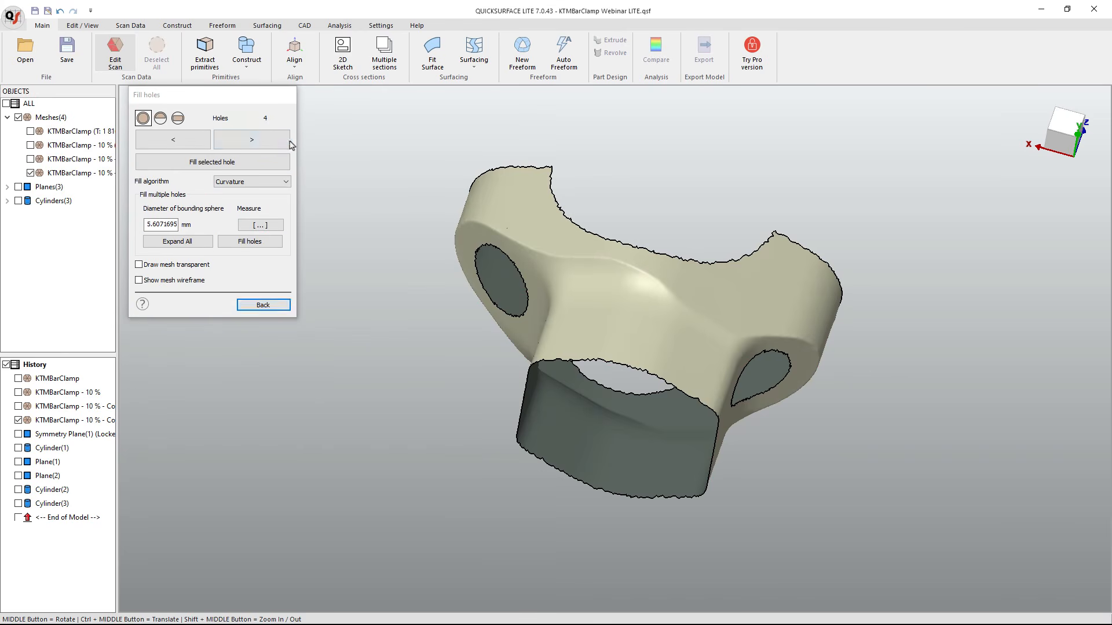
middle_drag(657, 370, 752, 303)
middle_drag(559, 303, 585, 290)
click(501, 250)
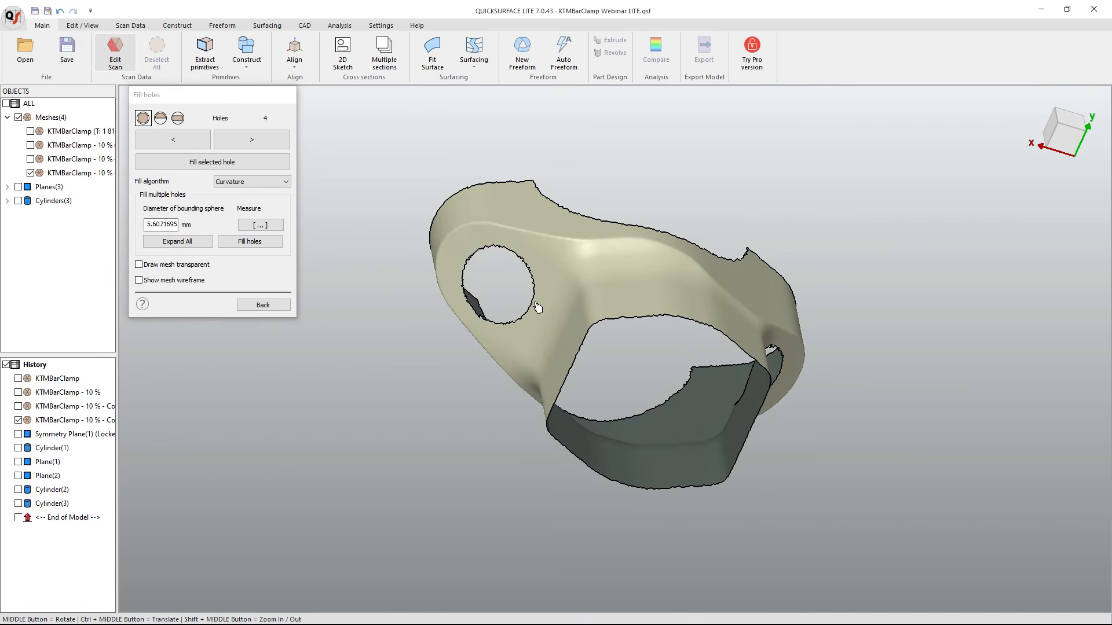
middle_drag(503, 328, 541, 273)
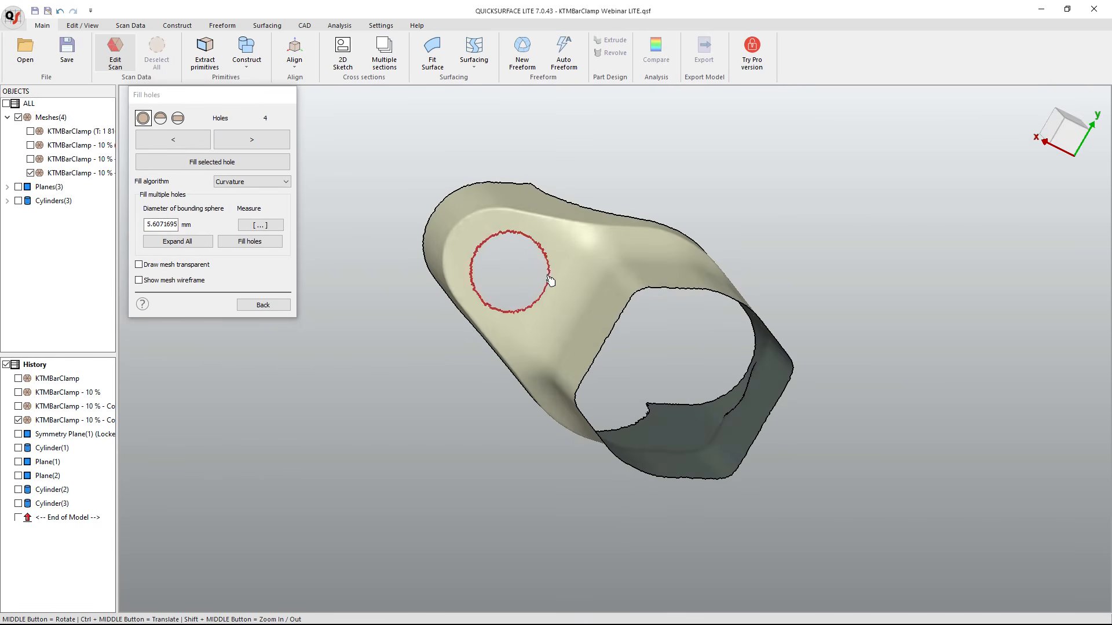
scroll(519, 268, up, 5)
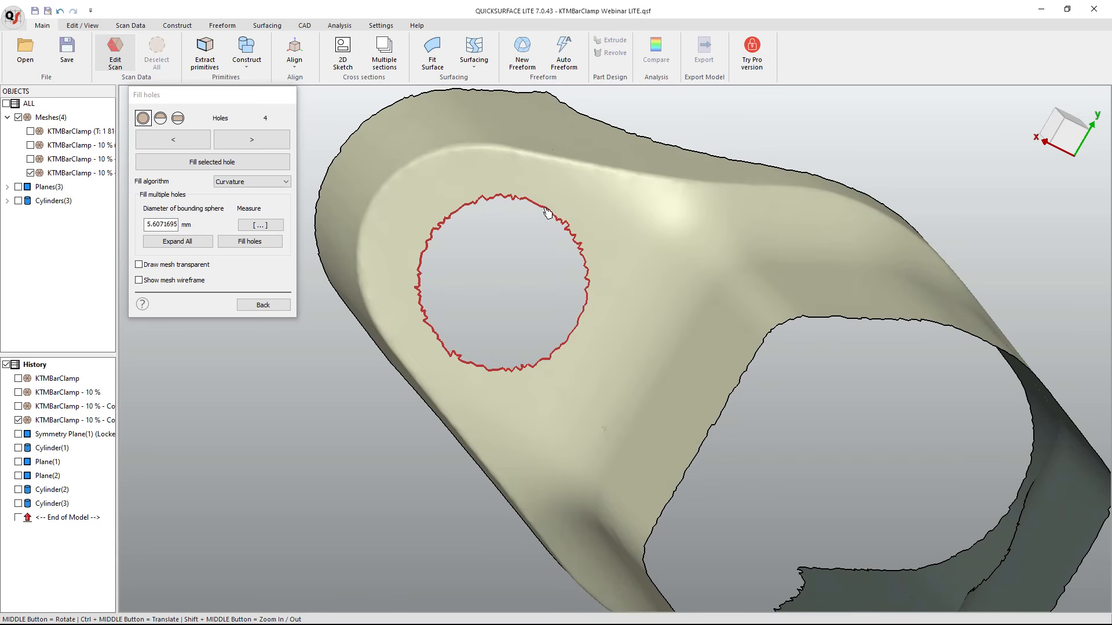
Try to fill the arm's bolt hole directly with the Curvature algorithm, and undo the fill.
click(548, 213)
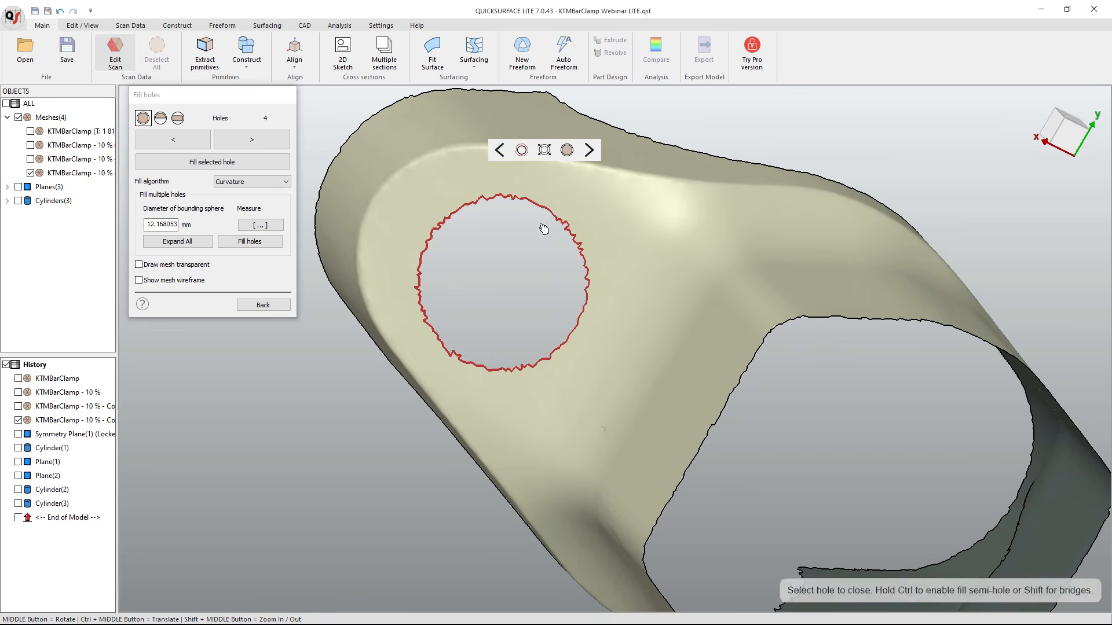
click(567, 151)
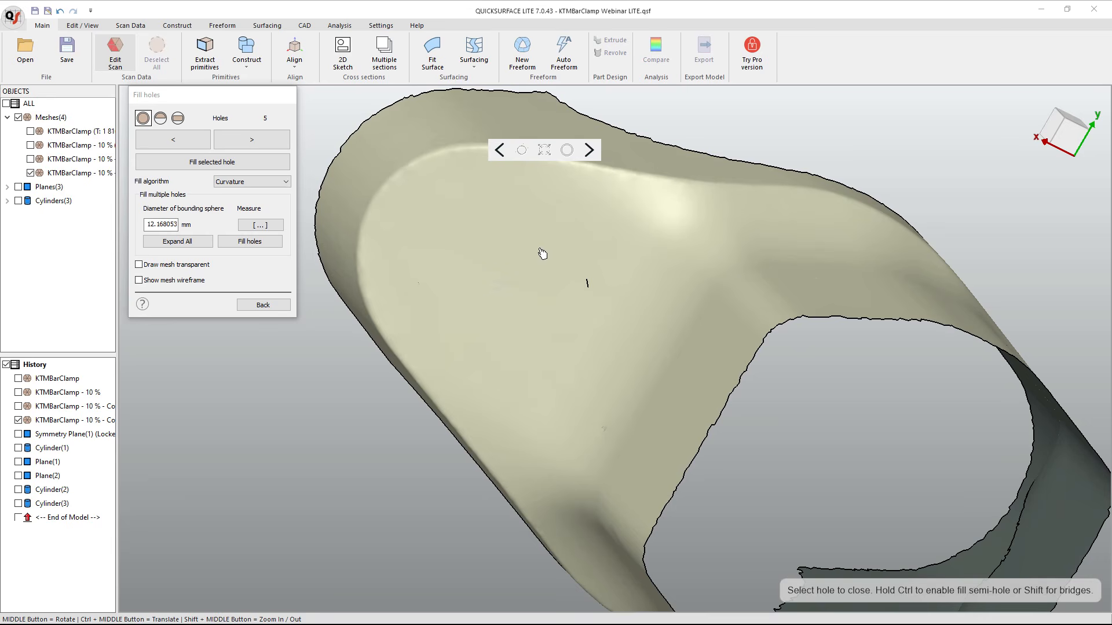
click(60, 13)
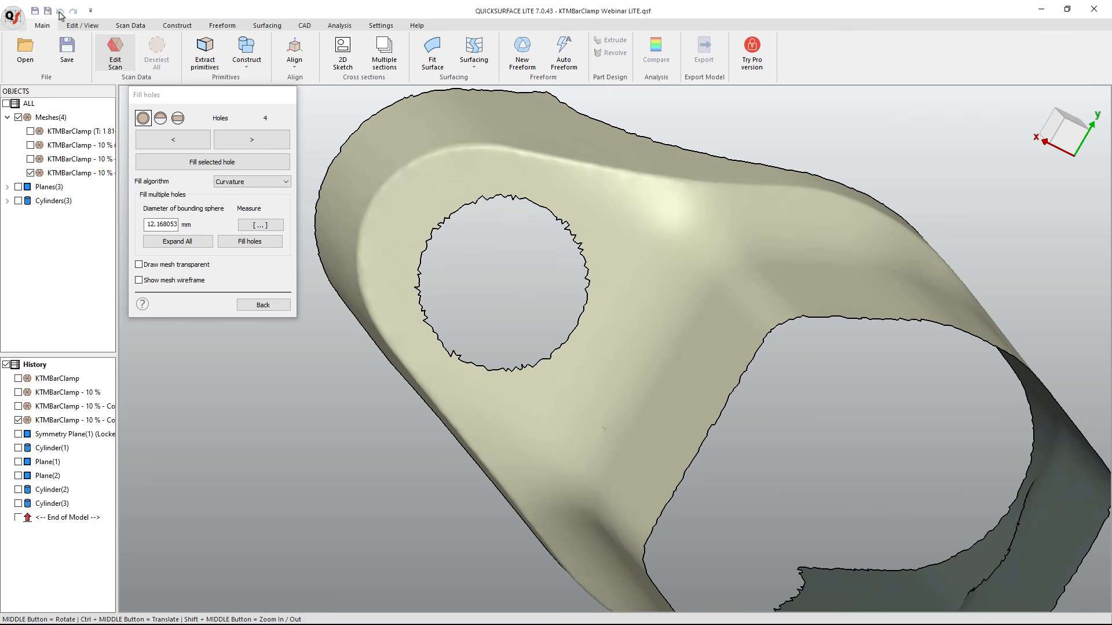
Expand the ragged boundary of the arm's bolt hole once and fill the hole with the Curvature algorithm.
click(535, 211)
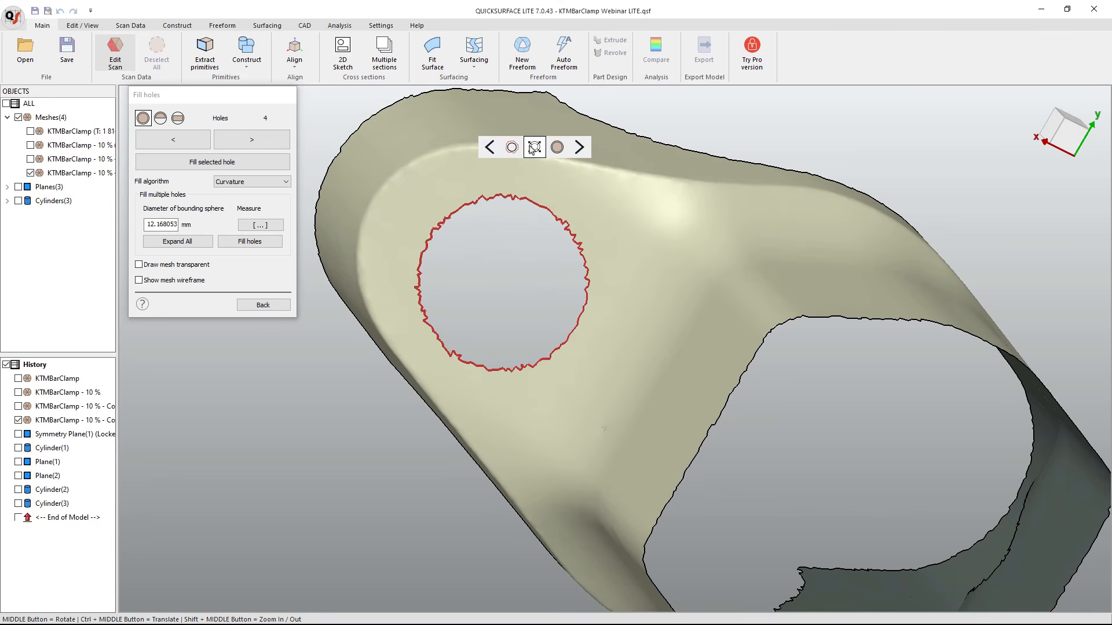
click(533, 148)
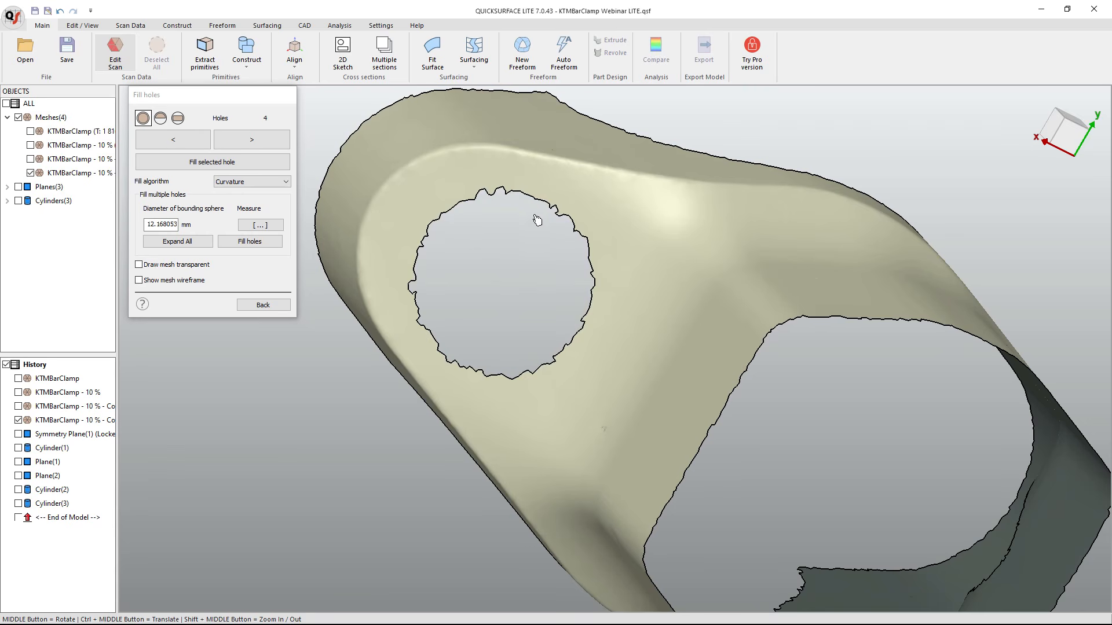
click(547, 210)
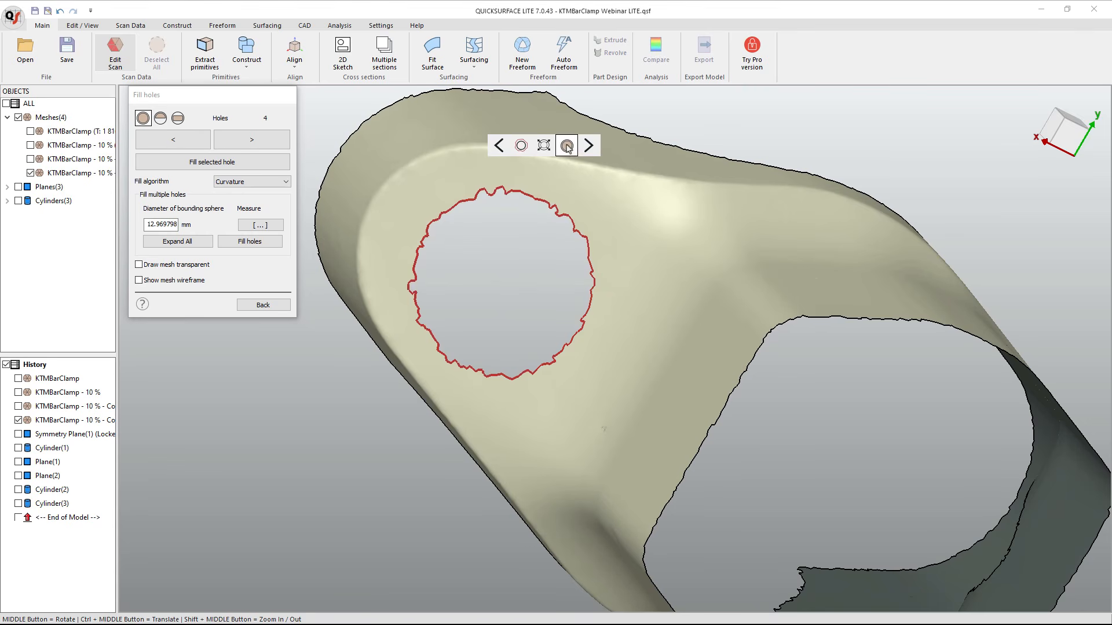
click(565, 146)
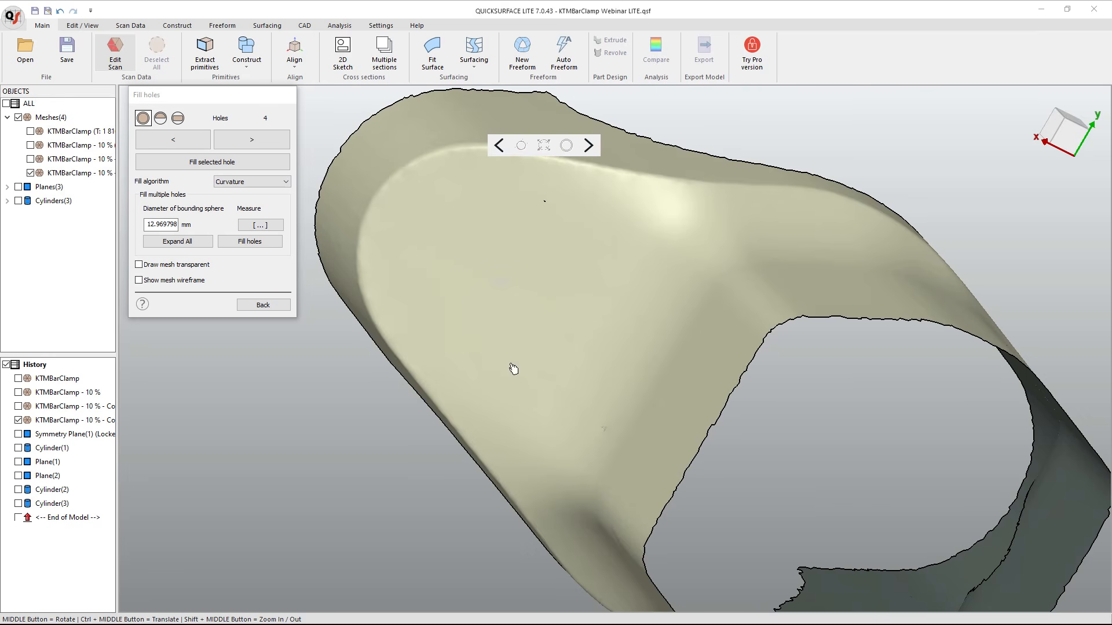
middle_drag(513, 369, 549, 202)
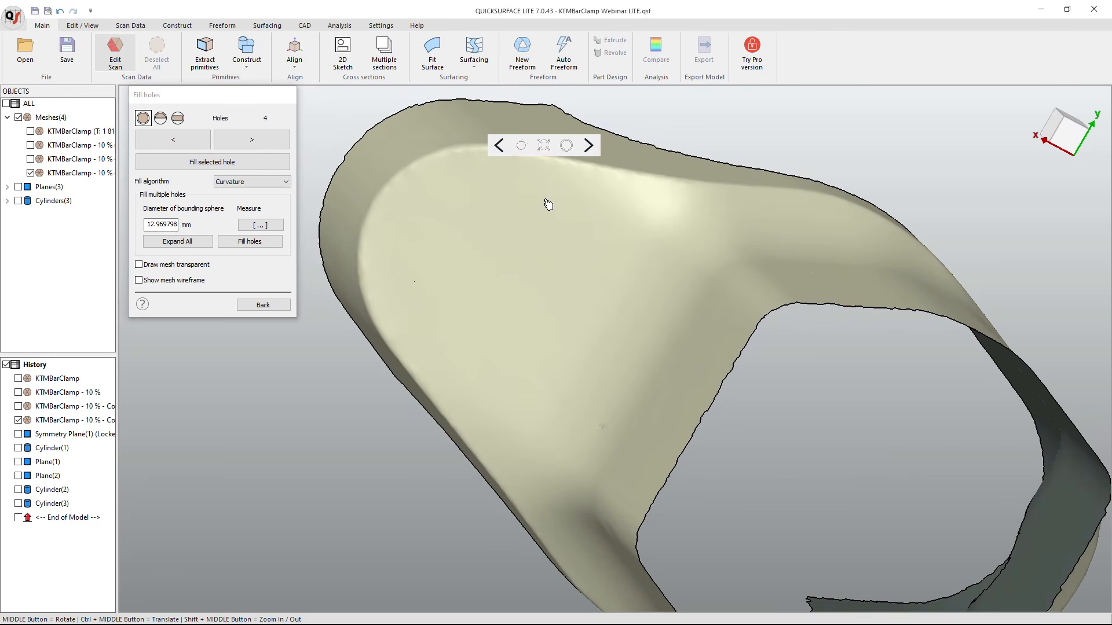
Expand the boundary of the opposite arm's bolt hole once and fill the hole with the Curvature algorithm.
middle_drag(393, 230, 610, 342)
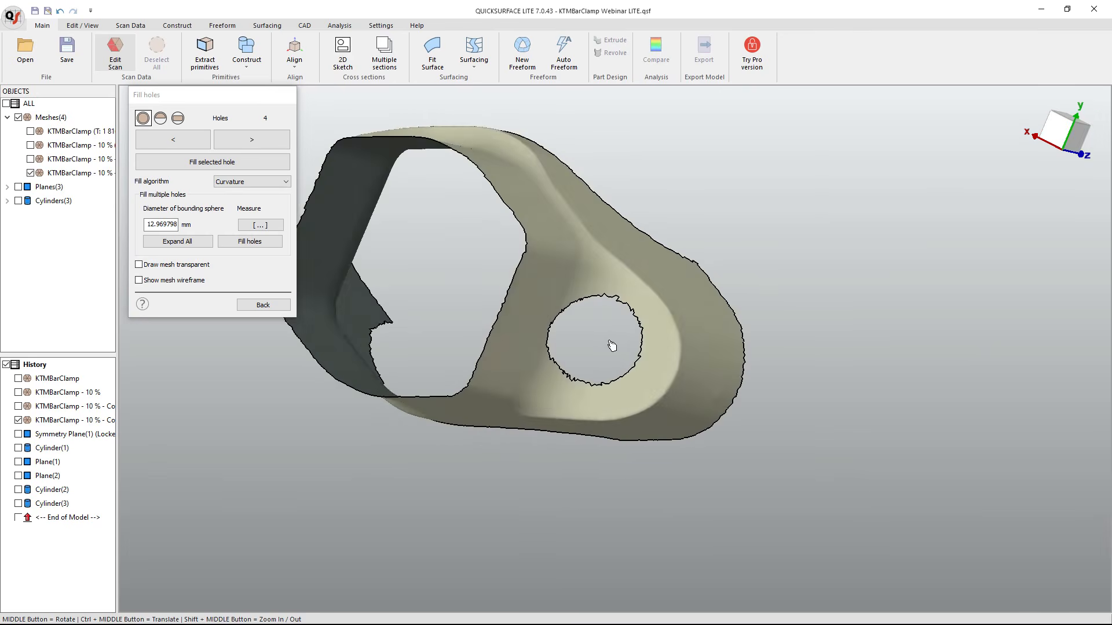
scroll(620, 281, up, 5)
click(627, 272)
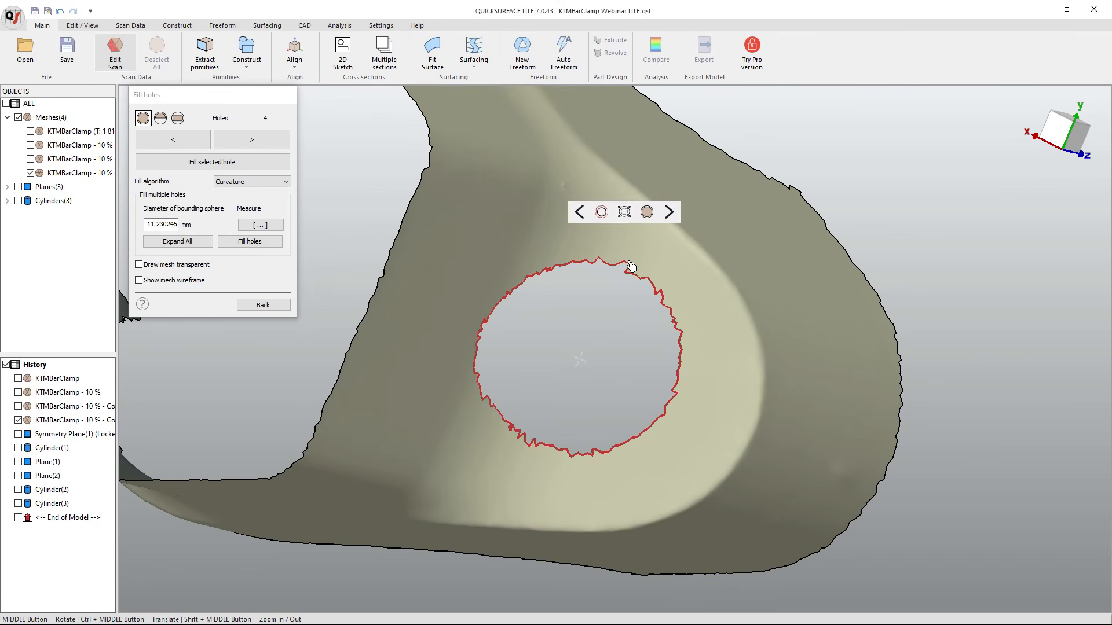
click(624, 212)
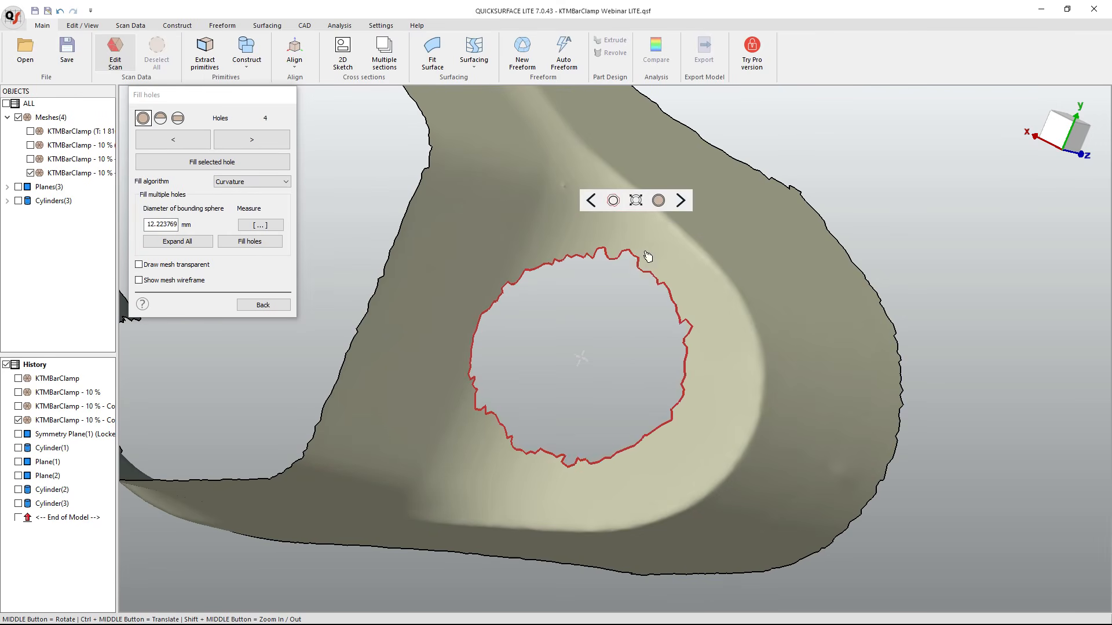
click(659, 201)
middle_drag(629, 301, 478, 305)
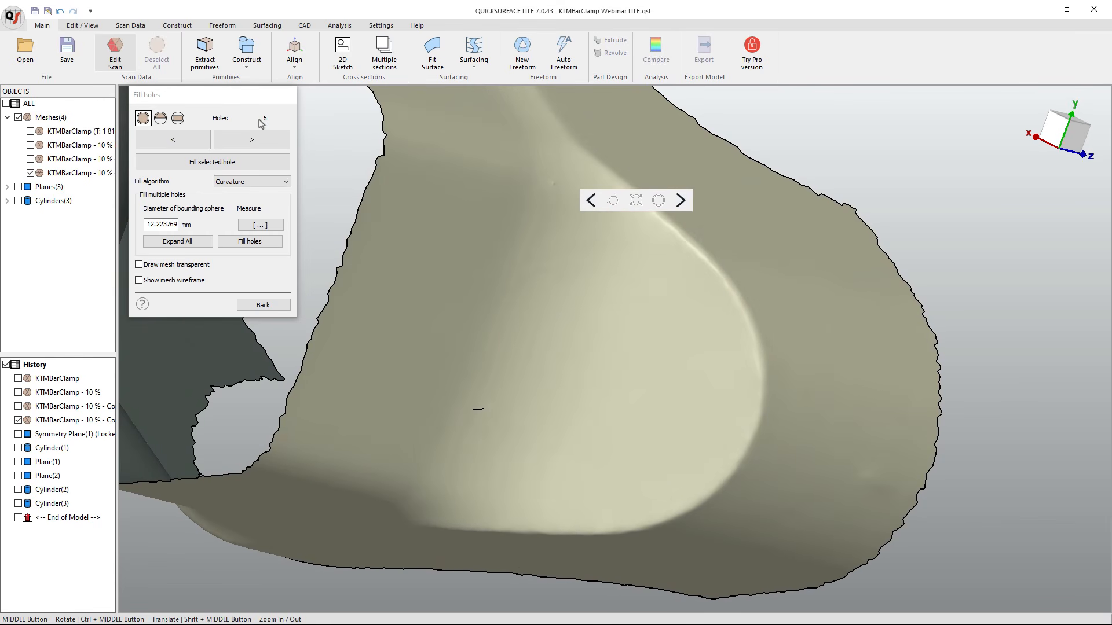
Measure a 0.92 mm bounding sphere over the leftover slit, expand all holes within that size, and fill the enlarged hole.
middle_drag(491, 396, 490, 432)
click(262, 225)
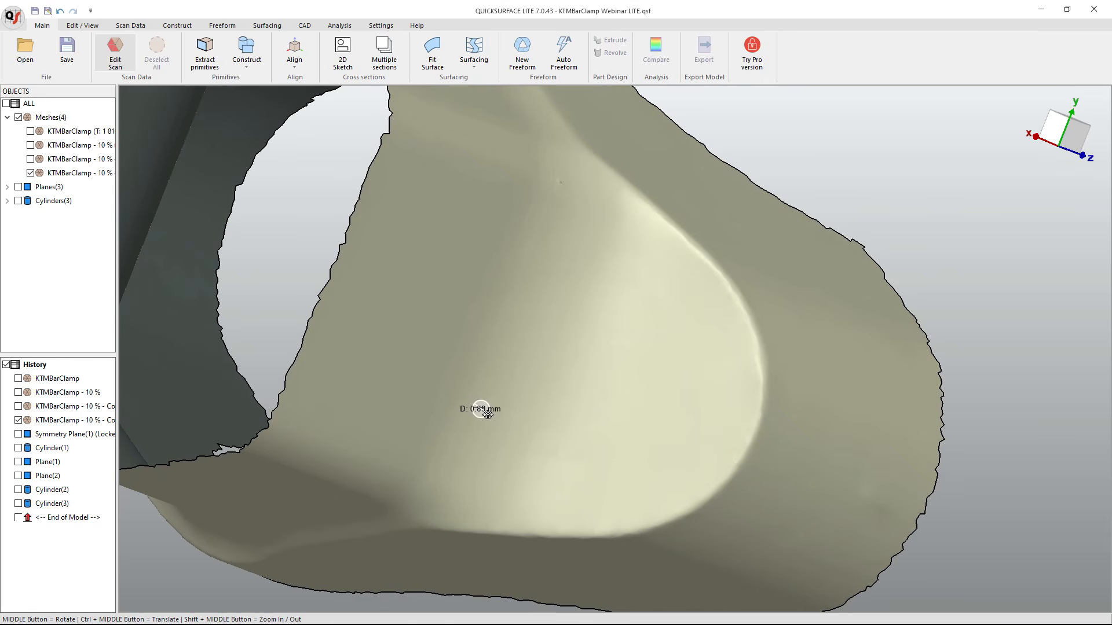
click(483, 413)
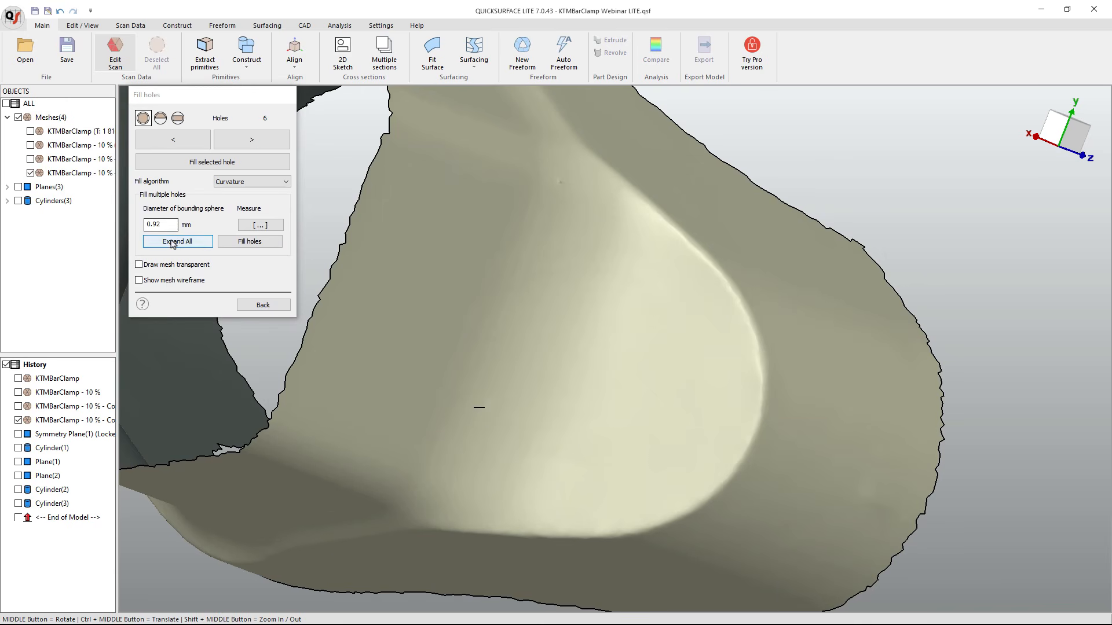
click(174, 241)
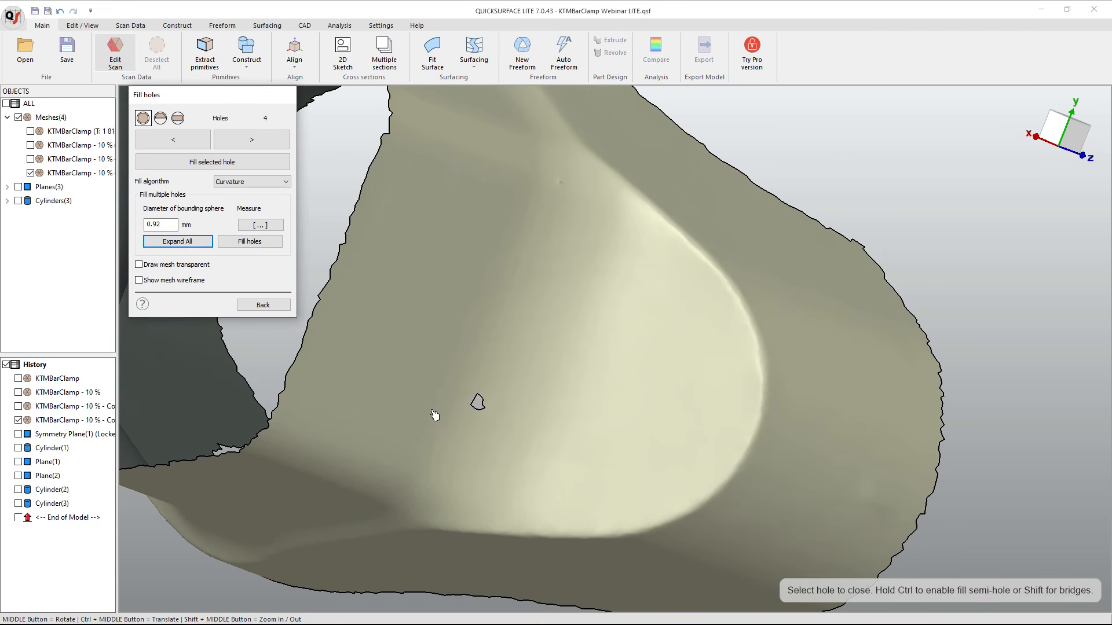
click(483, 415)
click(501, 353)
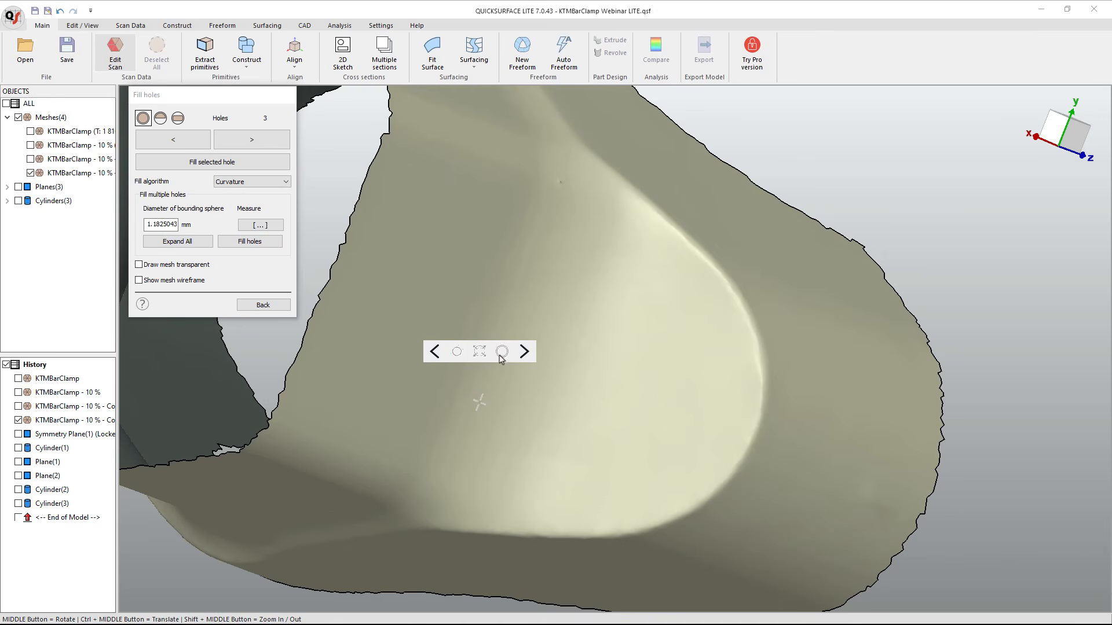
Return to the first arm, expand all remaining tiny holes on its filled face, and fill the resulting opening using Curvature.
scroll(510, 396, down, 1)
ctrl+middle_drag(510, 397, 585, 400)
scroll(603, 400, down, 4)
scroll(358, 329, down, 3)
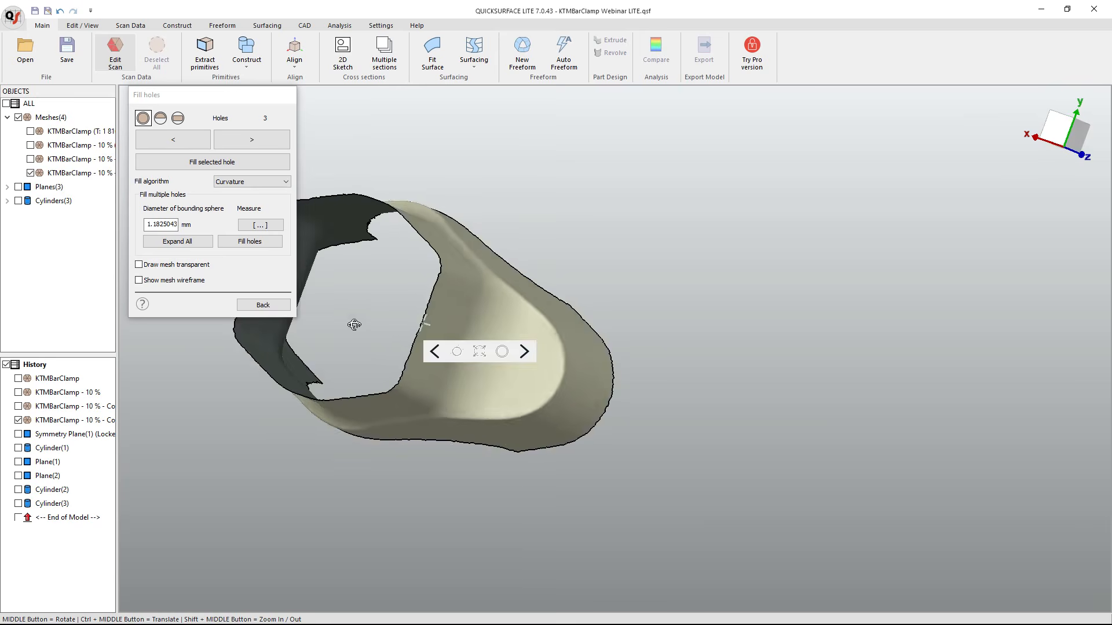
middle_drag(354, 325, 532, 371)
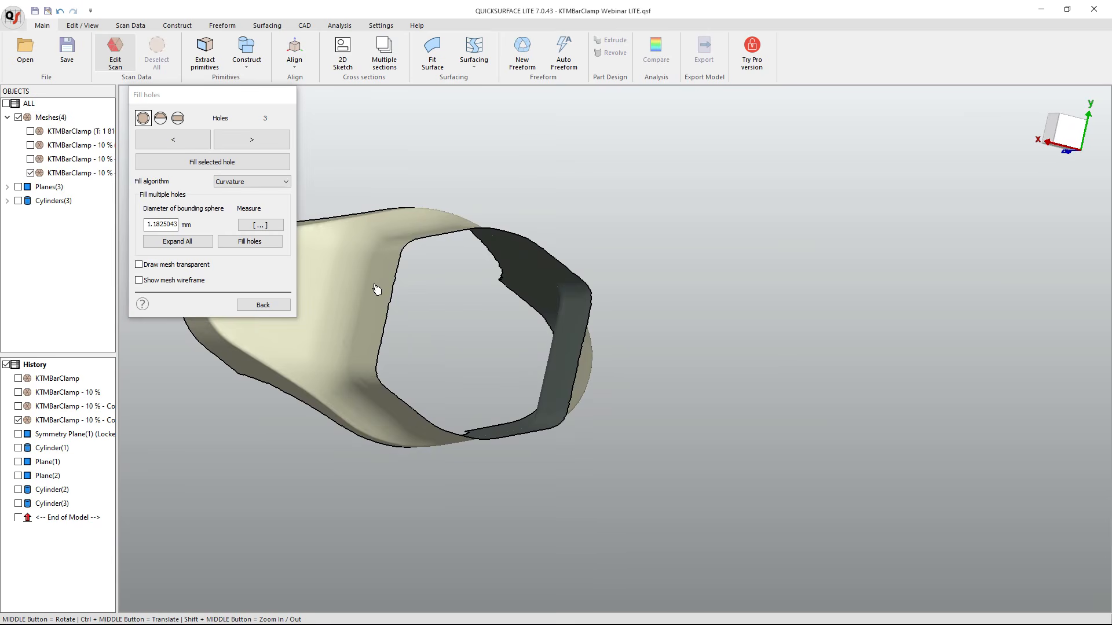
scroll(484, 254, up, 5)
scroll(483, 264, up, 2)
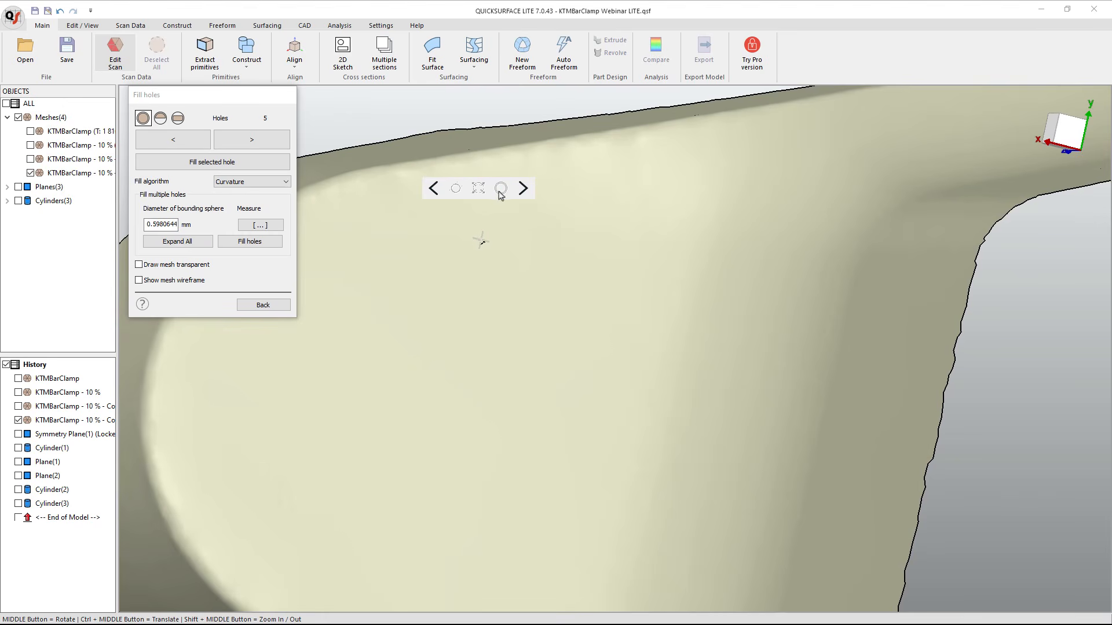
scroll(471, 253, down, 5)
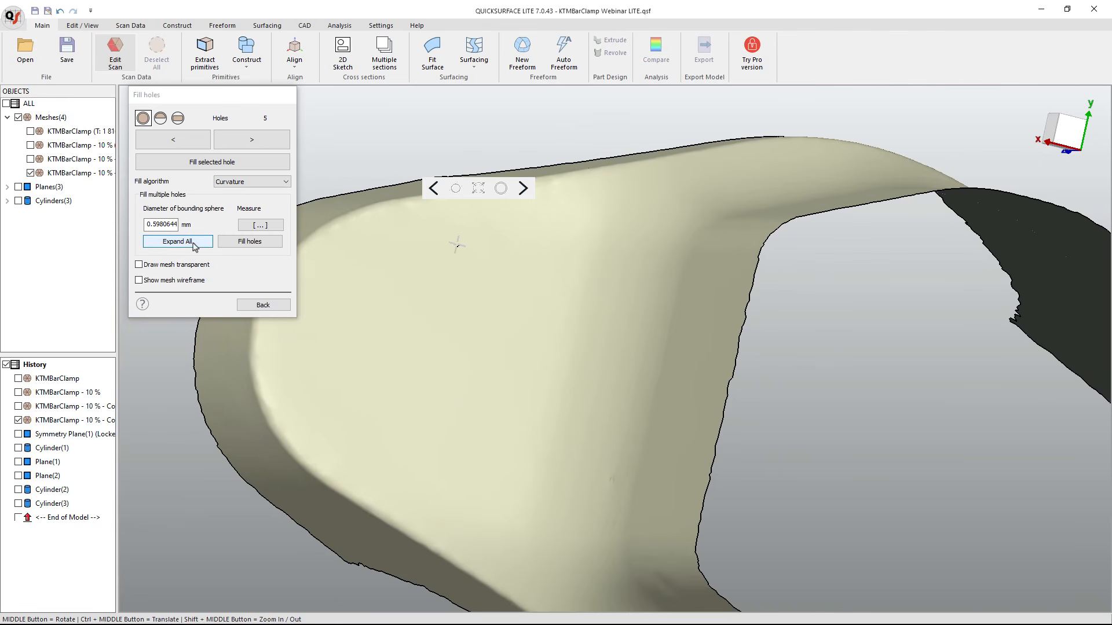
click(193, 243)
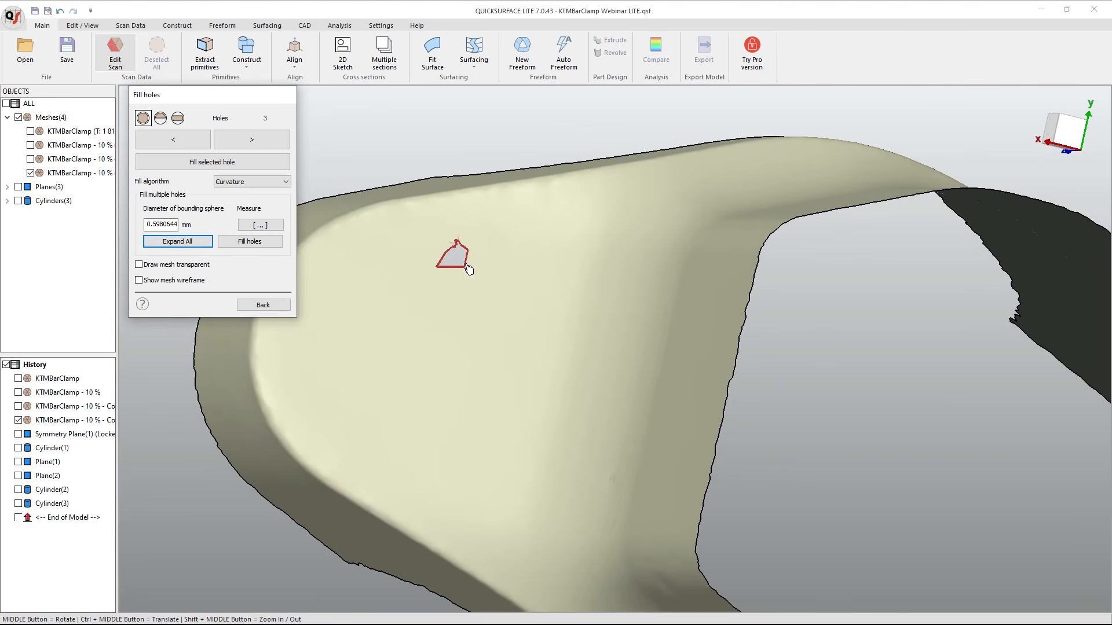
click(469, 269)
click(488, 207)
scroll(443, 242, down, 5)
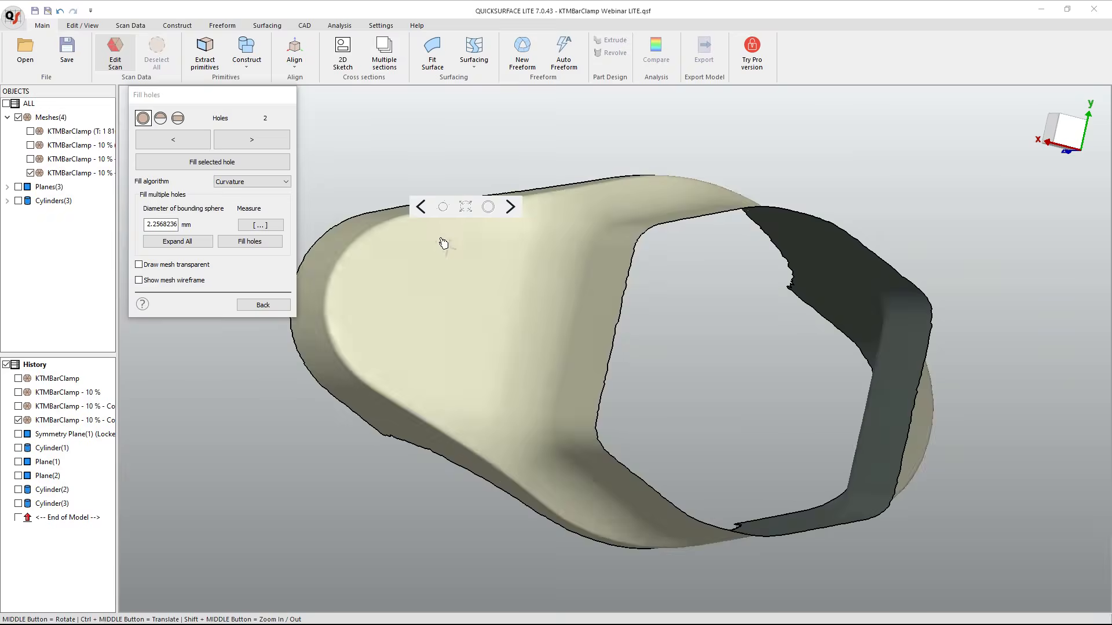
Finish hole filling, switch to boundary editing, and add an anchor point at a corner of the base opening's boundary.
middle_drag(443, 242, 575, 440)
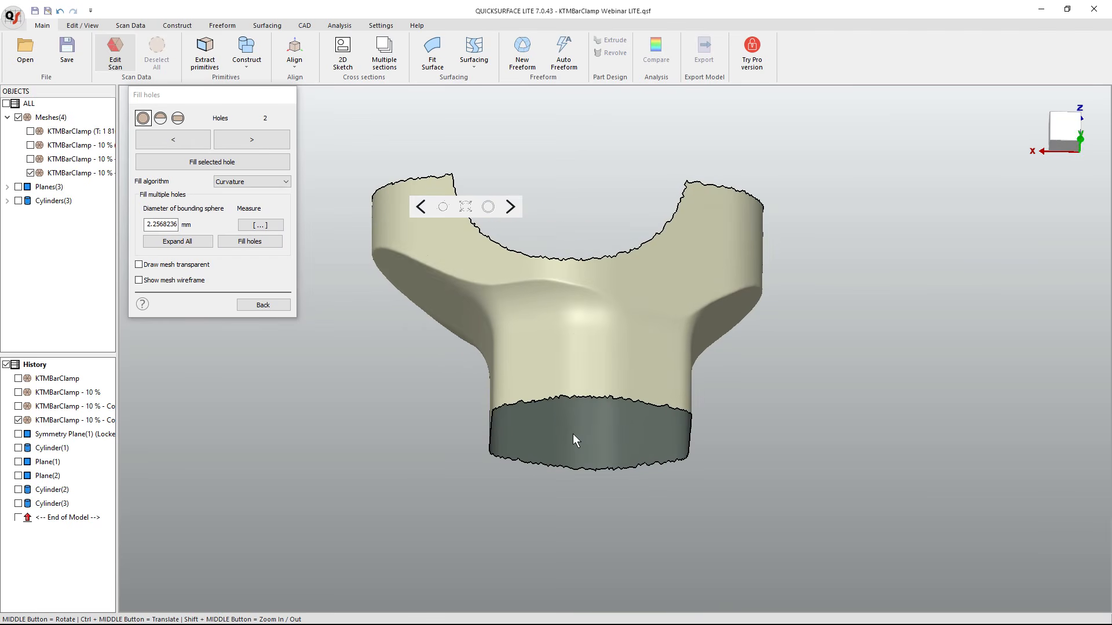
click(280, 307)
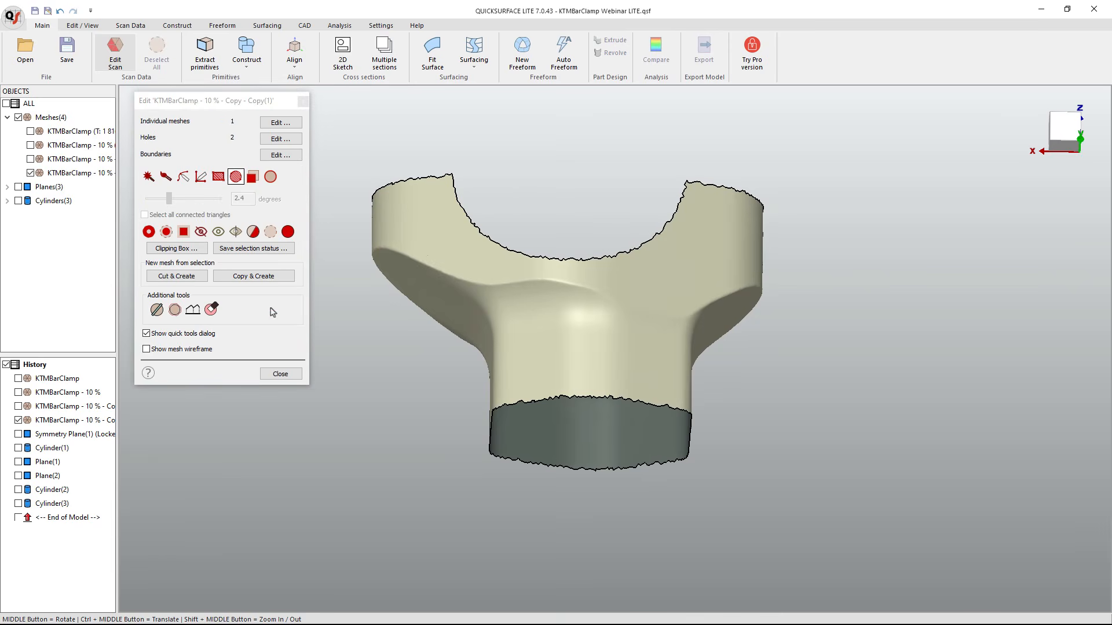
click(280, 155)
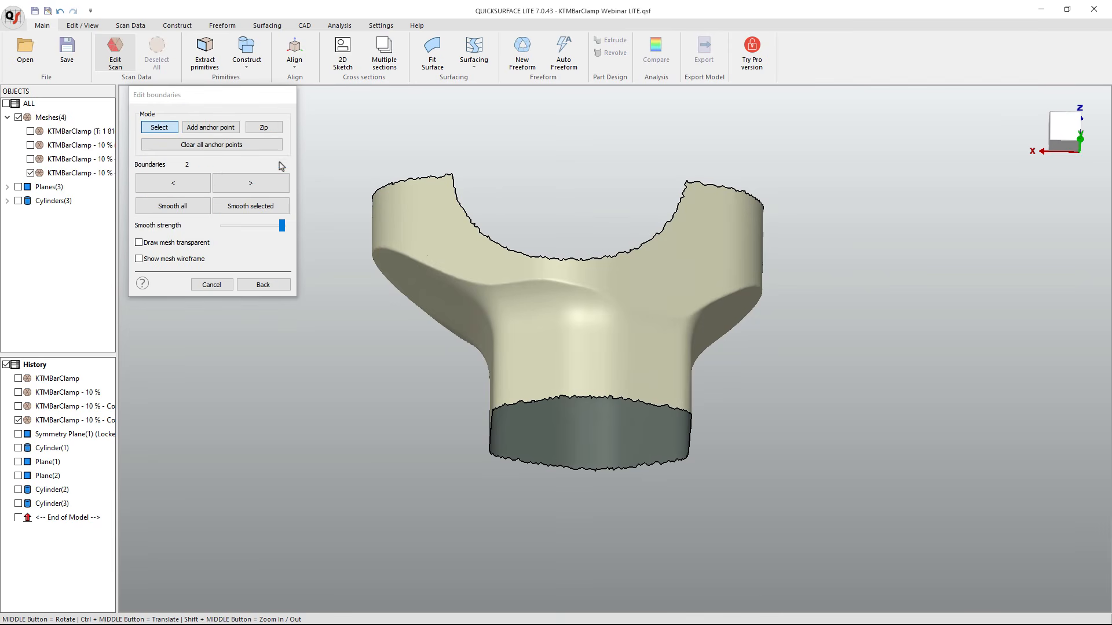
middle_drag(535, 239, 633, 322)
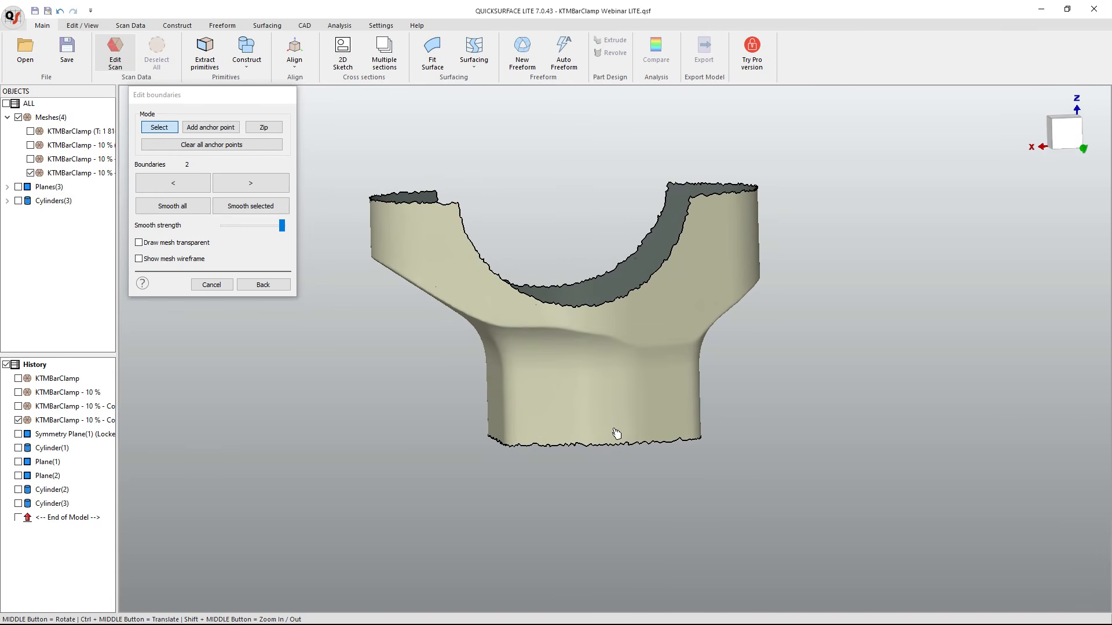
middle_drag(616, 433, 623, 411)
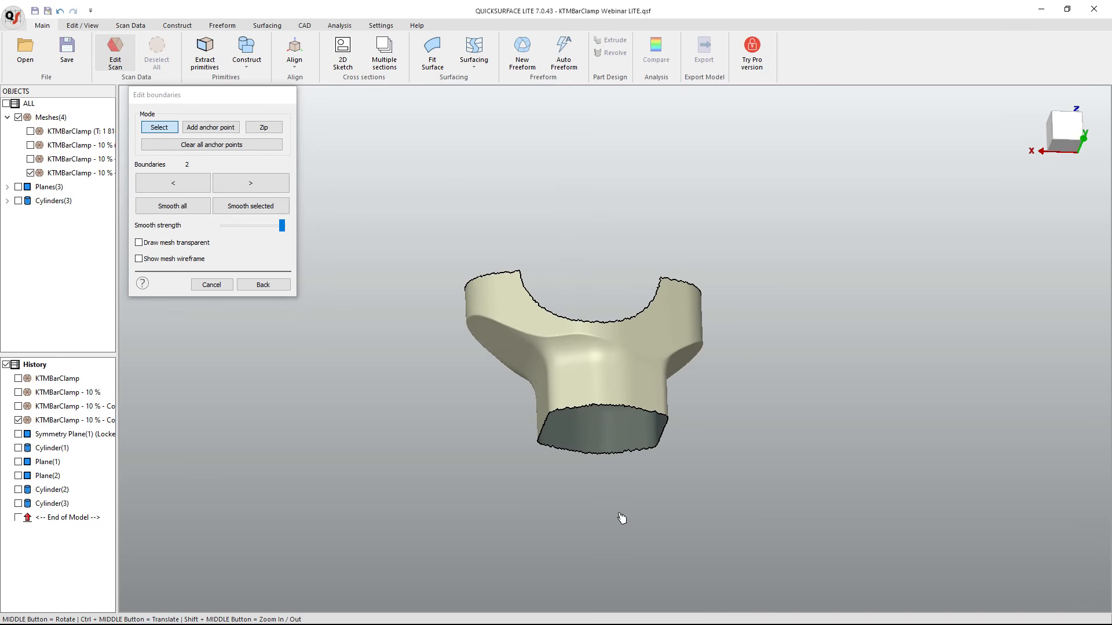
scroll(609, 497, up, 5)
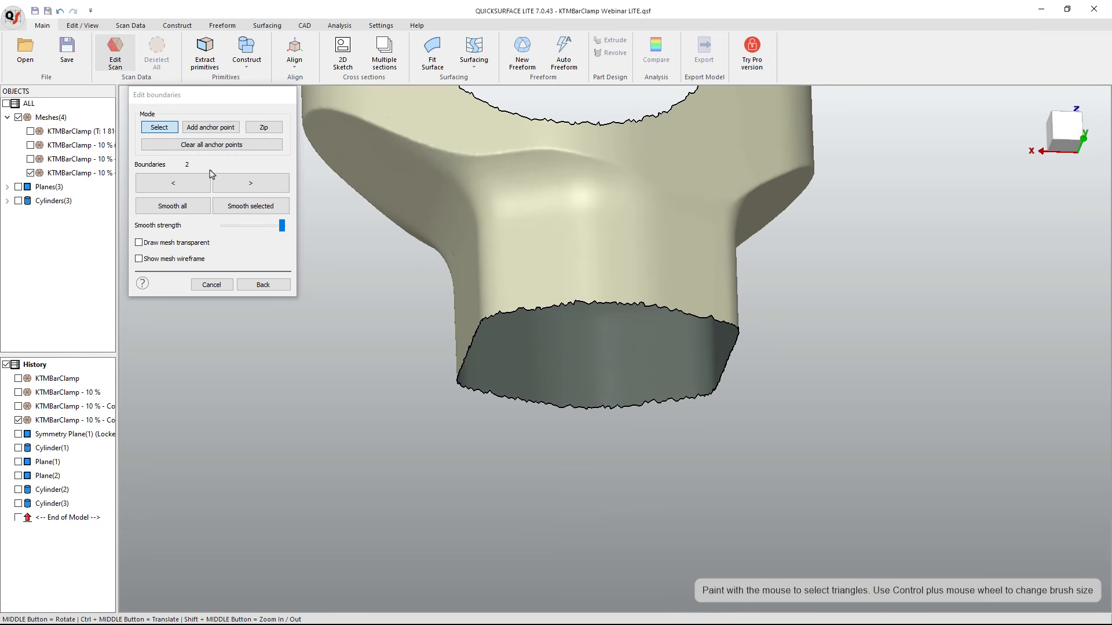
click(211, 127)
click(487, 319)
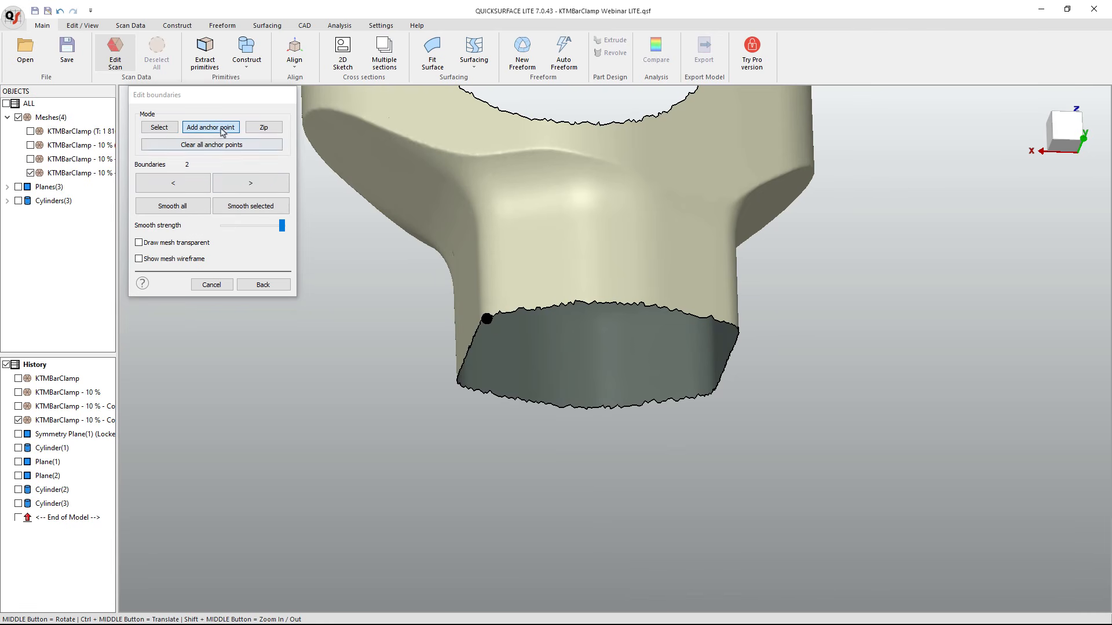
Smooth the boundary of the base opening with the corner anchor point in place.
click(161, 128)
click(532, 313)
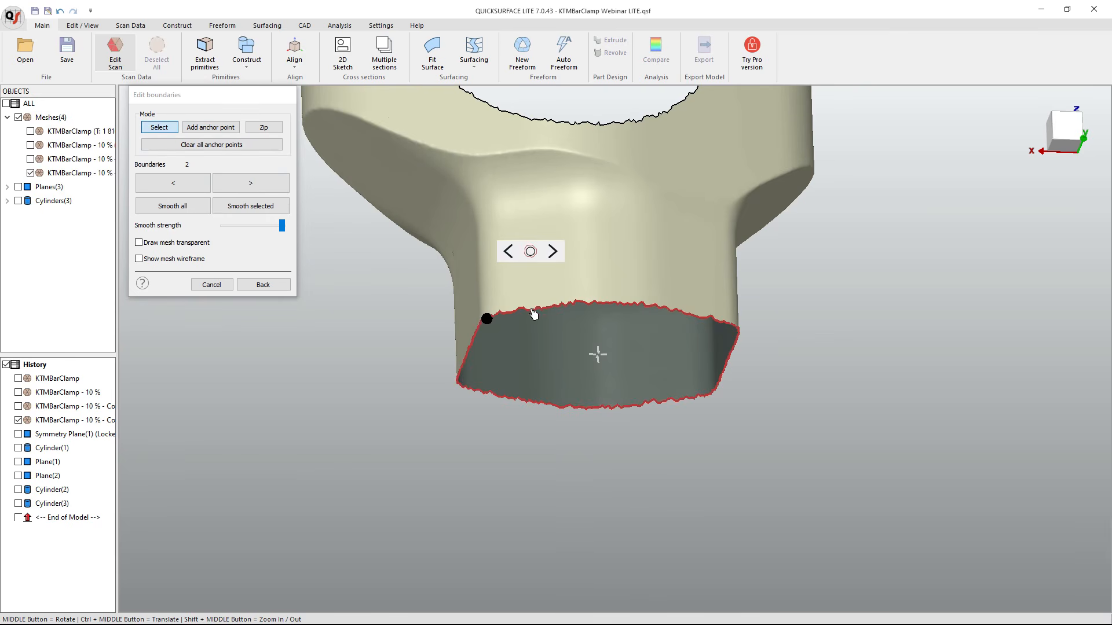
click(530, 252)
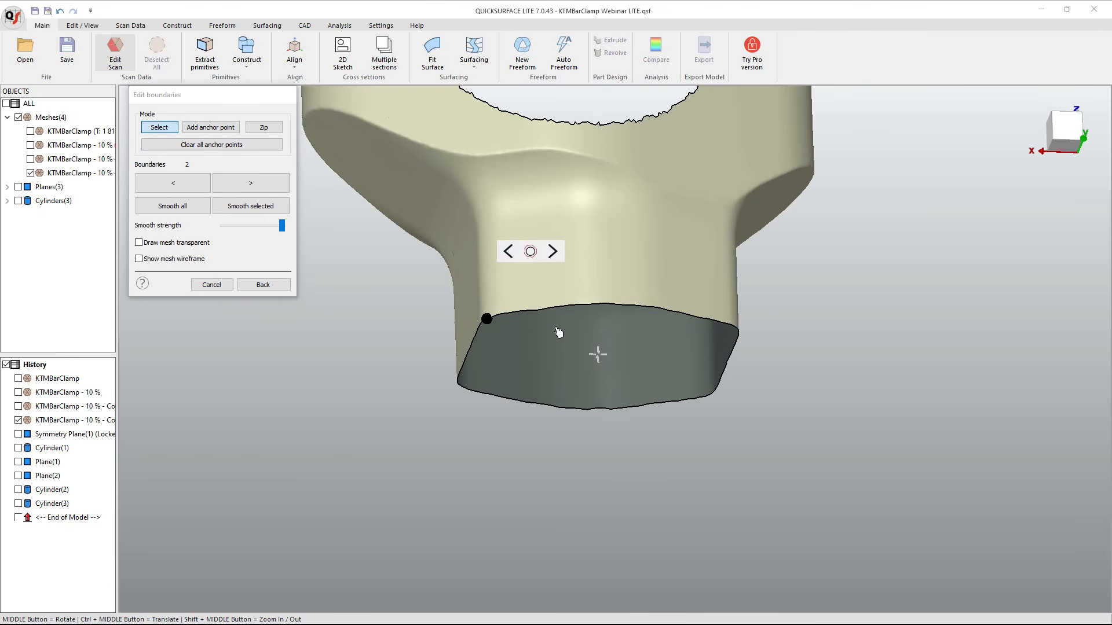
click(476, 341)
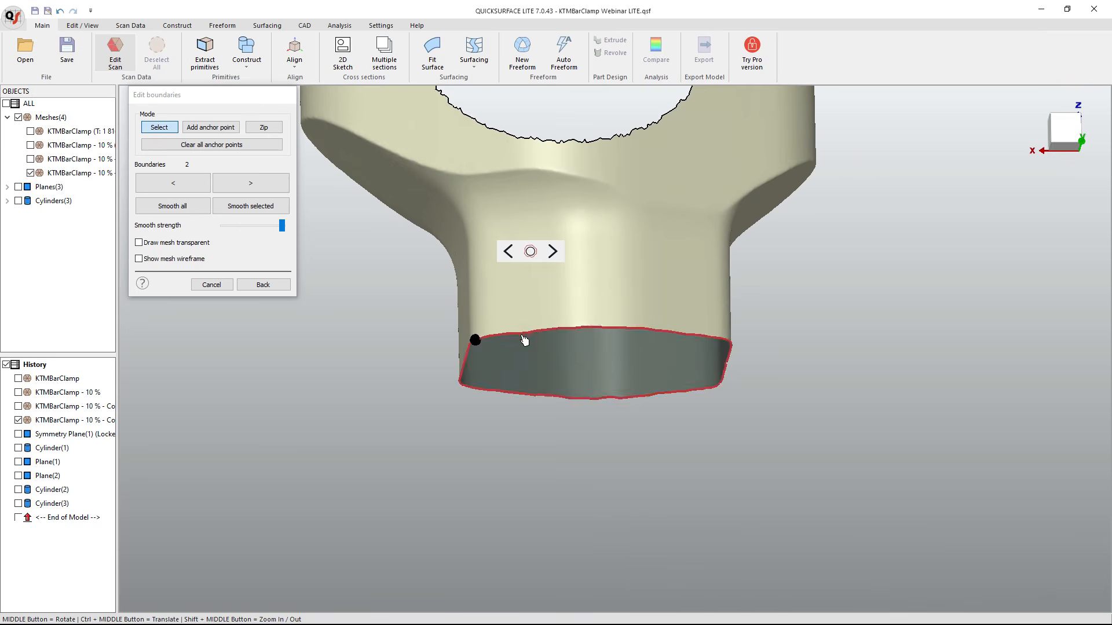
Clear all anchor points, smooth the boundary of the saddle-shaped upper opening, and finish editing the mesh.
middle_drag(513, 348, 496, 434)
middle_drag(627, 228, 677, 369)
scroll(649, 276, down, 3)
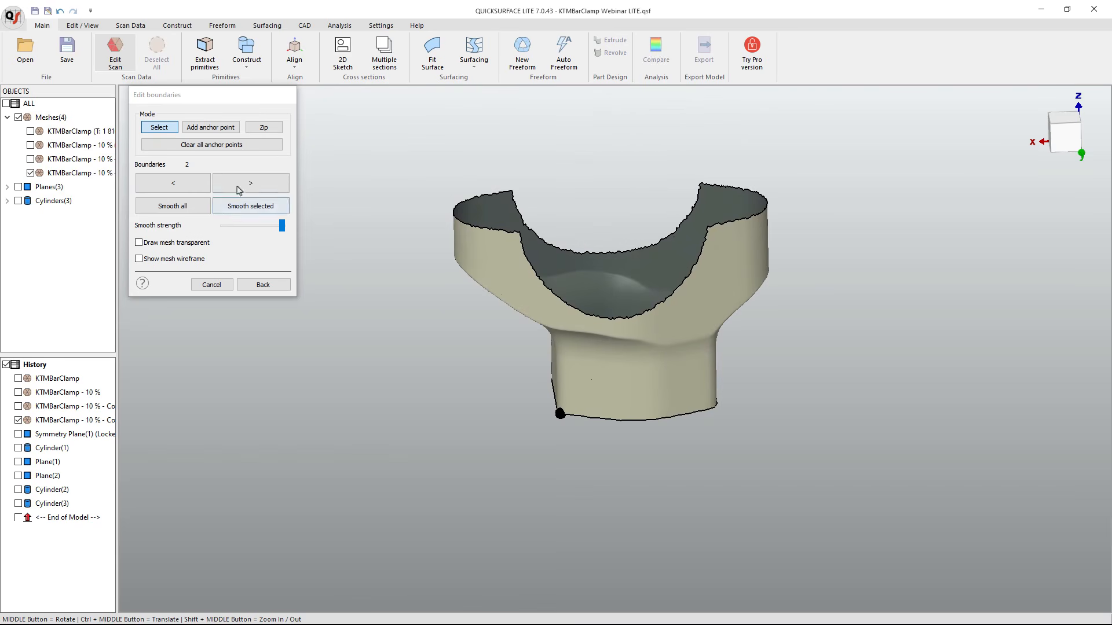
click(235, 146)
click(620, 317)
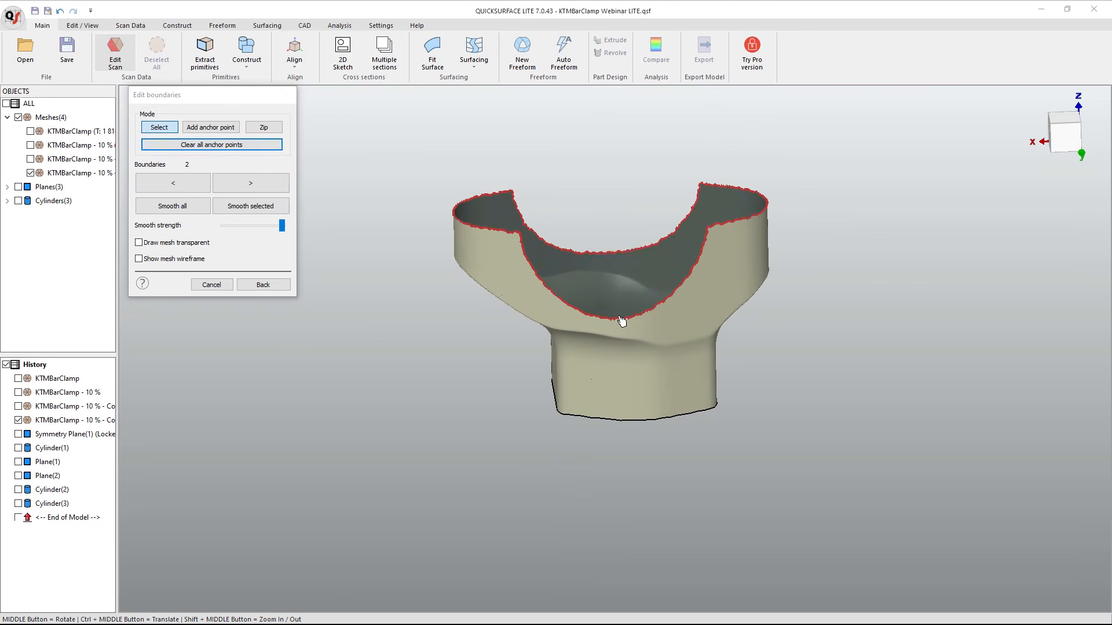
click(618, 259)
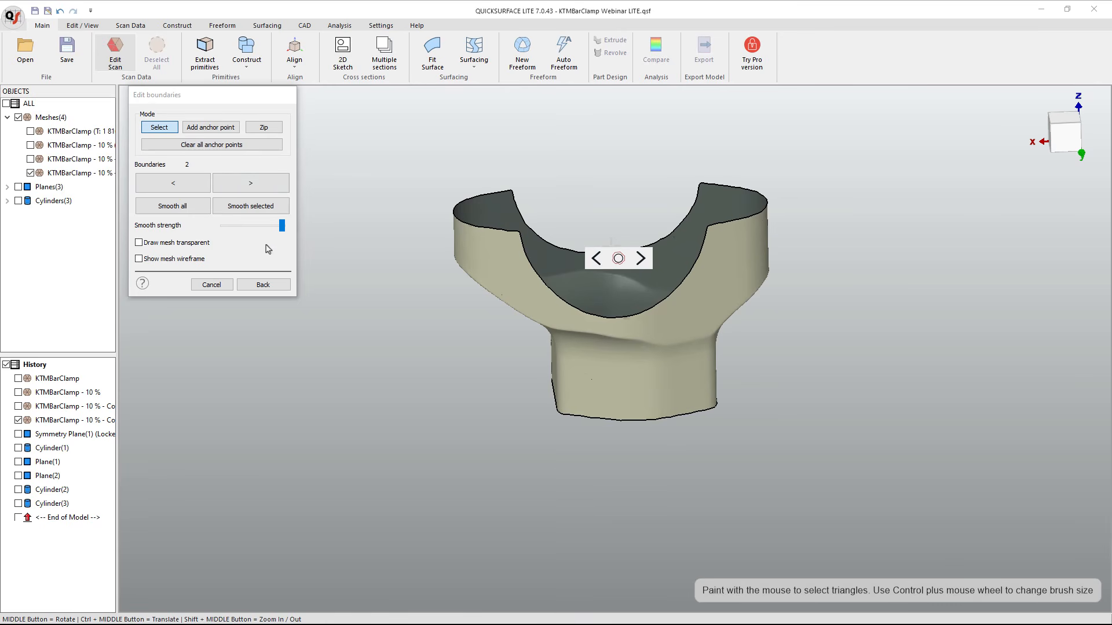
click(271, 284)
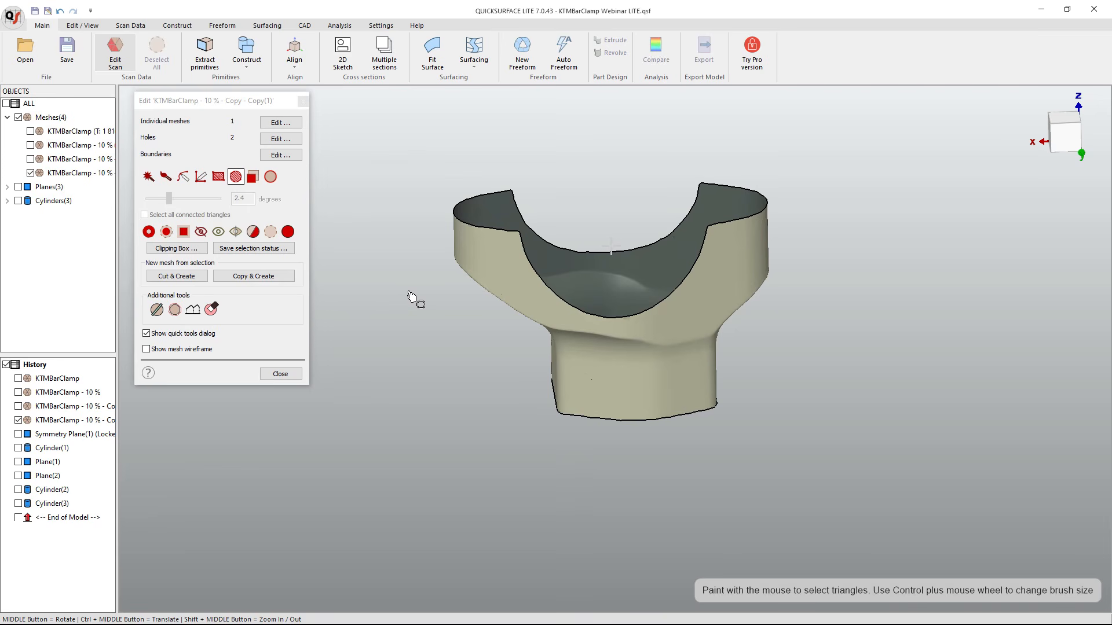
click(281, 374)
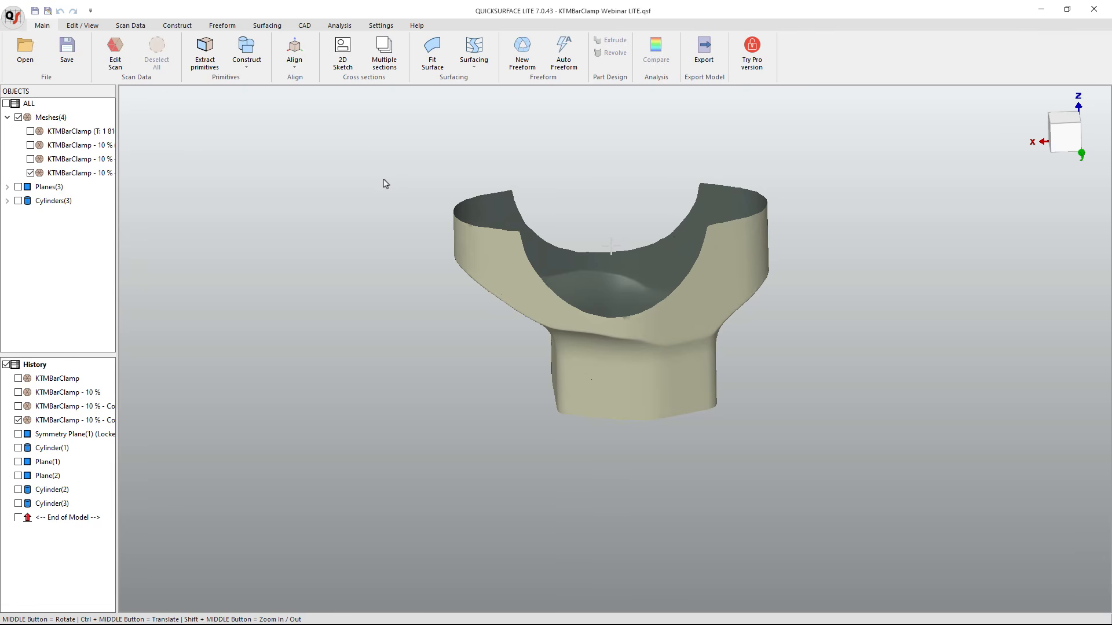
Start an Auto Freeform surface on the cleaned KTMBarClamp mesh.
middle_drag(628, 395, 655, 299)
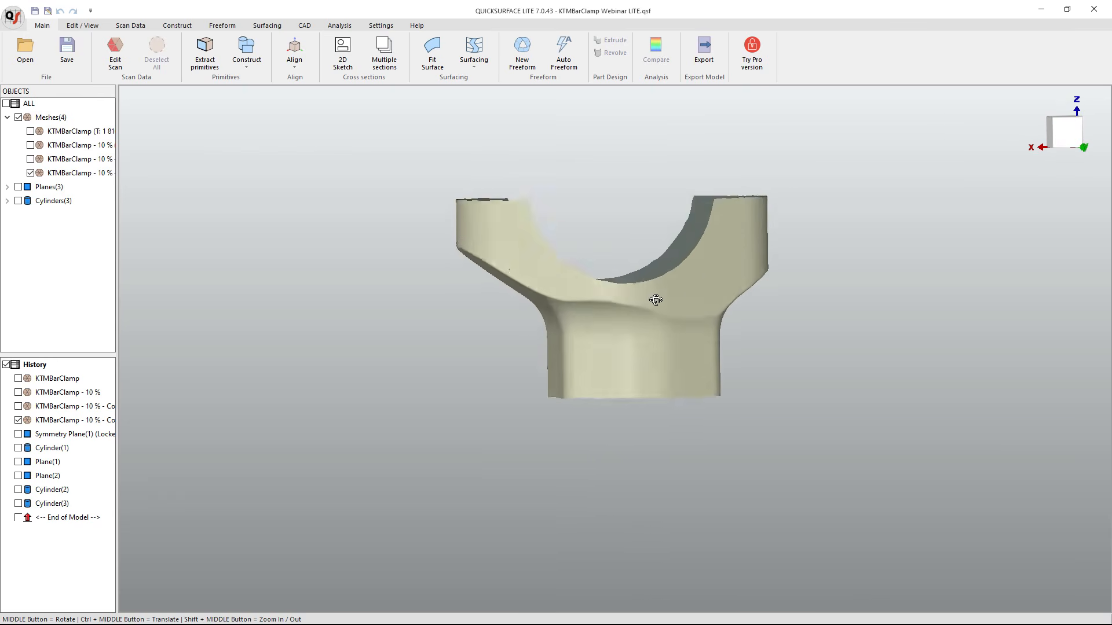
click(564, 58)
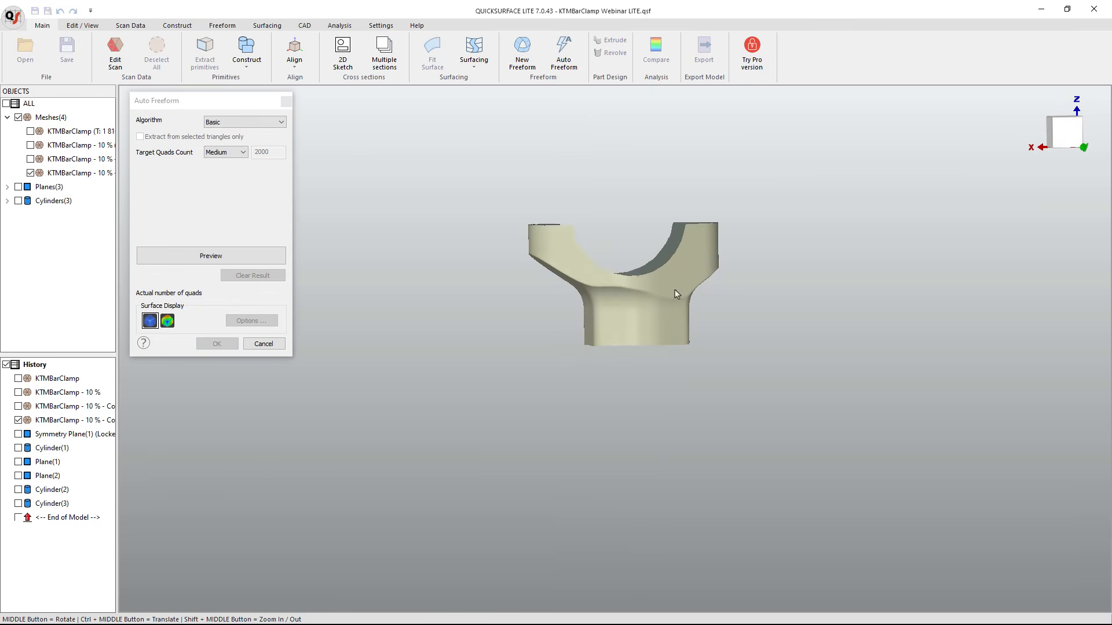
scroll(650, 280, up, 4)
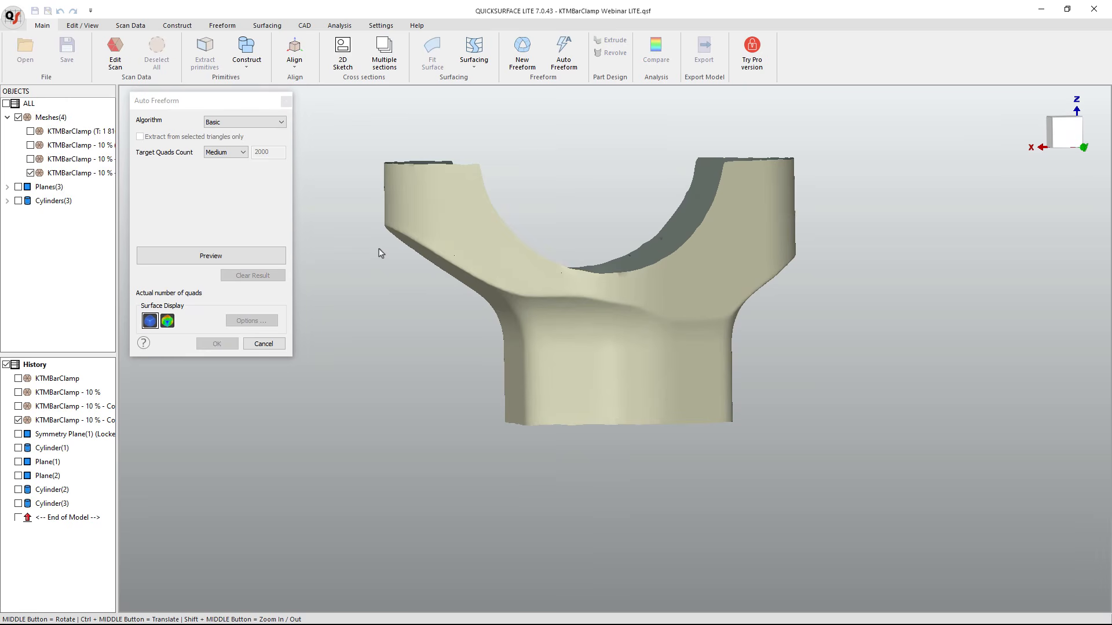
Try to switch the Auto Freeform algorithm to Feature aligned.
click(262, 122)
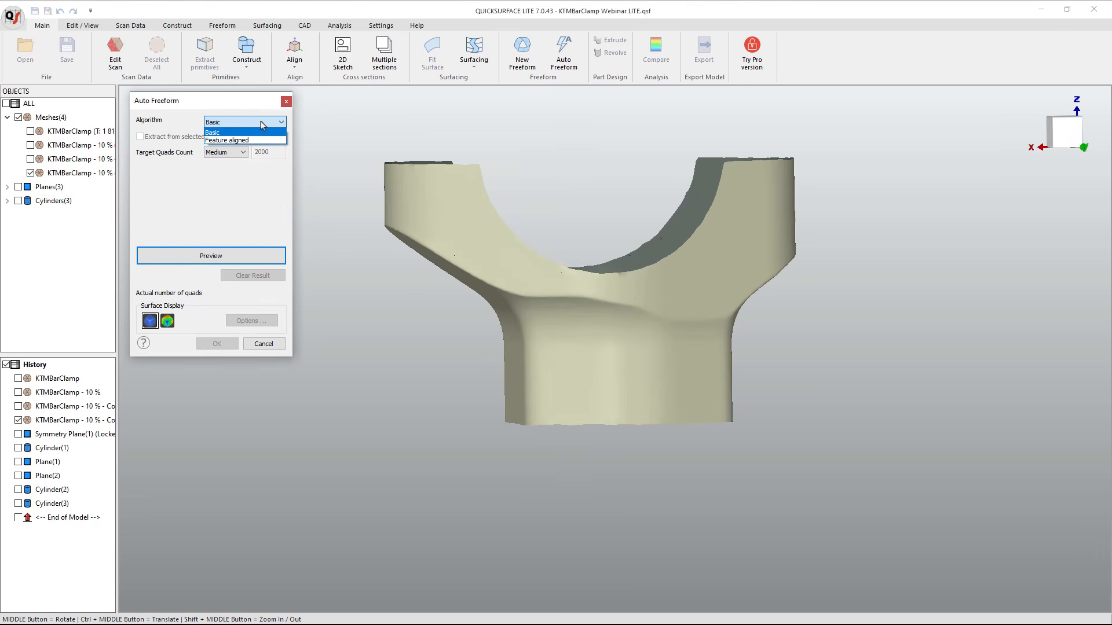
click(249, 141)
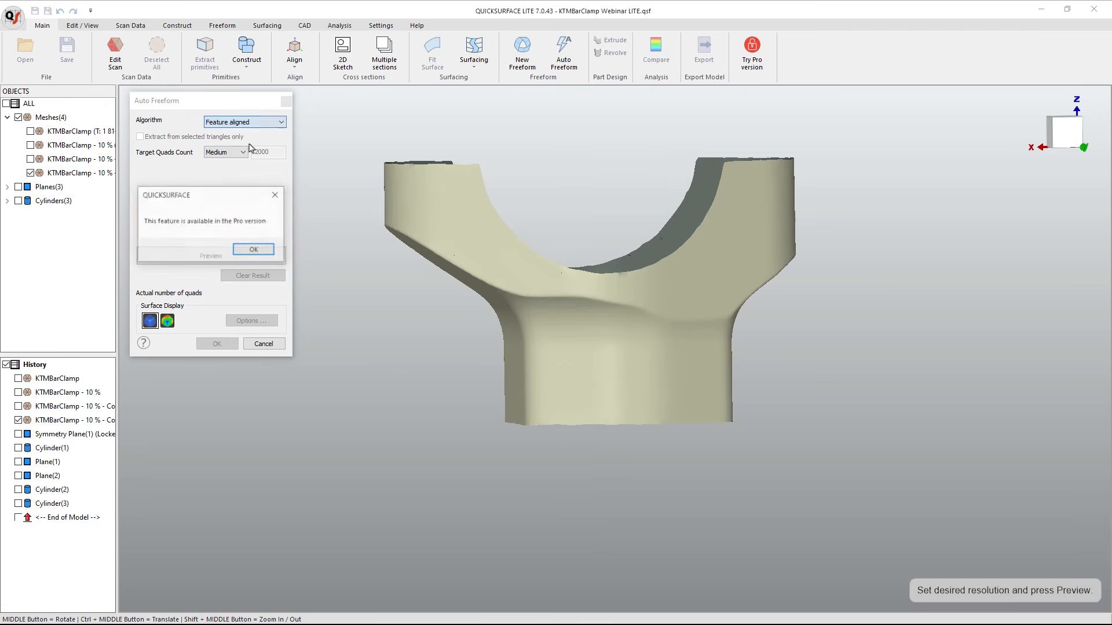
click(254, 250)
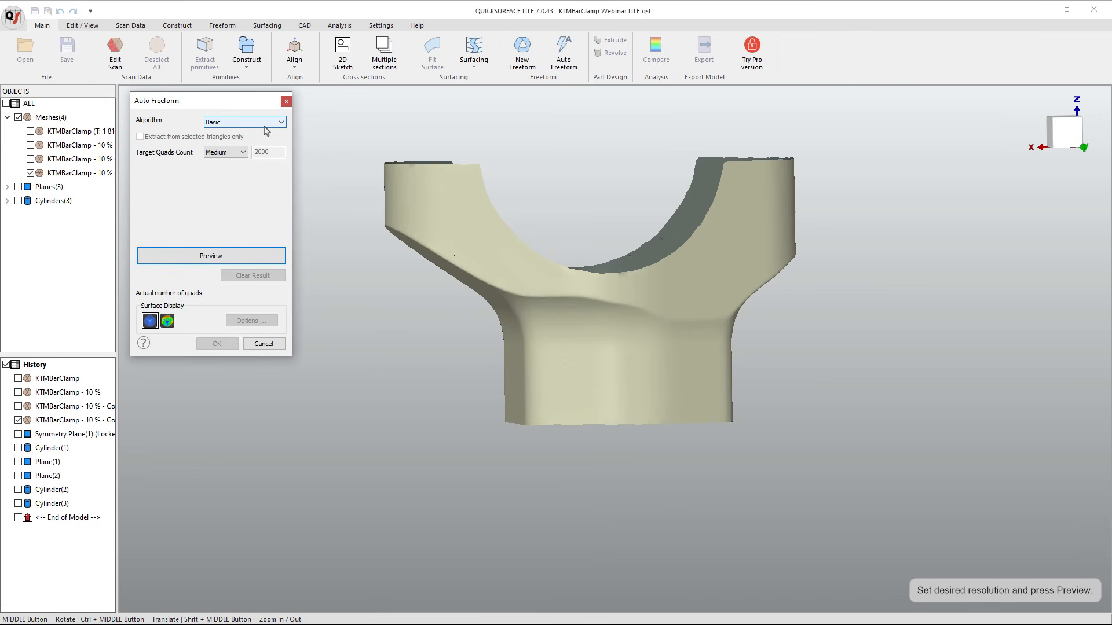
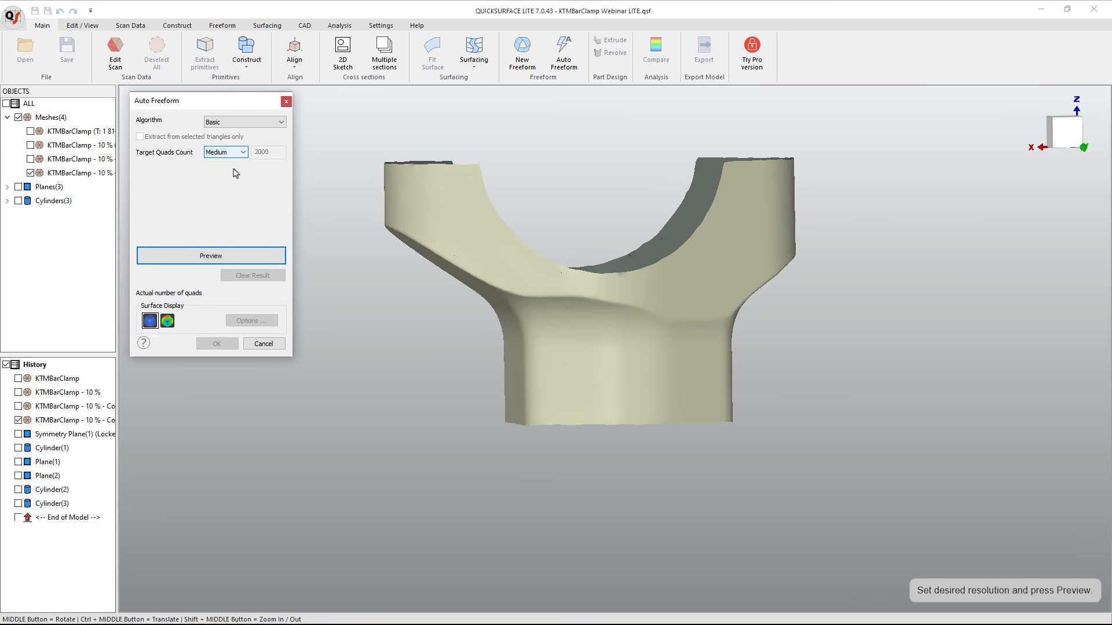
Preview the Auto Freeform surface with a Low target quads count of 1000 and inspect its fit at the arm's upper edge.
click(240, 153)
click(237, 169)
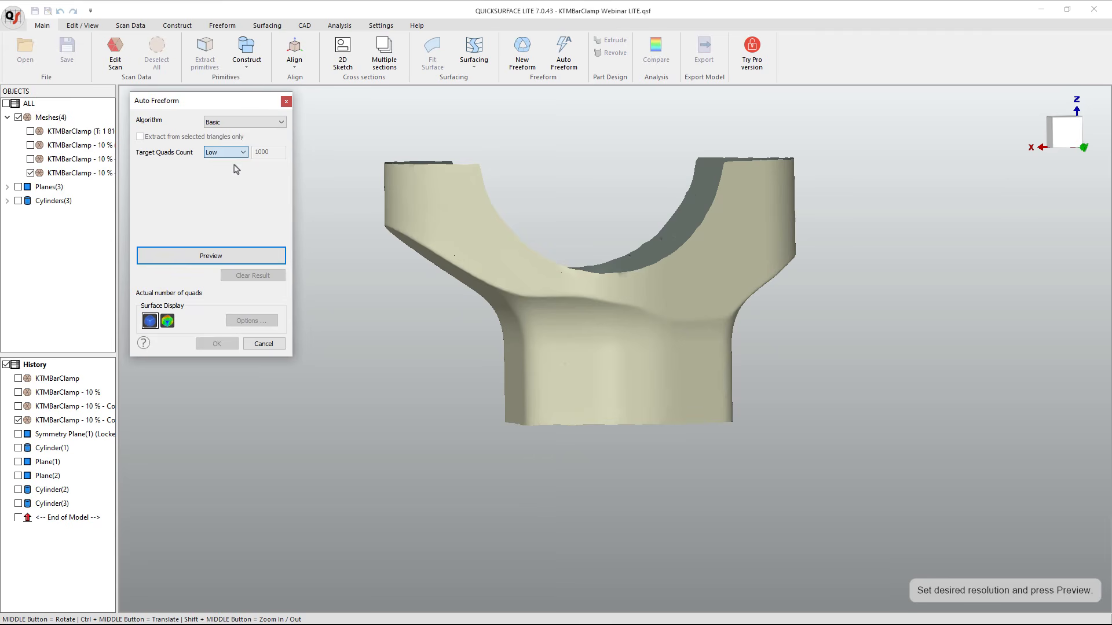
click(220, 256)
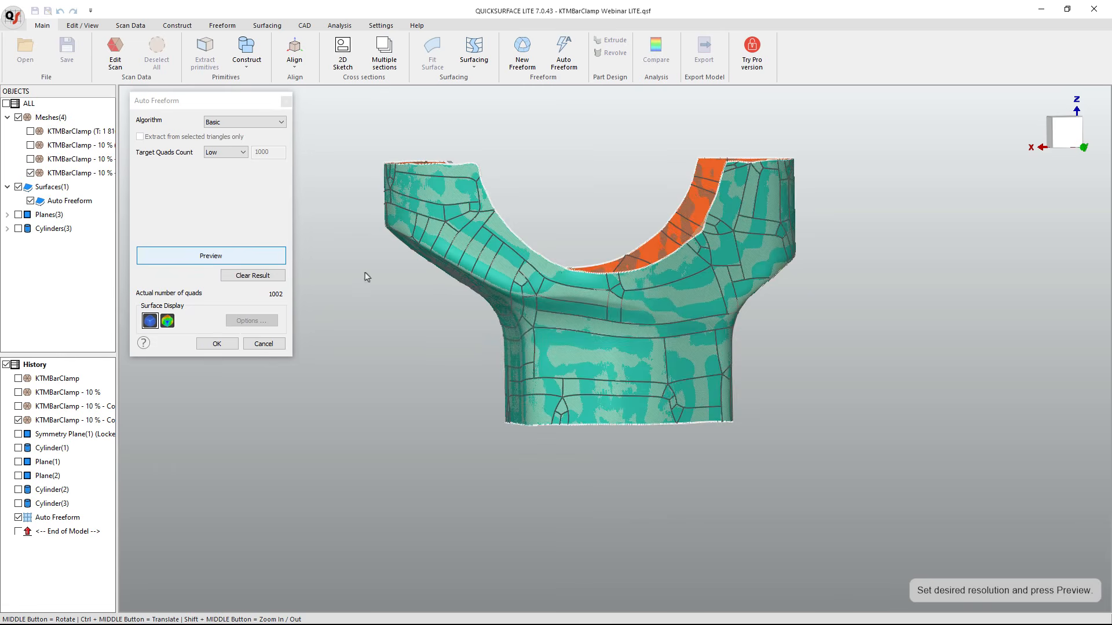
middle_drag(547, 312, 703, 387)
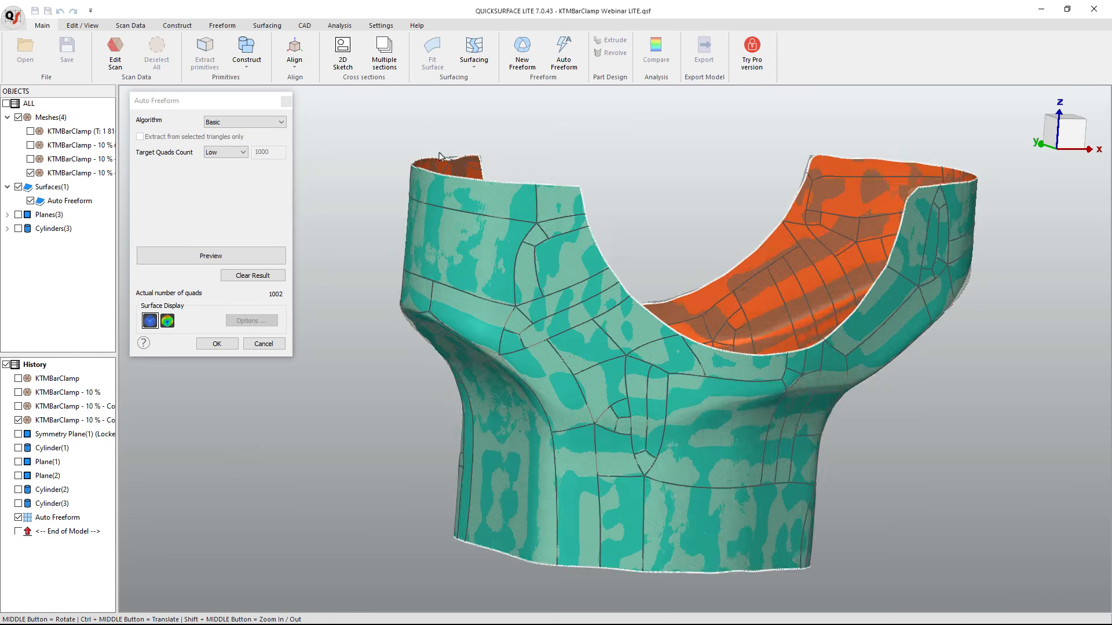
scroll(447, 156, up, 5)
scroll(468, 180, down, 5)
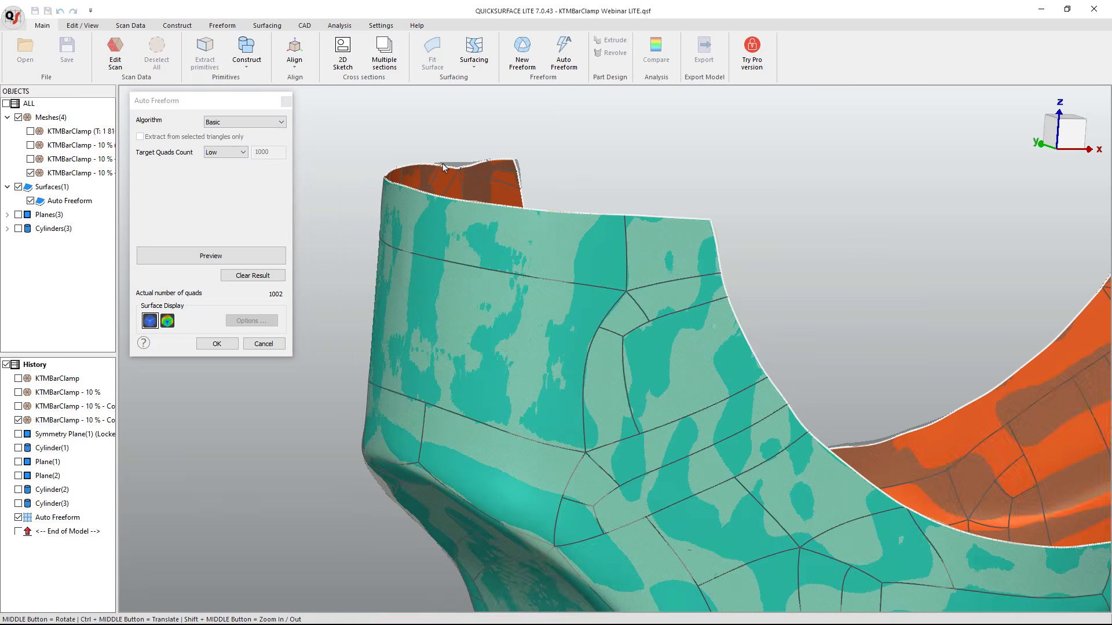
Preview the Auto Freeform surface with a Medium target quads count of 2000 and inspect it around the saddle opening.
click(240, 153)
click(226, 171)
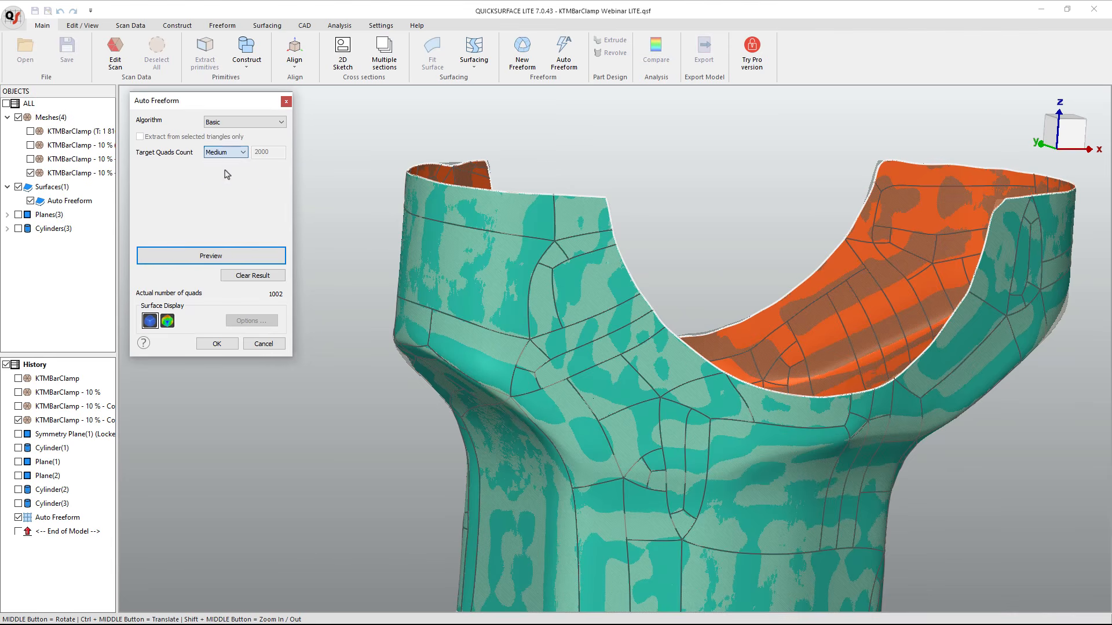
click(224, 258)
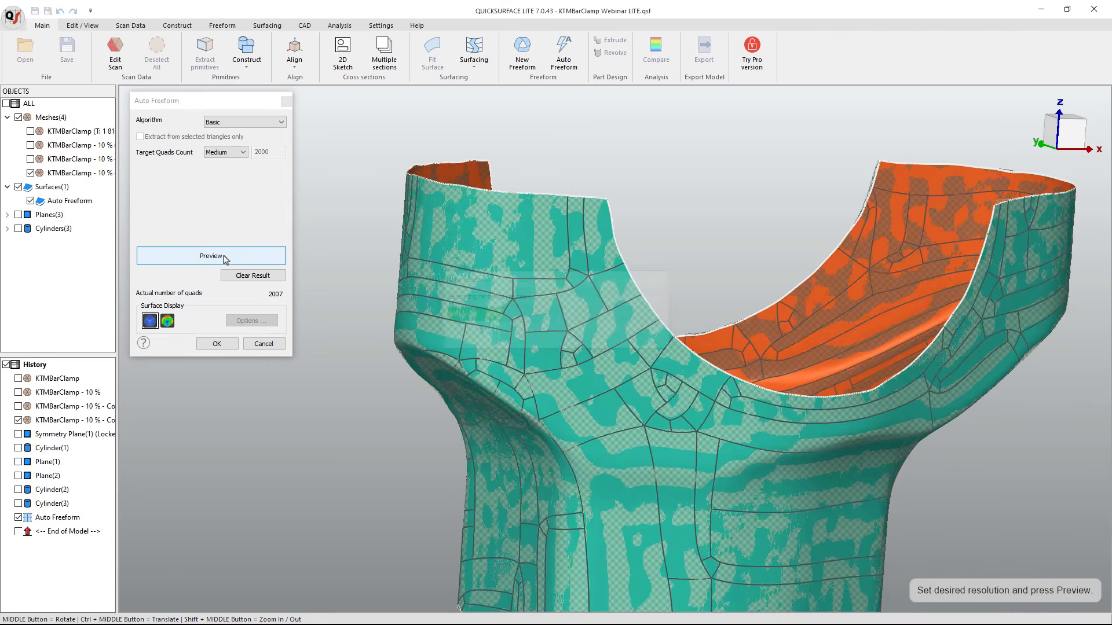
middle_drag(367, 248, 563, 231)
Preview the Auto Freeform surface with a Fine target quads count of 4000.
click(234, 157)
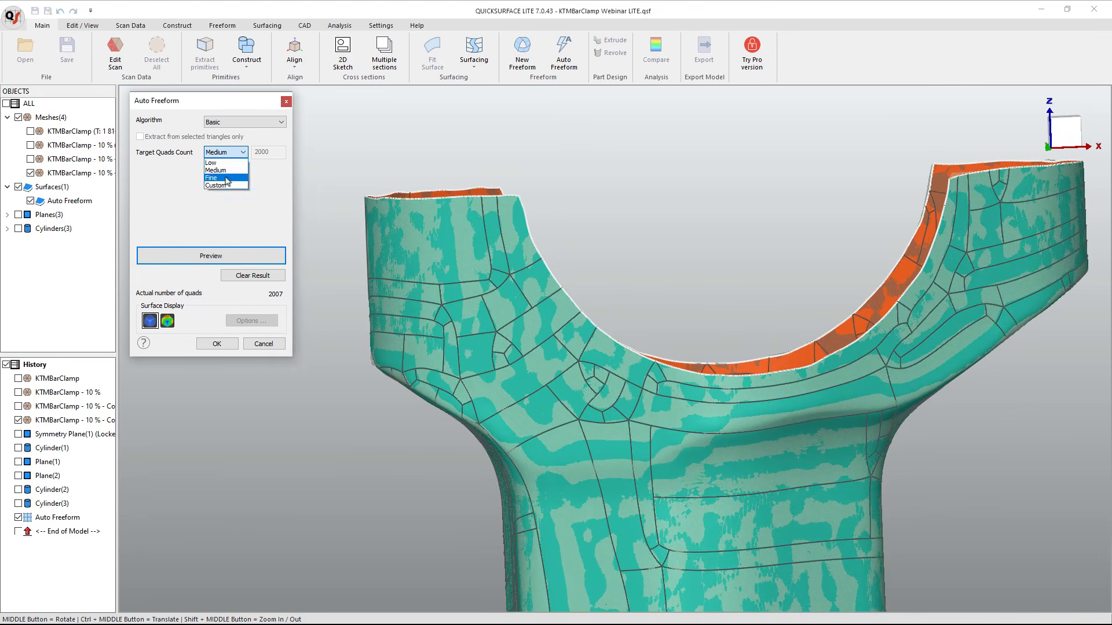
click(229, 181)
click(242, 257)
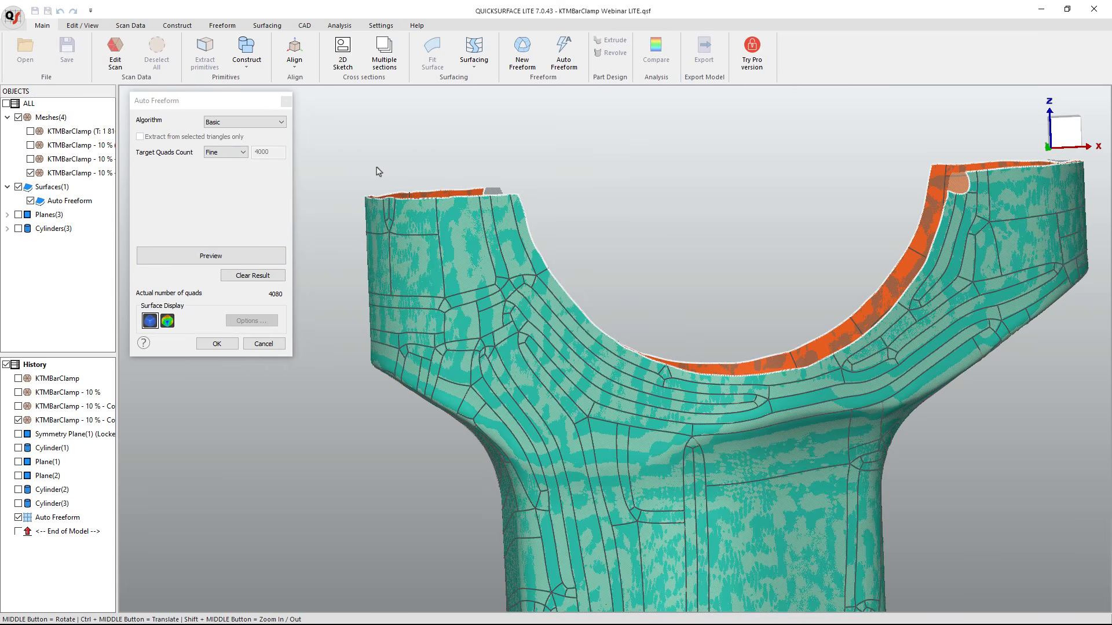
Return the target quads count to Low (1000) and preview the Auto Freeform surface again.
click(223, 152)
click(220, 162)
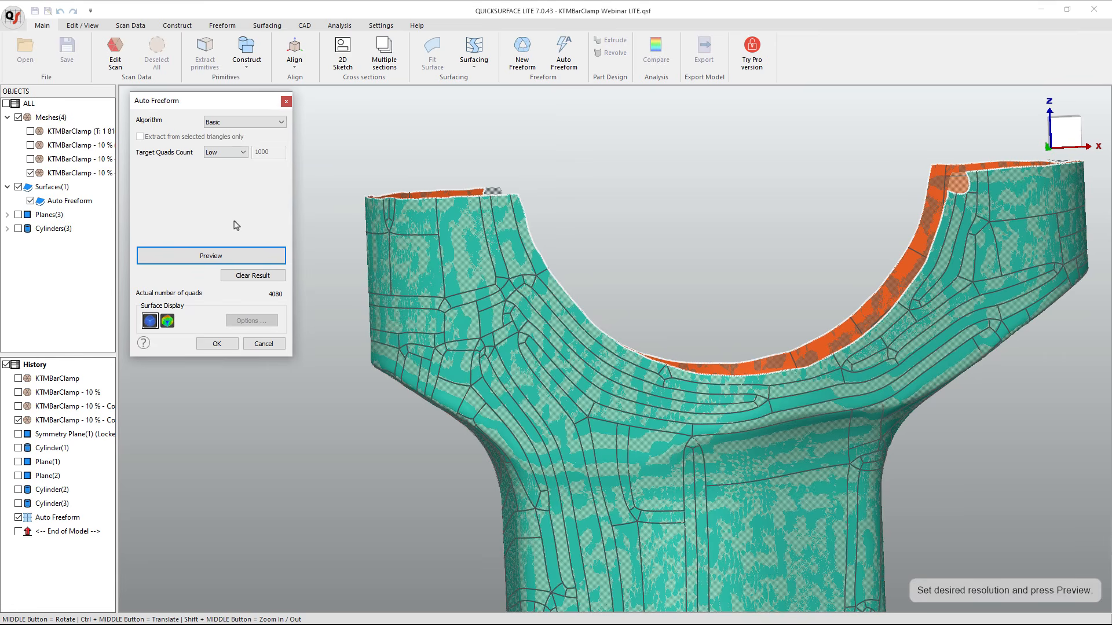
click(242, 256)
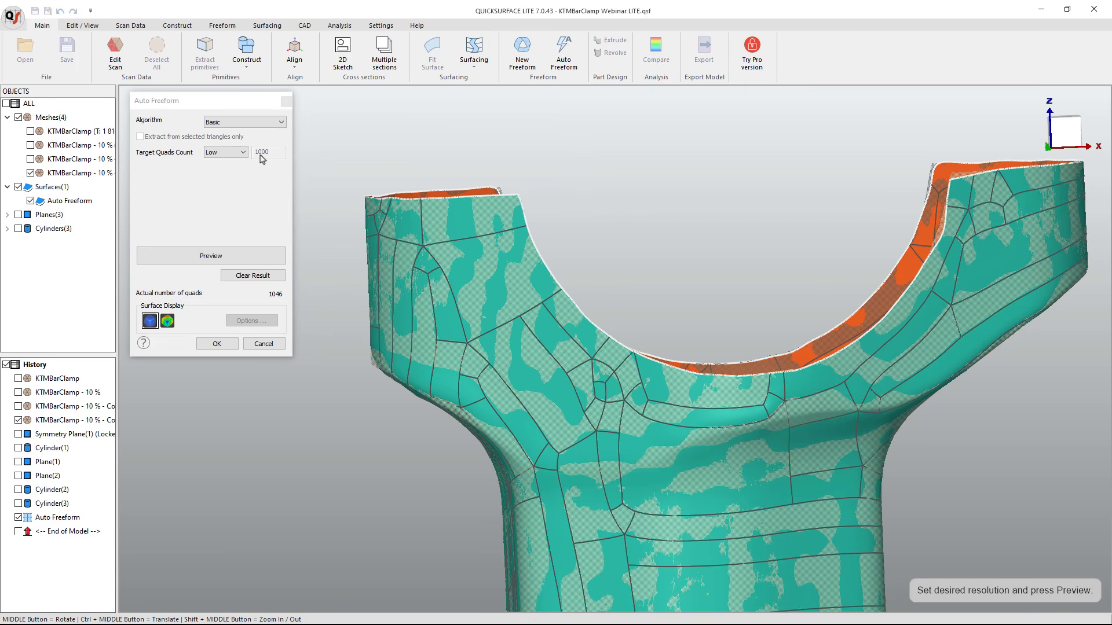
Display the preview surface as a deviation colour map and examine the deviations around the arms and neck.
click(166, 321)
scroll(415, 218, down, 4)
middle_drag(631, 348, 435, 297)
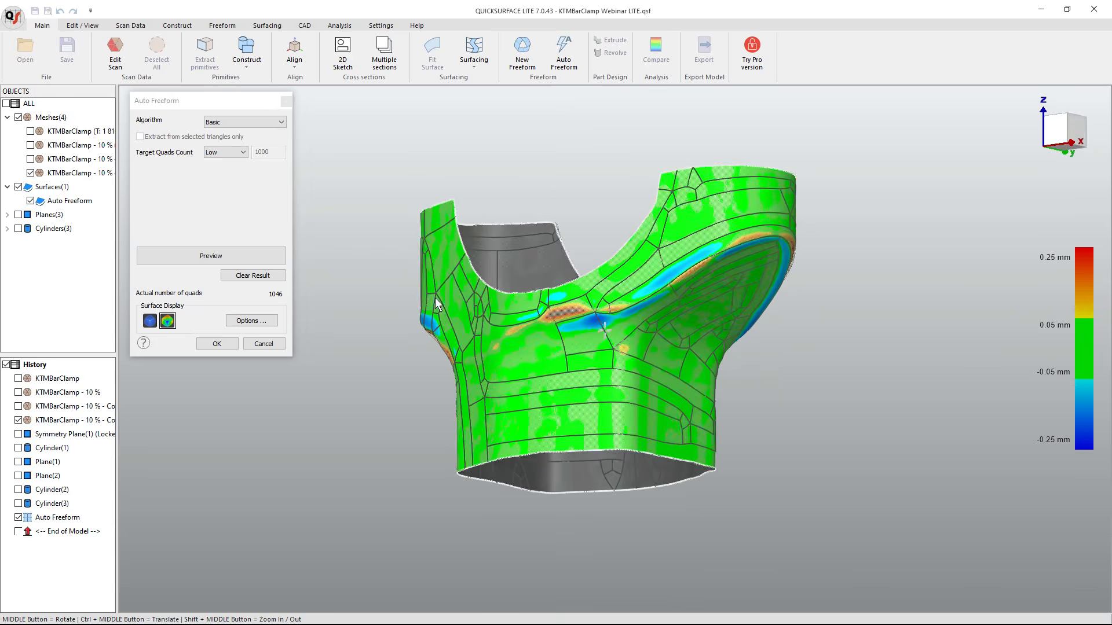
middle_drag(677, 267, 624, 269)
scroll(624, 269, down, 4)
Set the target quads count to Medium (2000) and regenerate the Auto Freeform preview with the deviation map shown.
click(241, 154)
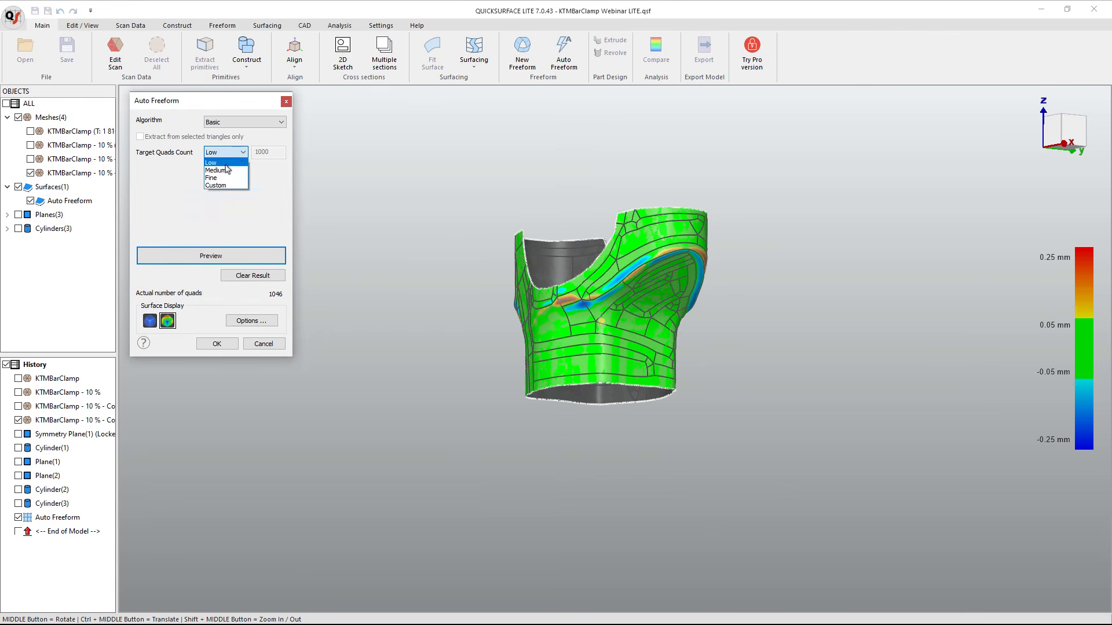
click(226, 176)
click(233, 259)
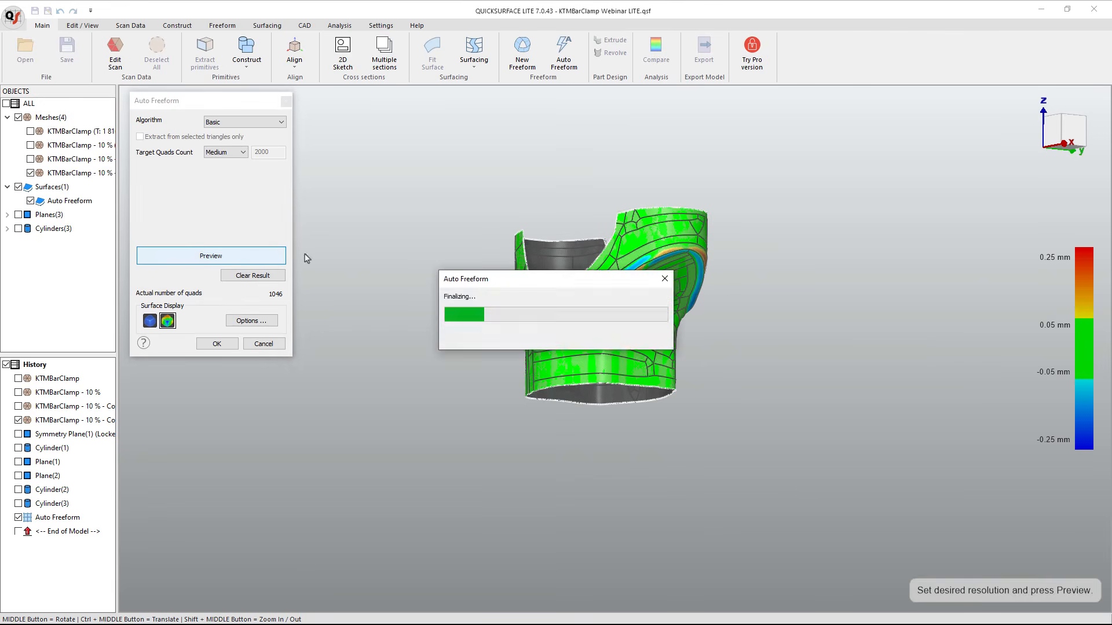
Preview the Auto Freeform surface once more with the Fine (4000) target quads count and examine the deviation map around the arms.
middle_drag(672, 265, 402, 263)
middle_drag(718, 297, 643, 300)
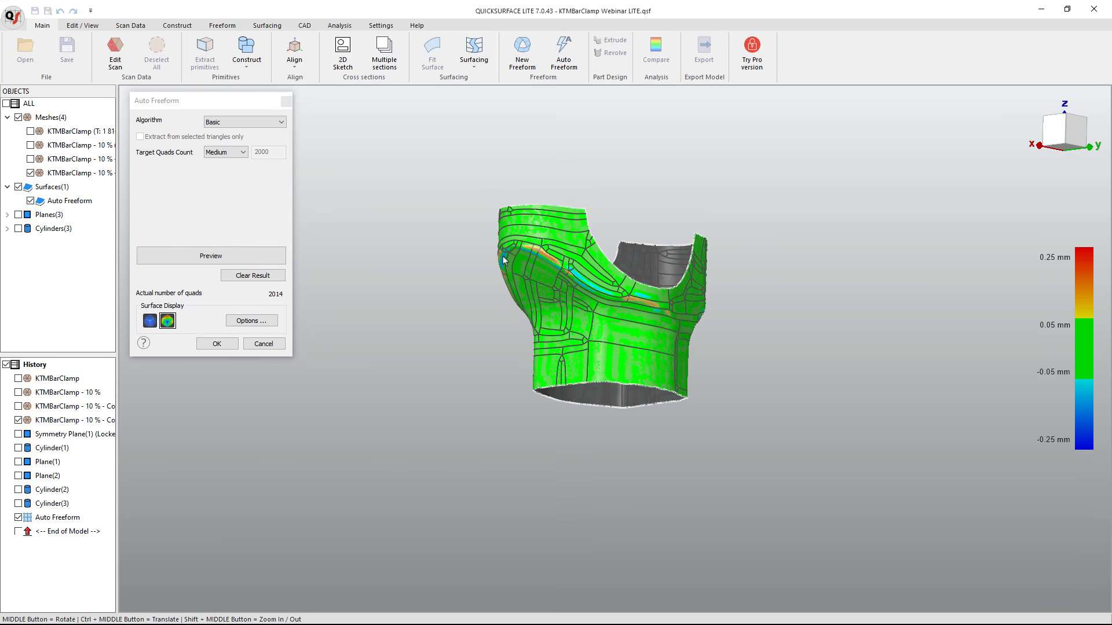
middle_drag(505, 265, 839, 315)
click(225, 152)
click(215, 178)
click(231, 255)
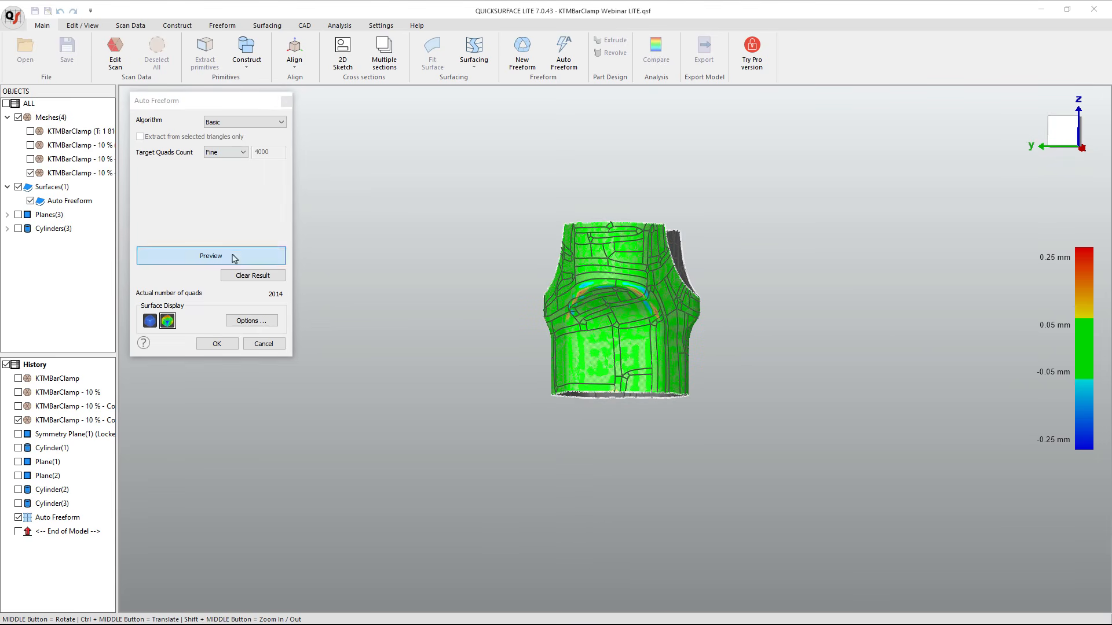
middle_drag(693, 374, 590, 331)
scroll(689, 307, up, 4)
scroll(659, 304, up, 2)
scroll(564, 376, down, 1)
scroll(564, 376, down, 2)
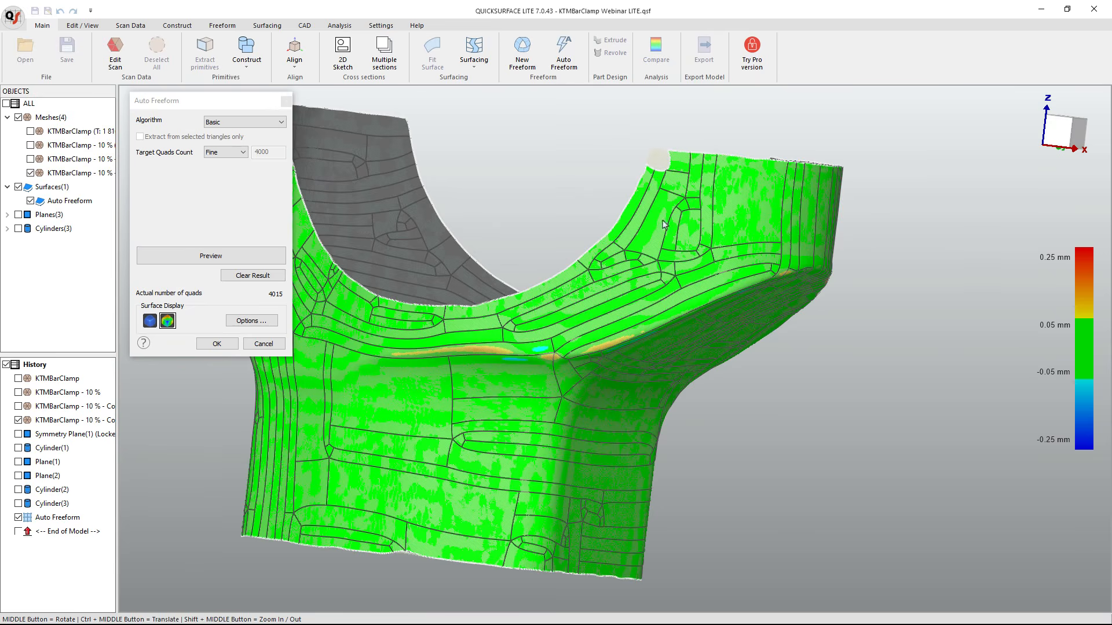
Set the target quads count back to Medium (2000), regenerate the preview and accept the Auto Freeform surface.
click(242, 154)
click(226, 171)
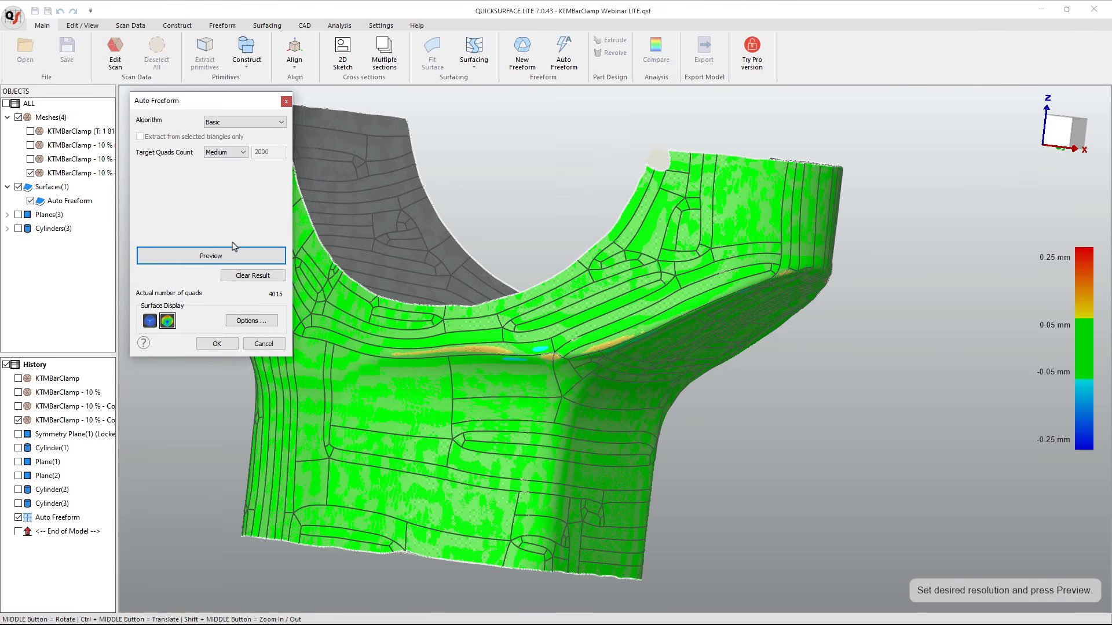
click(211, 255)
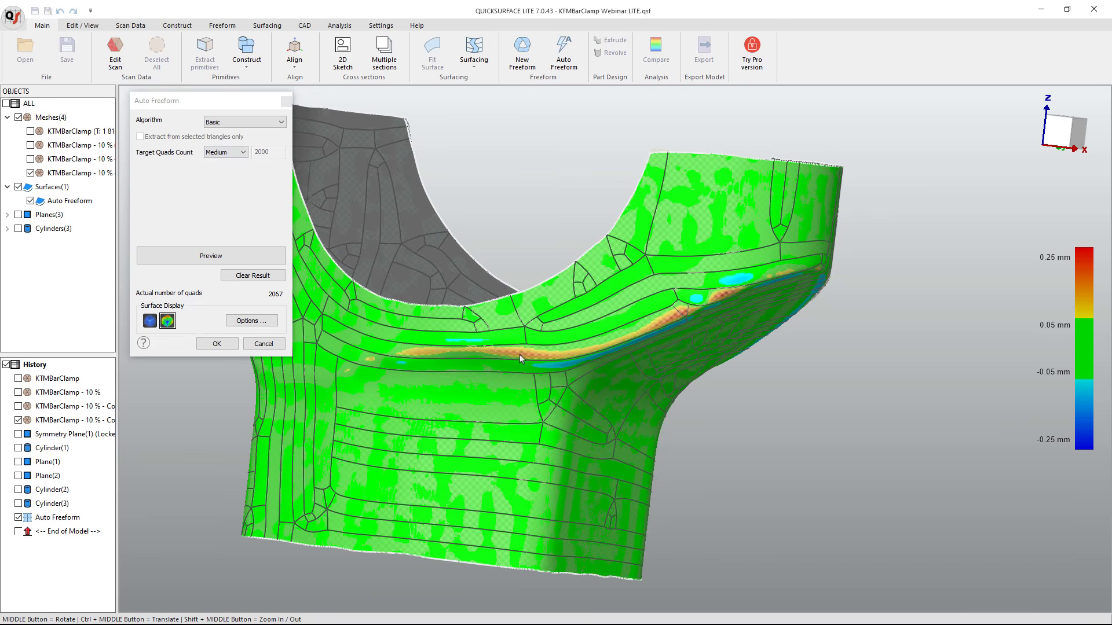
click(216, 345)
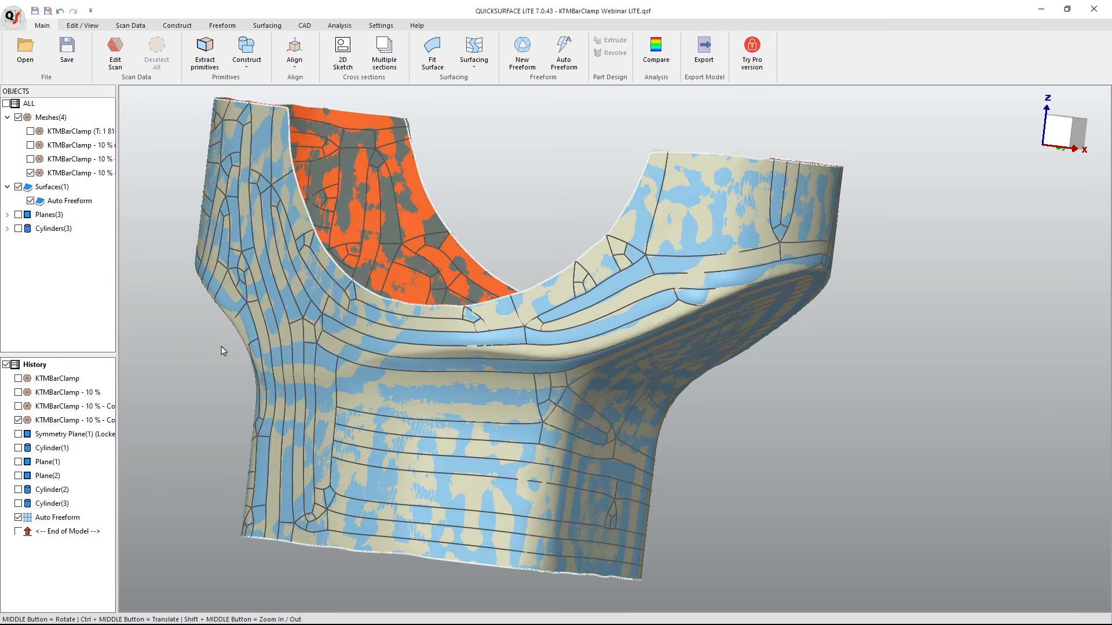
middle_drag(494, 361, 502, 318)
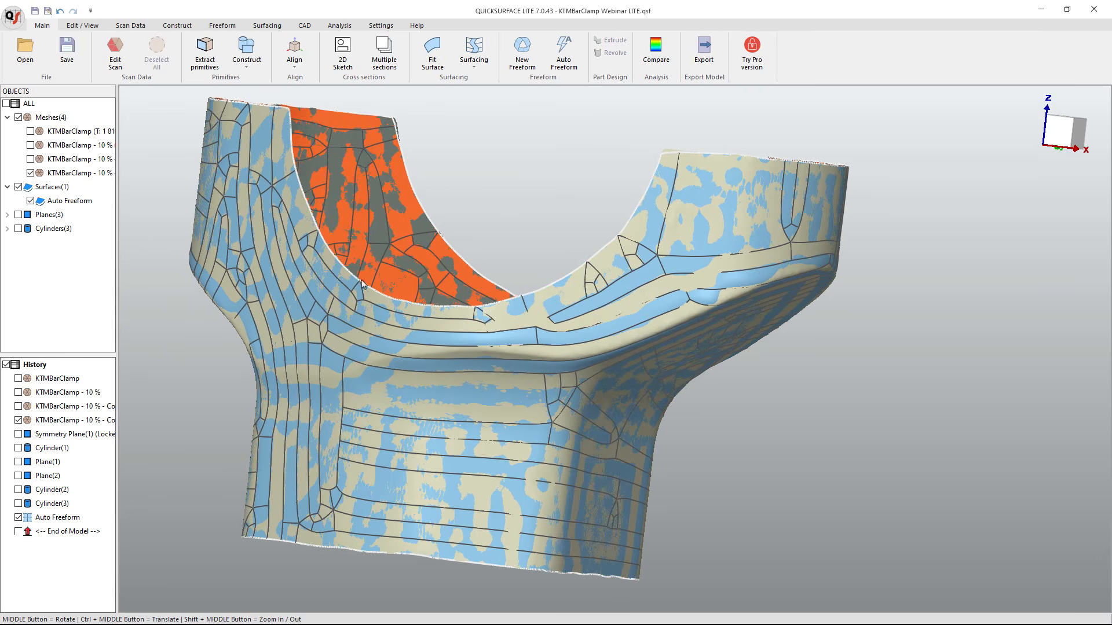
Open the Auto Freeform surface for editing and repair its irregular points.
double_click(30, 523)
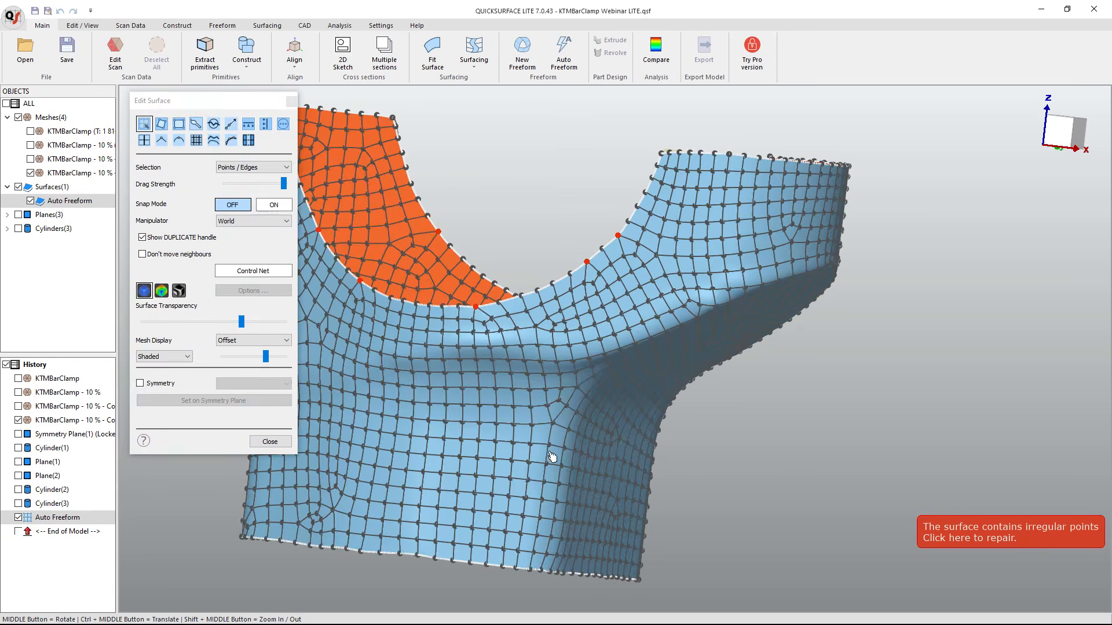
middle_drag(602, 441, 699, 419)
middle_drag(565, 383, 579, 318)
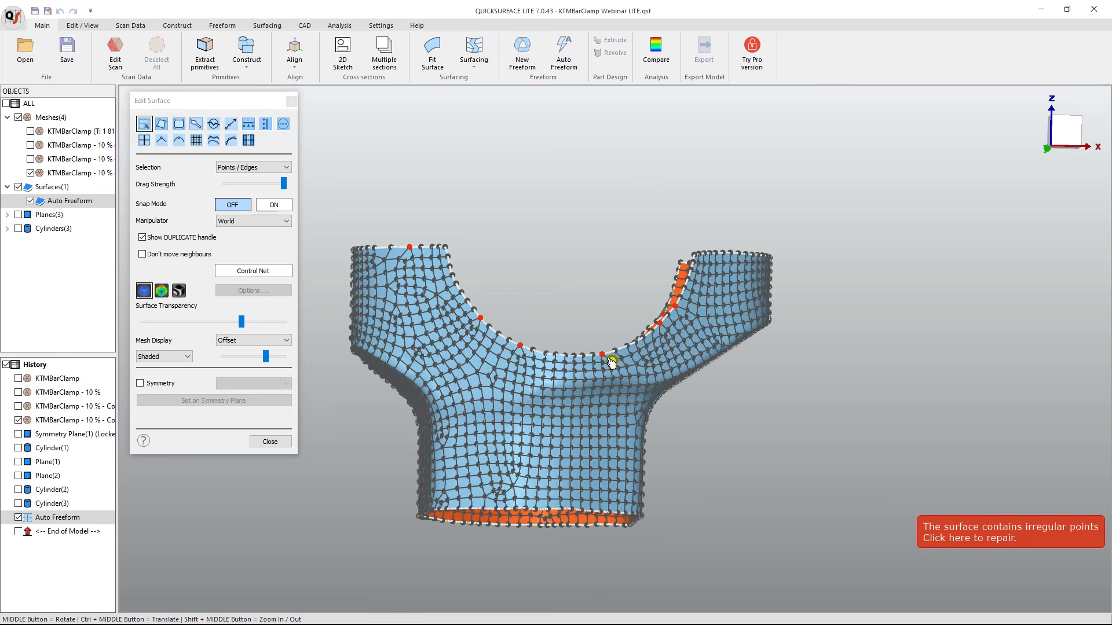
scroll(608, 359, up, 5)
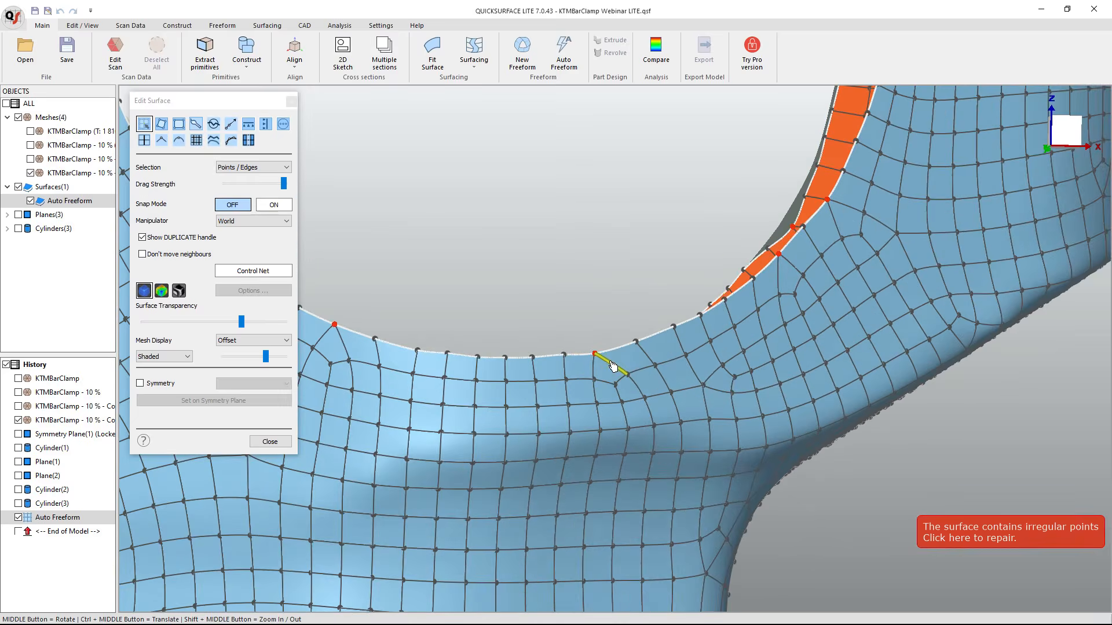
scroll(612, 366, up, 3)
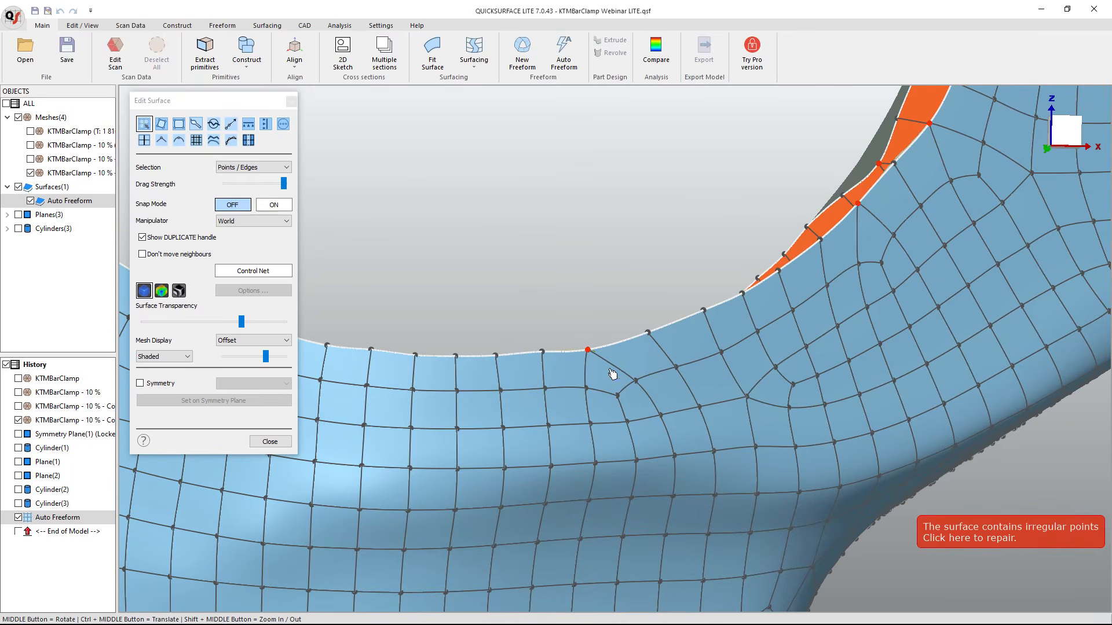
click(1001, 538)
scroll(593, 381, down, 3)
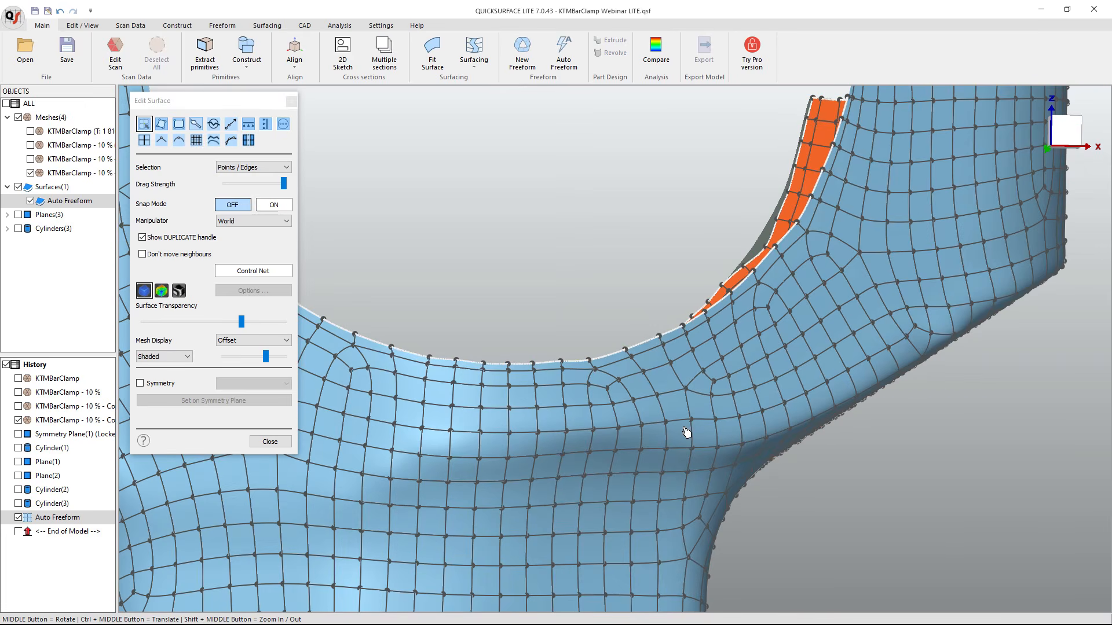
Turn Snap Mode on with Closest Point snapping and pull the stray control points on the arm's inner edge onto the mesh boundary.
middle_drag(689, 404, 1107, 365)
scroll(1078, 288, down, 2)
middle_drag(926, 316, 713, 380)
scroll(689, 325, up, 2)
scroll(689, 324, up, 2)
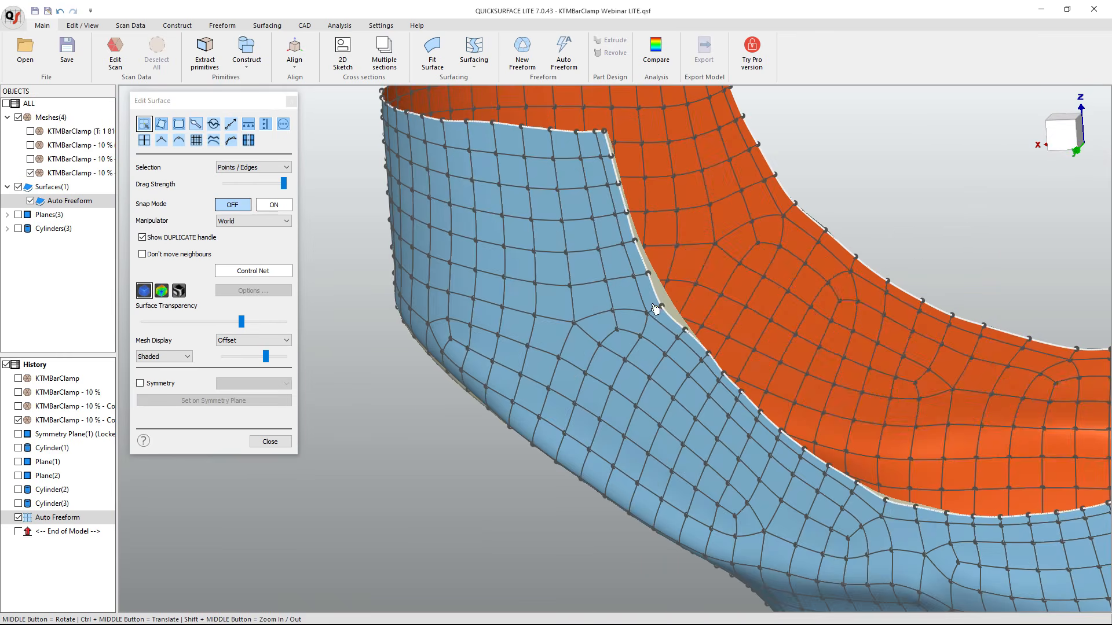
drag(666, 312, 677, 309)
click(273, 205)
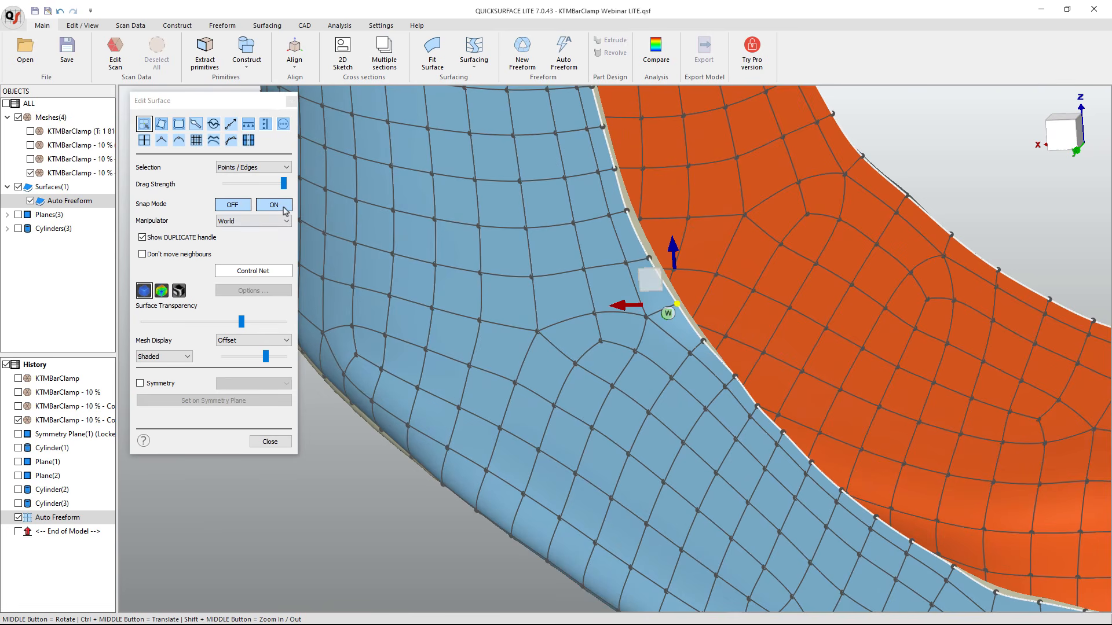
click(676, 307)
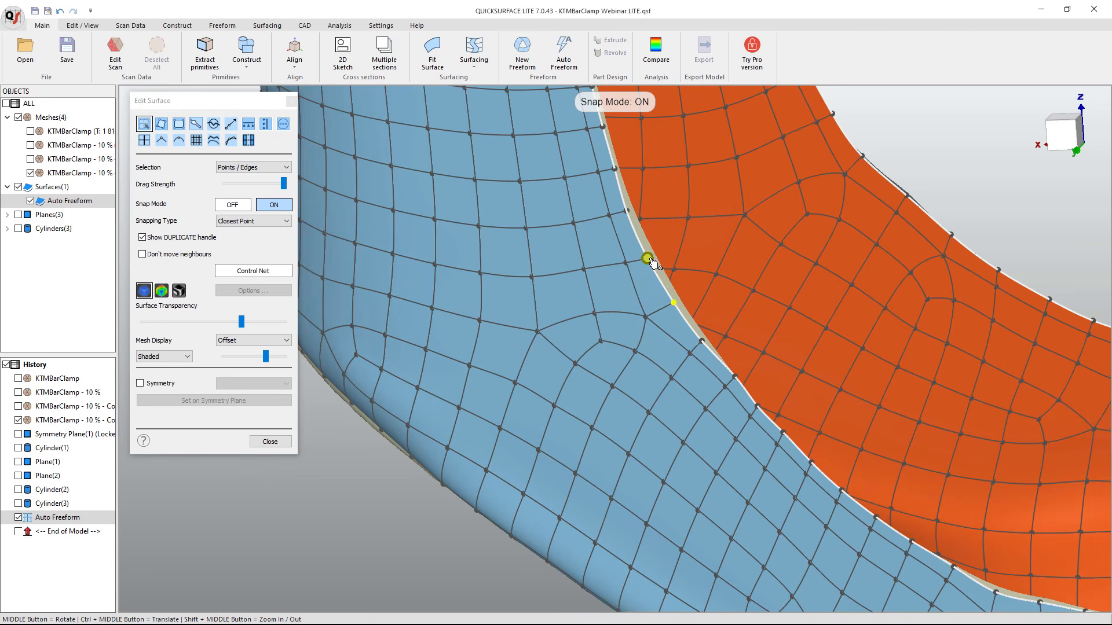
drag(655, 267, 656, 268)
scroll(655, 267, down, 3)
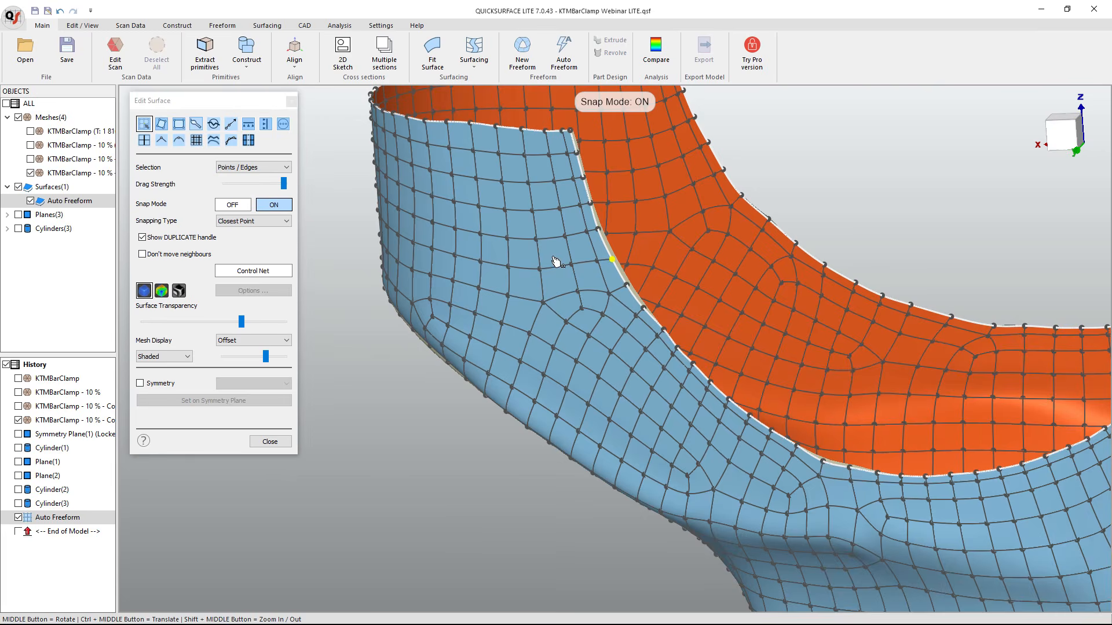
Snap a boundary control point near the bottom of the saddle opening closer to the mesh edge.
scroll(821, 460, up, 5)
scroll(828, 468, up, 3)
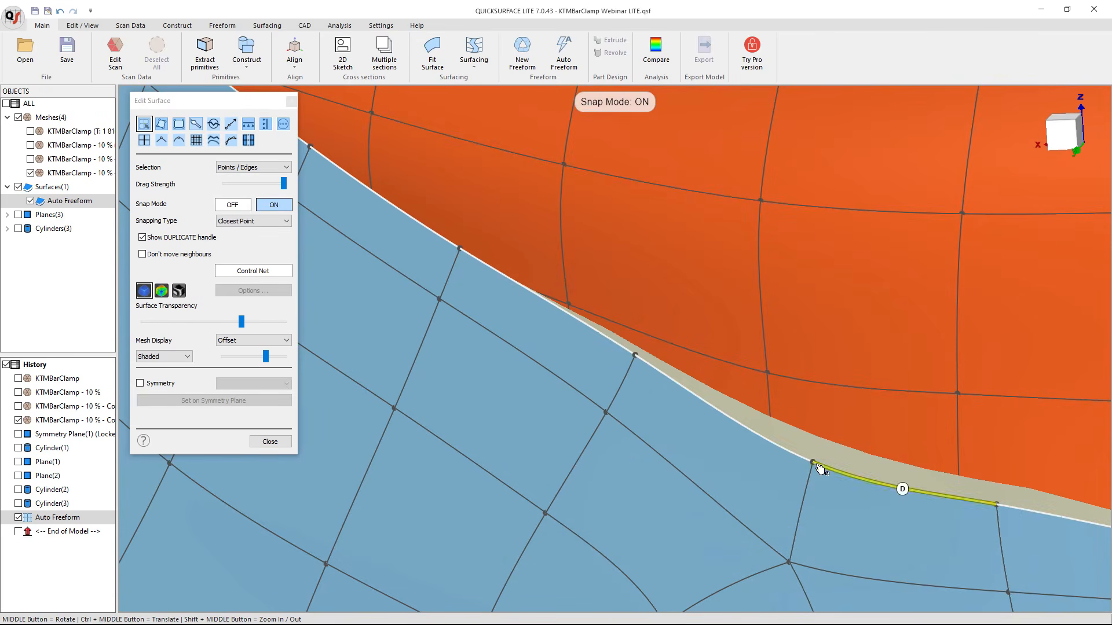
drag(814, 459, 821, 449)
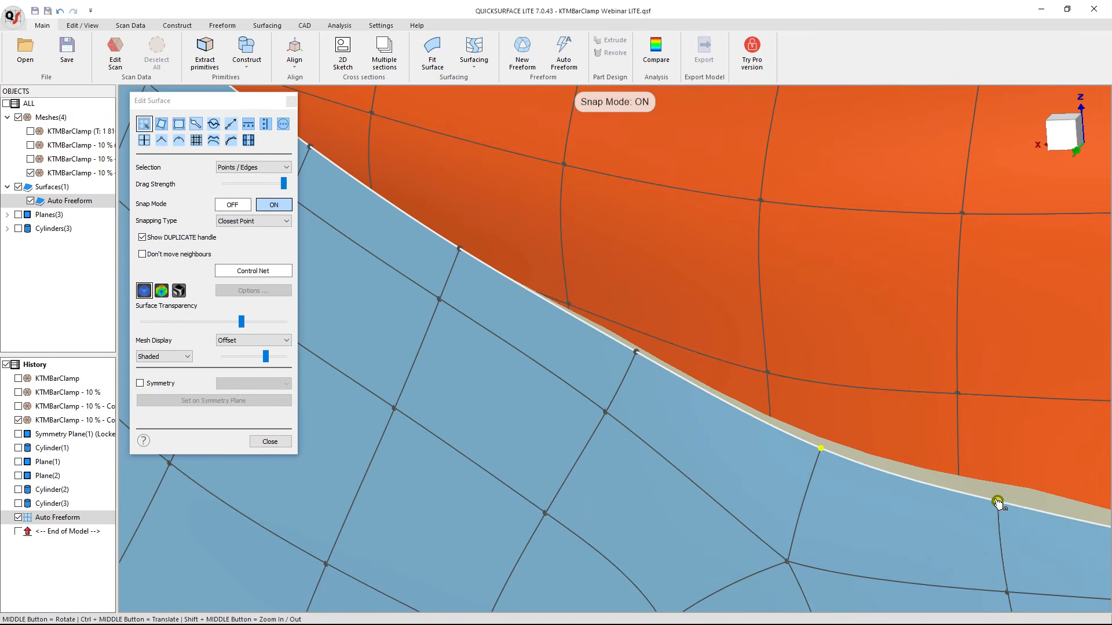
scroll(610, 401, down, 6)
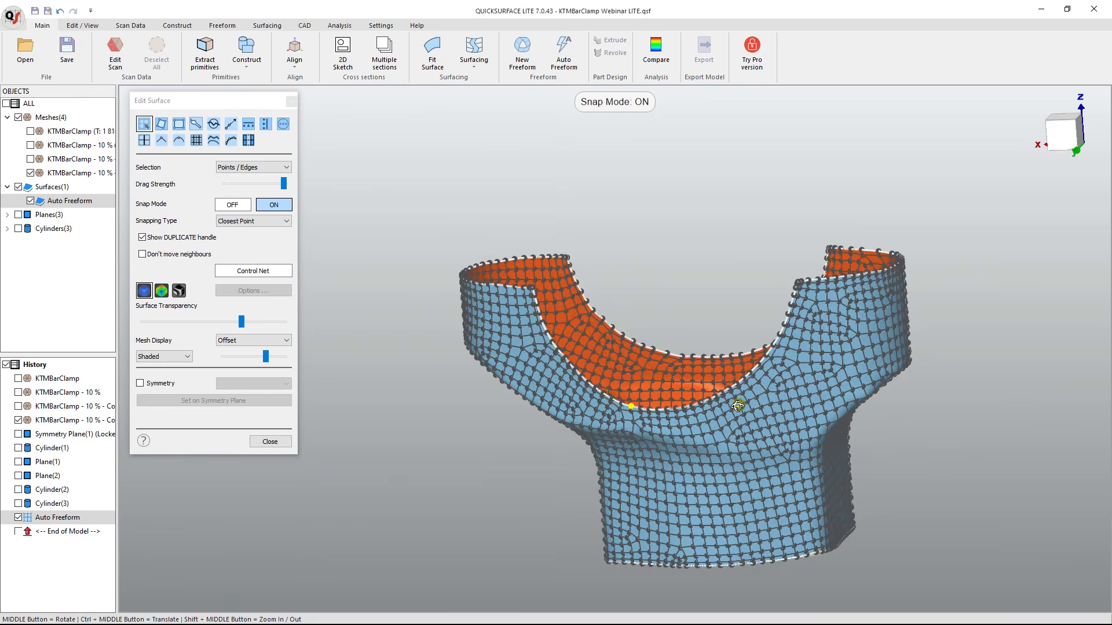
Hide the trimmed clamp mesh and show the complete 10 % copy that still includes the base and rounded rims.
middle_drag(737, 405, 782, 440)
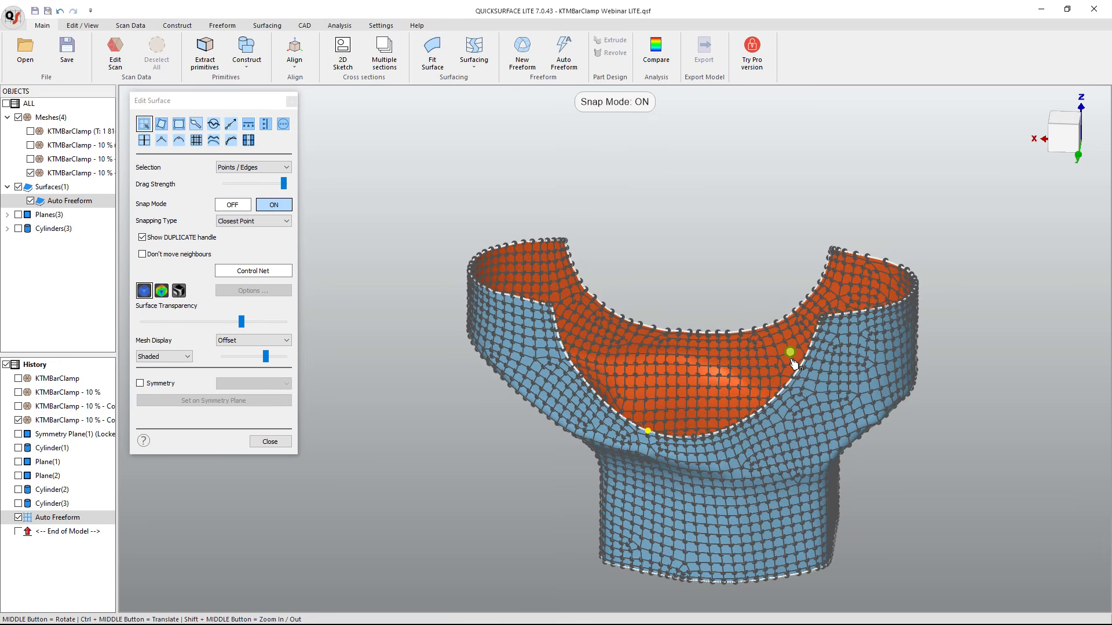
click(1064, 133)
click(31, 172)
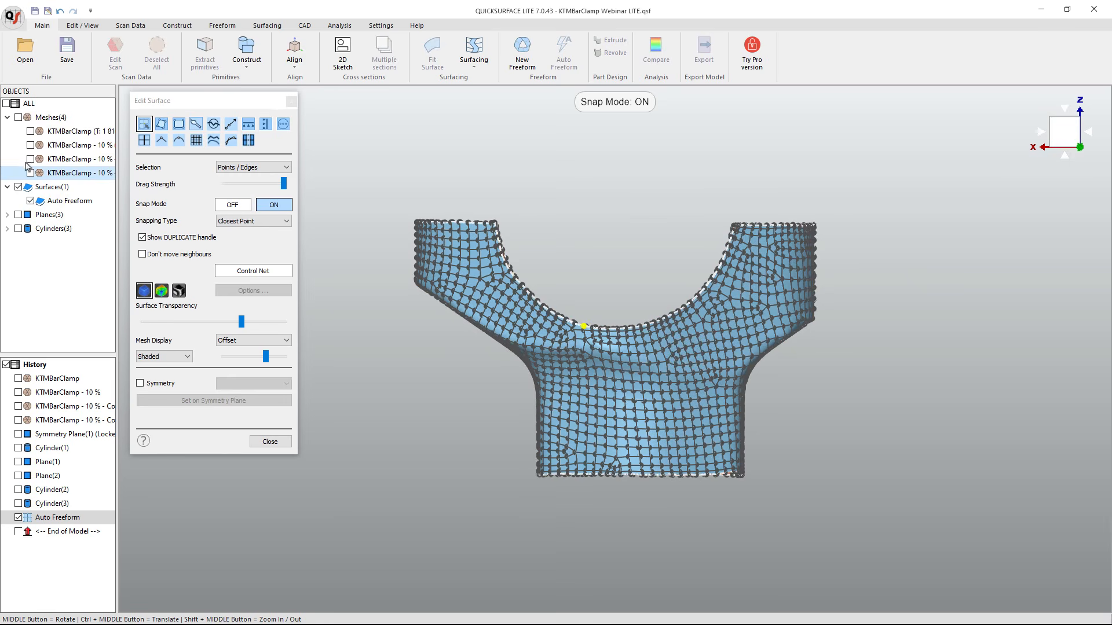
click(31, 159)
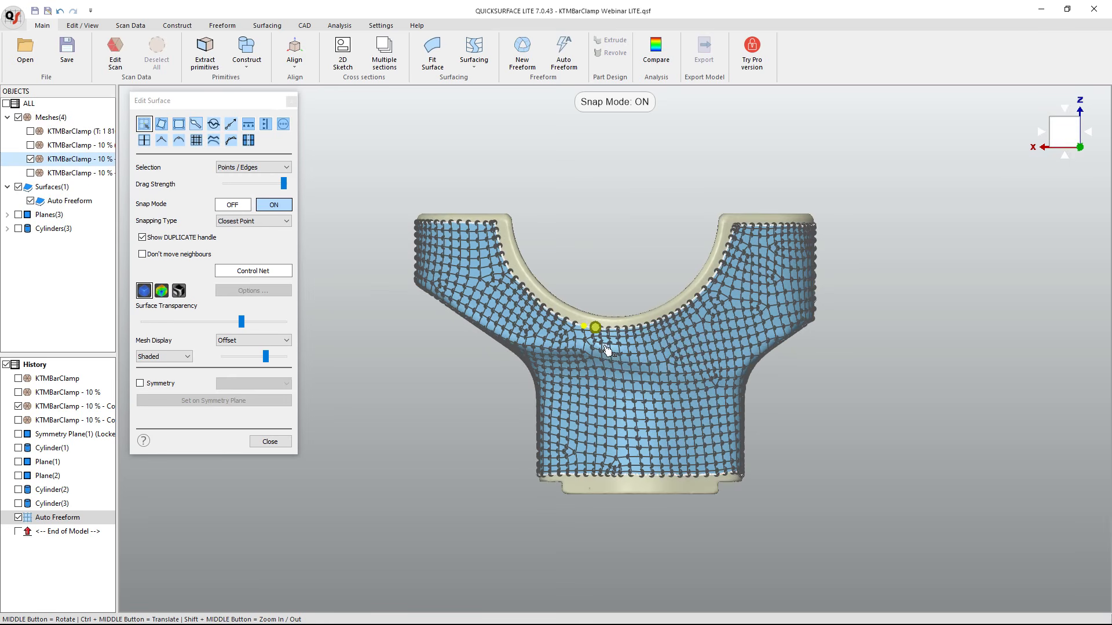
Select the surface's whole lower boundary loop, turn Snap Mode off and extend it down along Z past the clamp's base.
scroll(571, 492, up, 3)
scroll(570, 492, up, 4)
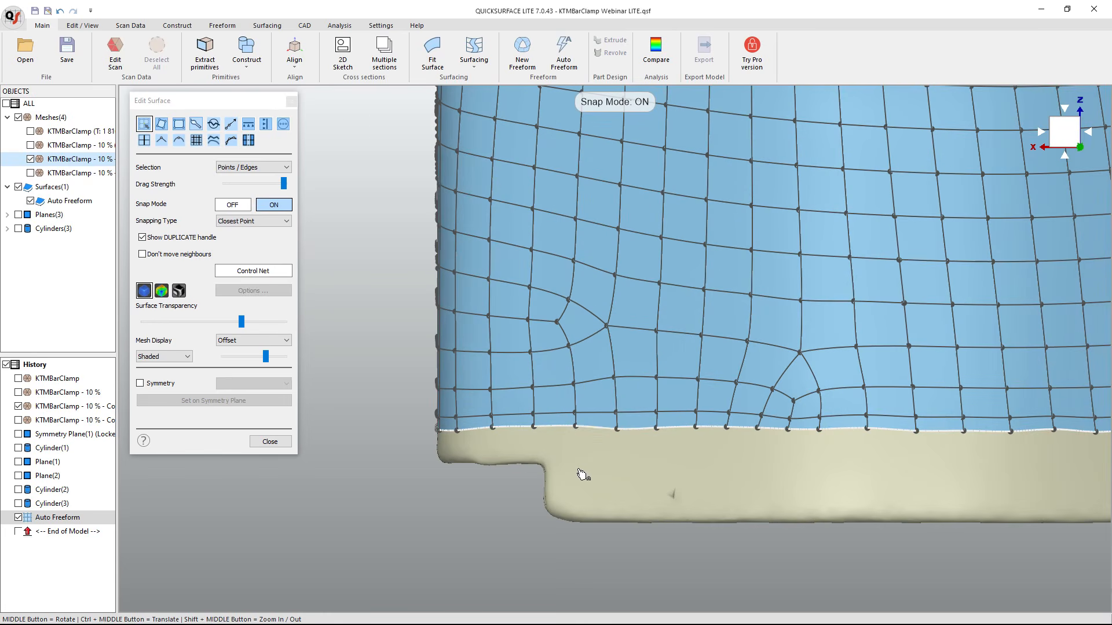
double_click(613, 430)
scroll(606, 436, down, 2)
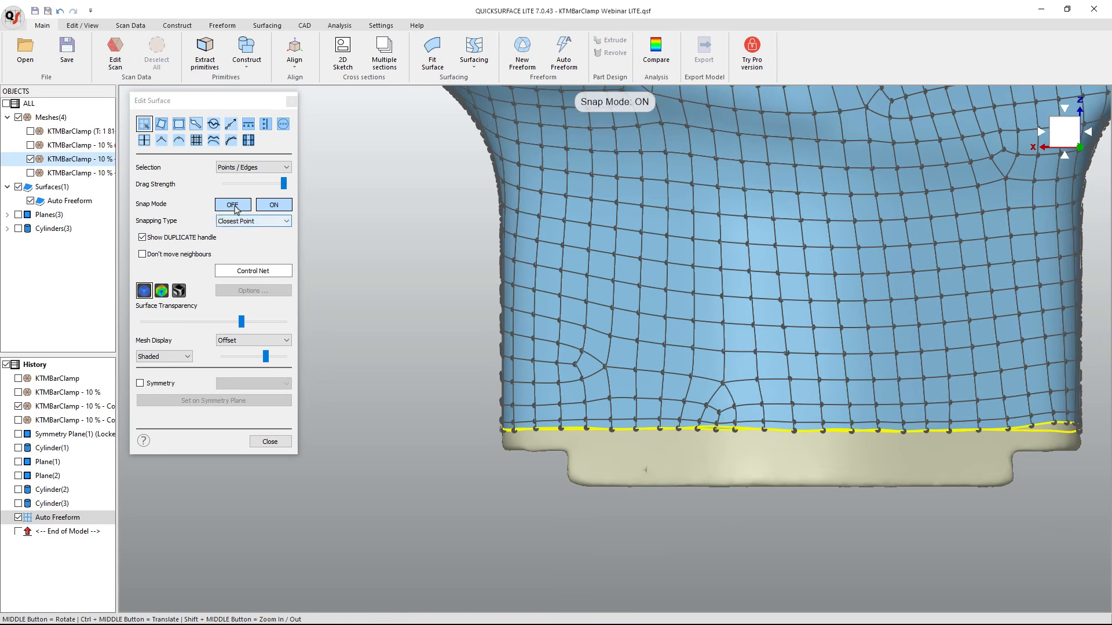
click(232, 206)
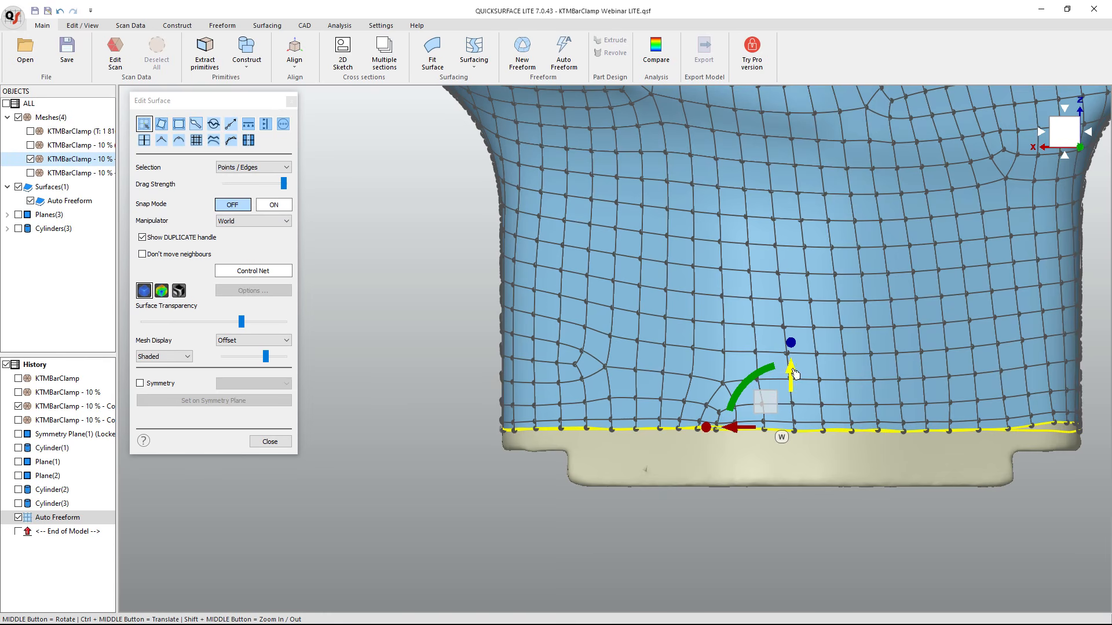
drag(795, 374, 809, 466)
scroll(654, 468, down, 2)
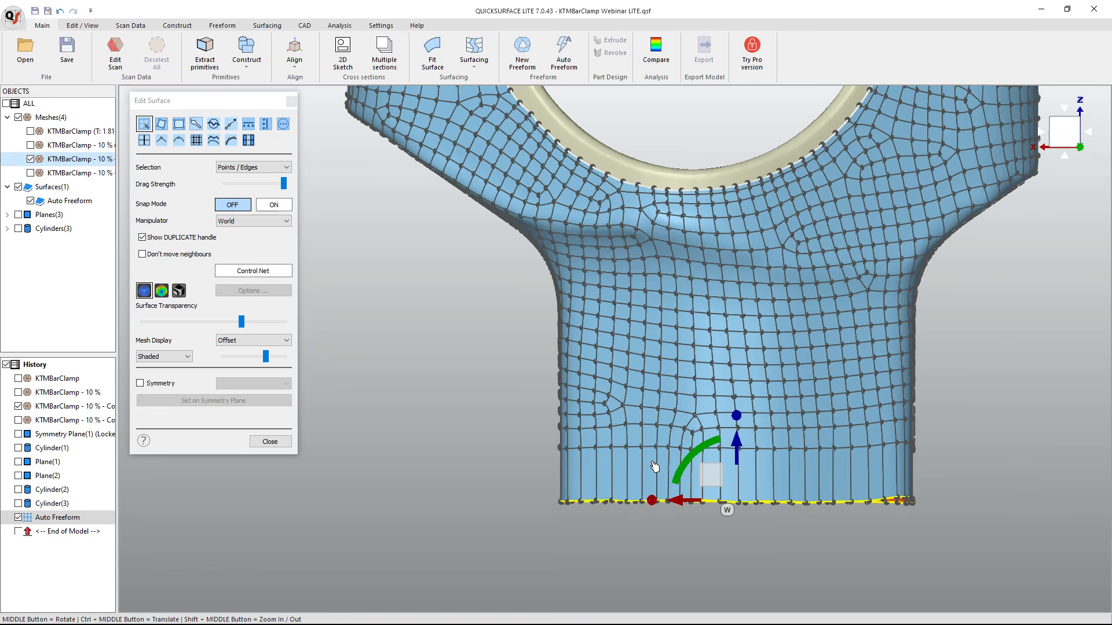
Select the upper boundary edges of the arm on the negative X side and extend them up along Z beyond the mesh's rim.
middle_drag(670, 471, 594, 345)
scroll(702, 424, down, 3)
click(1065, 130)
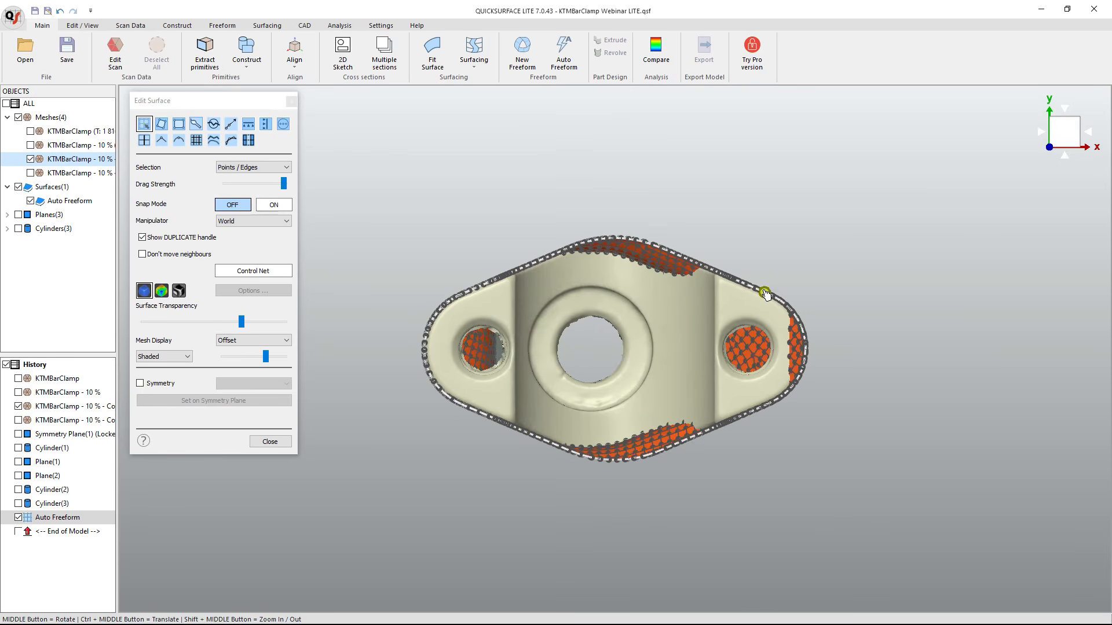
middle_drag(666, 519, 665, 211)
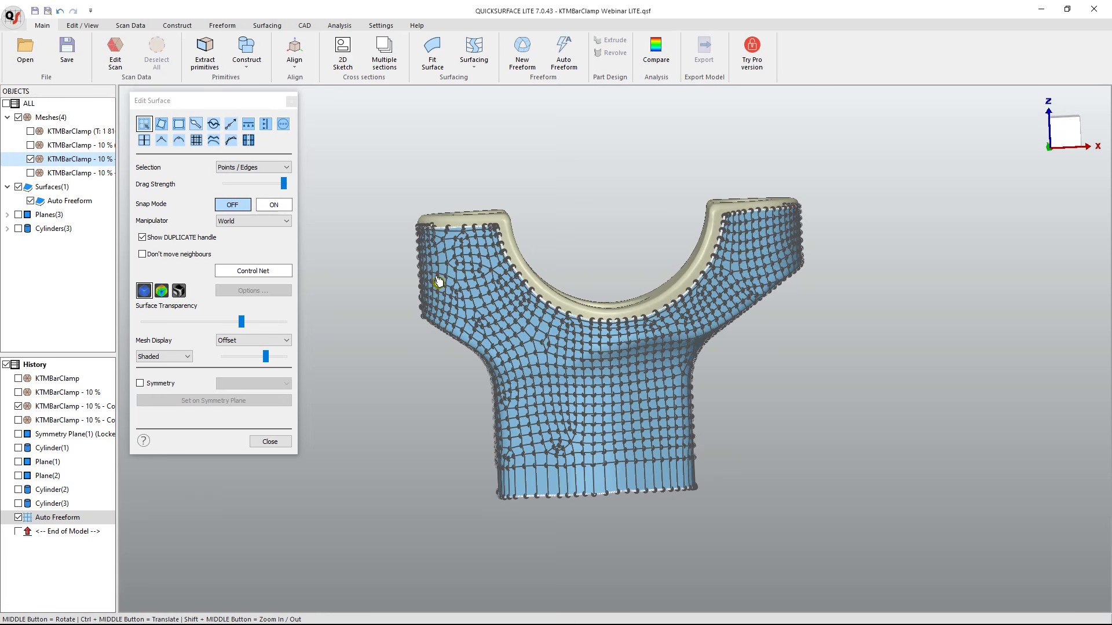
scroll(469, 246, up, 4)
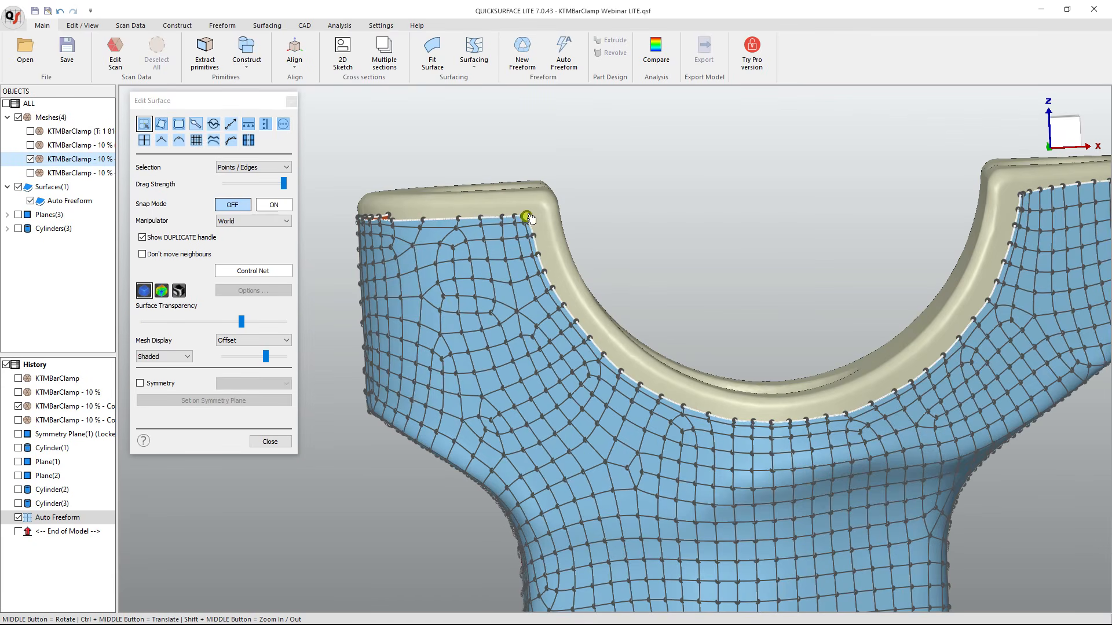
click(494, 221)
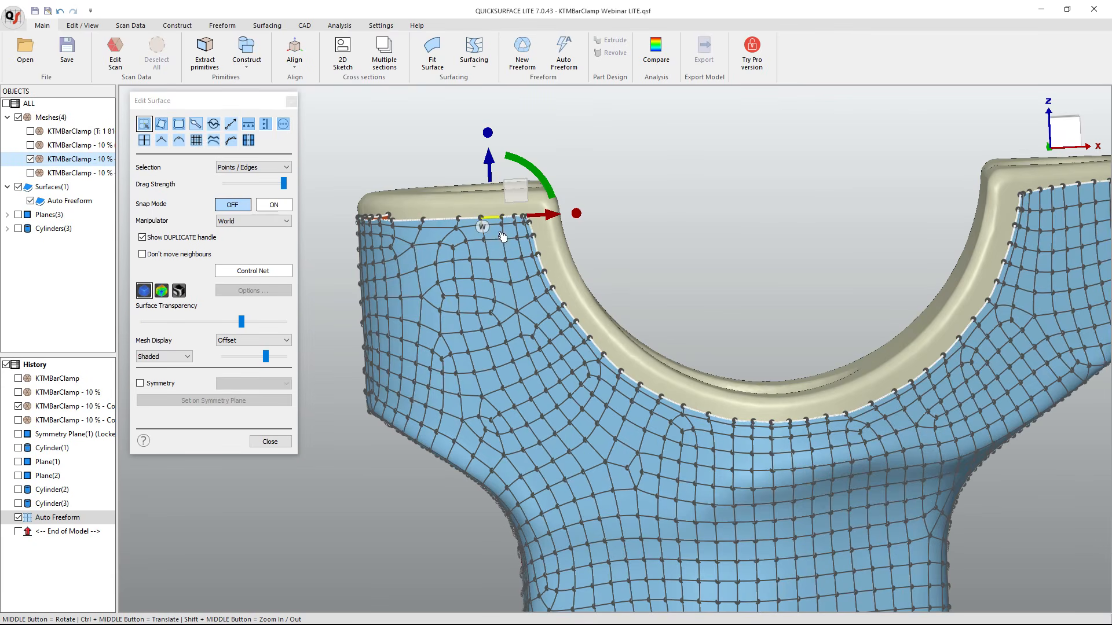
double_click(469, 221)
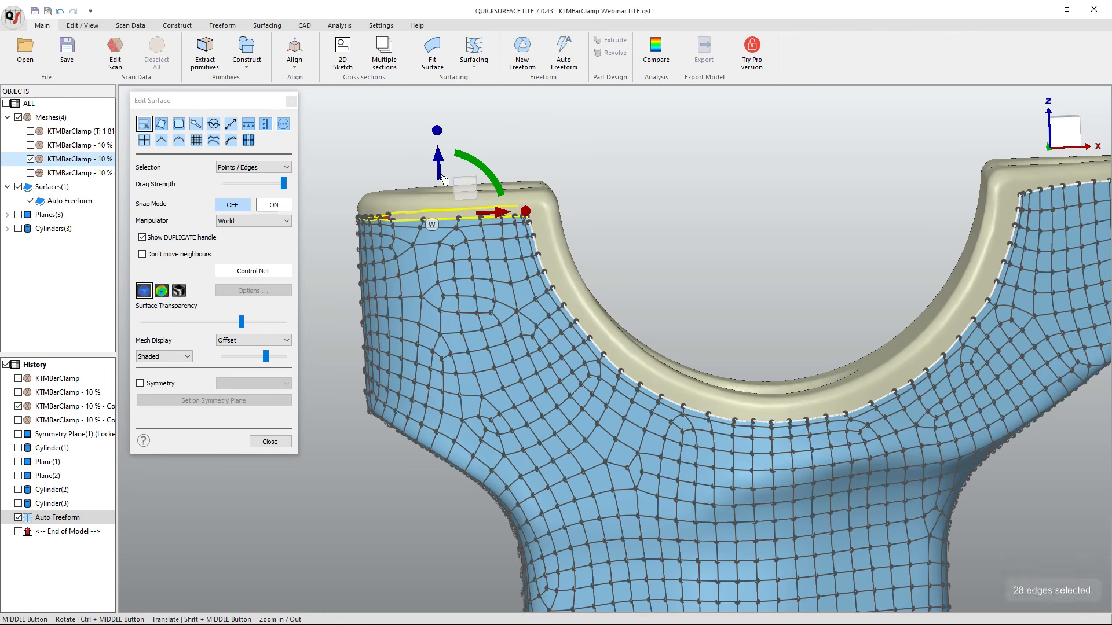
drag(439, 162, 436, 123)
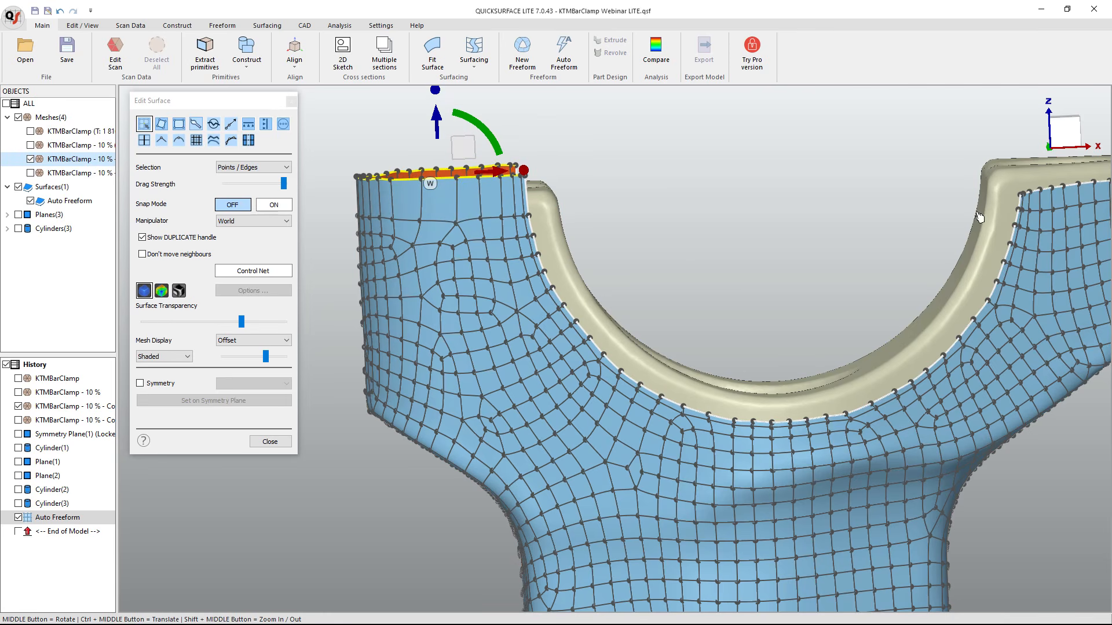
Select the upper boundary edges of the opposite arm, on the positive X side, and raise them along Z above the mesh's rim.
ctrl+middle_drag(891, 230, 702, 233)
scroll(888, 195, up, 3)
double_click(890, 192)
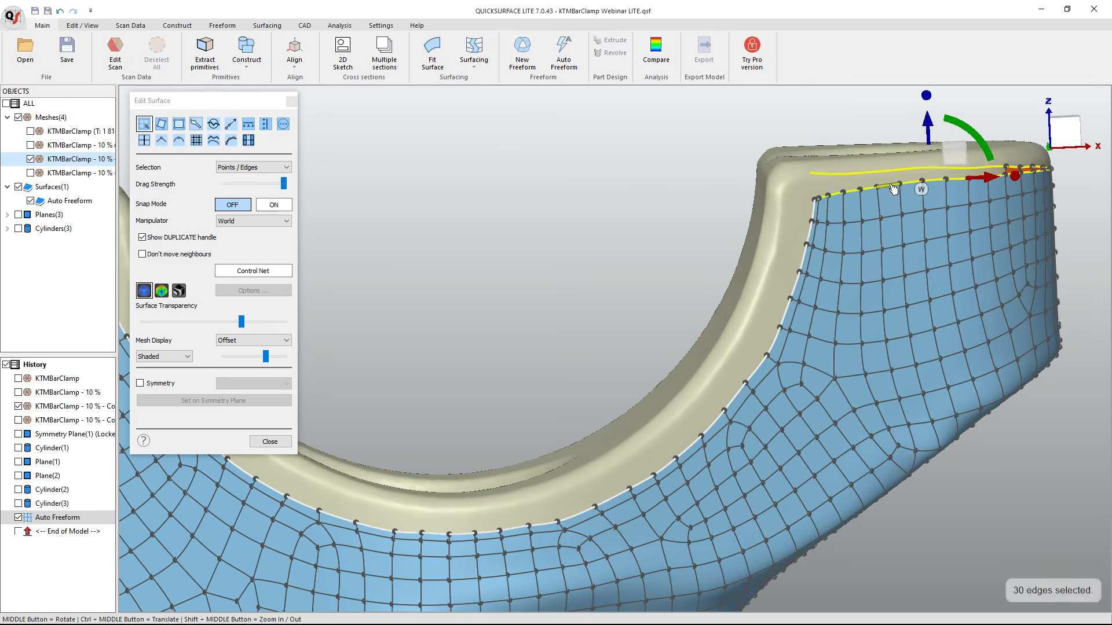
scroll(886, 191, down, 3)
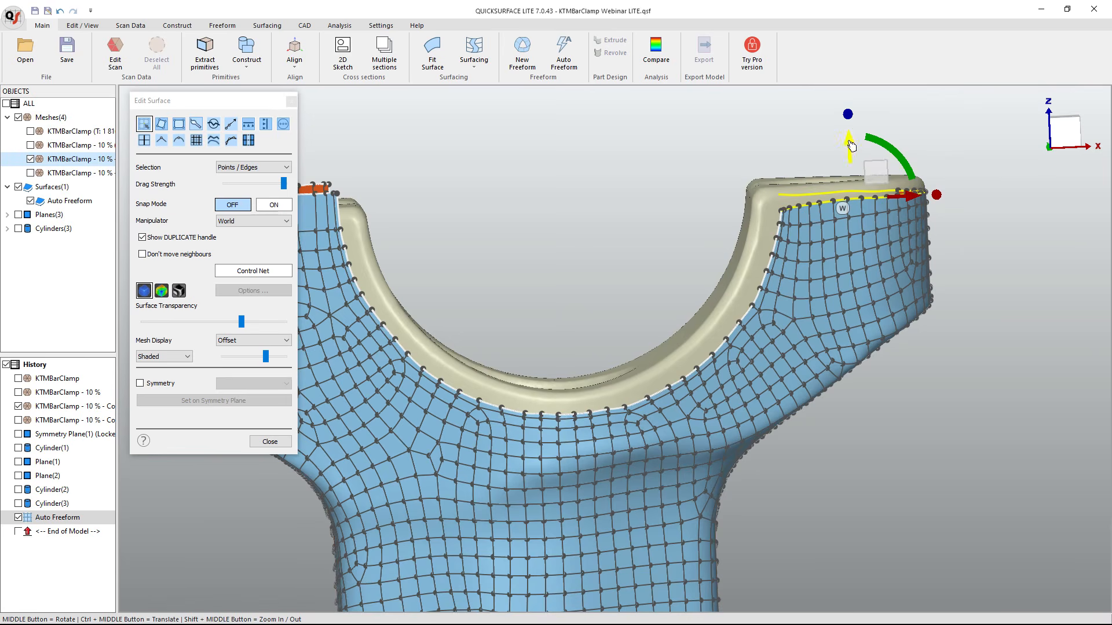
drag(851, 145, 851, 113)
click(1065, 135)
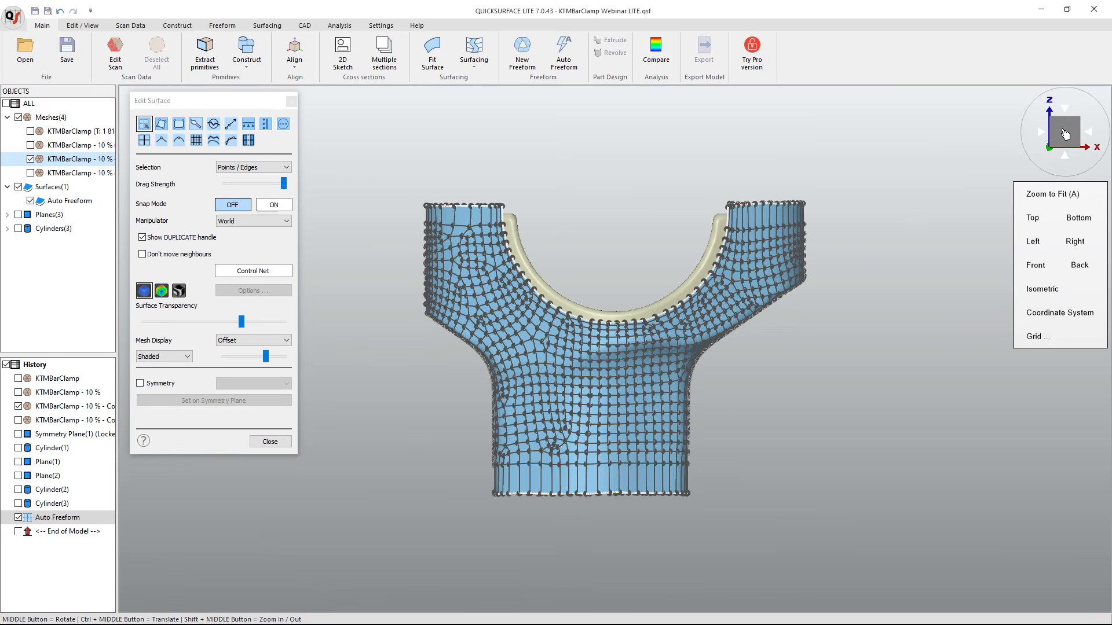
Select the U-shaped boundary edges on the front side and extend them inward past the mesh's rounded rim.
scroll(719, 229, up, 2)
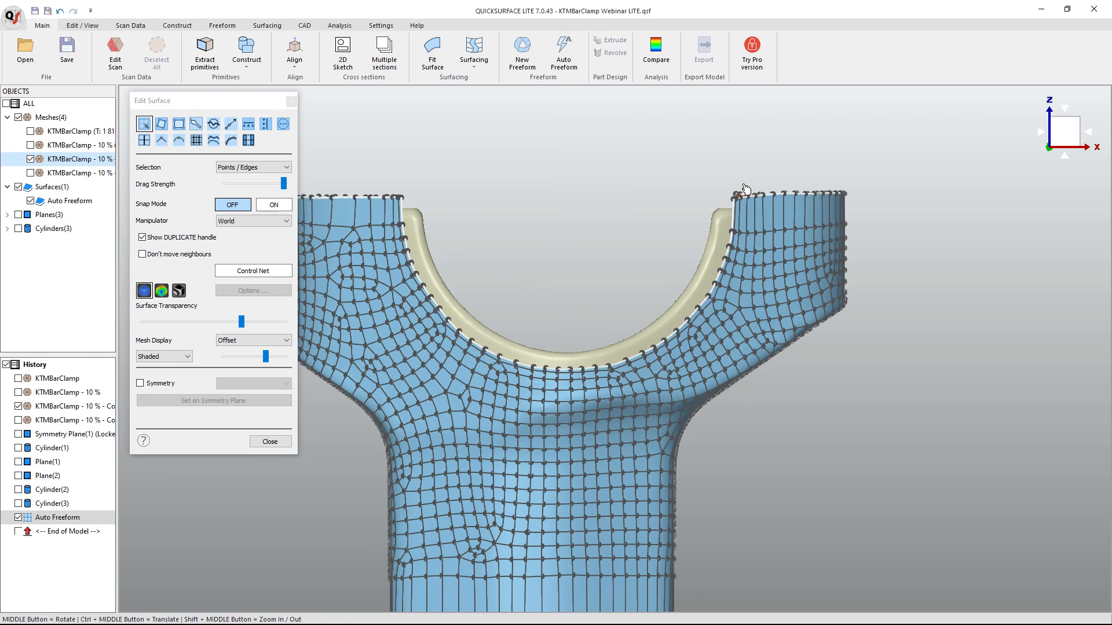
click(734, 218)
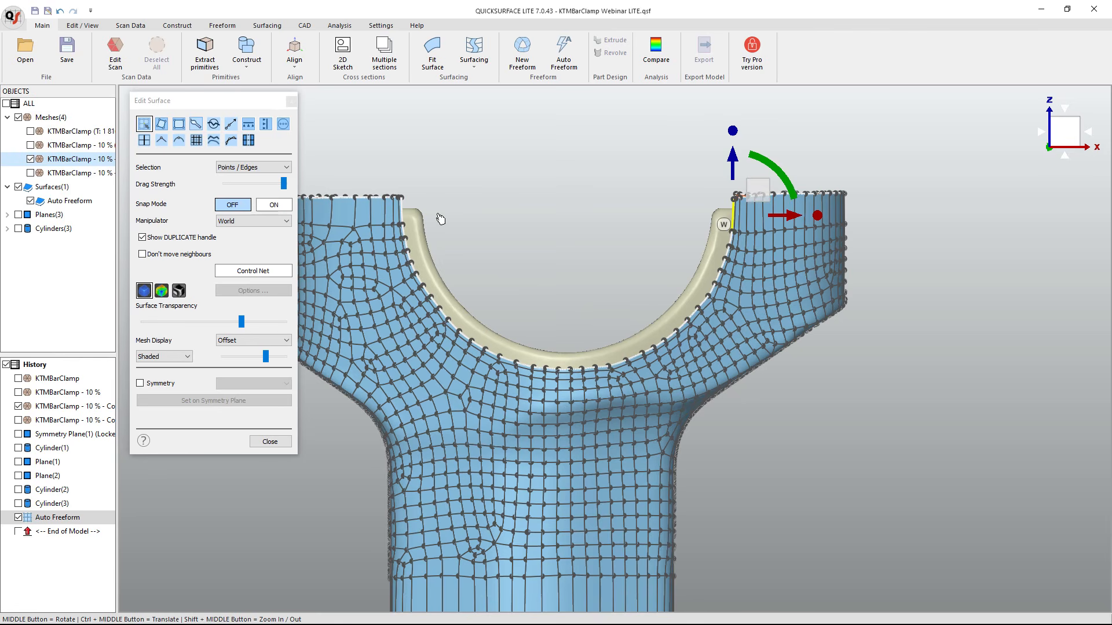
double_click(404, 216)
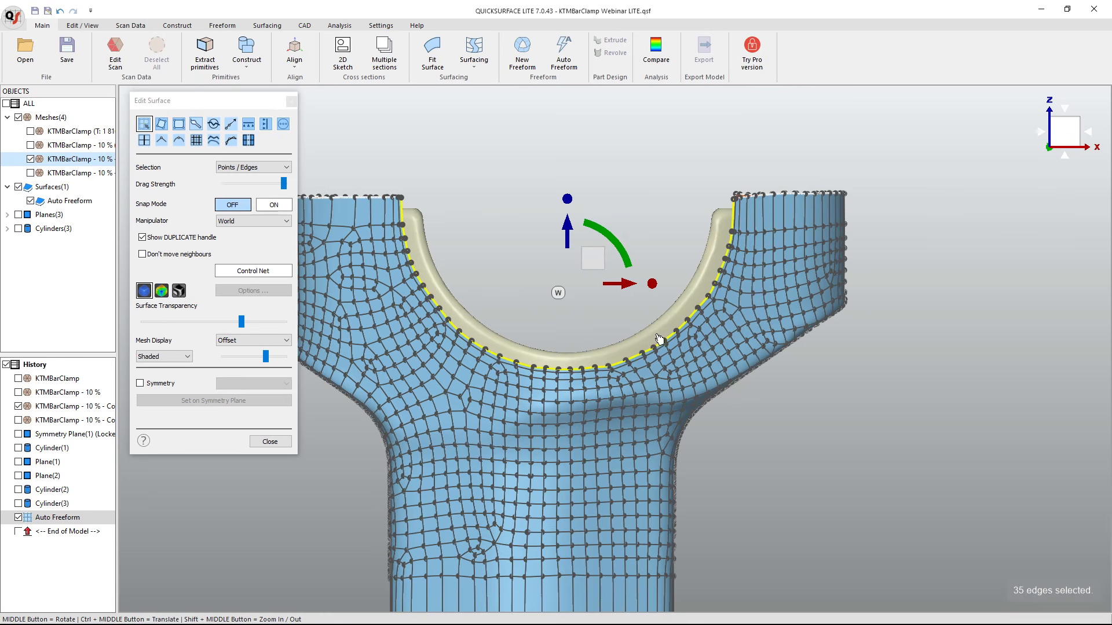
click(234, 126)
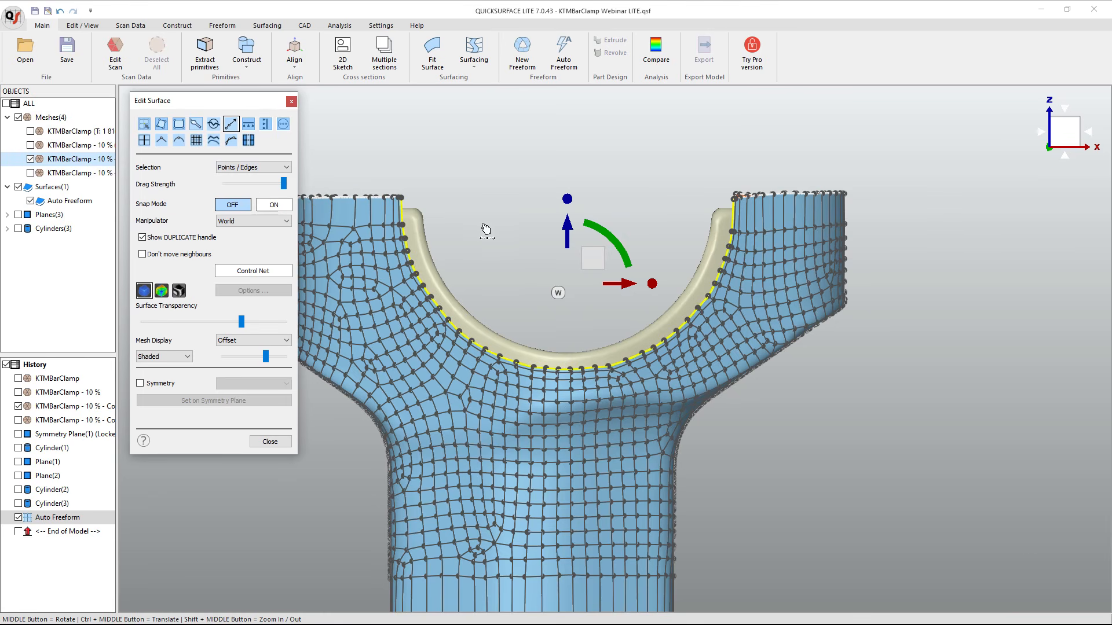
drag(401, 215, 432, 215)
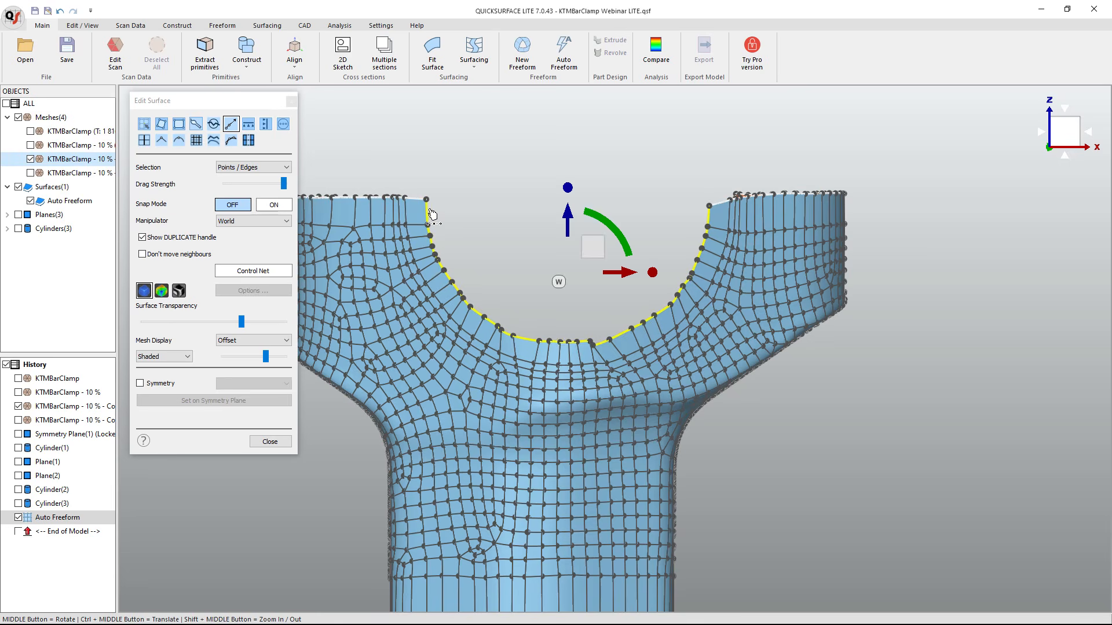
Smooth the kinked boundary points along the extended front U-shaped edge, using all visible points within the circle.
scroll(596, 350, up, 5)
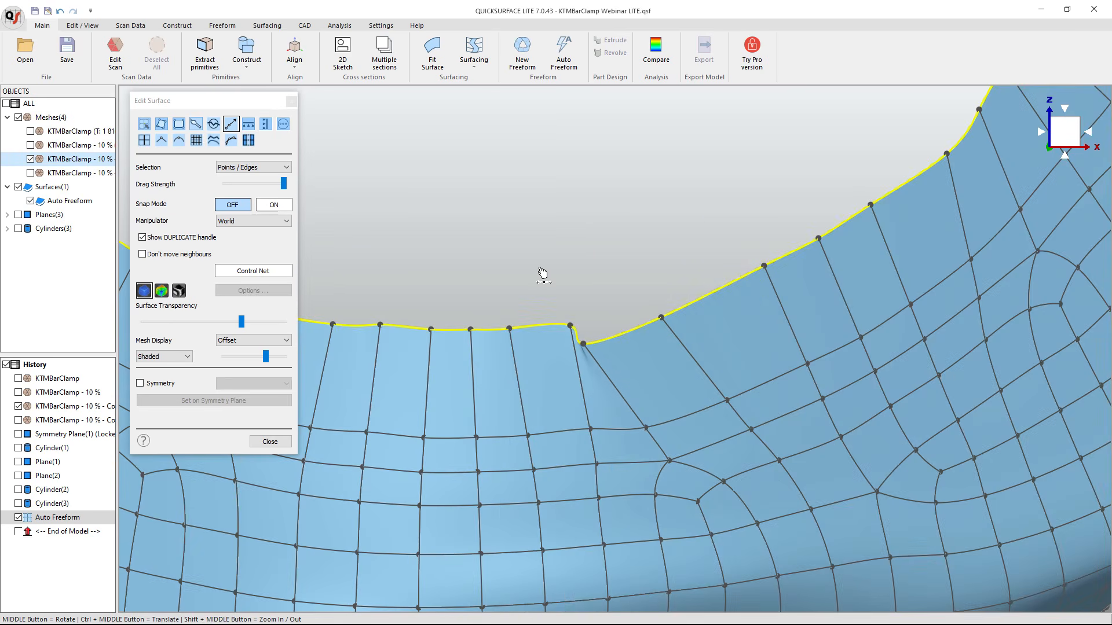
click(214, 125)
mouse_move(543, 355)
mouse_down()
mouse_move(690, 325)
mouse_move(568, 365)
mouse_move(666, 330)
mouse_move(407, 340)
mouse_move(171, 290)
mouse_move(568, 353)
mouse_move(794, 263)
mouse_move(963, 132)
mouse_move(852, 219)
mouse_move(663, 300)
mouse_up()
scroll(709, 268, down, 2)
scroll(598, 397, down, 1)
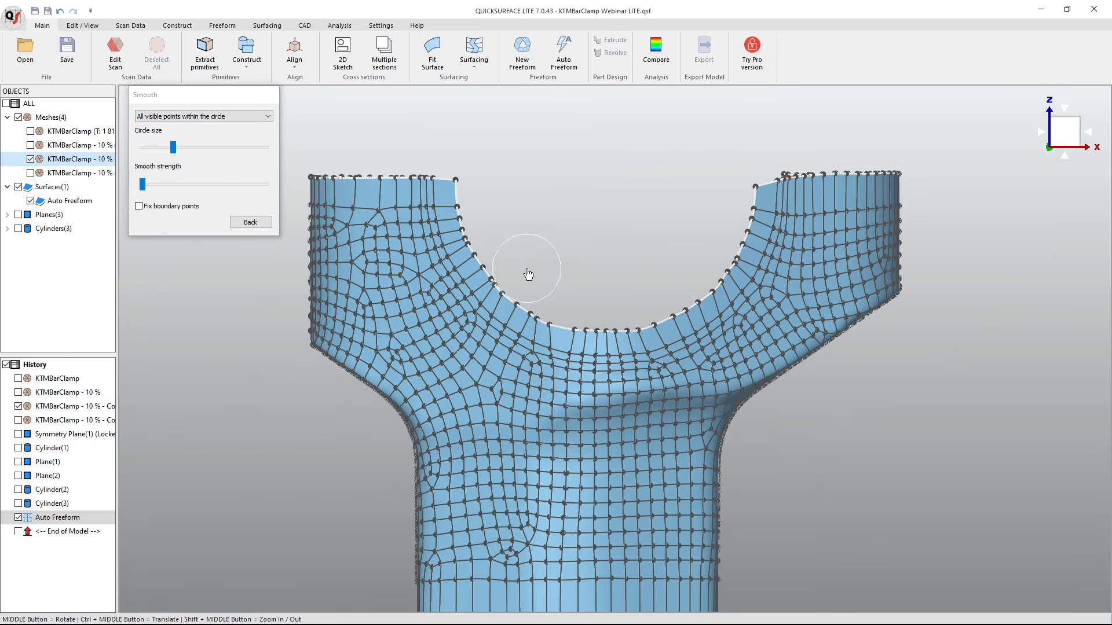
scroll(509, 272, up, 1)
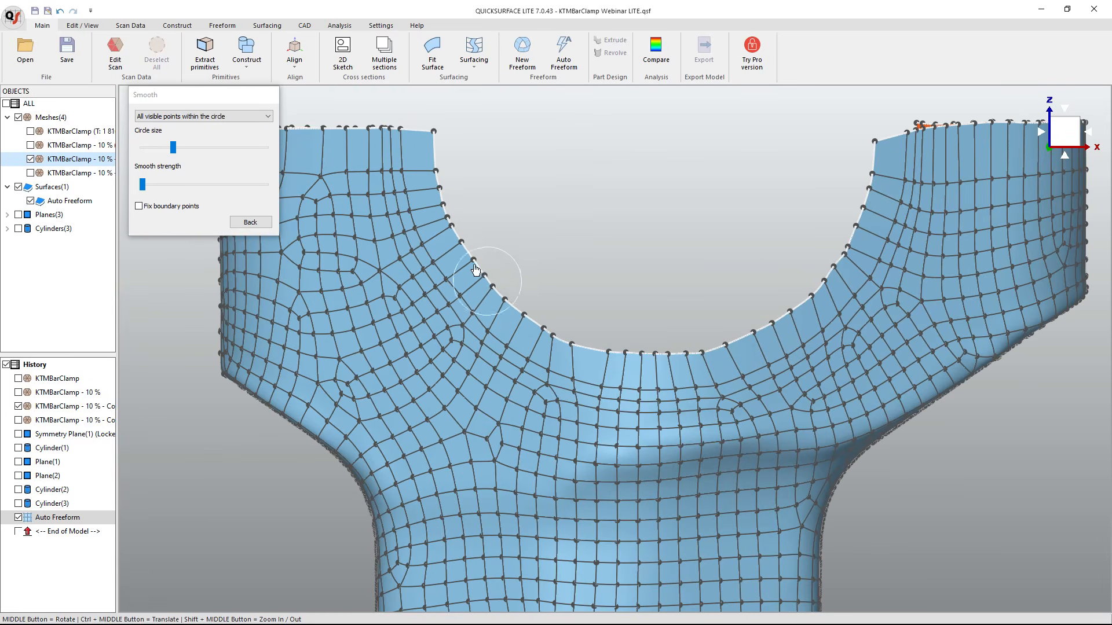
mouse_move(475, 270)
mouse_down()
mouse_move(418, 197)
mouse_move(500, 314)
mouse_up()
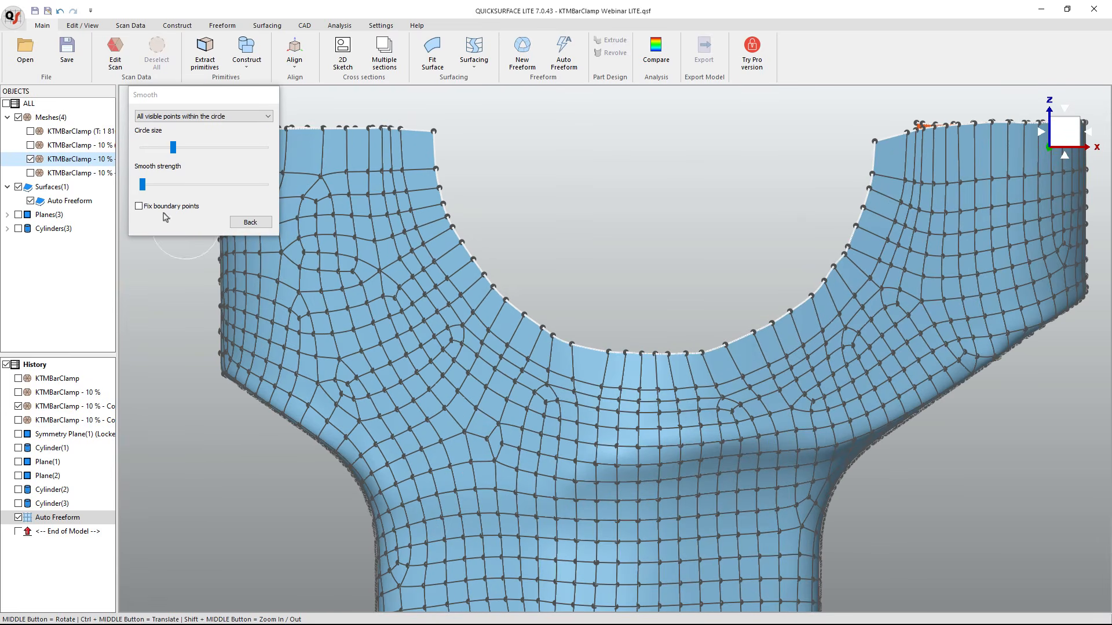
mouse_move(878, 202)
mouse_down()
mouse_move(808, 289)
mouse_move(853, 247)
mouse_up()
click(250, 222)
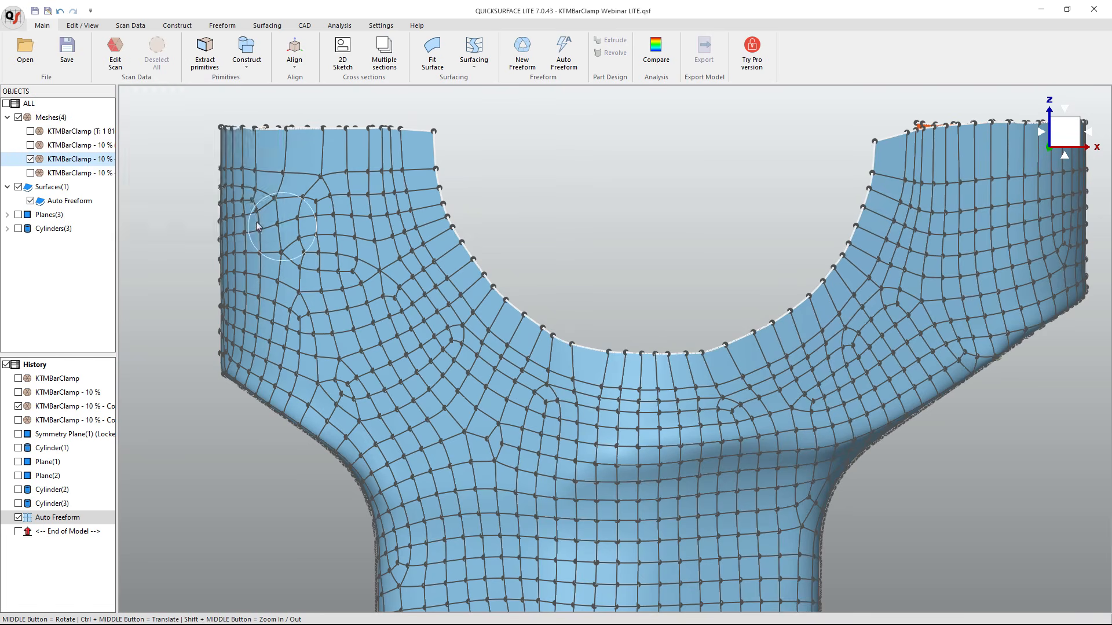
Turn on the deviation colour map and inspect the surface around to the clamp's back side.
click(163, 291)
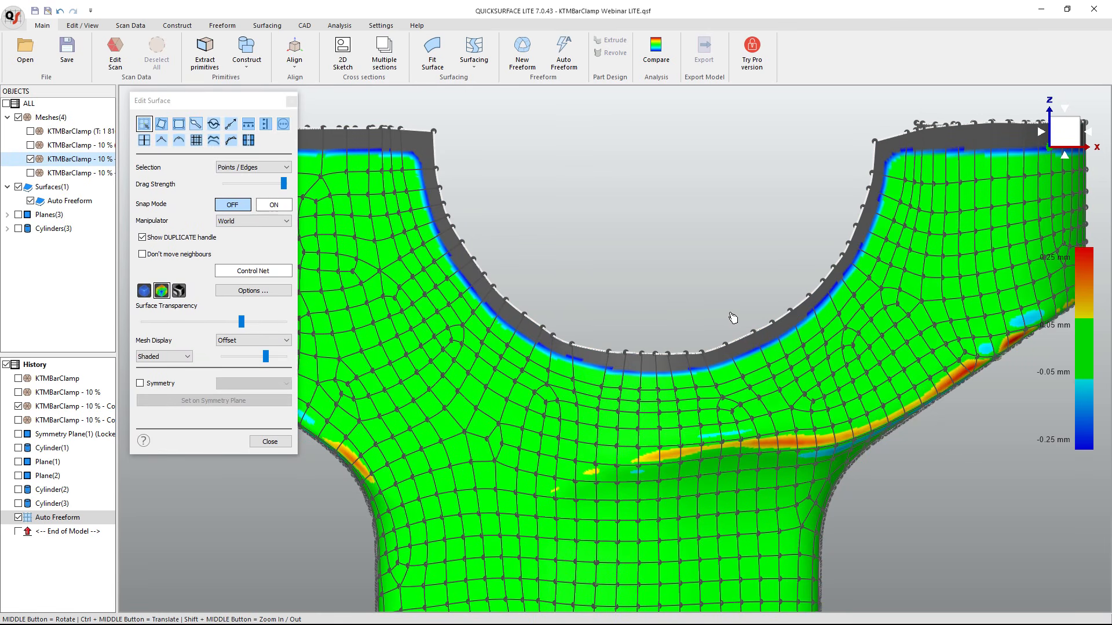
scroll(732, 318, down, 5)
middle_drag(578, 370, 773, 413)
scroll(794, 378, up, 6)
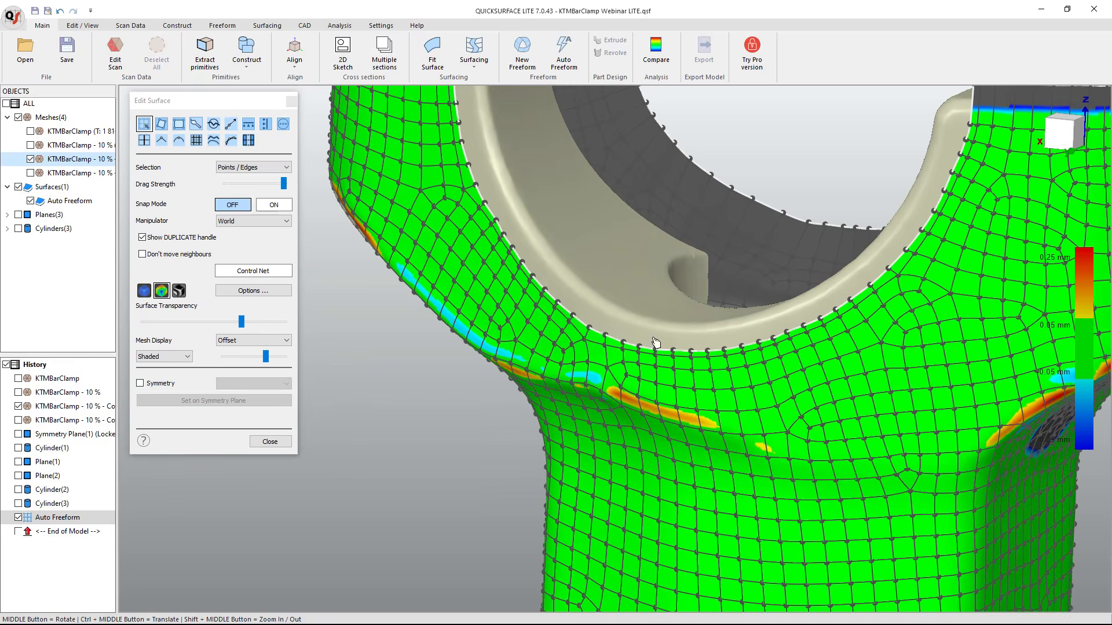
Select the U-shaped boundary edges on the back side and extend them inward past the mesh's rounded rim.
click(145, 131)
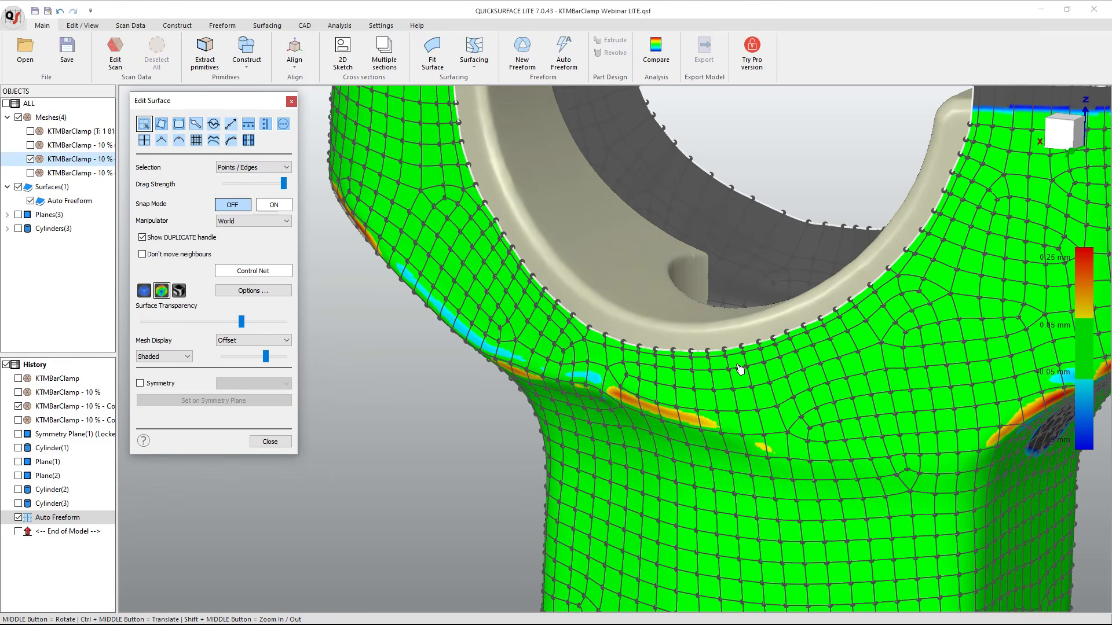
scroll(740, 371, up, 3)
double_click(733, 346)
scroll(729, 355, down, 3)
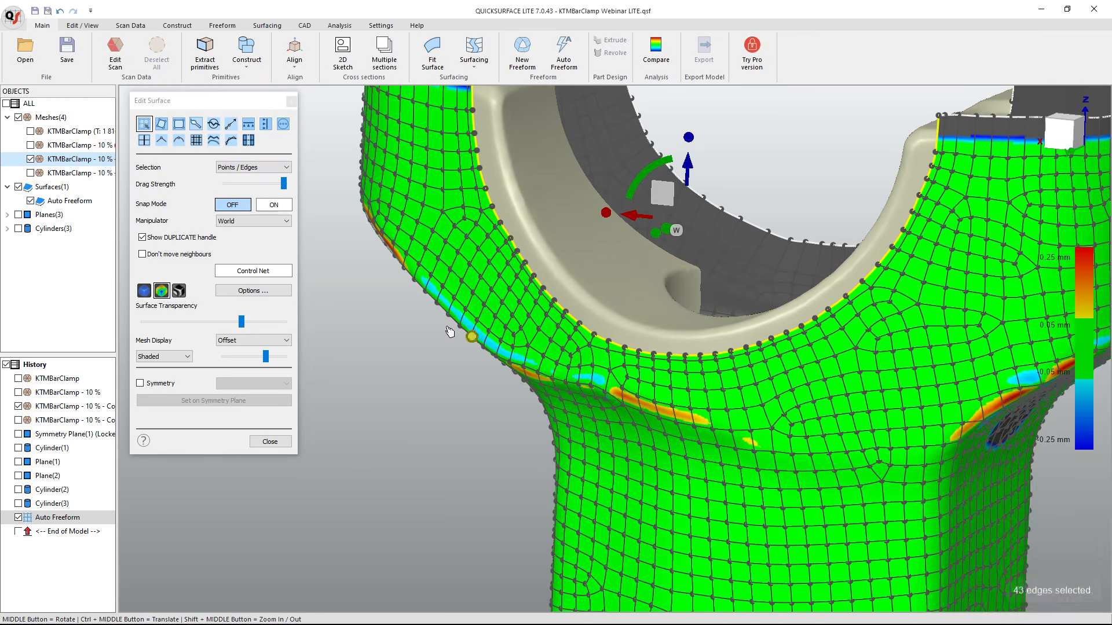
click(230, 123)
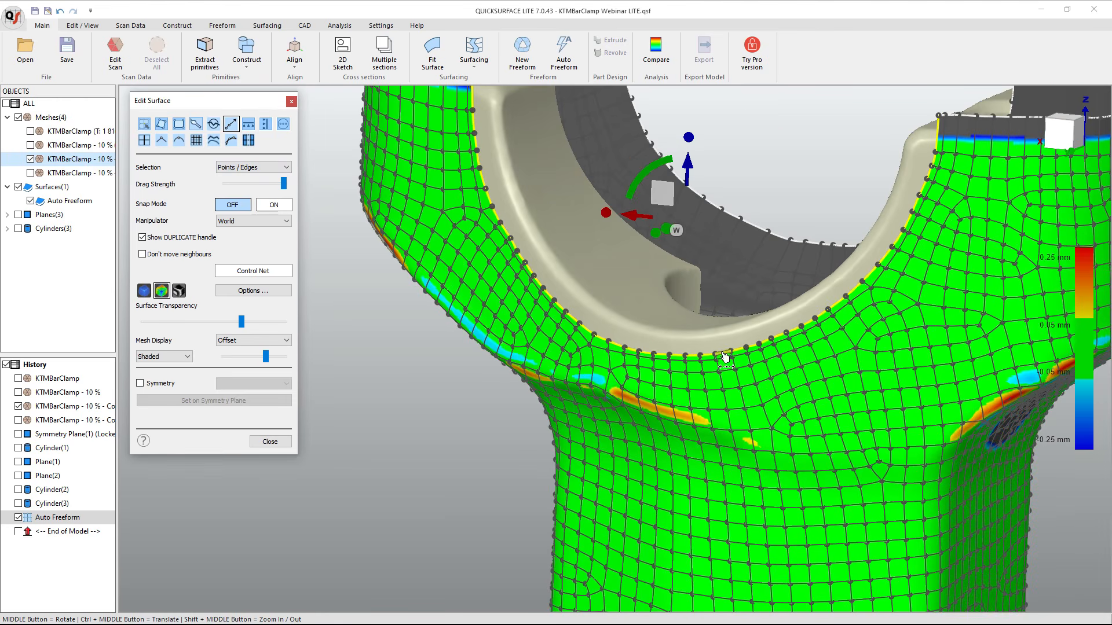
drag(730, 351, 710, 307)
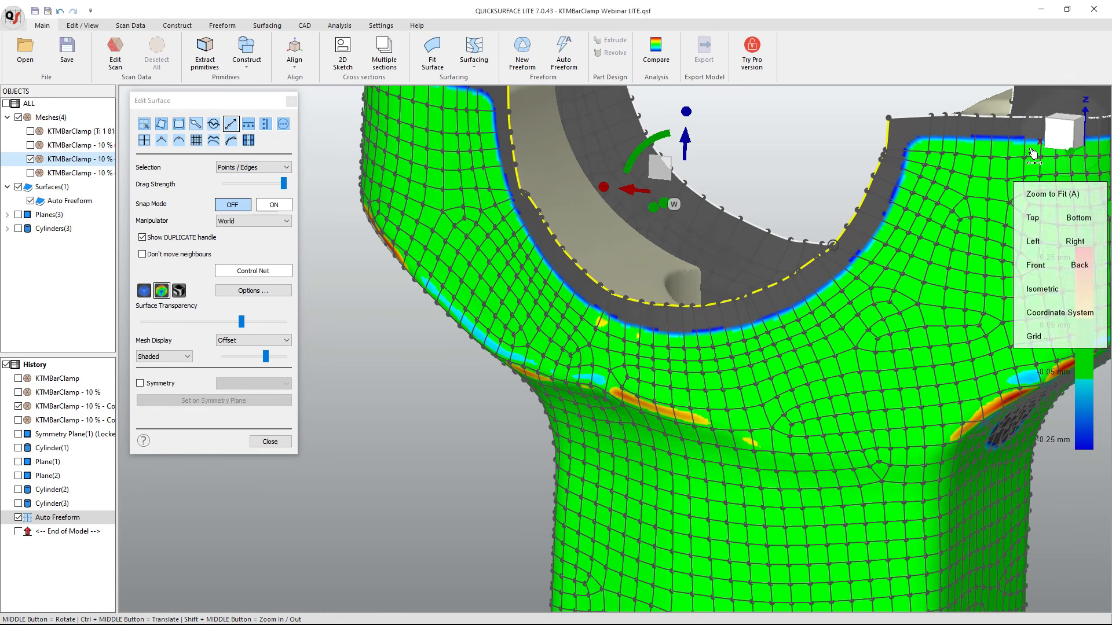
Return to plain surface shading and smooth the uneven boundary points along the extended back U-shaped edge.
click(1060, 137)
scroll(539, 250, up, 5)
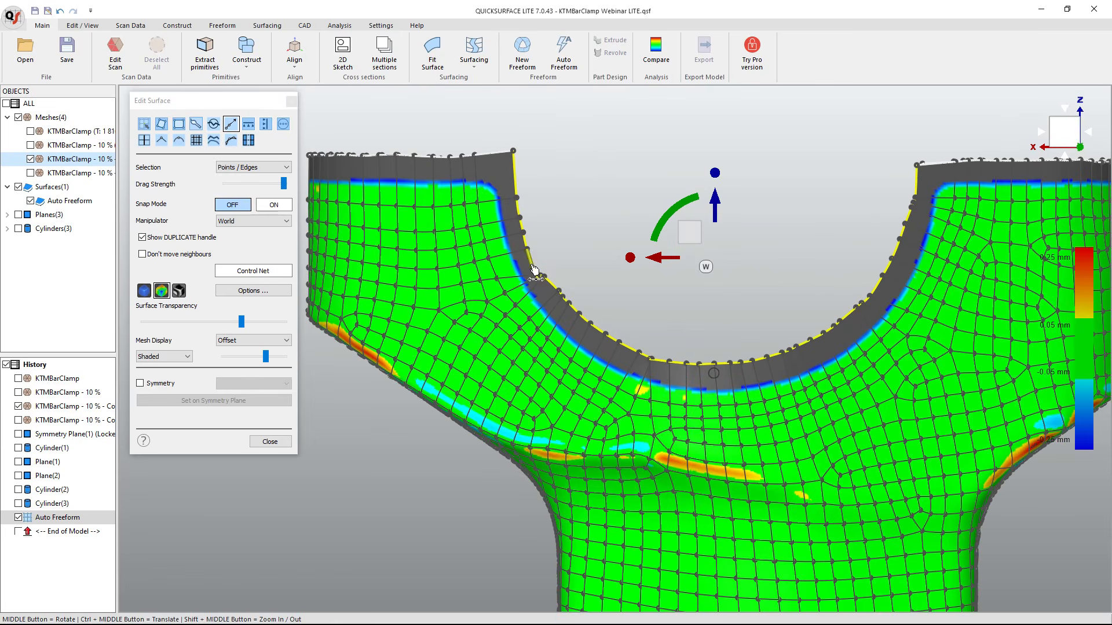
click(143, 294)
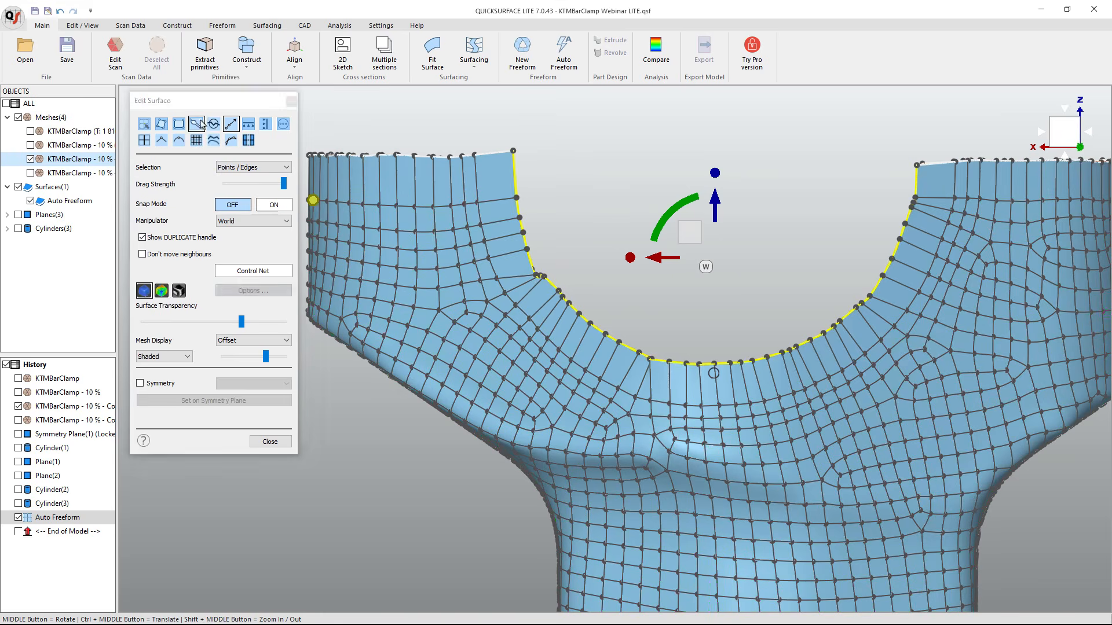
click(213, 123)
mouse_move(512, 264)
mouse_down()
mouse_move(645, 369)
mouse_move(767, 356)
mouse_move(858, 313)
mouse_move(920, 191)
mouse_move(918, 231)
mouse_move(801, 362)
mouse_move(660, 356)
mouse_move(614, 339)
mouse_move(530, 258)
mouse_move(500, 191)
mouse_move(299, 195)
mouse_up()
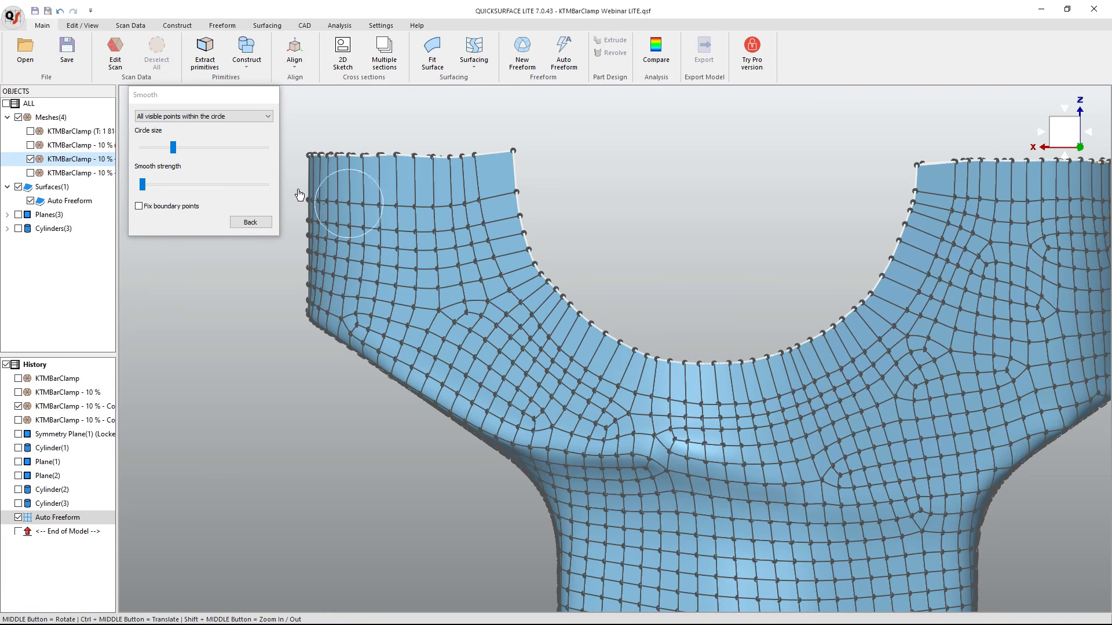
click(250, 223)
Show the deviation colour map, turn Snap Mode on and smooth the yellow deviating area just below the back U-shaped edge.
click(162, 290)
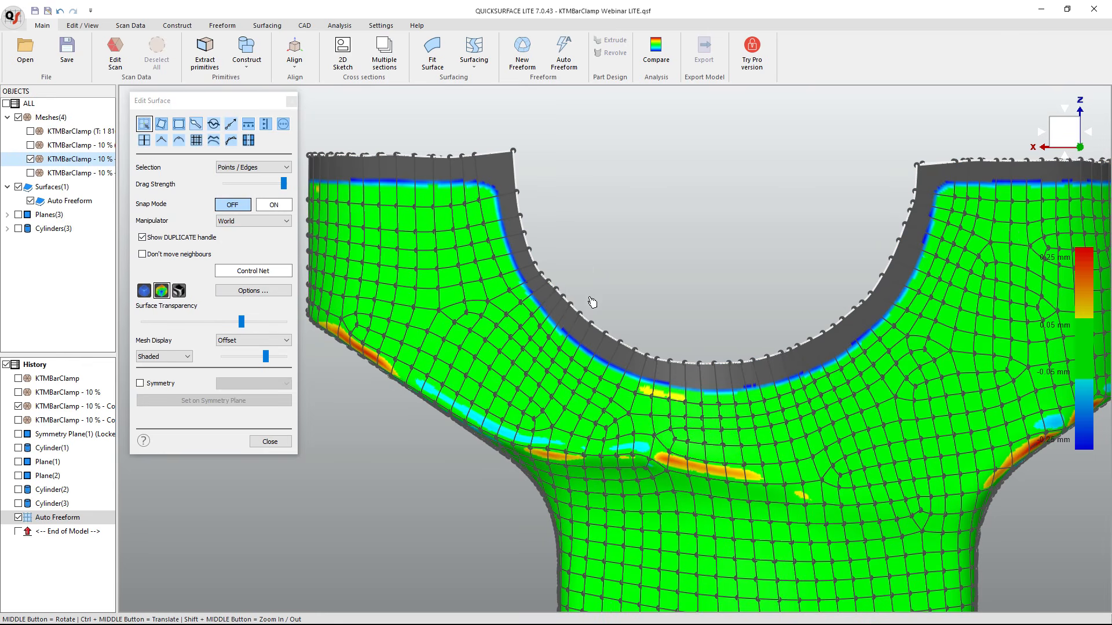
scroll(674, 405, up, 5)
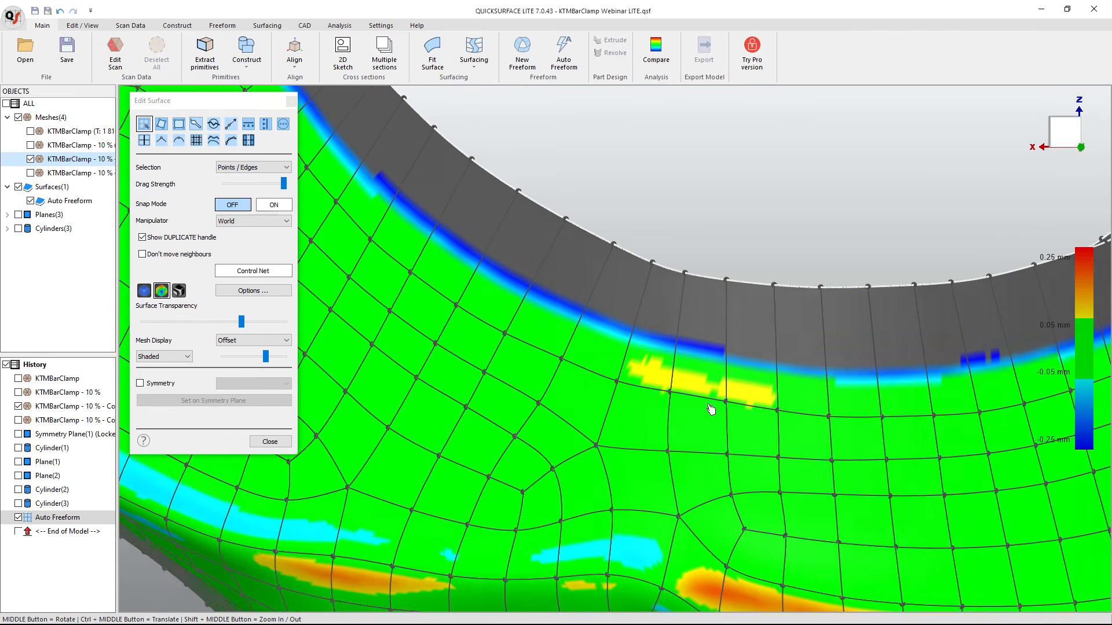
scroll(710, 408, down, 3)
scroll(711, 405, up, 3)
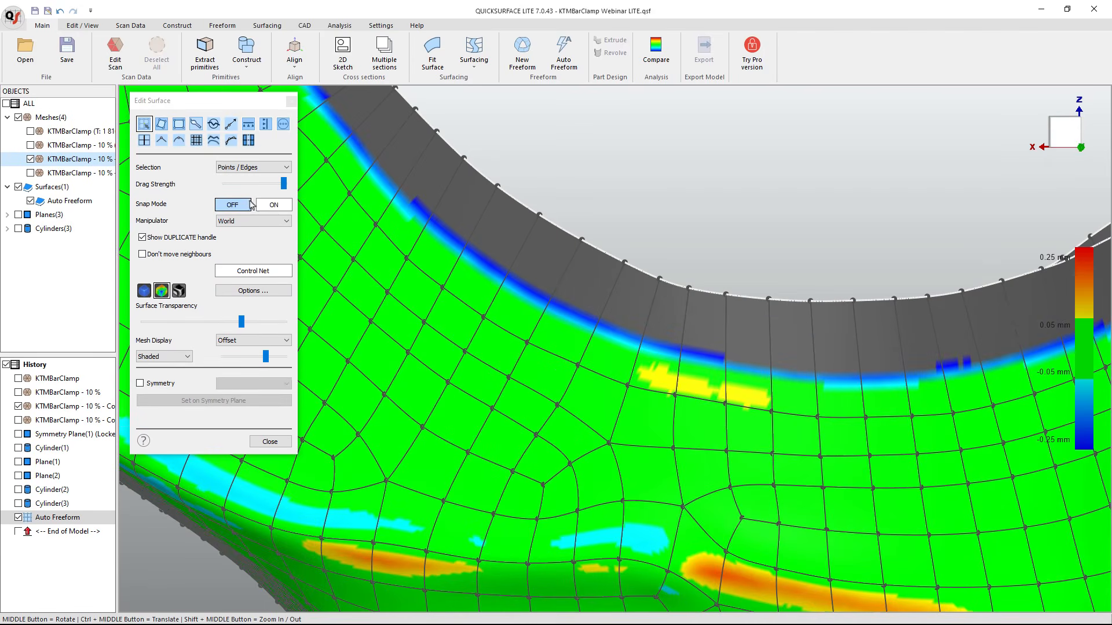
click(272, 205)
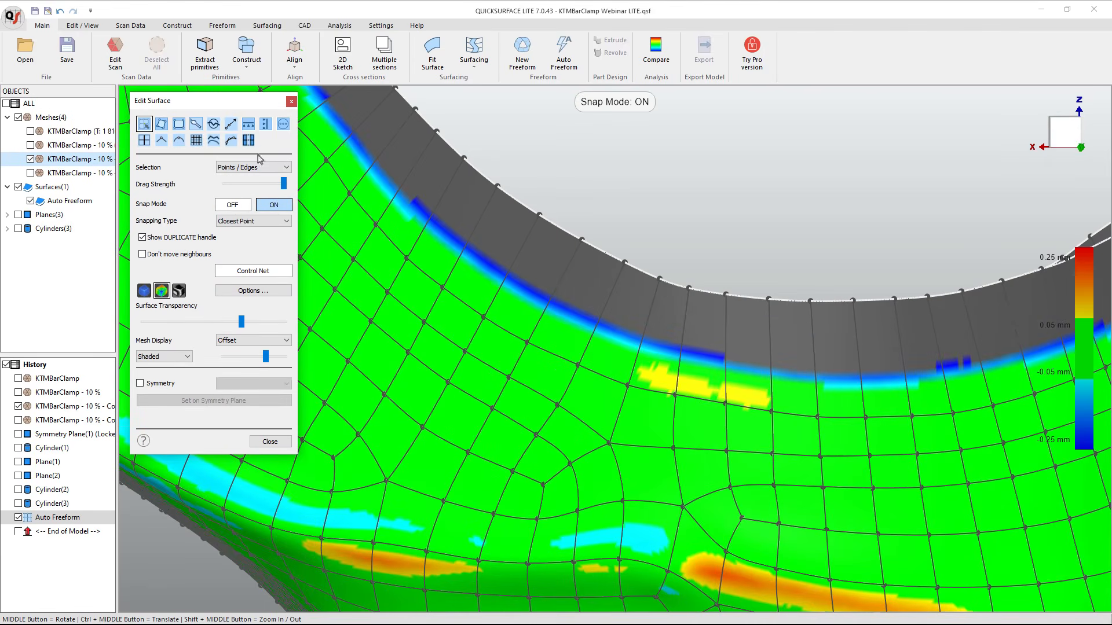
click(214, 123)
click(720, 407)
mouse_move(721, 407)
mouse_down()
mouse_move(727, 417)
mouse_move(603, 389)
mouse_move(742, 419)
mouse_move(687, 412)
mouse_up()
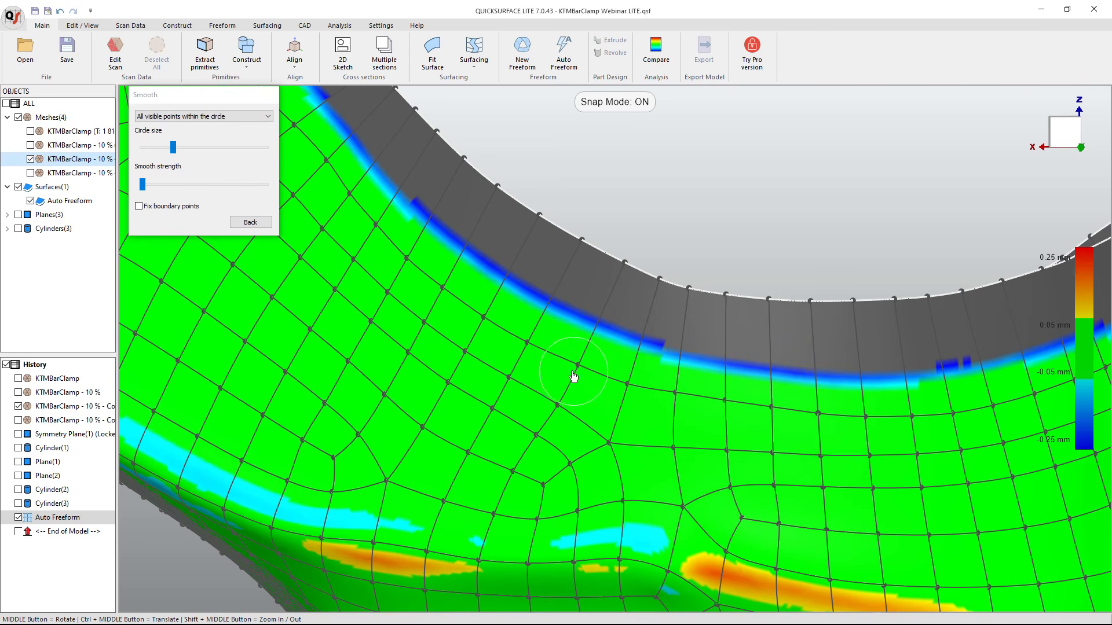
click(248, 222)
Review the whole surface, switch the deviation colour map off and finish editing the Auto Freeform surface.
scroll(581, 338, down, 10)
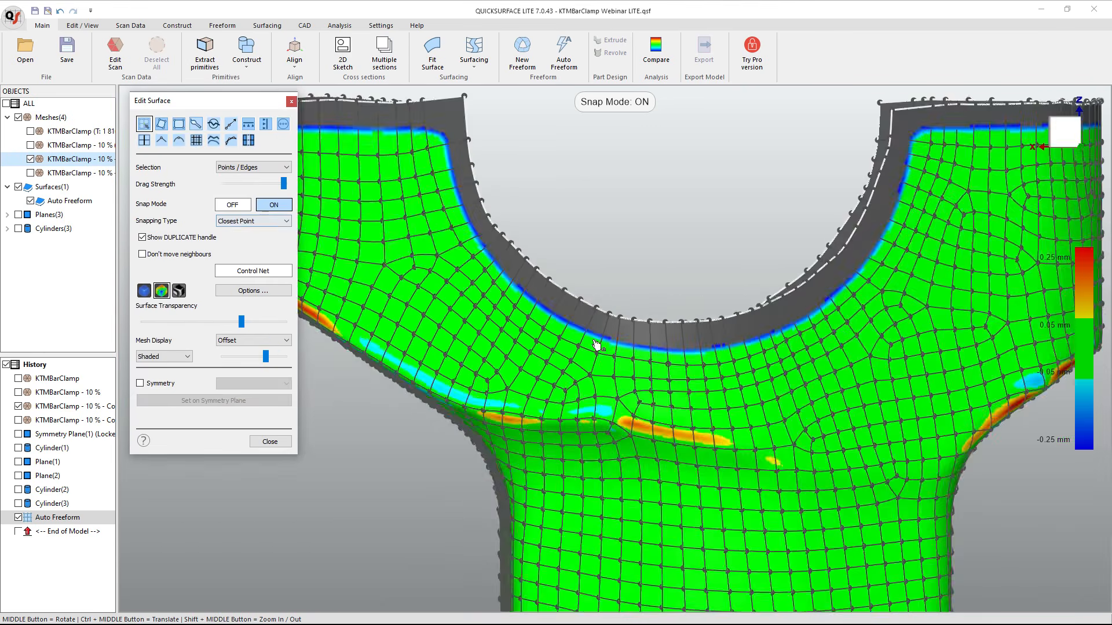
middle_drag(582, 338, 603, 372)
scroll(603, 372, up, 5)
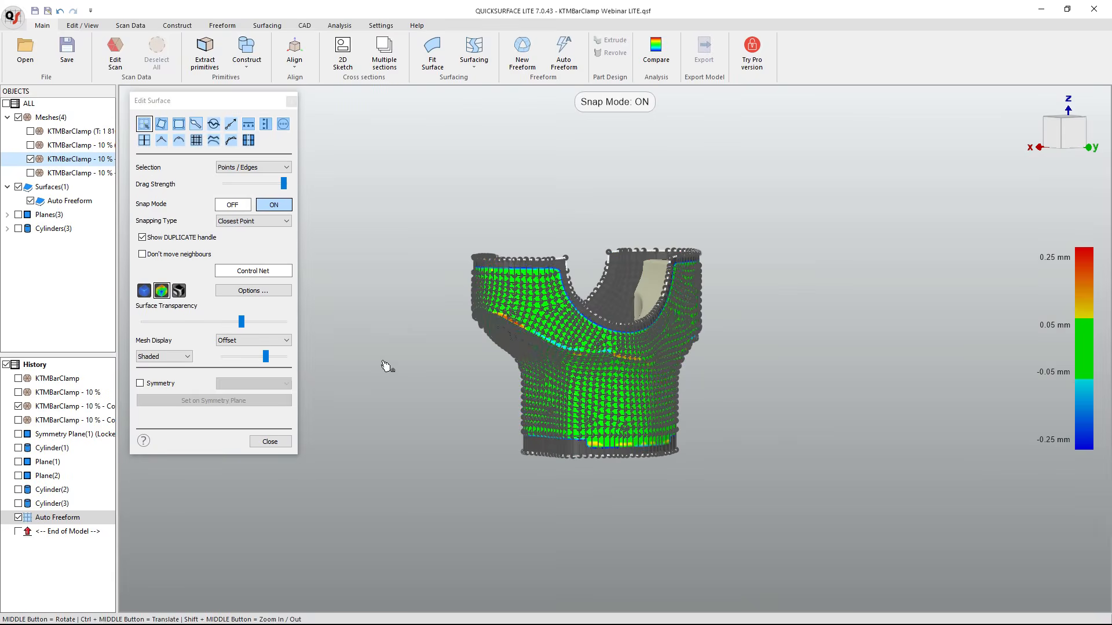
click(143, 290)
middle_drag(578, 411, 572, 380)
click(270, 441)
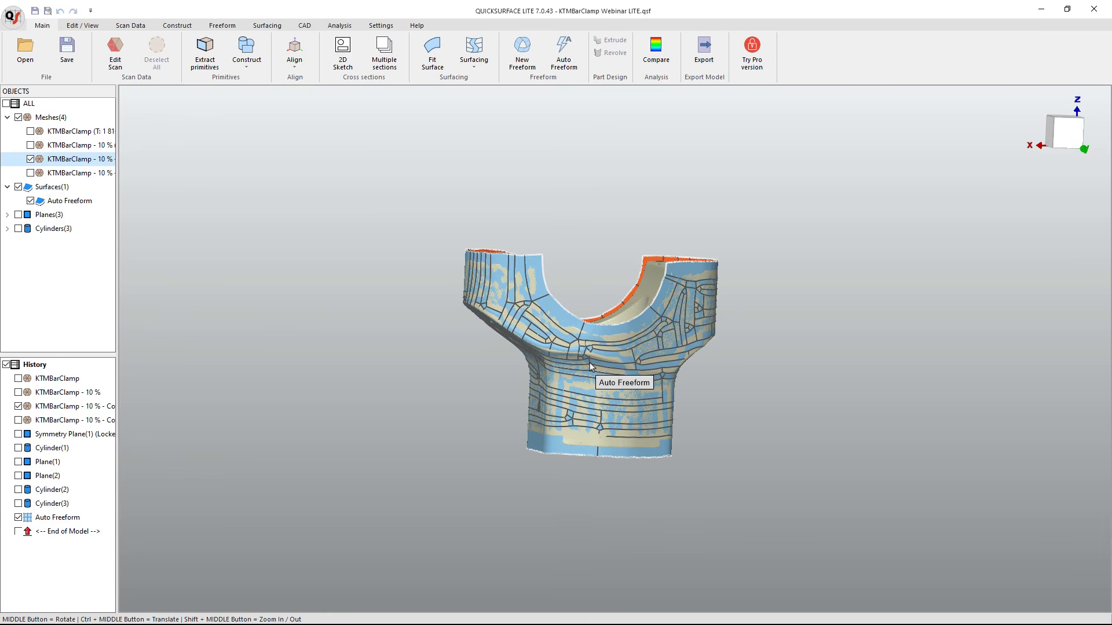
Show the three reference planes and select Plane(1) together with the Auto Freeform surface for a CAD trim.
click(18, 215)
scroll(735, 294, down, 3)
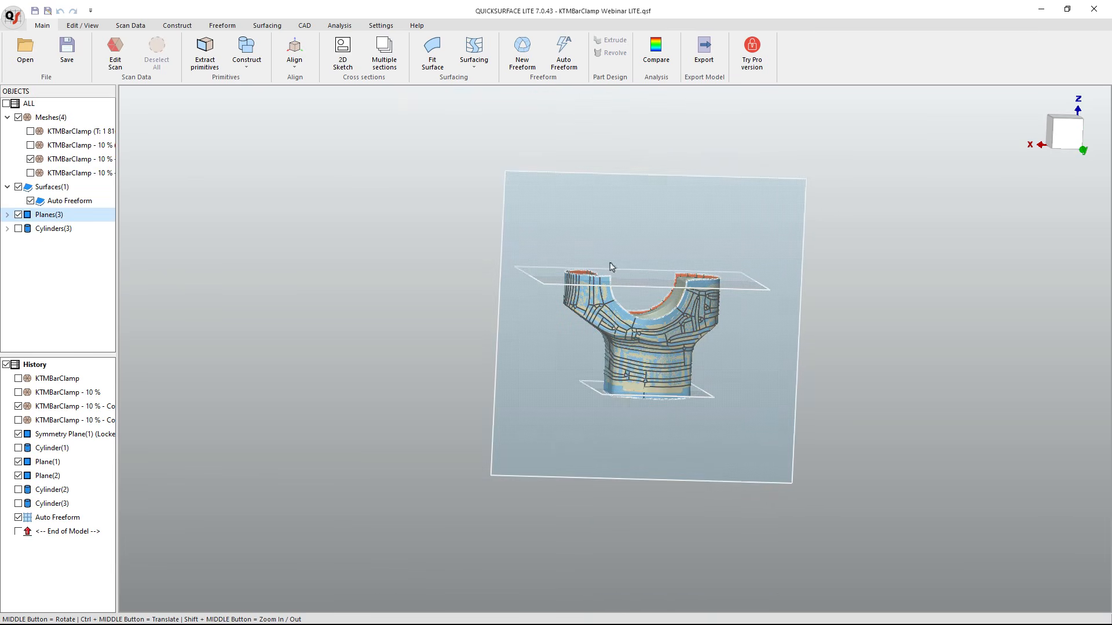
click(7, 215)
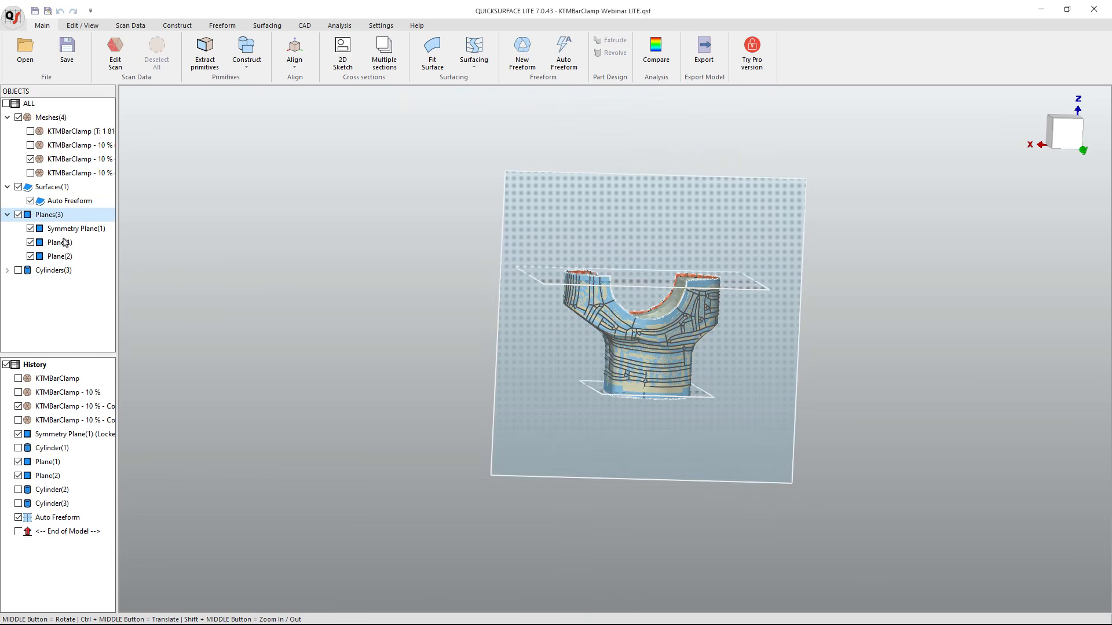
click(58, 257)
click(56, 244)
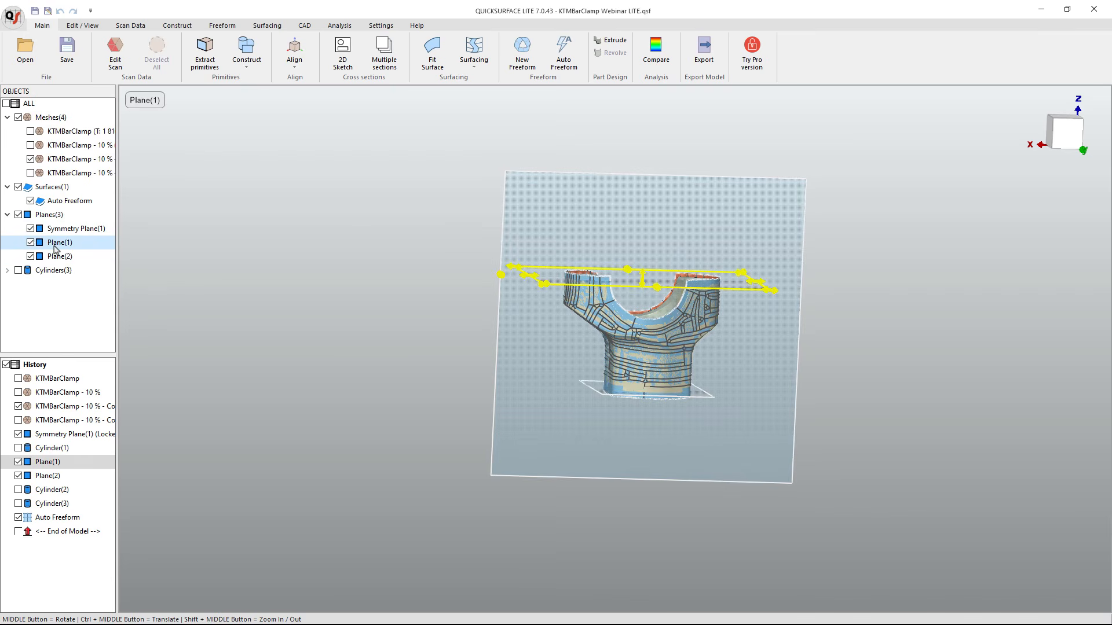
ctrl+click(69, 201)
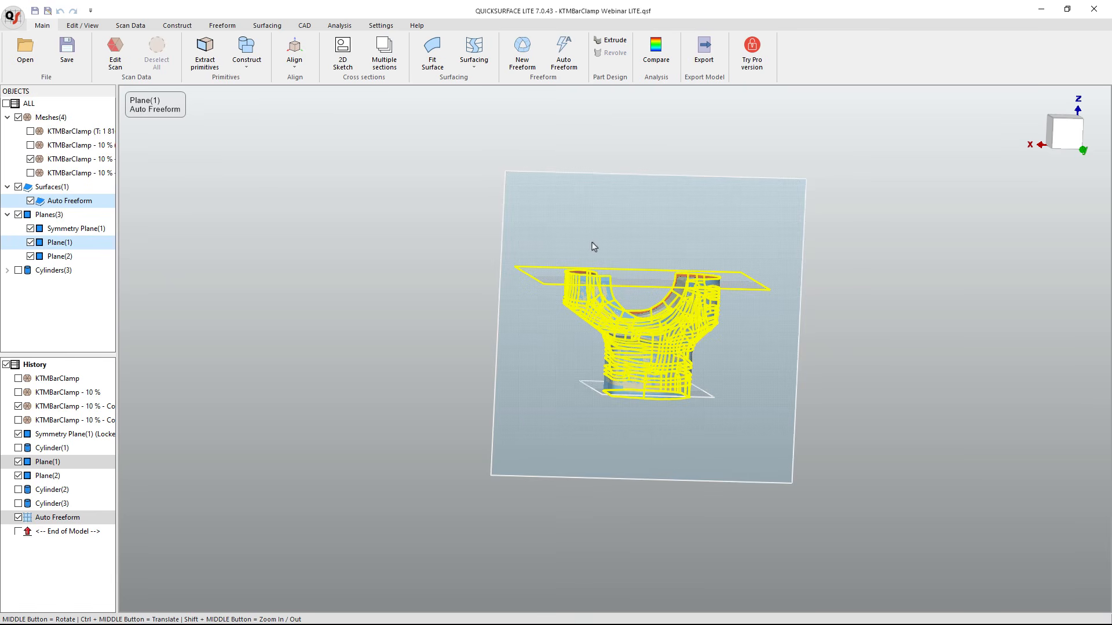
click(305, 26)
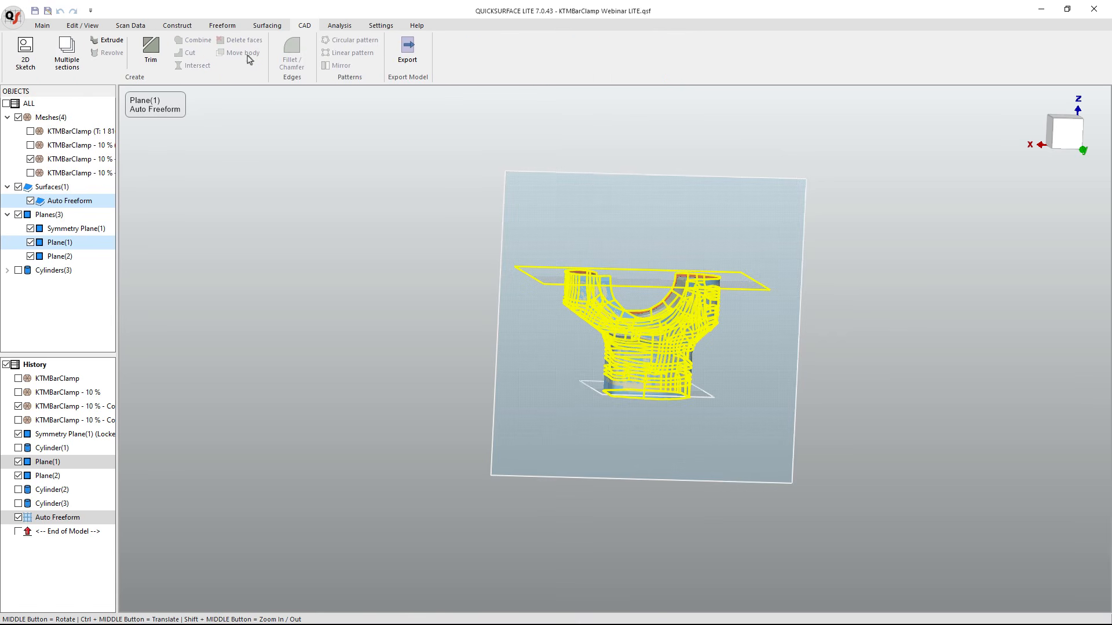
Try to trim the Auto Freeform surface with Plane(1).
click(153, 52)
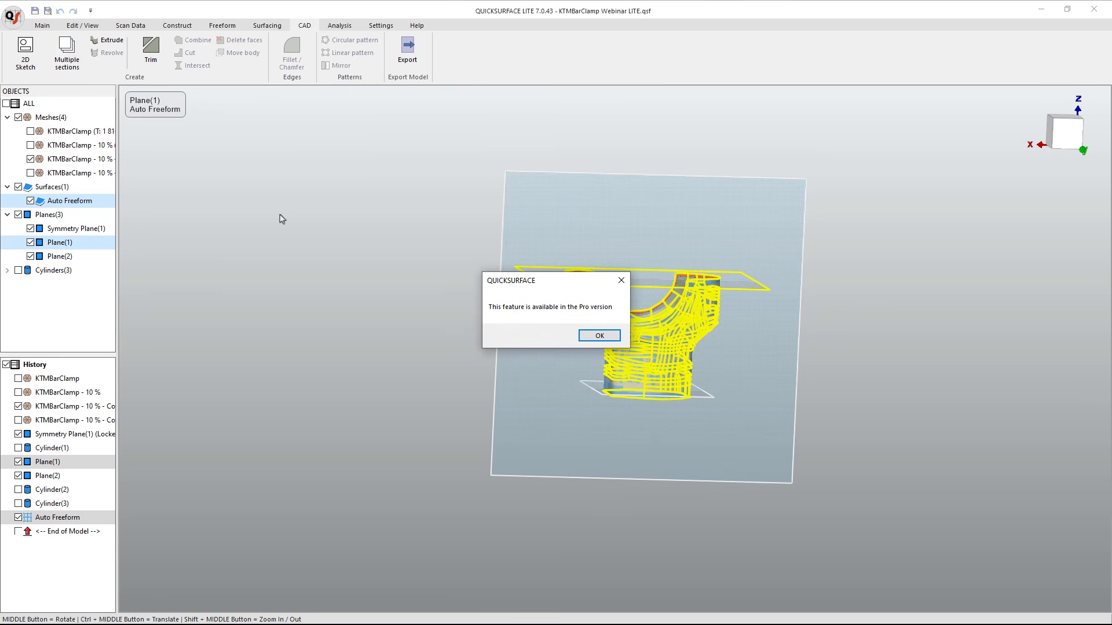
click(599, 336)
click(389, 336)
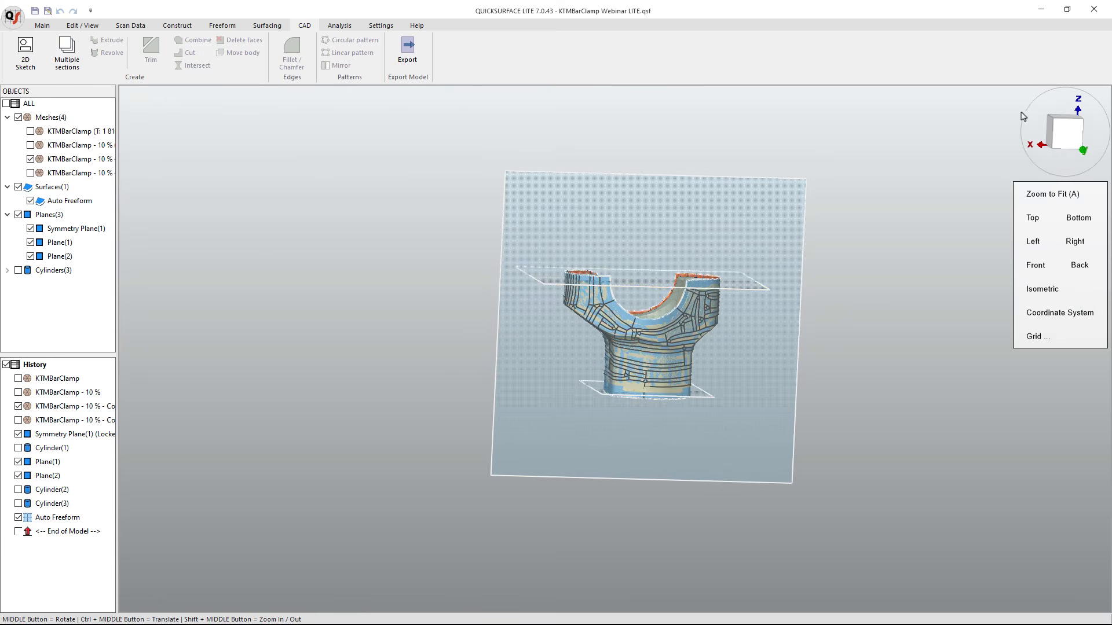
Show all three cylinders and expand their group in the object list while viewing the clamp from the front.
click(1063, 134)
scroll(695, 339, up, 3)
scroll(694, 339, up, 2)
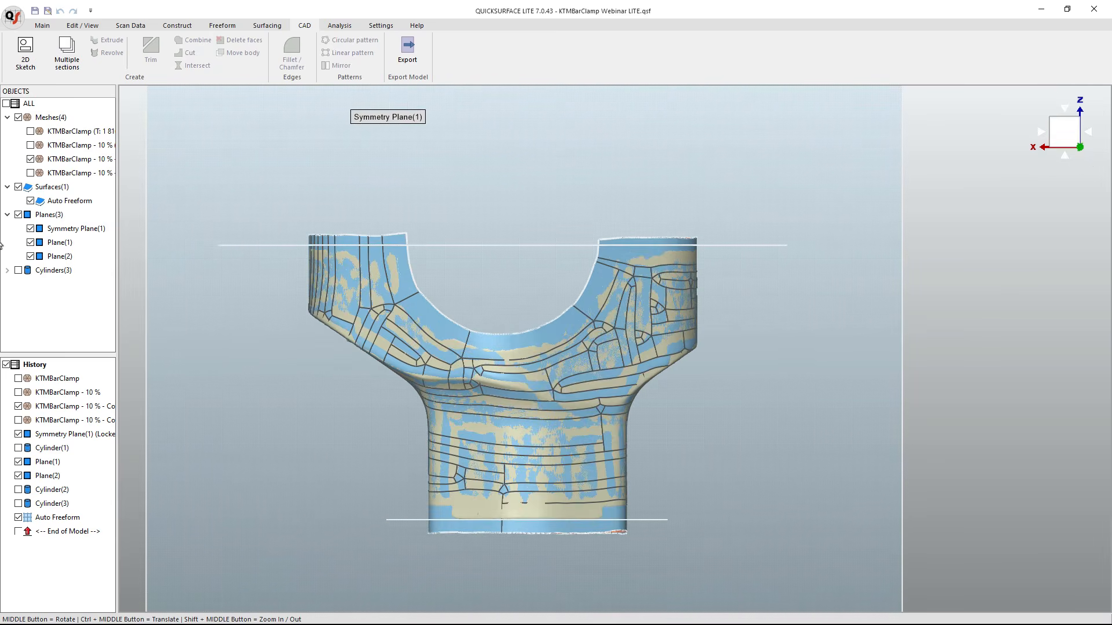
click(18, 271)
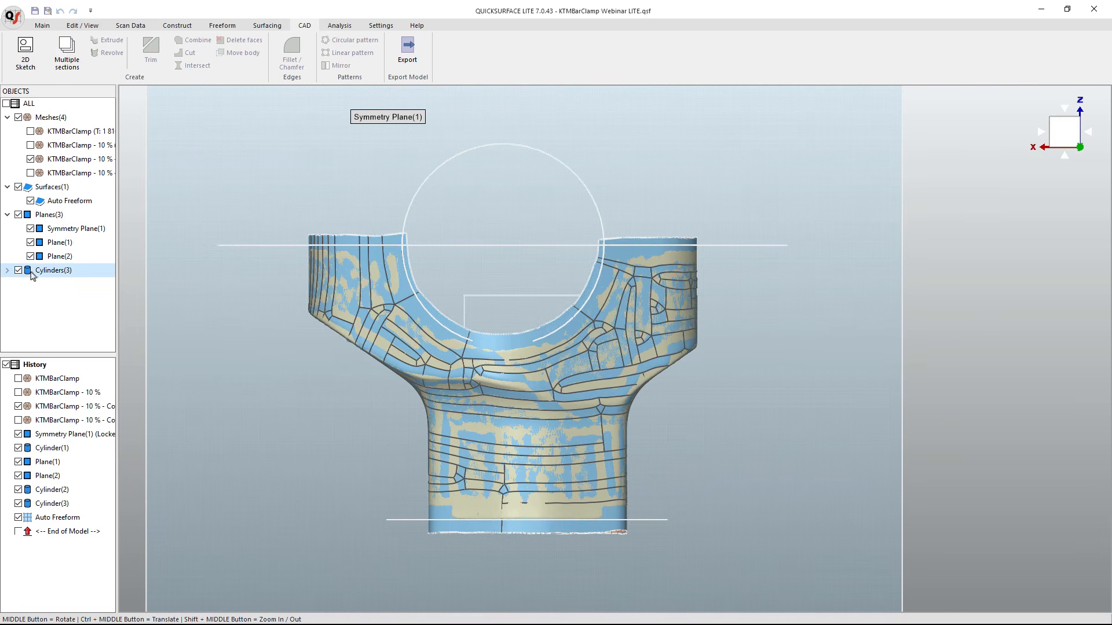
click(7, 270)
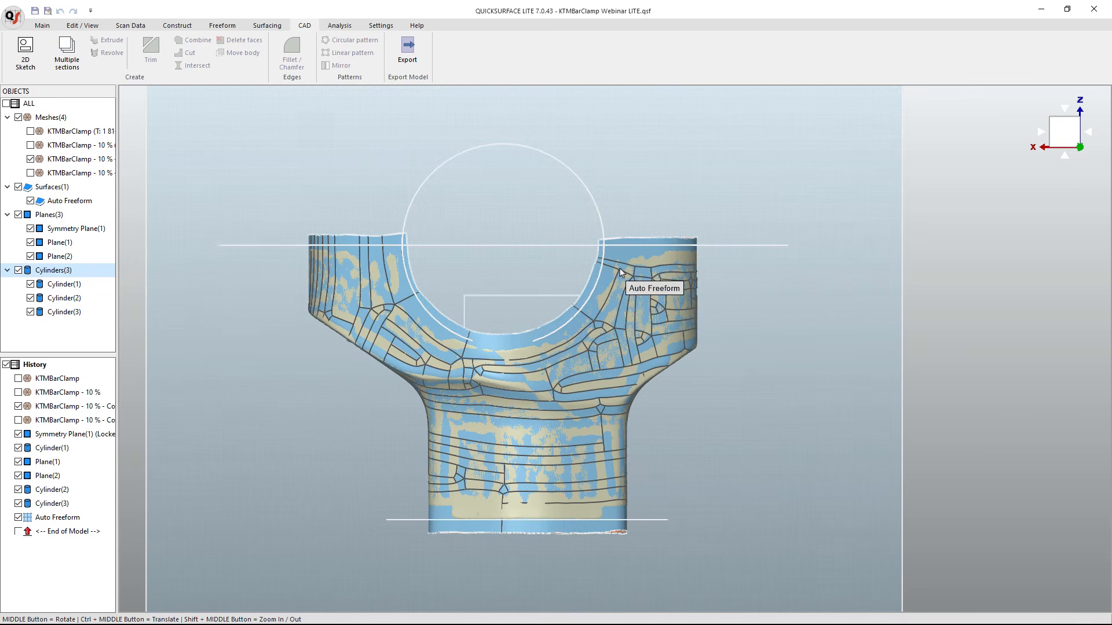
Extend both ends of Cylinder(1) so that it reaches past the clamp body on each side.
middle_drag(541, 335, 434, 212)
click(434, 210)
drag(436, 277, 432, 273)
middle_drag(431, 273, 611, 394)
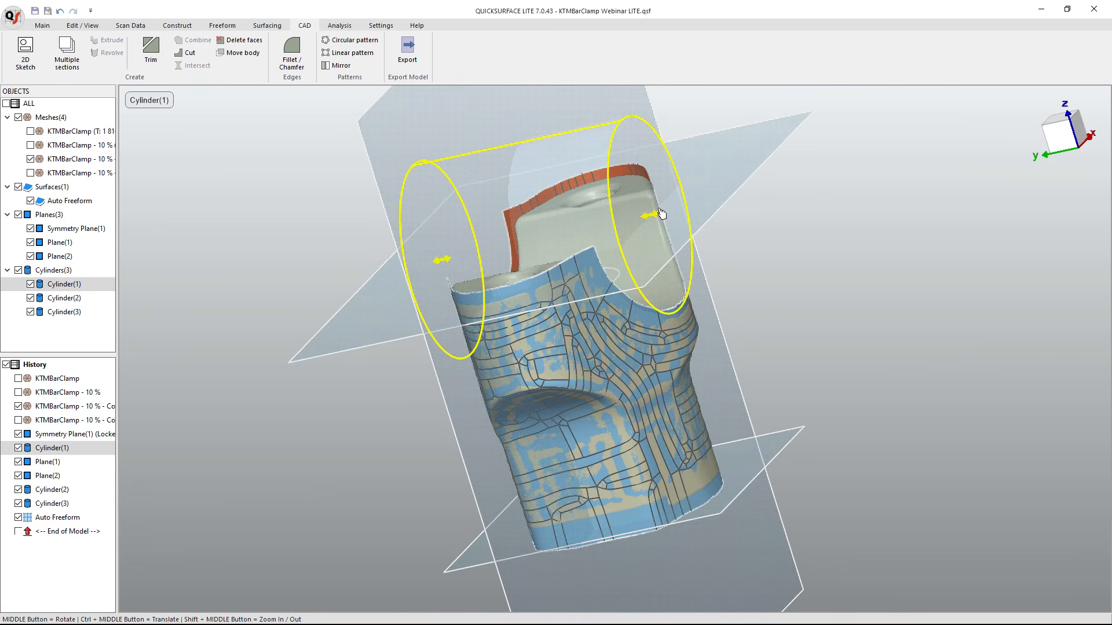
drag(653, 218, 680, 220)
middle_drag(680, 220, 730, 354)
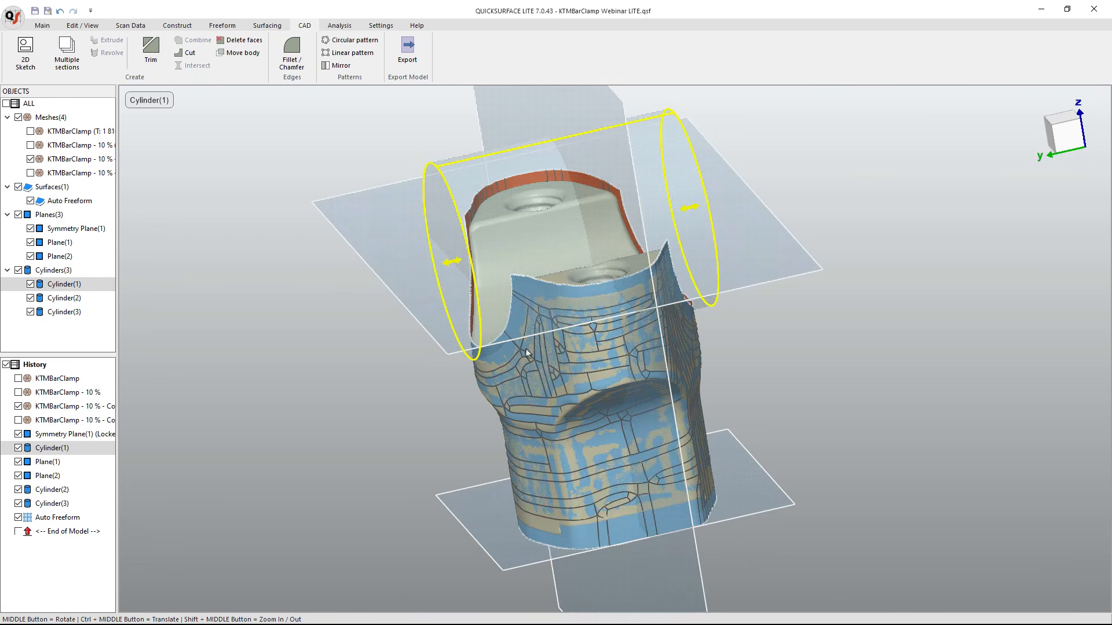
middle_drag(527, 352, 696, 346)
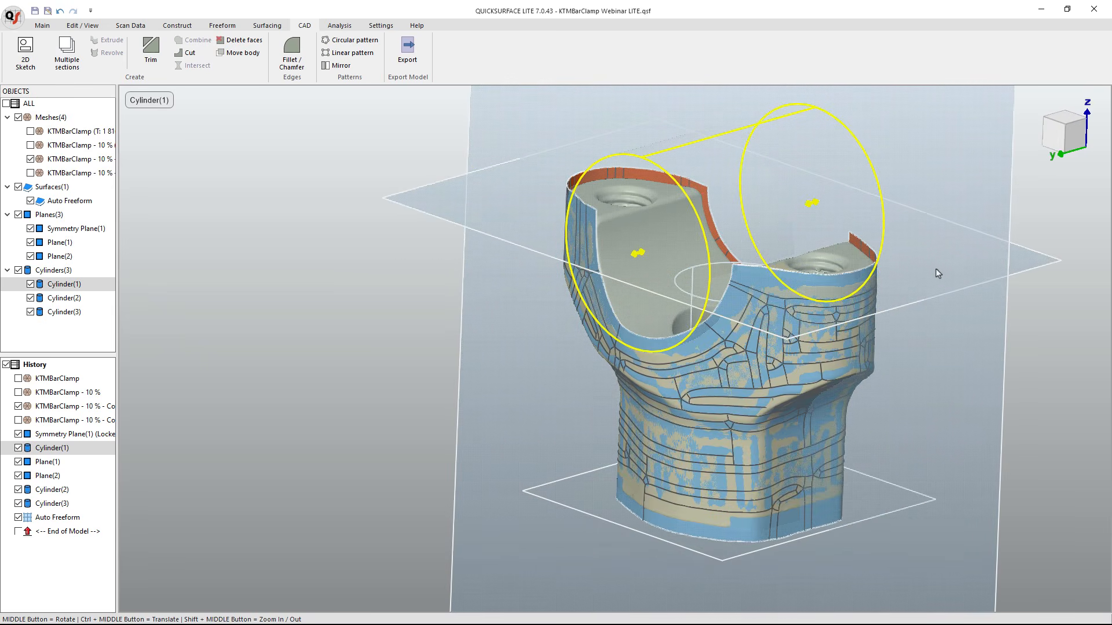
middle_drag(933, 277, 693, 460)
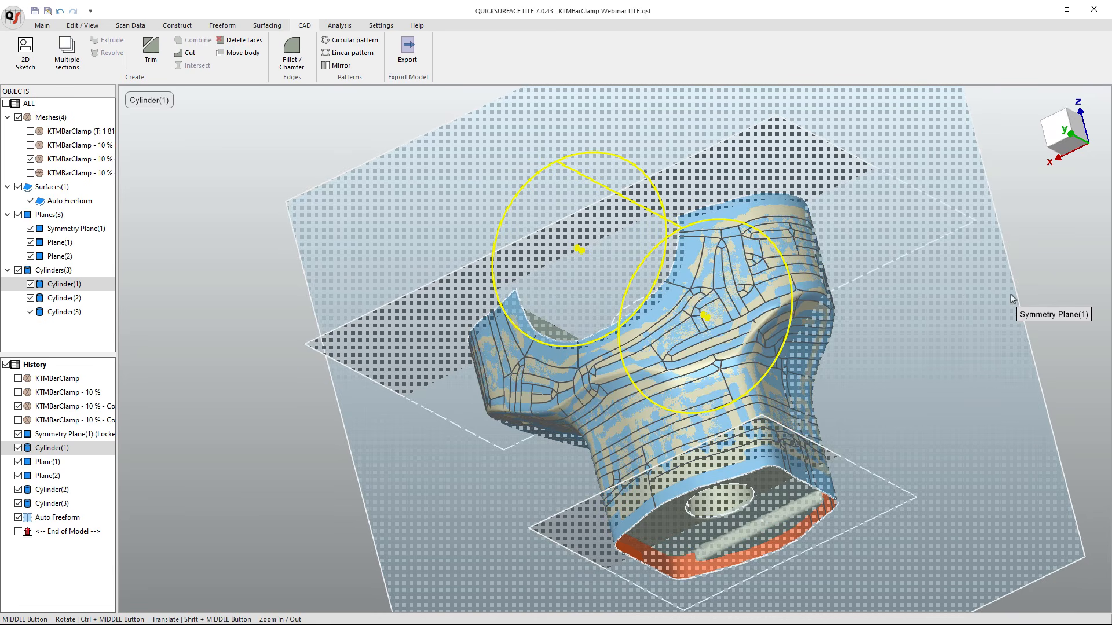
click(1072, 267)
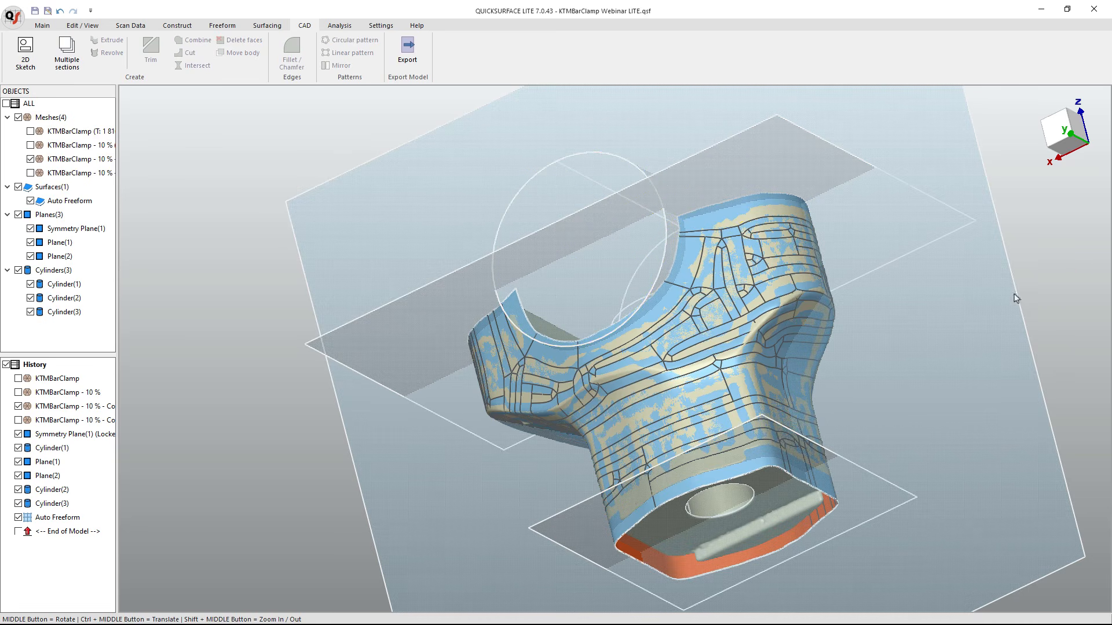
Fit a plane primitive to the flat scanned face surrounding the hole on the clamp's underside.
scroll(763, 498, up, 5)
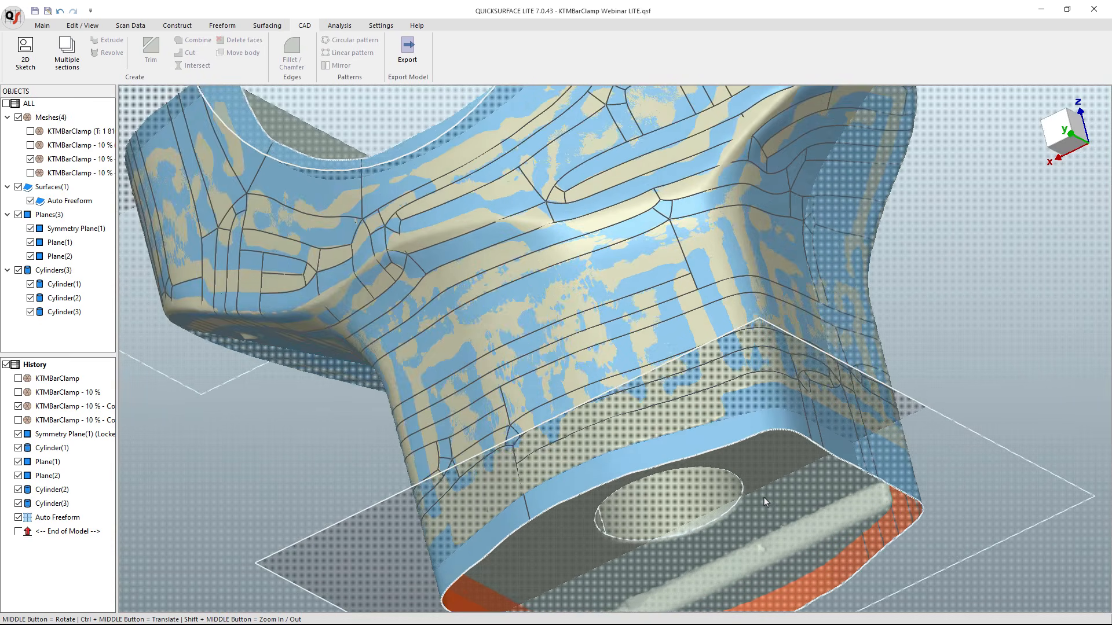
scroll(767, 455, up, 3)
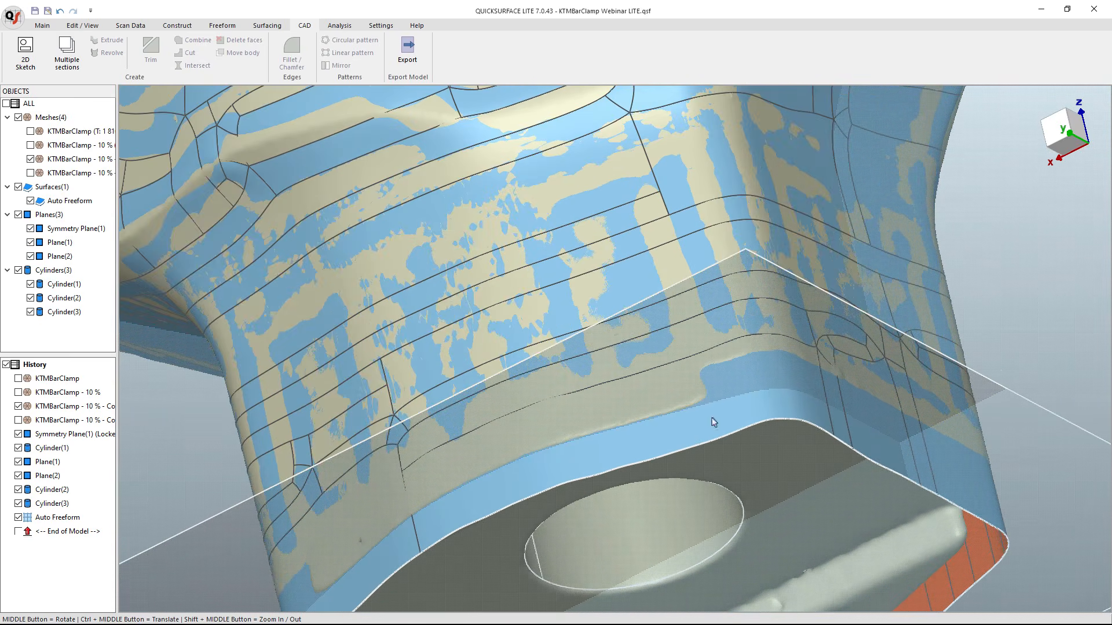
click(52, 25)
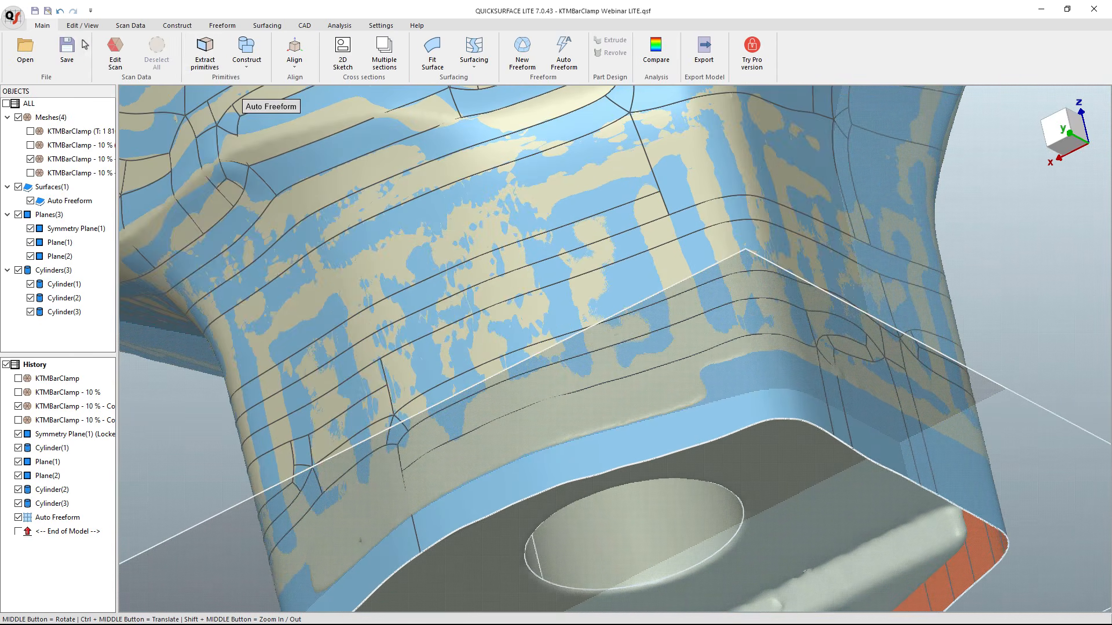
click(205, 52)
click(761, 467)
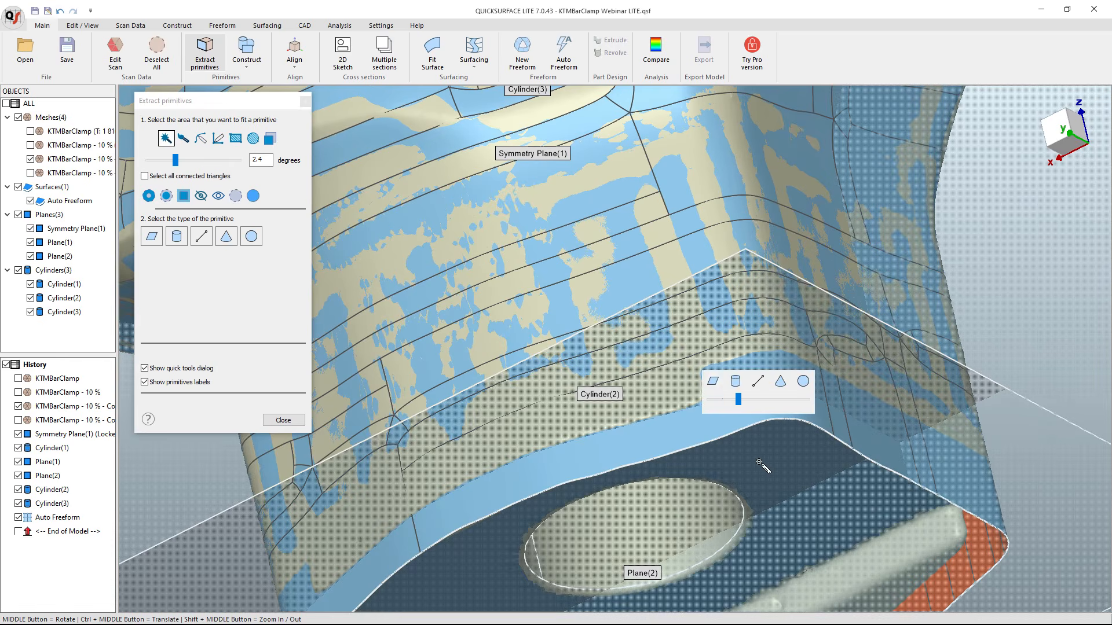
click(715, 386)
Enable deviation analysis for the fitted plane, constrain it parallel to Plane(2), and create it.
click(144, 354)
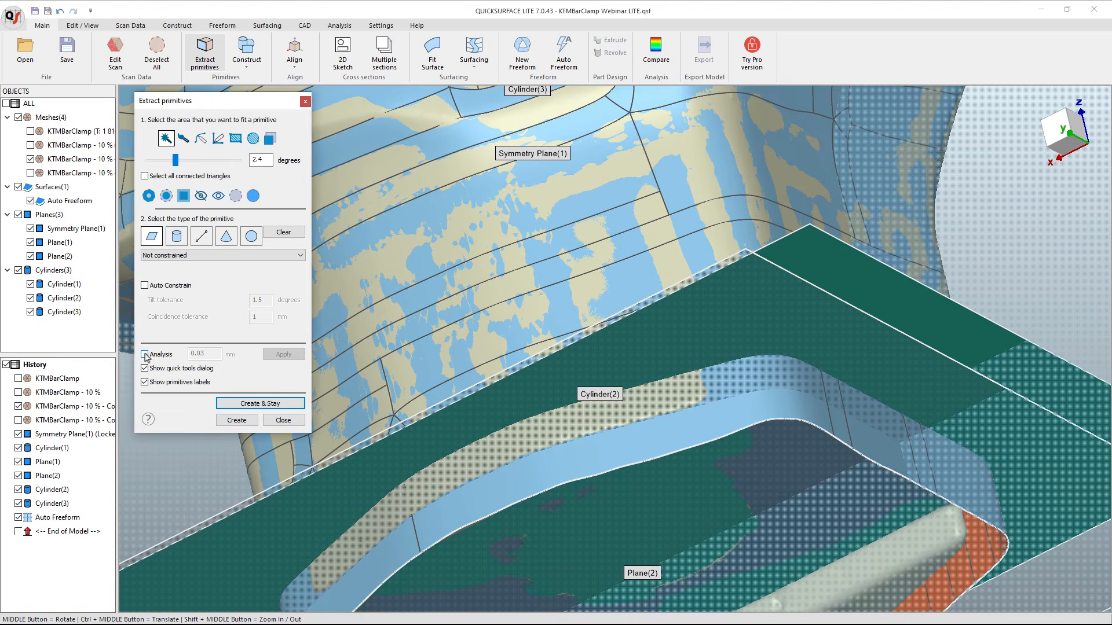
scroll(570, 268, down, 3)
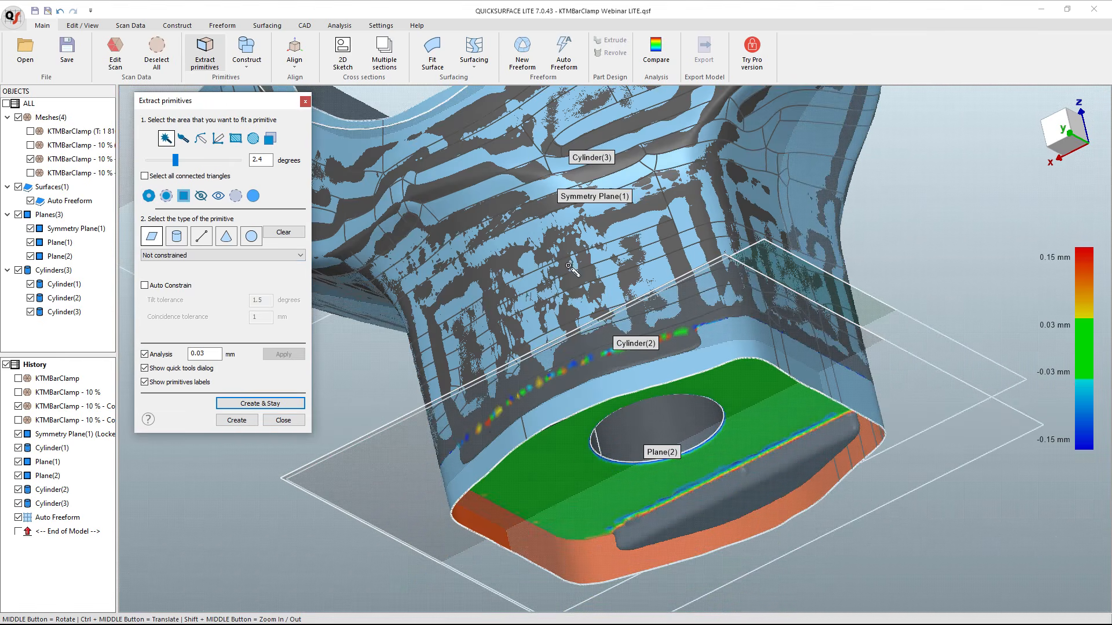
click(270, 256)
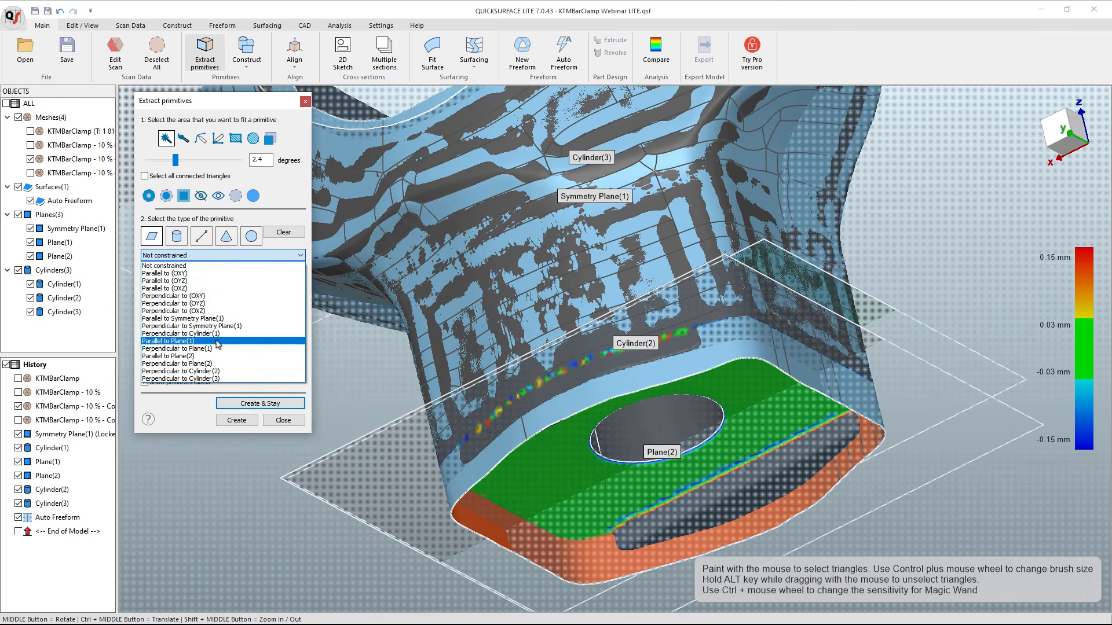
click(207, 355)
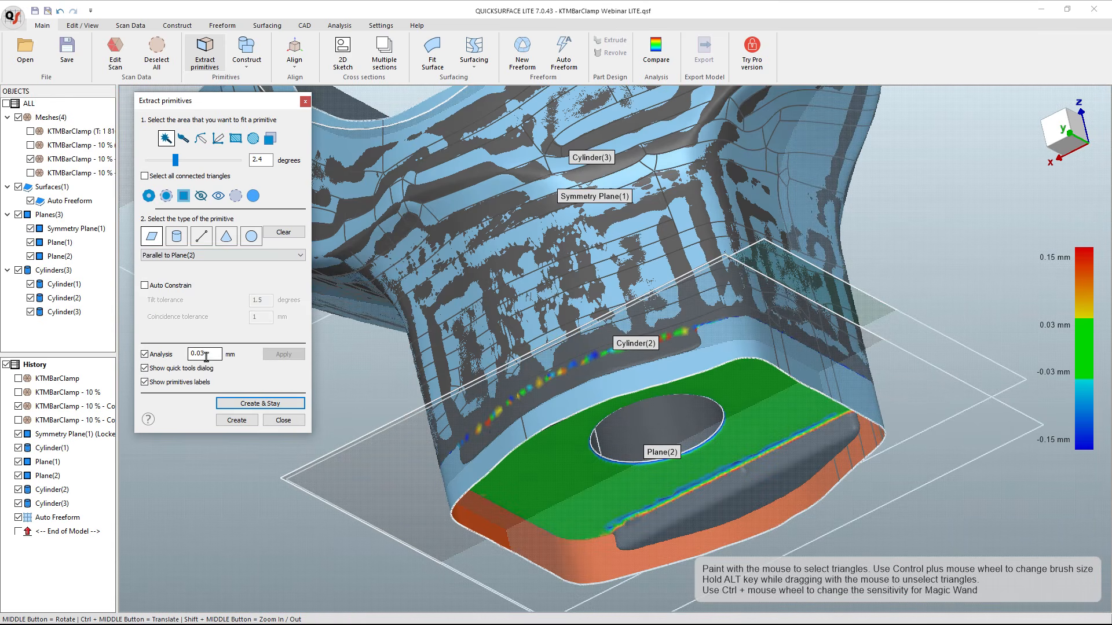
click(260, 405)
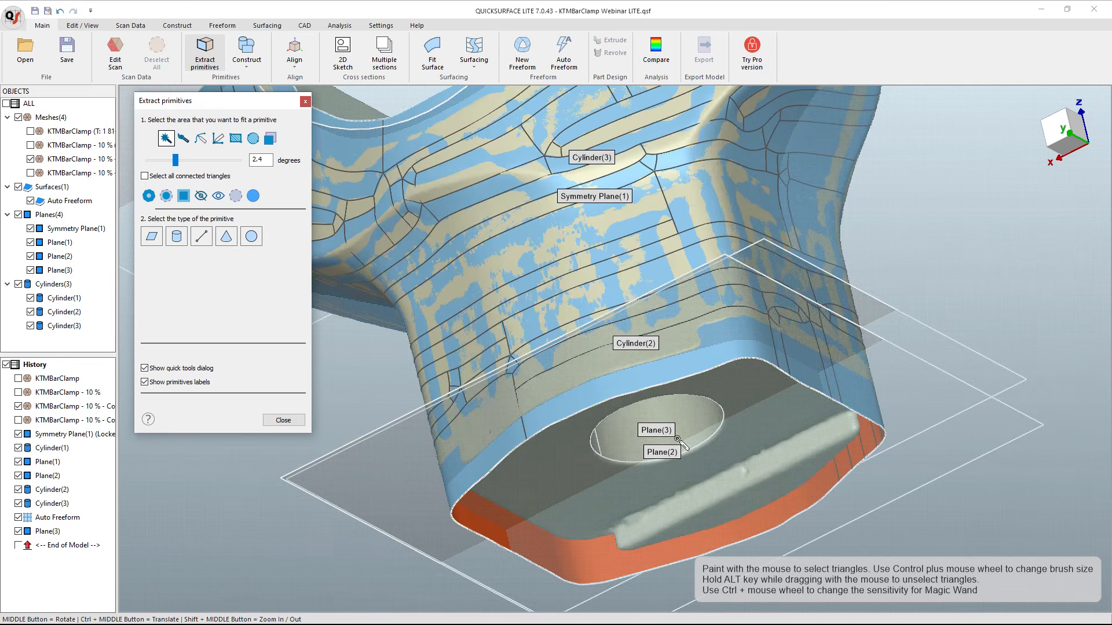
middle_drag(740, 451, 692, 454)
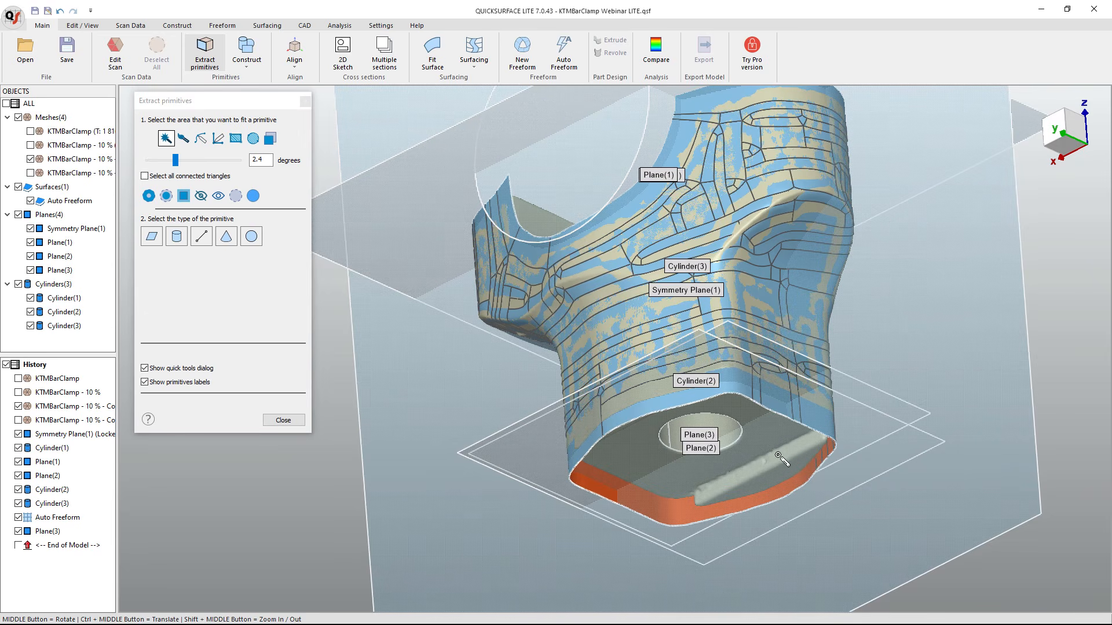
click(283, 421)
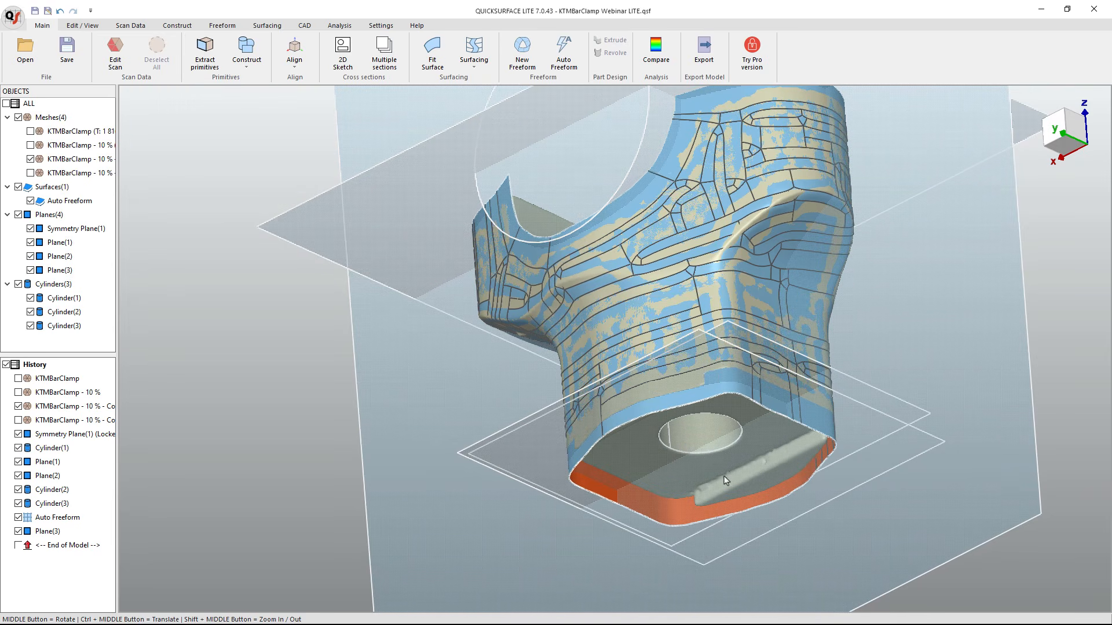
Create a sketch for an extruded surface parallel to OXY, offset about 1.04 mm to section the underside's raised edges.
click(346, 55)
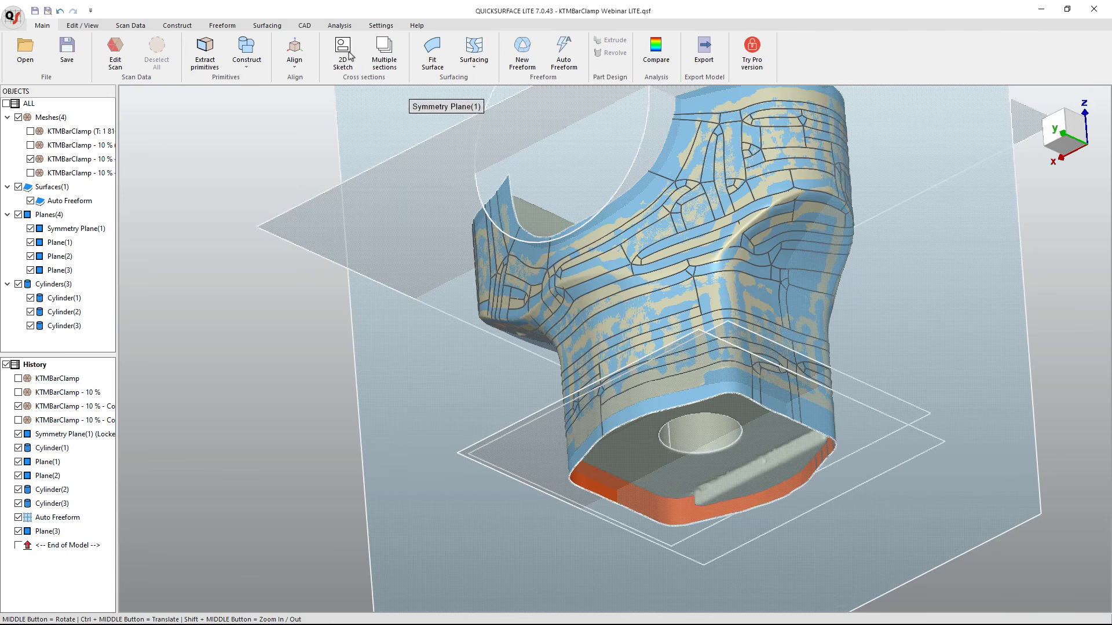
scroll(761, 475, up, 3)
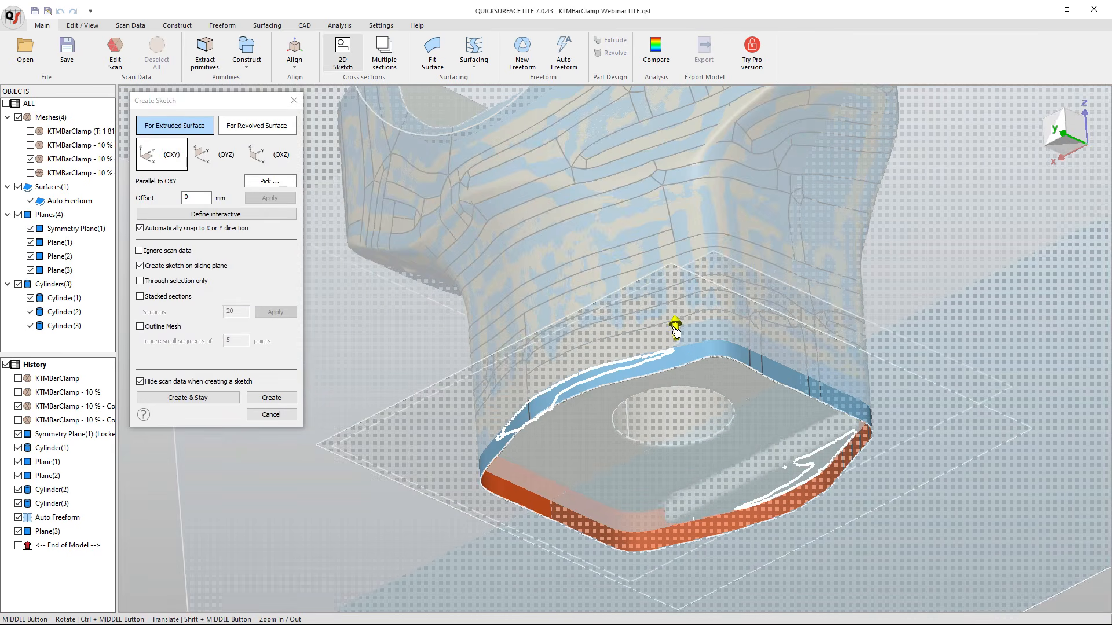
drag(676, 328, 678, 317)
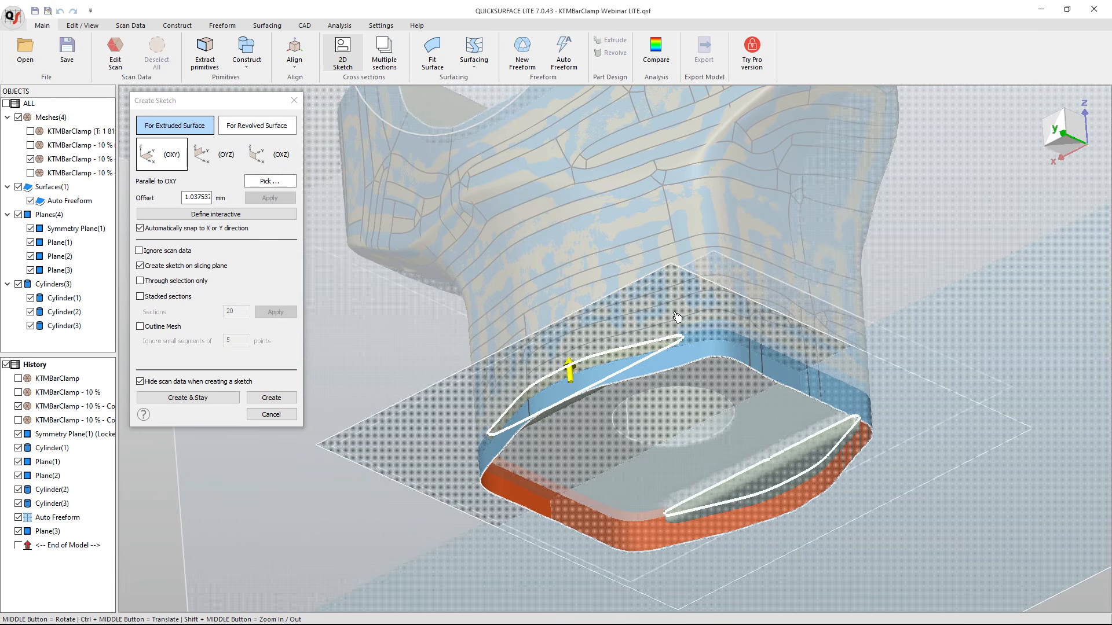
click(271, 398)
Fit horizontal lines to the straight inner edges of the upper and lower section profiles.
scroll(588, 324, up, 5)
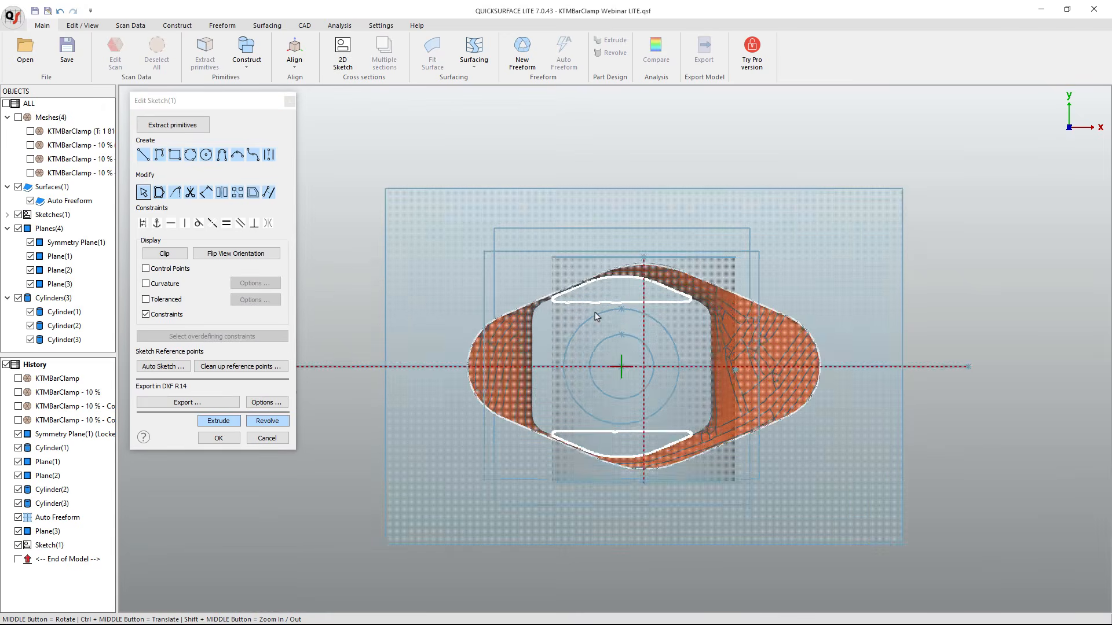
click(178, 128)
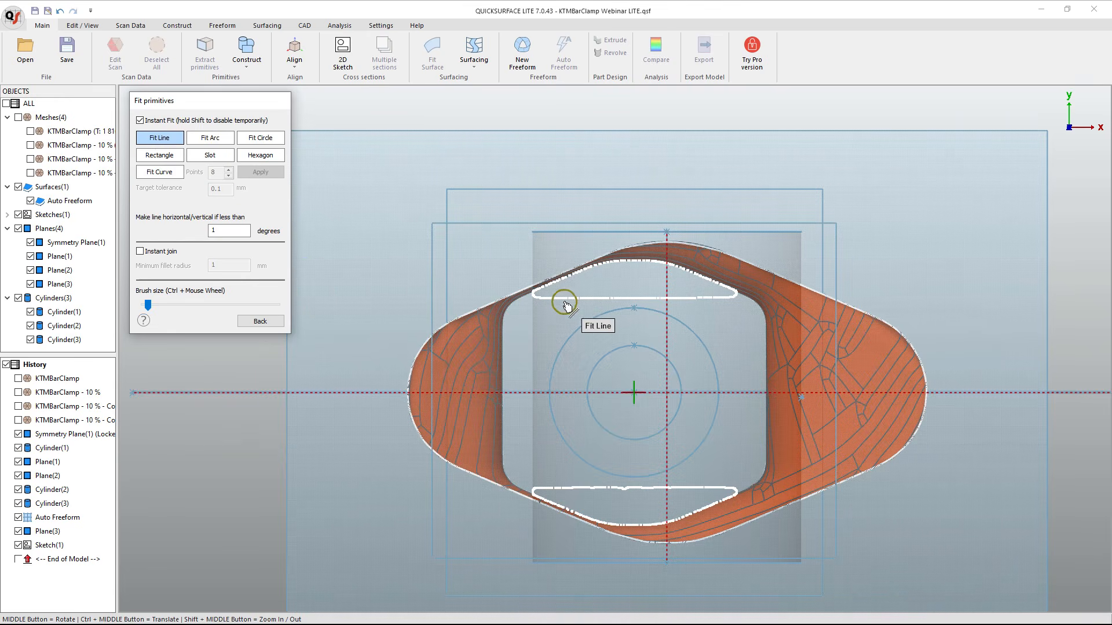
drag(562, 302, 713, 308)
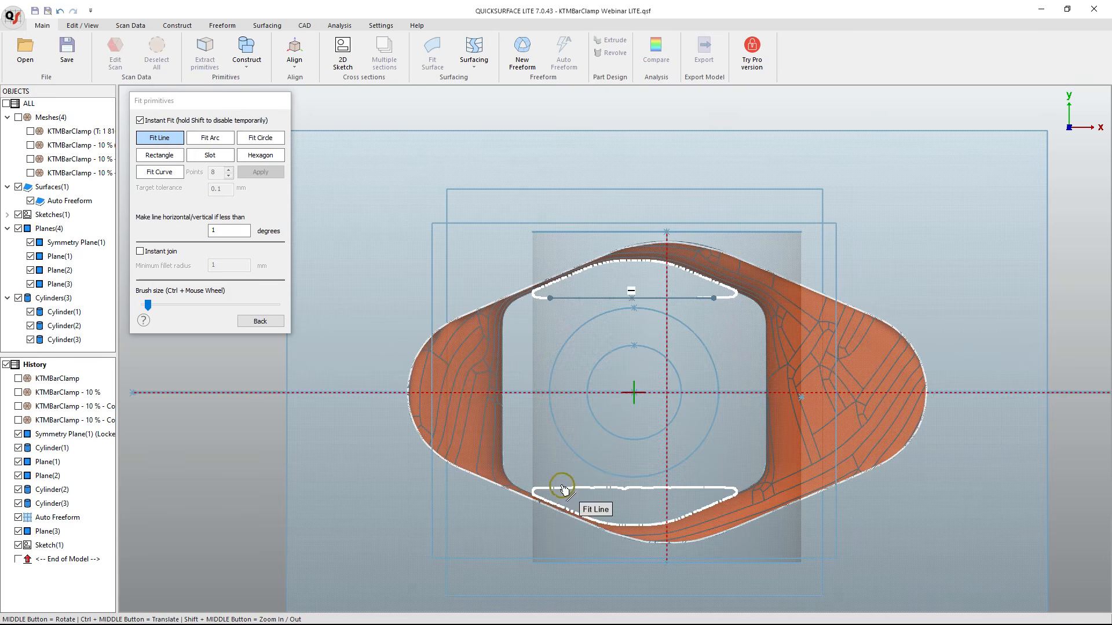
drag(561, 489, 622, 490)
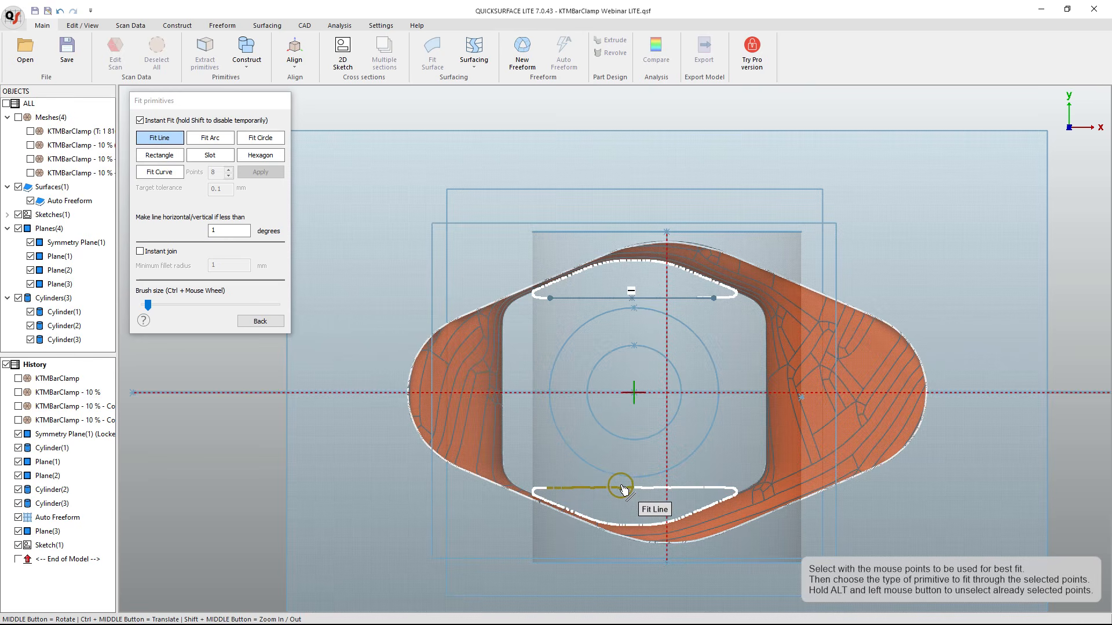
key(alt)
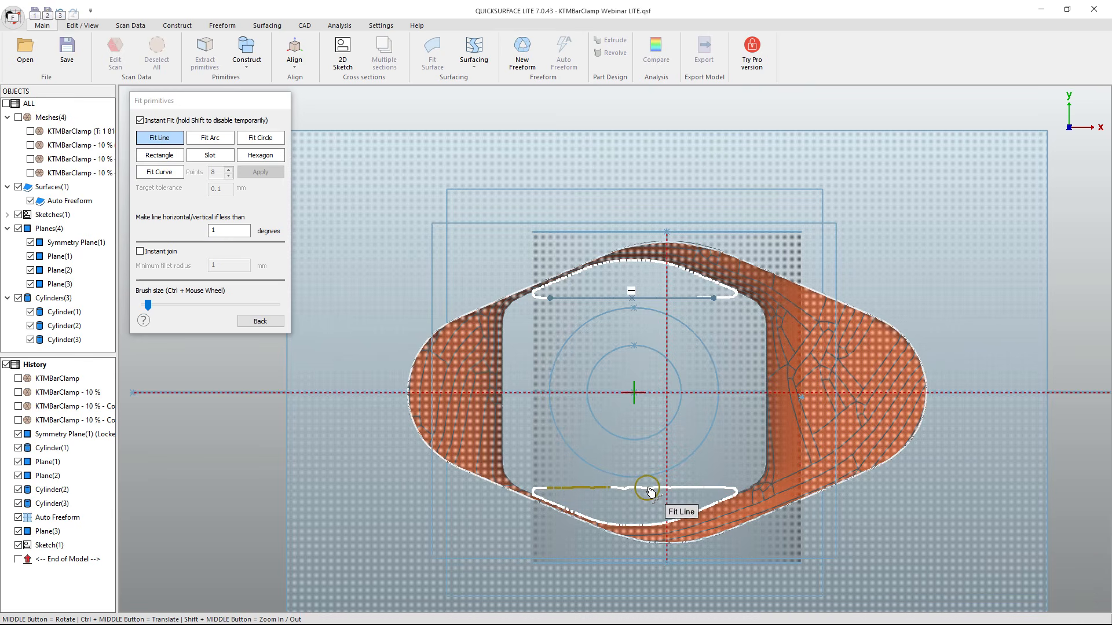
drag(650, 491, 709, 489)
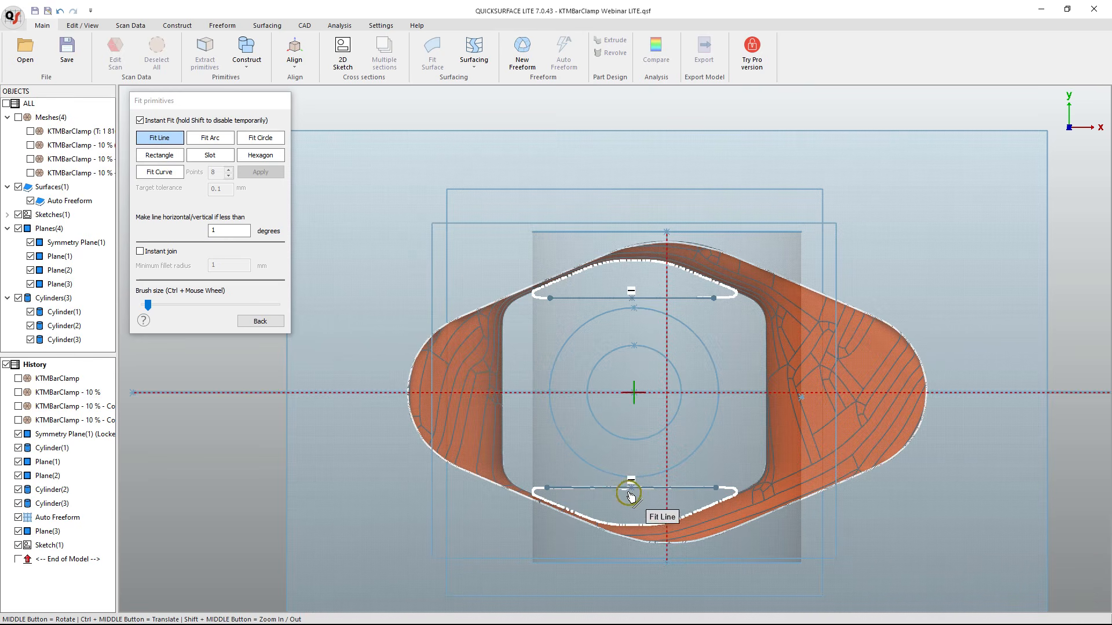
click(260, 321)
Lengthen both fitted horizontal lines at each end so they extend past the sides of the clamp's base.
drag(717, 491, 775, 488)
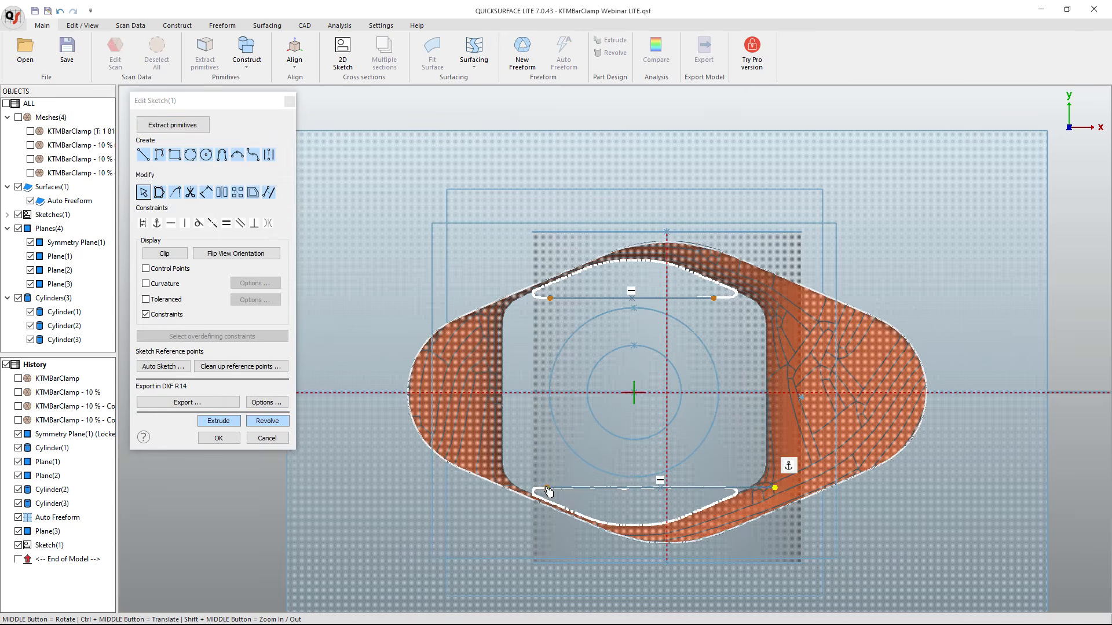
drag(549, 491, 498, 488)
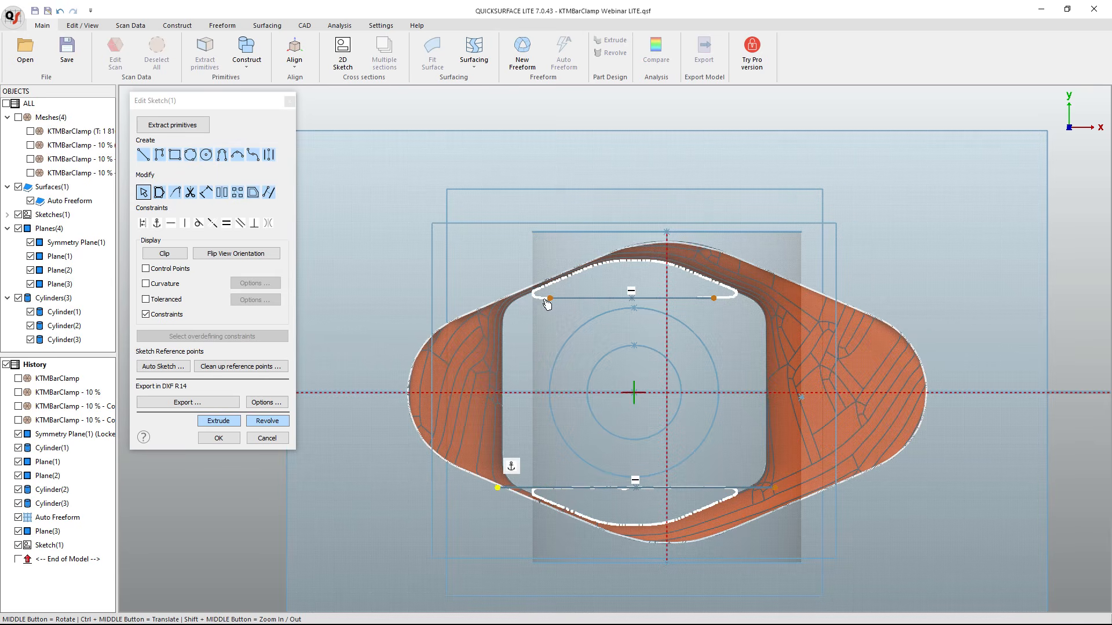
drag(547, 303, 490, 299)
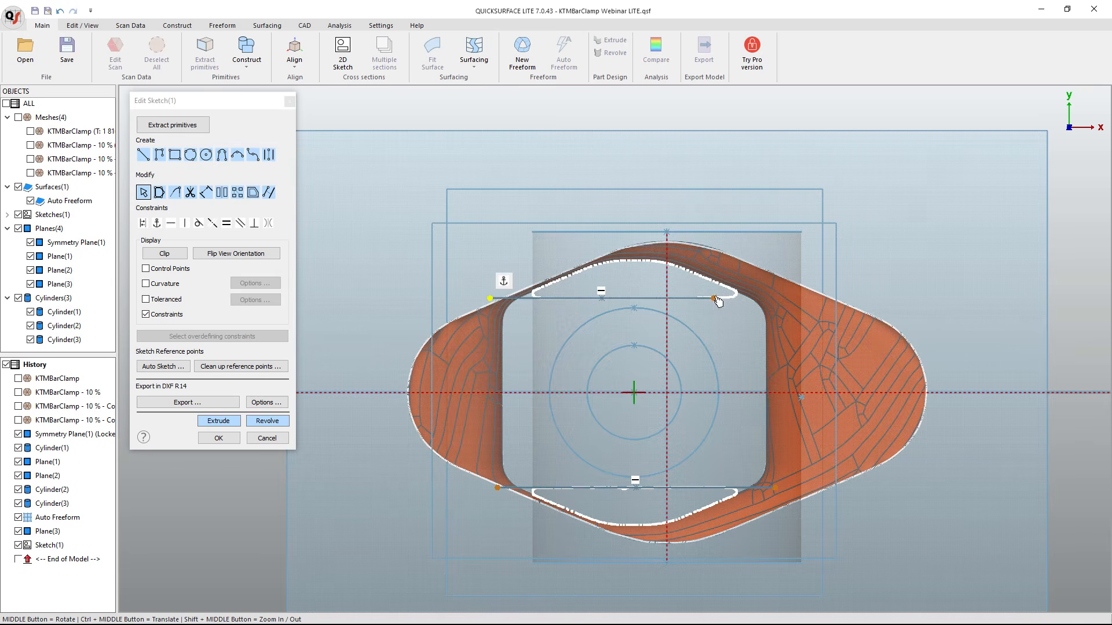
drag(718, 301, 789, 307)
drag(770, 490, 781, 488)
Close the profile with two side lines joining the matching ends of the upper and lower horizontal lines.
click(143, 154)
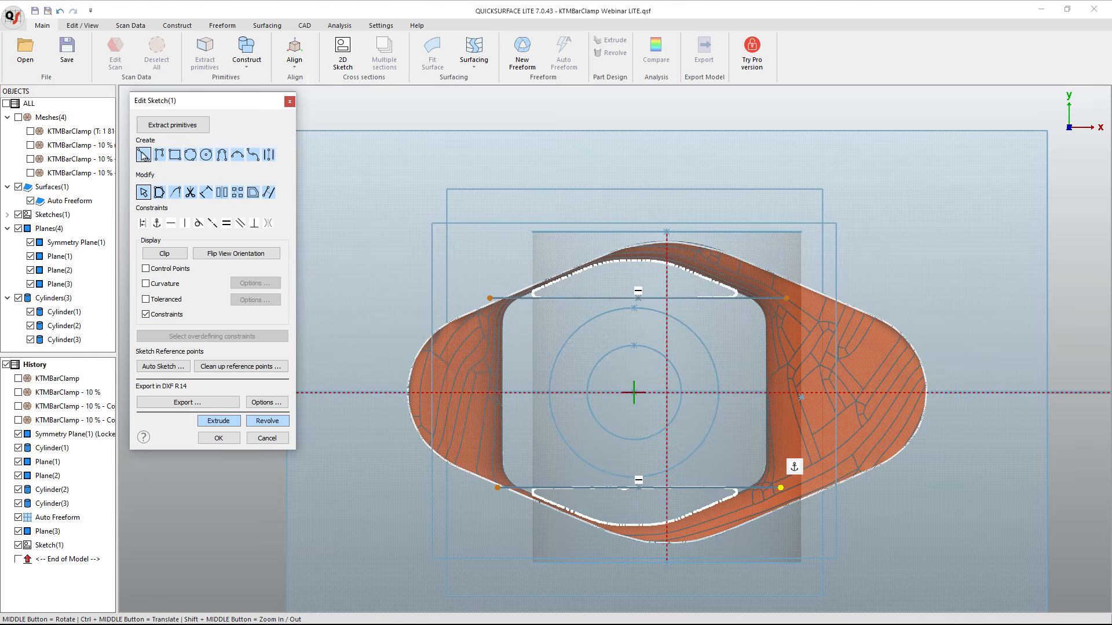
click(786, 299)
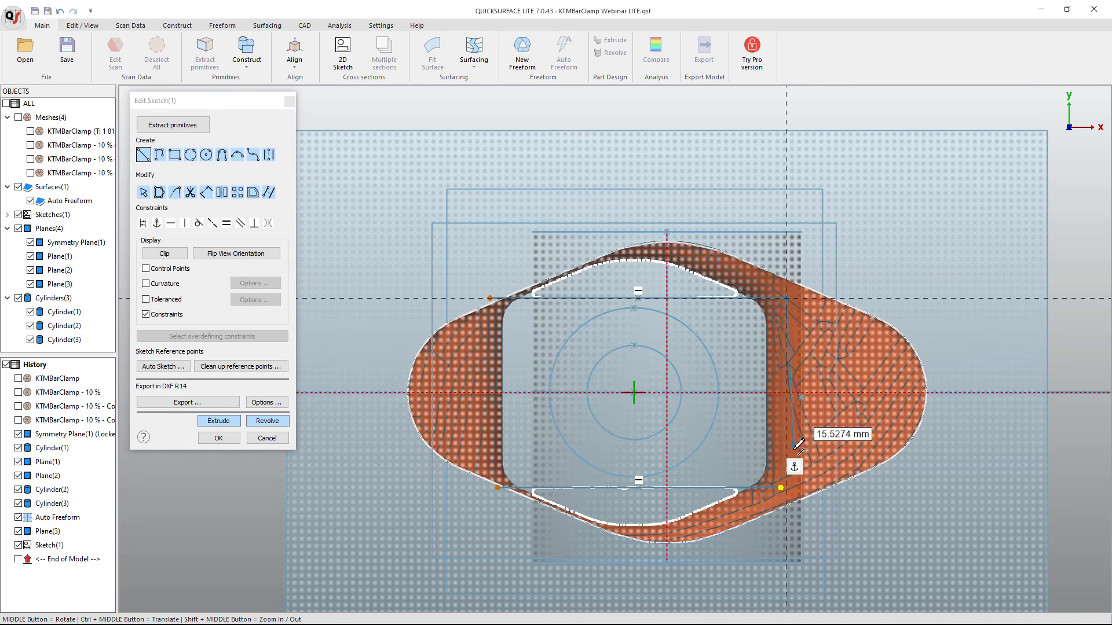
click(781, 488)
click(490, 298)
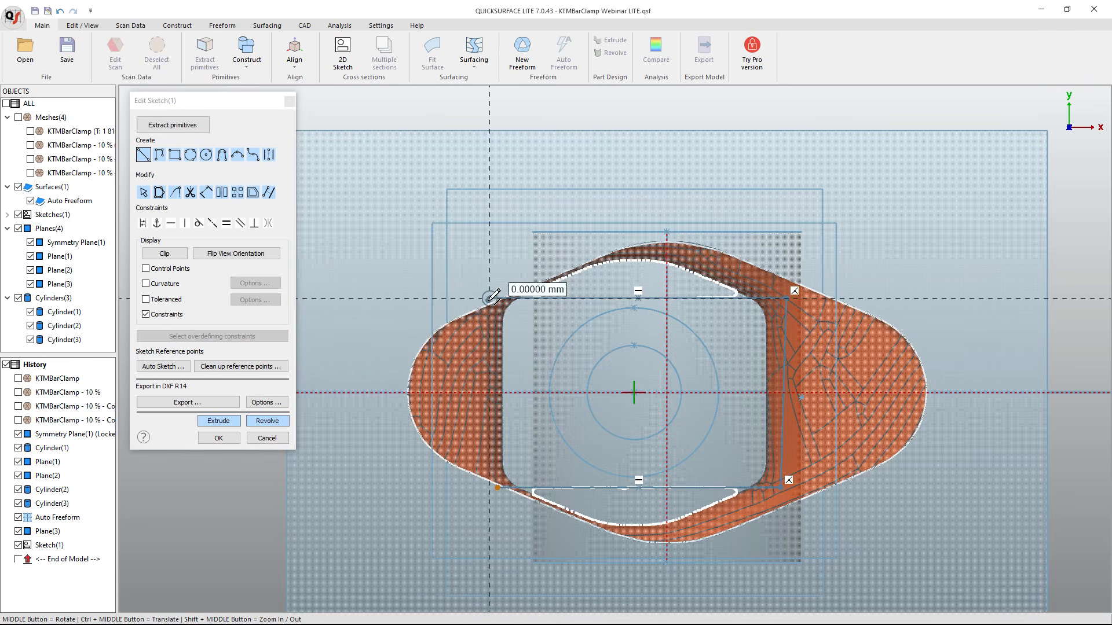
click(497, 488)
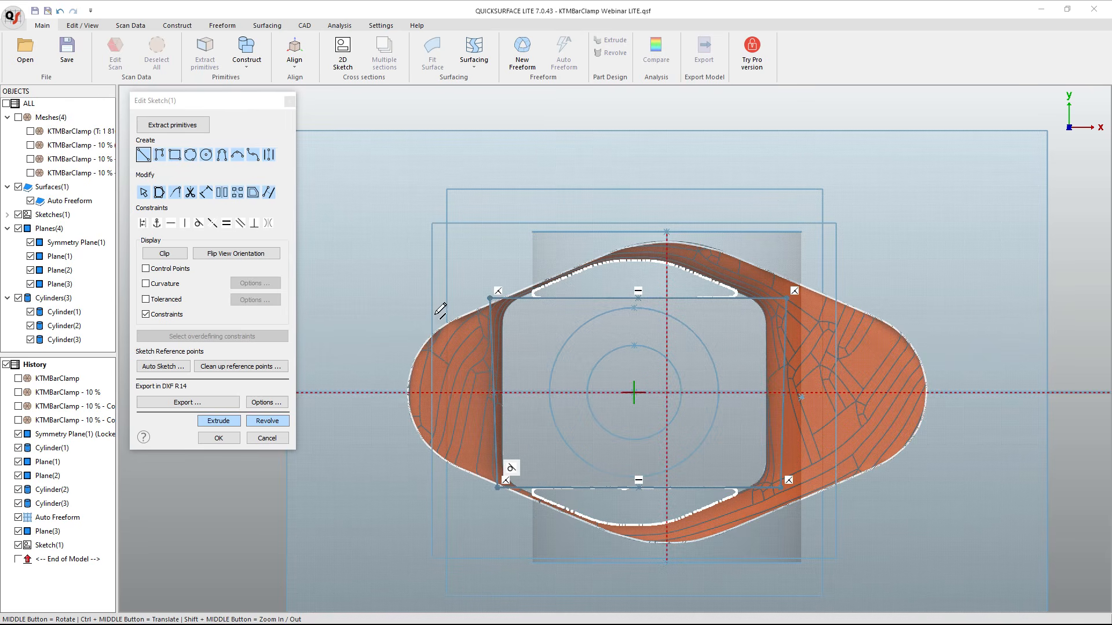
Extrude the closed profile as a two-sided solid, about 13.62 mm deep below the clamp's base and 0 mm on the top side.
click(219, 421)
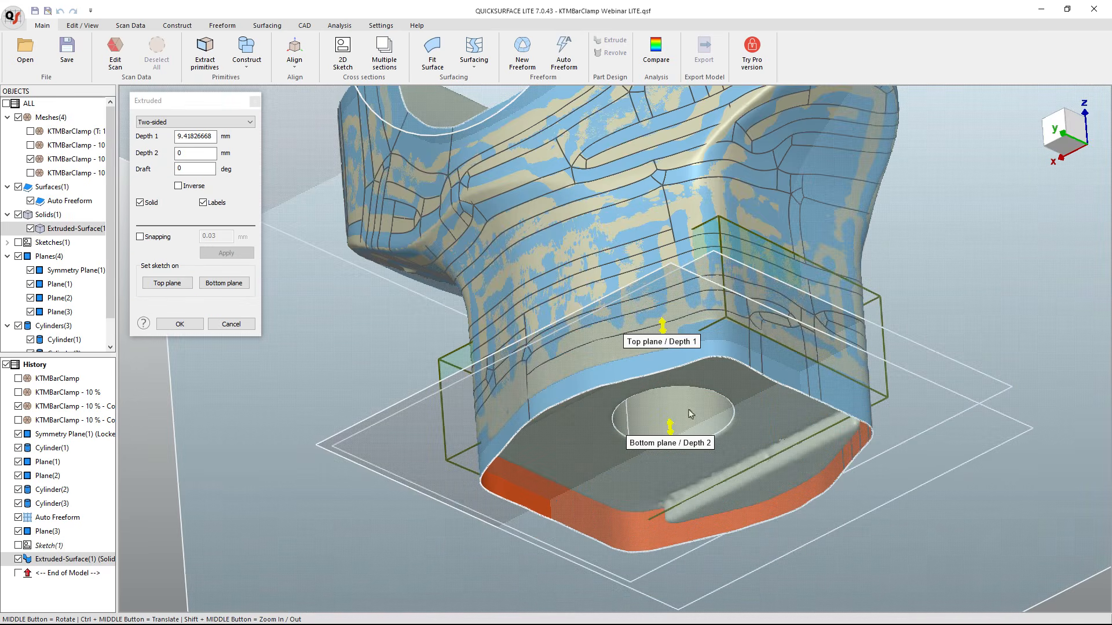
drag(672, 431, 681, 573)
drag(665, 328, 676, 459)
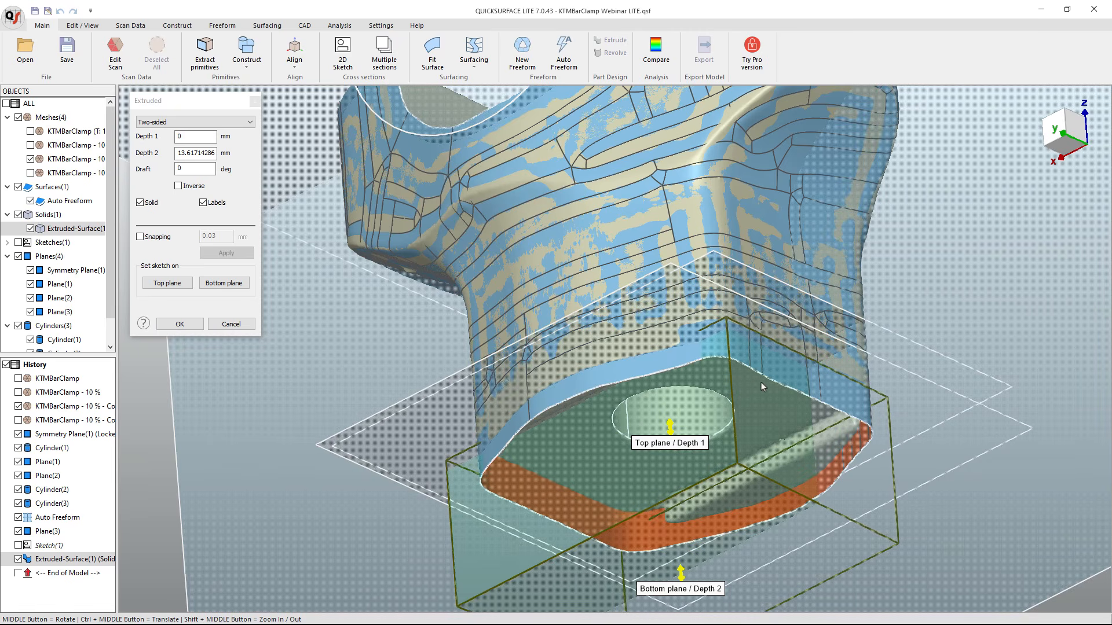
scroll(665, 425, up, 2)
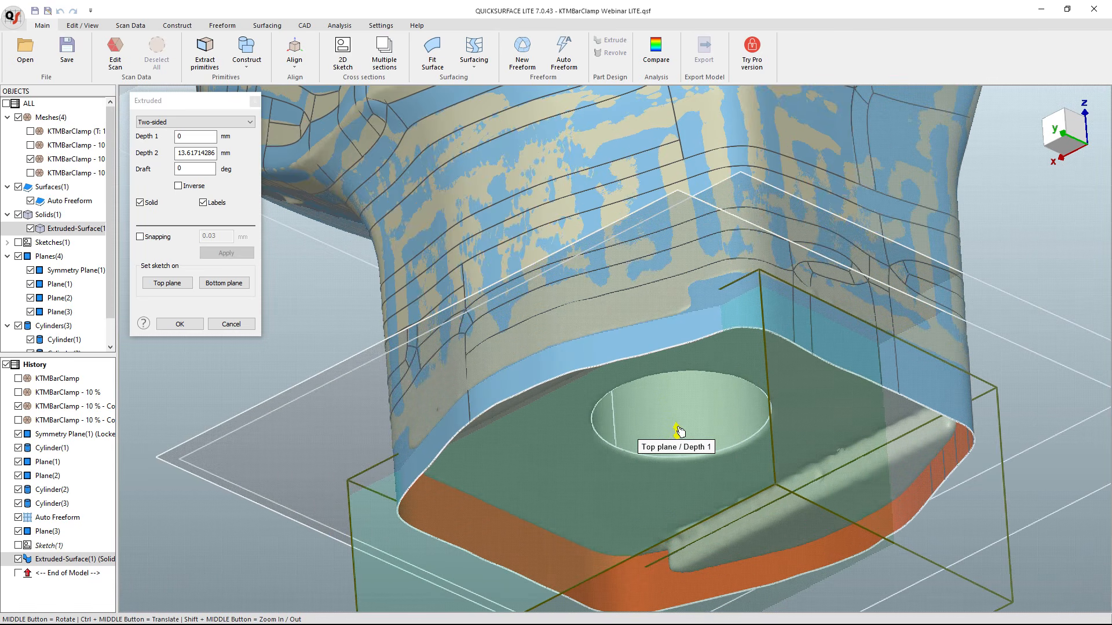
drag(679, 431, 817, 512)
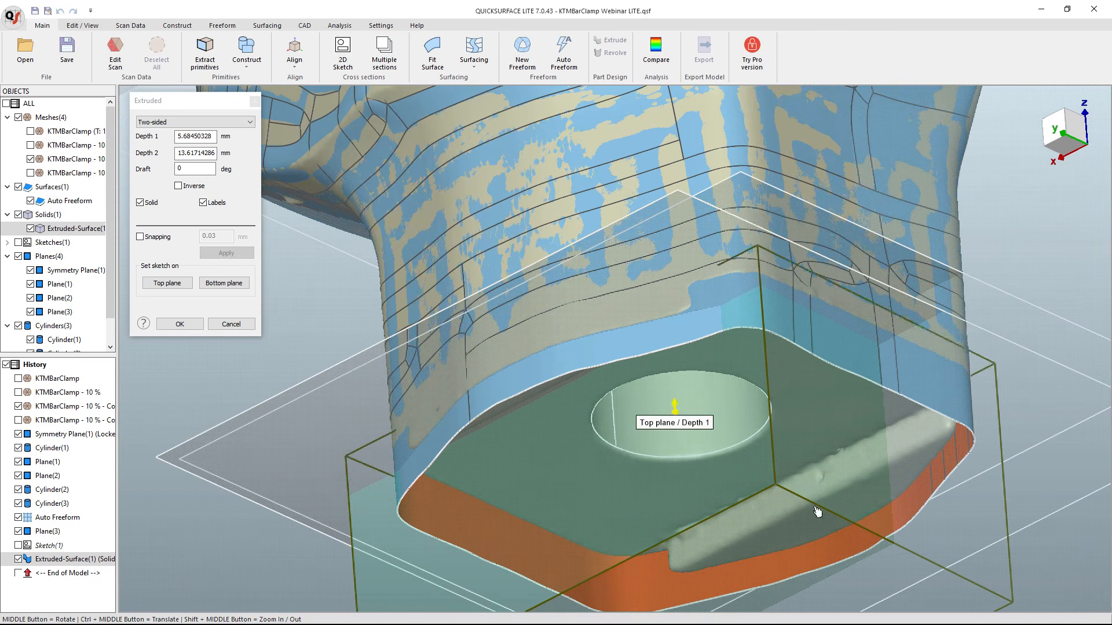
middle_drag(884, 361, 268, 290)
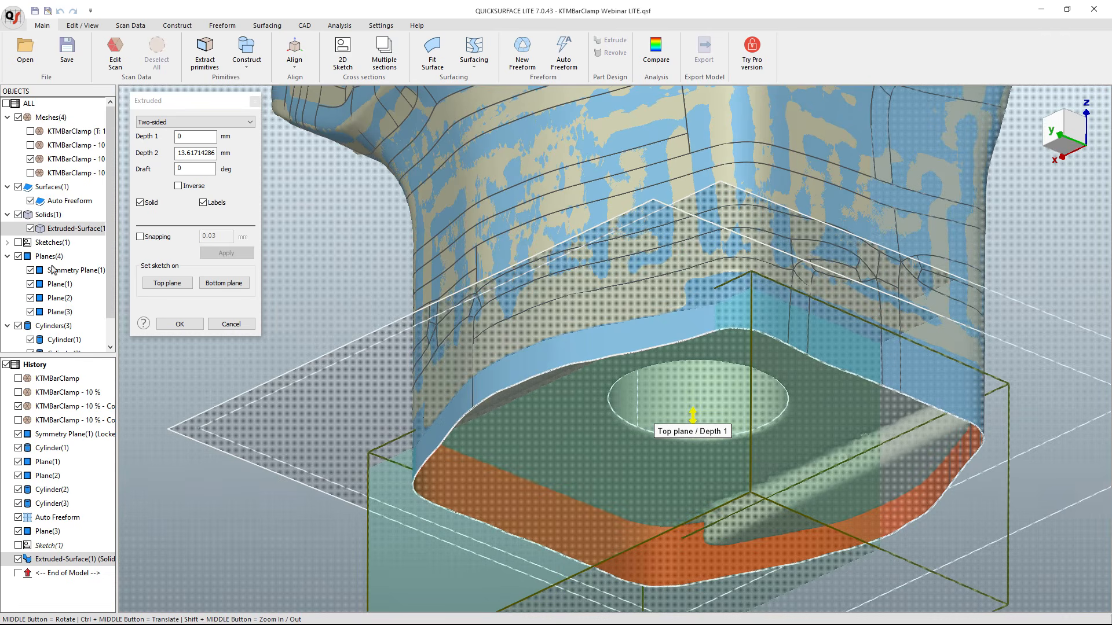
Hide the Auto Freeform surface, raise the block's top depth to about 1.66 mm to match the scanned recess, and accept the extrusion.
click(31, 200)
middle_drag(686, 285, 957, 206)
click(1071, 130)
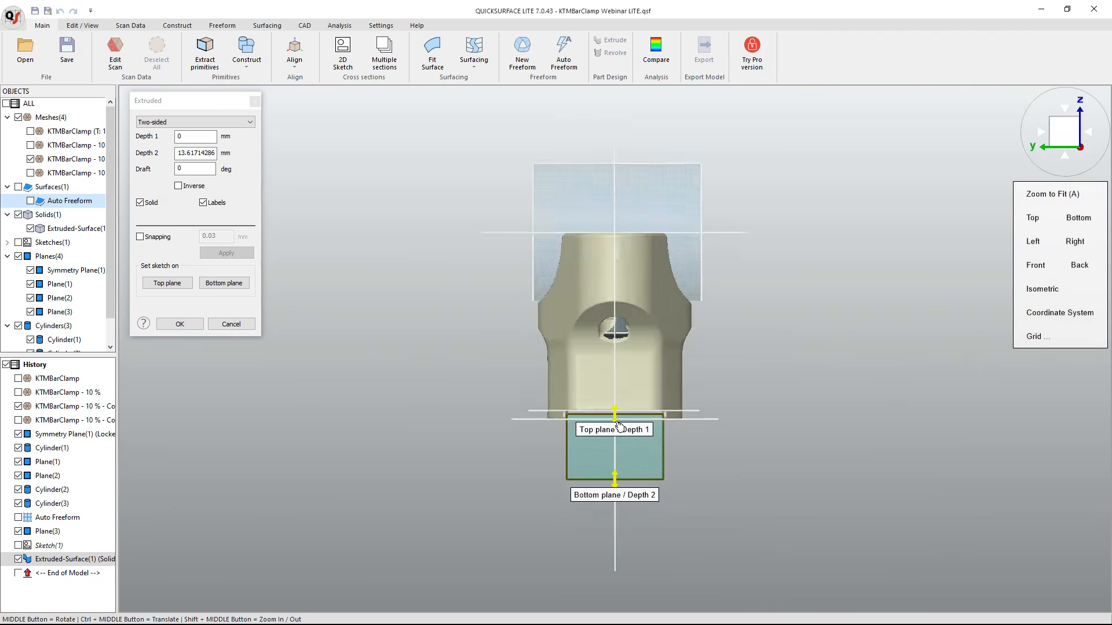
scroll(618, 427, up, 5)
drag(615, 369, 631, 292)
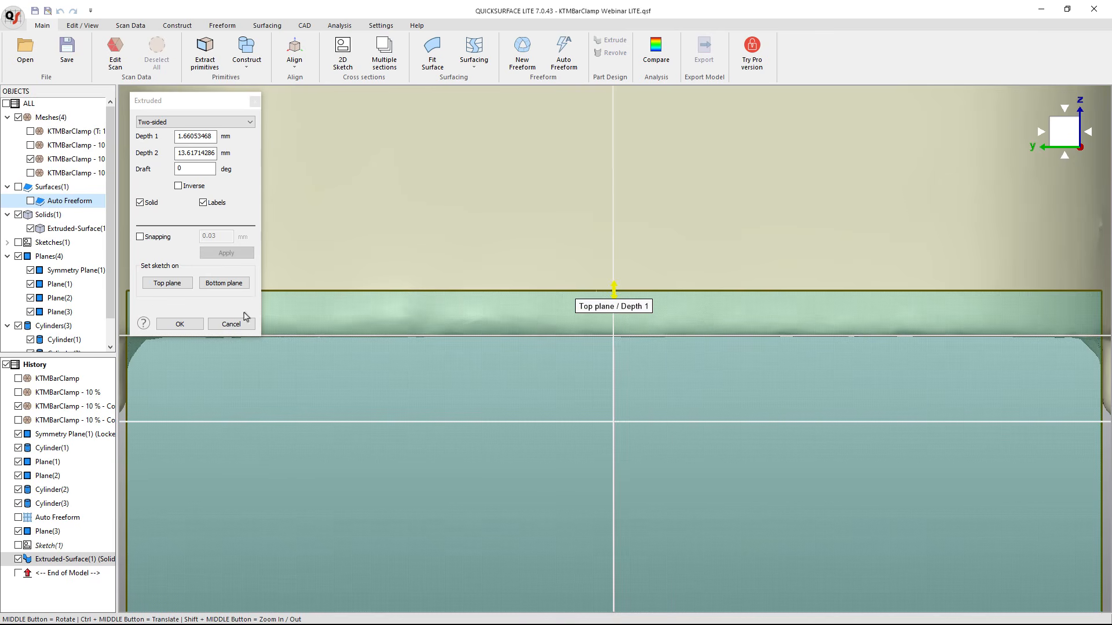
click(179, 324)
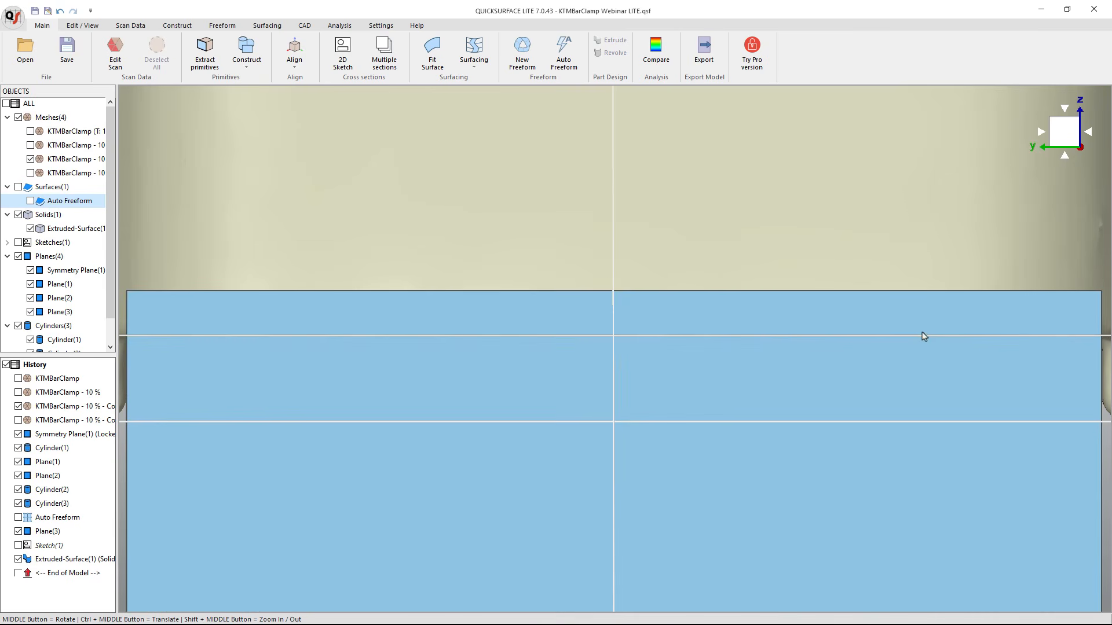
Show the Auto Freeform surface again alongside the extruded block.
scroll(923, 335, down, 3)
middle_drag(923, 336, 794, 431)
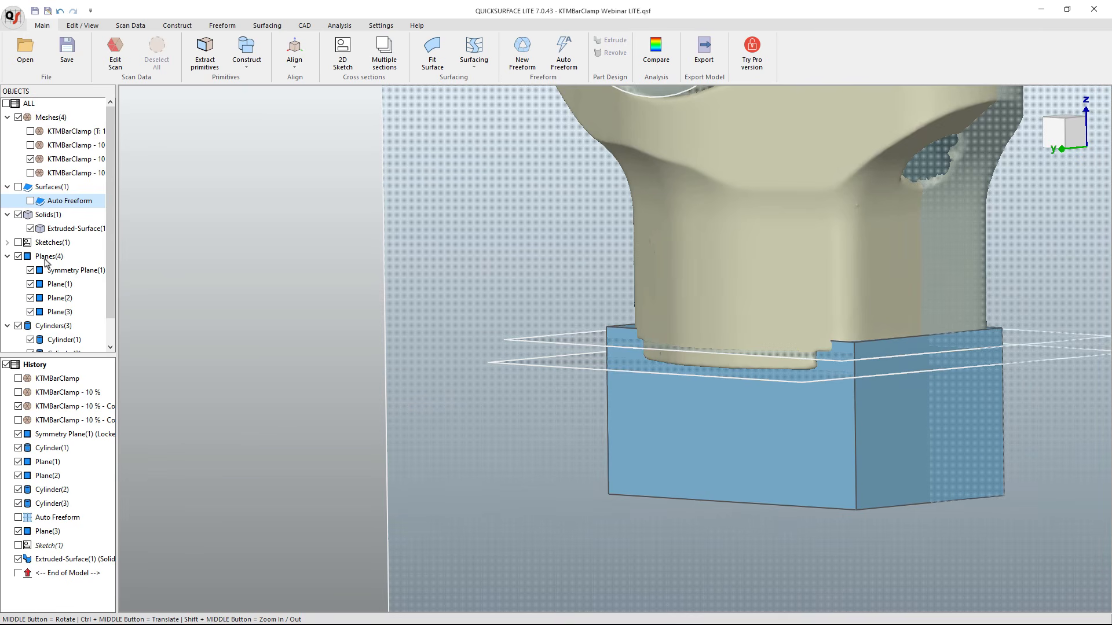
click(18, 188)
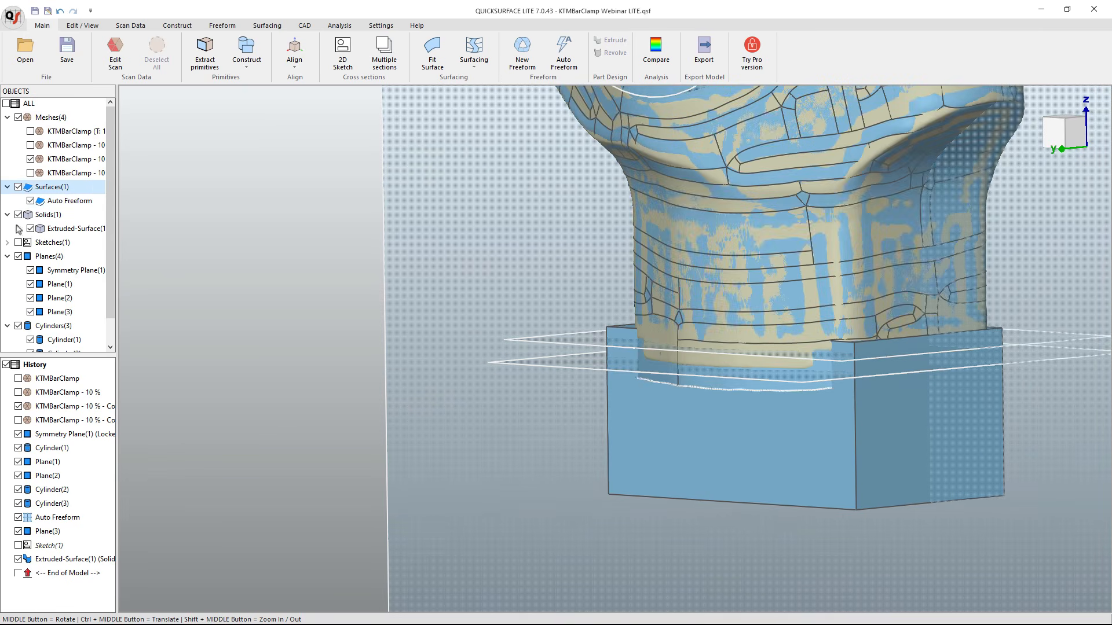
Create a sketch for an extruded surface parallel to OXY, offset about 37.39 mm to section the two upper bolt holes.
scroll(333, 315, down, 5)
middle_drag(339, 368, 563, 429)
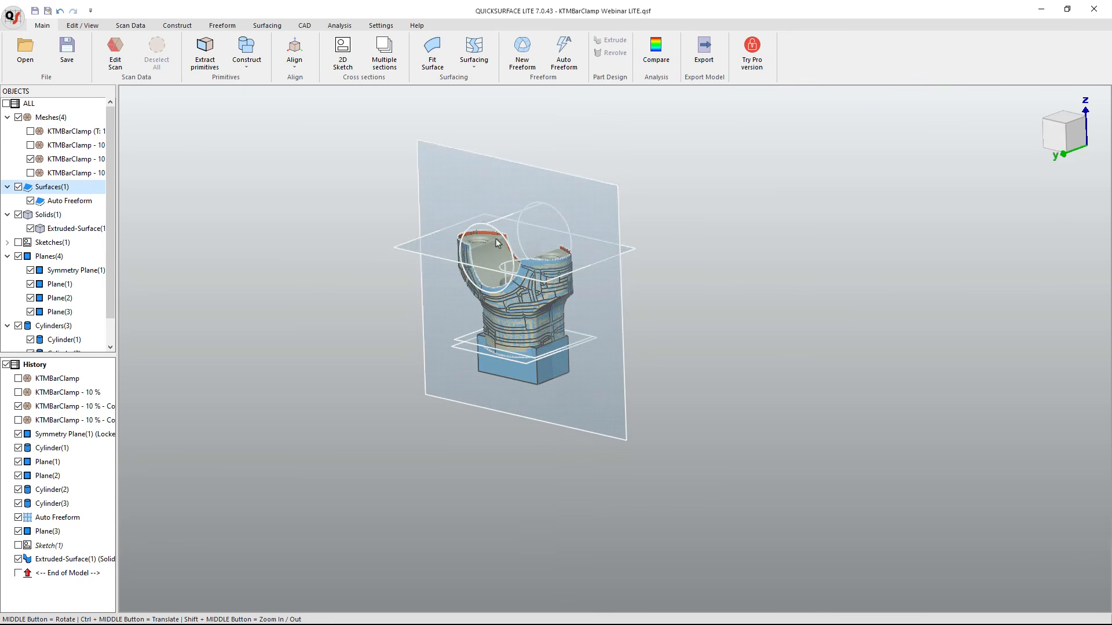
mouse_move(518, 297)
middle_down()
mouse_move(590, 354)
mouse_move(512, 287)
middle_up()
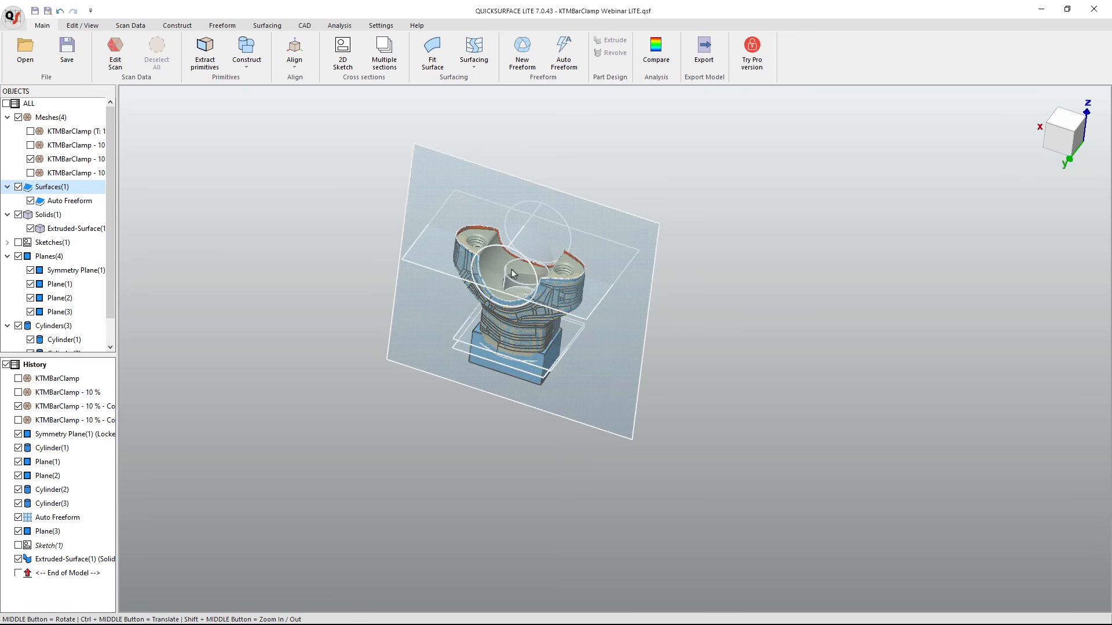
scroll(512, 273, up, 5)
middle_drag(507, 263, 629, 271)
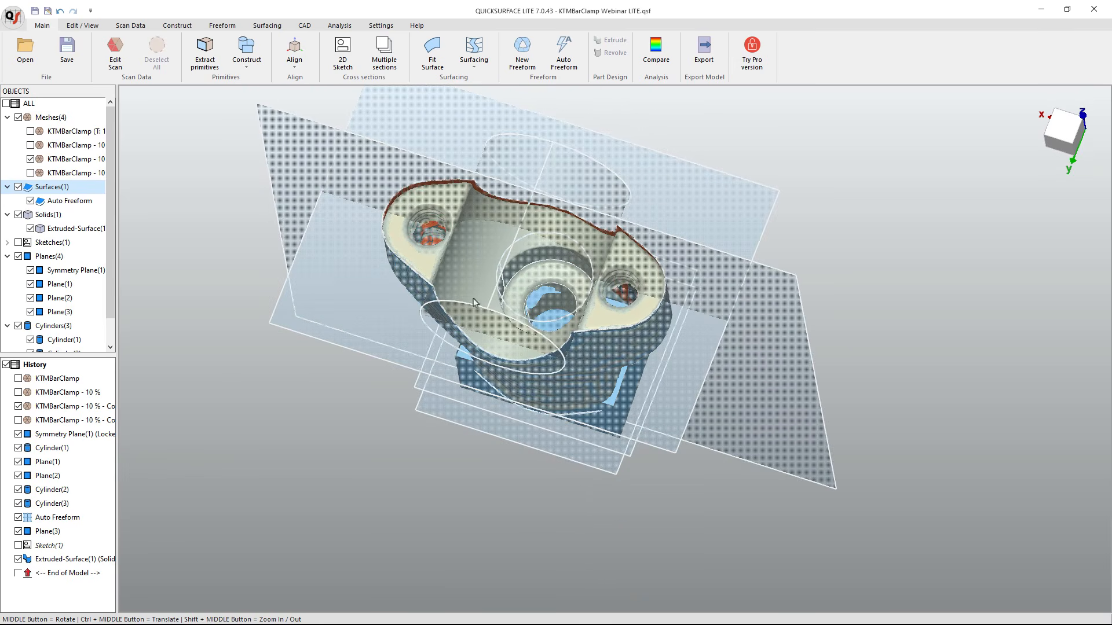
middle_drag(472, 304, 466, 305)
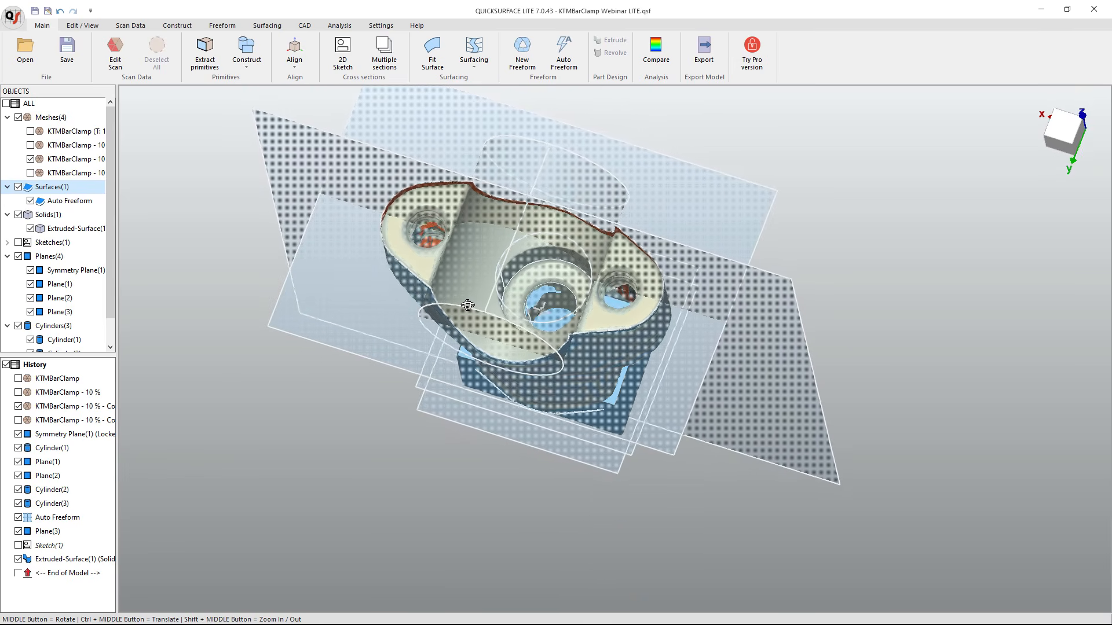
click(343, 51)
middle_drag(608, 348, 633, 318)
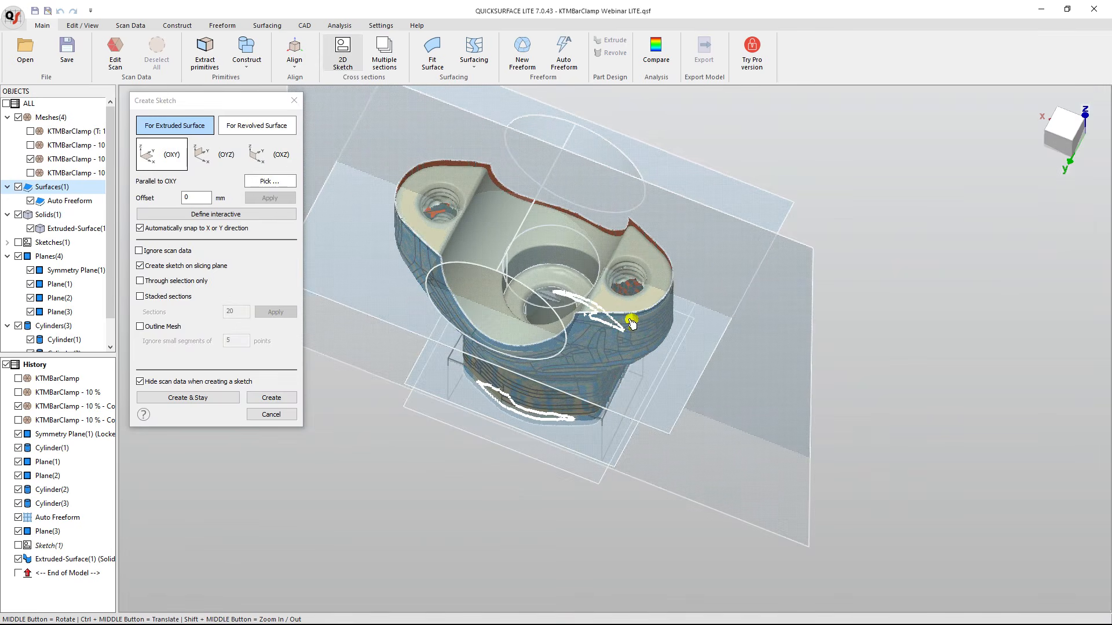
drag(633, 301, 633, 123)
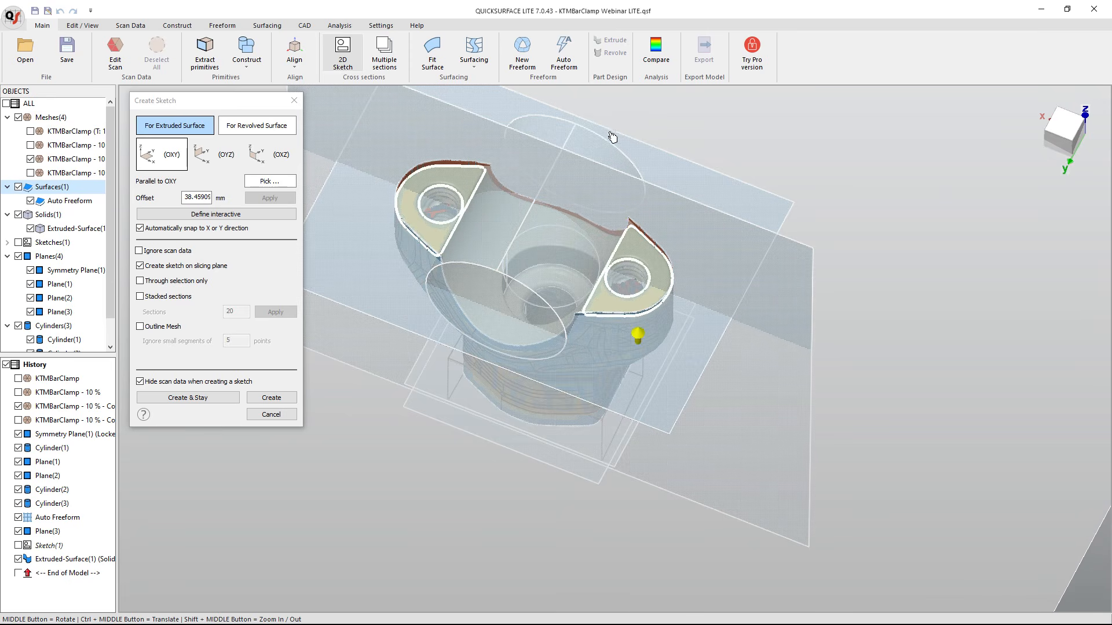
drag(638, 338, 640, 343)
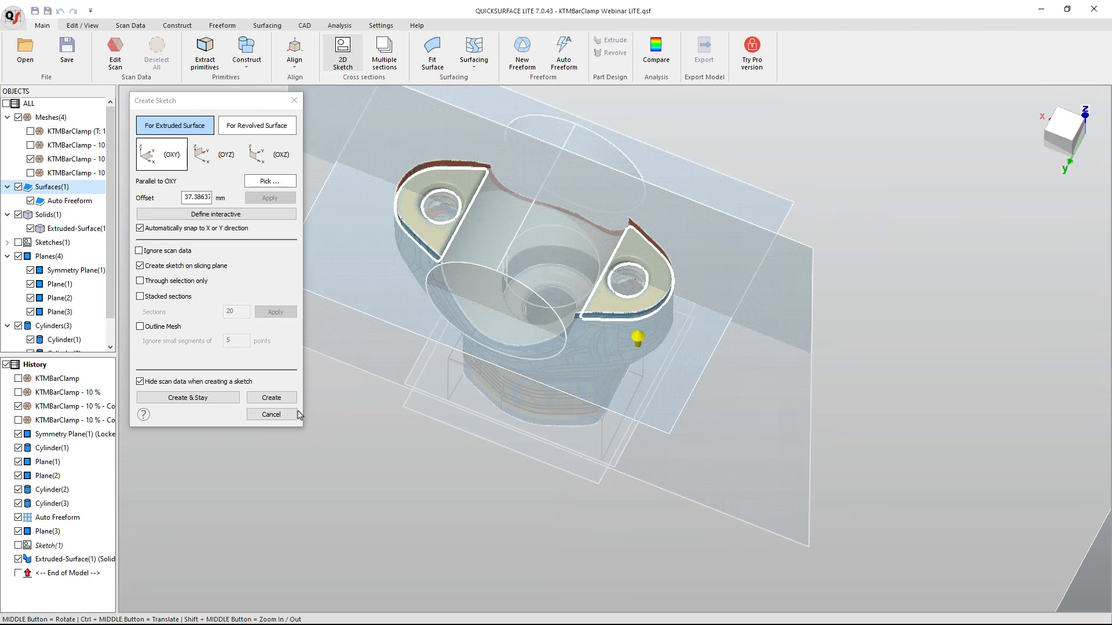
click(279, 399)
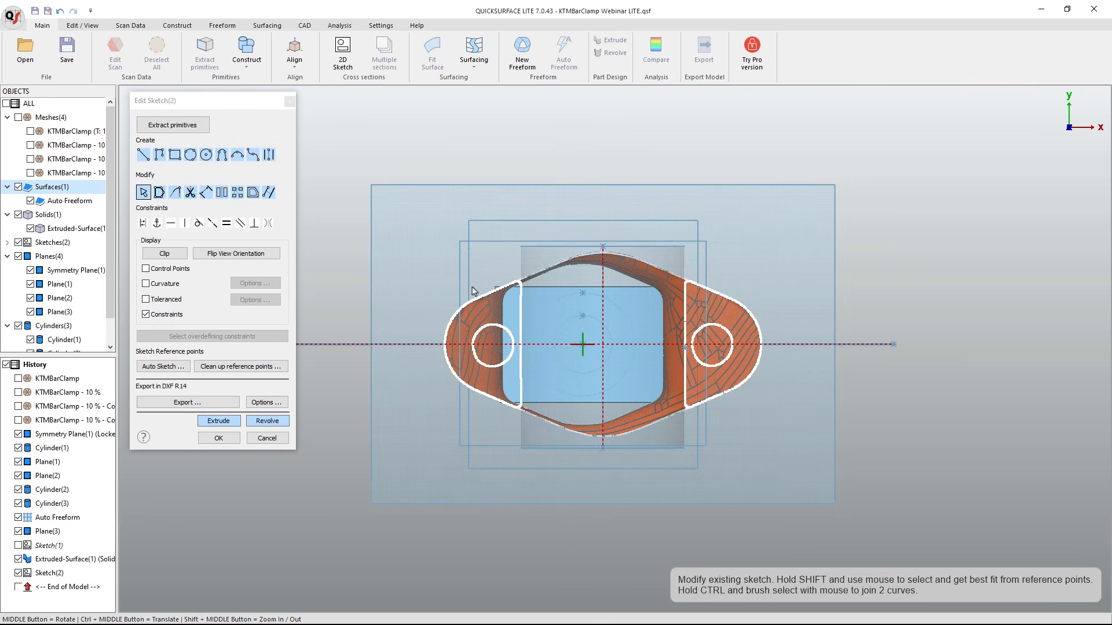
Fit circles to the section outlines of both bolt holes.
click(181, 126)
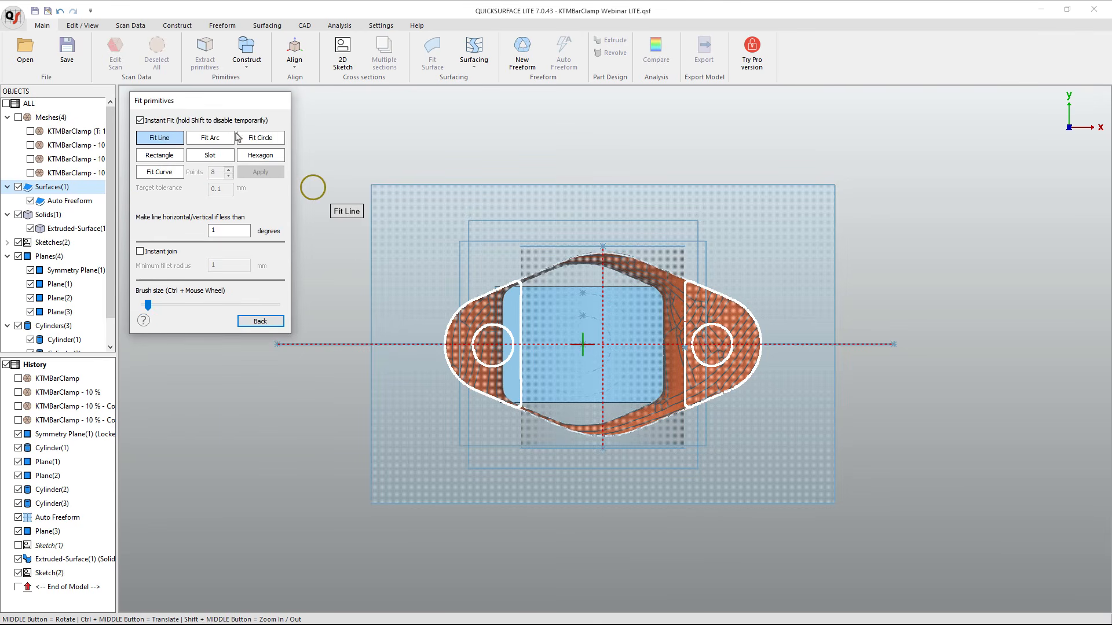
click(259, 138)
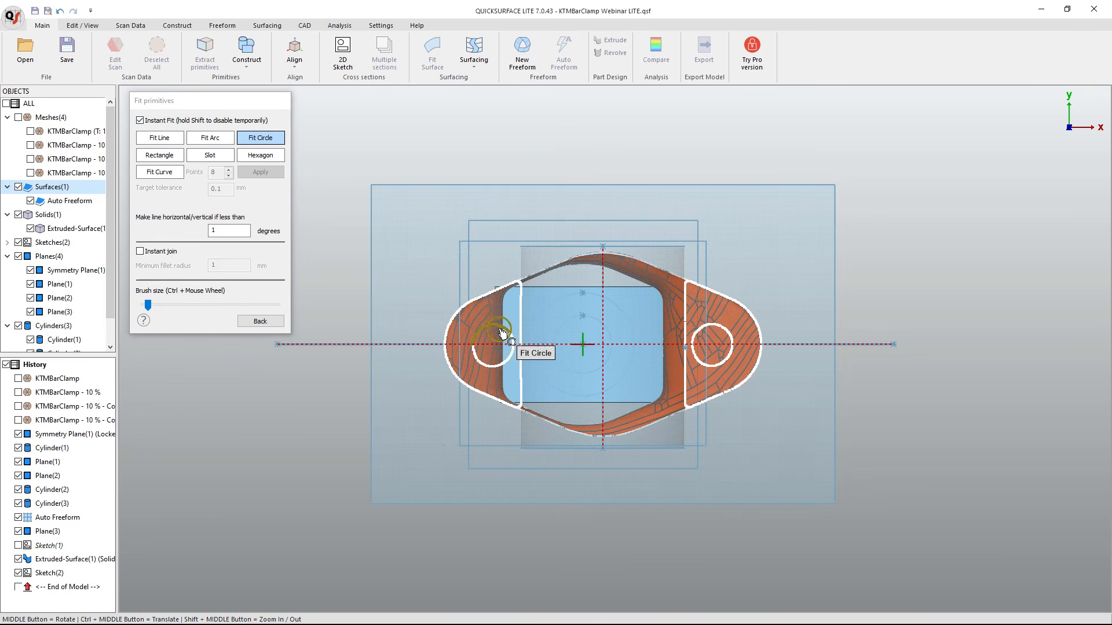
drag(495, 361, 482, 350)
mouse_move(696, 331)
mouse_down()
mouse_move(716, 330)
mouse_move(718, 362)
mouse_move(696, 353)
mouse_move(696, 335)
mouse_up()
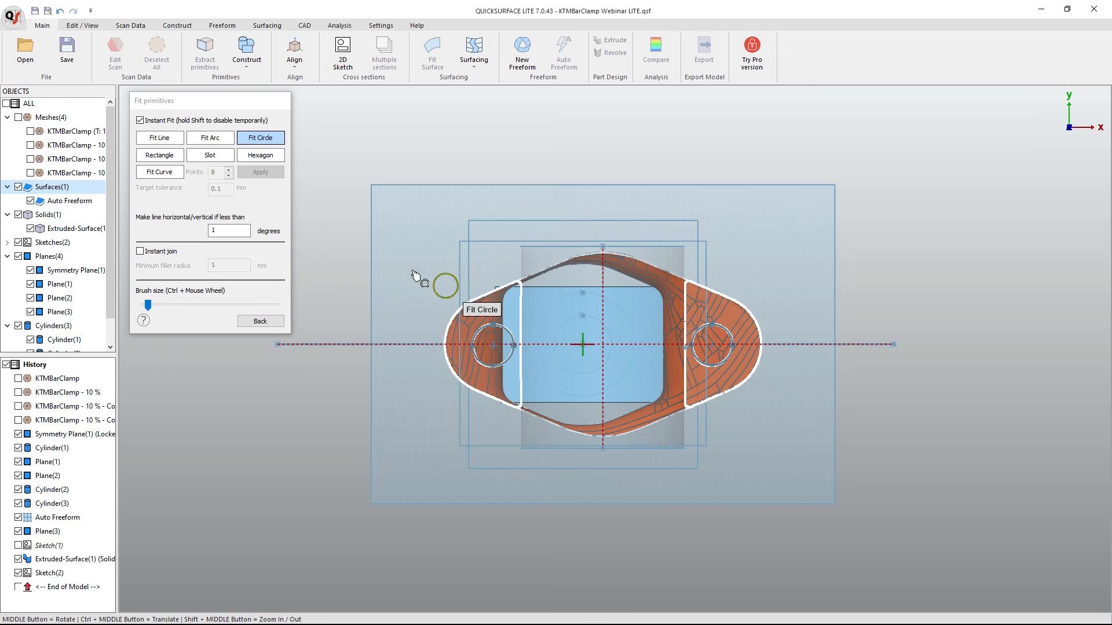
click(260, 321)
Extrude both circles as two-sided solids about 18.19 mm up and 28.39 mm down, passing completely through the clamp's ears.
click(218, 420)
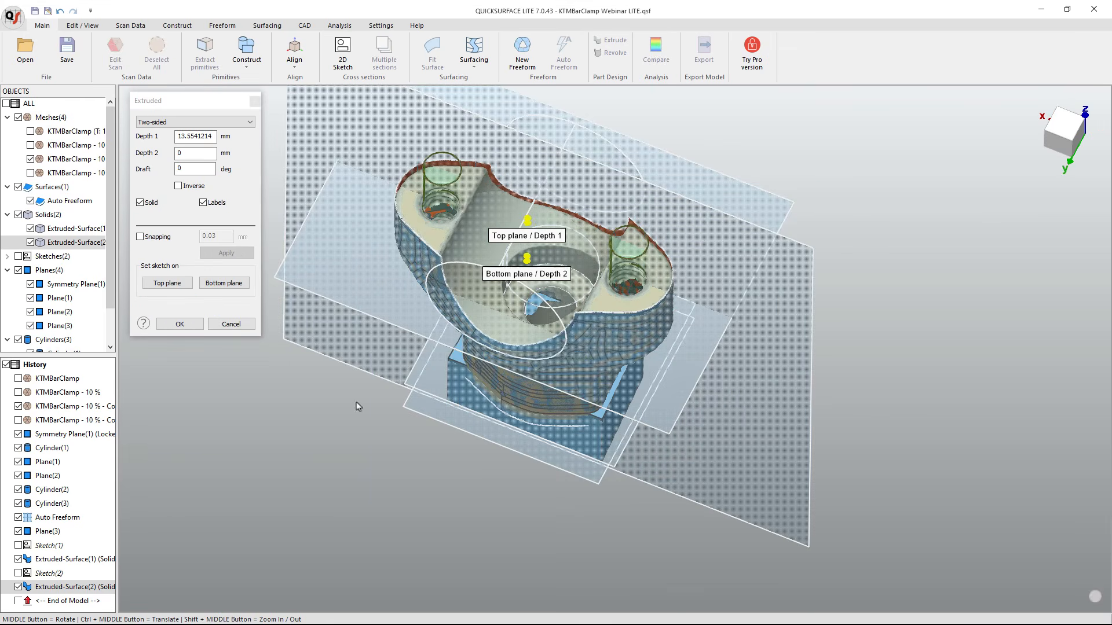
drag(528, 220, 527, 208)
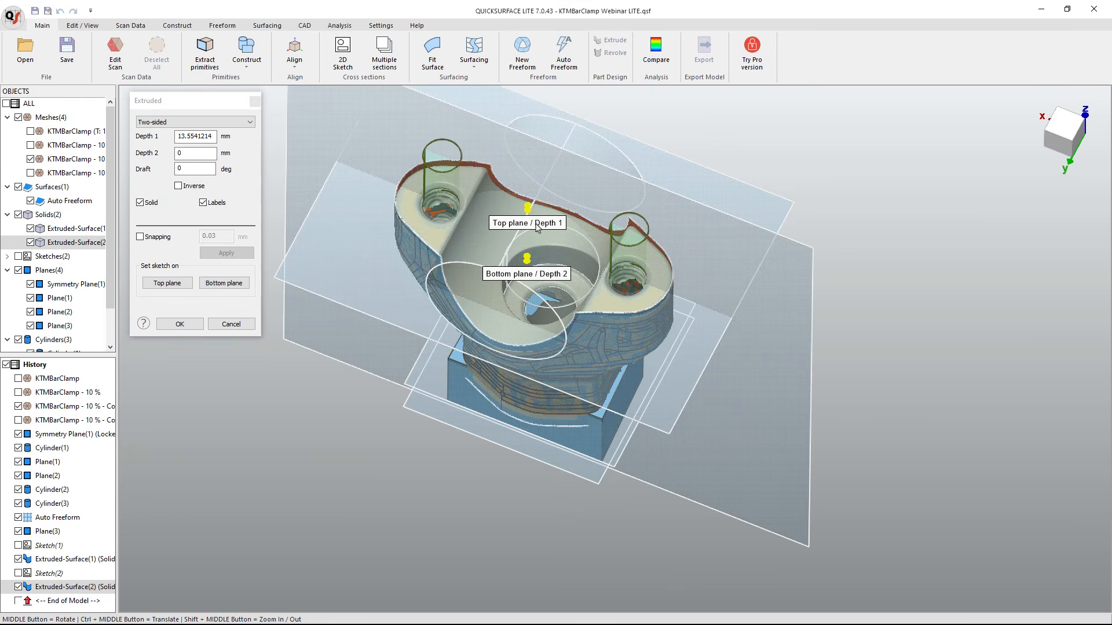
drag(527, 258, 528, 414)
middle_drag(466, 412, 545, 327)
scroll(671, 300, down, 3)
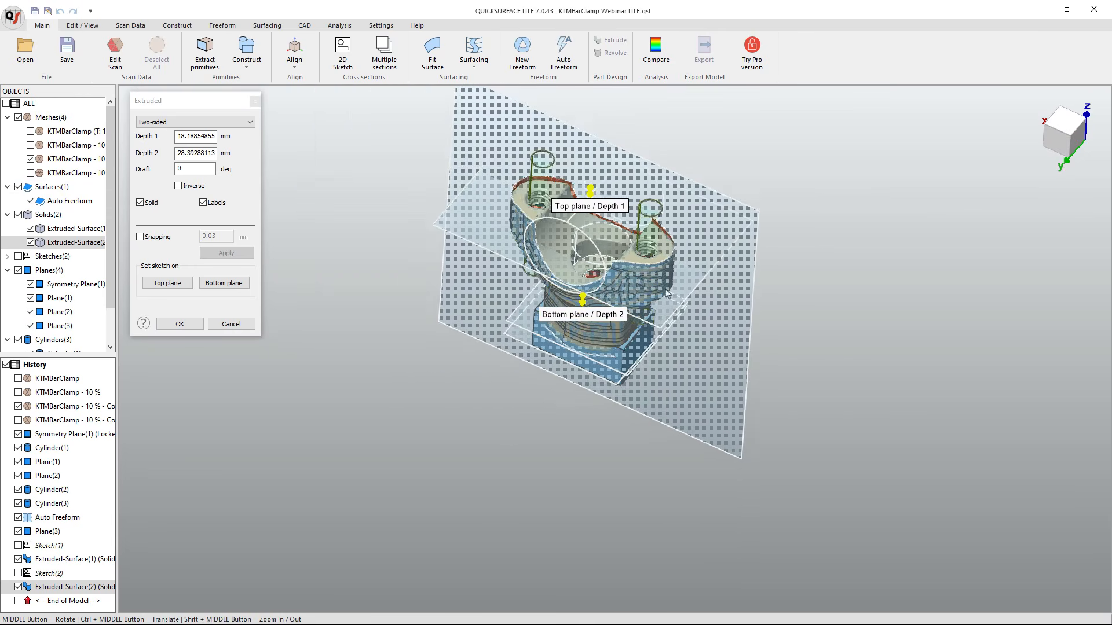
ctrl+middle_drag(660, 280, 666, 136)
scroll(658, 349, up, 3)
scroll(659, 352, up, 3)
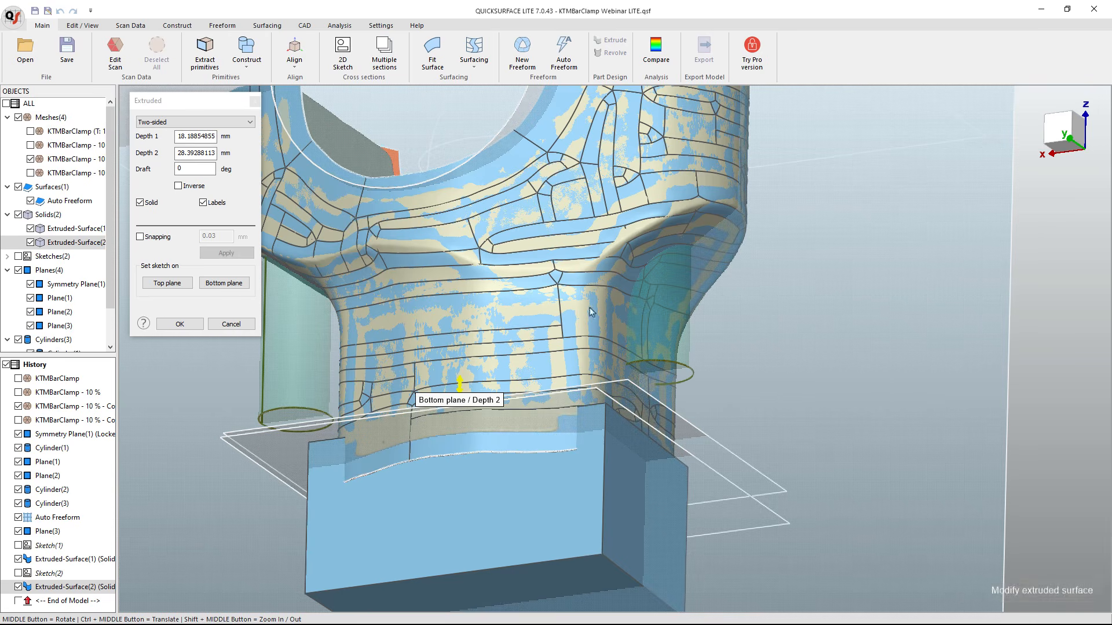
click(194, 329)
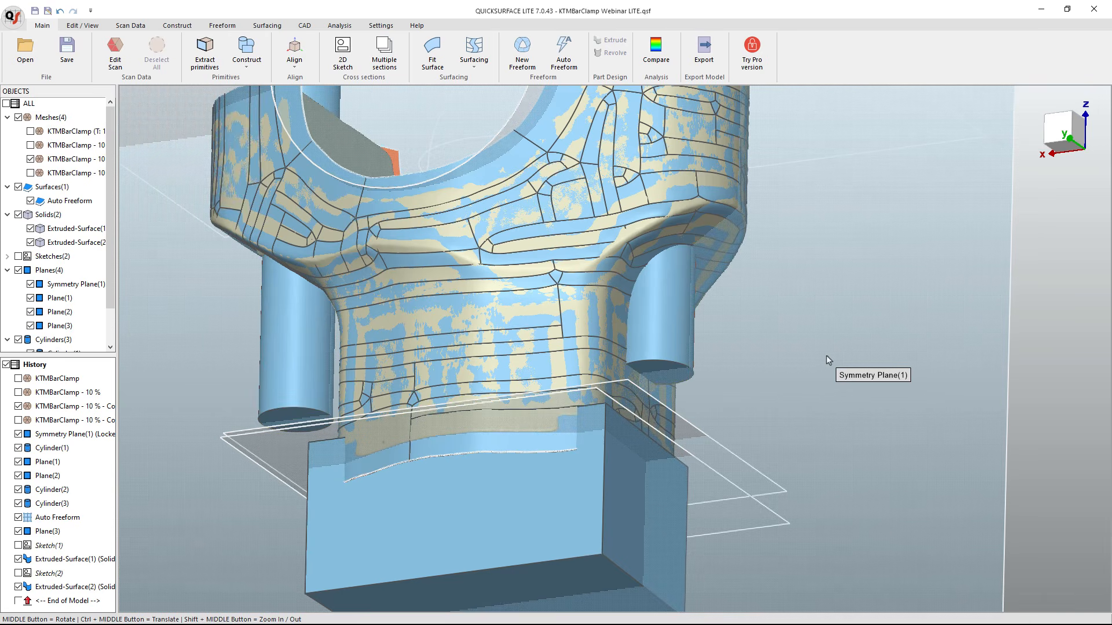
Save the project with the base block and both bolt-hole cylinders in place.
scroll(676, 375, down, 7)
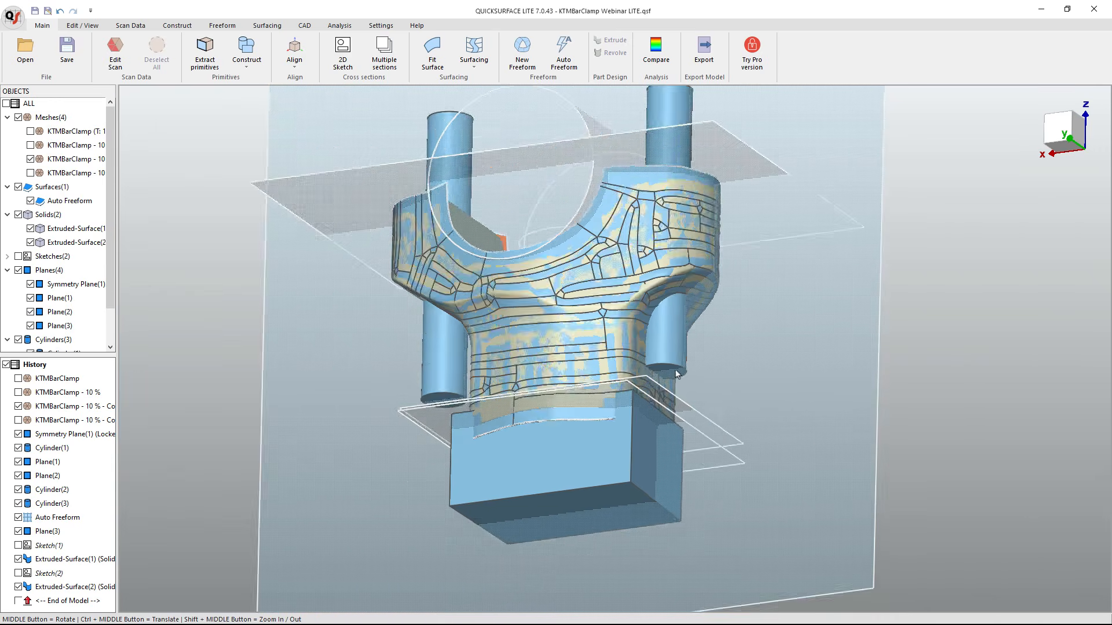
scroll(648, 307, up, 2)
middle_drag(645, 355, 620, 437)
key(ctrl+s)
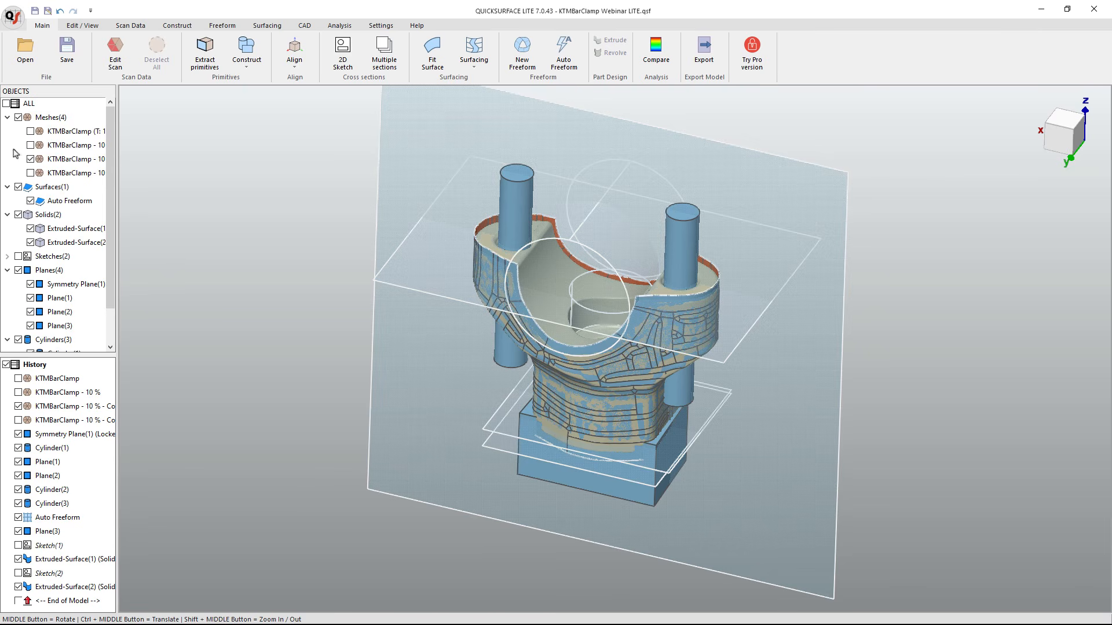
Export the model as an IGES file named KTMBarClamp Webinar LITE in the Webinar folder.
click(30, 172)
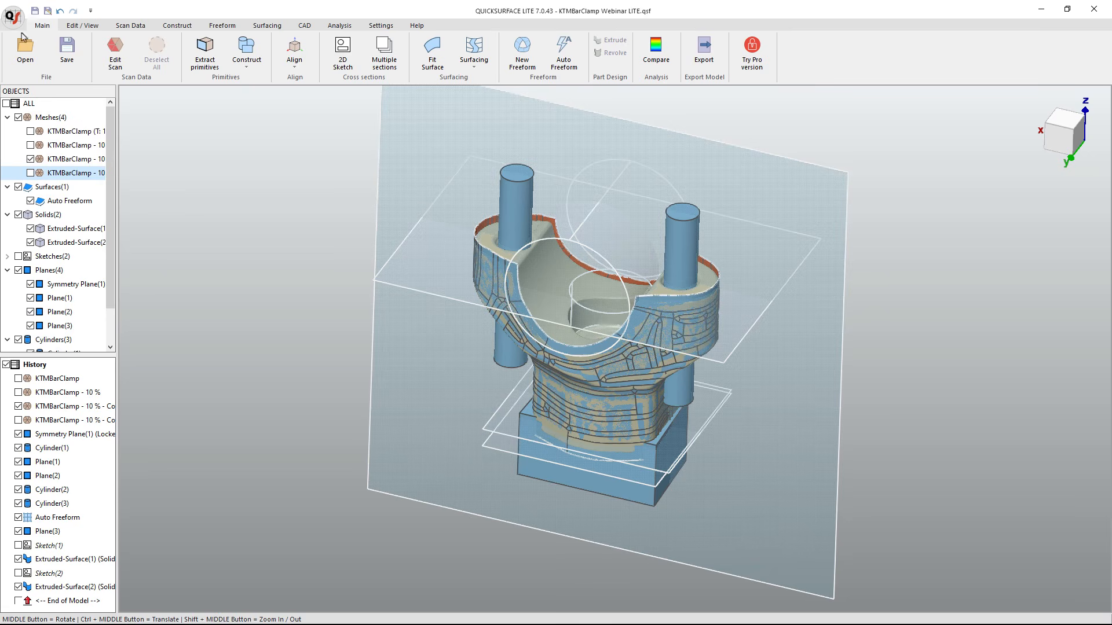
click(13, 16)
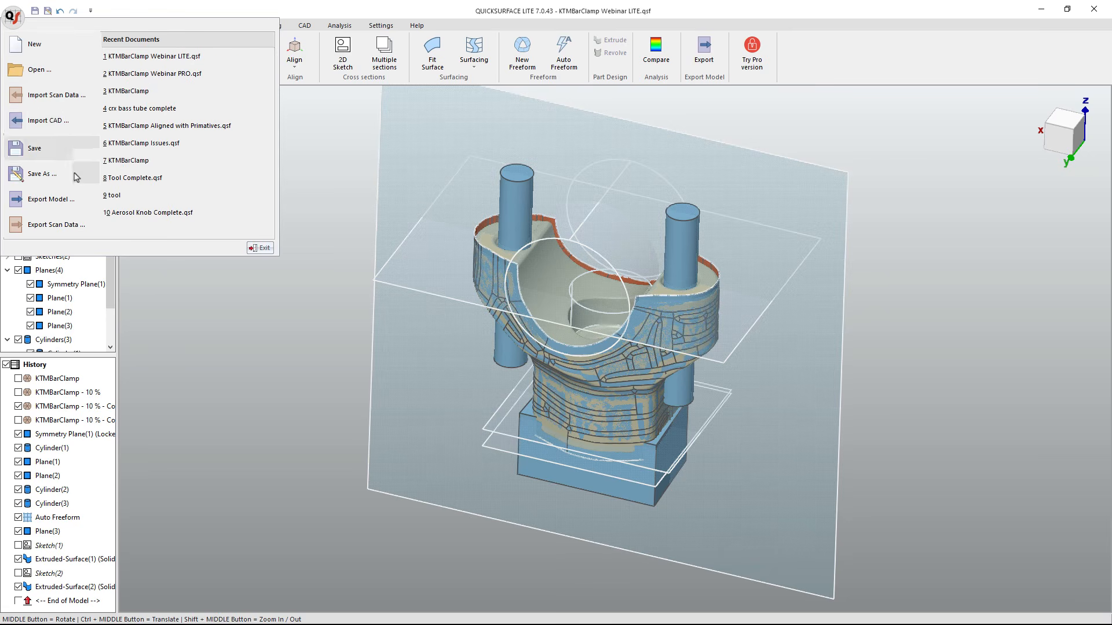
click(55, 199)
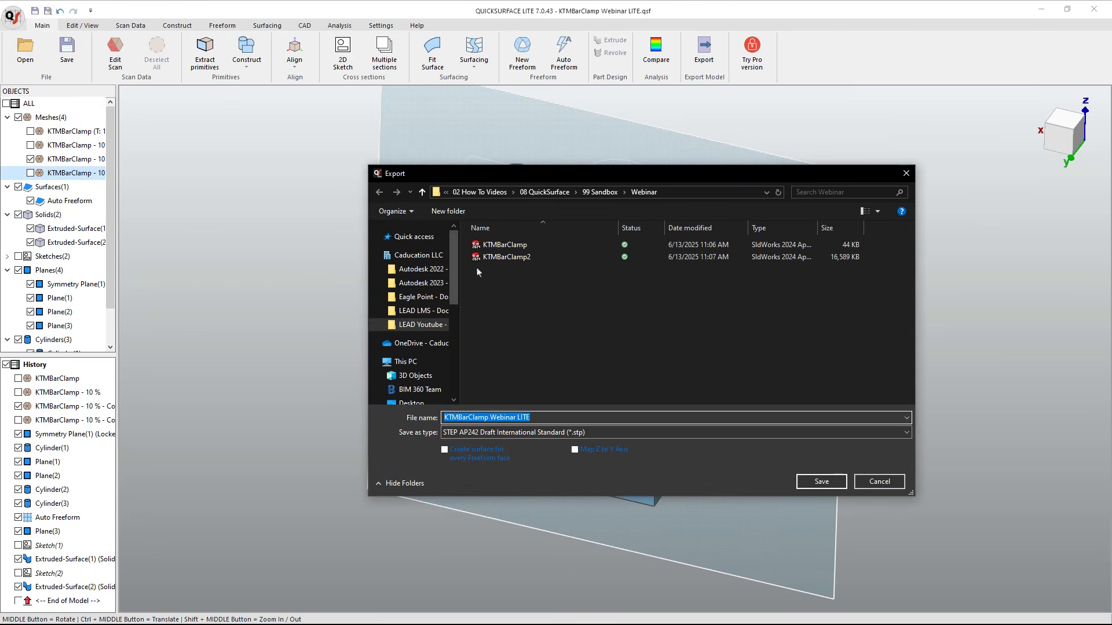
click(594, 435)
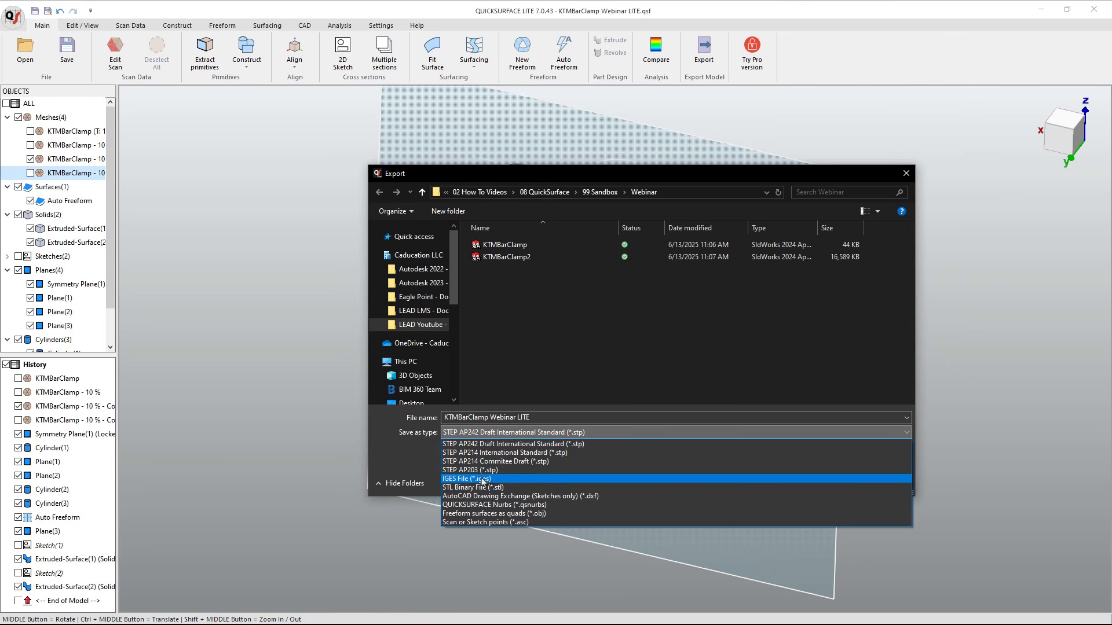
click(486, 480)
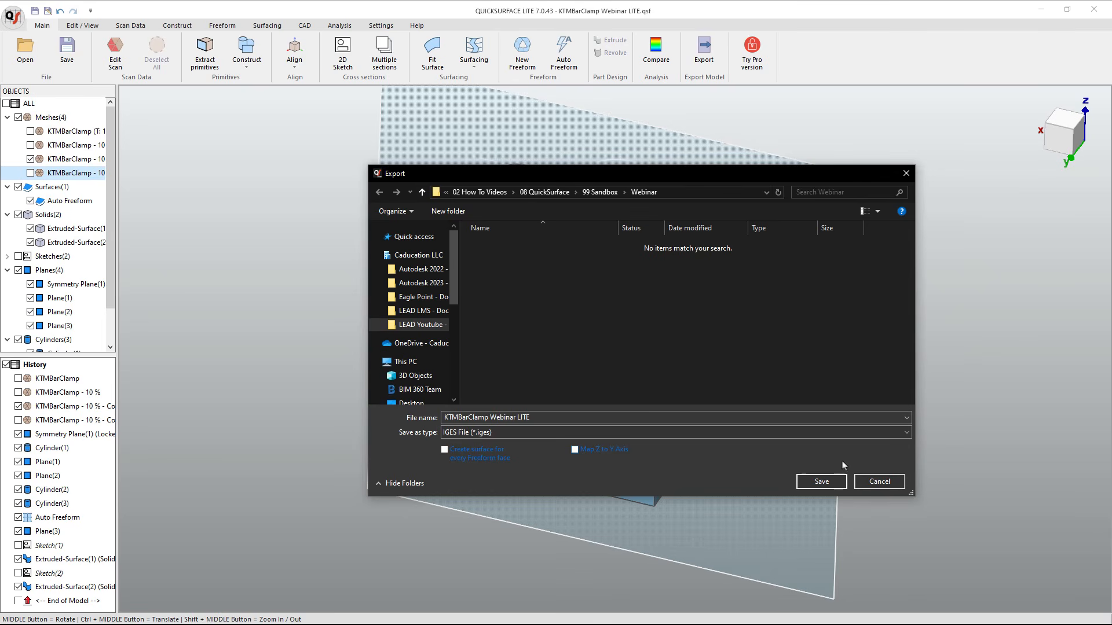
click(832, 483)
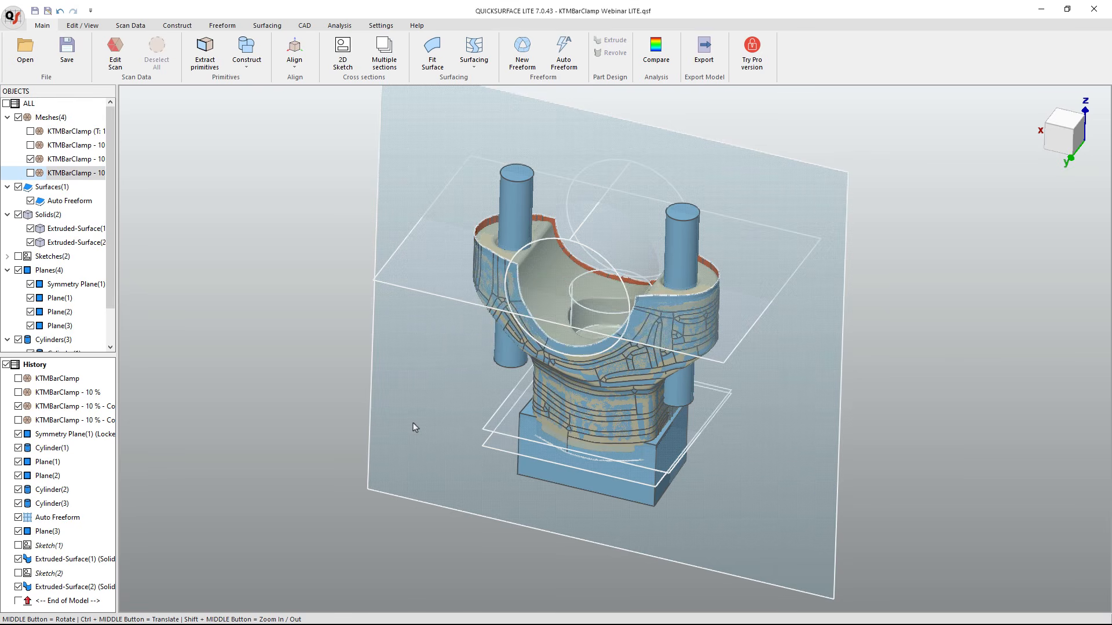
Export the scan data as an STL file named KTMBarClamp Aligned LITE meshes.
click(13, 17)
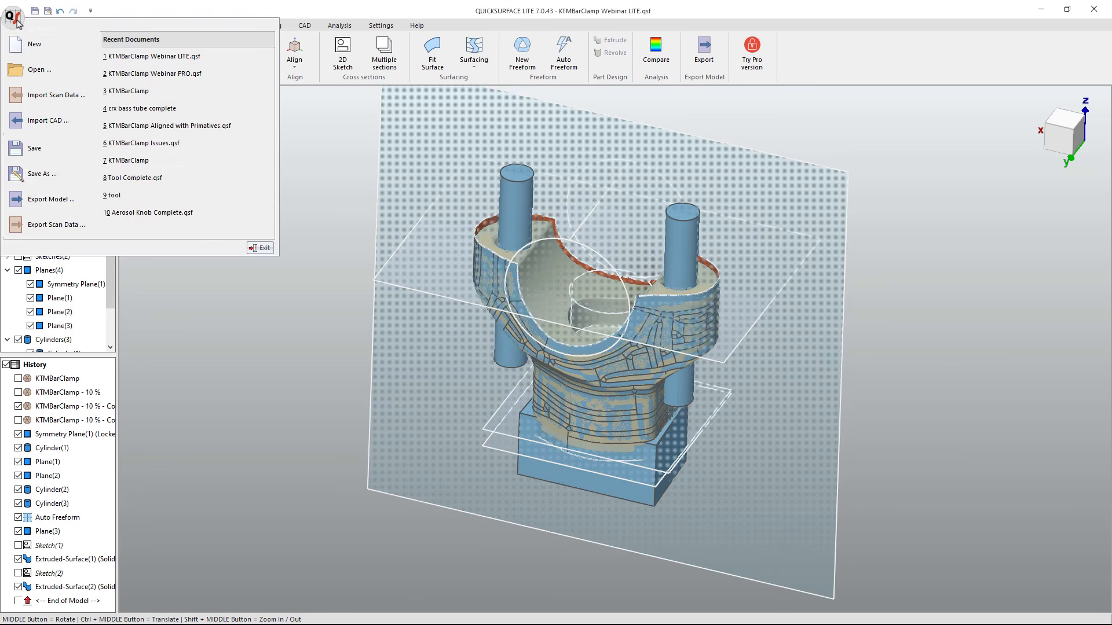
click(55, 224)
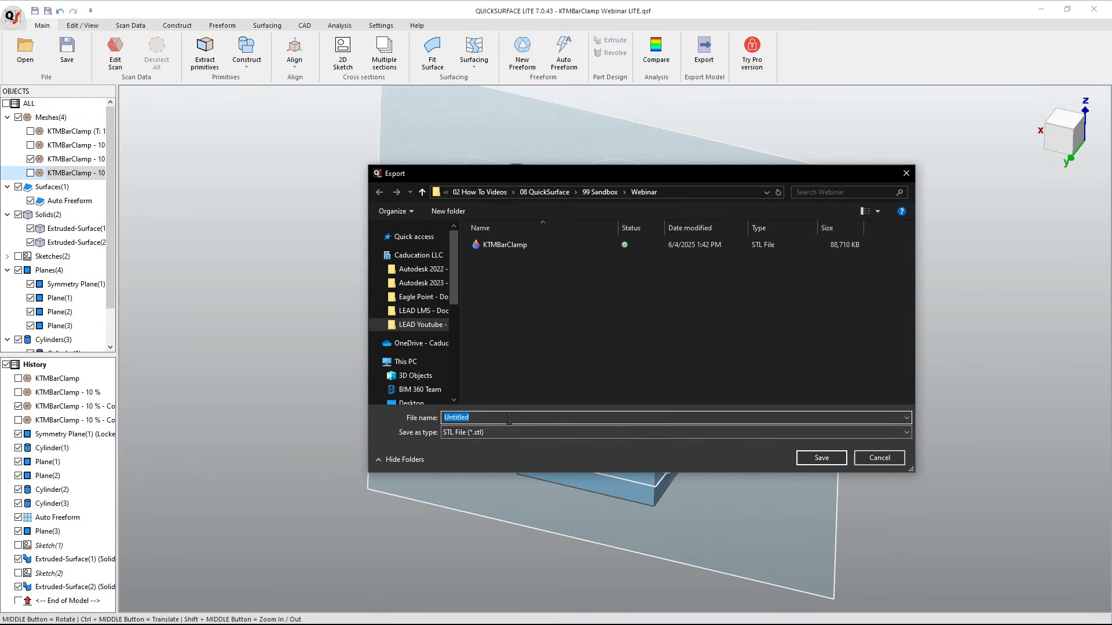
text(KT)
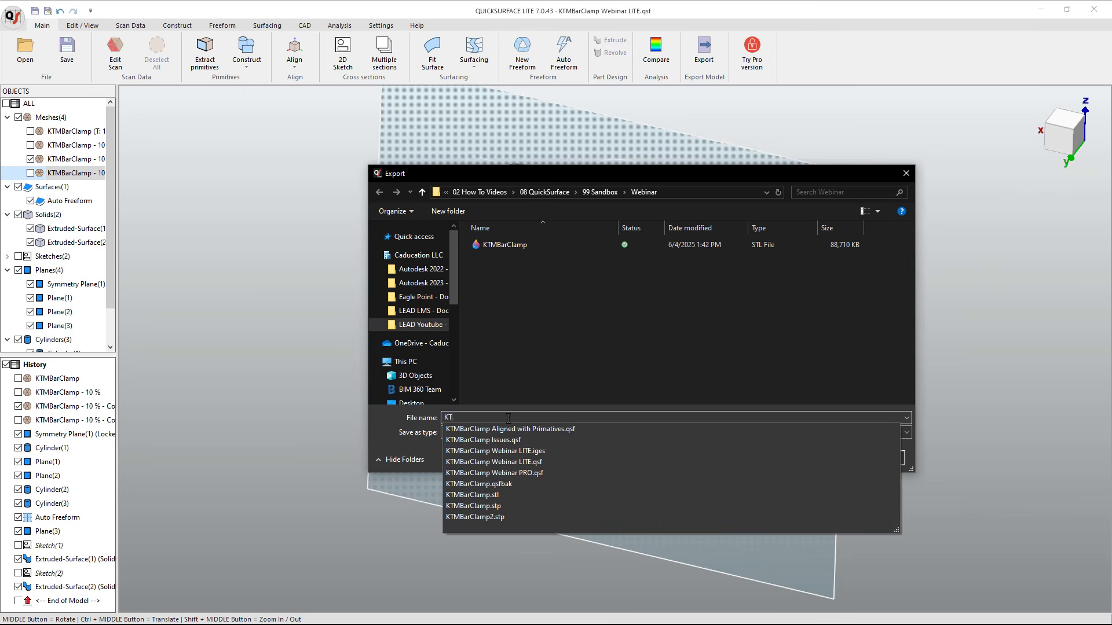
text(MBarClamp A)
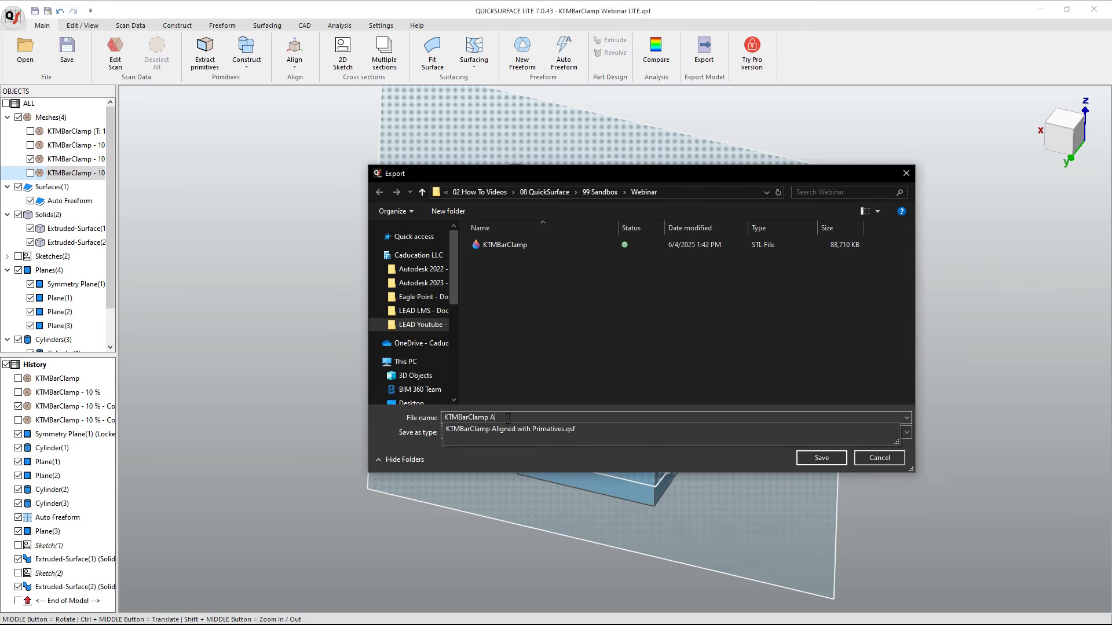
text(ligned LITE meshes)
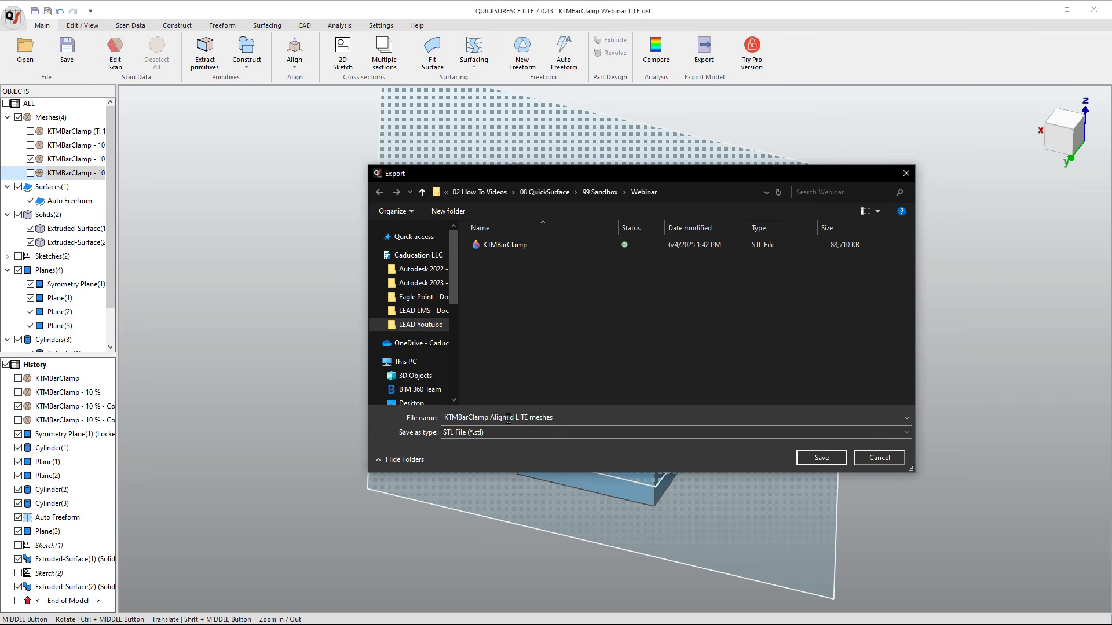
key(Return)
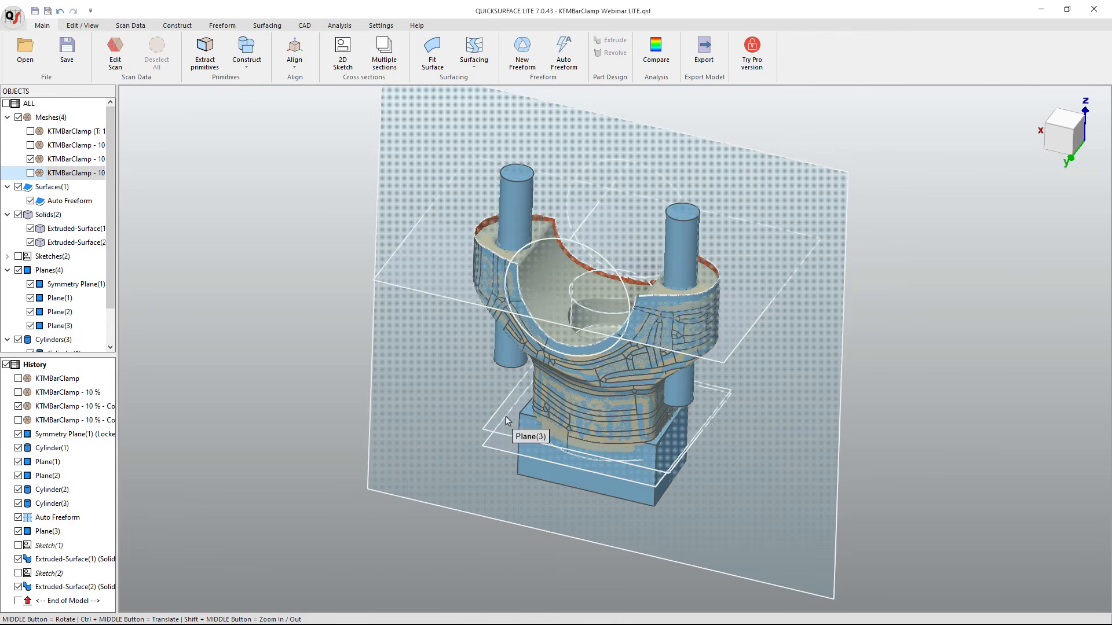
middle_drag(446, 359, 441, 360)
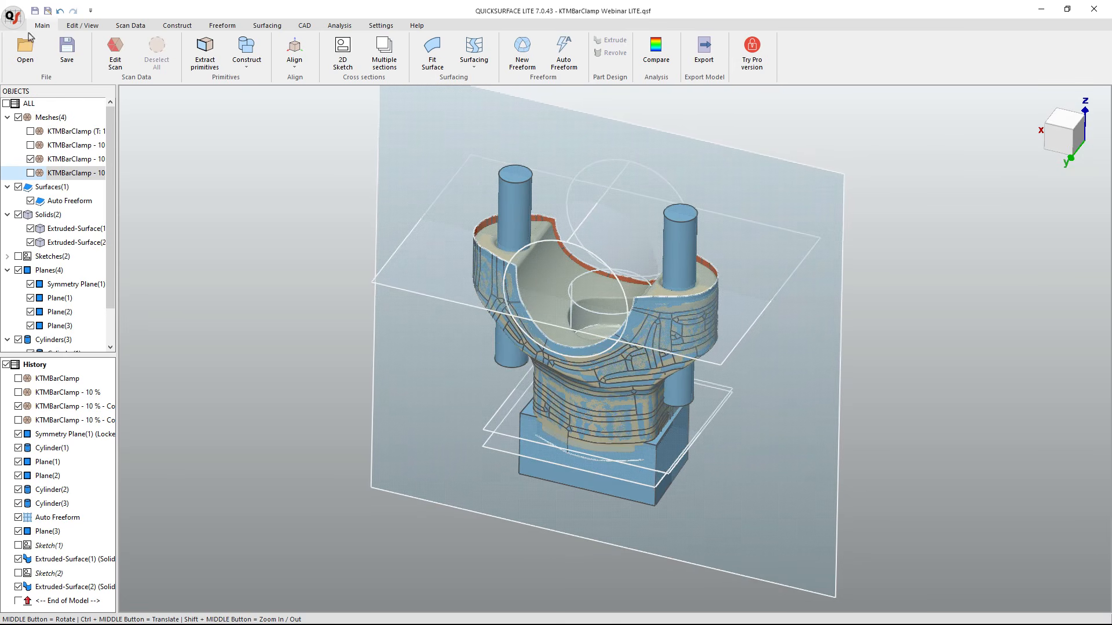
Open the project file KTMBarClamp Webinar PRO.qsf.
double_click(15, 16)
click(543, 346)
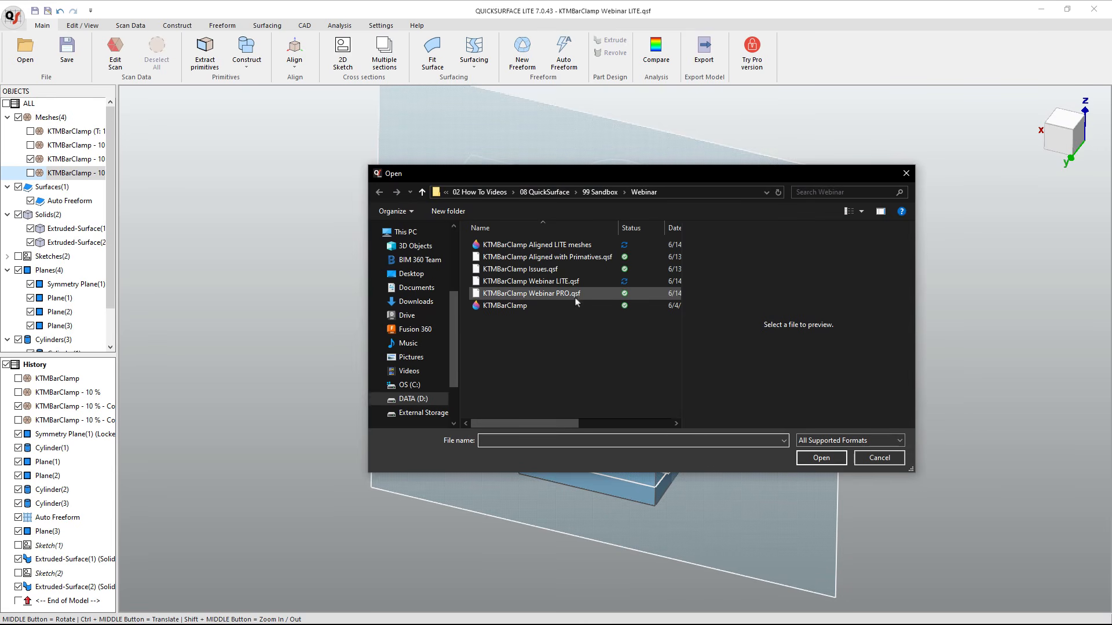
click(574, 298)
click(821, 457)
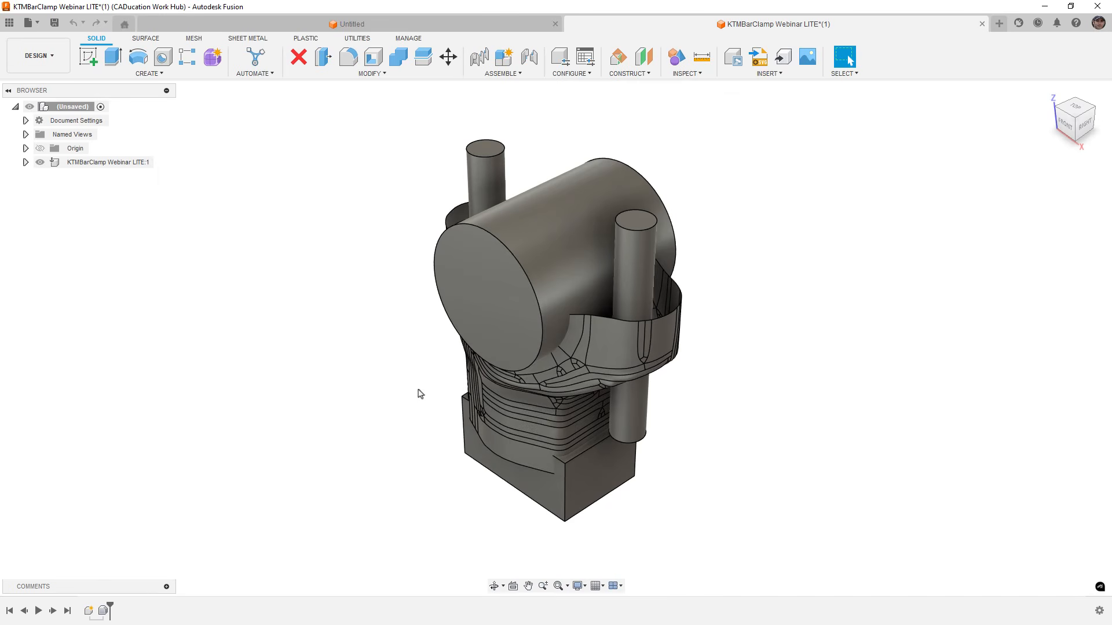
In Autodesk Fusion, close the Untitled design and expand the imported KTMBarClamp Webinar LITE component to examine its unstitched bodies.
click(555, 24)
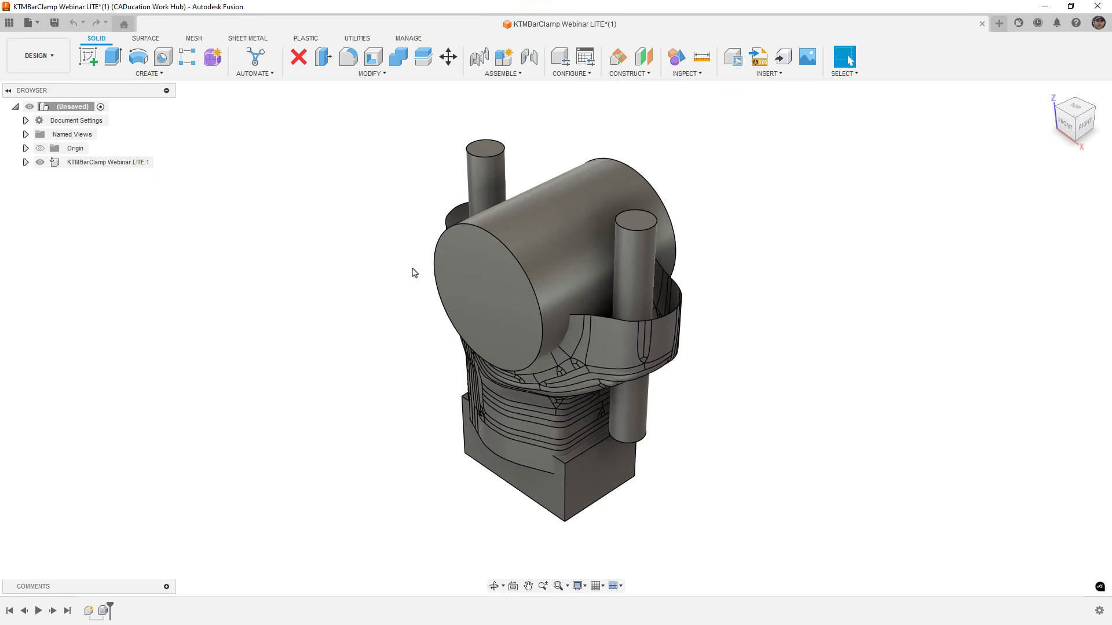
click(25, 162)
click(36, 190)
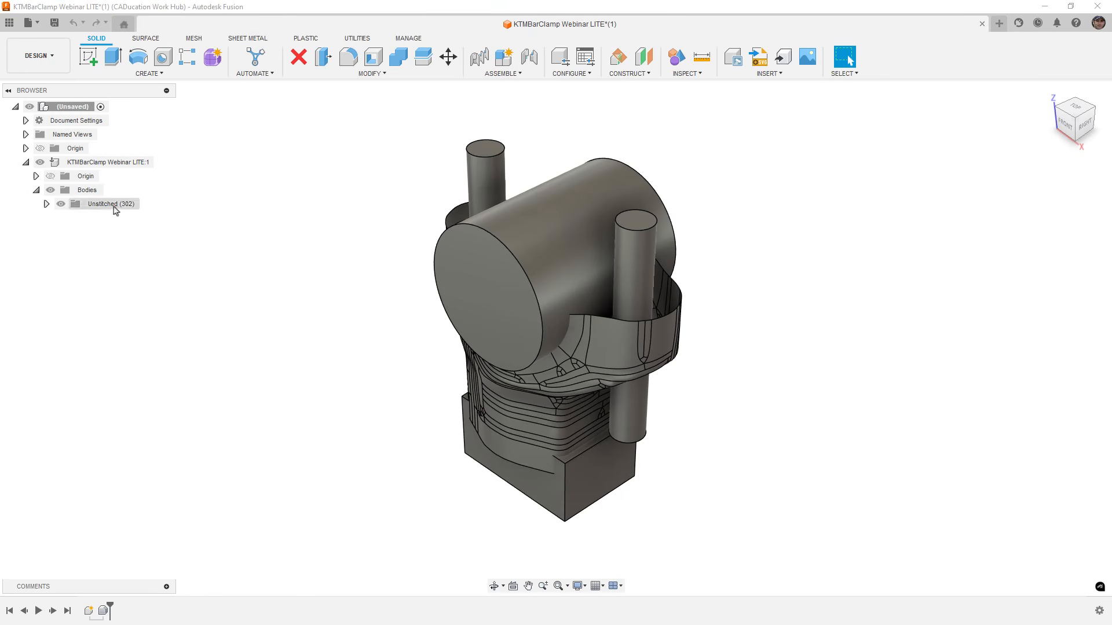
click(47, 204)
scroll(106, 266, down, 6)
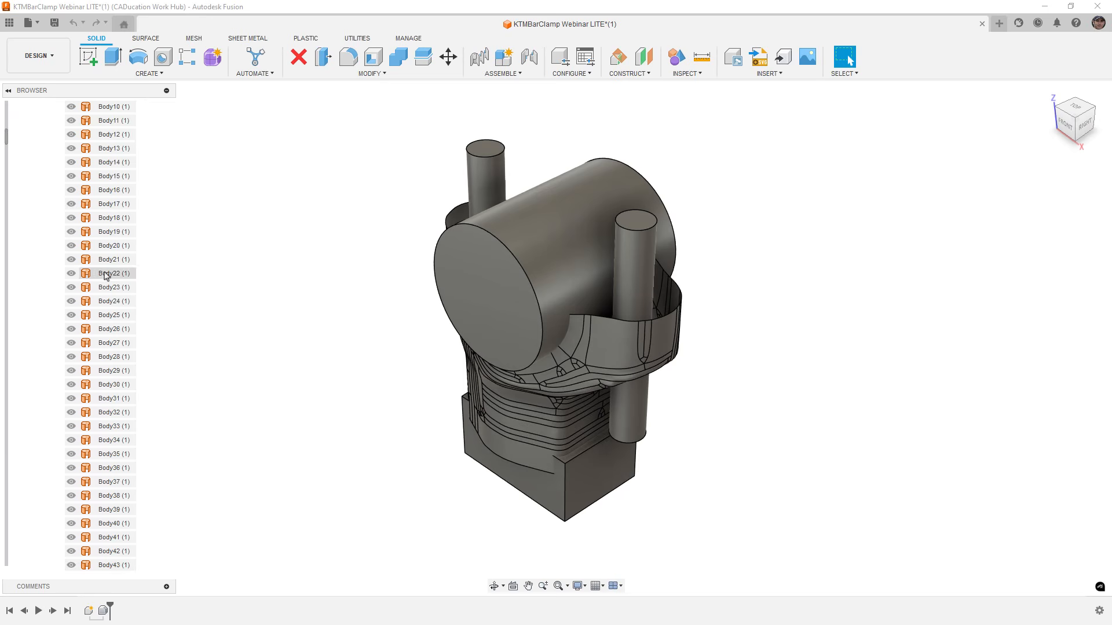
scroll(104, 292, down, 12)
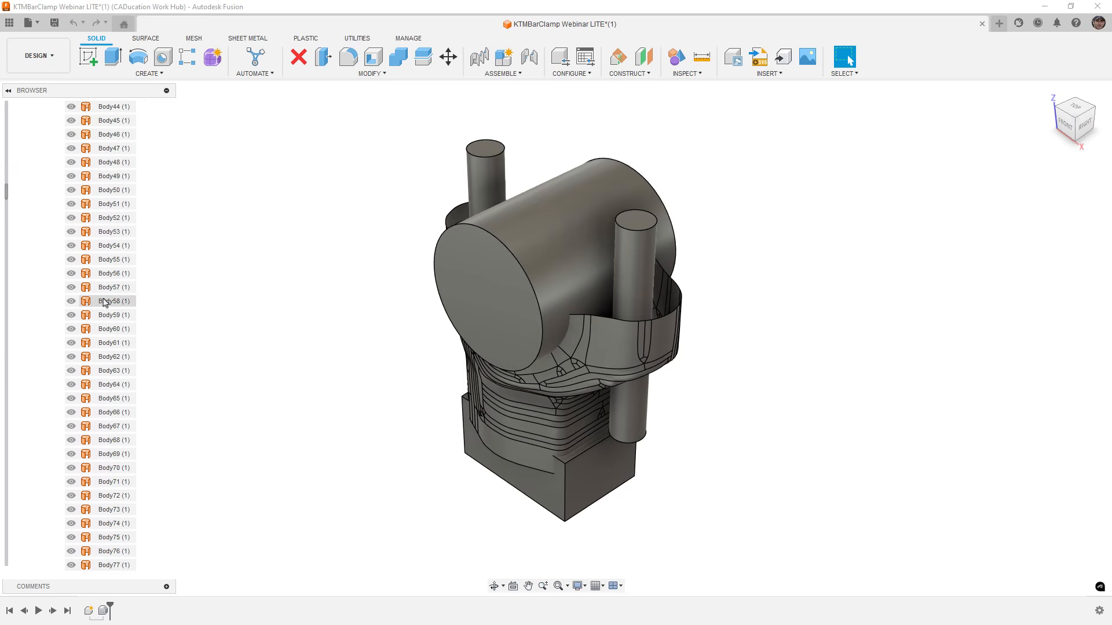
scroll(104, 305, down, 2)
scroll(104, 307, up, 1)
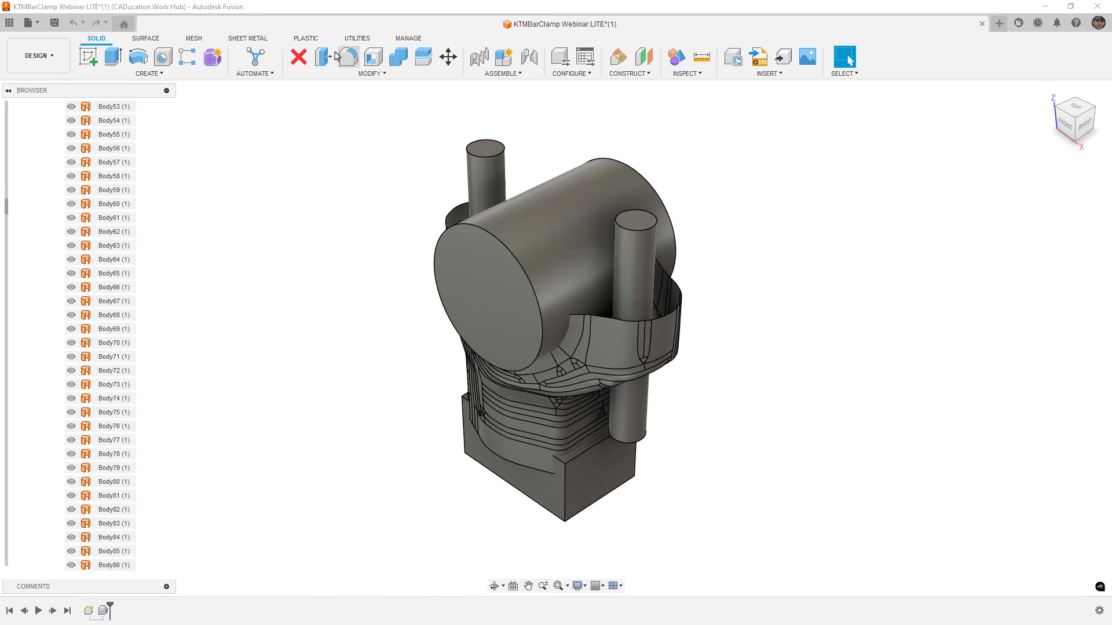
click(146, 39)
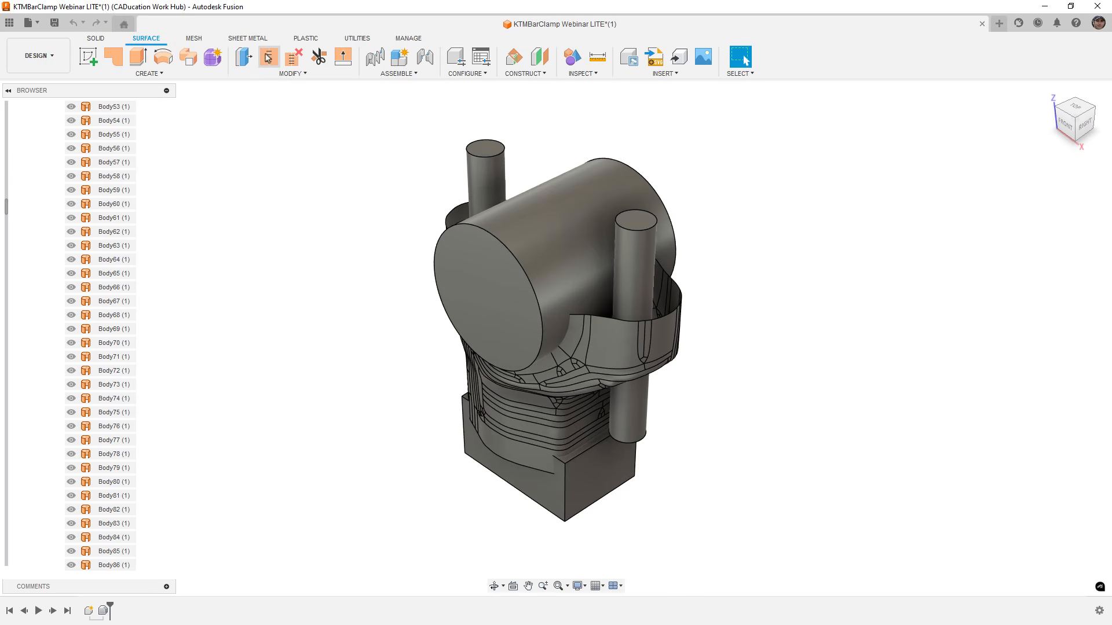
click(664, 74)
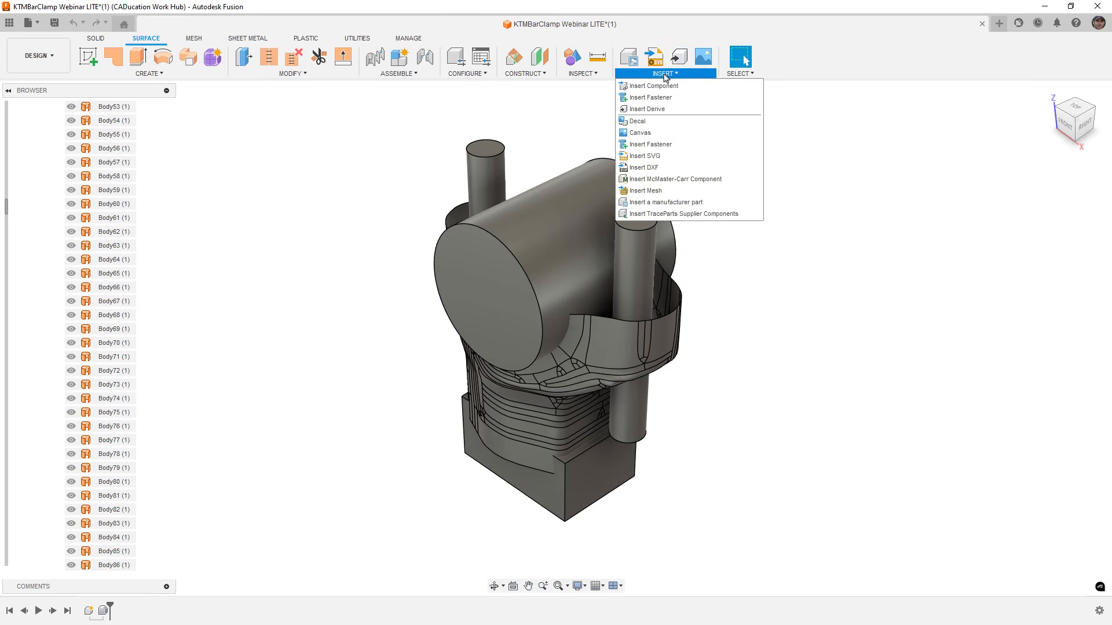
click(606, 75)
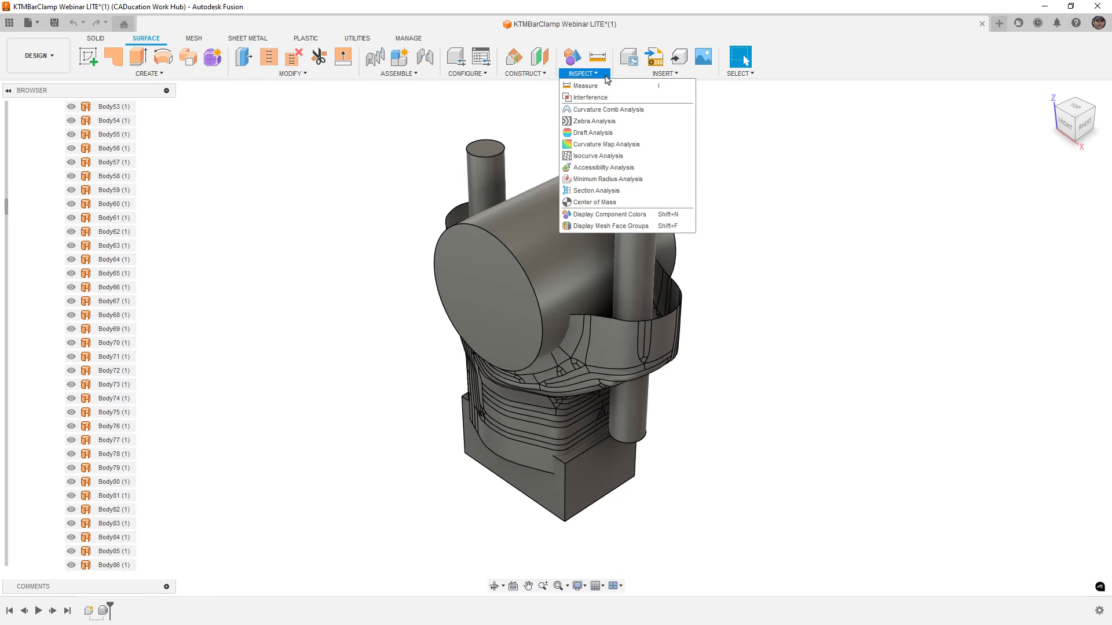
click(605, 79)
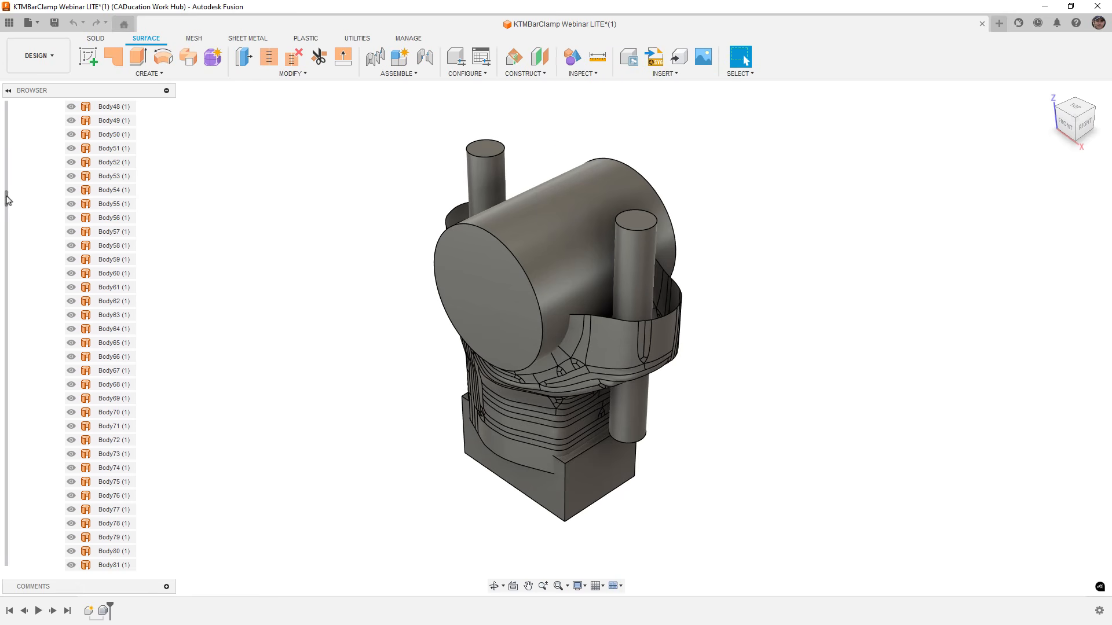
Stop capturing design history and delete the timeline, switching the imported clamp design to direct modeling.
scroll(8, 197, up, 2)
drag(7, 191, 7, 137)
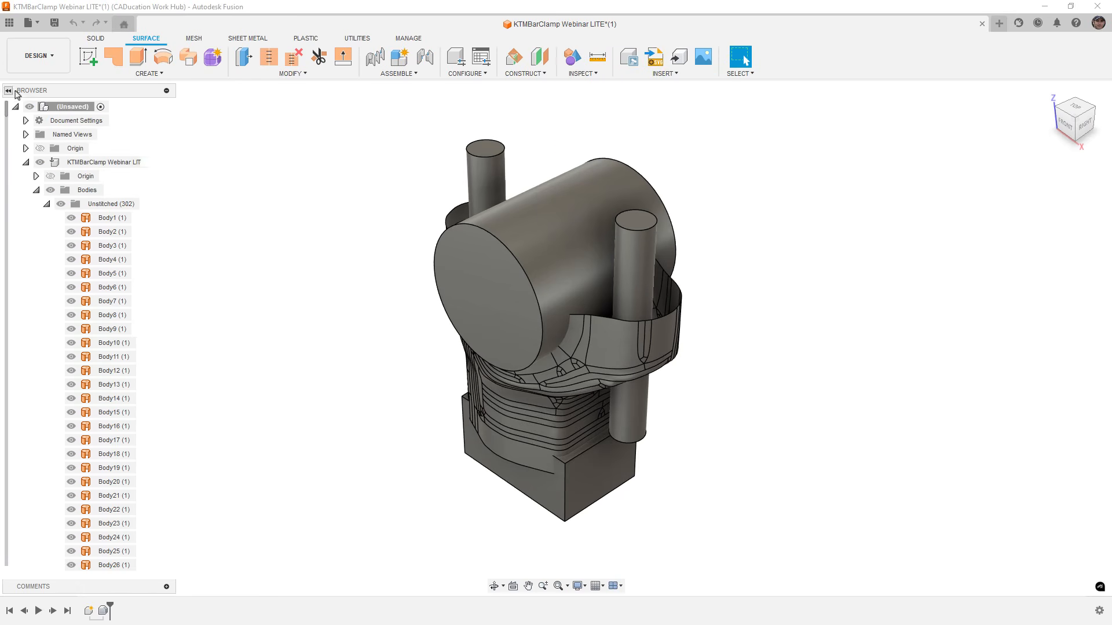
click(1099, 611)
click(1043, 579)
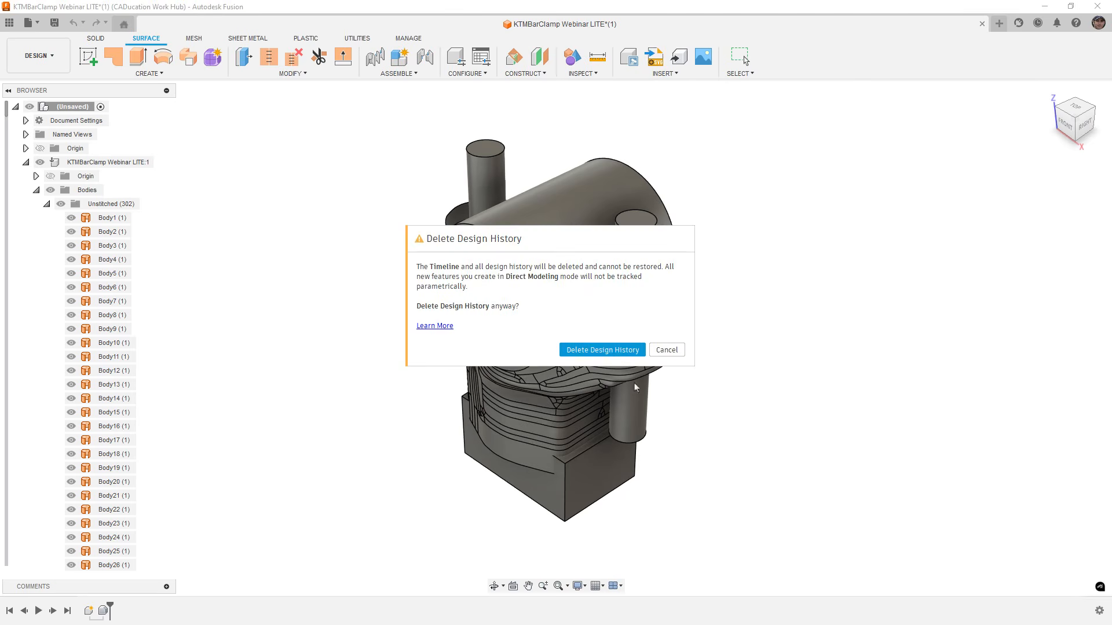
click(602, 350)
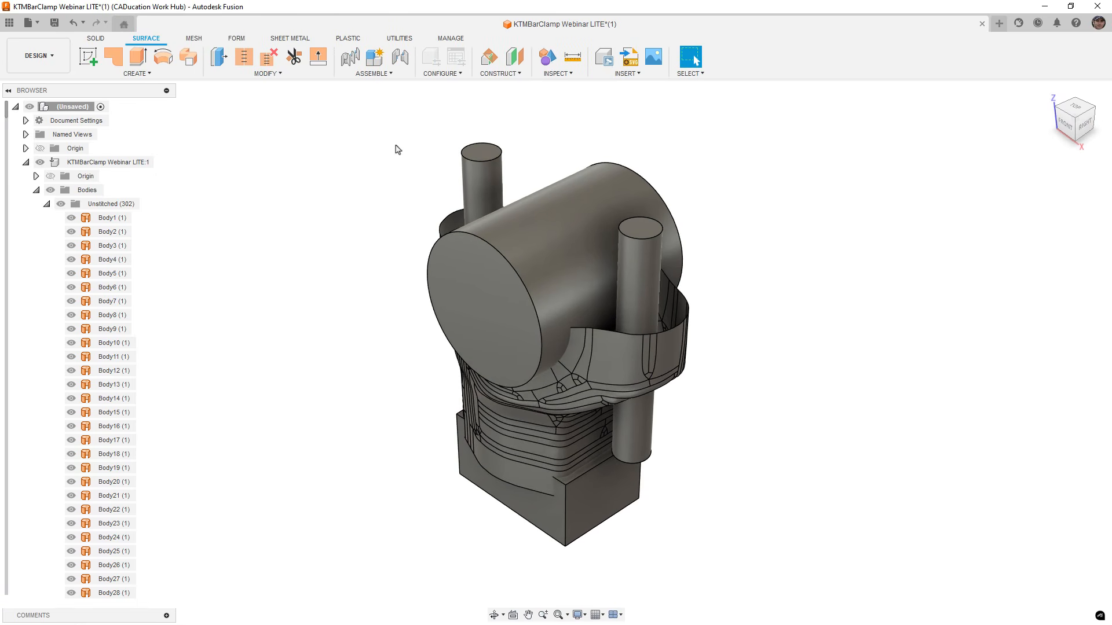
Validate and repair the whole Unstitched group with Standard checking, 0.01 mm gap healing and refitting of bad surfaces at 1.000E-05 mm.
click(541, 77)
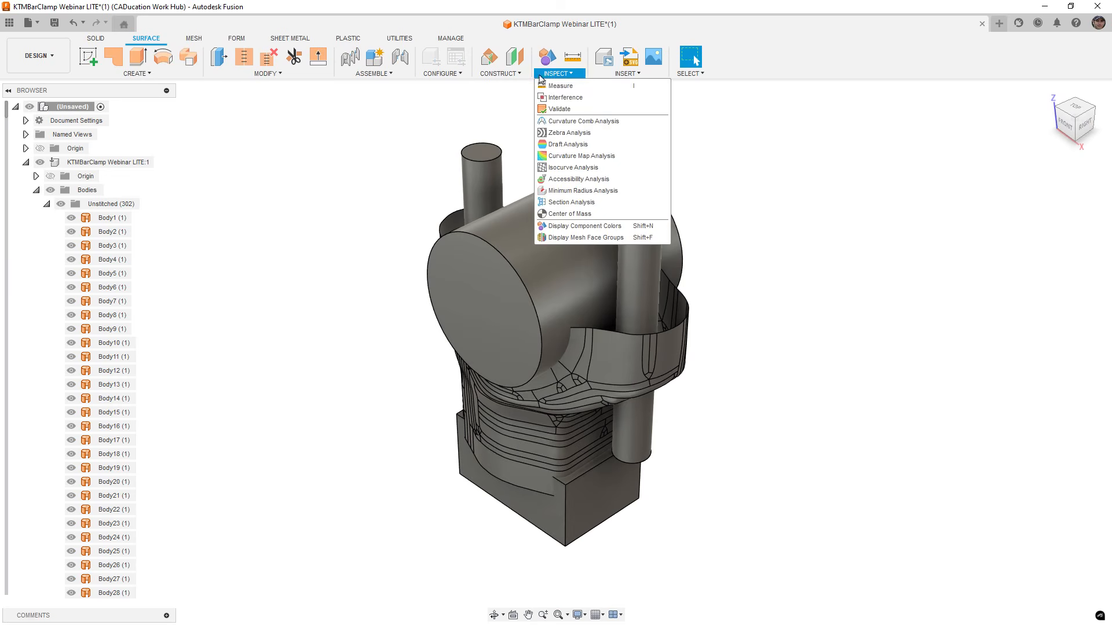
click(570, 110)
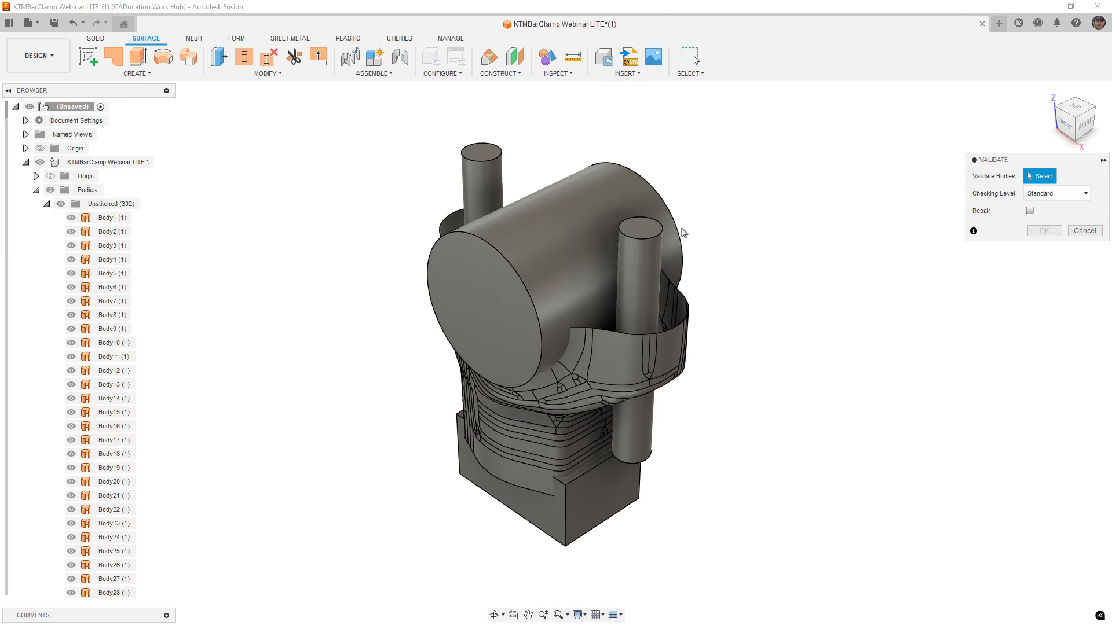
click(93, 205)
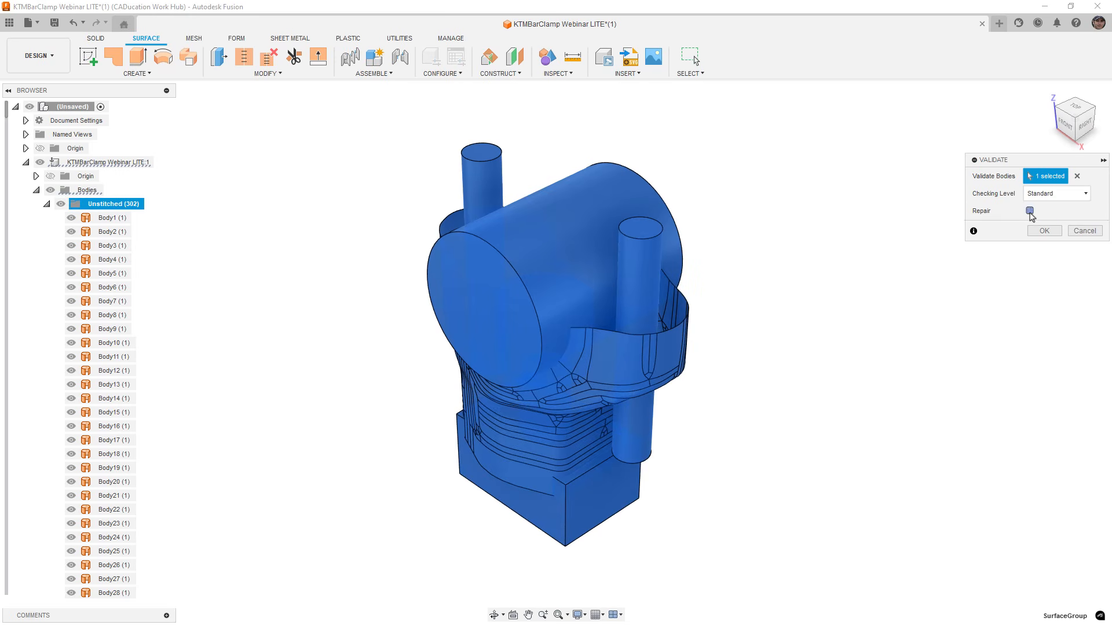
click(1030, 211)
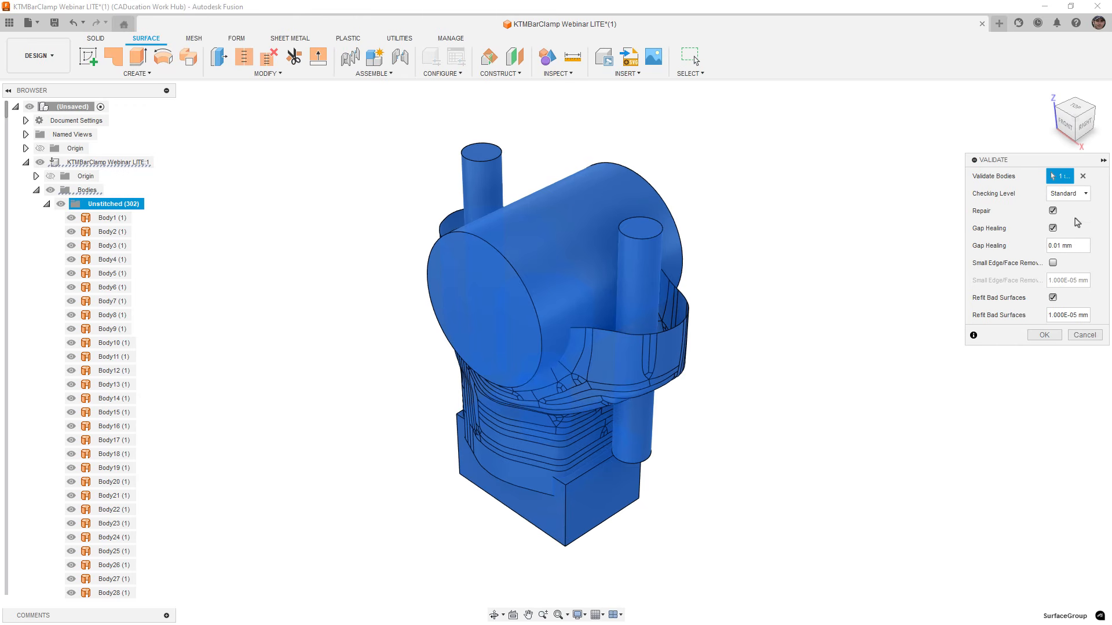
click(1078, 196)
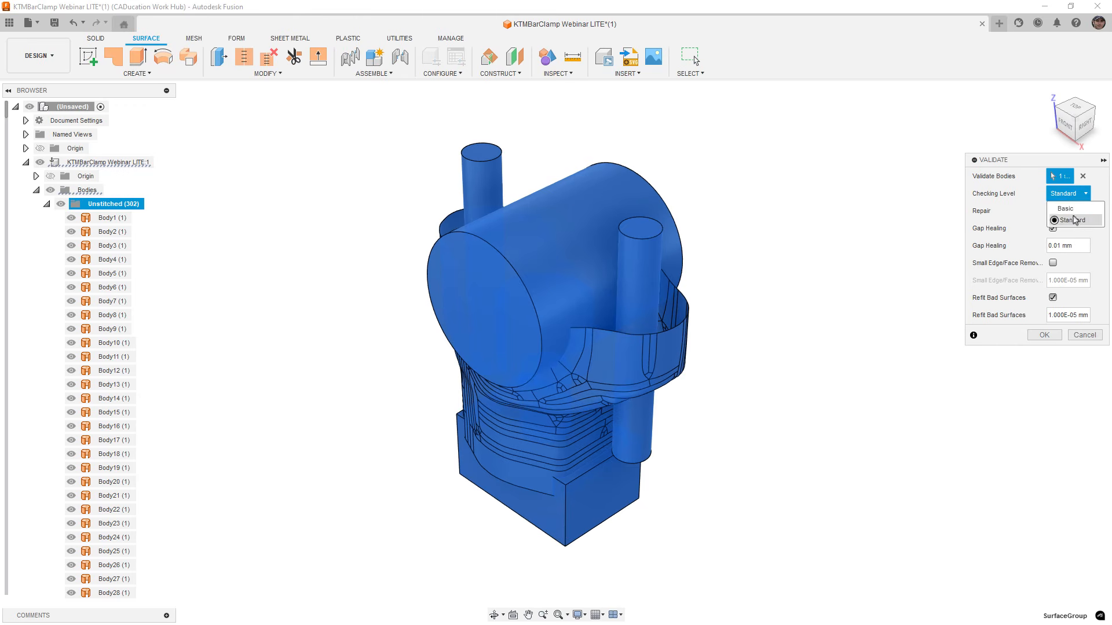
click(1084, 225)
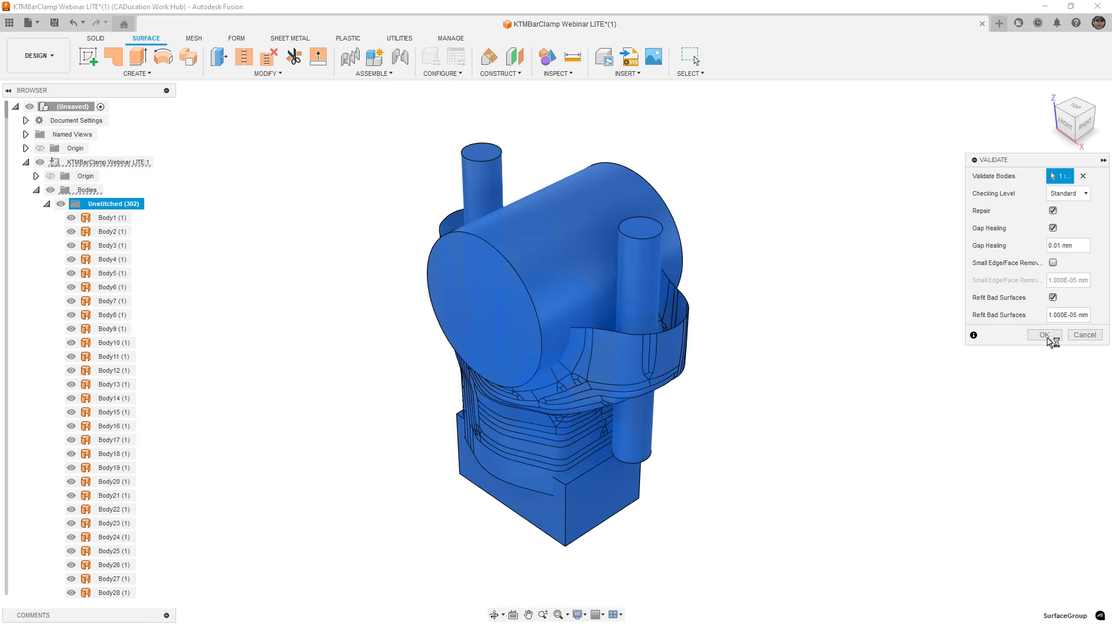
click(1046, 336)
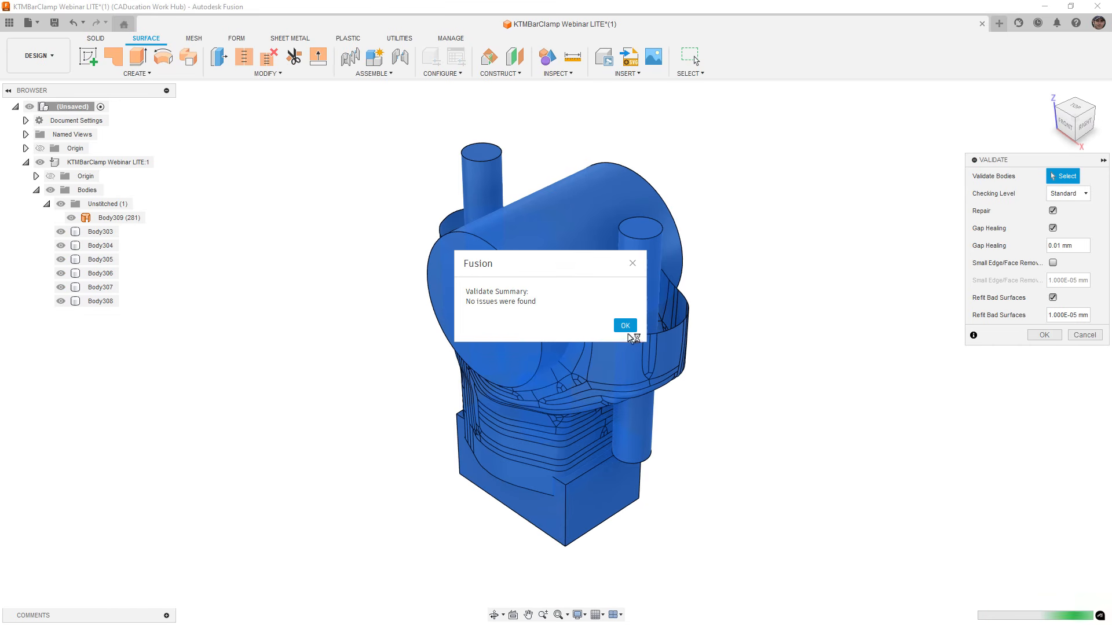
click(625, 325)
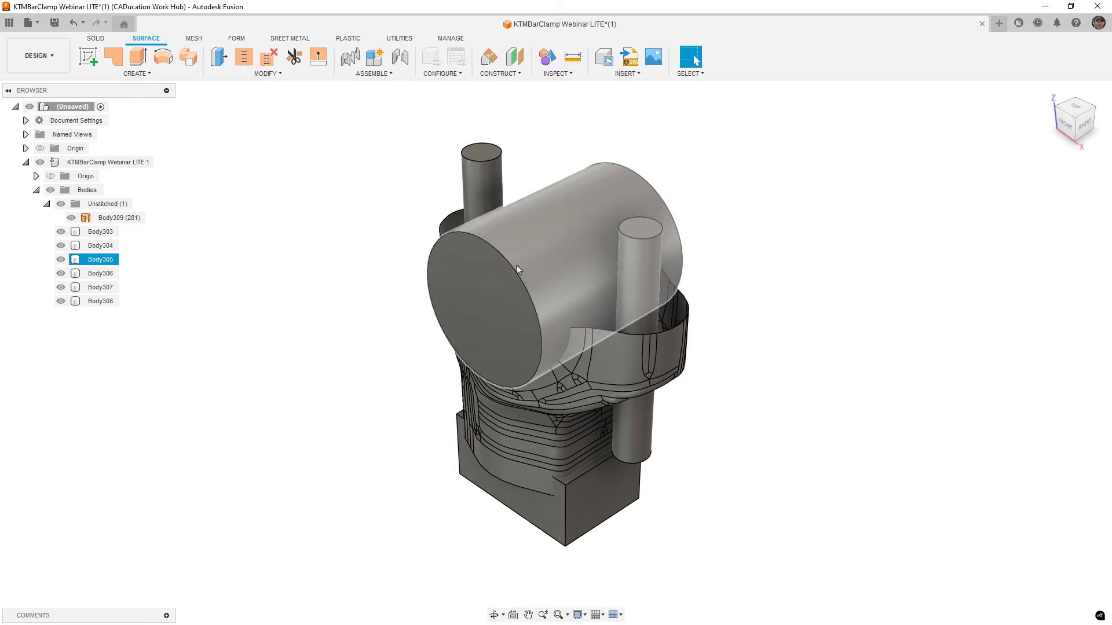
click(654, 261)
click(583, 524)
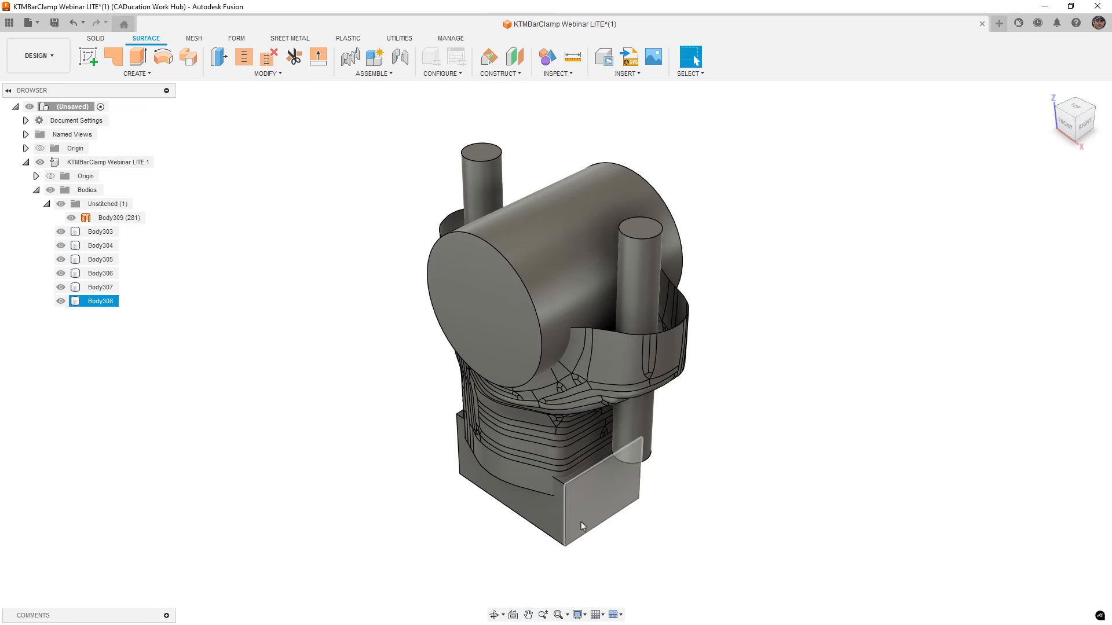
click(313, 395)
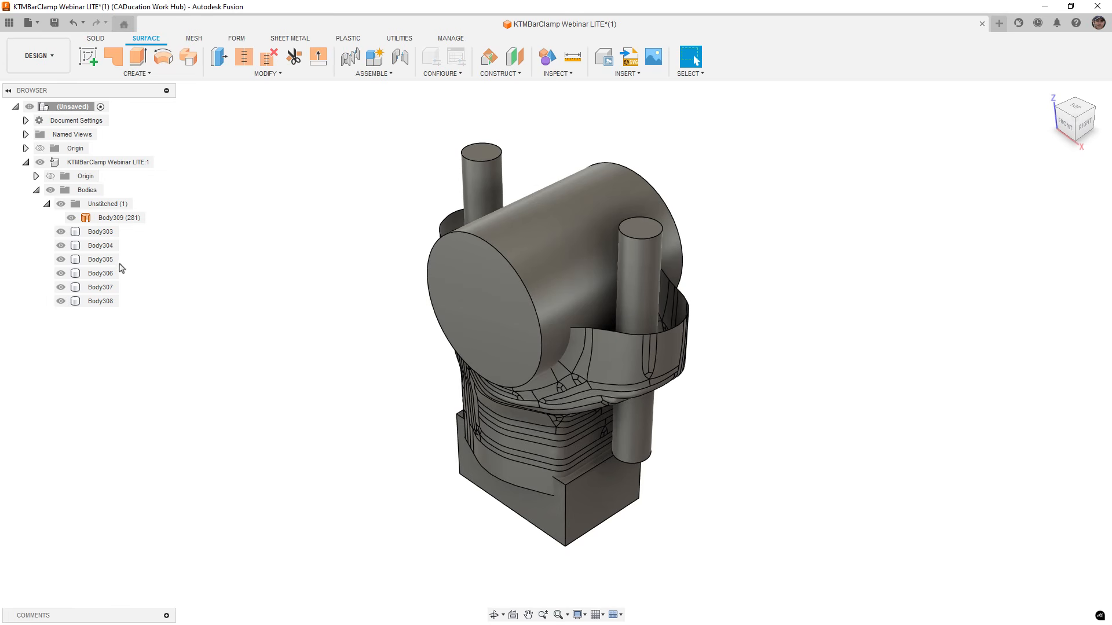
Rename the counterbore solid Body303 as Cbore.
click(101, 234)
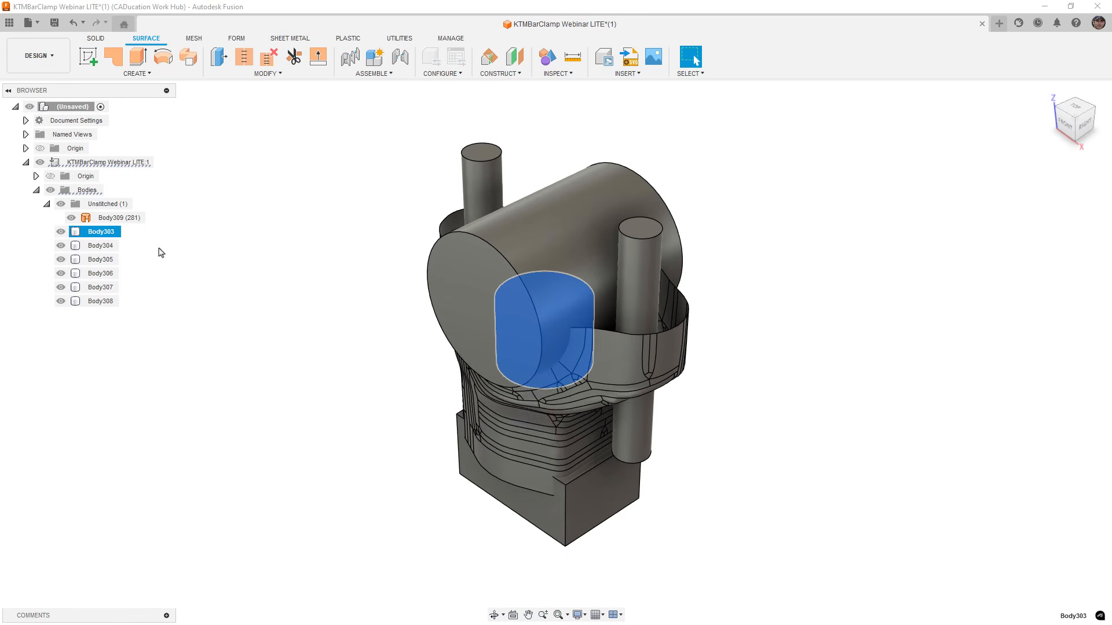
double_click(101, 233)
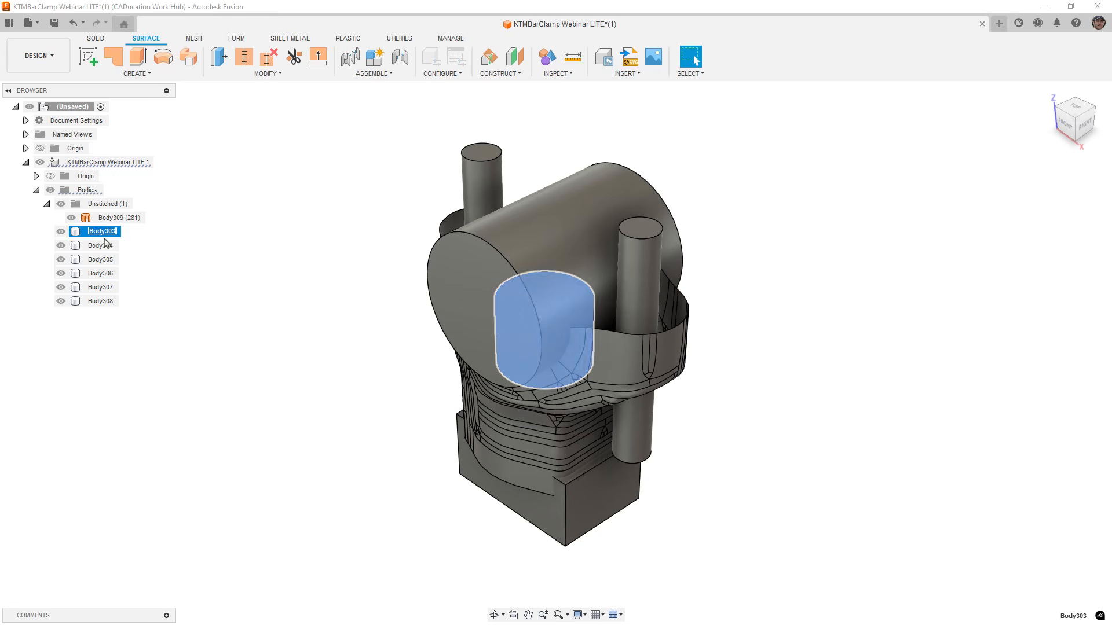
text(Cbo)
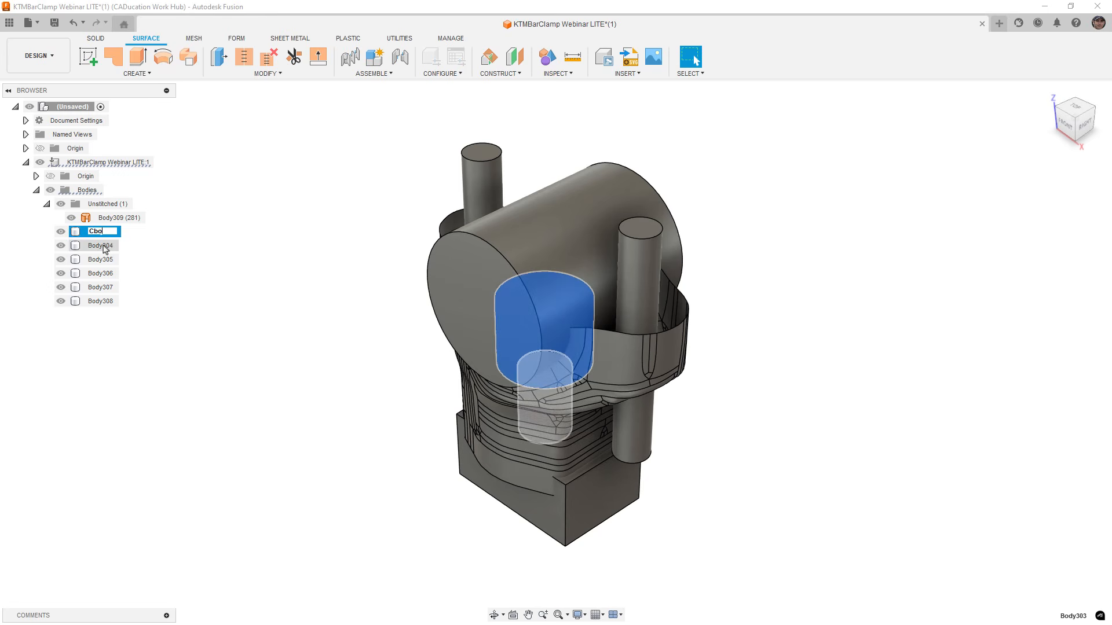
text(re)
key(Return)
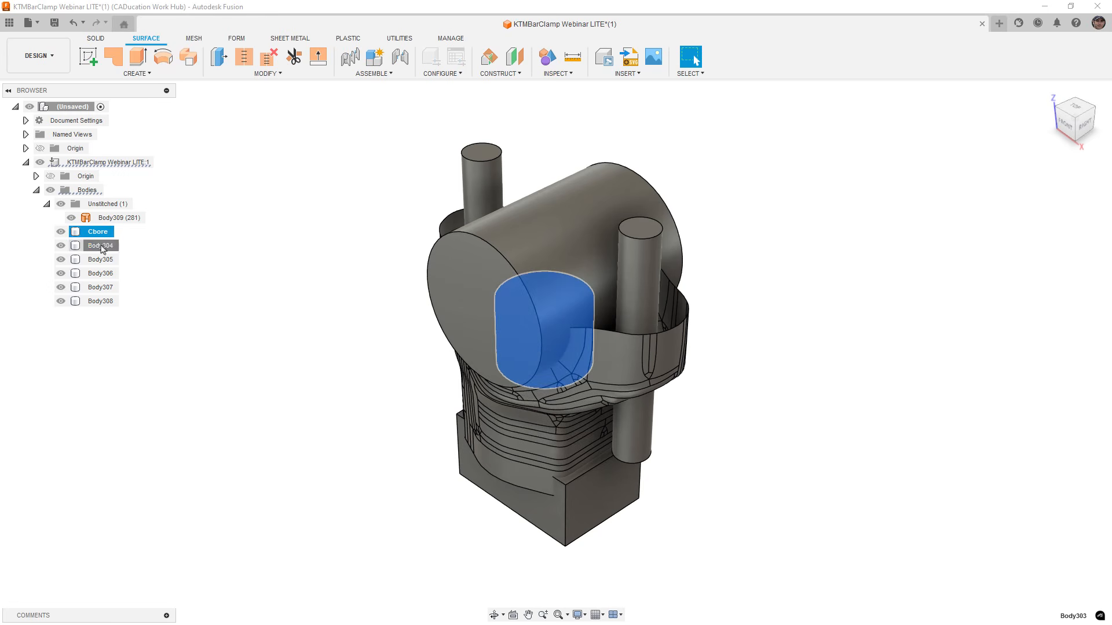
Rename Body304 as BoltThrough, and hide it together with the Cbore body.
click(105, 248)
double_click(105, 247)
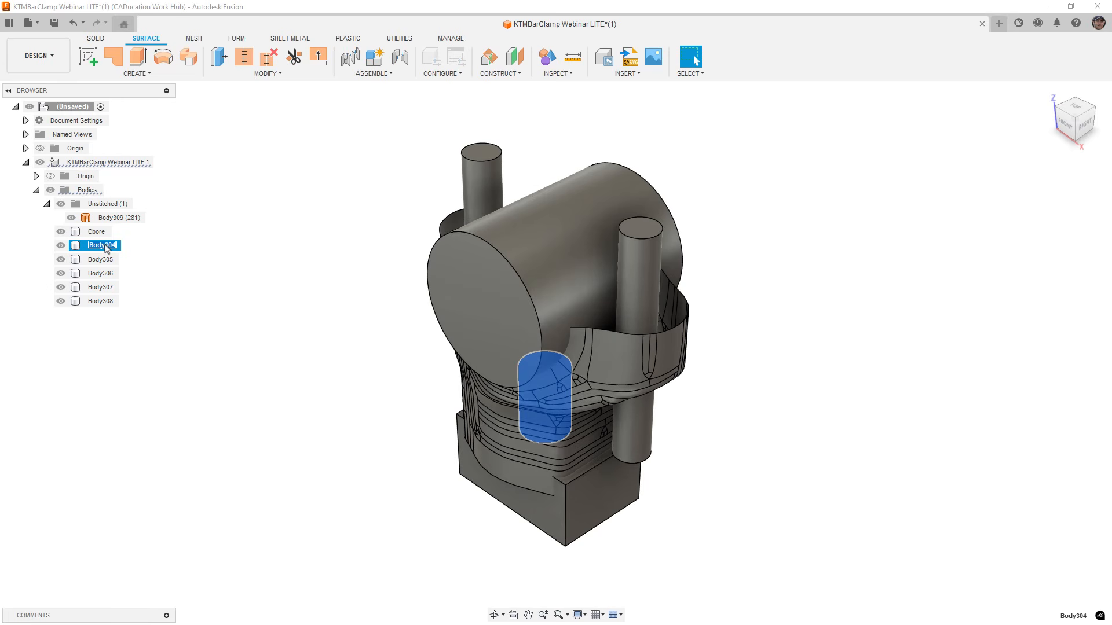
text(BoltThrough)
key(Return)
click(61, 231)
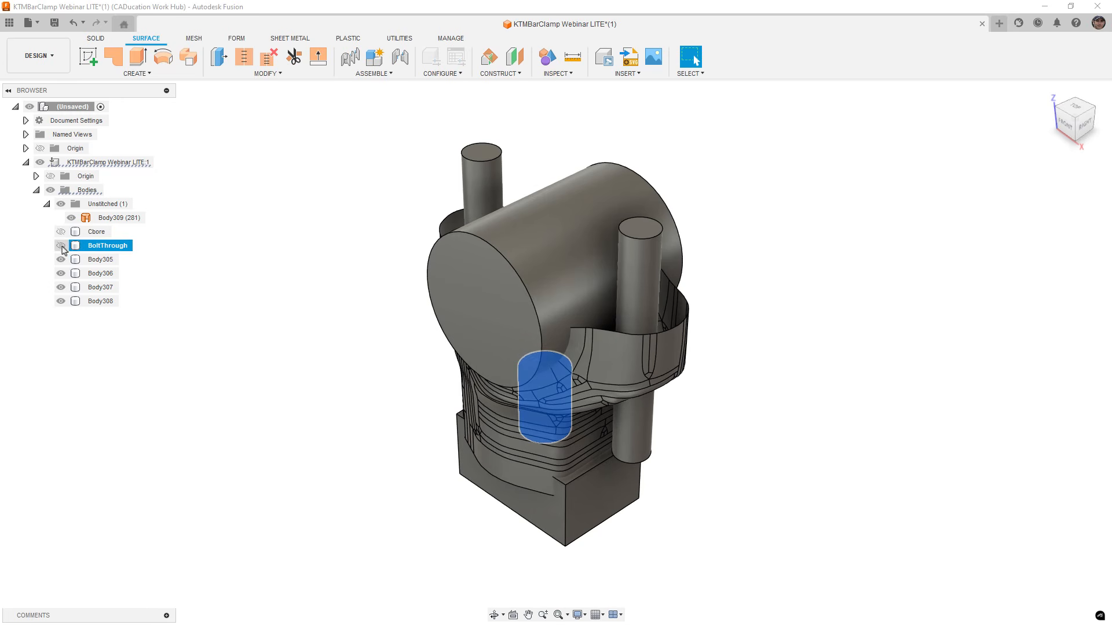
click(61, 245)
Rename the large cylinder Body305 as BarArea and hide it.
double_click(98, 260)
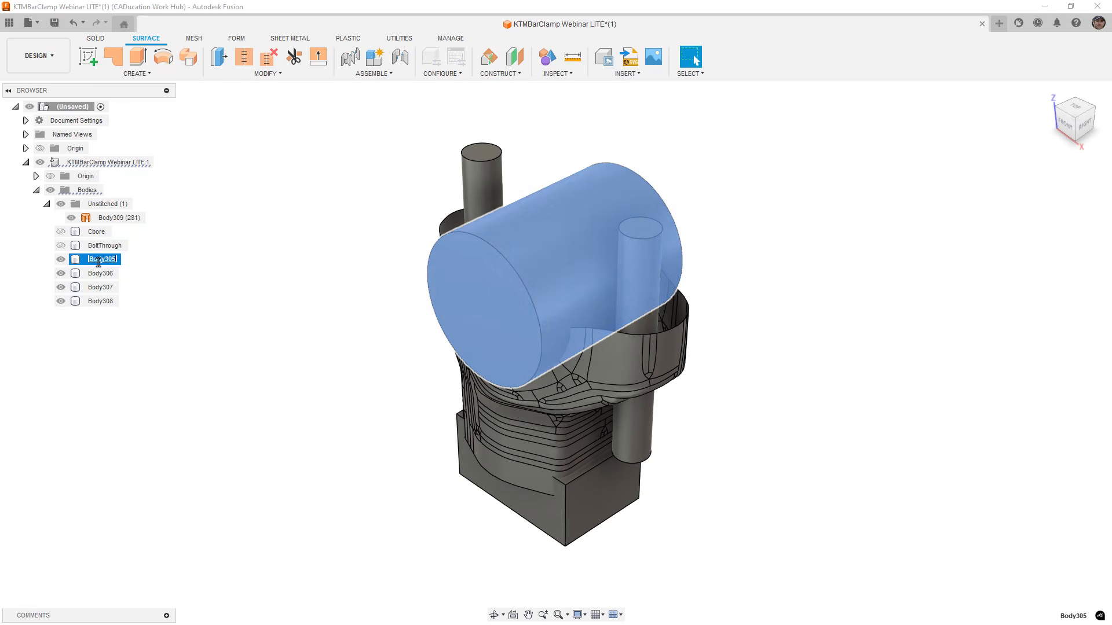
text(BarArea)
key(Return)
click(61, 259)
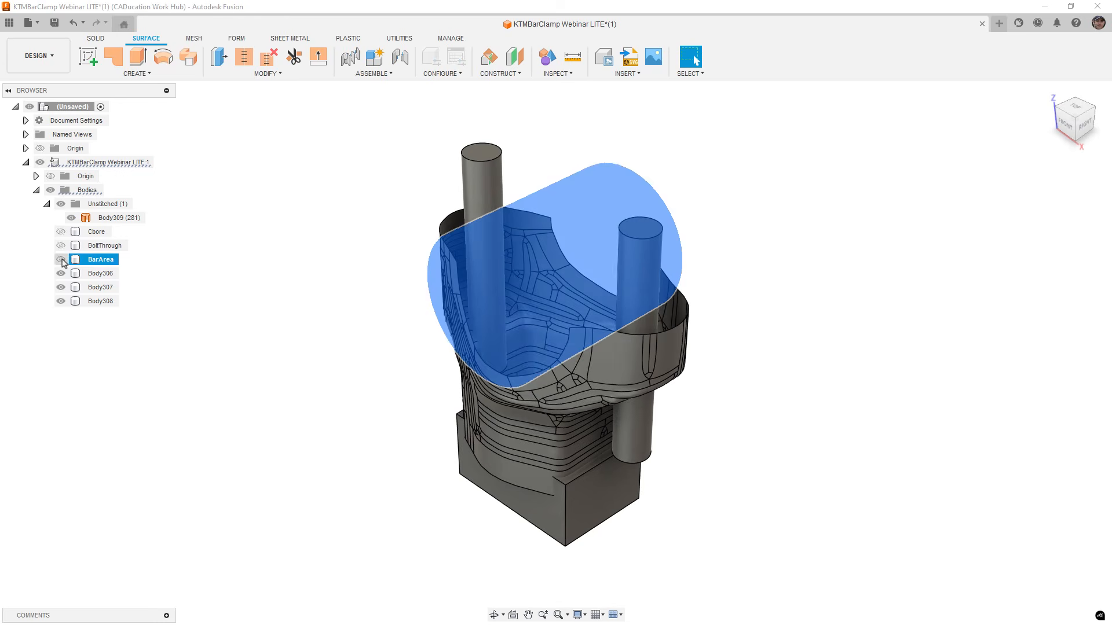
Rename the bolt cylinder Body306 as Bolt1.
click(101, 274)
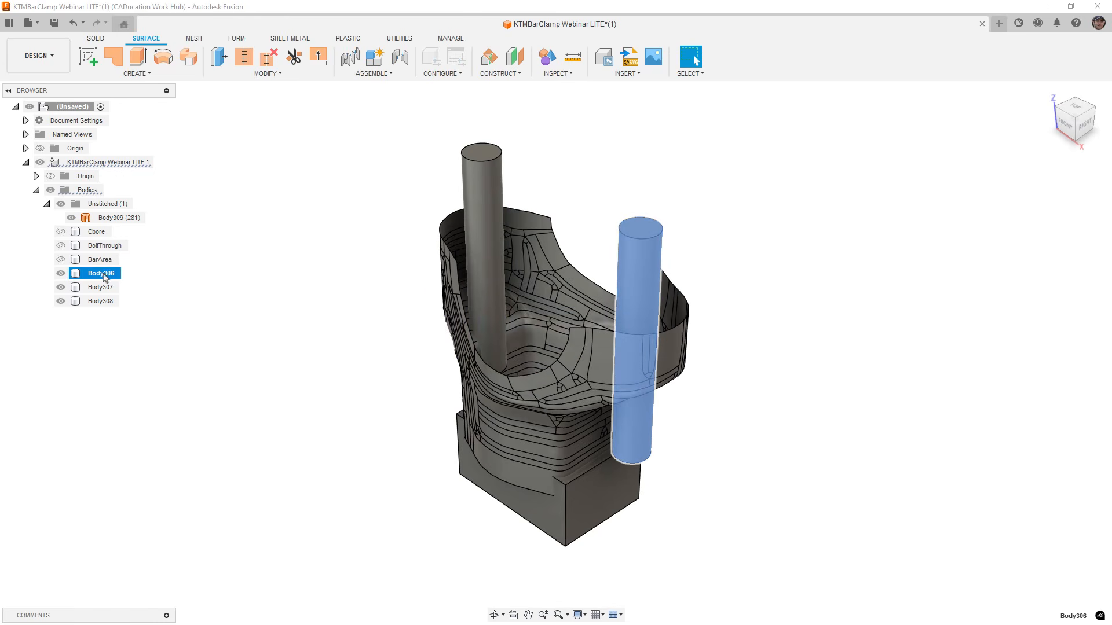
double_click(103, 274)
text(Bolt1)
key(Return)
Rename the other bolt cylinder, Body307, as Bolt2 and hide both bolt bodies.
click(103, 288)
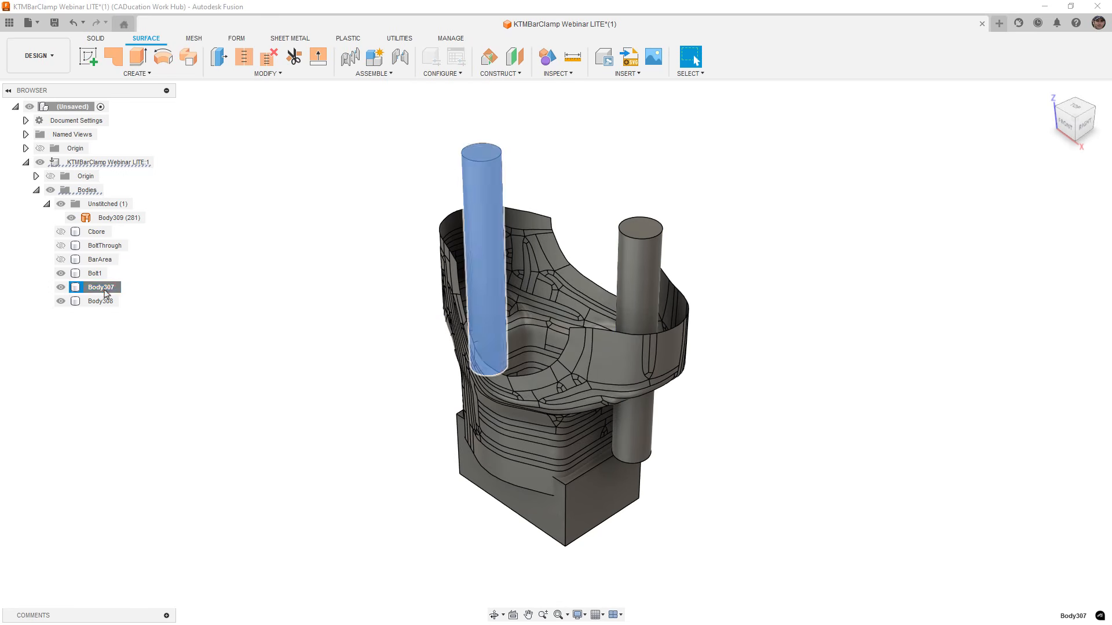
double_click(104, 289)
text(Bolt2)
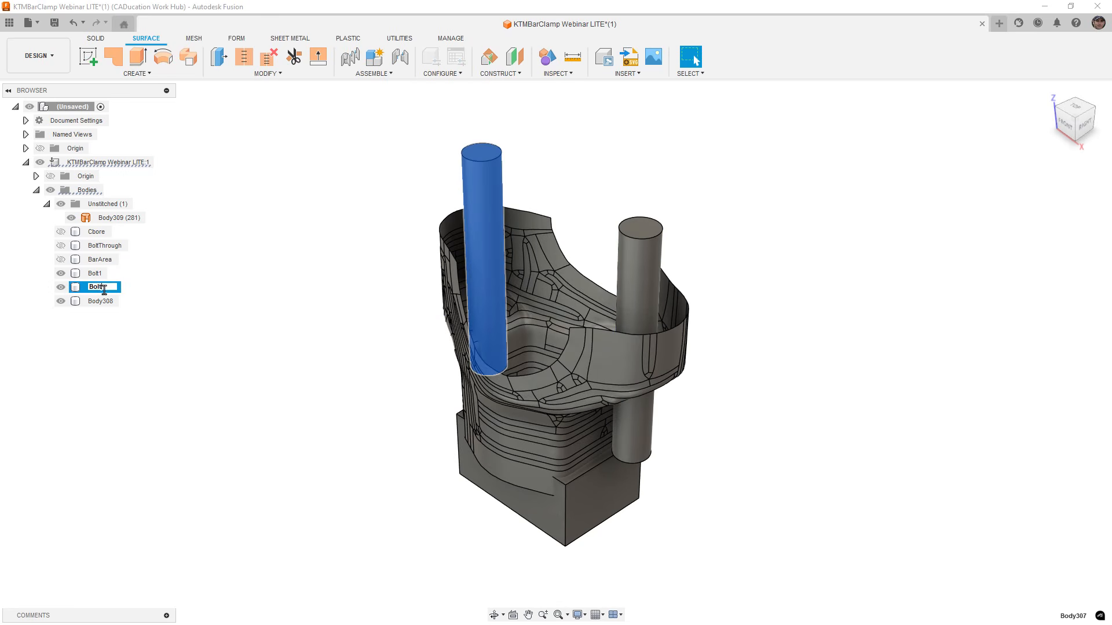
key(Return)
click(61, 287)
Rename the block Body308 as Bottom Recess and hide it.
click(106, 302)
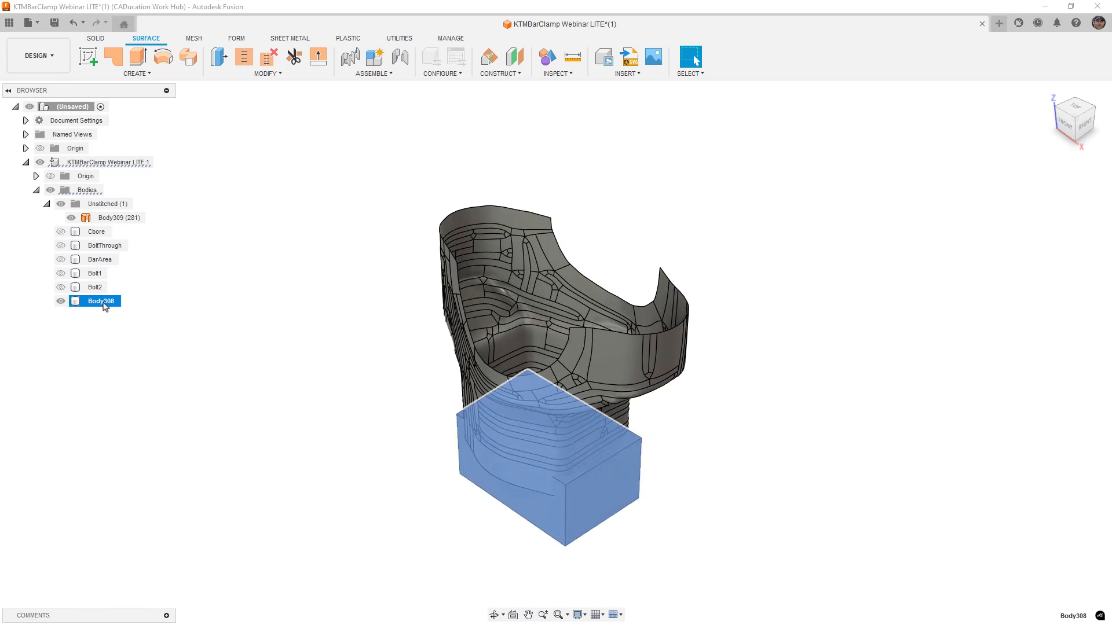
double_click(105, 304)
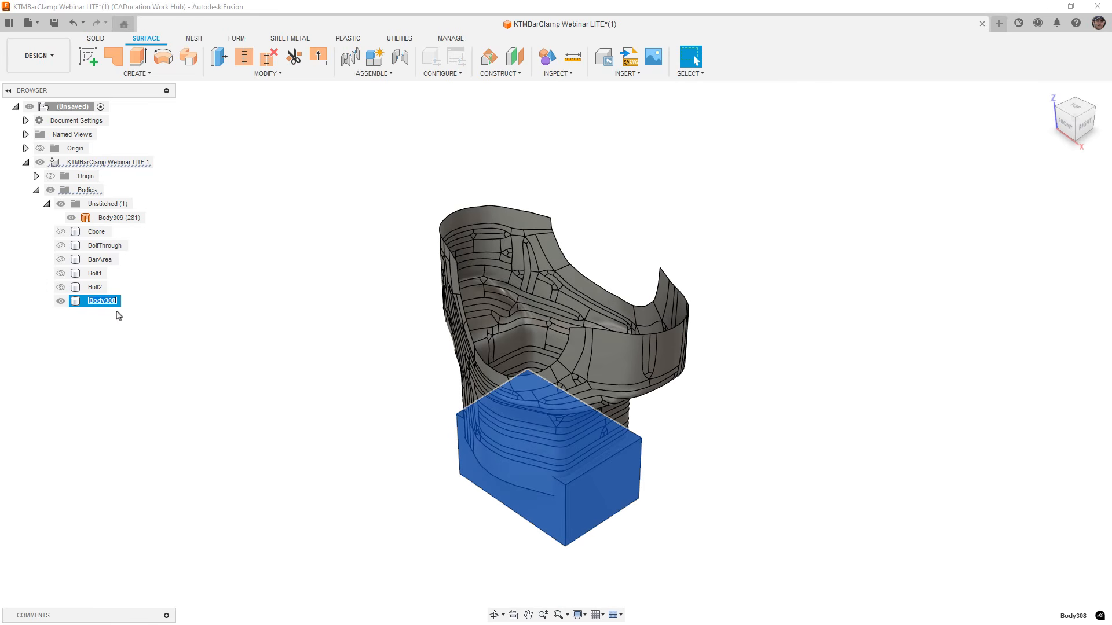
text(Bottom Recess)
key(Return)
click(61, 301)
Examine the clamp's repaired surface body from several sides, with and without visible edges, checking its patch layout and surface quality.
click(128, 219)
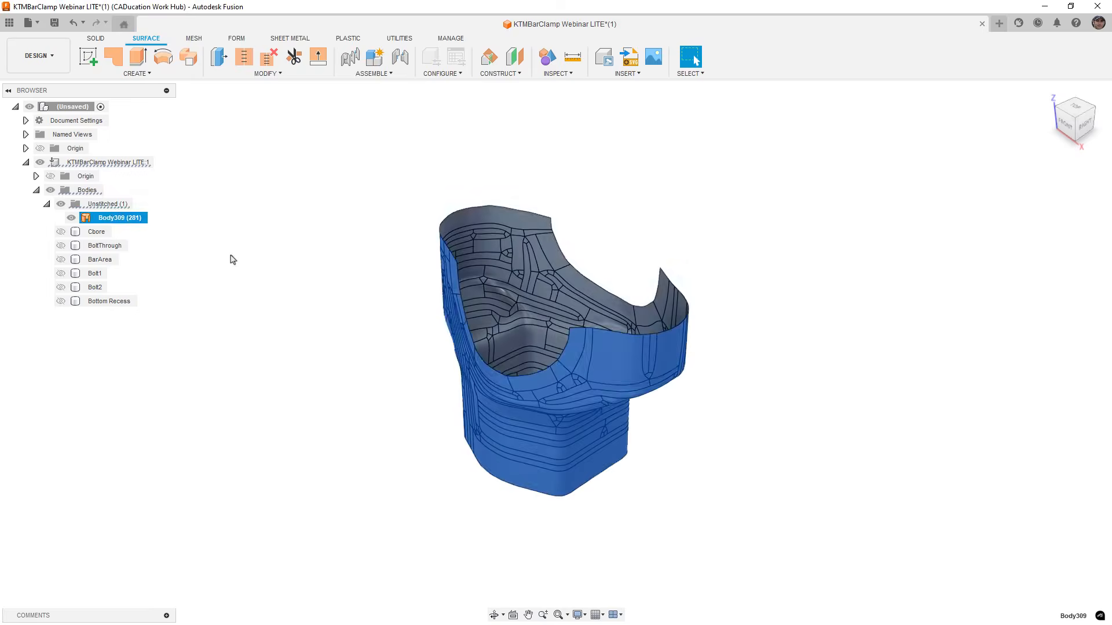
shift+middle_drag(473, 325, 505, 316)
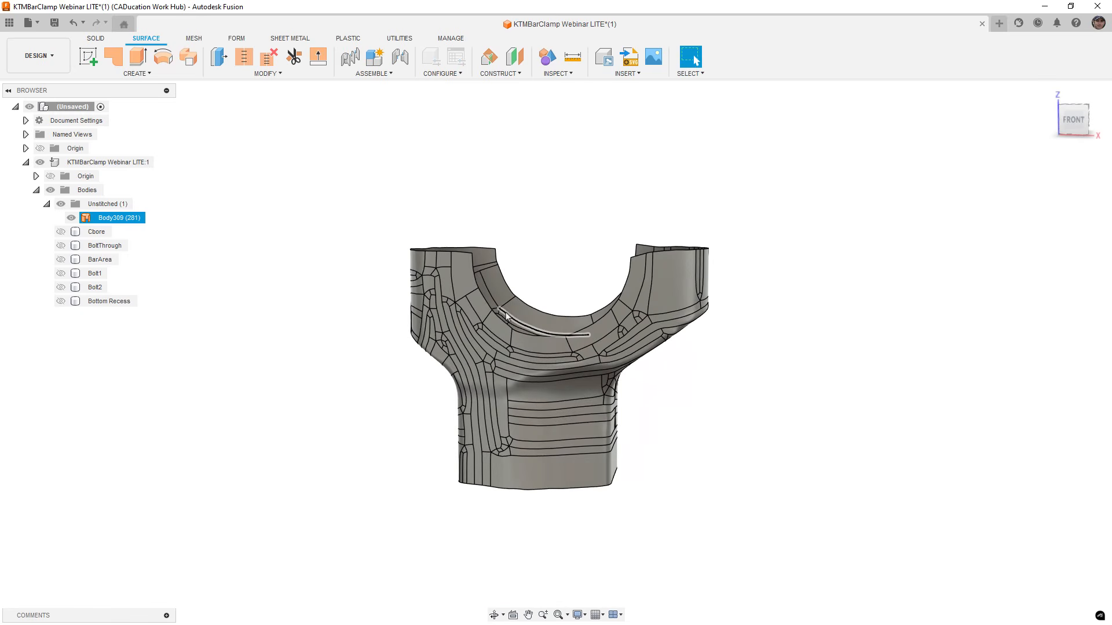
key(ctrl+4)
shift+middle_drag(634, 425, 614, 402)
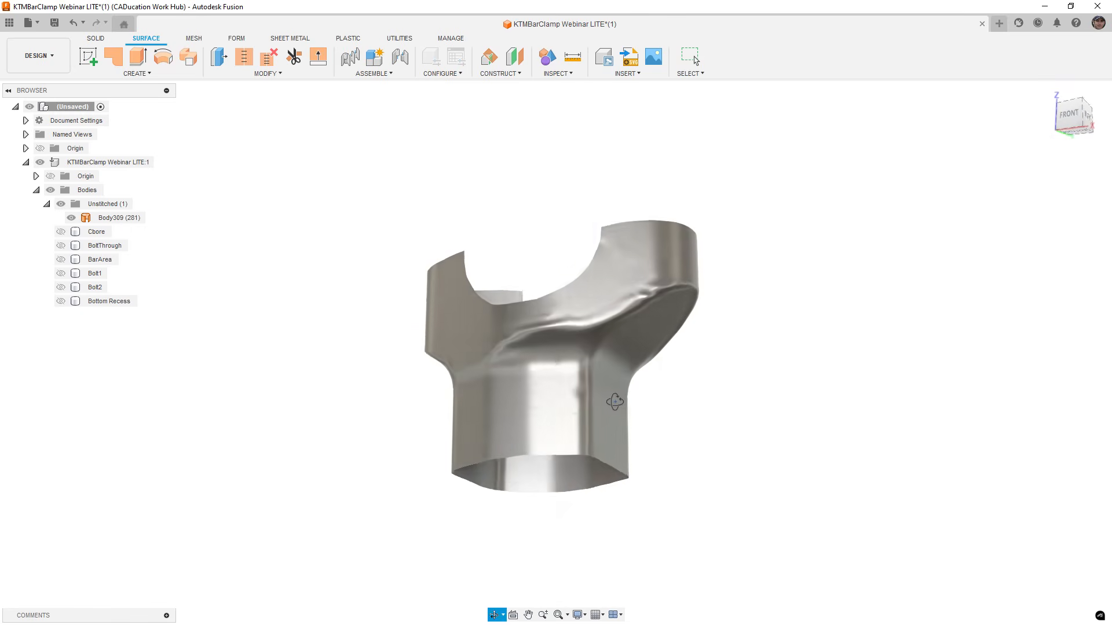
scroll(651, 292, up, 8)
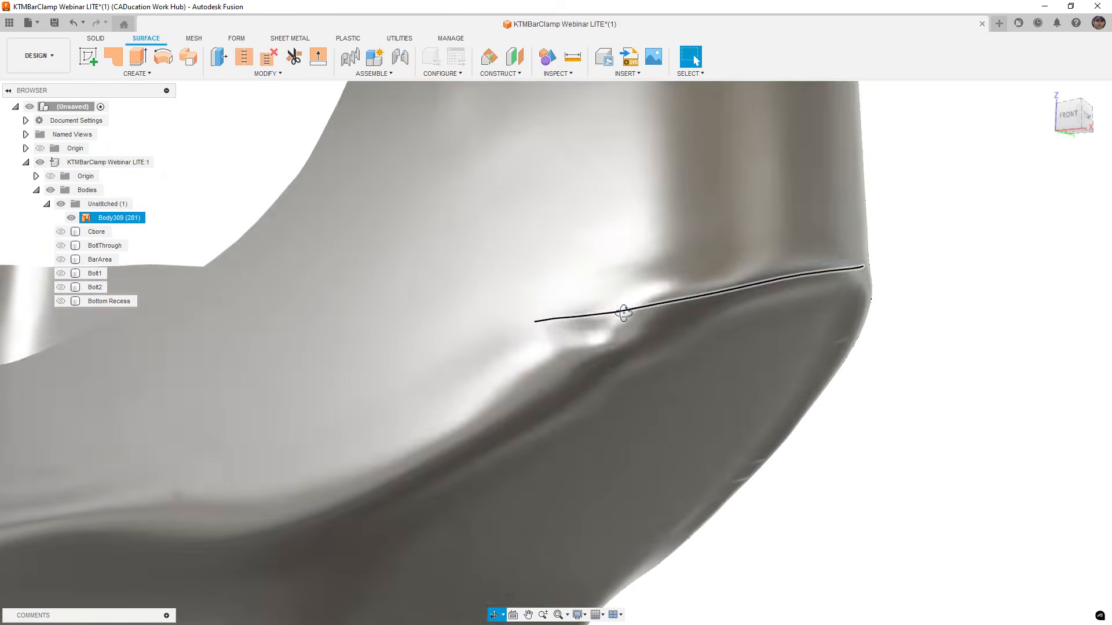
shift+middle_drag(623, 313, 707, 387)
scroll(643, 325, down, 8)
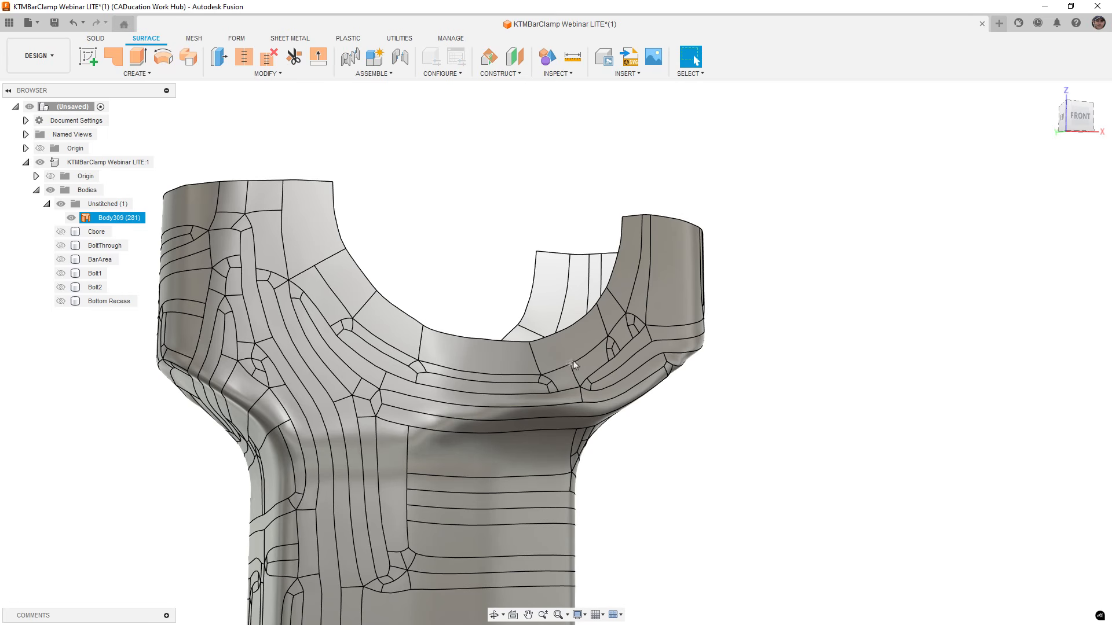
shift+middle_drag(661, 404, 575, 226)
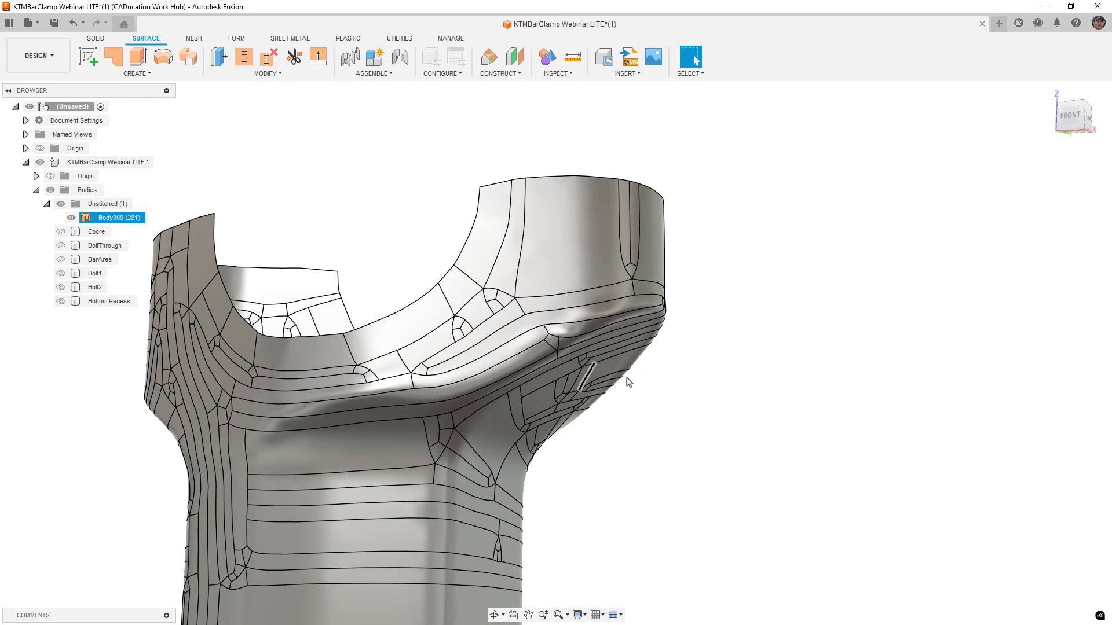
click(752, 391)
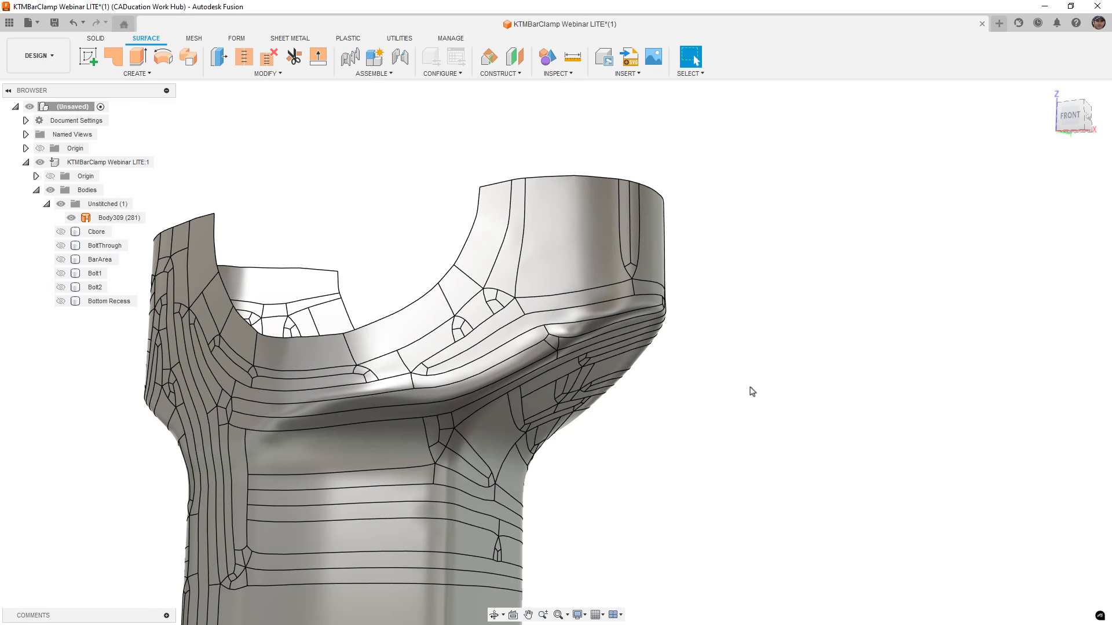
scroll(784, 387, down, 2)
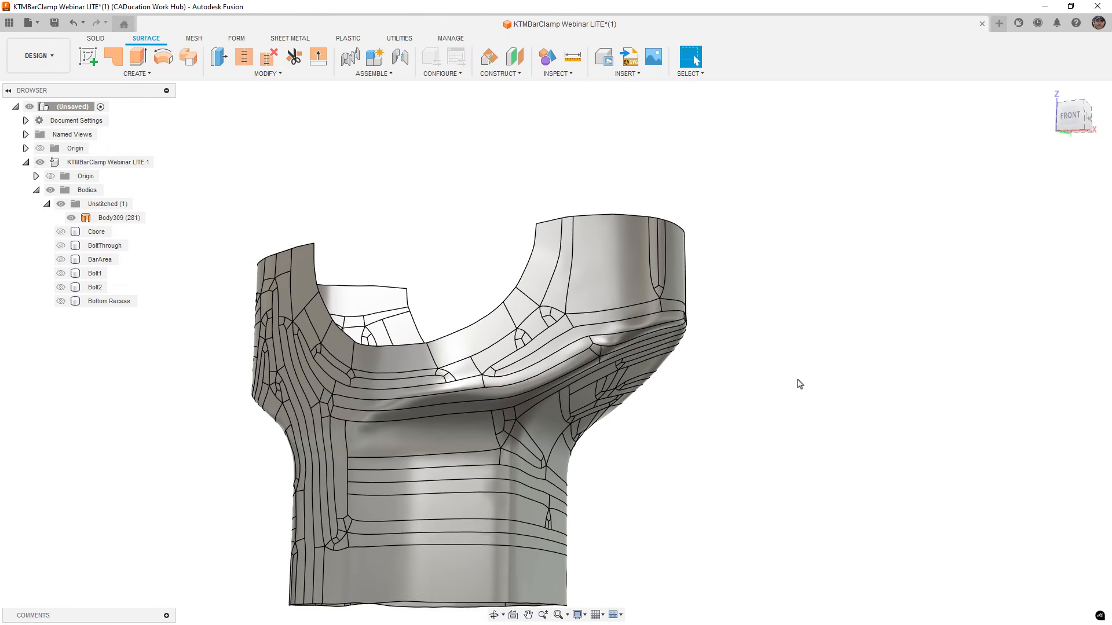
Show the BarArea, Bolt1, Bolt2, Bottom Recess, BoltThrough and Cbore solids again around the clamp surface.
click(60, 232)
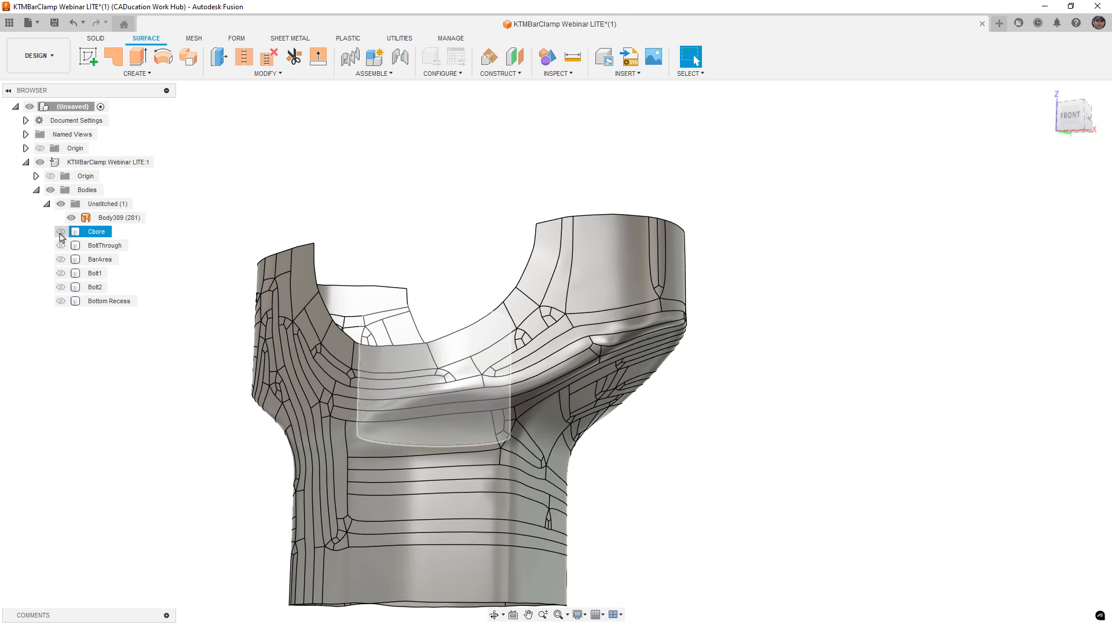
key(Escape)
scroll(510, 223, down, 1)
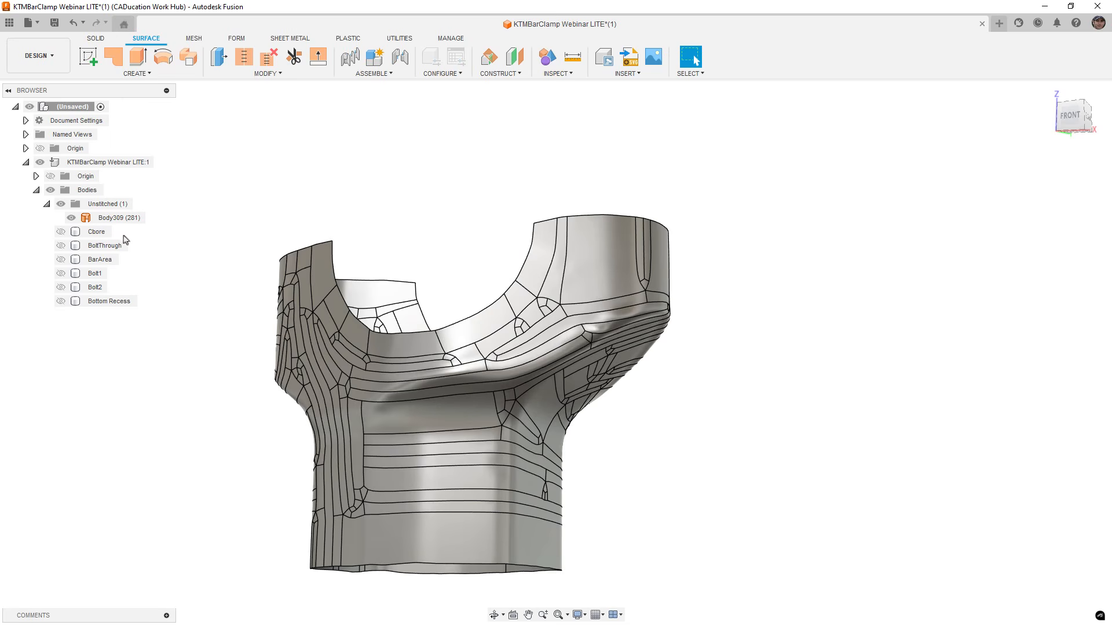
click(60, 260)
click(60, 273)
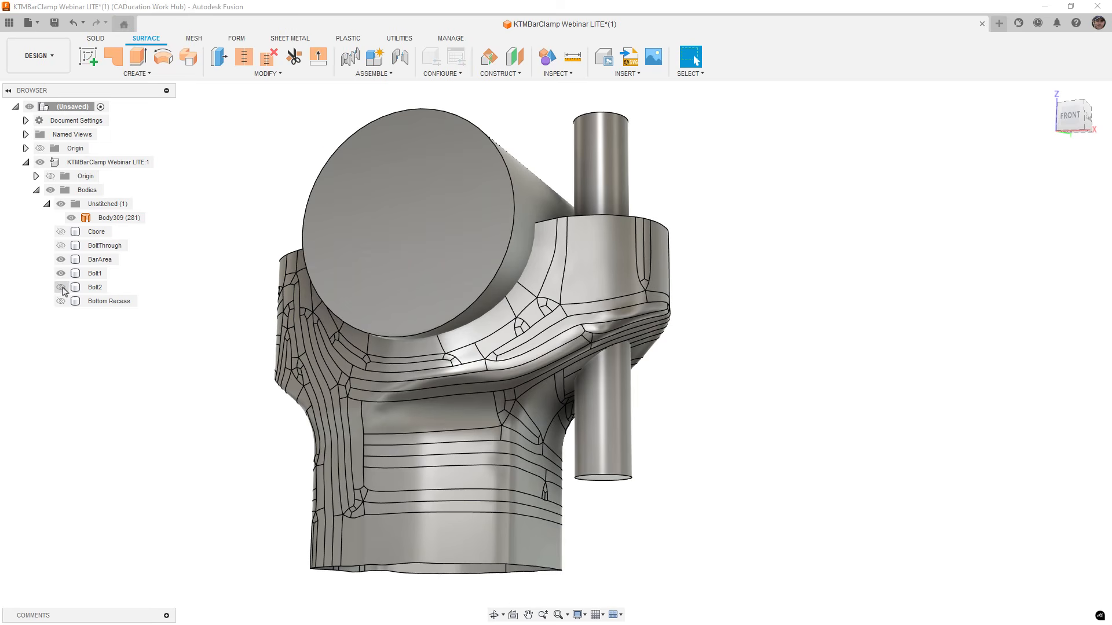
click(60, 287)
click(60, 301)
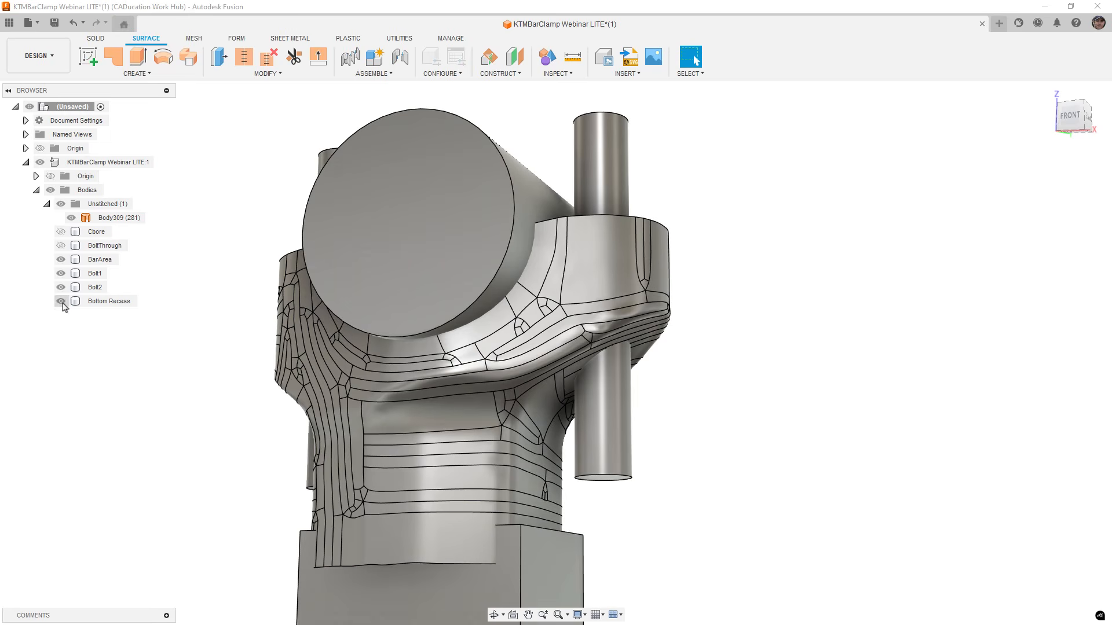
click(60, 245)
click(60, 232)
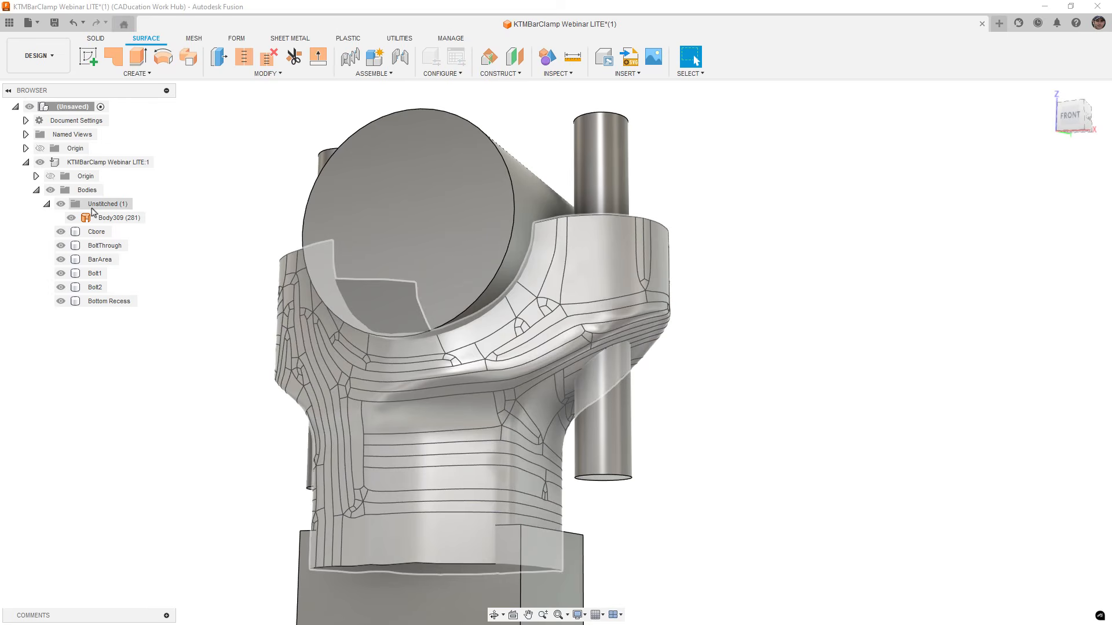
Turn on Capture Design History for the unsaved design to return it to parametric modeling.
click(503, 247)
shift+middle_drag(477, 243, 470, 296)
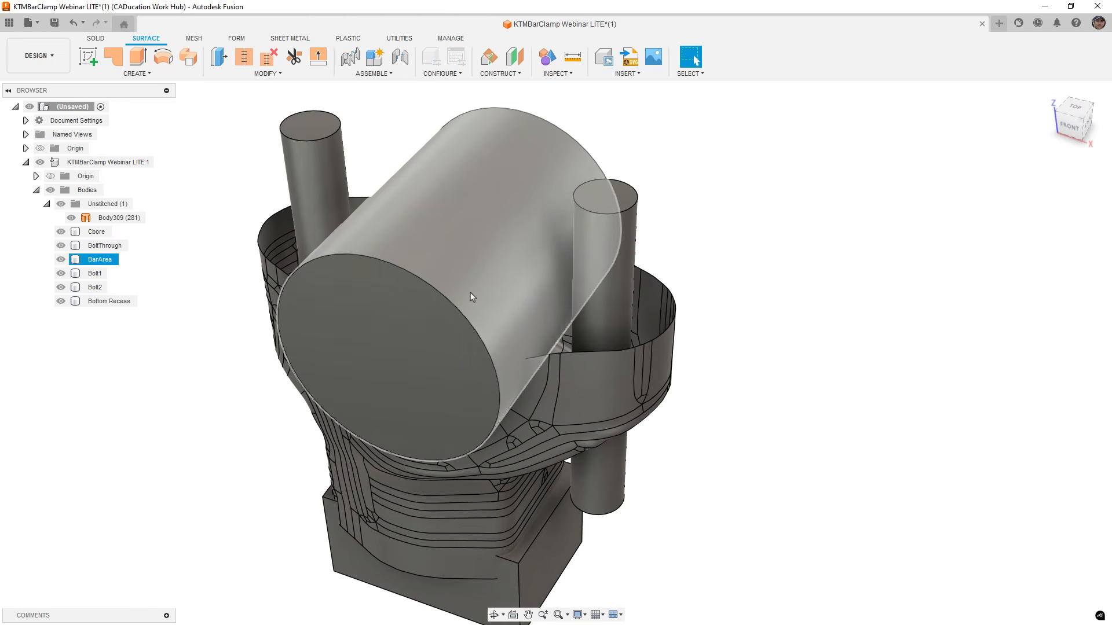
click(803, 285)
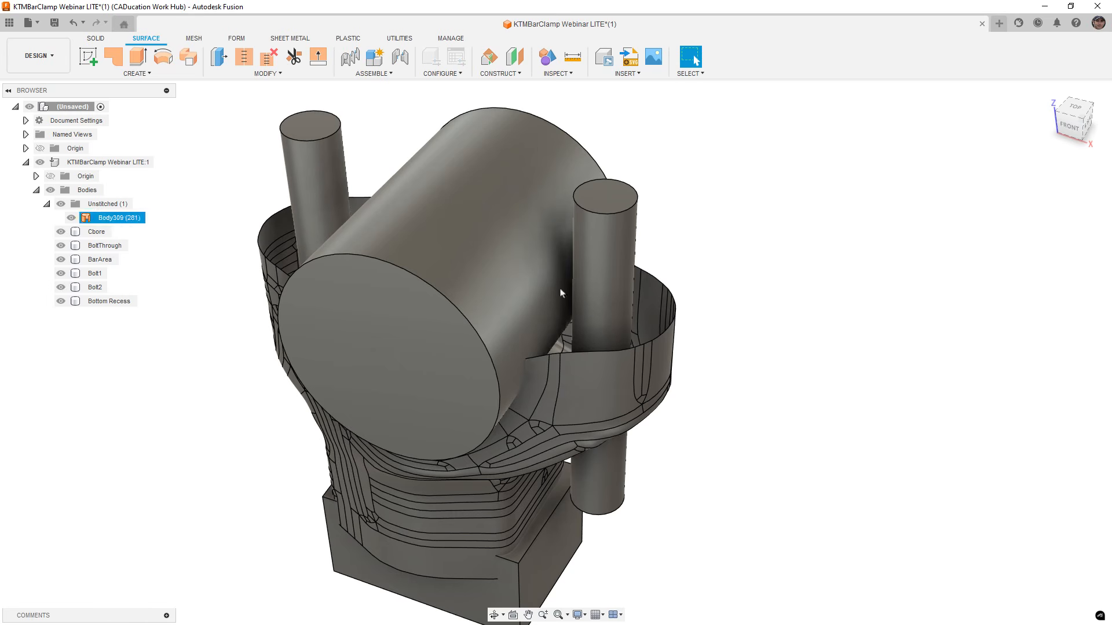
right_click(65, 107)
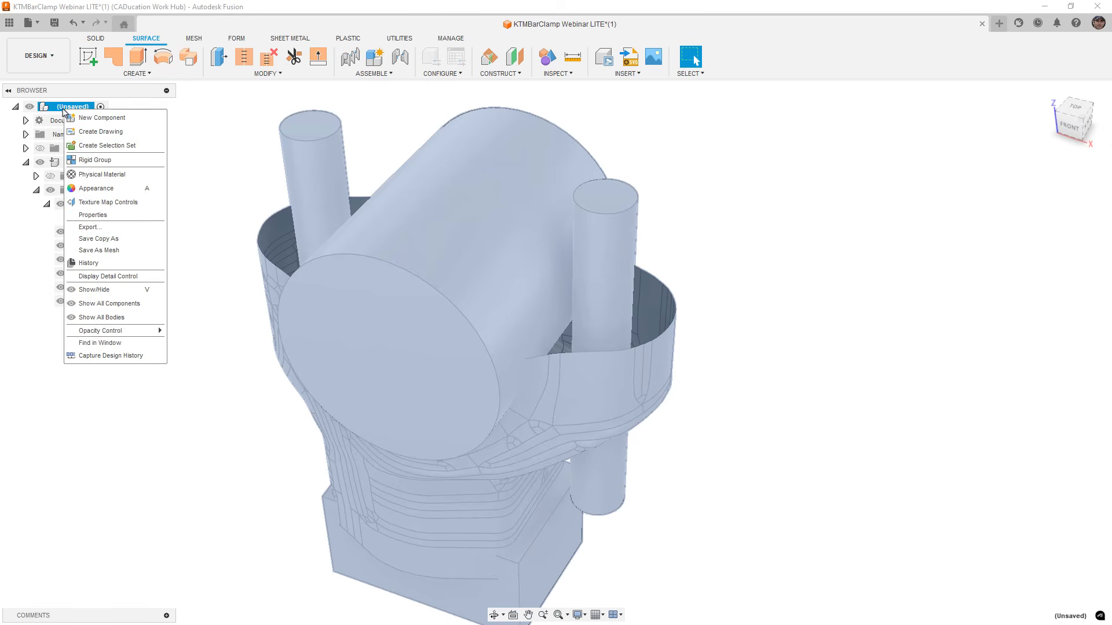
click(124, 355)
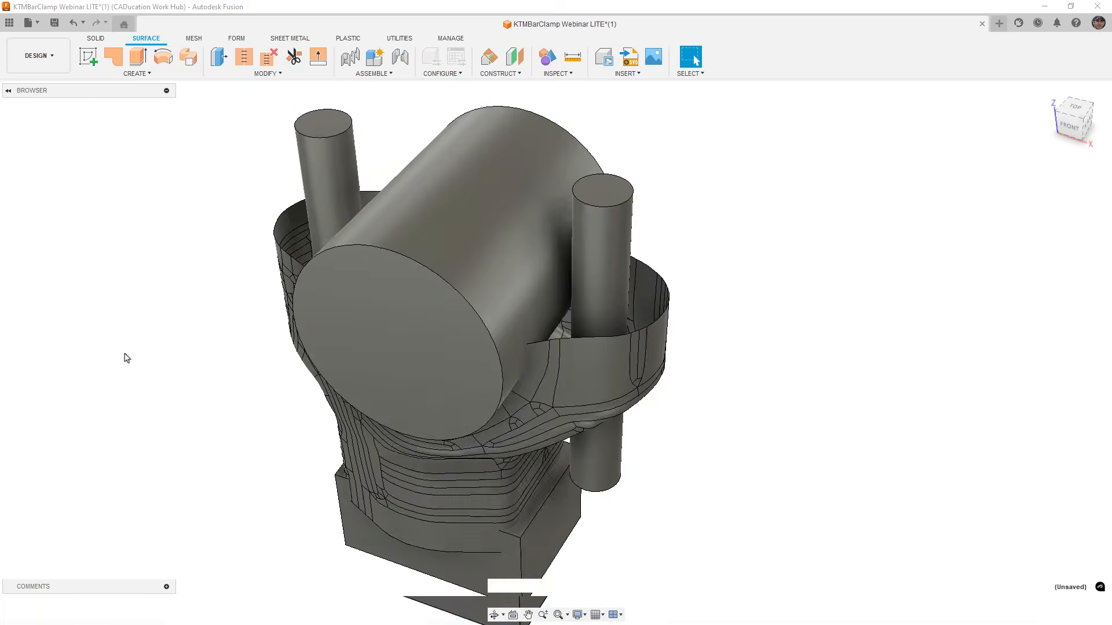
Insert the mesh file KTMBarClamp Aligned LITE meshes from the computer into the design at its existing position.
click(191, 39)
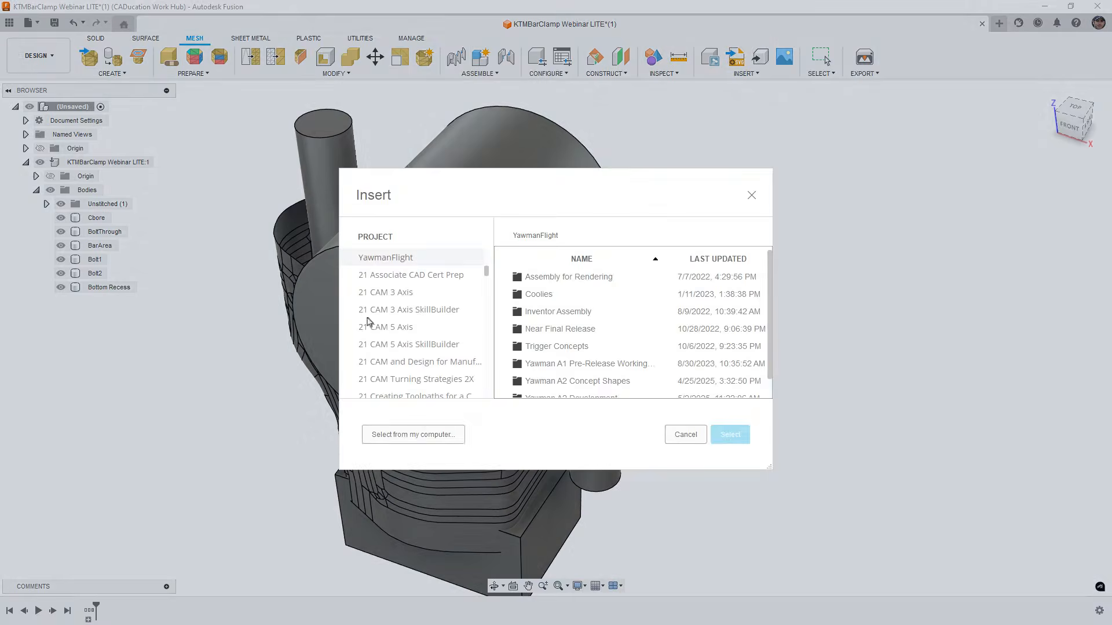
click(420, 434)
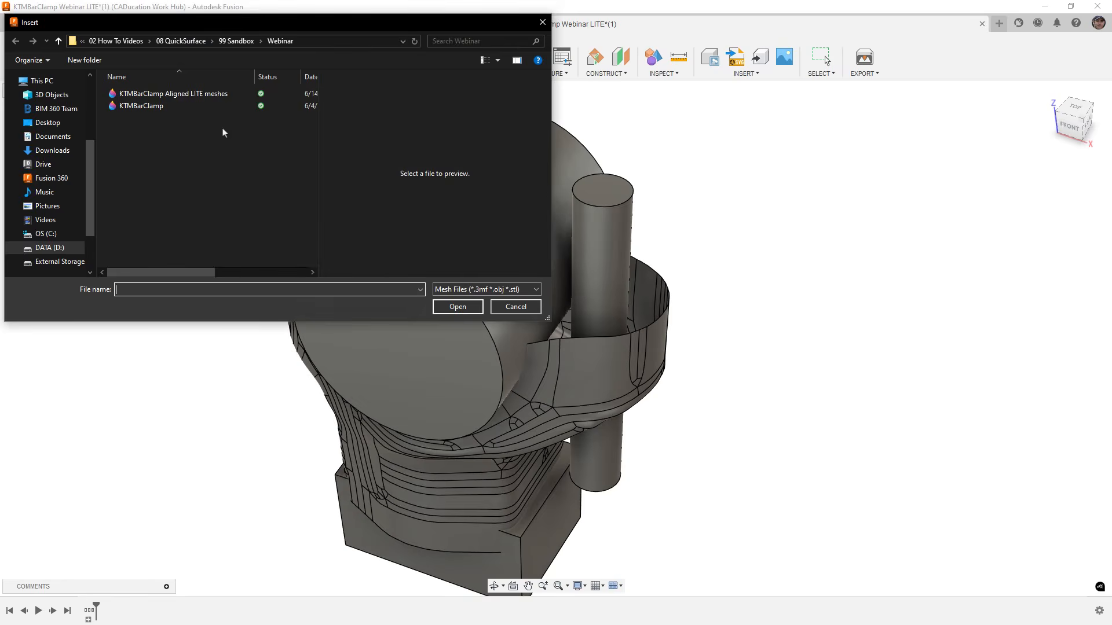
click(174, 93)
click(458, 307)
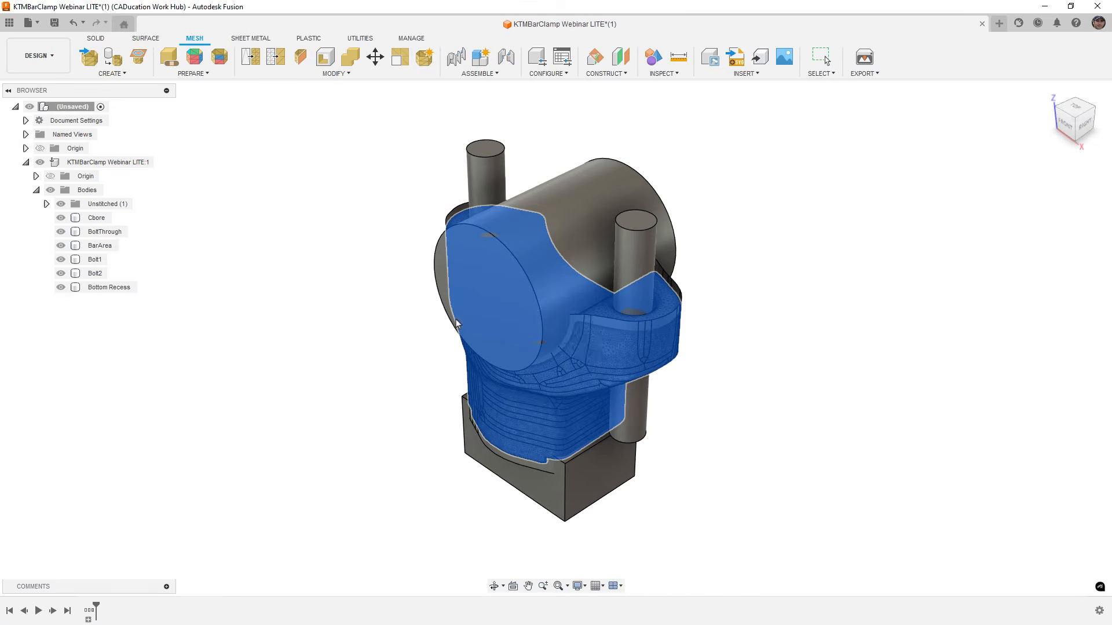
click(1036, 316)
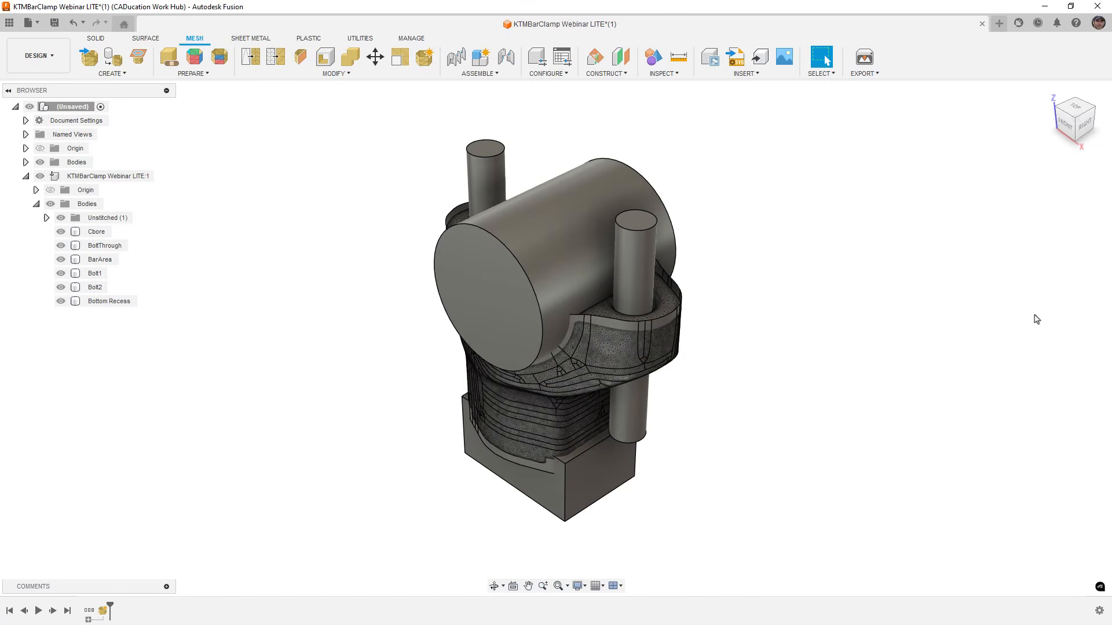
shift+middle_drag(669, 360, 652, 320)
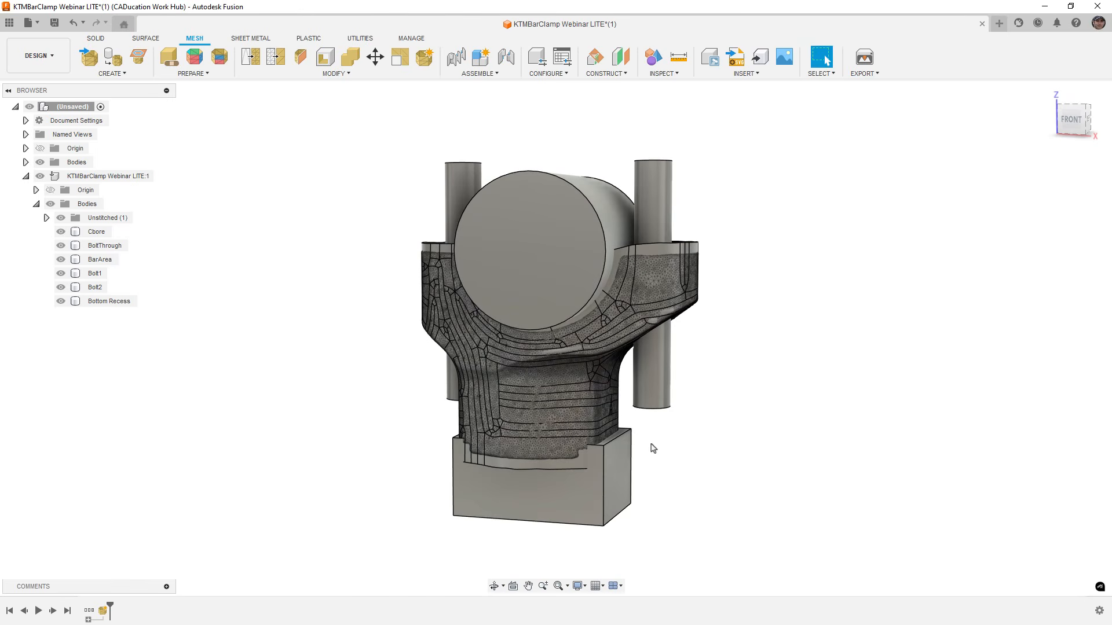
Hide the Cbore, BoltThrough, BarArea, Bolt1, Bolt2 and Bottom Recess bodies so only the clamp surface and scan mesh show.
shift+middle_drag(78, 275, 72, 245)
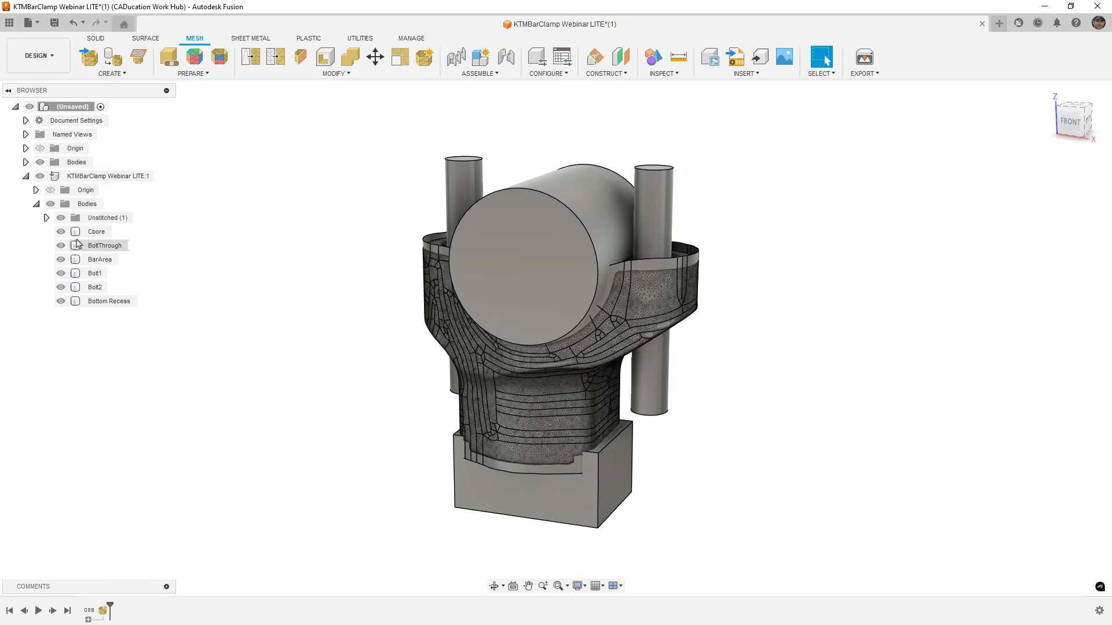
click(64, 233)
click(61, 245)
click(61, 259)
click(61, 273)
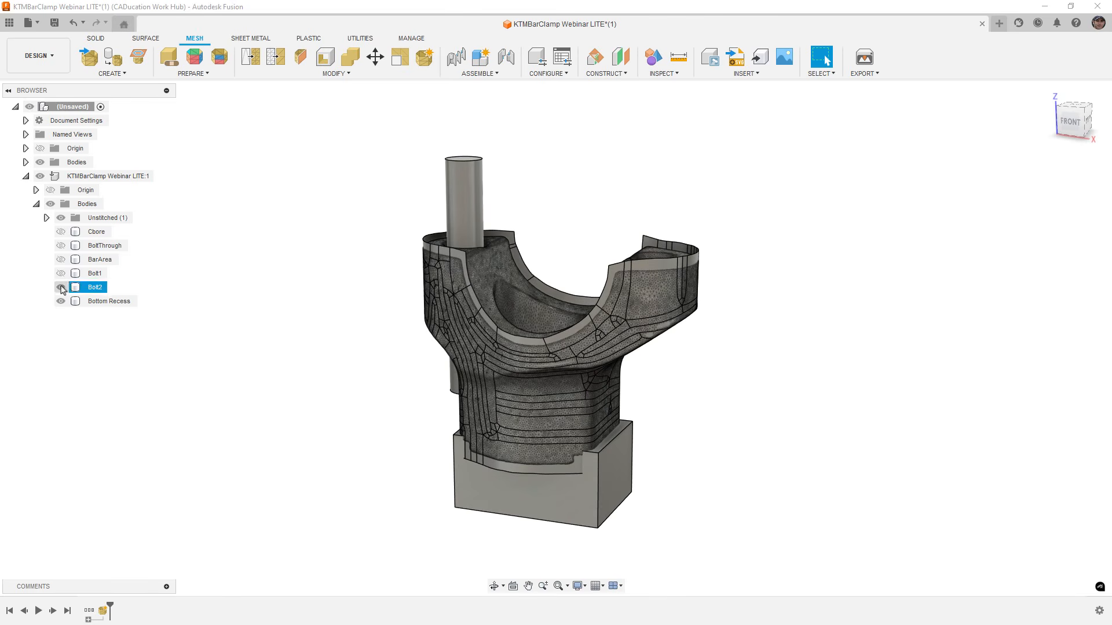
click(61, 288)
click(61, 301)
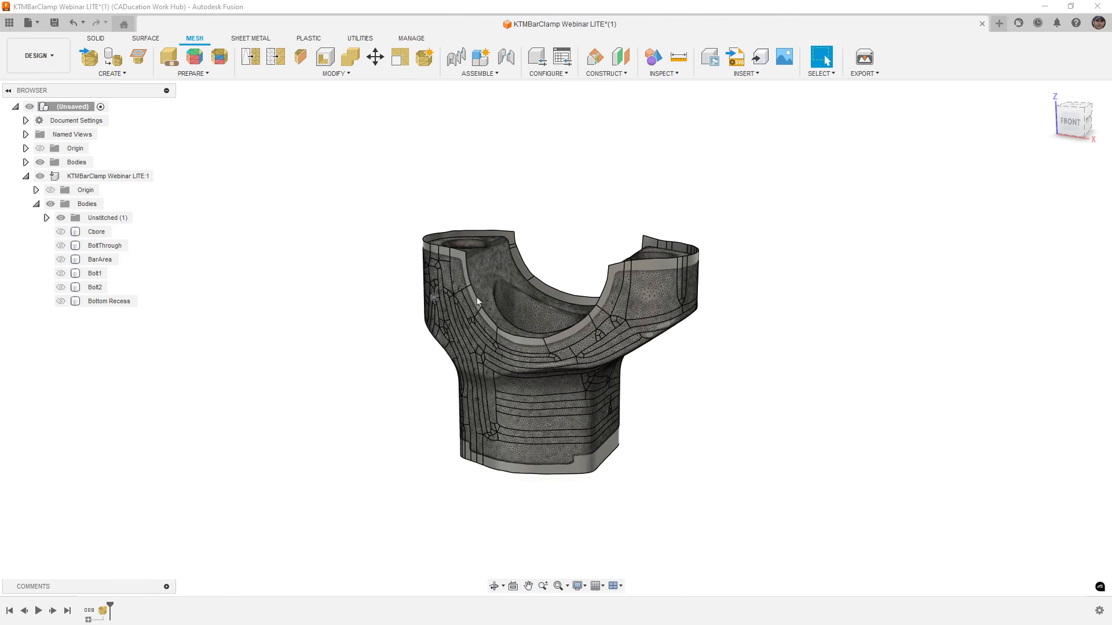
shift+middle_drag(607, 226, 621, 288)
scroll(628, 296, up, 5)
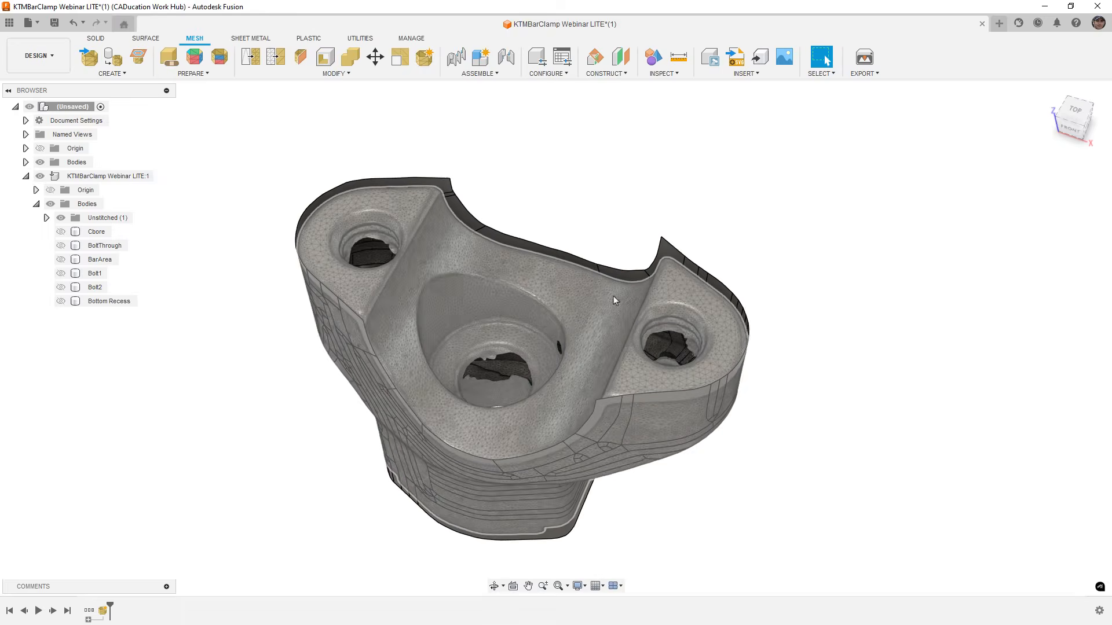
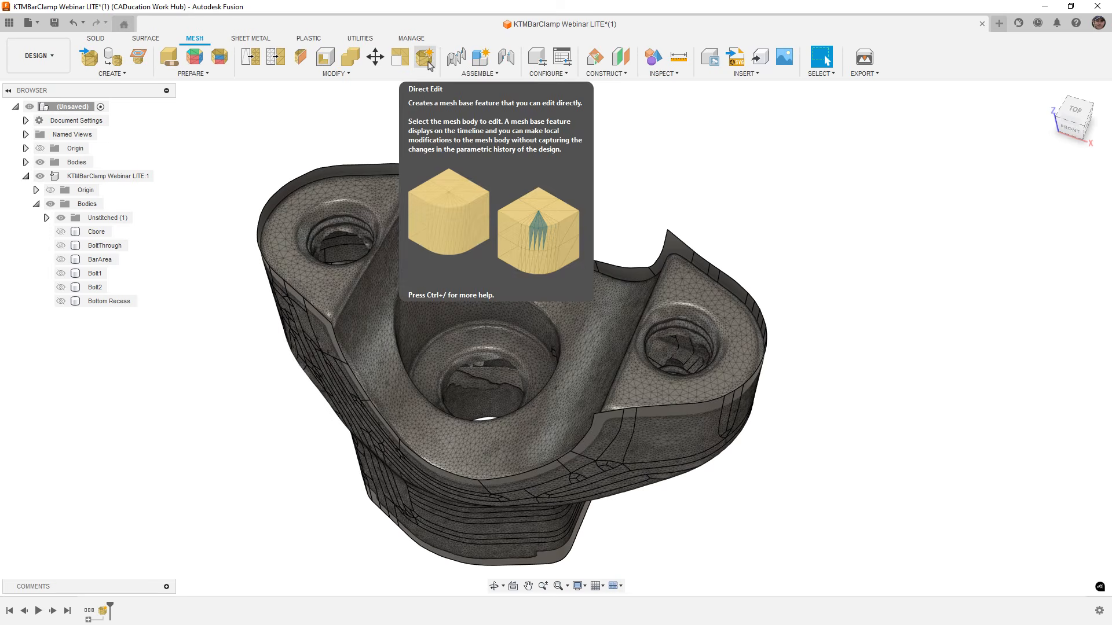
click(600, 74)
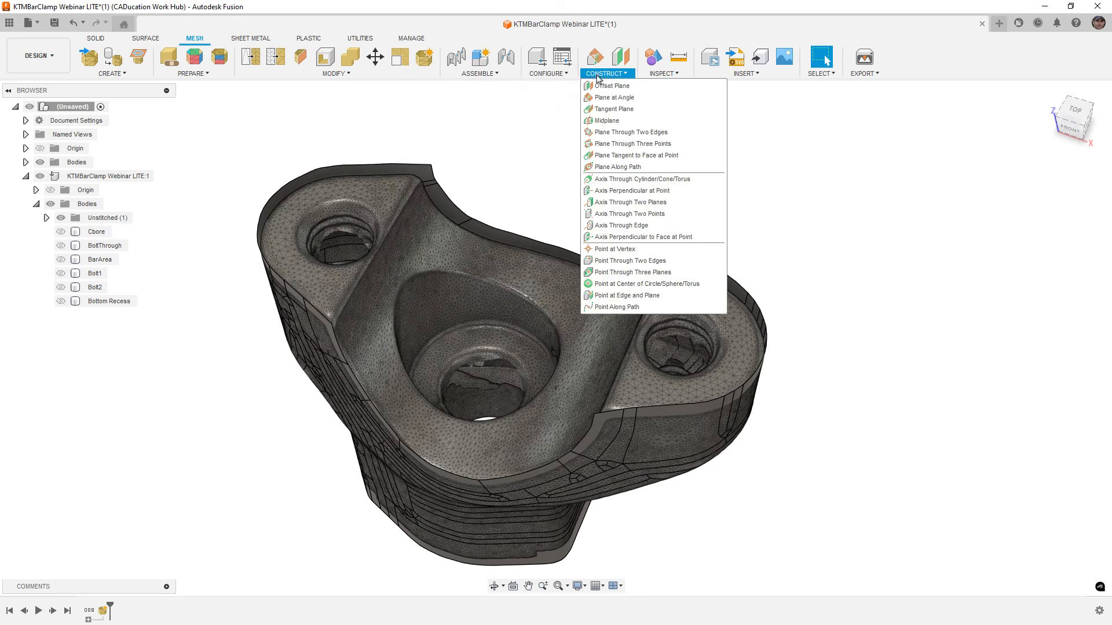
click(633, 143)
click(381, 190)
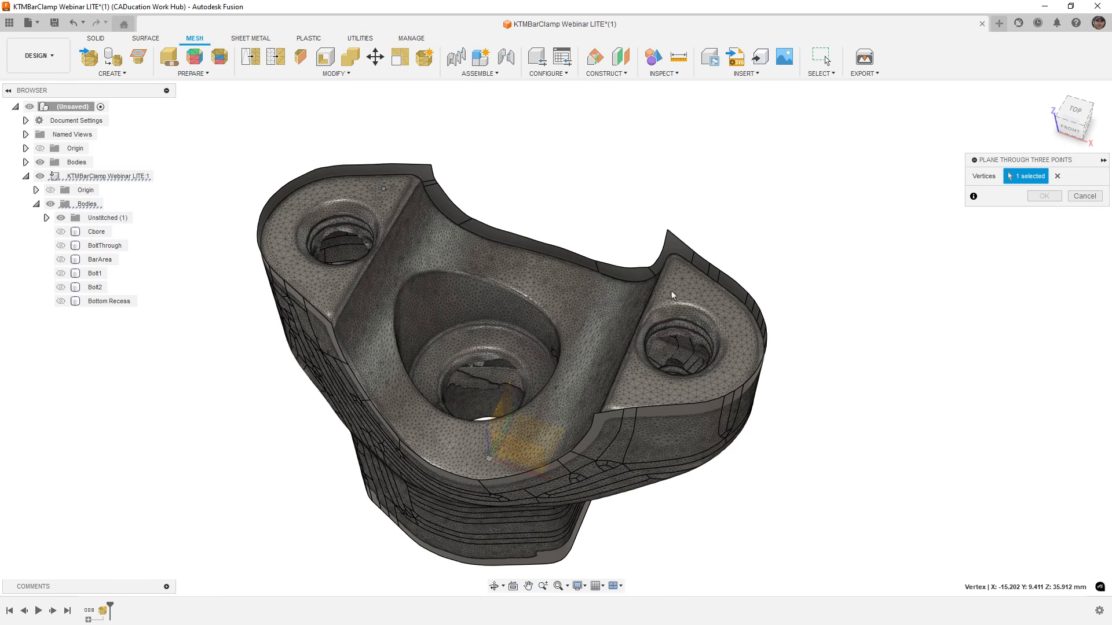
click(636, 392)
scroll(284, 249, up, 6)
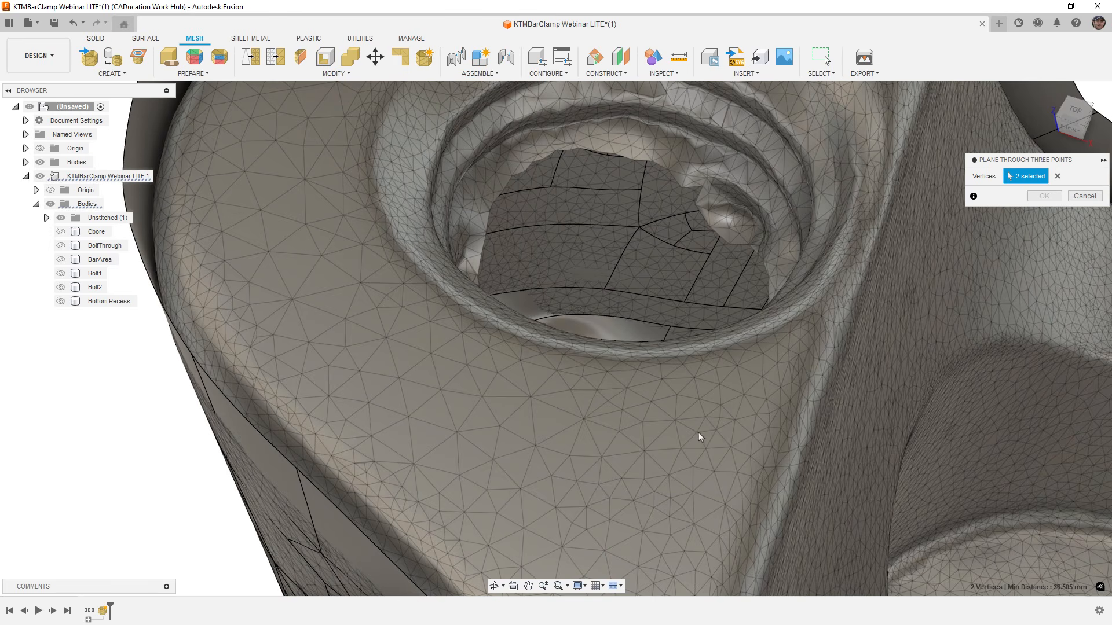
shift+middle_drag(692, 451, 688, 383)
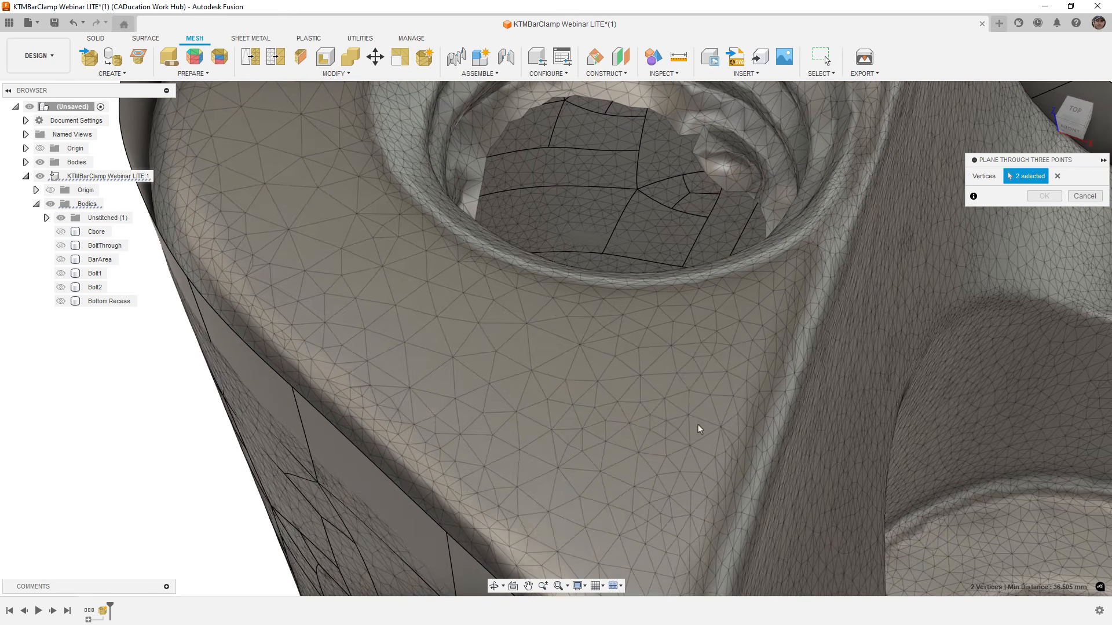
scroll(698, 426, down, 5)
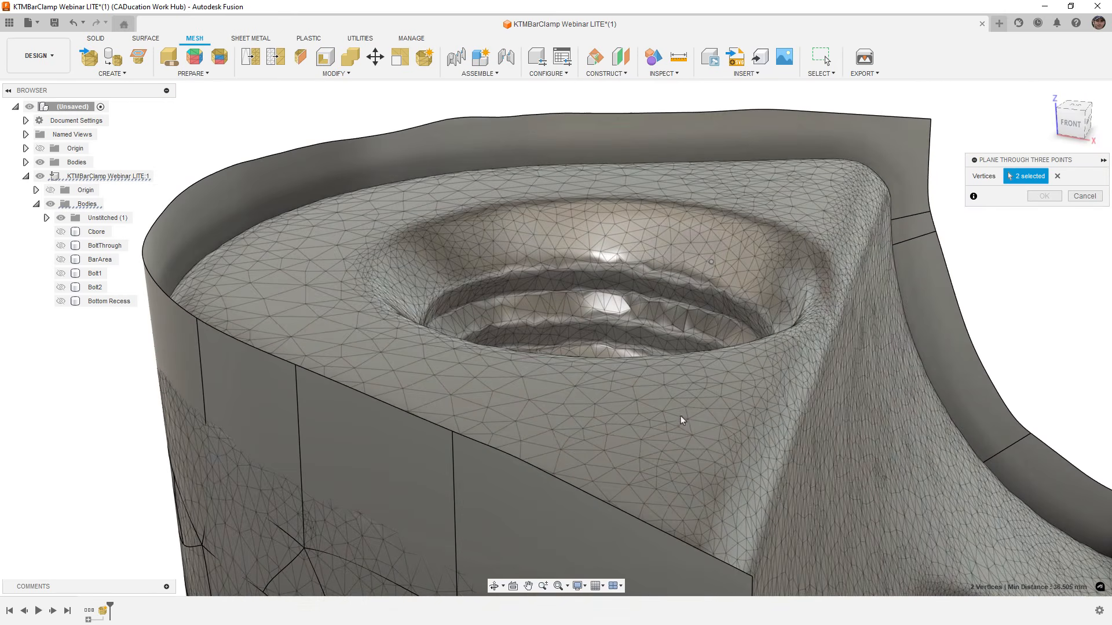
scroll(672, 409, down, 6)
shift+middle_drag(707, 410, 724, 413)
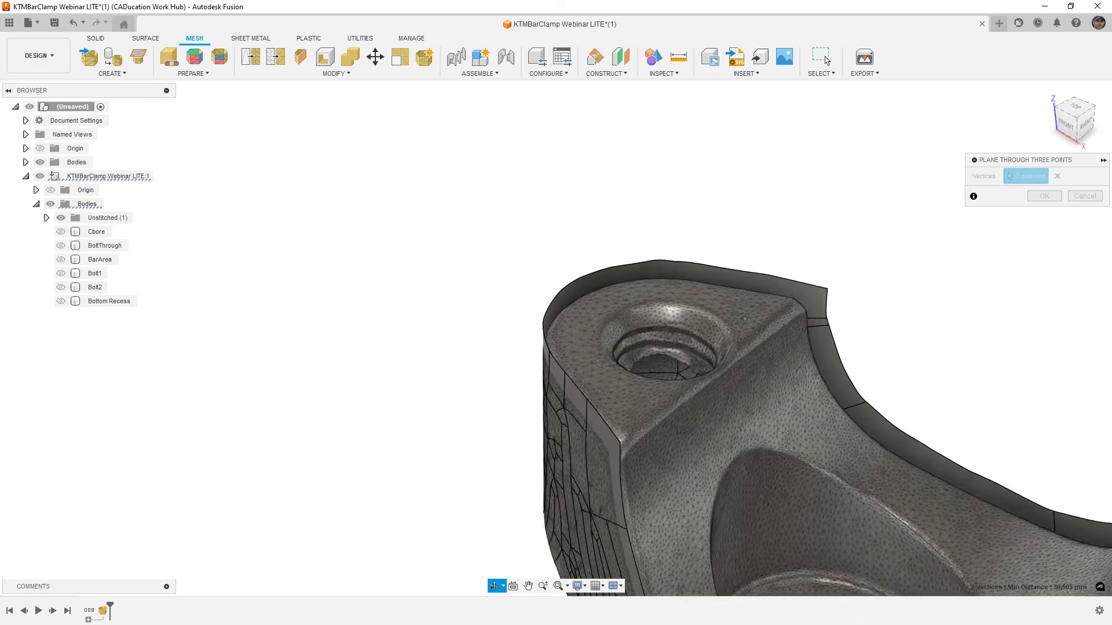
shift+middle_drag(748, 315, 749, 312)
middle_drag(749, 313, 735, 300)
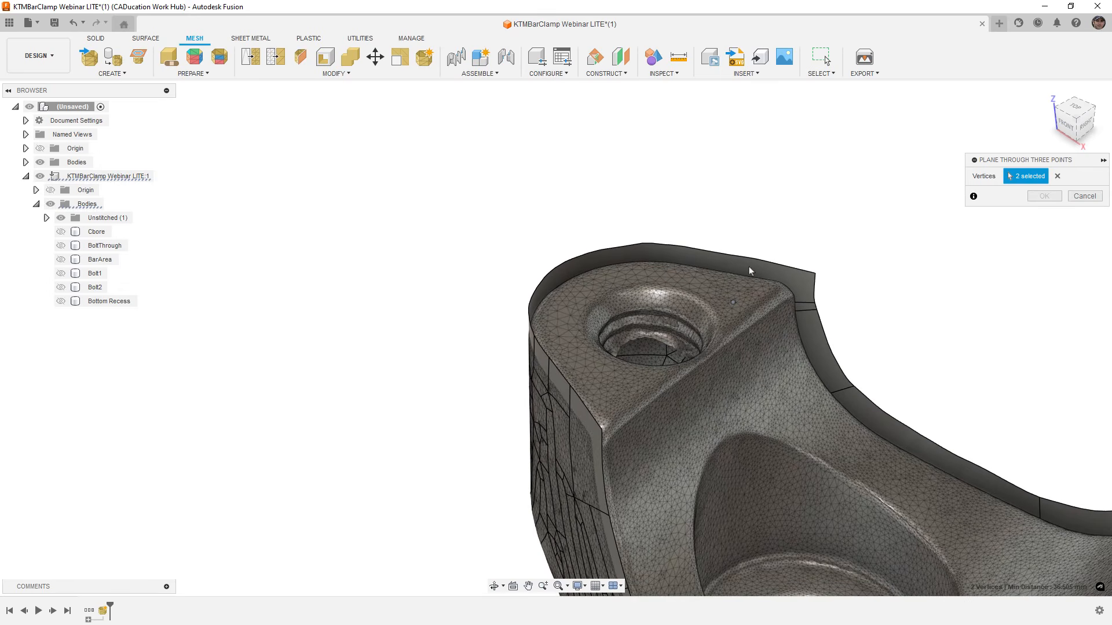
click(1071, 197)
scroll(501, 292, down, 1)
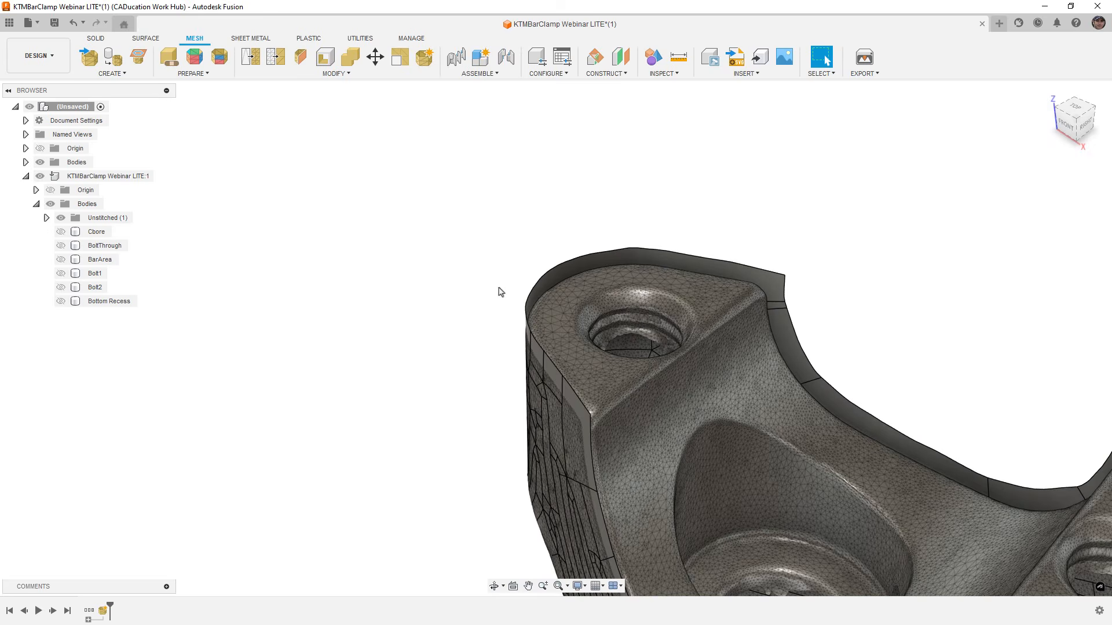
Open the aligned clamp scan mesh for direct mesh editing.
click(424, 56)
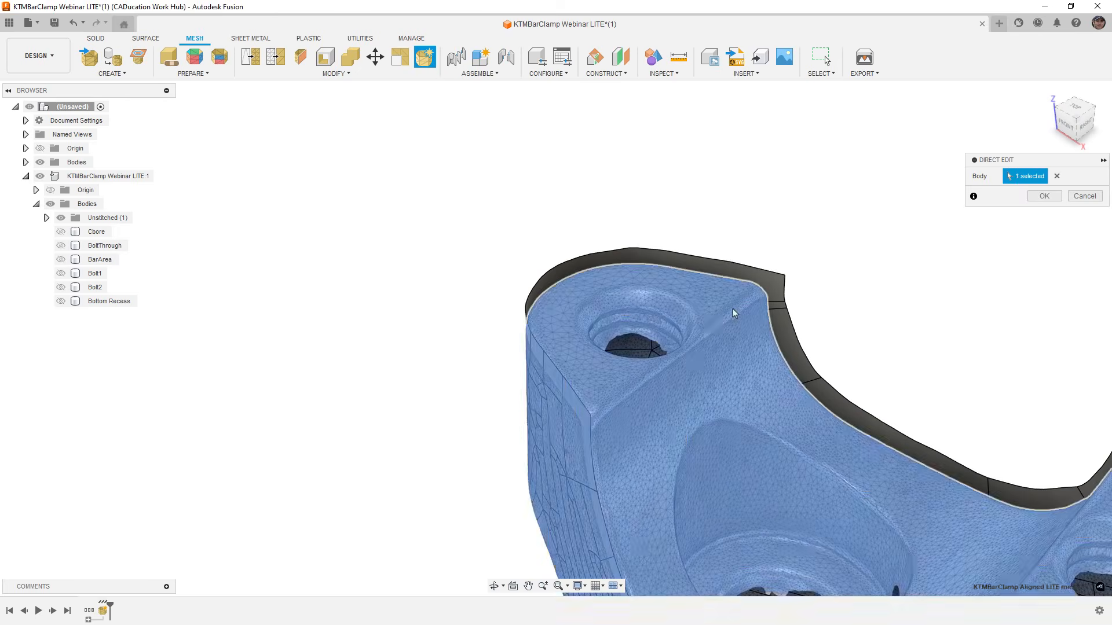
click(716, 322)
click(1044, 196)
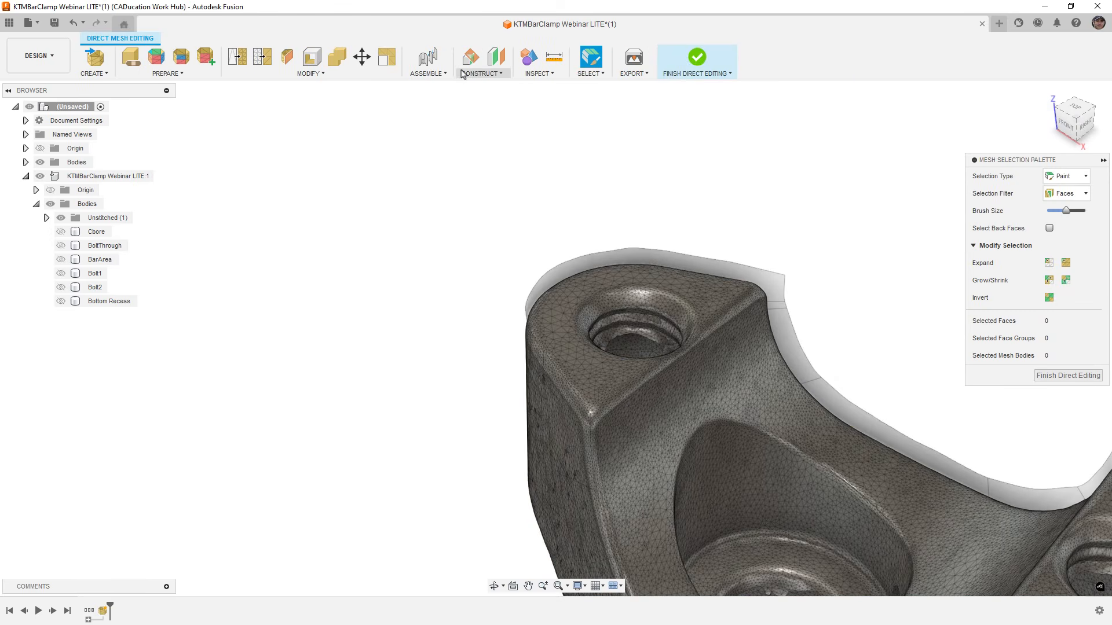
Construct a plane through three mesh points on the clamp's upper flats, two beside one bolt hole and one beside the other.
click(481, 73)
click(504, 145)
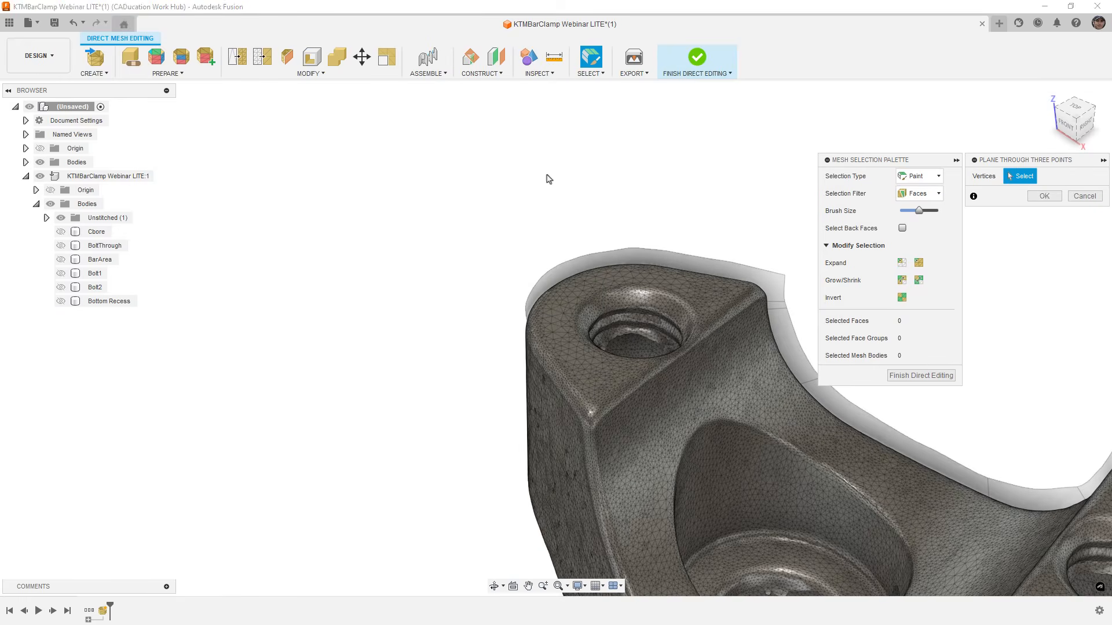
click(711, 294)
click(590, 372)
scroll(546, 292, down, 2)
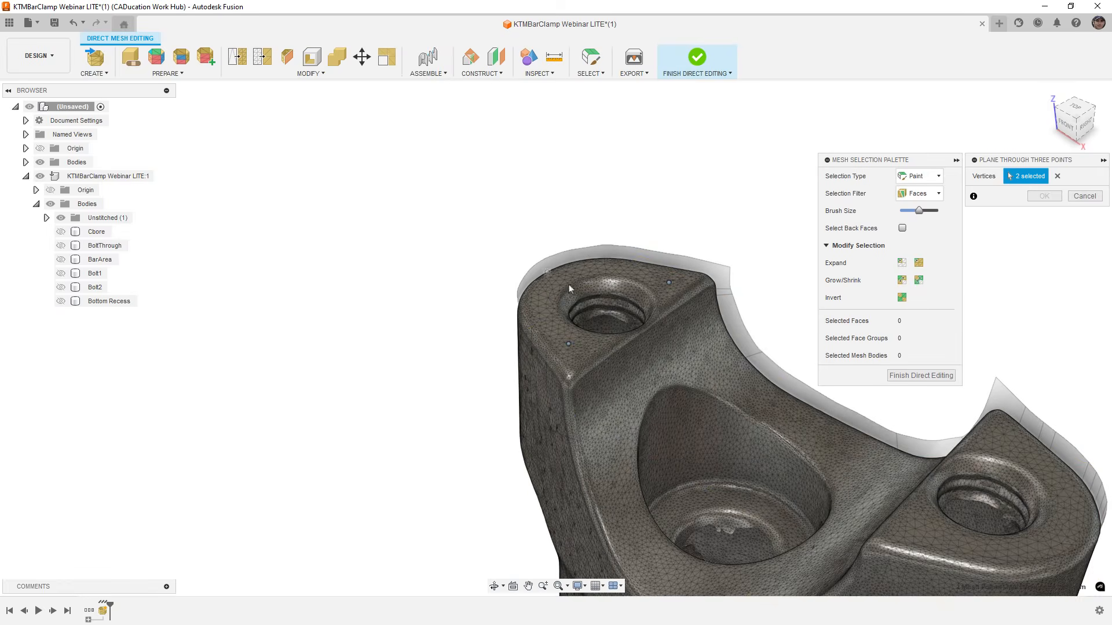
click(1067, 517)
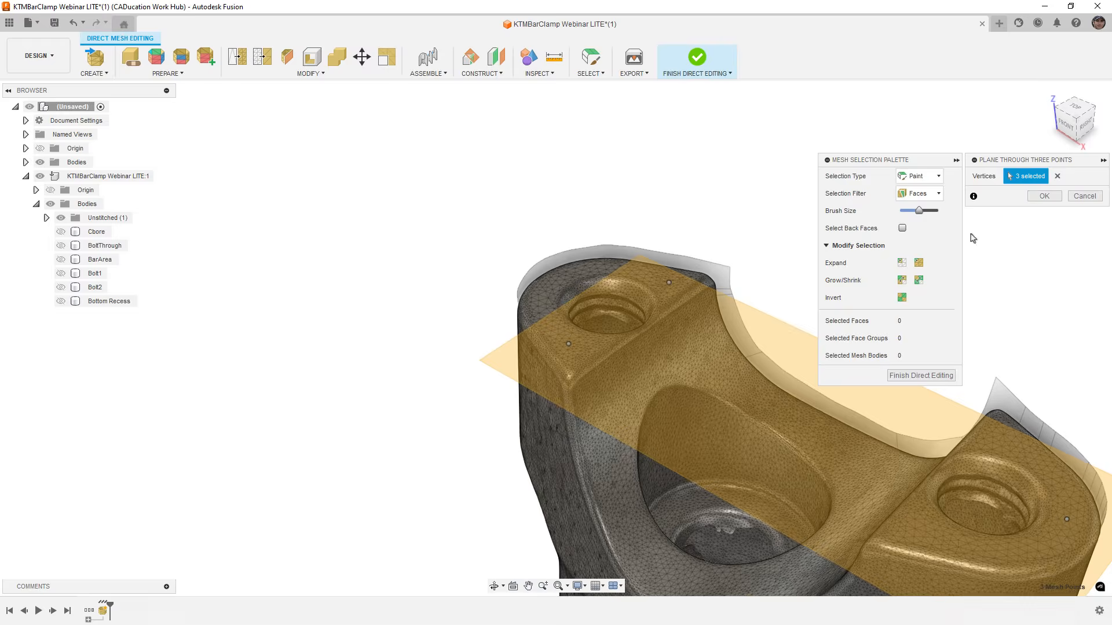
click(1044, 196)
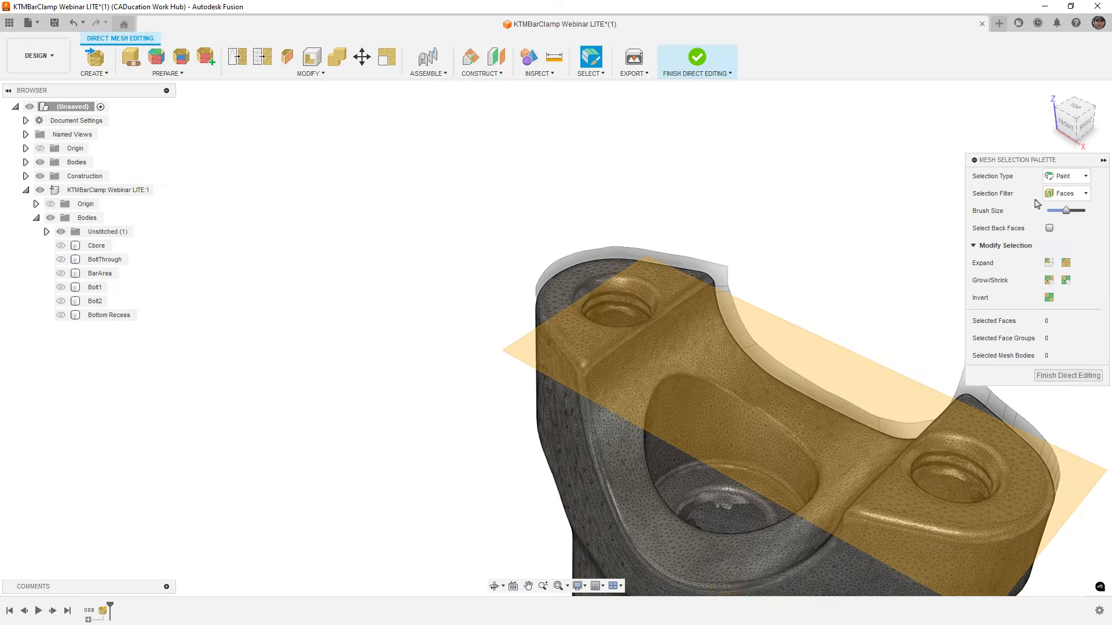
Construct a plane through three mesh points on the outer lips either side of the clamp's bottom recess, and finish direct mesh editing.
scroll(576, 223, down, 3)
shift+middle_drag(660, 420, 689, 463)
scroll(643, 398, up, 5)
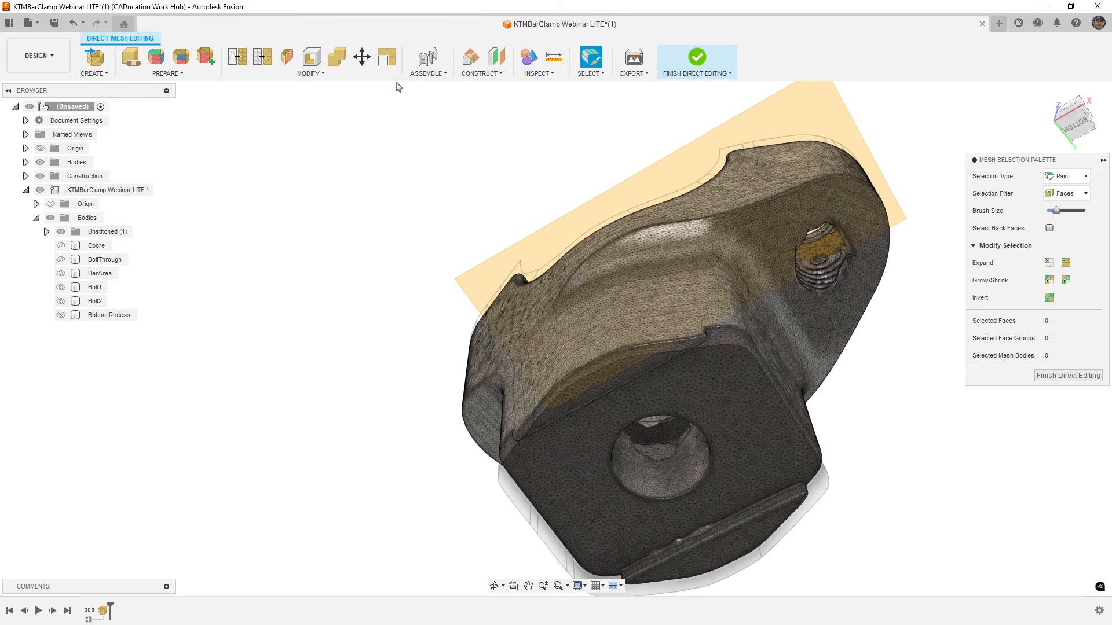
click(486, 73)
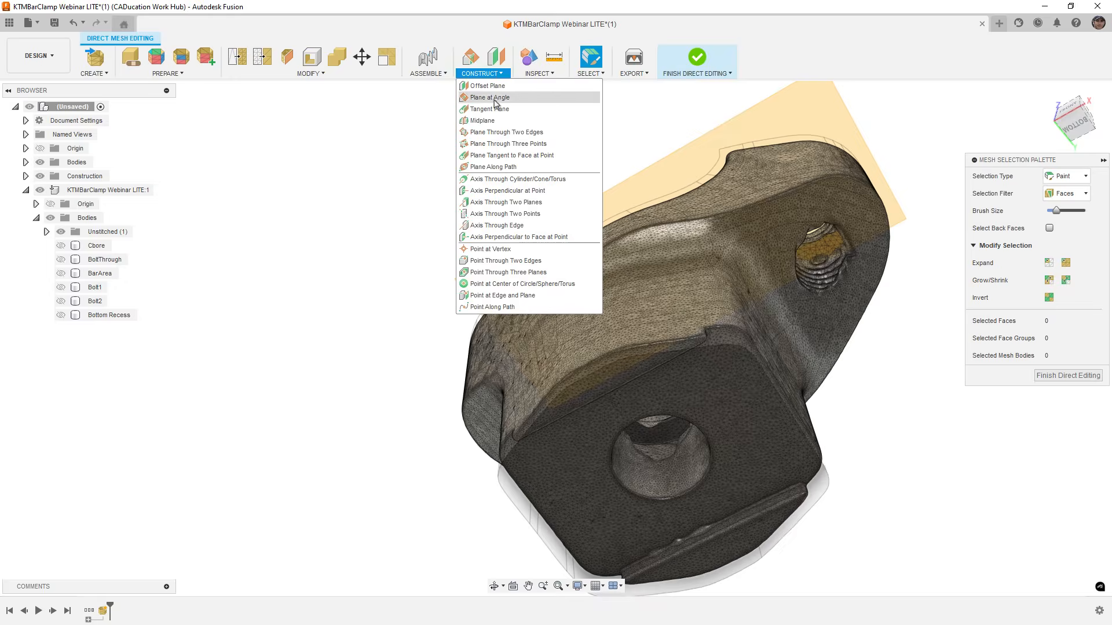
click(498, 145)
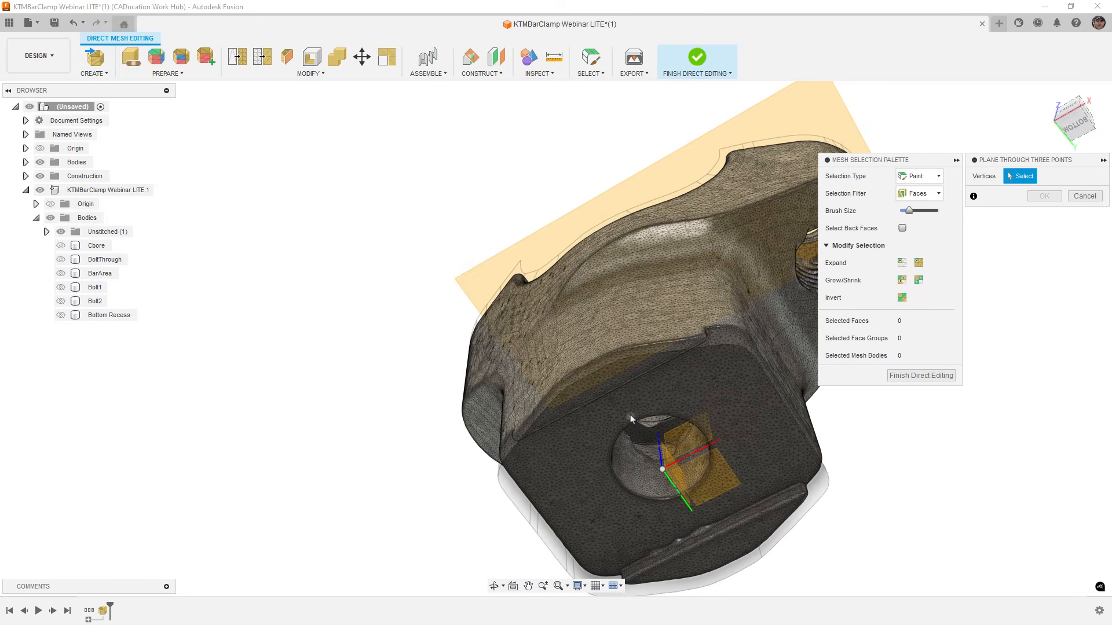
shift+middle_drag(630, 415, 580, 256)
click(571, 255)
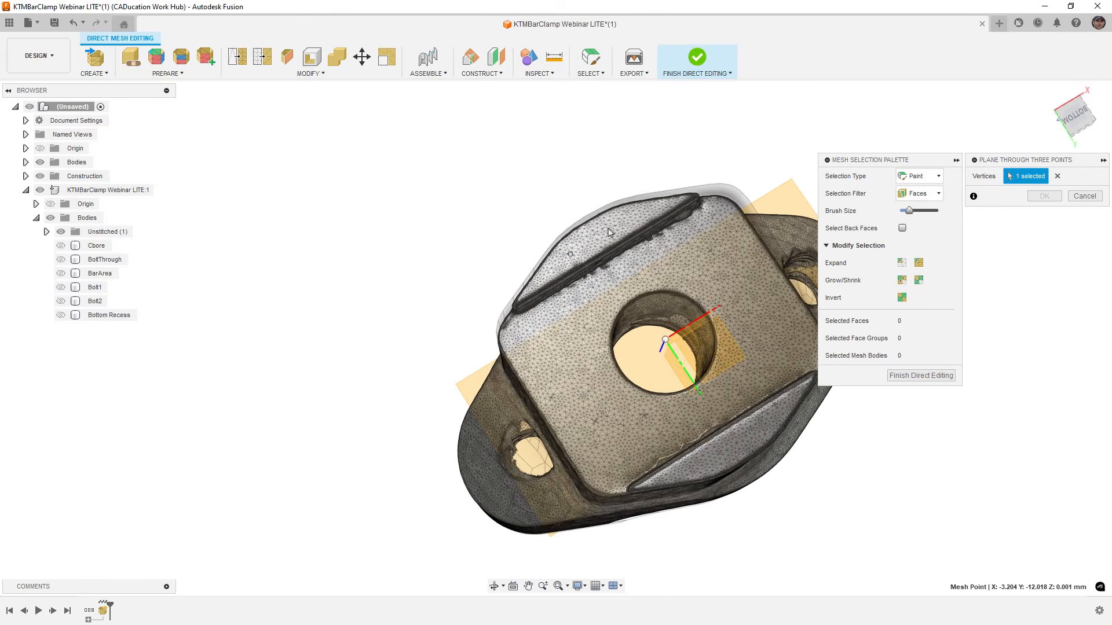
click(630, 216)
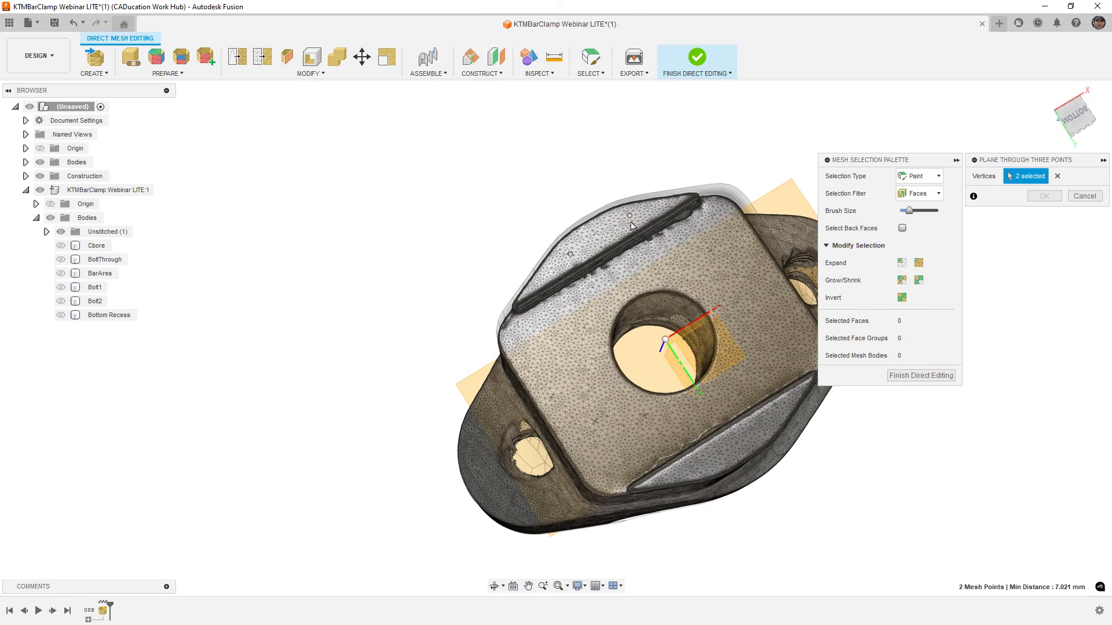
click(738, 447)
shift+middle_drag(679, 322, 662, 380)
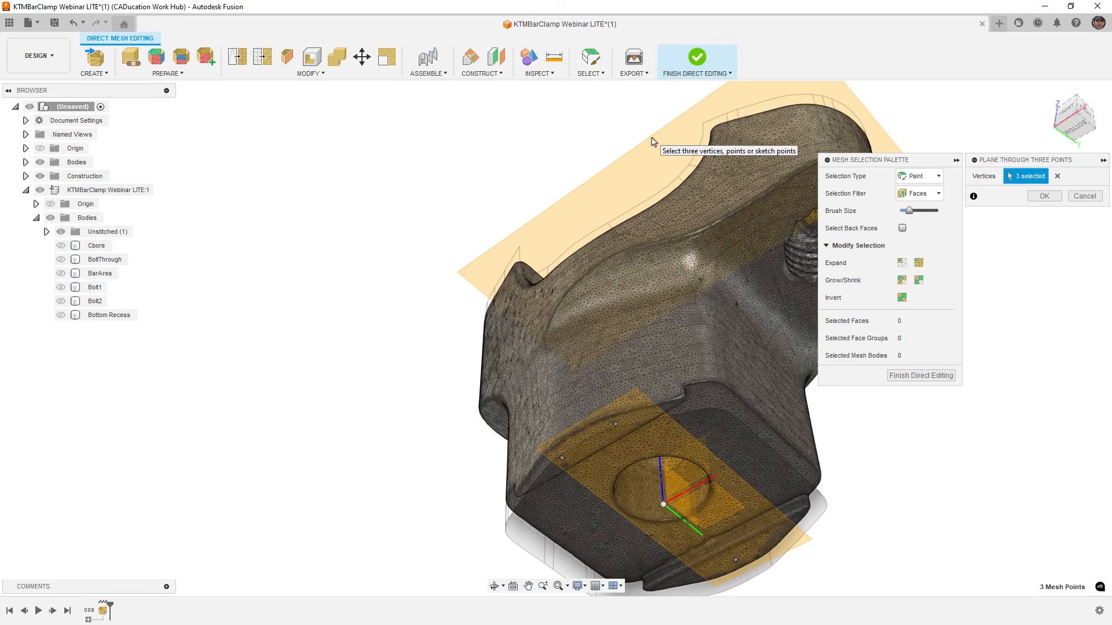
click(1044, 197)
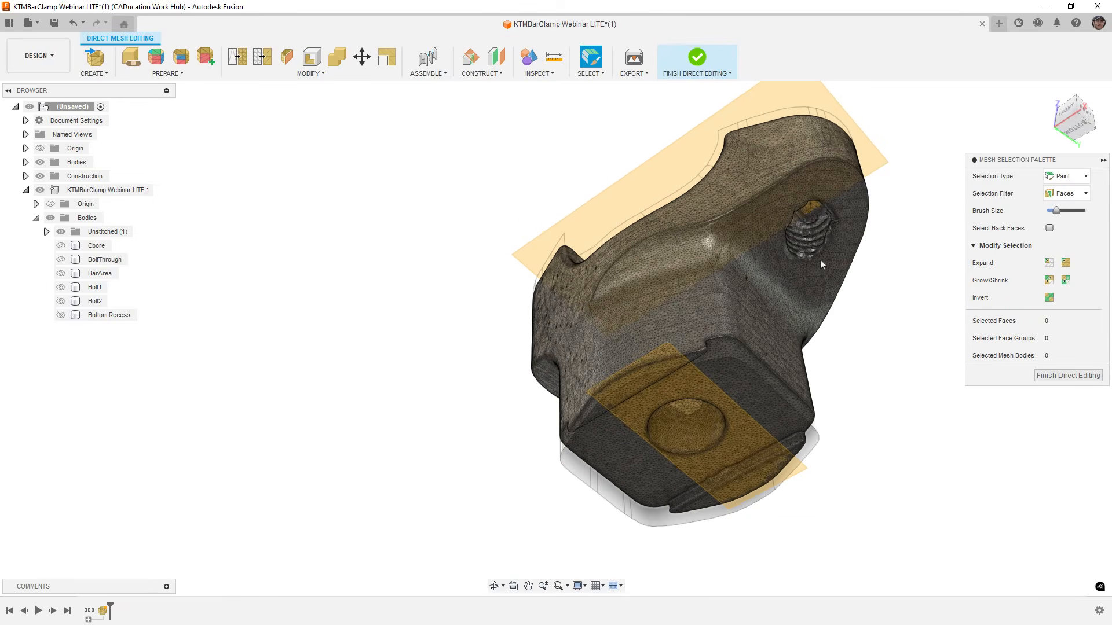
click(1071, 376)
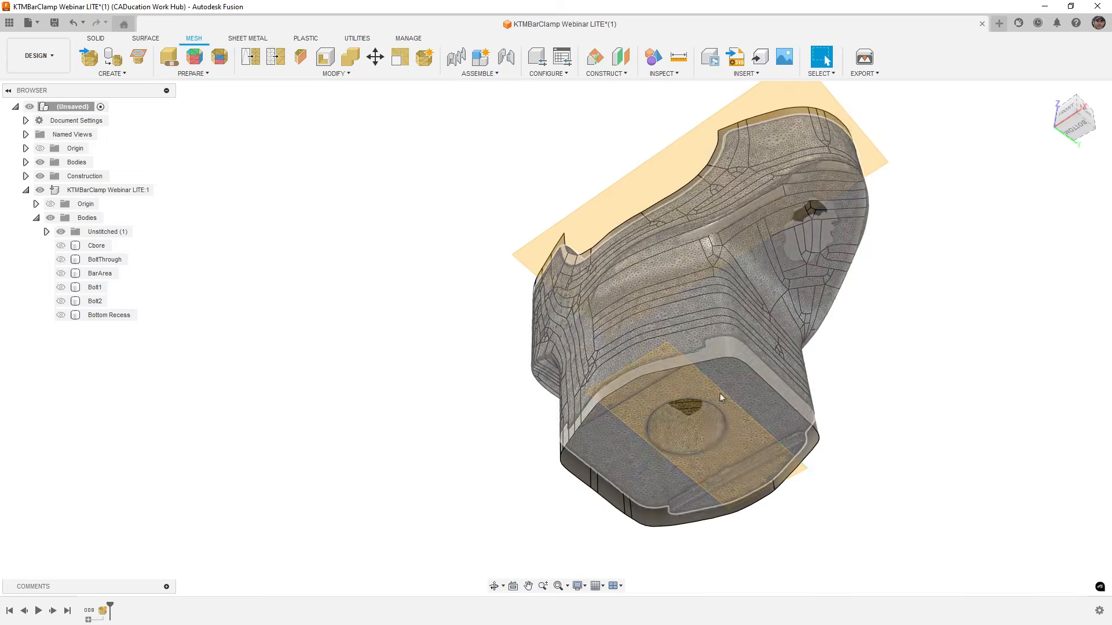
Sketch a rectangle around the clamp's base outline on the construction plane at the bottom recess, and finish the sketch.
click(703, 398)
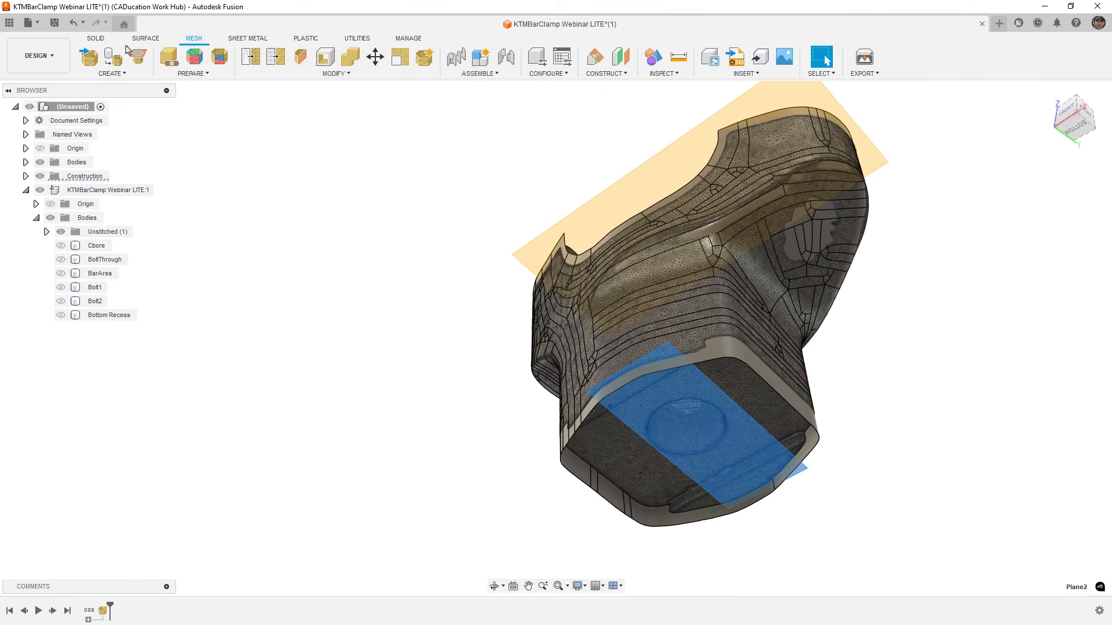
click(96, 38)
click(88, 56)
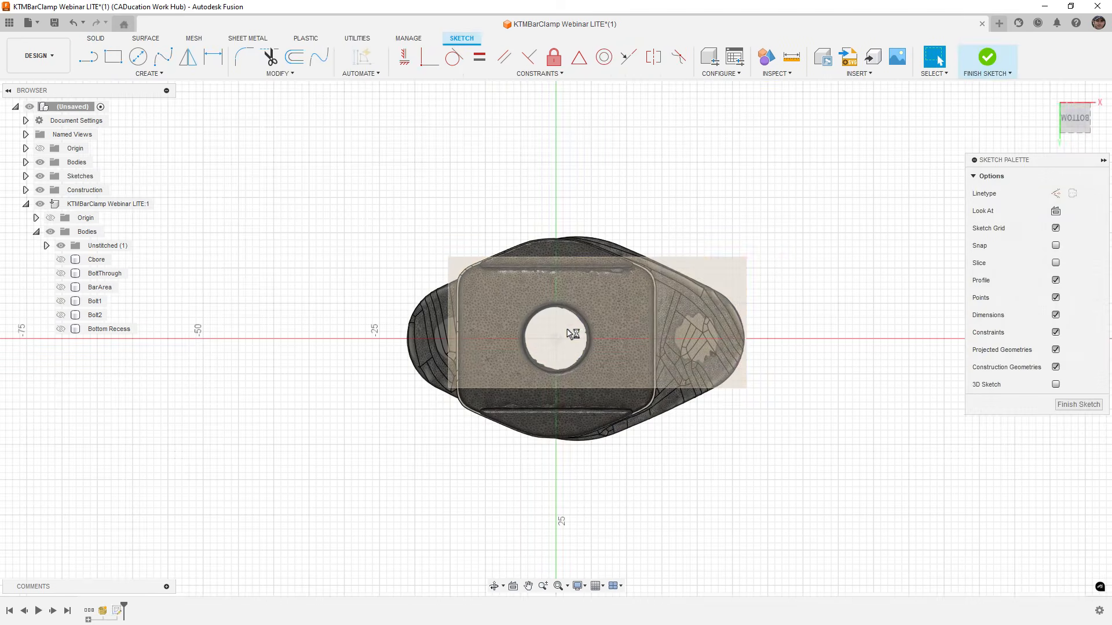
click(113, 57)
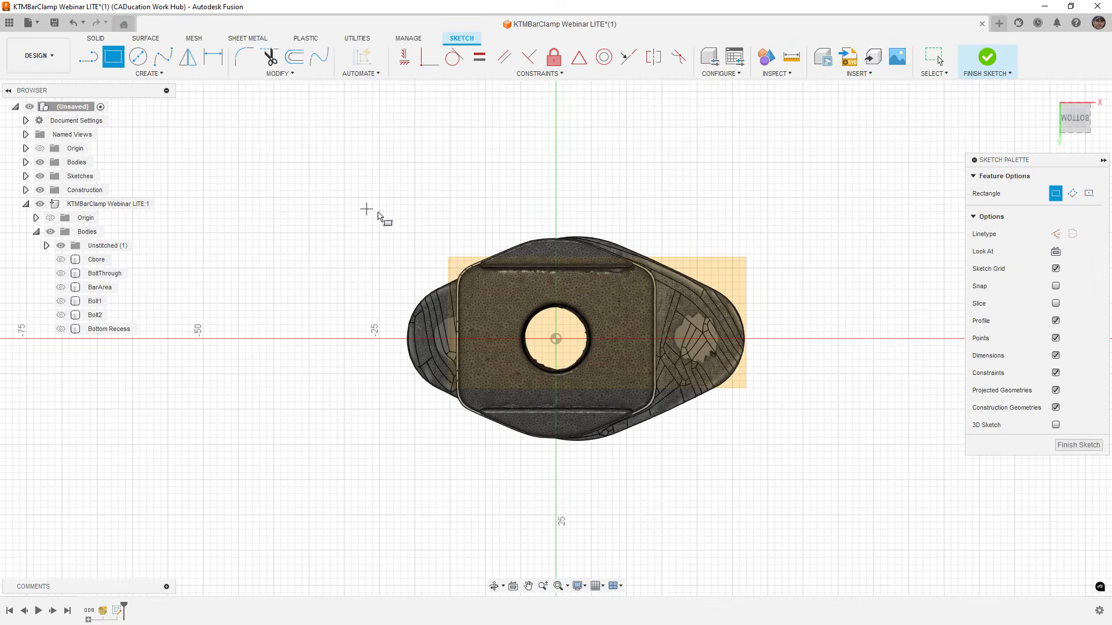
click(439, 223)
click(686, 457)
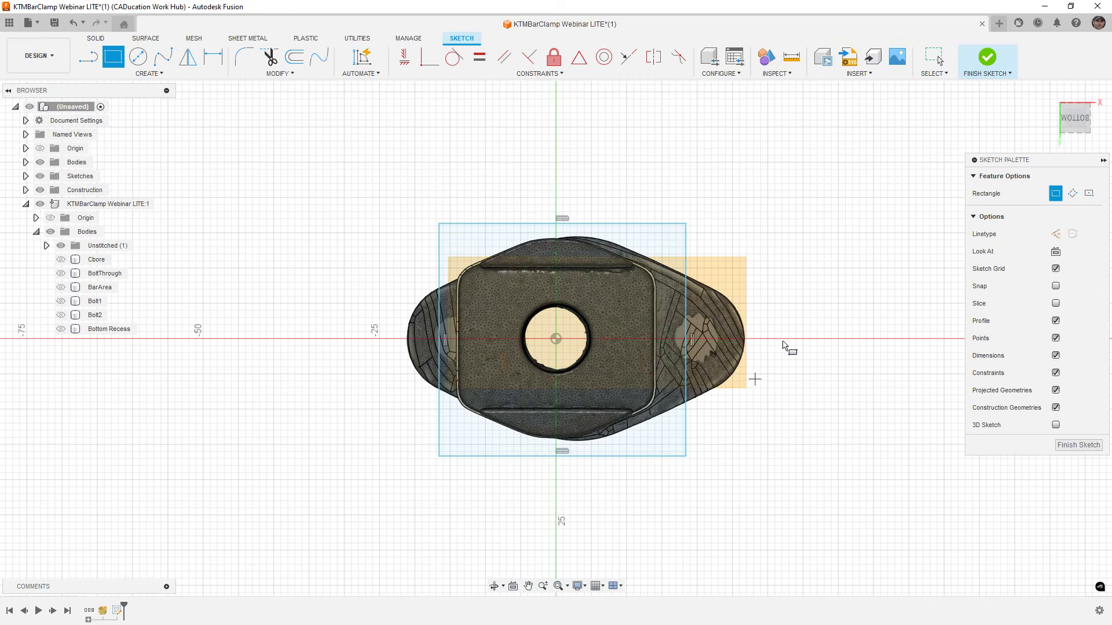
click(988, 59)
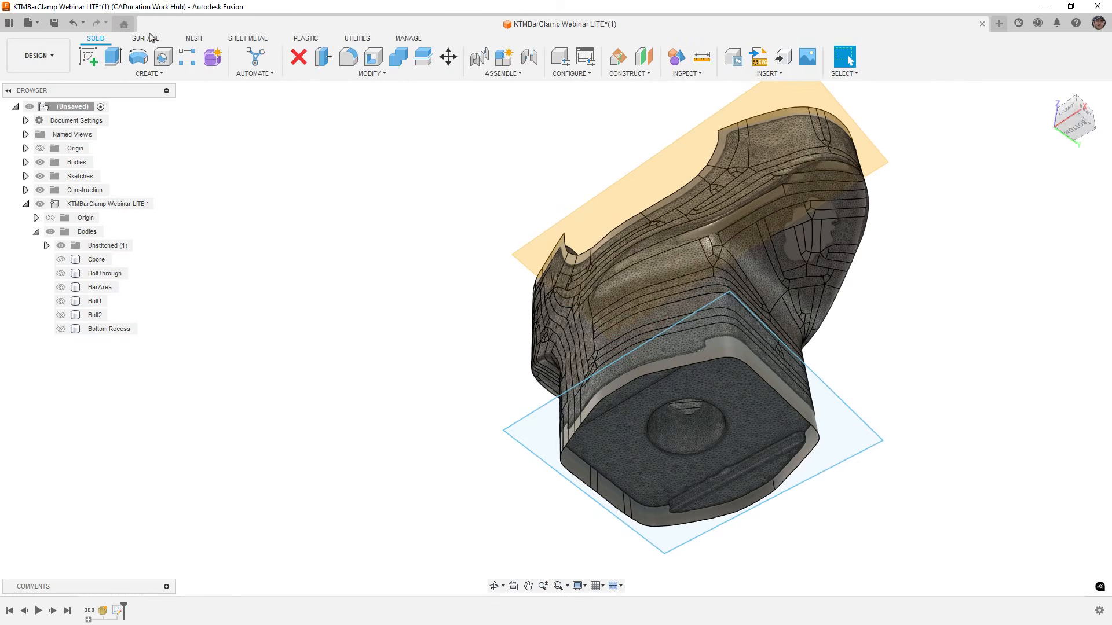
Patch the bottom rectangle profile into a flat surface as a new body.
click(146, 39)
click(113, 57)
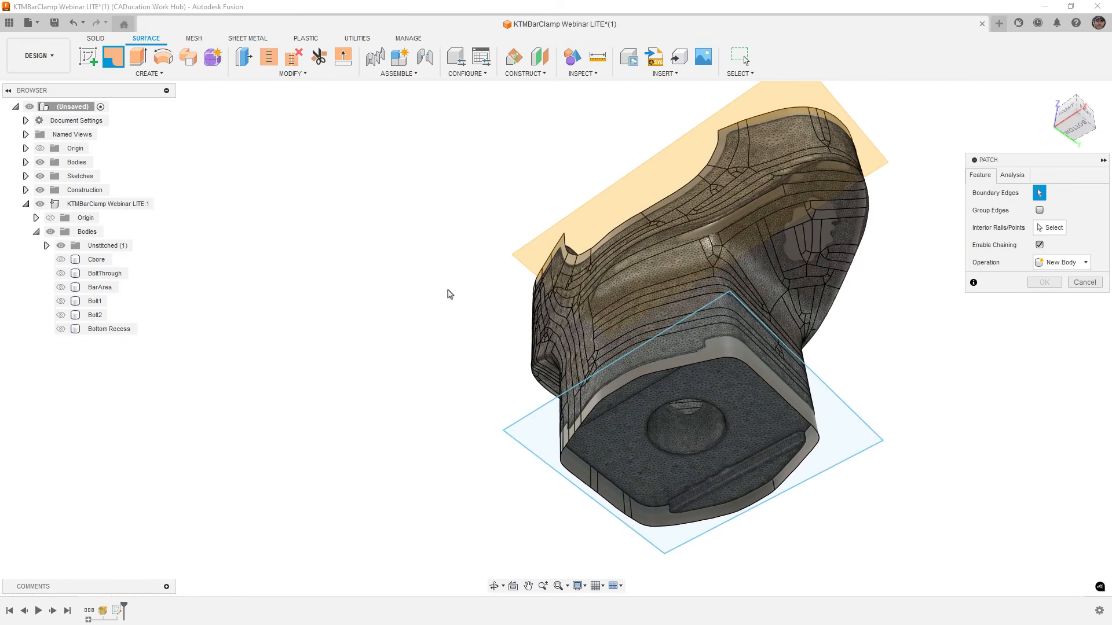
click(704, 318)
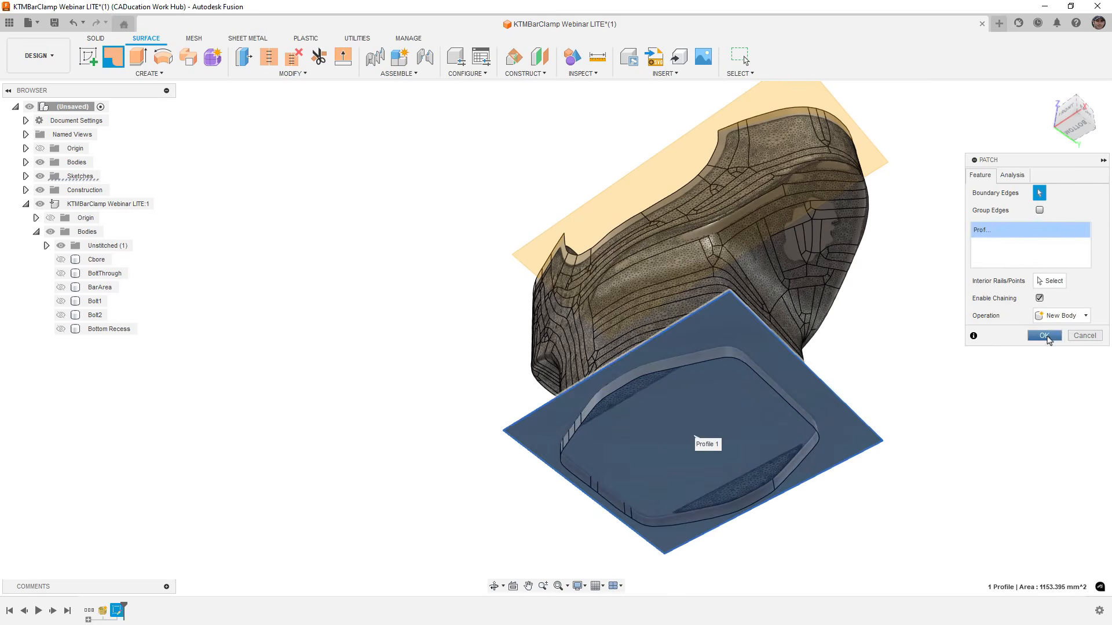
click(1045, 339)
Sketch a rectangle enclosing the whole clamp outline on the construction plane at the upper flats, and finish the sketch.
scroll(747, 262, down, 3)
shift+middle_drag(678, 223, 688, 265)
scroll(698, 237, up, 1)
click(712, 208)
right_click(713, 207)
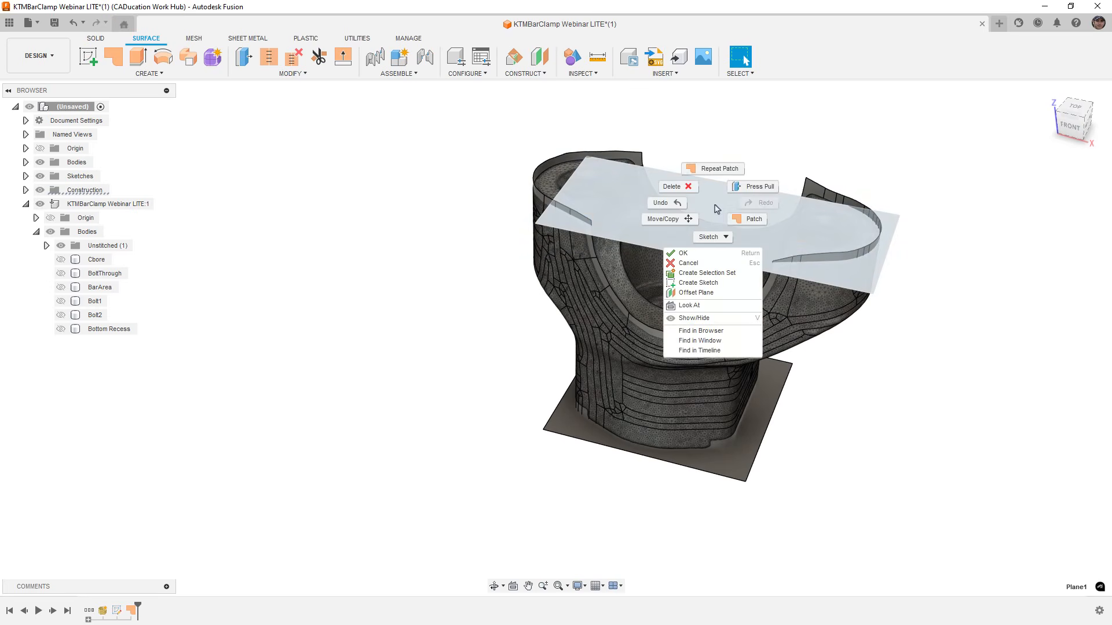
click(703, 283)
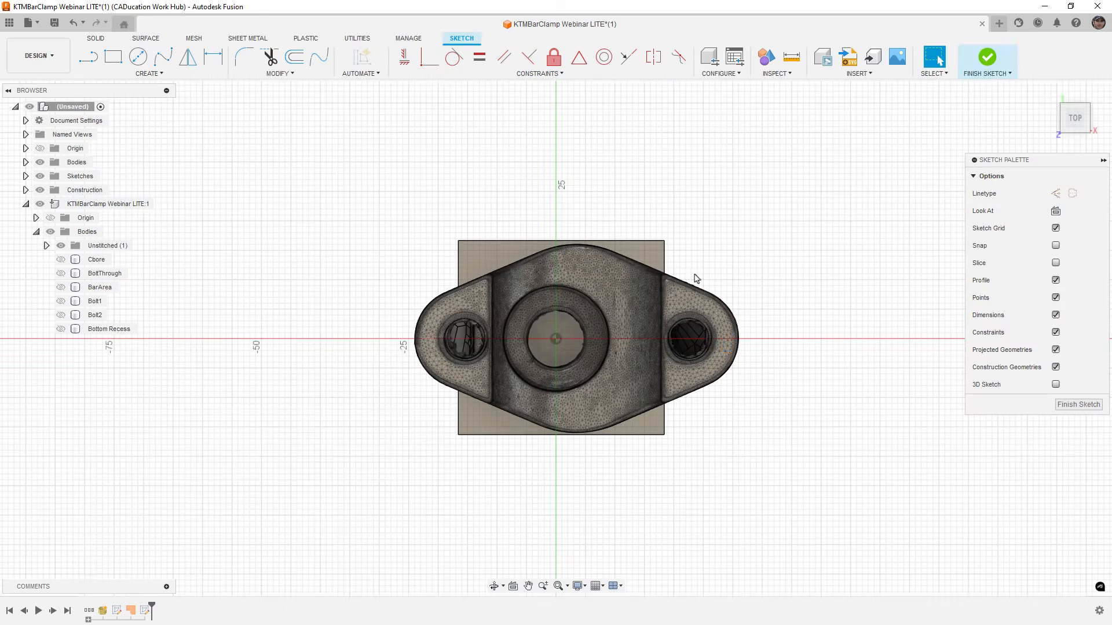
key(r)
click(381, 196)
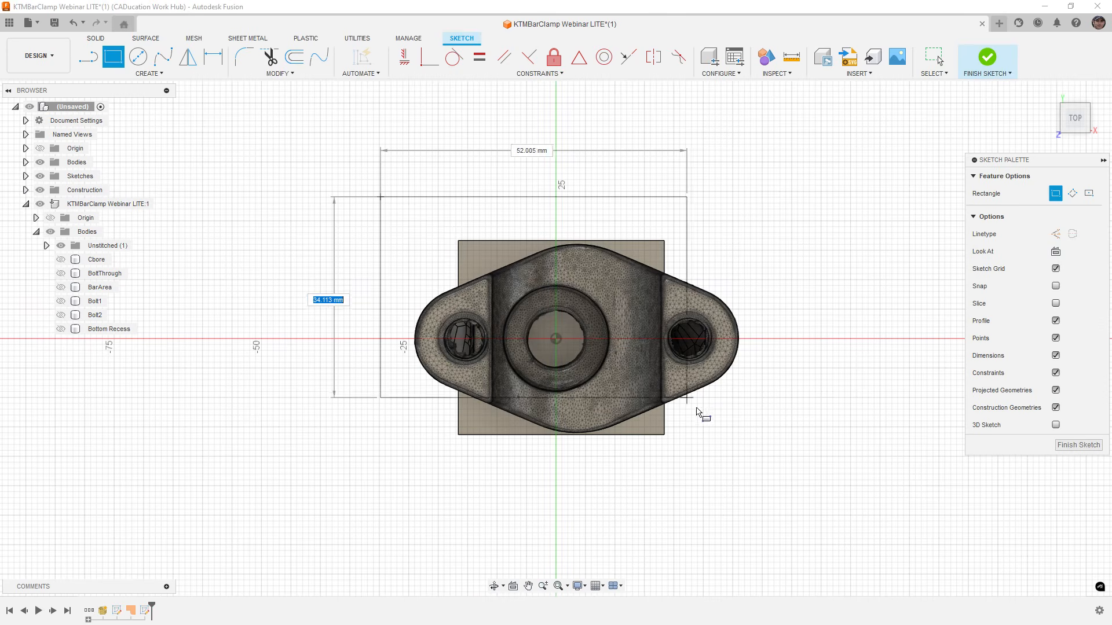
click(752, 469)
click(988, 57)
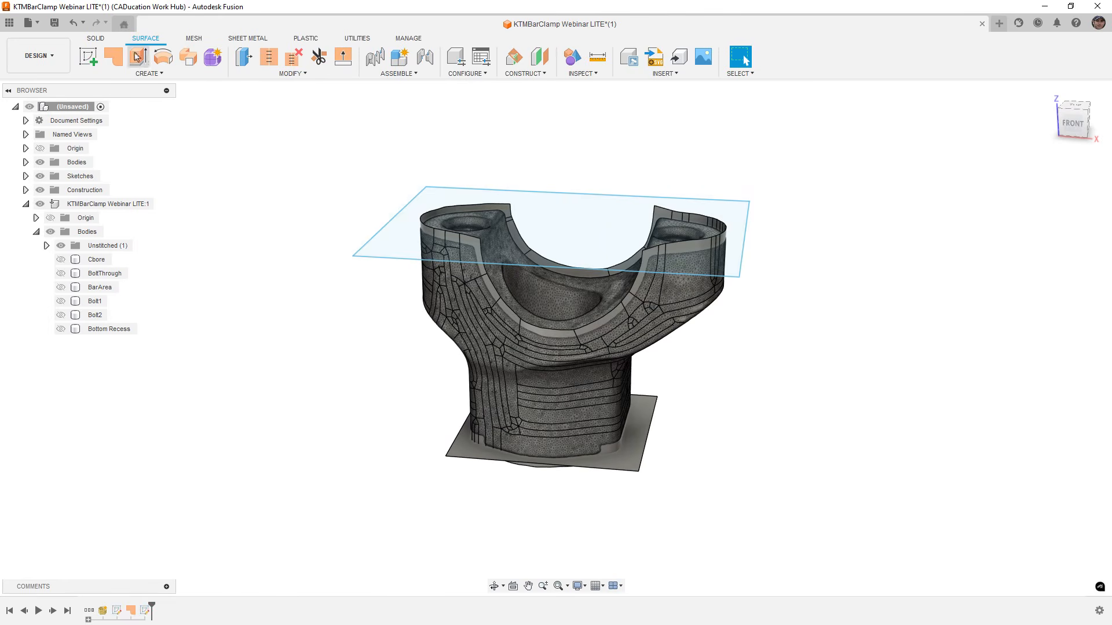
Patch the upper rectangle profile into a flat surface as a new body.
click(113, 56)
click(565, 222)
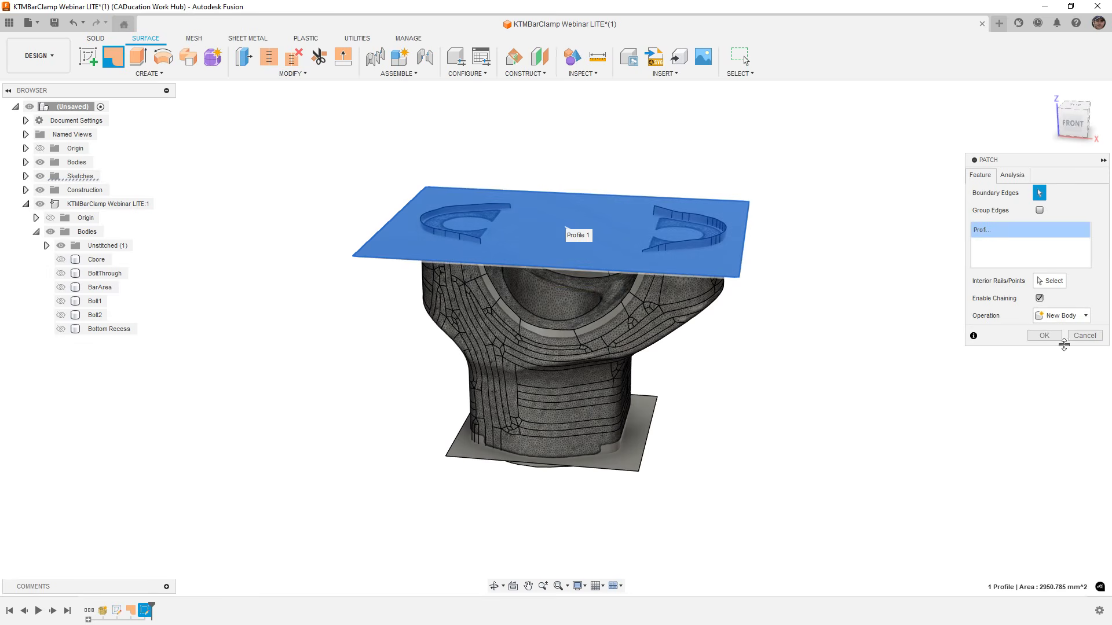
click(1045, 336)
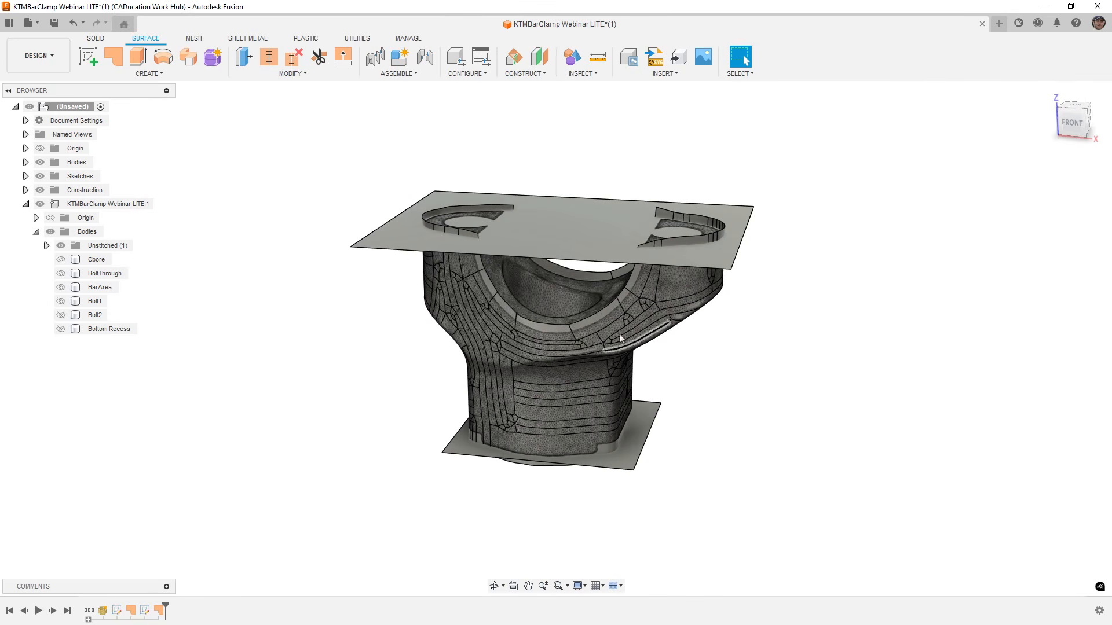
Show the BarArea body and hide the aligned clamp scan mesh.
click(61, 287)
mouse_move(373, 379)
shift+middle_down()
mouse_move(370, 349)
mouse_move(369, 362)
shift+middle_up()
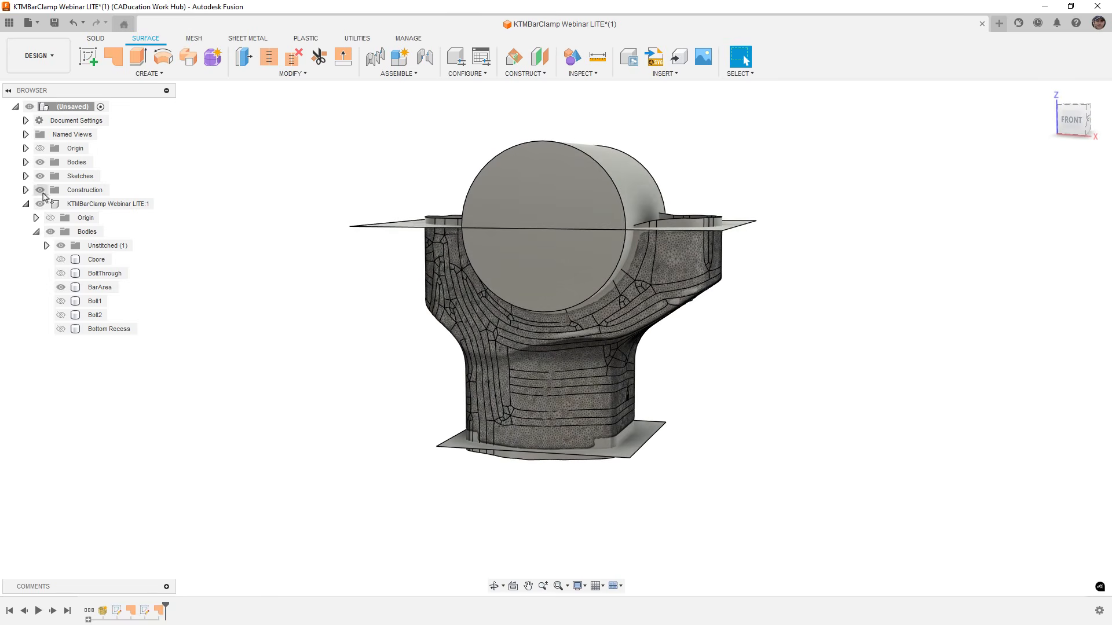
click(25, 163)
click(50, 176)
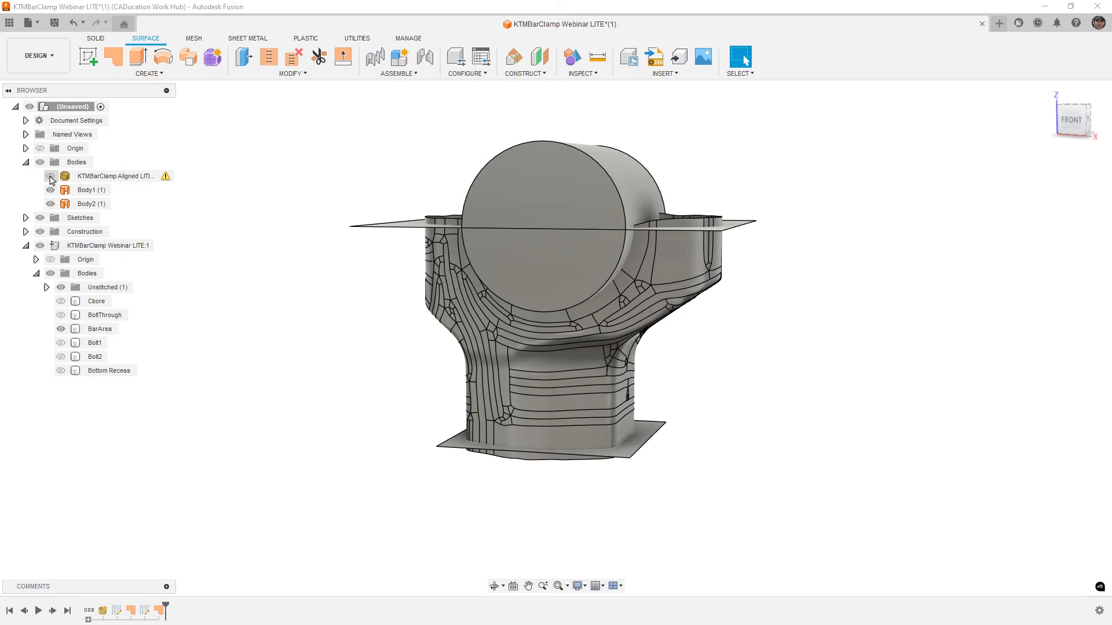
Examine how the upper patch, the BarArea cylinder and the clamp surface intersect, especially at the clamp wall beside the bar.
click(534, 287)
shift+middle_drag(610, 285, 728, 207)
click(728, 207)
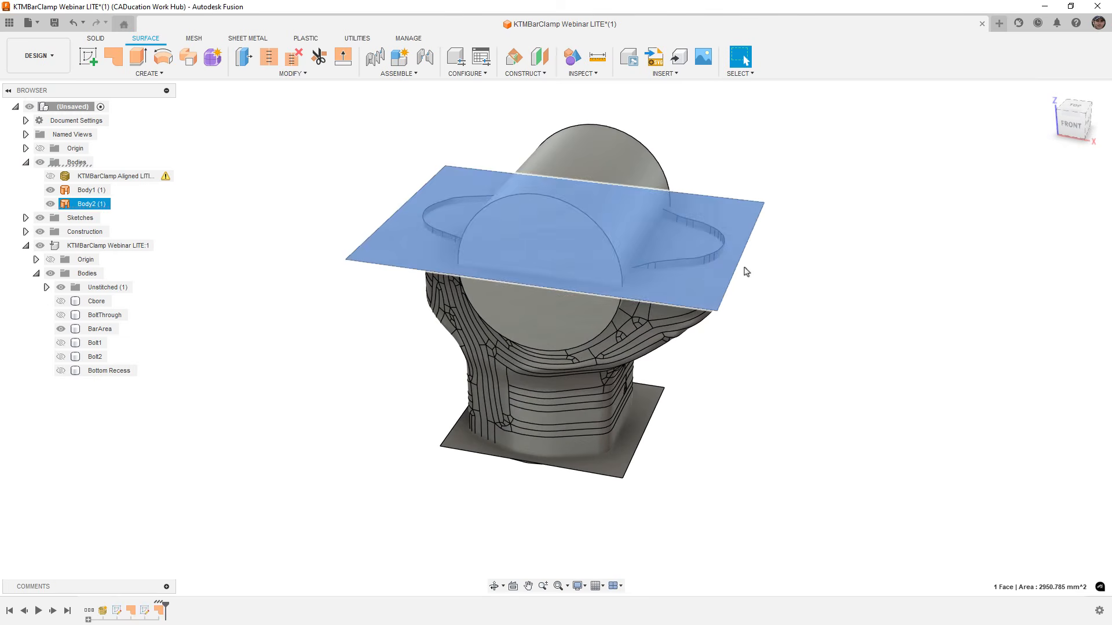
click(644, 405)
click(652, 315)
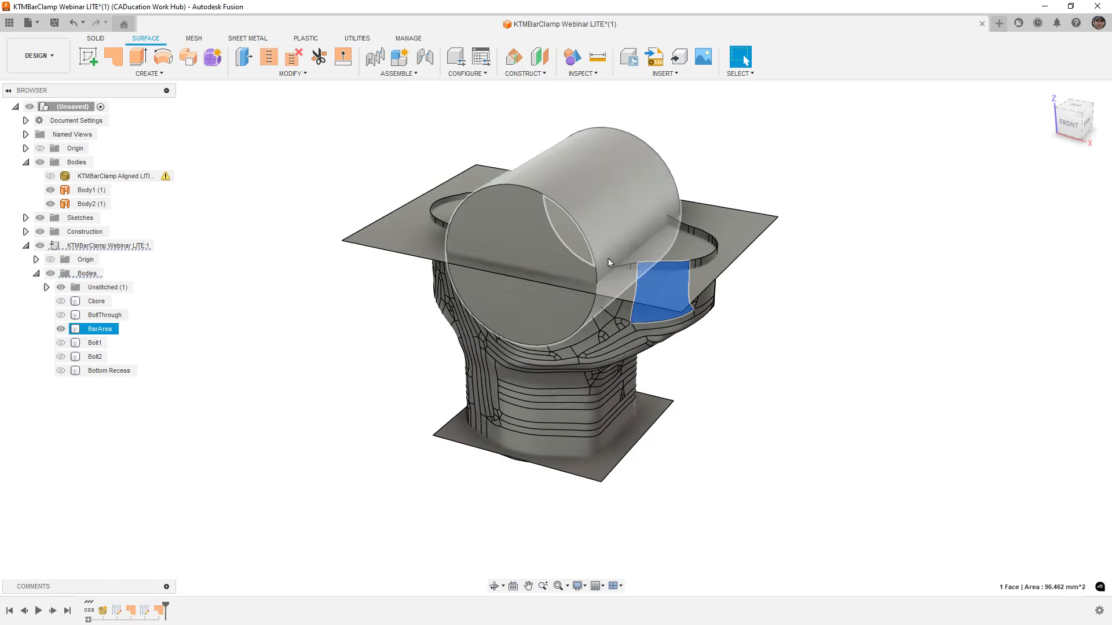
scroll(608, 255, up, 5)
scroll(635, 328, up, 3)
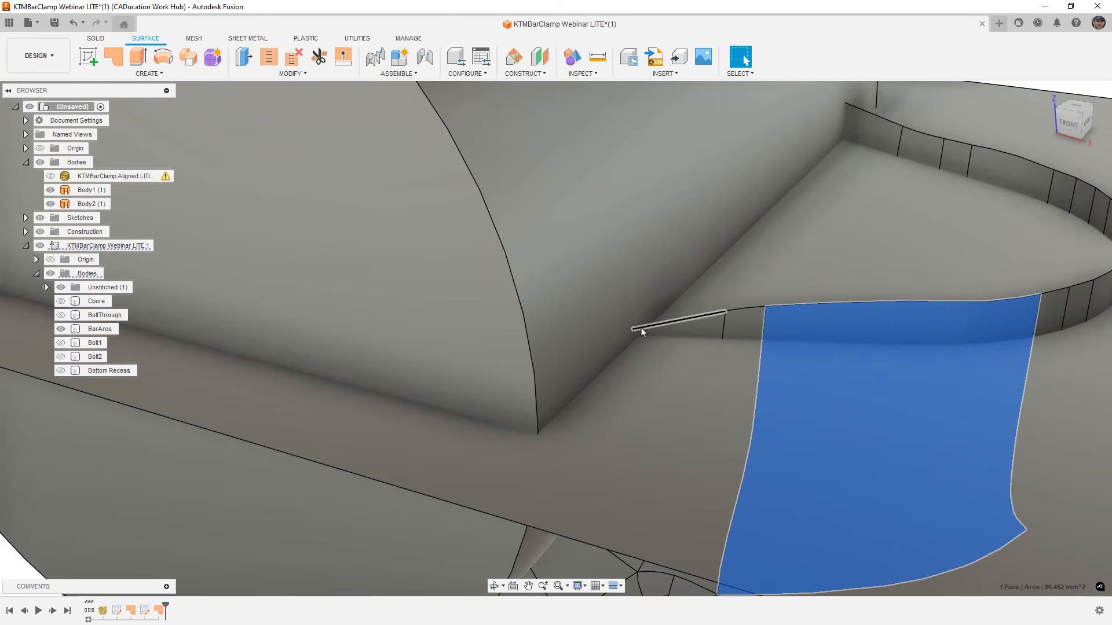
scroll(647, 328, down, 3)
scroll(648, 328, down, 3)
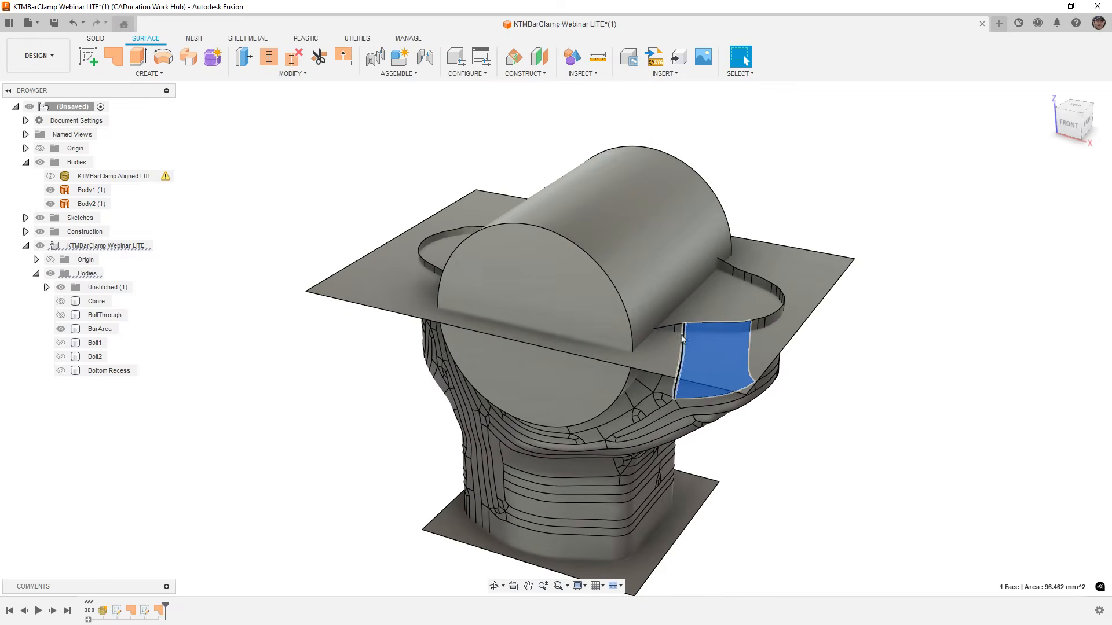
Boundary Fill a new solid body from the clamp cell, using BarArea, both flat patches and the clamp surface as tools.
click(367, 162)
click(183, 76)
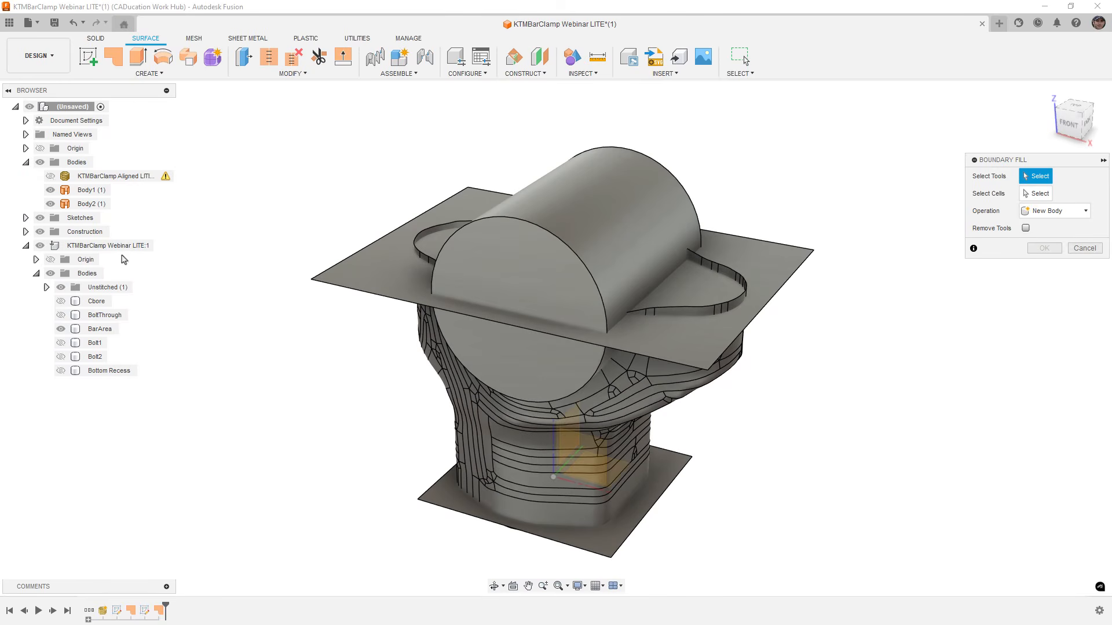
click(654, 187)
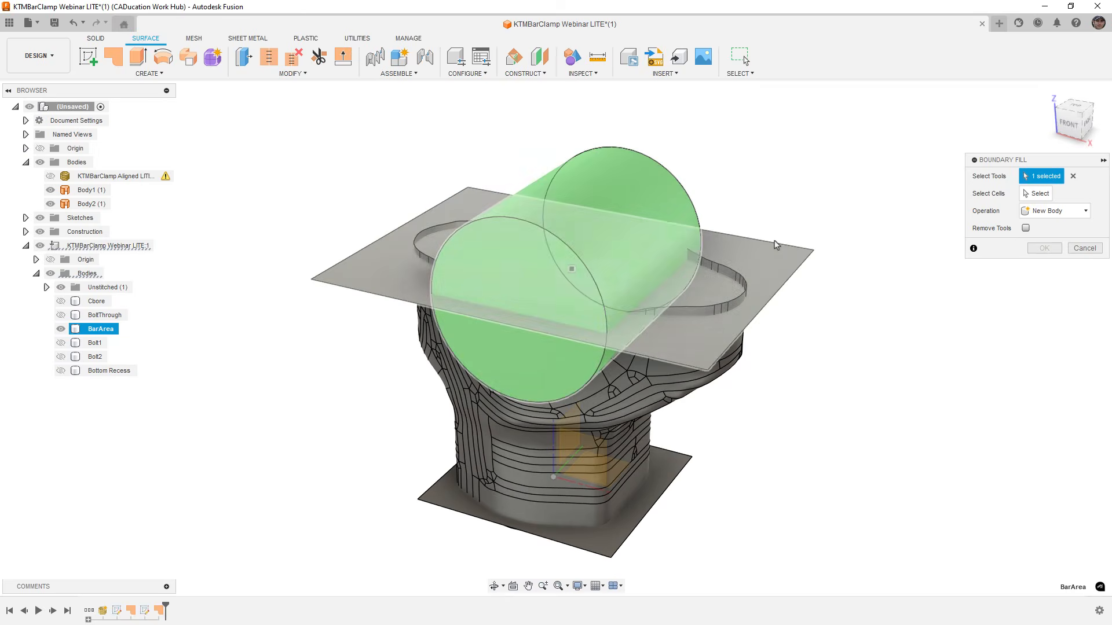
click(776, 257)
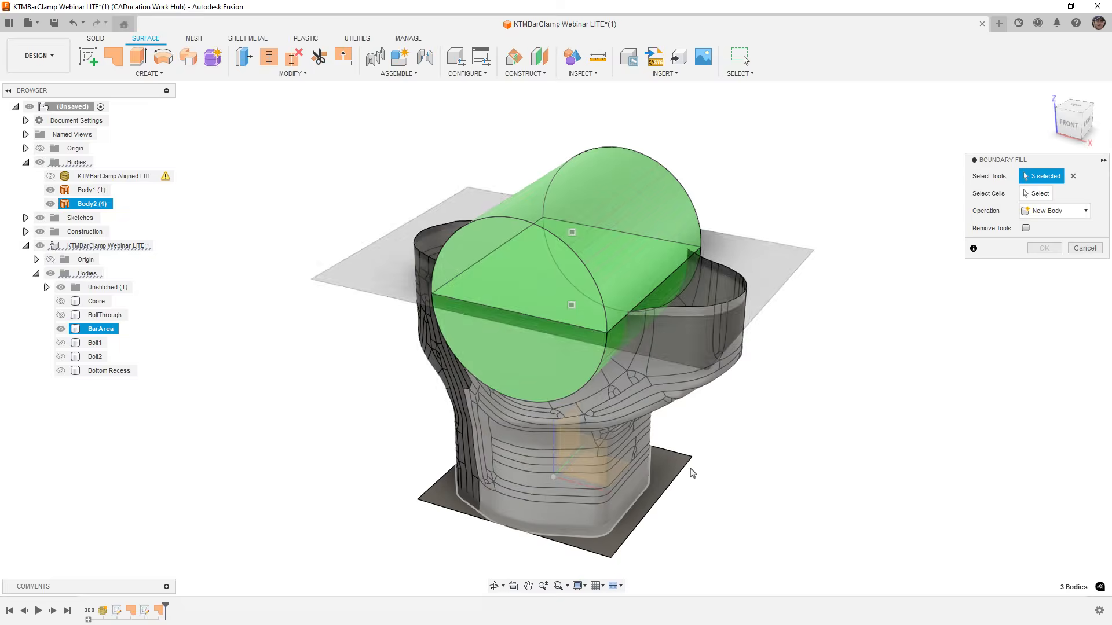
click(678, 476)
click(677, 472)
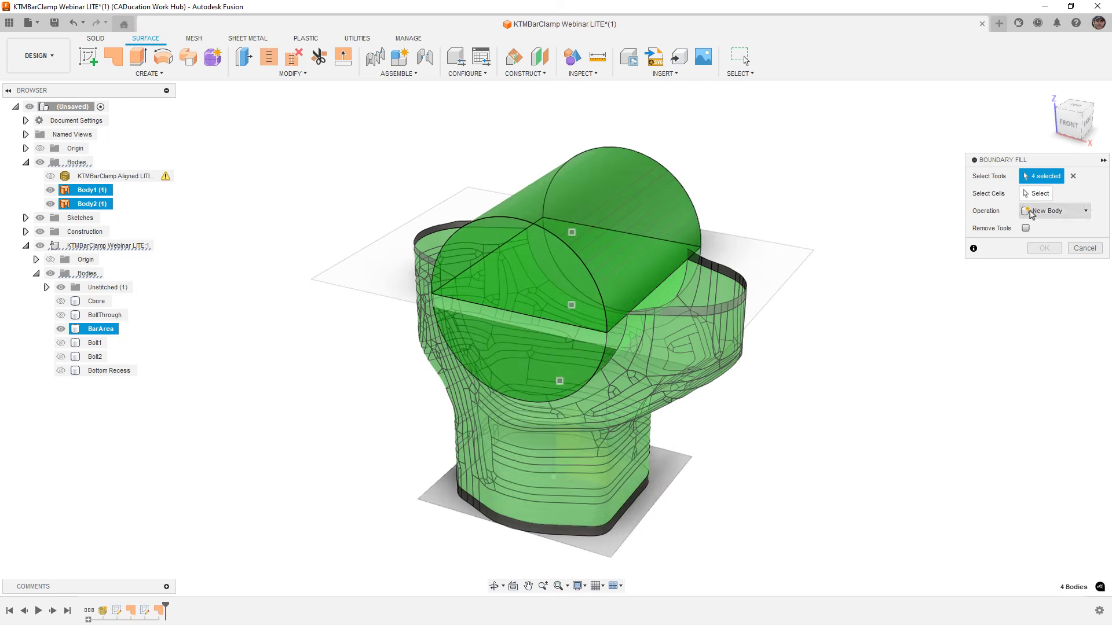
click(1034, 197)
shift+middle_drag(757, 432, 767, 412)
click(560, 371)
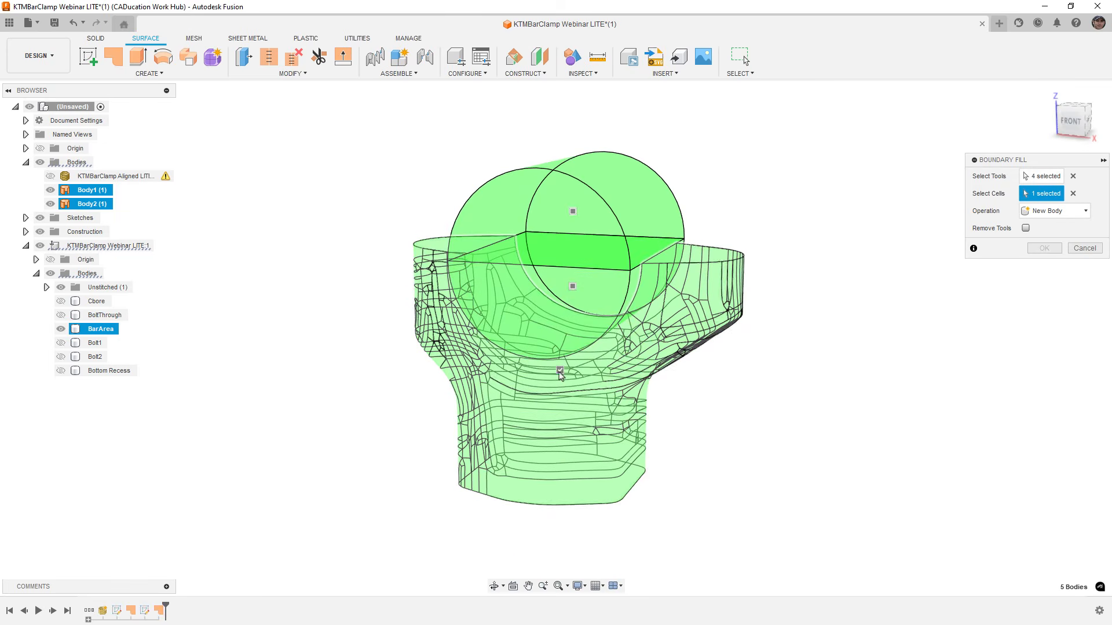
shift+middle_drag(744, 437, 730, 443)
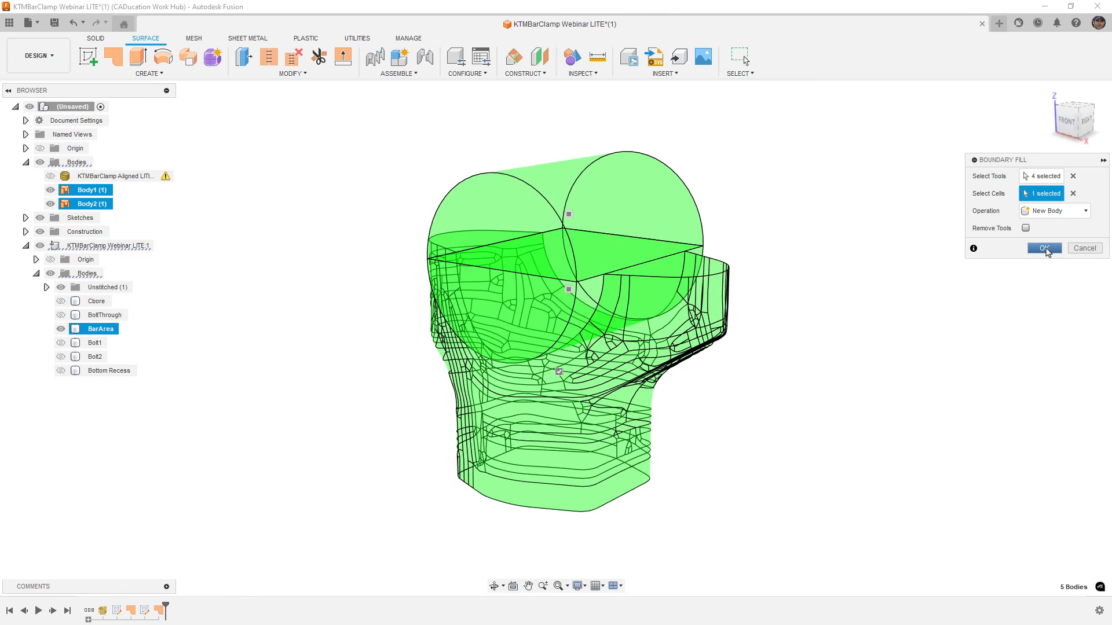
click(1043, 248)
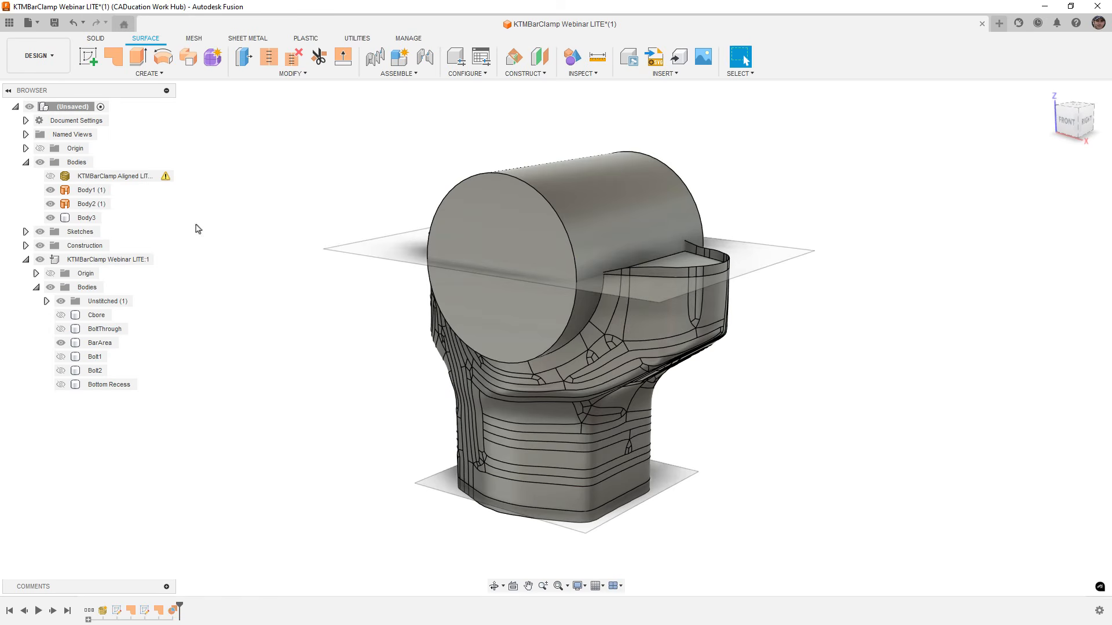
Hide both patch bodies, BarArea and the unstitched clamp surface, leaving the new solid clamp visible for checking.
click(50, 190)
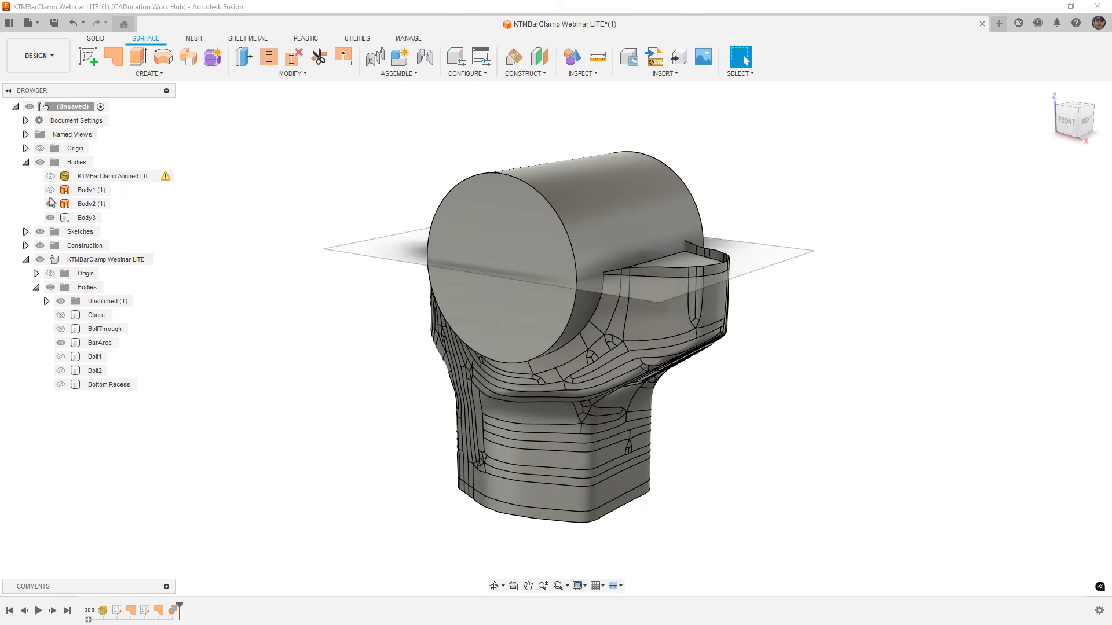
click(51, 204)
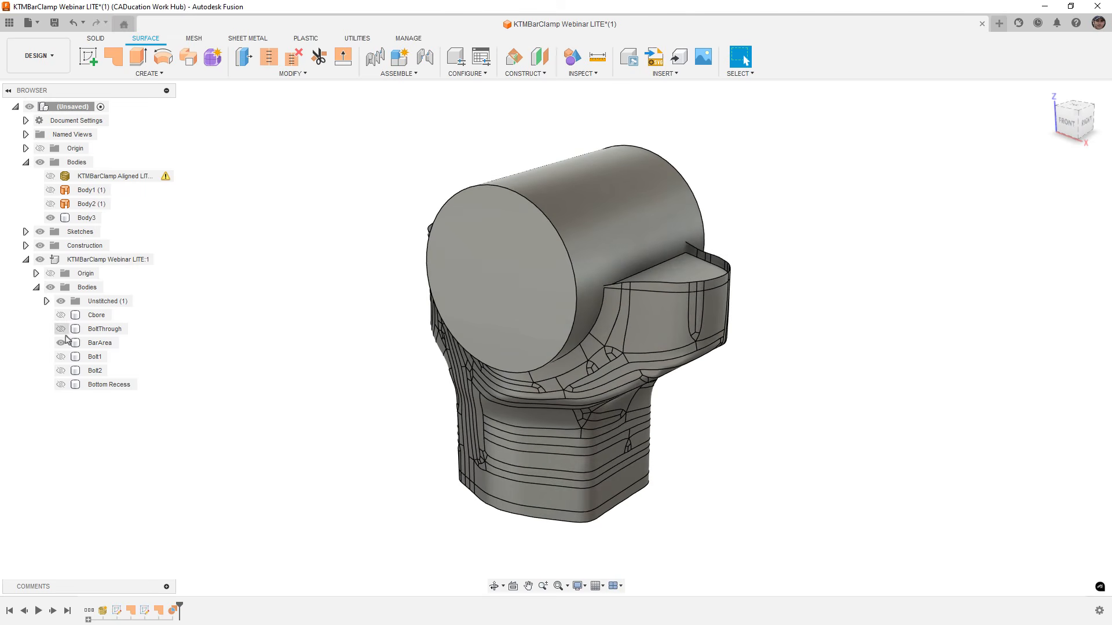
click(60, 343)
mouse_move(374, 325)
shift+middle_down()
mouse_move(400, 321)
mouse_move(373, 320)
shift+middle_up()
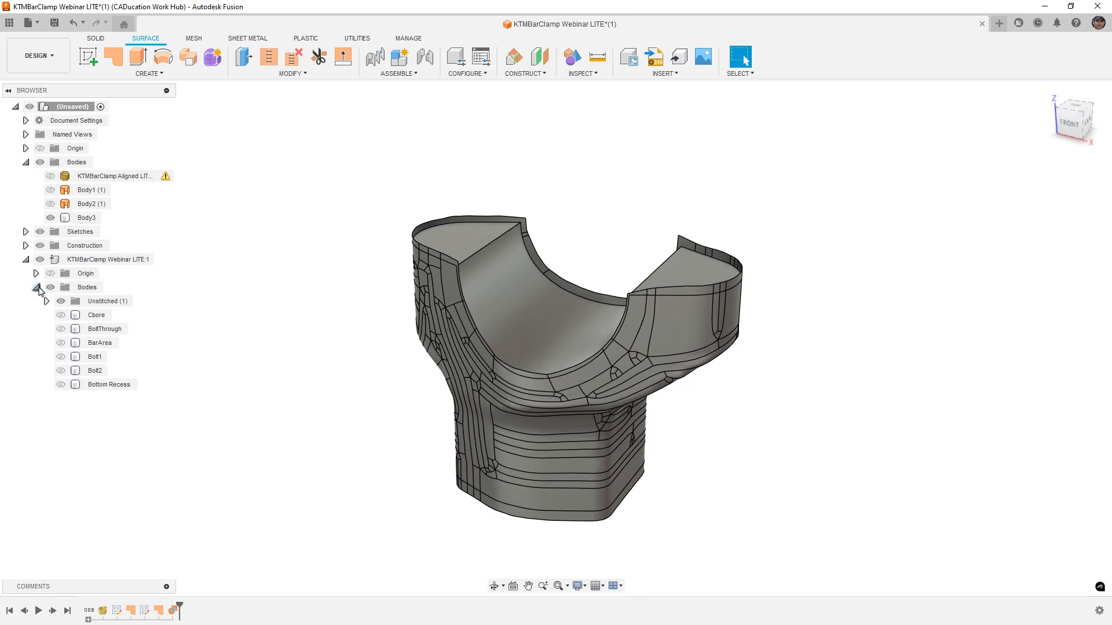
click(47, 301)
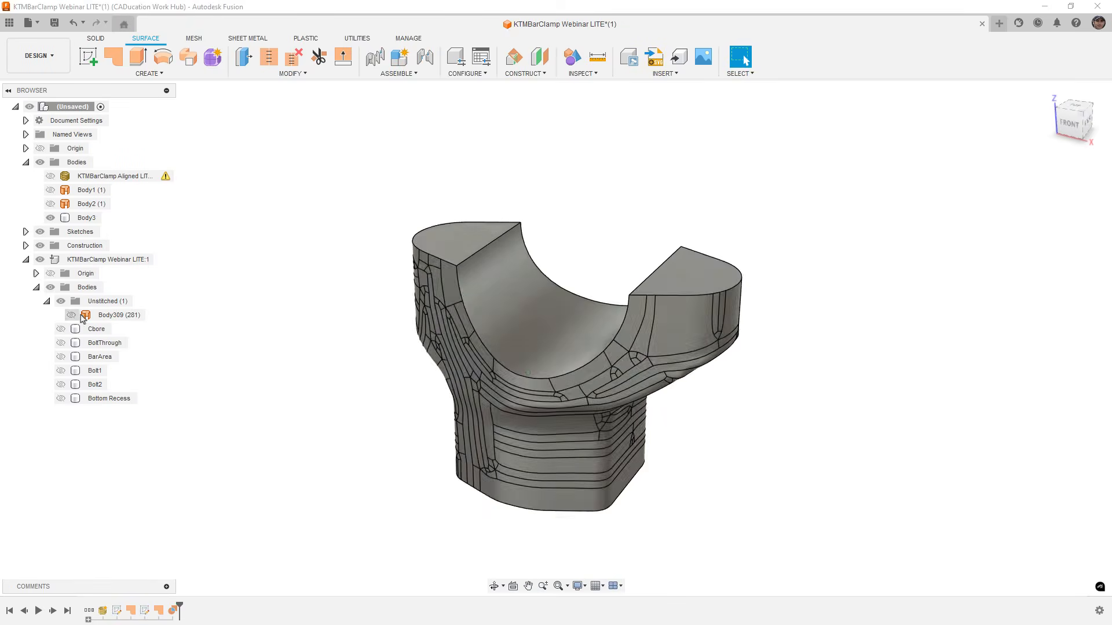
click(86, 218)
shift+middle_drag(554, 347, 602, 345)
shift+middle_drag(554, 307, 467, 345)
Show the BoltThrough and Cbore bodies, hide the solid clamp, and examine where the two cylinders meet.
click(741, 57)
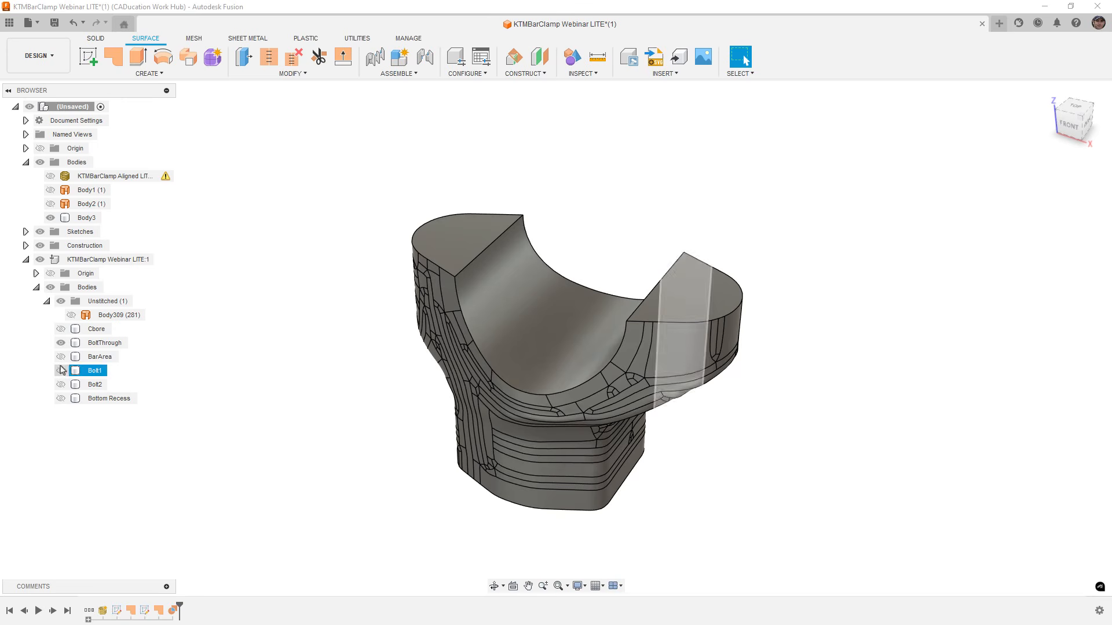
click(61, 329)
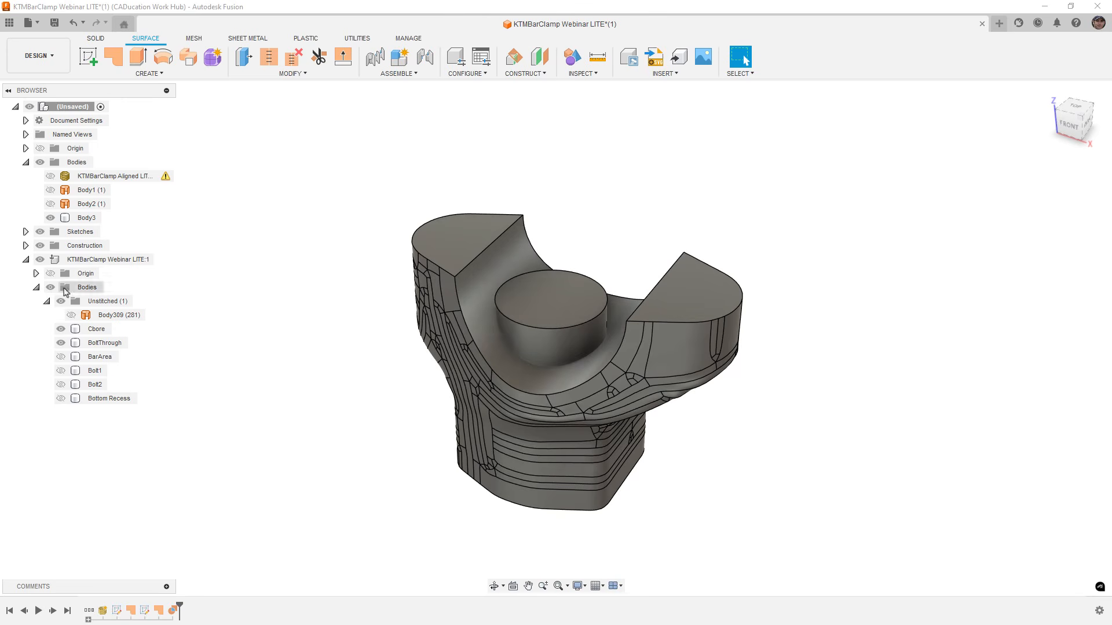
click(51, 218)
shift+middle_drag(243, 264, 281, 268)
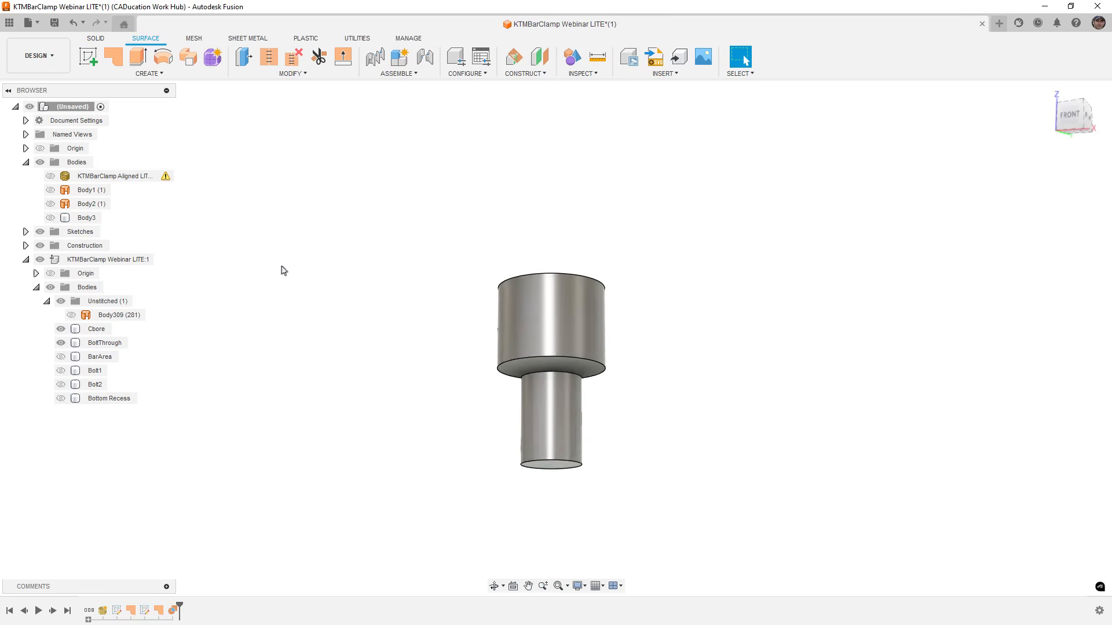
click(550, 357)
scroll(565, 354, up, 5)
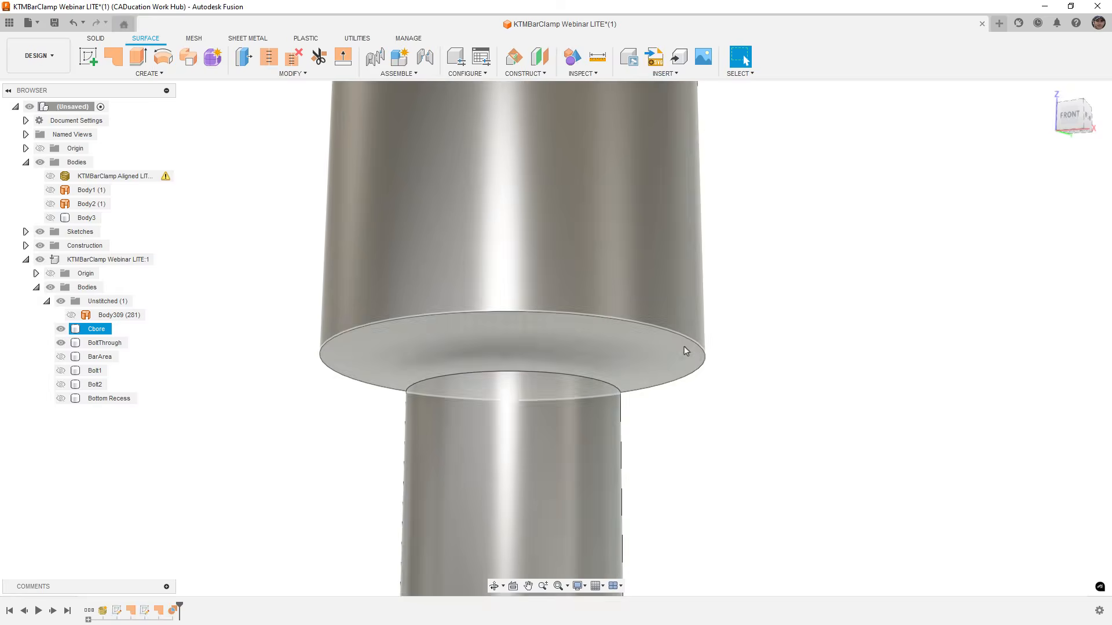
click(580, 371)
shift+middle_drag(552, 366, 541, 385)
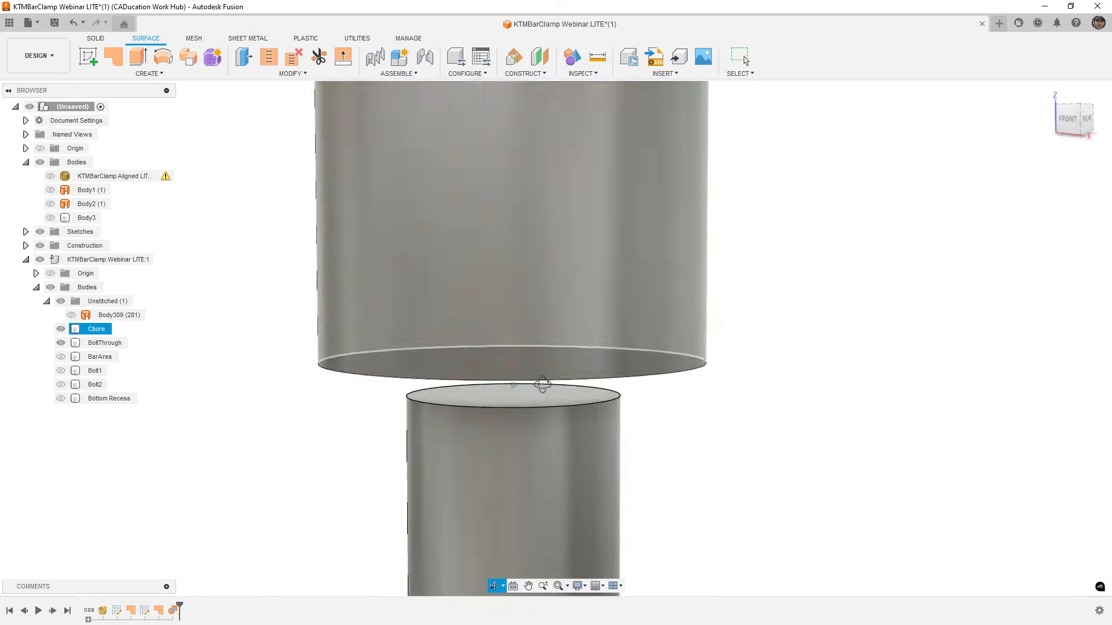
Offset the top face of the BoltThrough cylinder 3 mm upward into the Cbore cylinder.
click(545, 398)
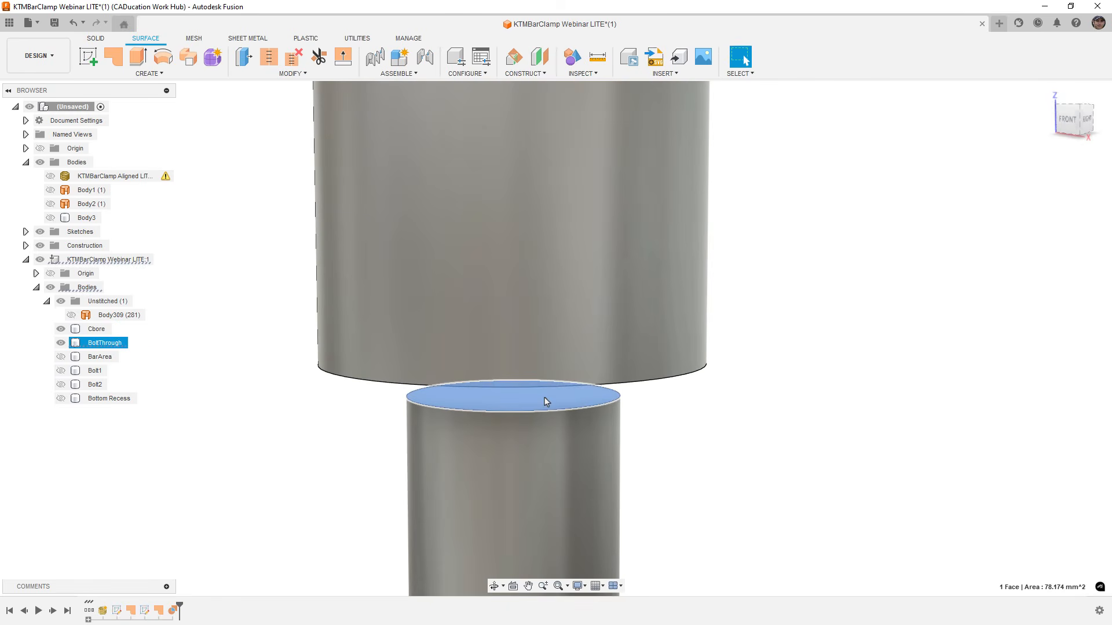
key(q)
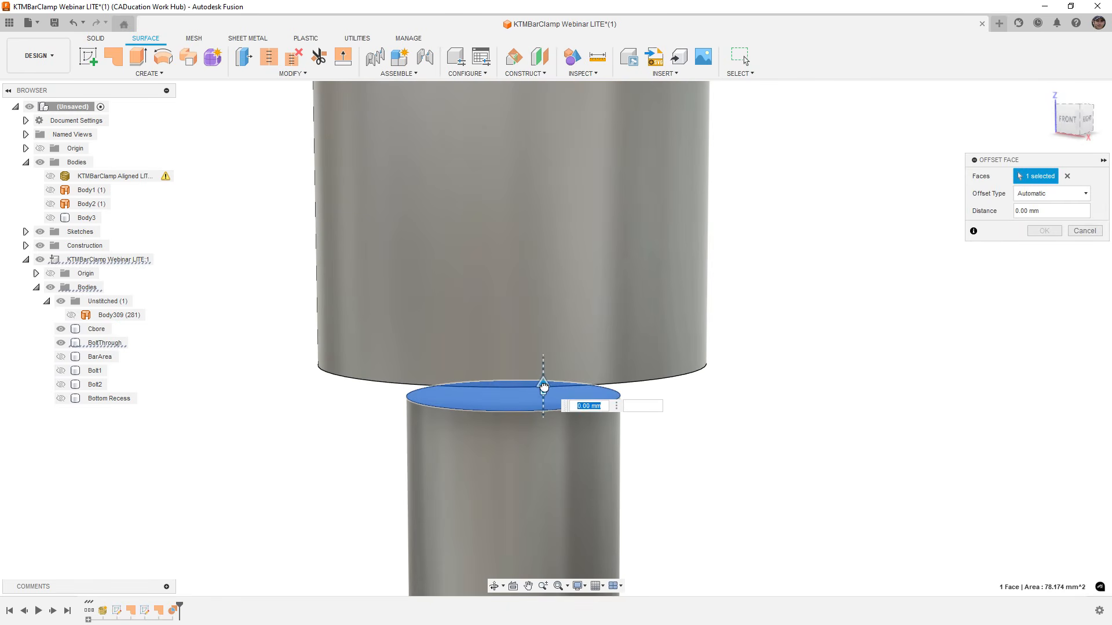
drag(545, 356, 543, 325)
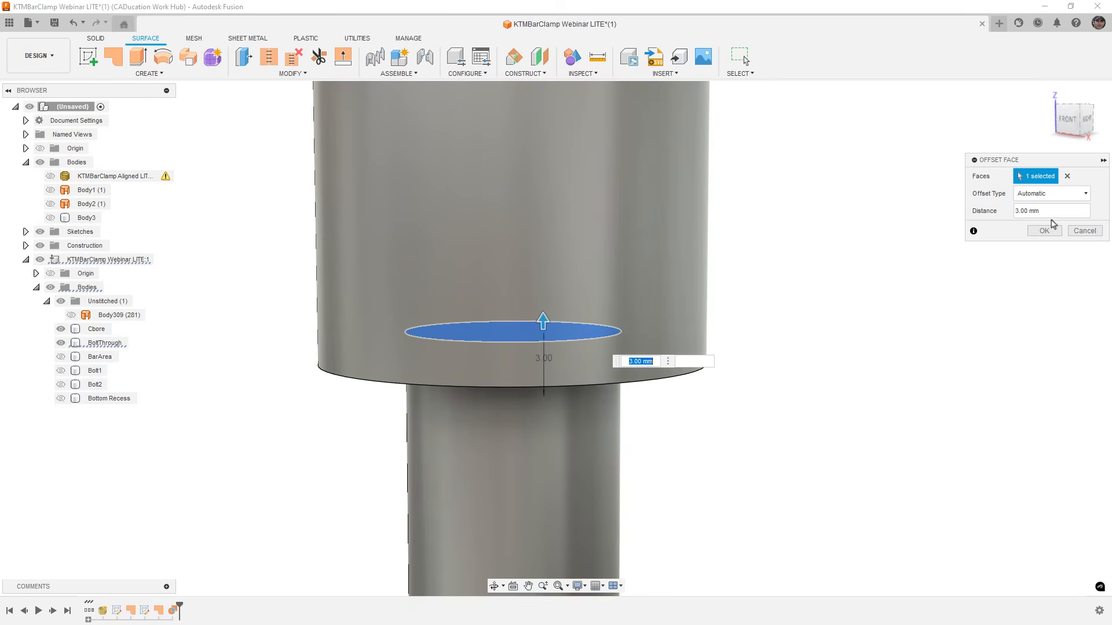
key(Return)
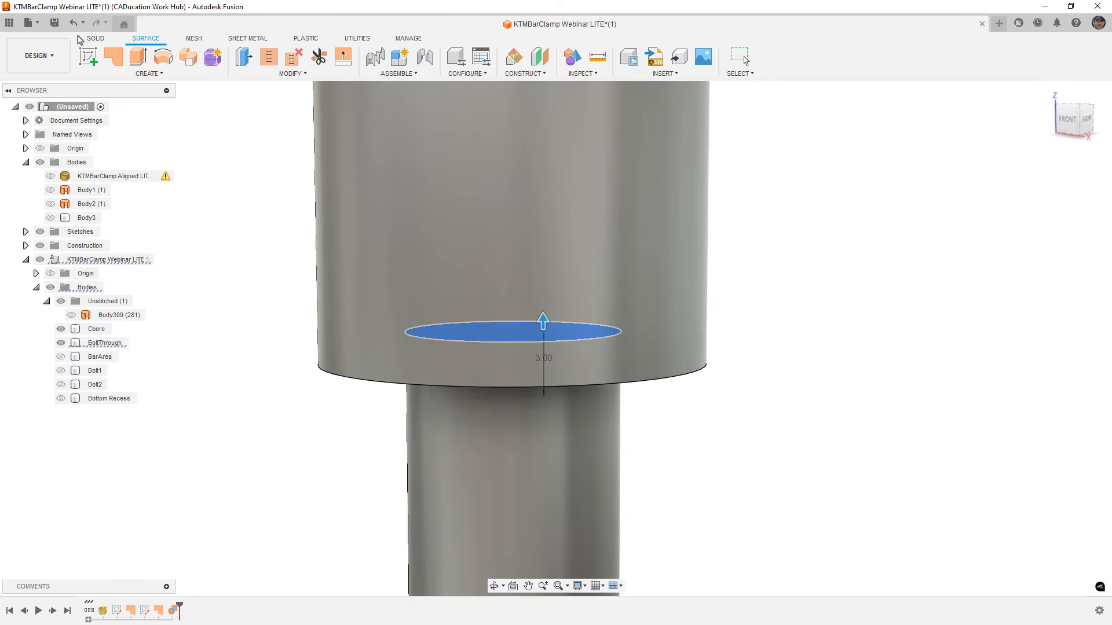
Combine the Cbore body into BoltThrough with a Join, using BoltThrough as the target.
click(93, 39)
click(398, 56)
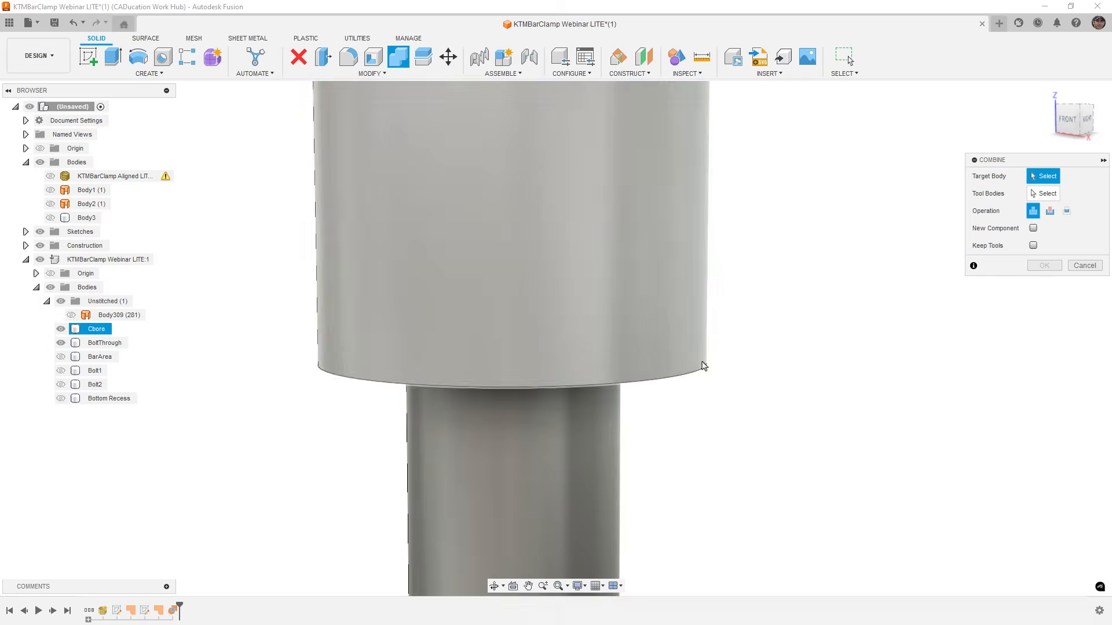
click(578, 416)
click(647, 271)
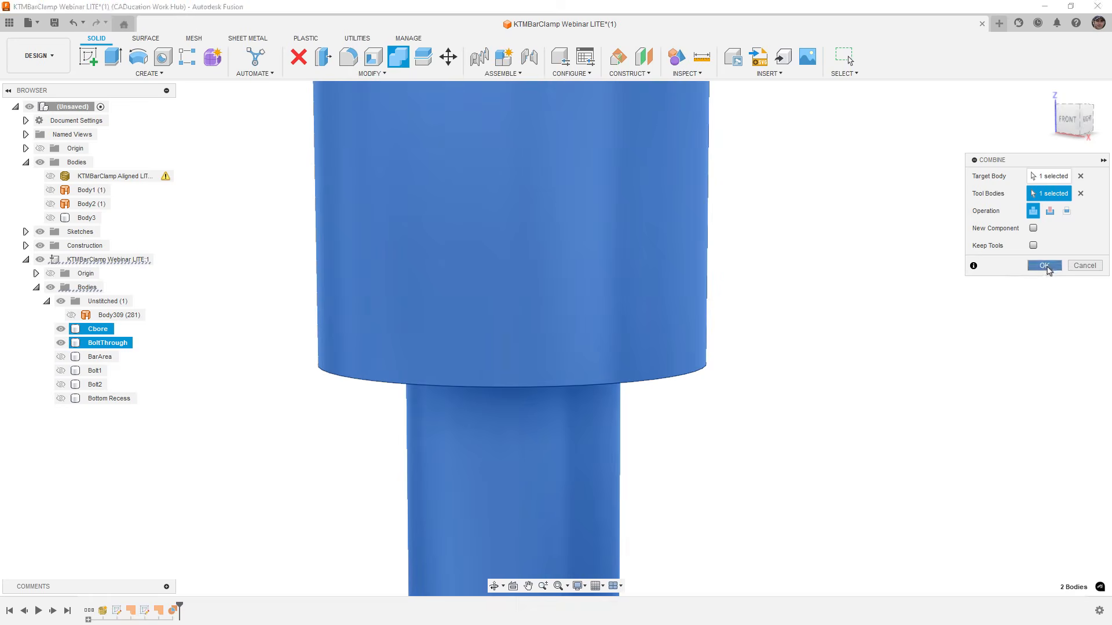
key(Return)
scroll(565, 315, down, 3)
click(51, 218)
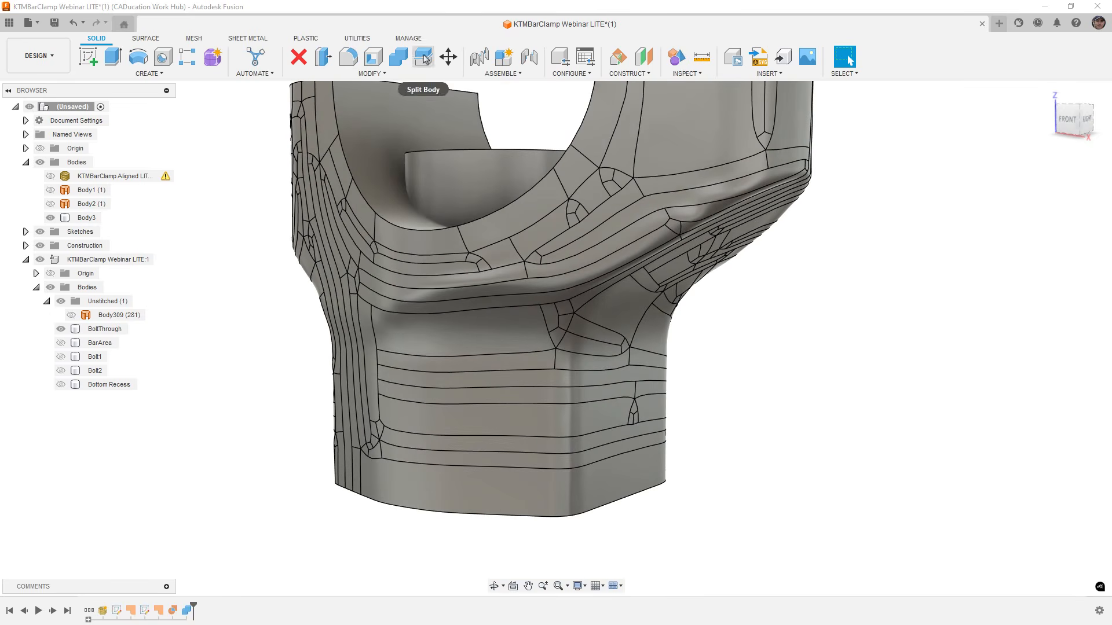
click(399, 56)
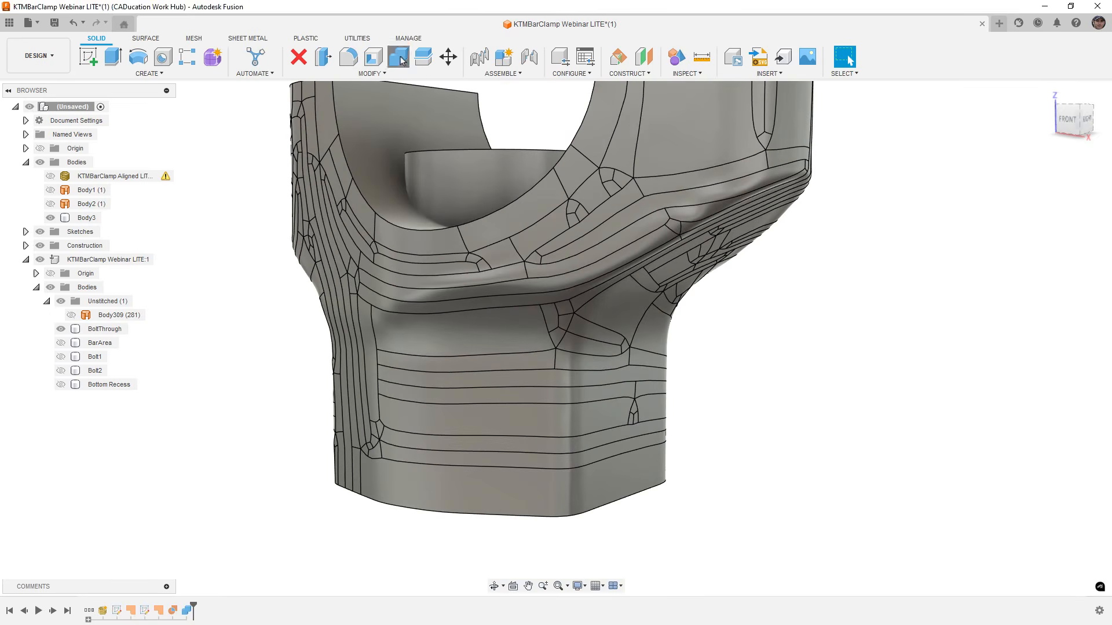
click(791, 139)
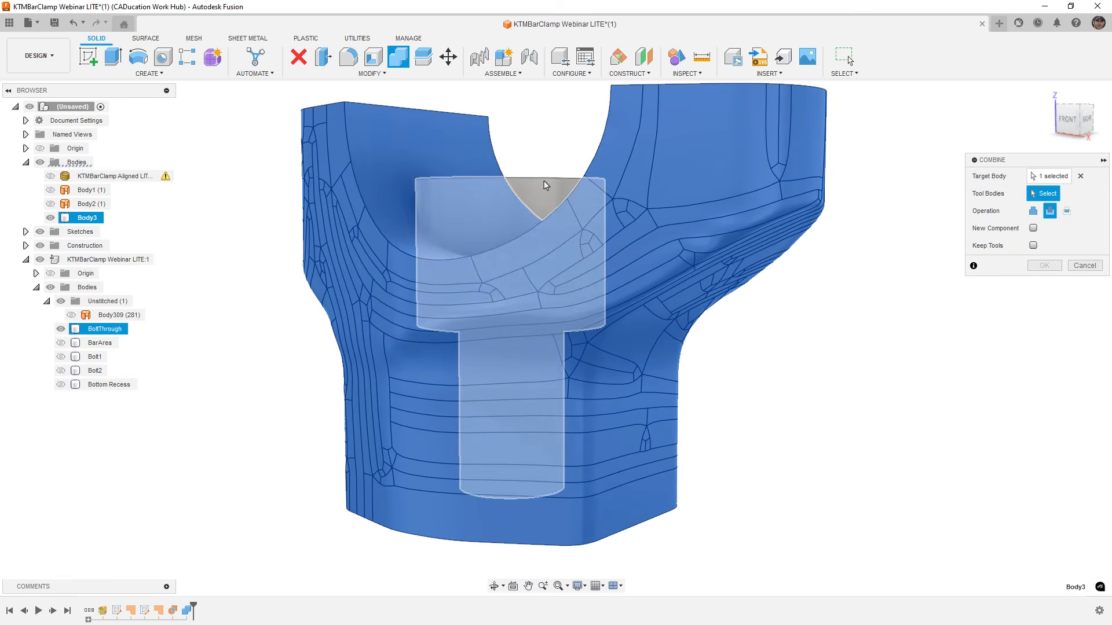
click(544, 185)
shift+middle_drag(649, 423, 523, 490)
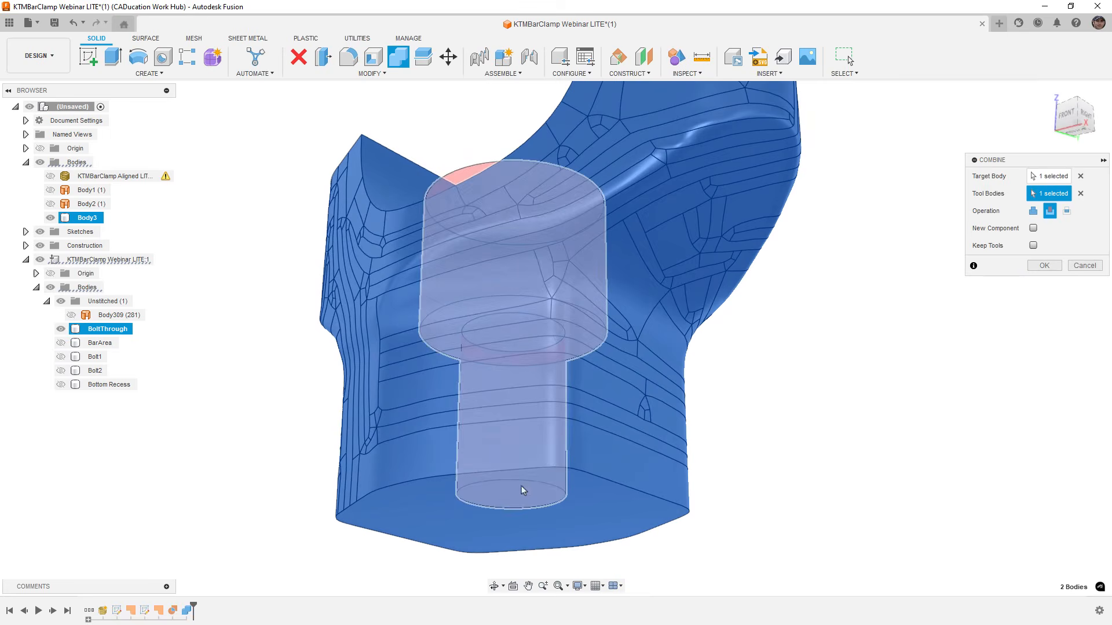
click(1078, 268)
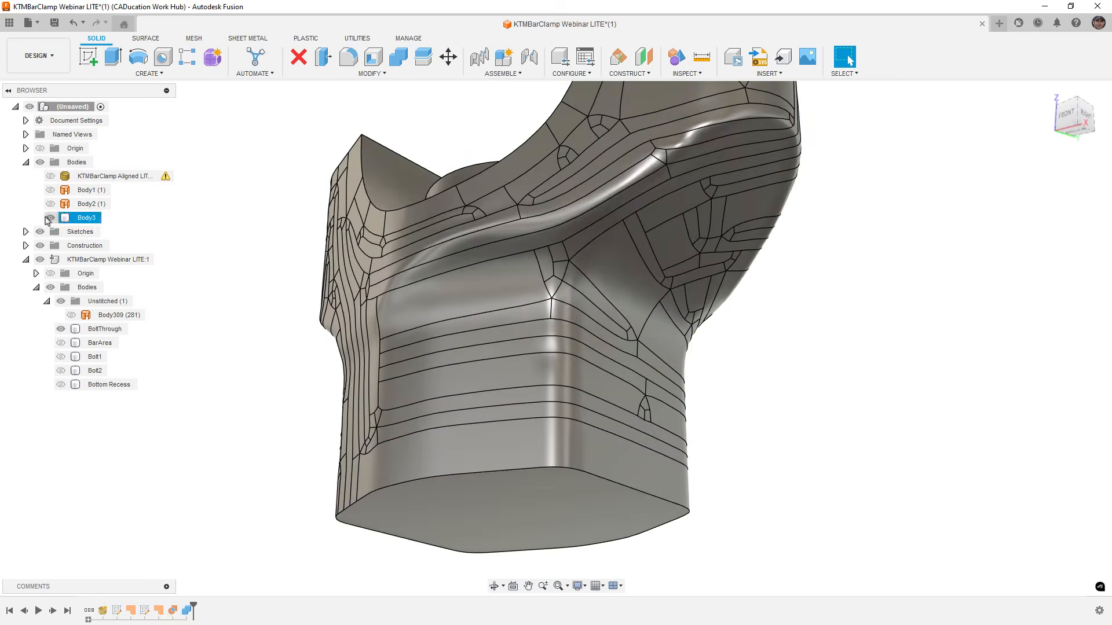
Hide the solid clamp and extend the bottom face of BoltThrough by 4 mm with Offset Face.
click(50, 218)
click(529, 492)
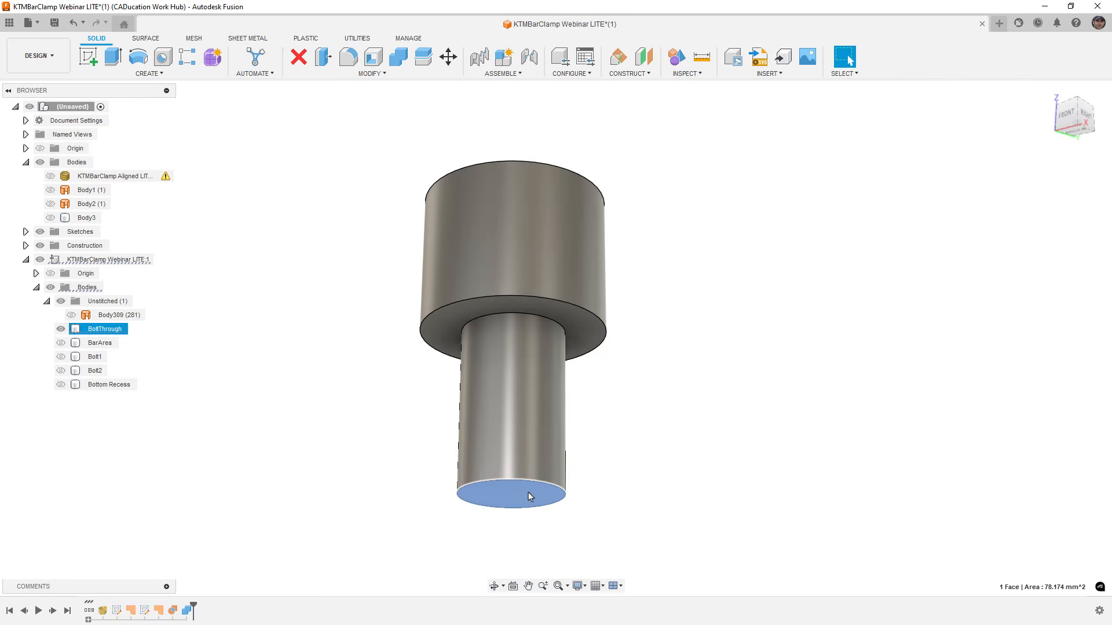
key(q)
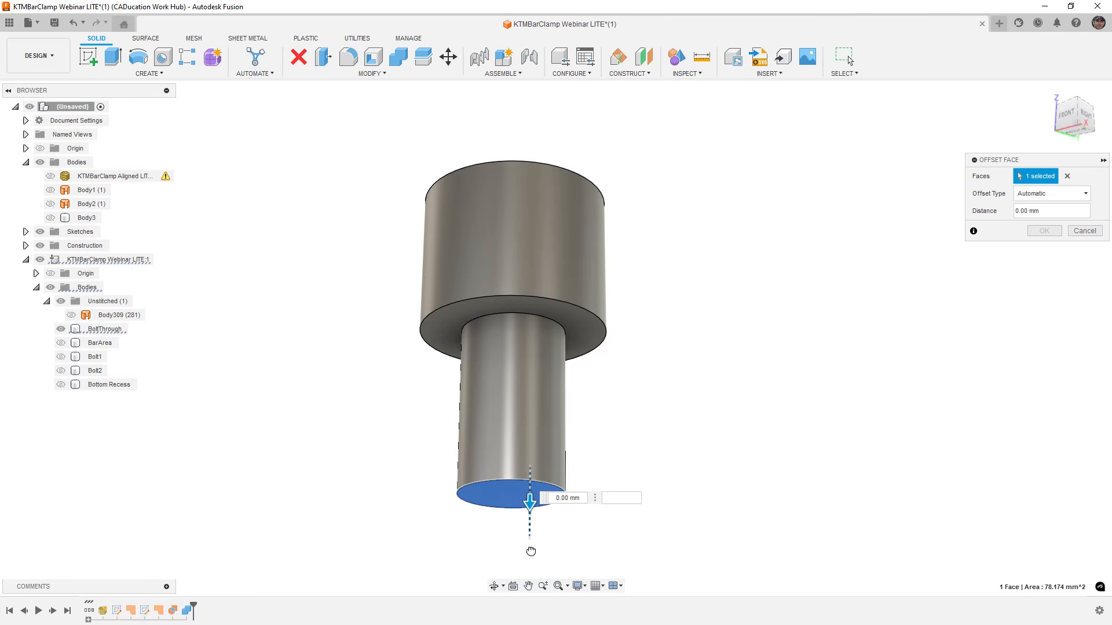
drag(531, 551, 533, 549)
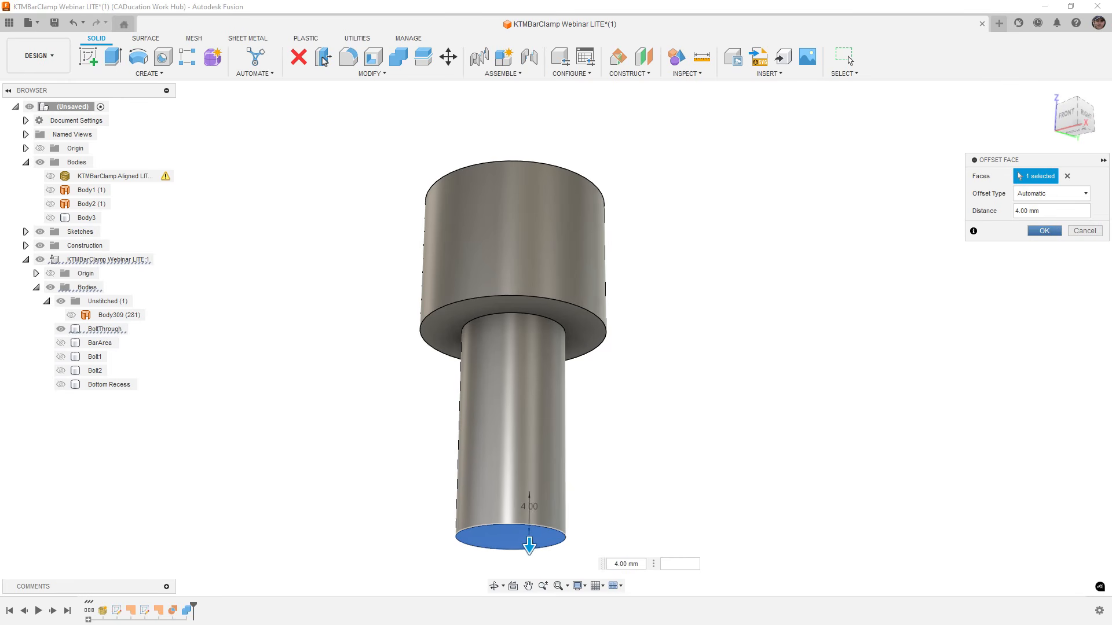
key(Return)
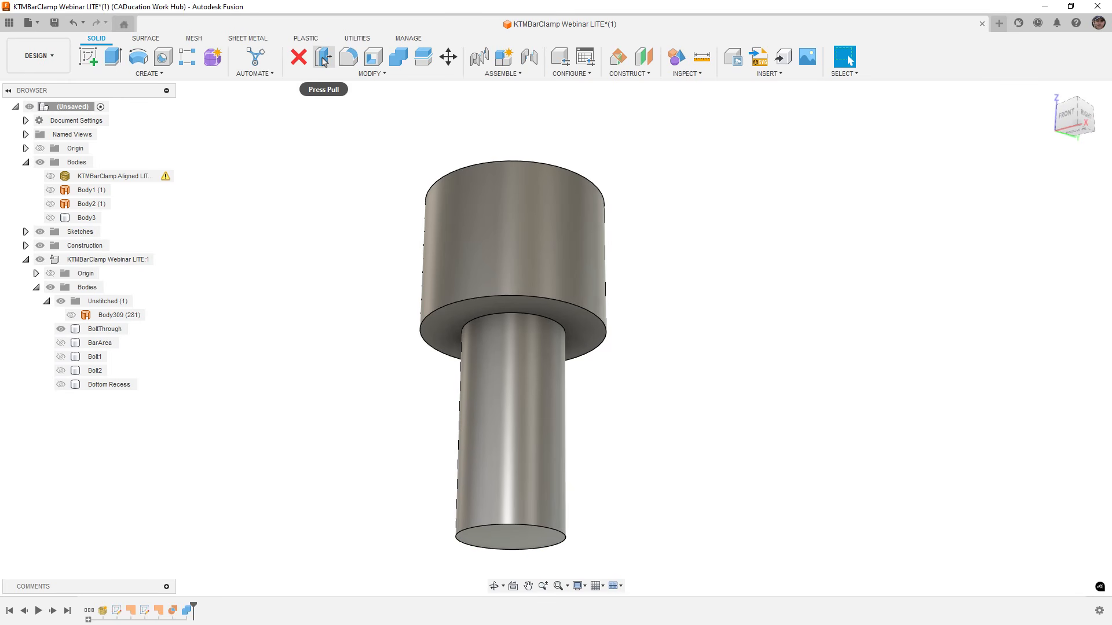
Show the solid clamp and cut the counterbored bolt hole from it with Combine, using BoltThrough as the tool body.
click(50, 218)
click(76, 217)
shift+middle_drag(508, 315, 524, 375)
click(398, 56)
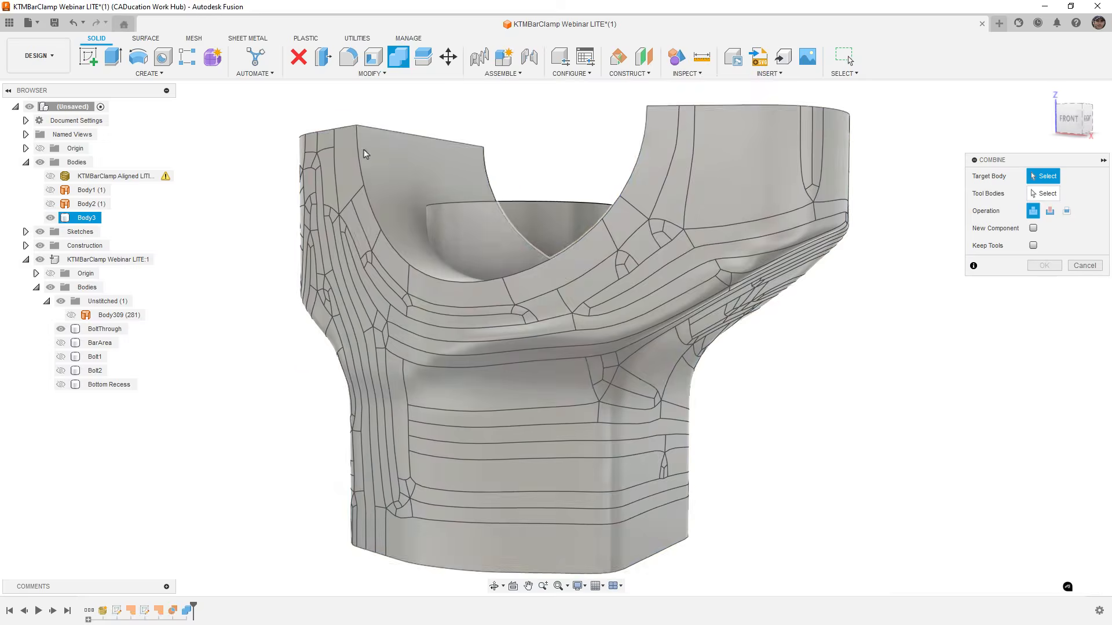
click(1049, 211)
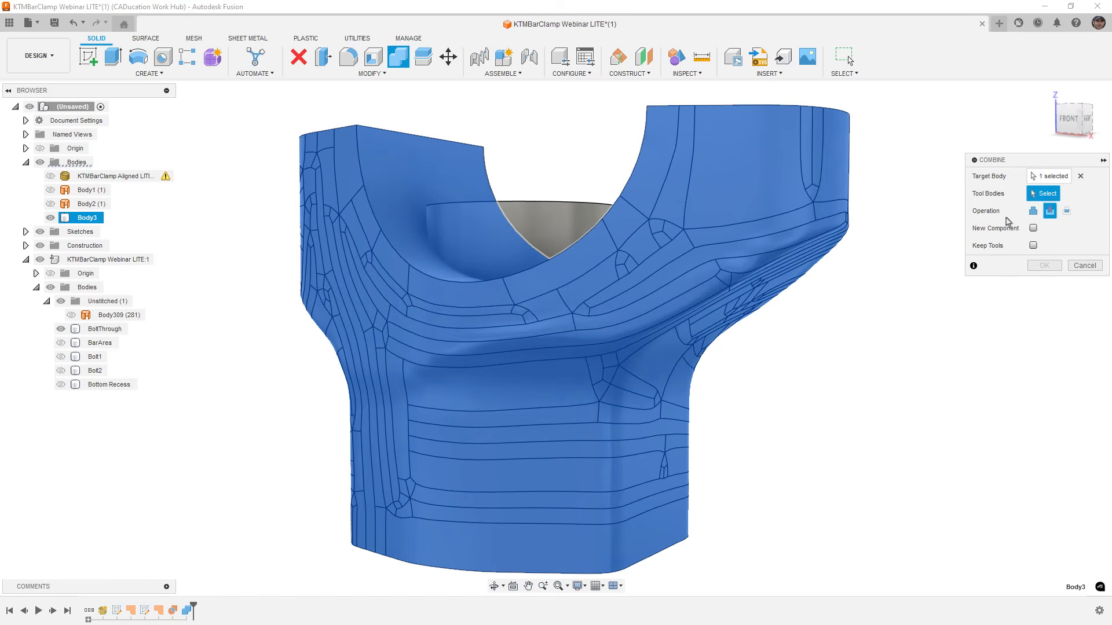
click(565, 292)
click(1044, 266)
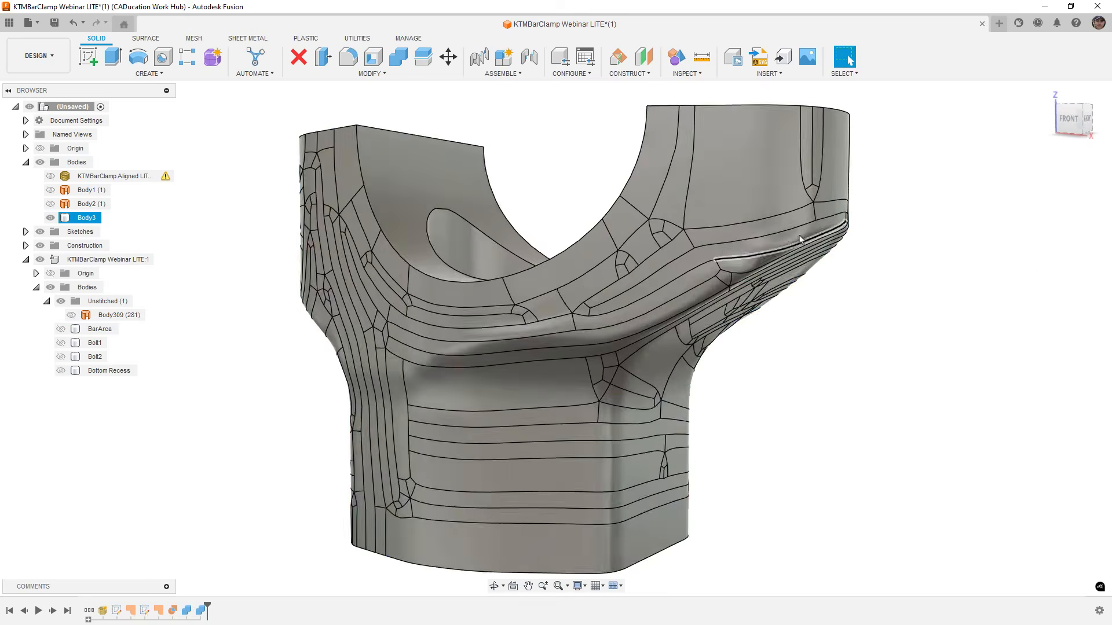
Show the Bottom Recess body and examine how it overlaps the base of the clamp.
shift+middle_drag(573, 325, 570, 278)
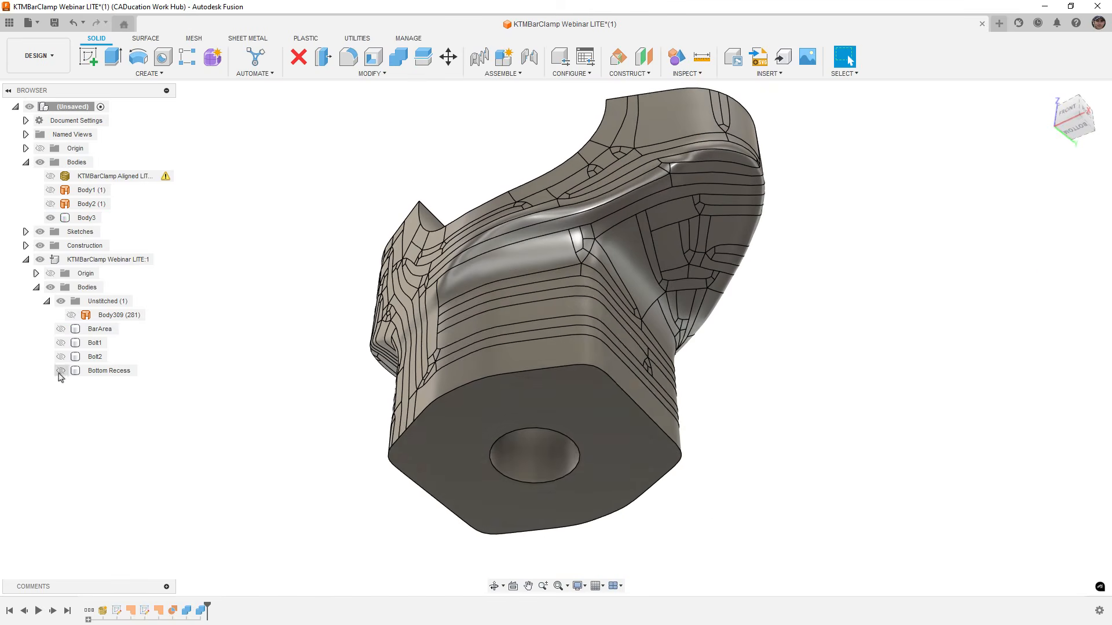
click(61, 370)
click(87, 218)
shift+middle_drag(429, 370, 462, 449)
key(Escape)
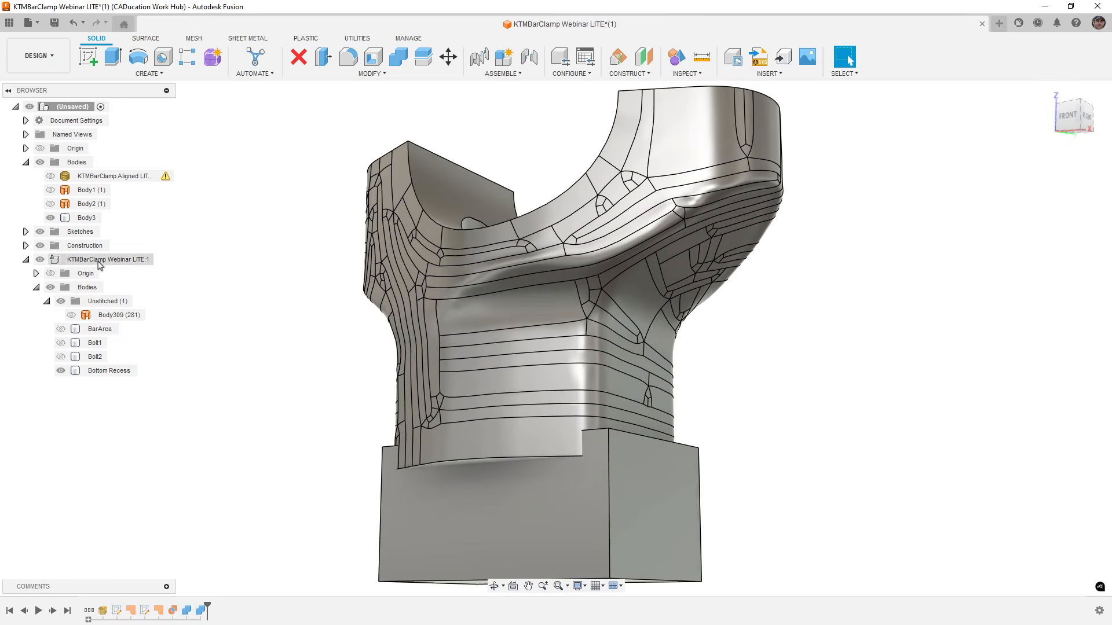
click(480, 489)
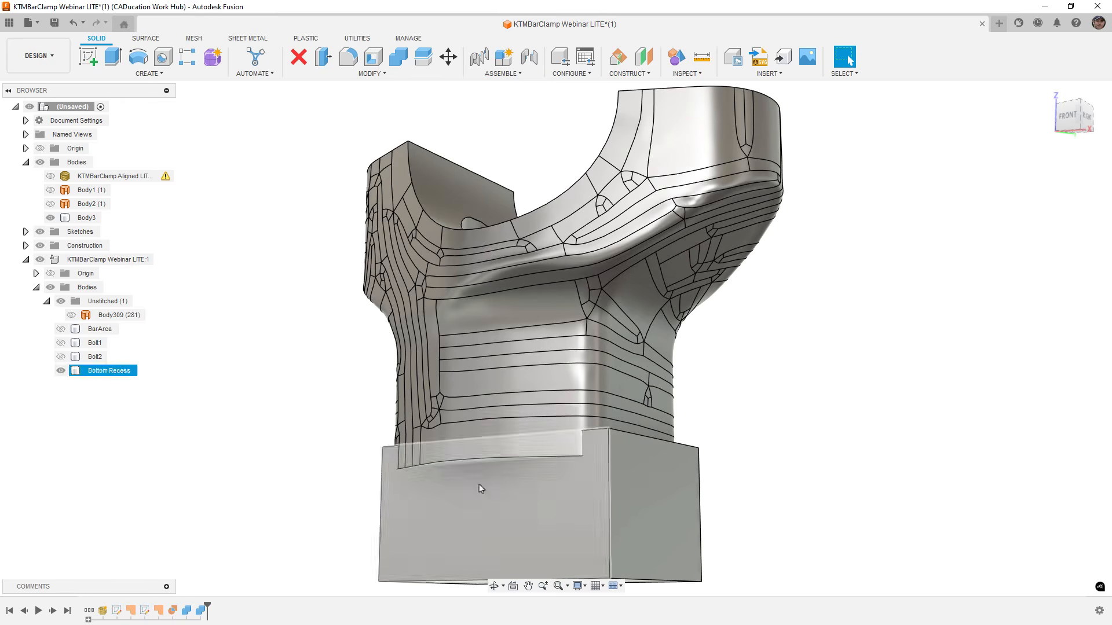
key(Escape)
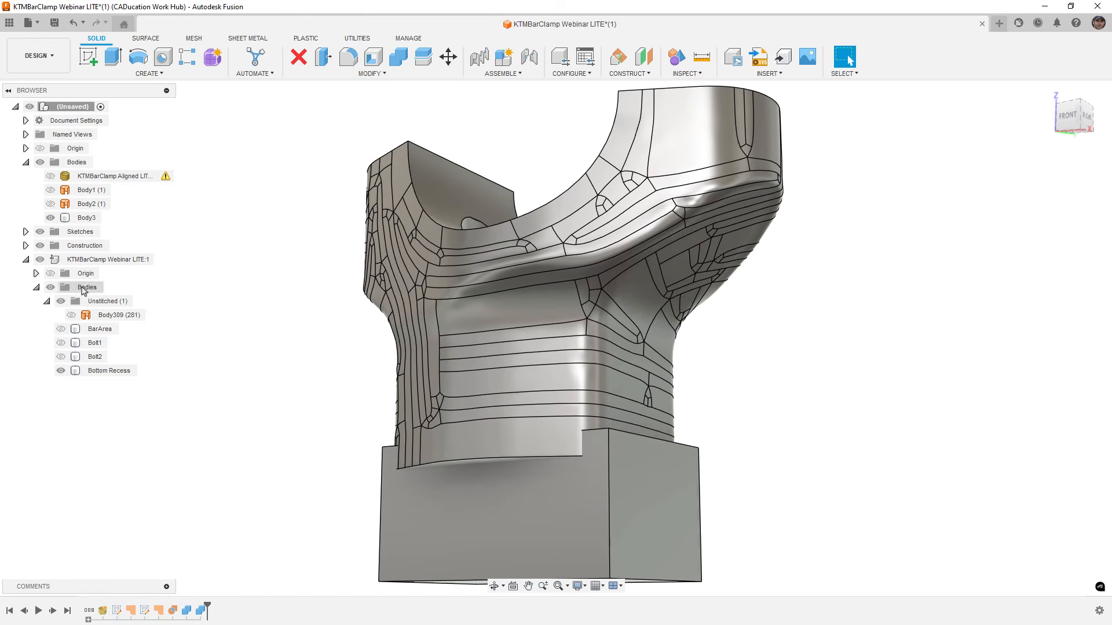
Show construction Plane2 to compare it with the clamp's bottom face and the Bottom Recess body, and hide it again.
click(25, 246)
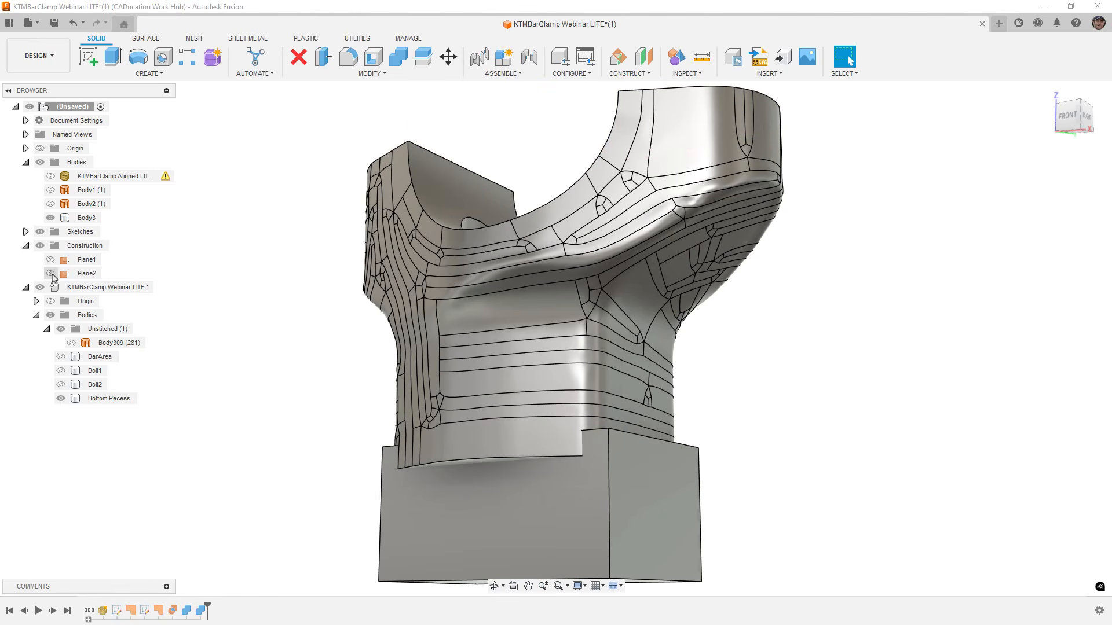
click(51, 274)
shift+middle_drag(501, 400, 451, 405)
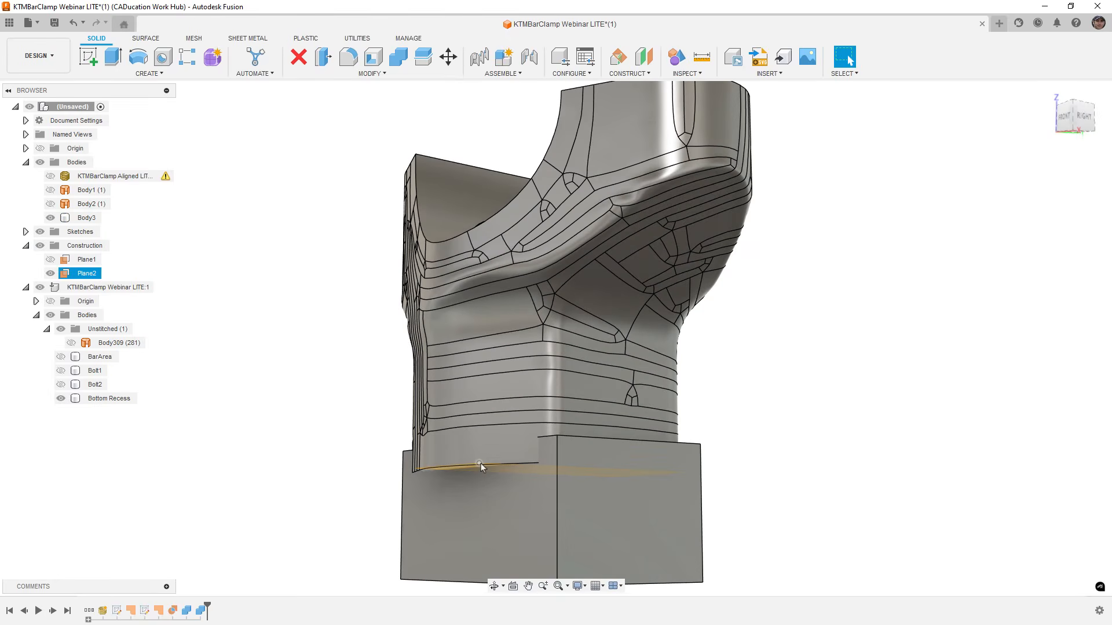
click(51, 274)
Cut the Bottom Recess body from the underside of the solid clamp with Combine, without keeping the tool.
shift+middle_drag(313, 355, 366, 290)
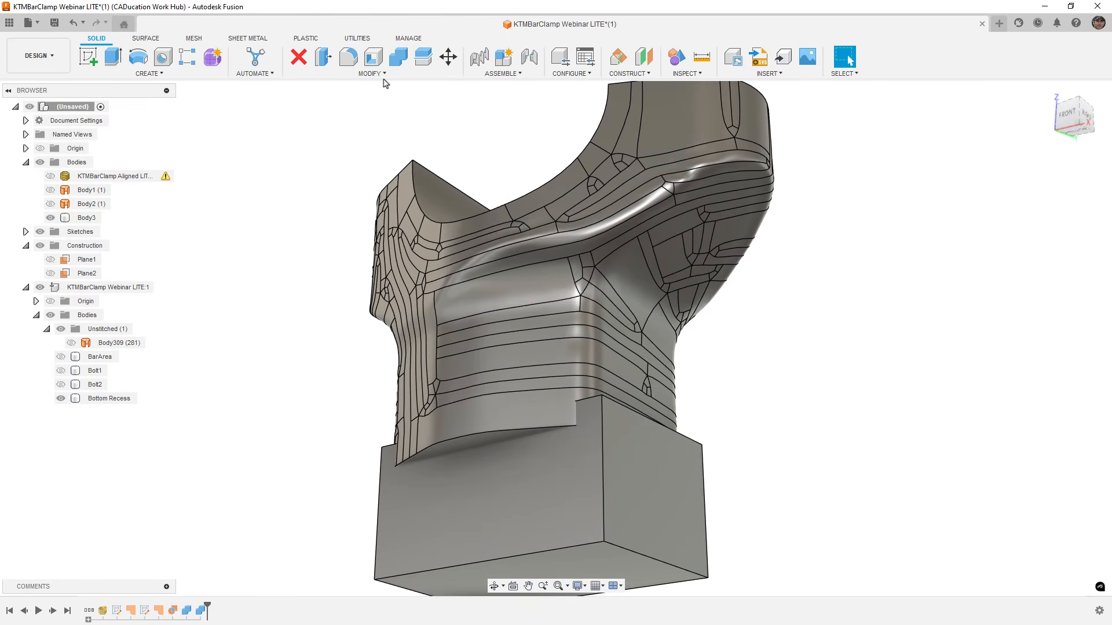
click(397, 58)
click(681, 218)
click(700, 513)
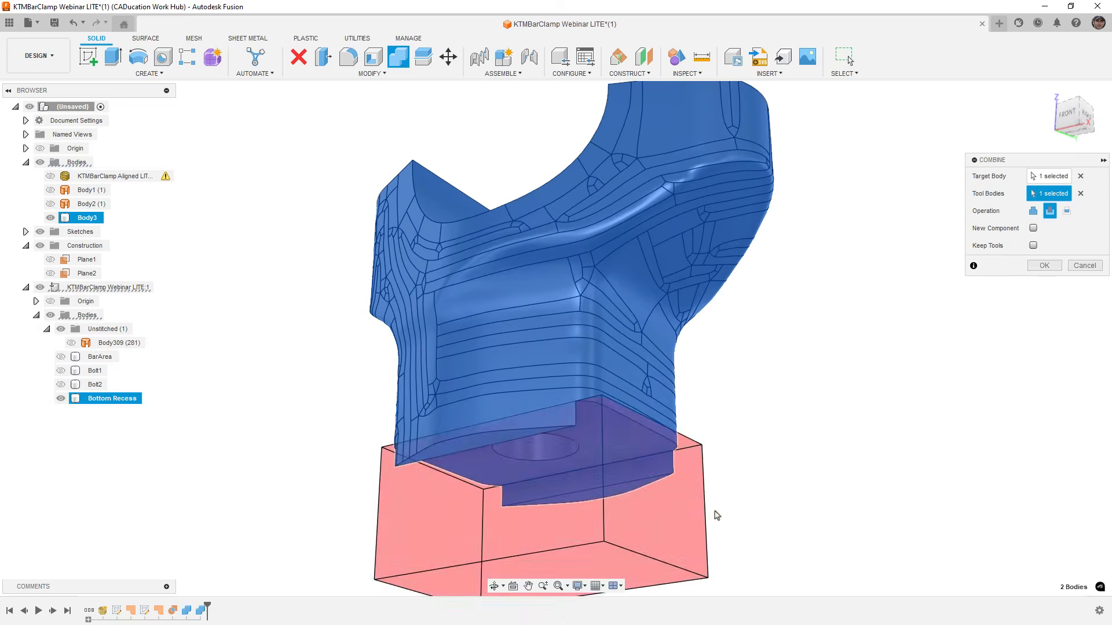
click(1044, 266)
Show the Bolt1 and Bolt2 cylinders on the two sides of the clamp.
shift+middle_drag(953, 308, 594, 491)
click(60, 357)
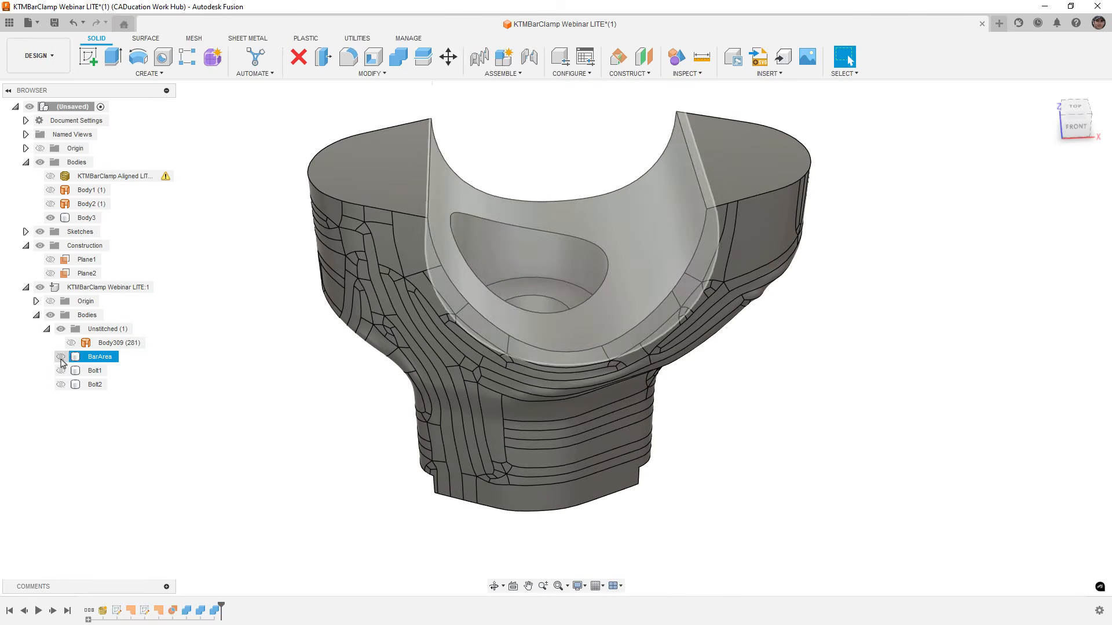
click(61, 370)
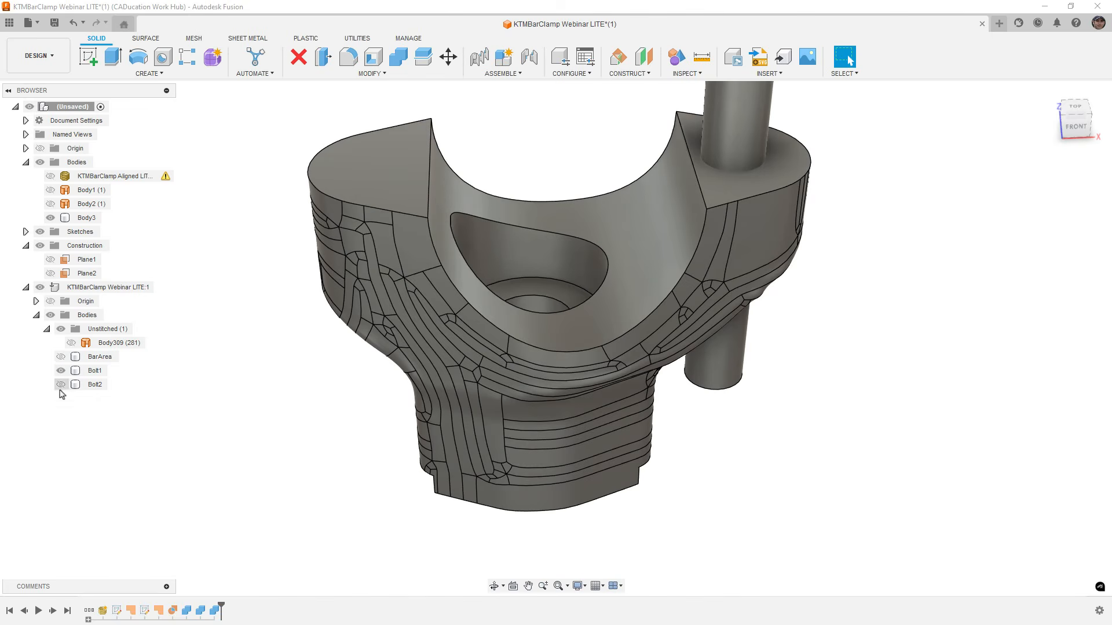
click(60, 385)
Shorten the lower end of the Bolt2 cylinder by offsetting its bottom face -11 mm.
shift+middle_drag(417, 422, 368, 457)
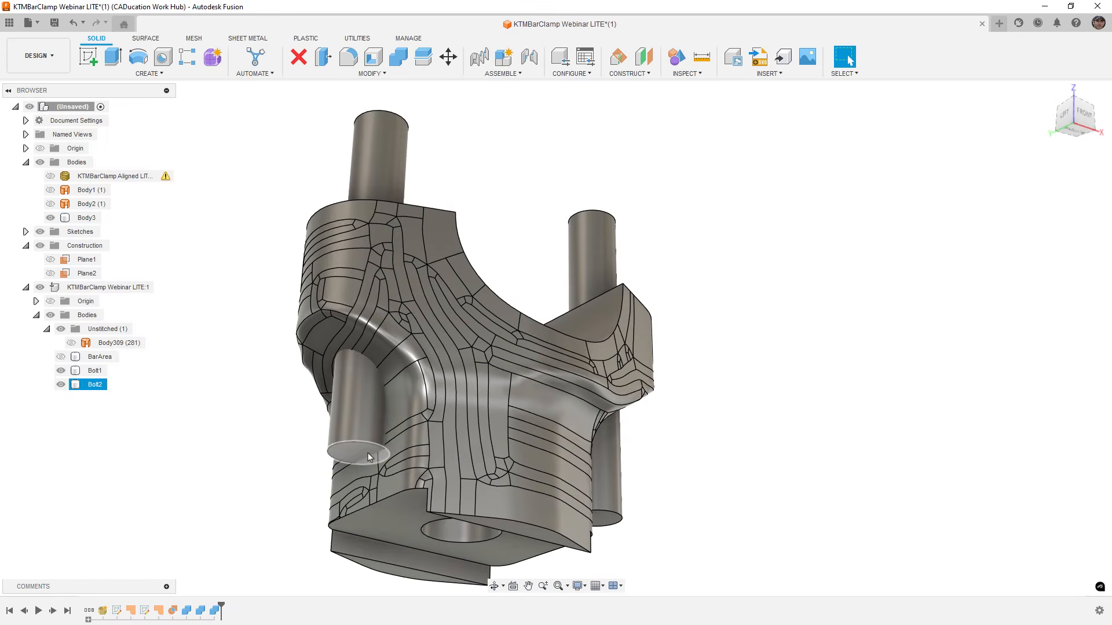
key(q)
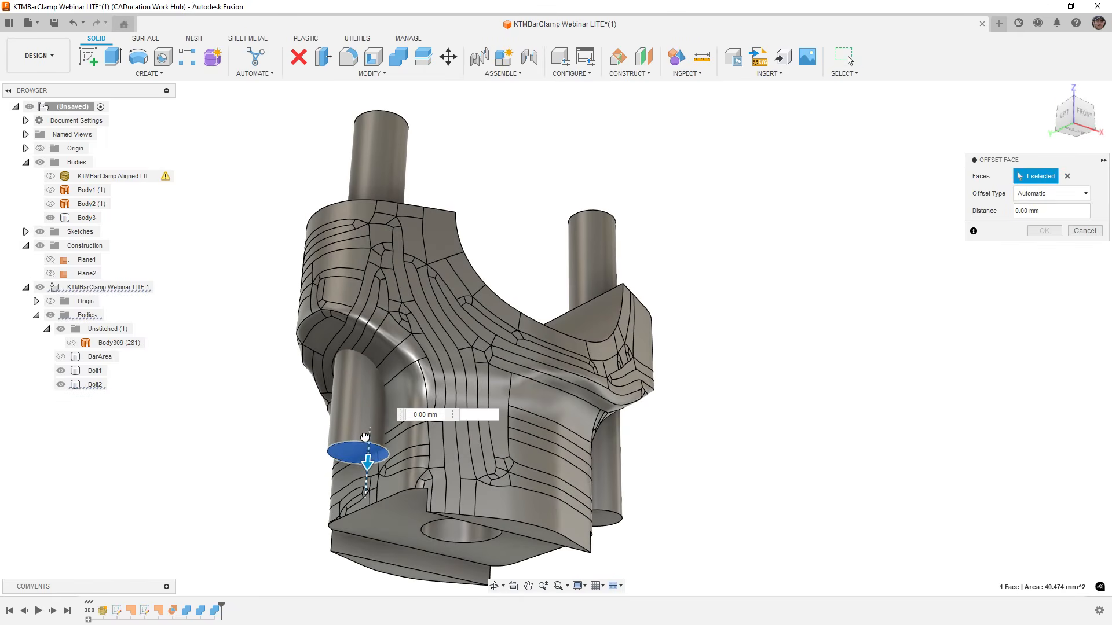
drag(366, 427, 373, 376)
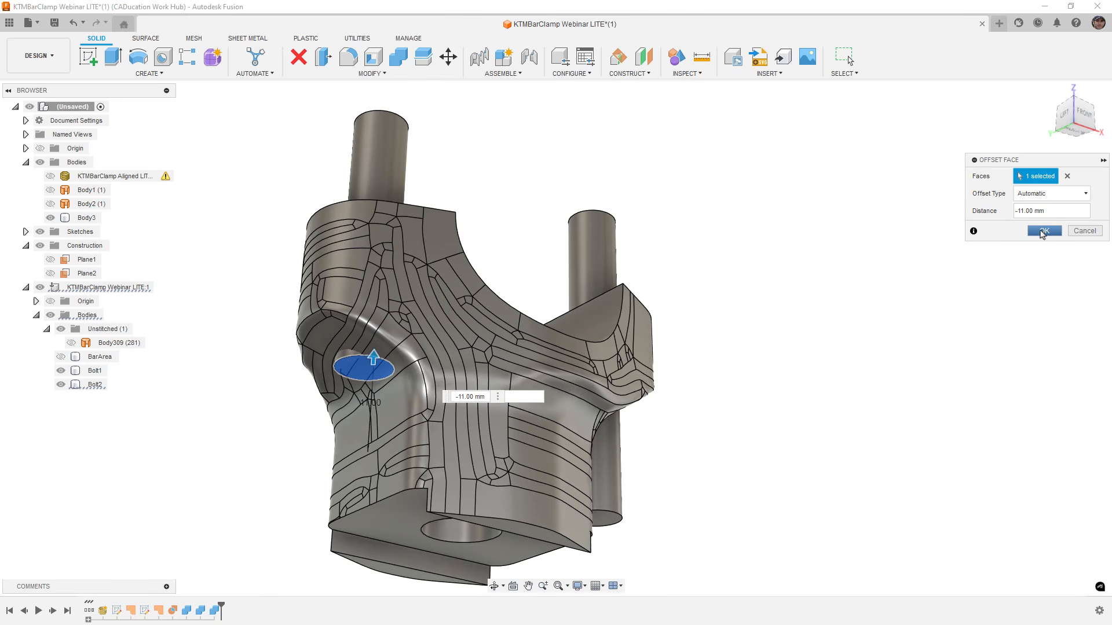
key(Return)
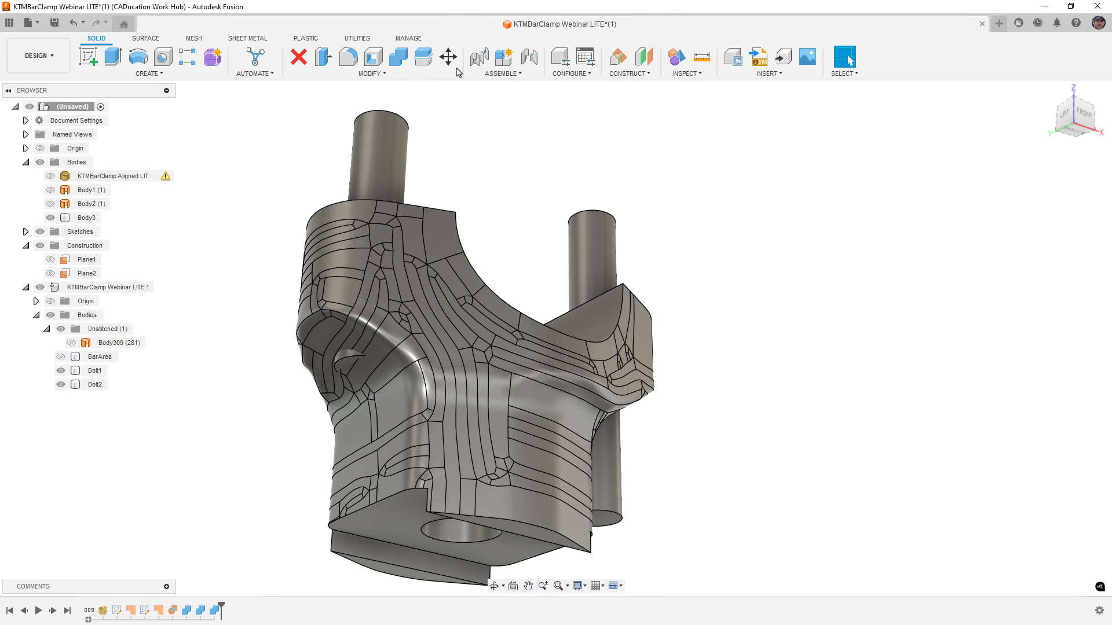
Cut the two side bolt holes from the solid clamp with Combine, using Bolt1 and Bolt2 as tool bodies.
click(398, 56)
click(485, 289)
click(397, 159)
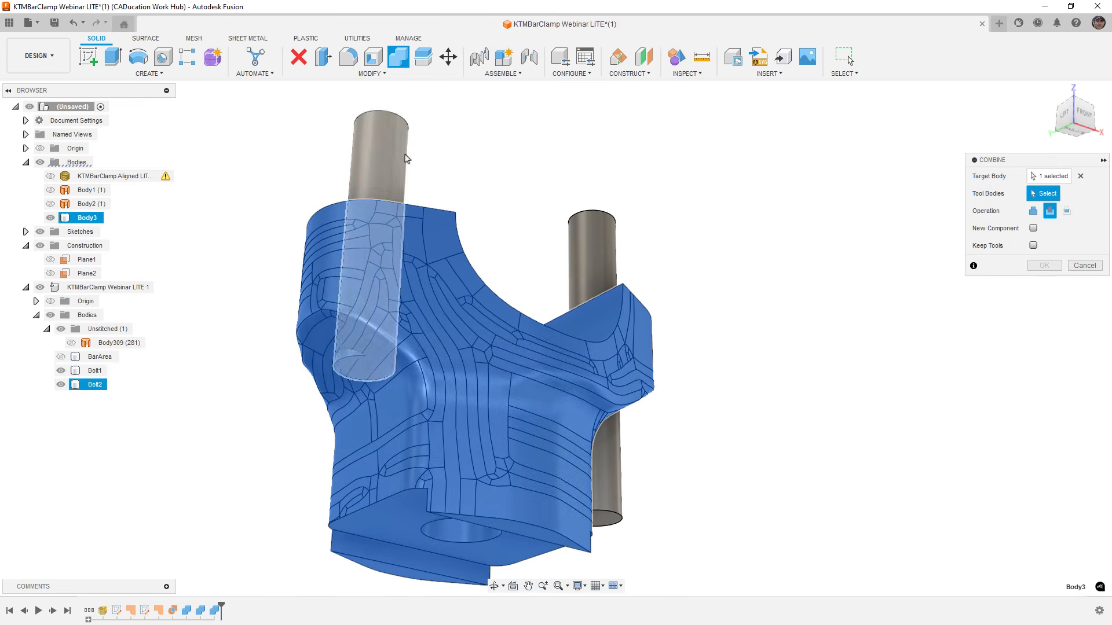
click(597, 264)
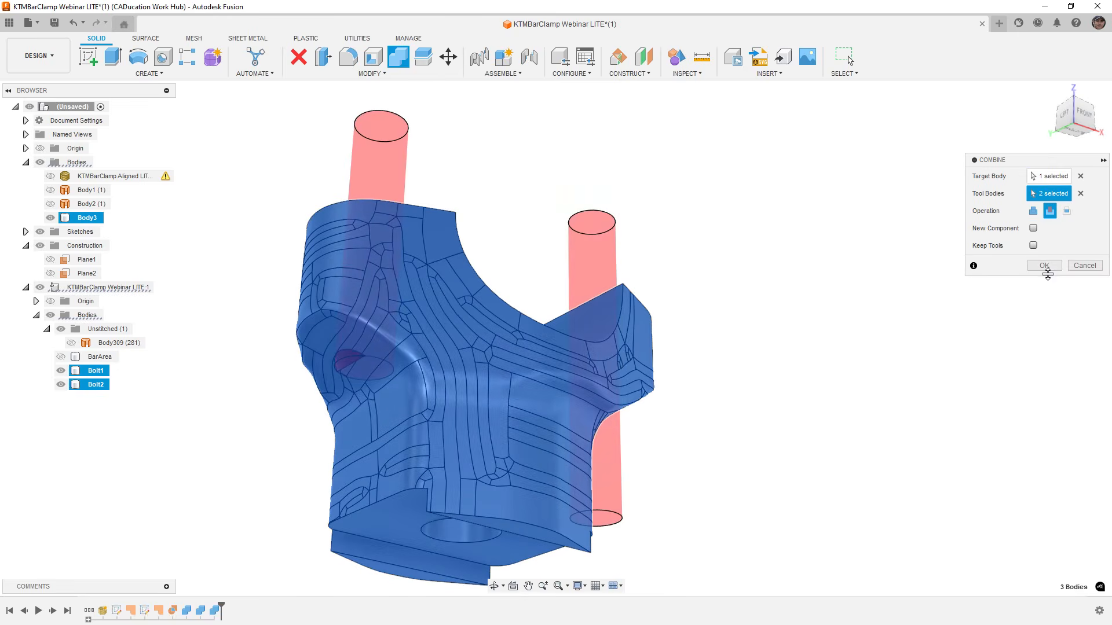
click(1045, 266)
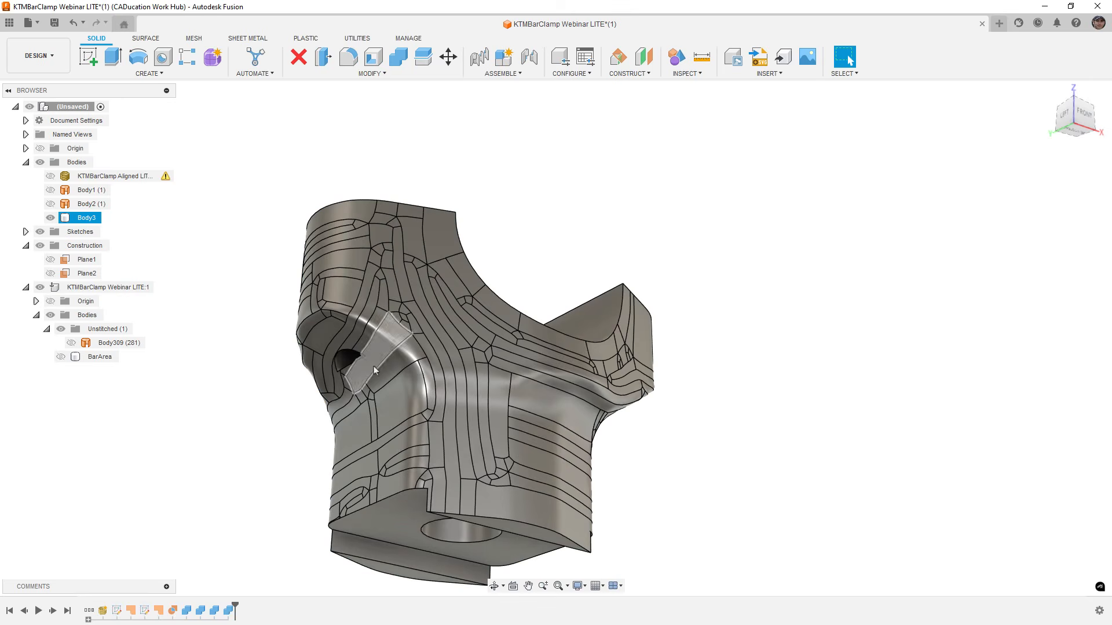
Fillet the edges around the bar saddle and the two top bolt faces of the clamp with a 1 mm radius.
shift+middle_drag(494, 365, 478, 379)
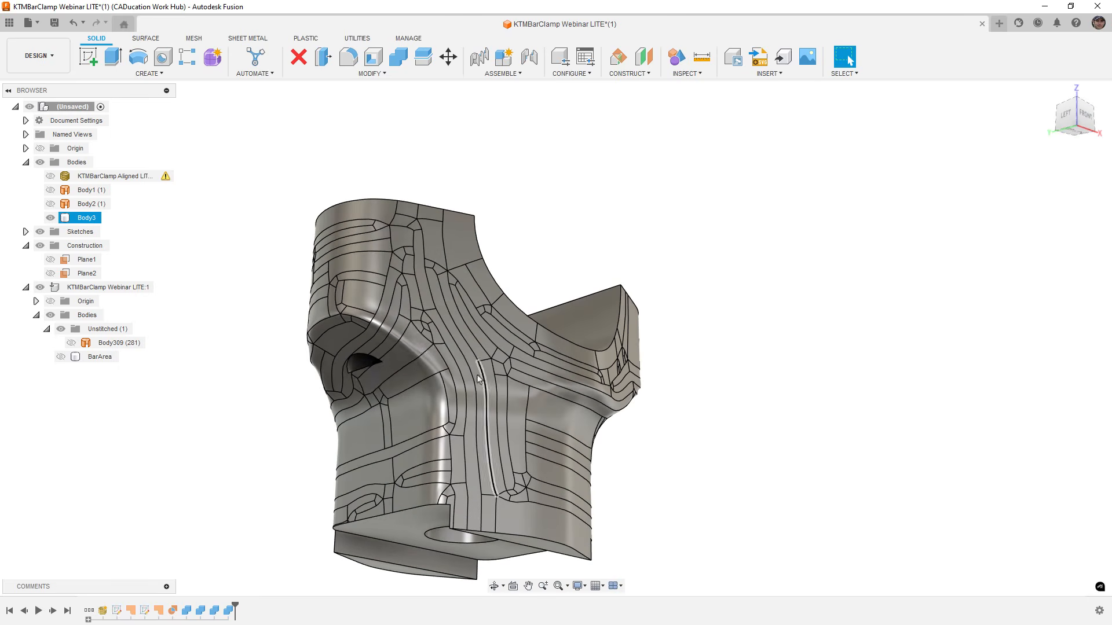
shift+middle_drag(378, 366, 447, 399)
click(348, 57)
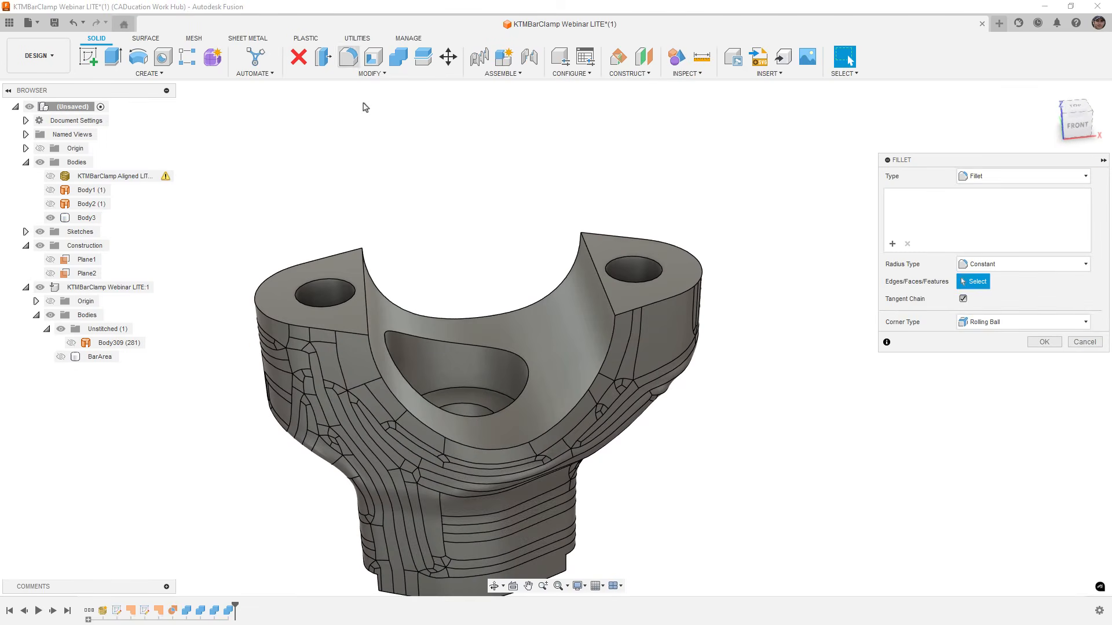
click(366, 264)
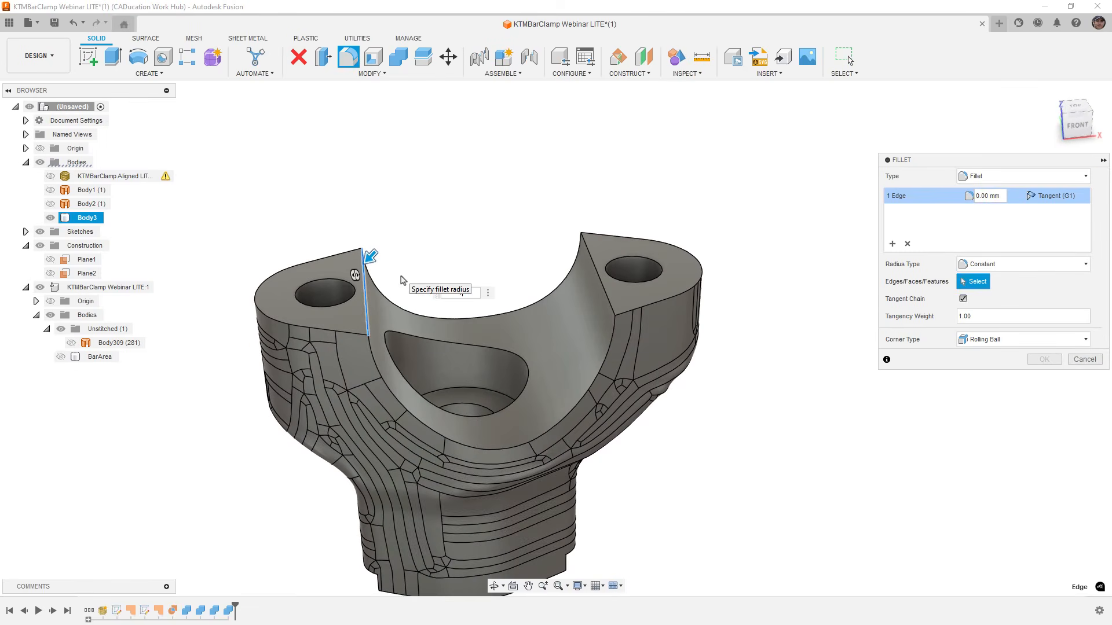
text(1)
click(592, 260)
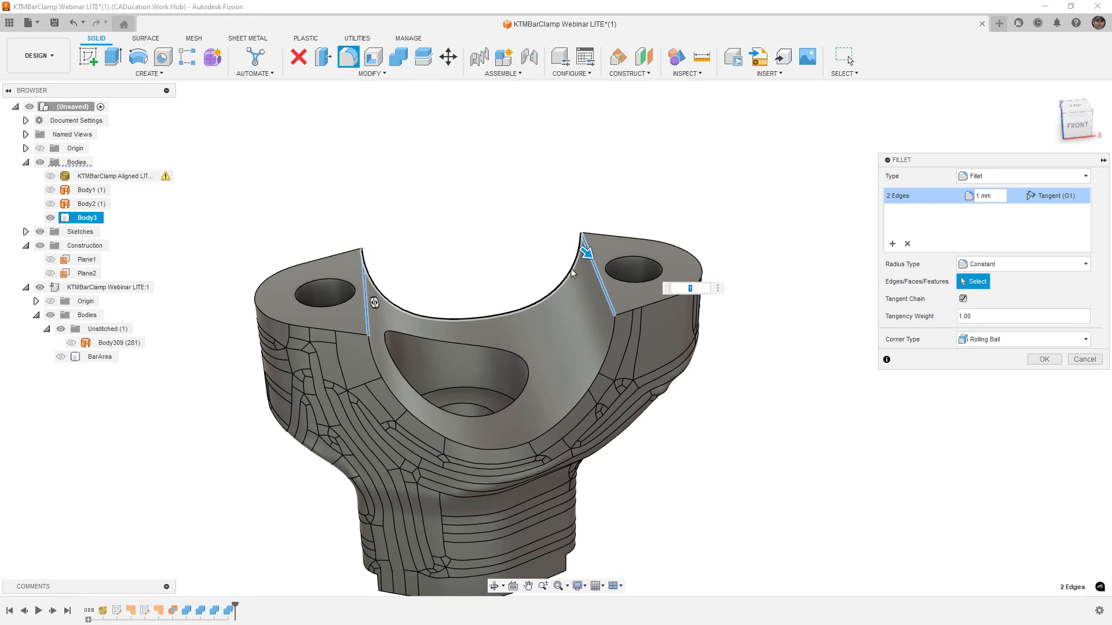
click(609, 351)
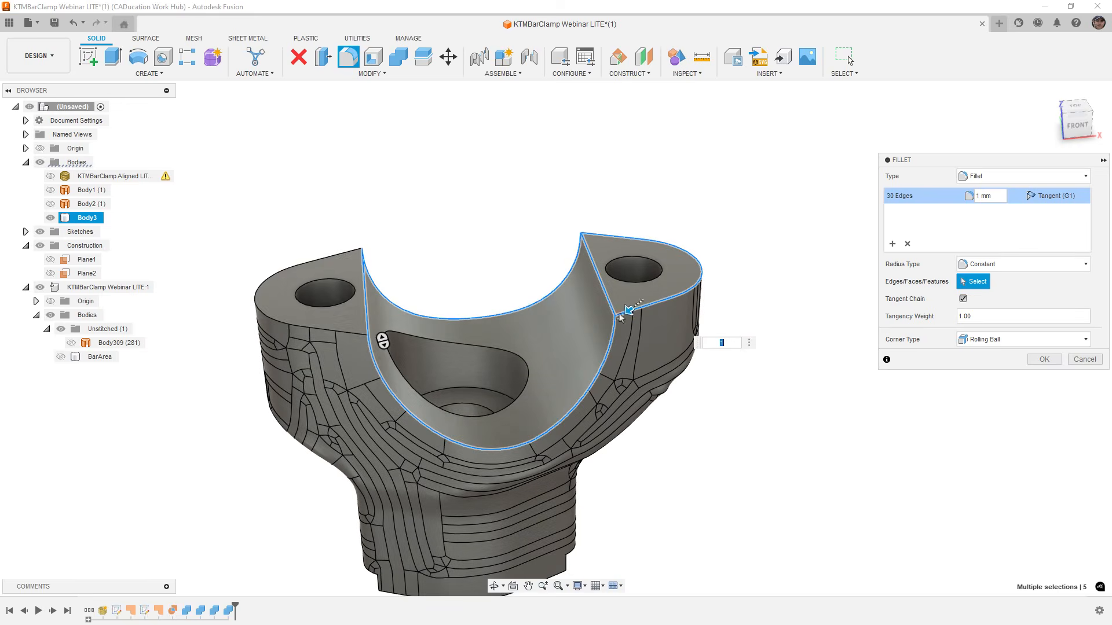
click(357, 333)
scroll(521, 235, down, 1)
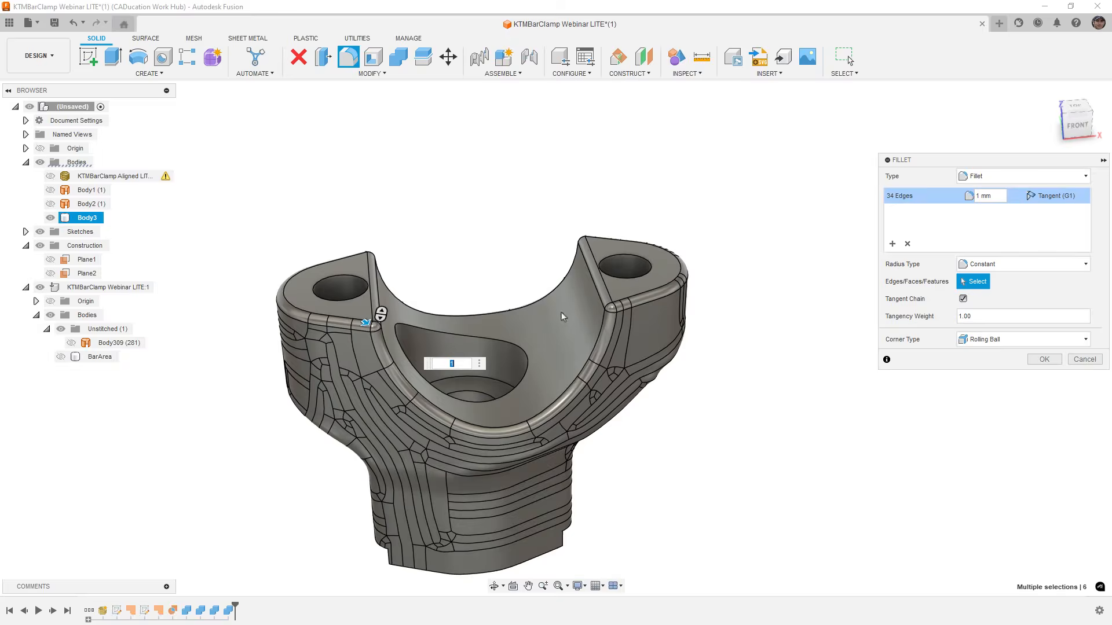
shift+middle_drag(591, 442, 663, 390)
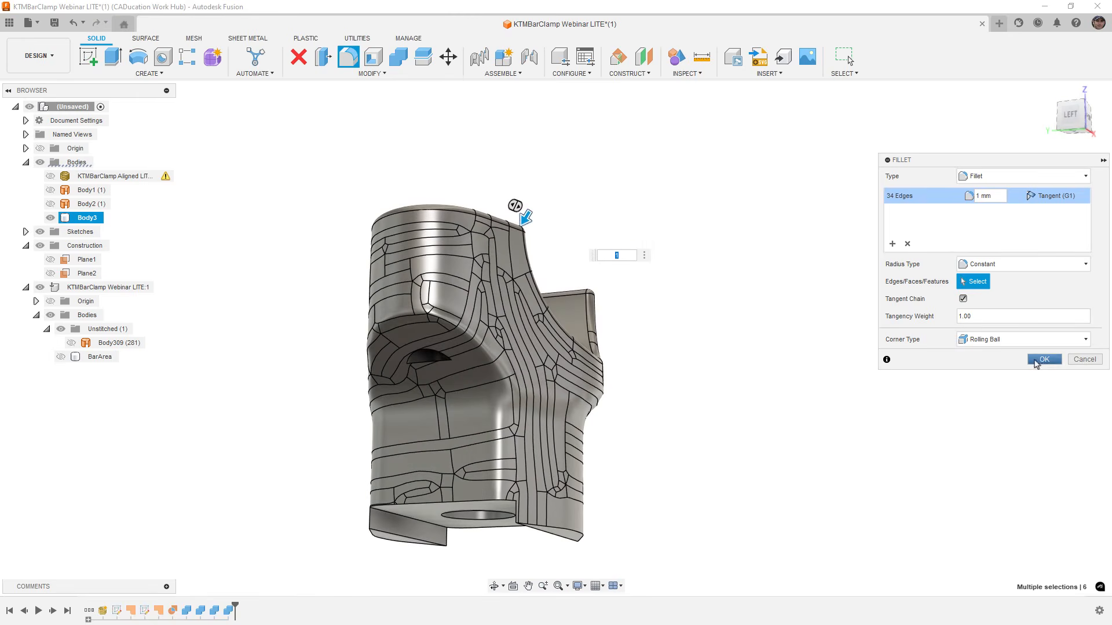
key(Return)
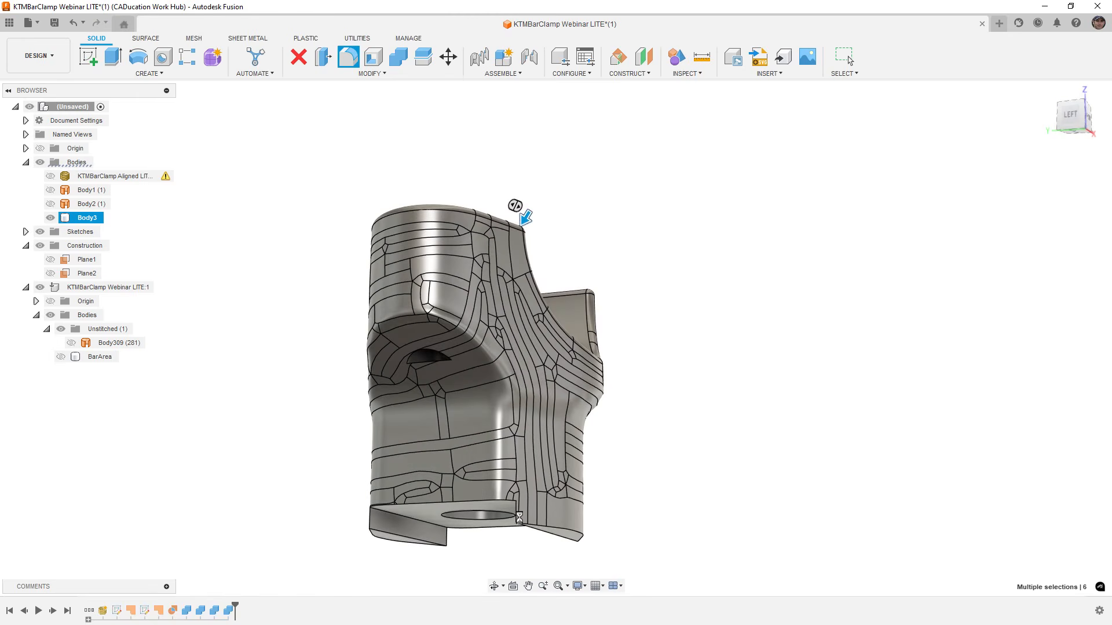
Fillet the four short vertical corner edges of the two feet on the clamp's underside with a 0.5 mm radius.
click(515, 512)
key(f)
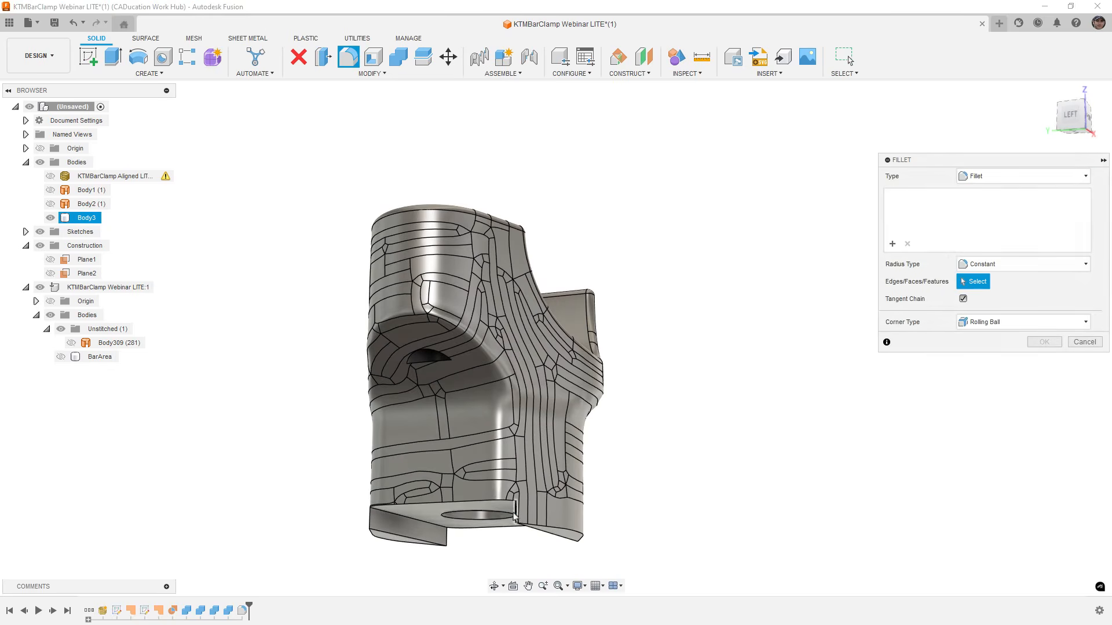
scroll(521, 515, up, 2)
key(BackSpace)
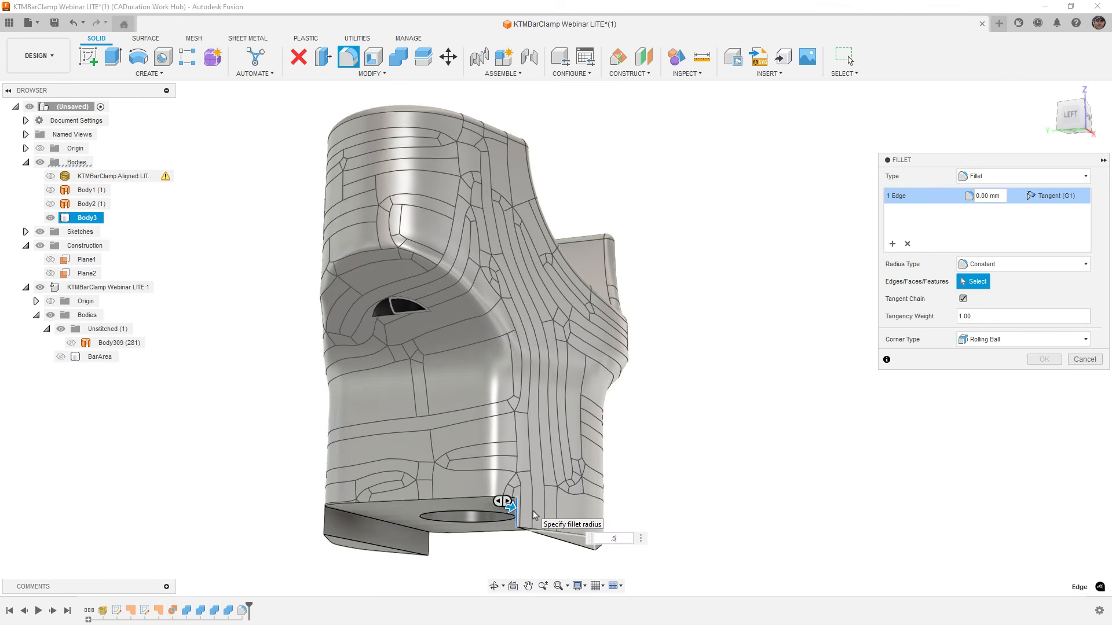
click(323, 521)
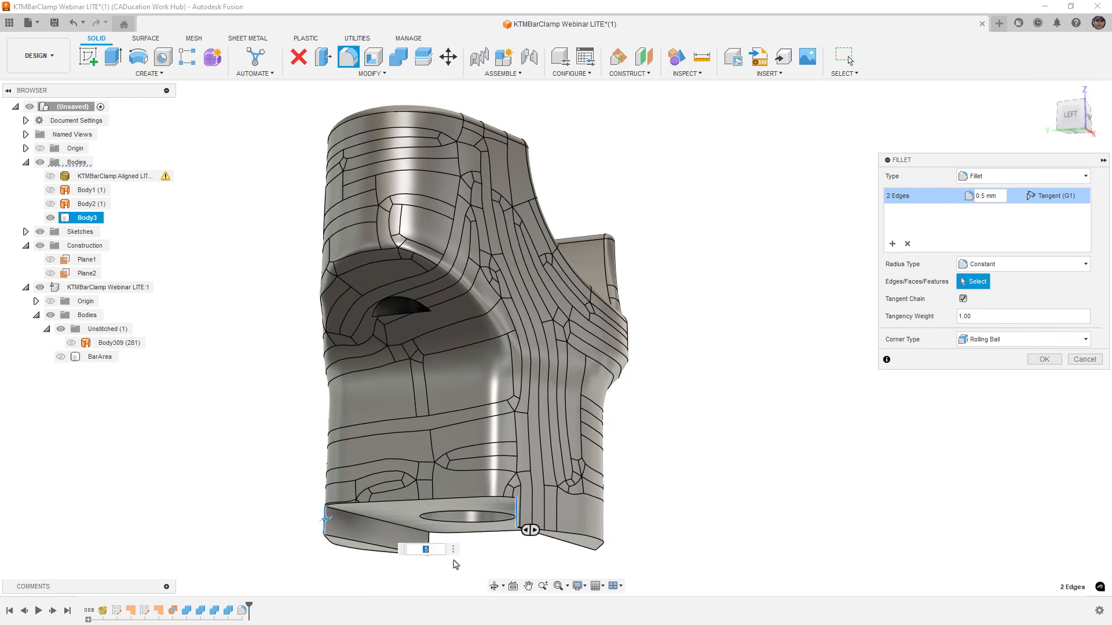
click(429, 542)
shift+middle_drag(625, 497, 467, 461)
click(378, 508)
click(1043, 360)
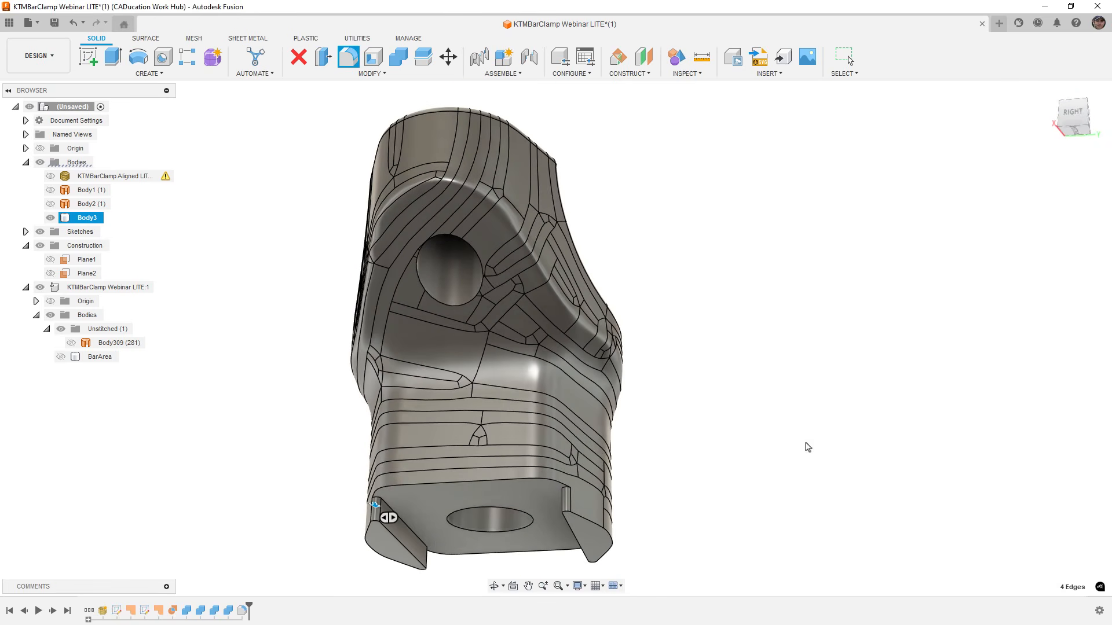
Fillet the bottom face outlines and the inner root edges of both feet together with a 0.25 mm radius.
shift+middle_drag(807, 446, 566, 507)
key(f)
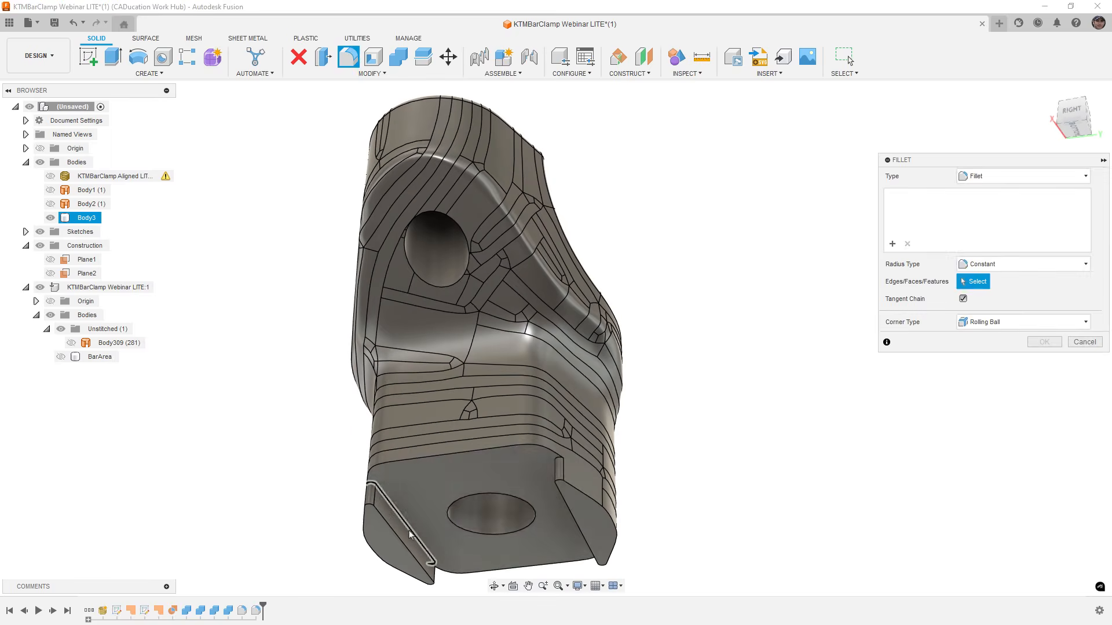
click(397, 539)
click(583, 500)
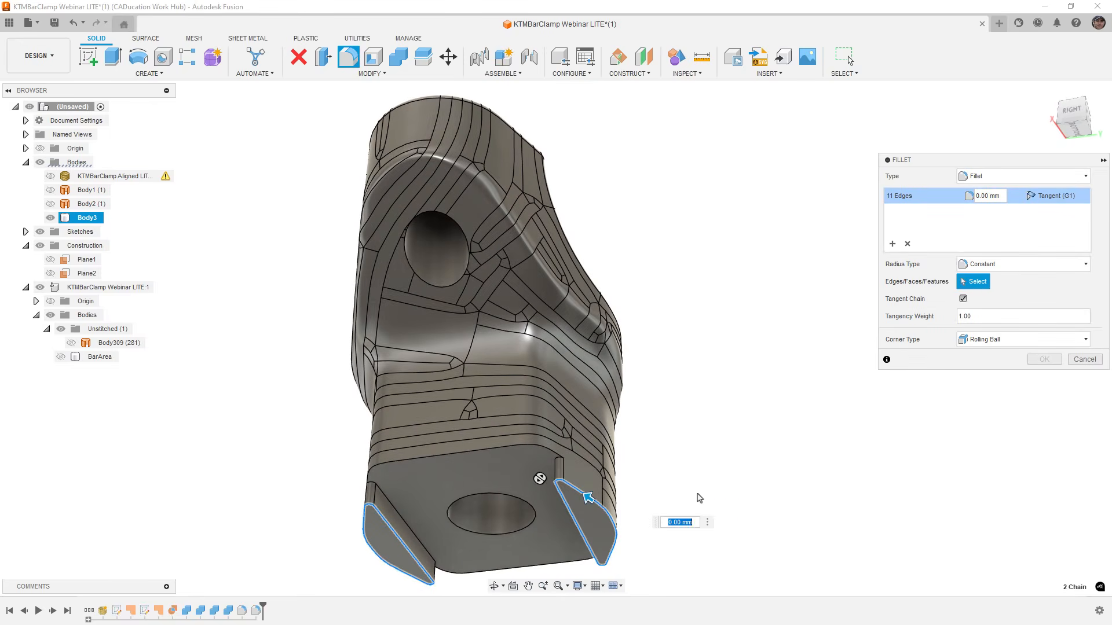
text(.5)
key(Return)
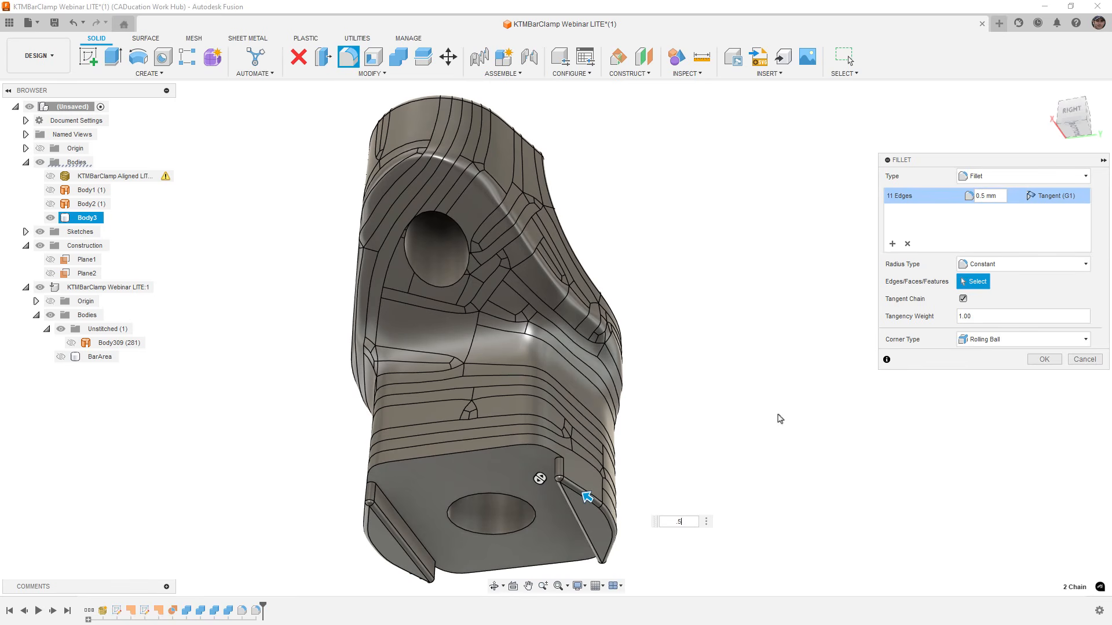
click(388, 499)
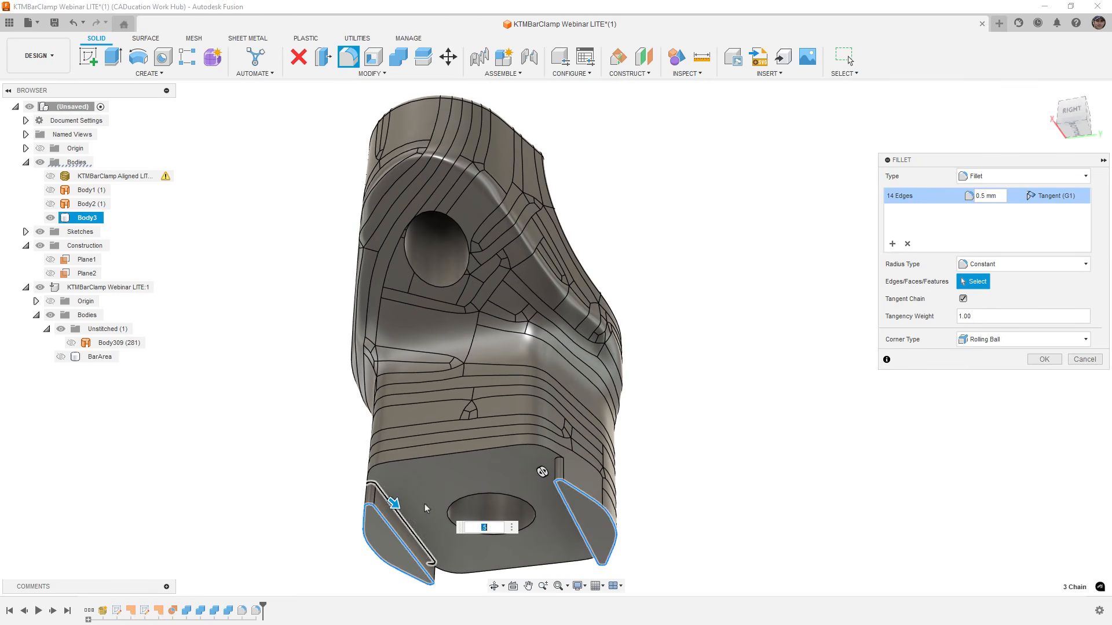
shift+middle_drag(423, 500, 581, 496)
click(579, 499)
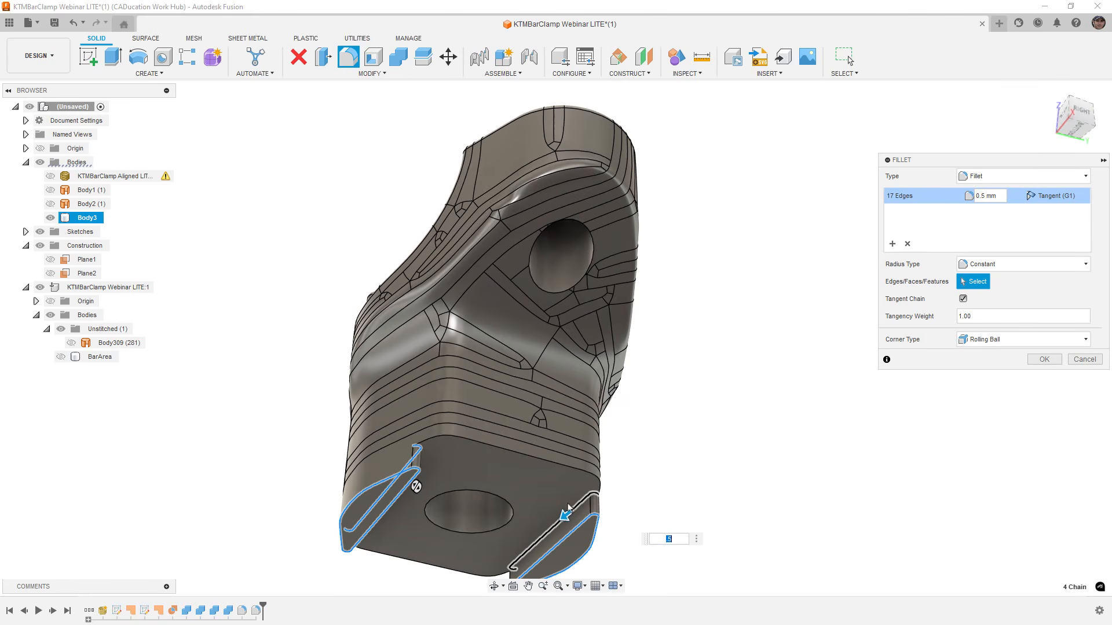
shift+middle_drag(565, 520, 571, 509)
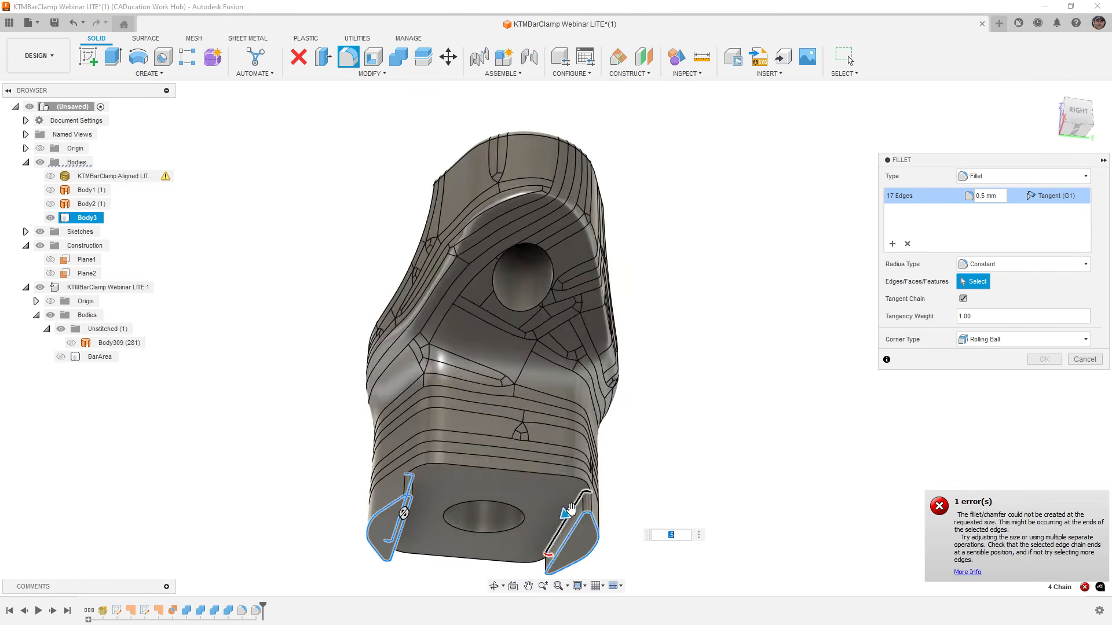
text(.25)
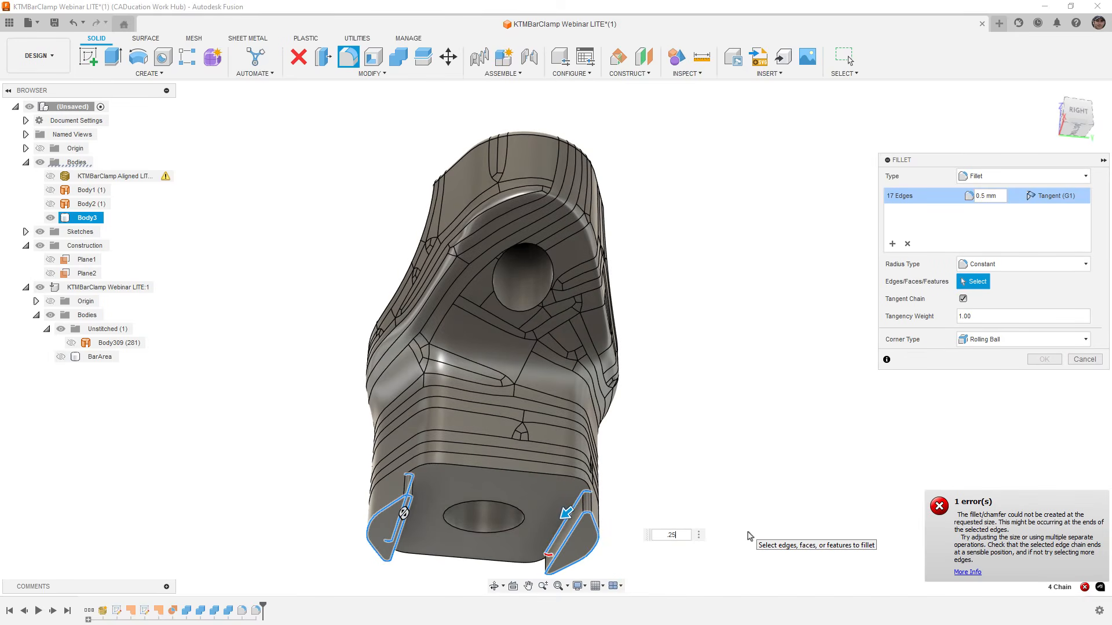
shift+middle_drag(635, 476, 621, 479)
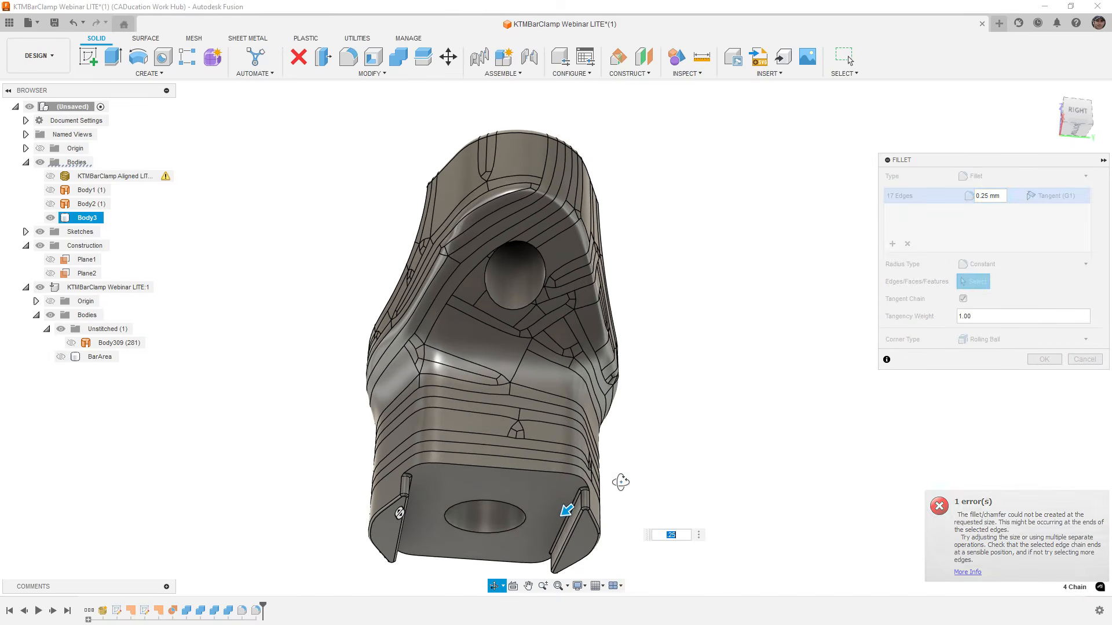
key(Return)
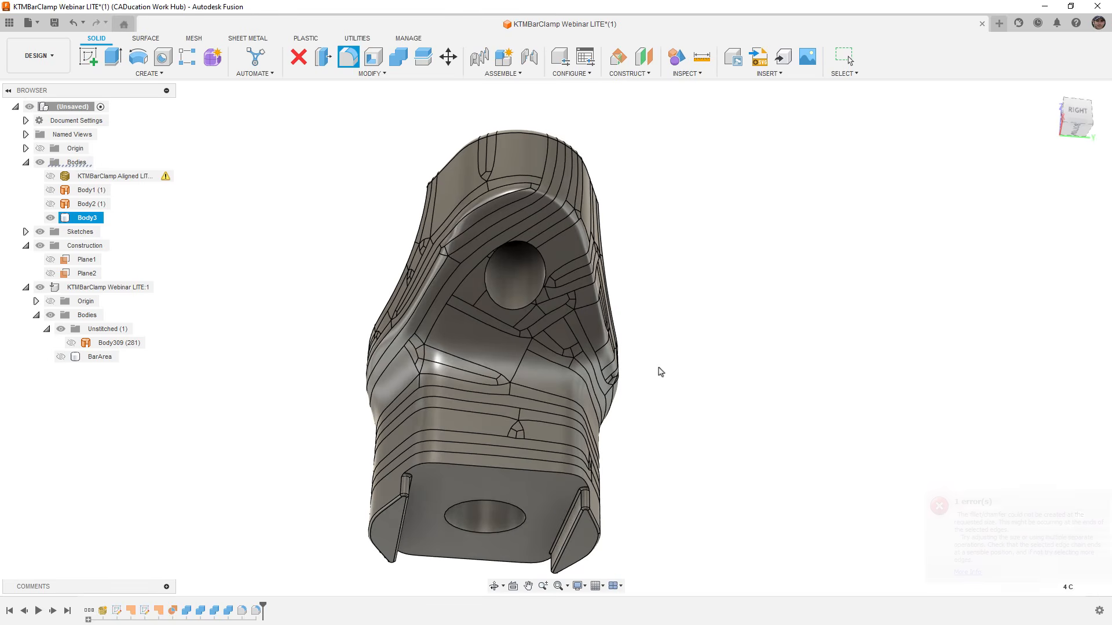
shift+middle_drag(658, 369, 782, 410)
middle_drag(687, 444, 738, 386)
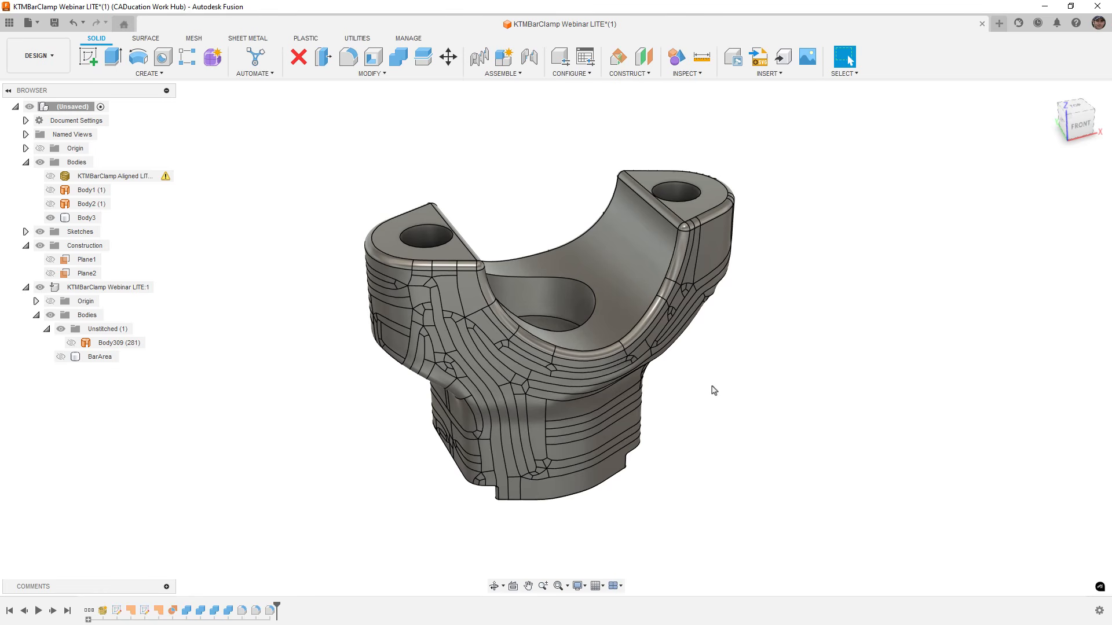
shift+middle_drag(714, 390, 617, 341)
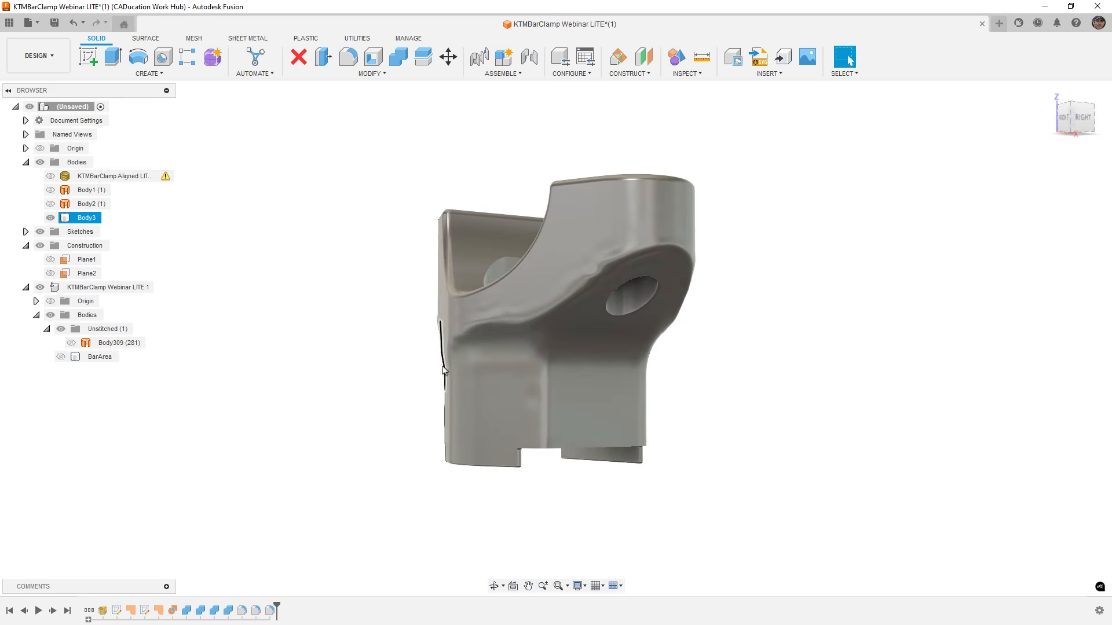
shift+middle_drag(479, 331, 565, 385)
Switch to QUICKSURFACE Pro, expand the Planes and Cylinders groups, and toggle the visibility of Symmetry Plane(1) on and off.
click(311, 437)
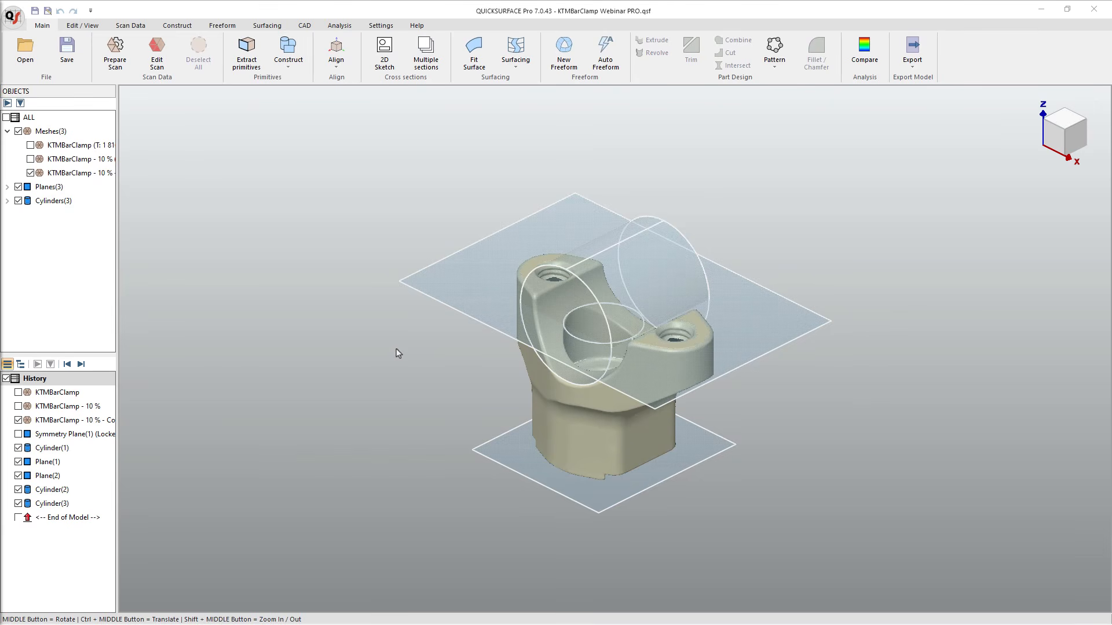
click(8, 187)
click(8, 242)
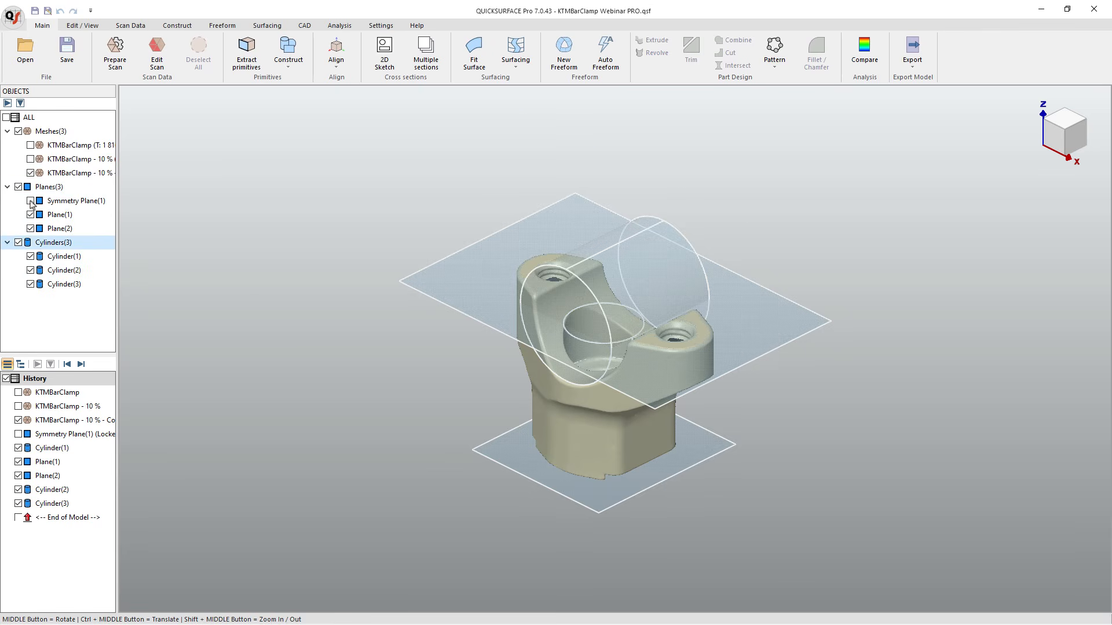
click(31, 201)
click(31, 202)
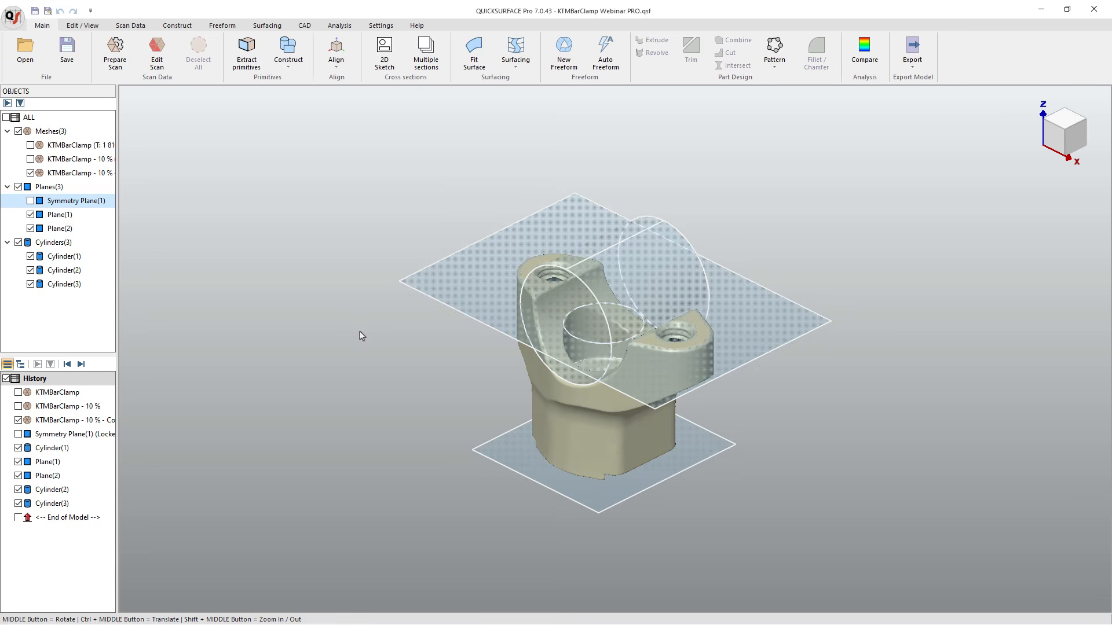
Highlight the KTMBarClamp - 10 % - Copy mesh and examine it in front view against the fitted planes and cylinders.
click(88, 174)
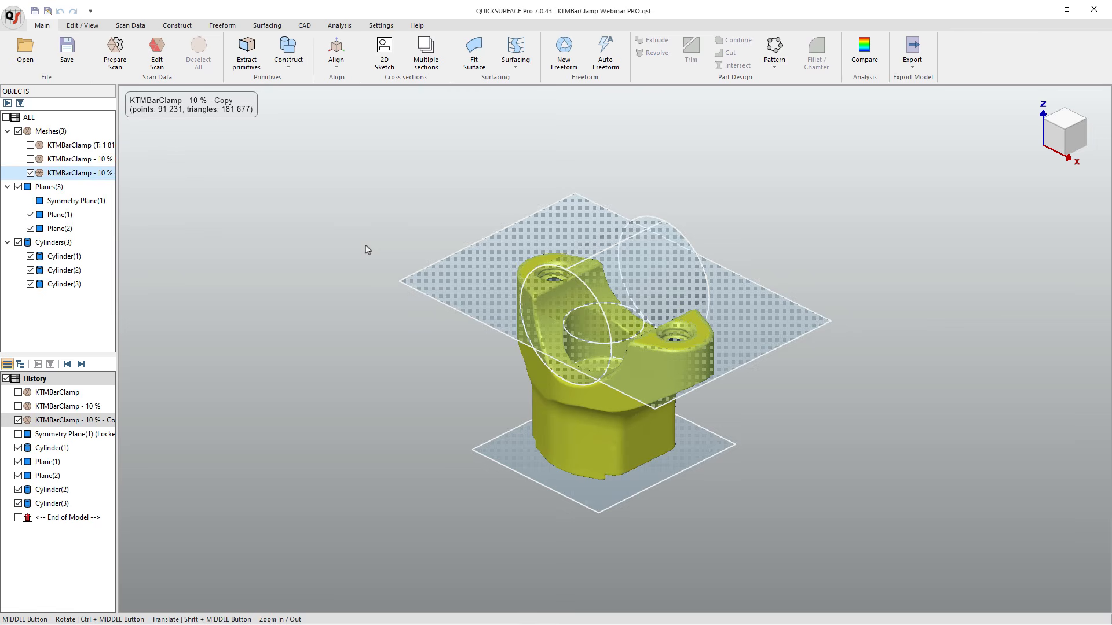
click(1063, 141)
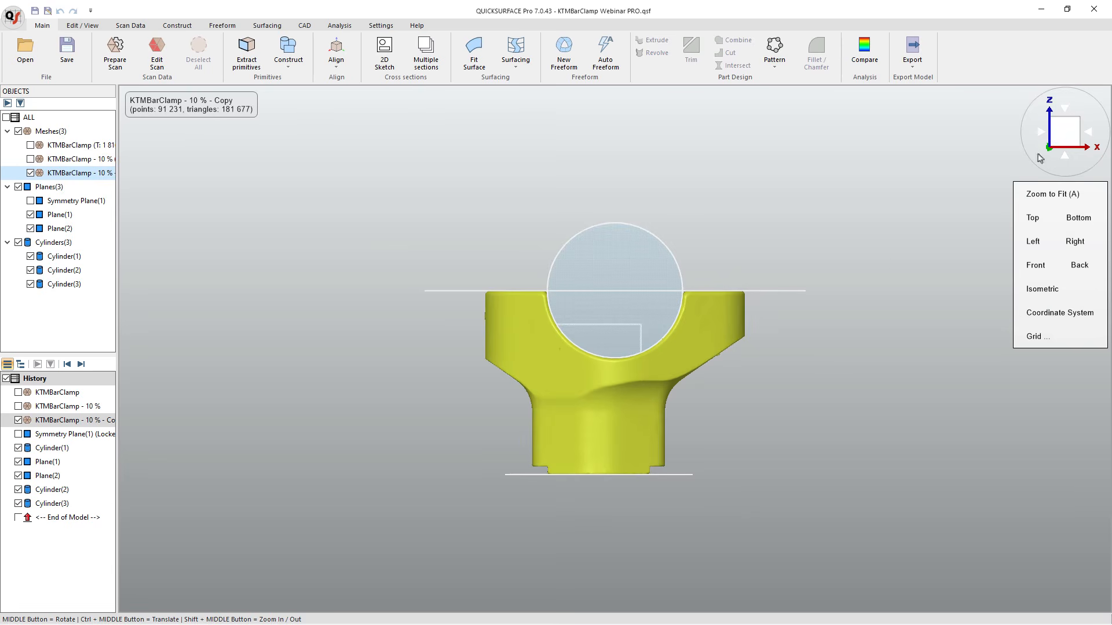
click(715, 400)
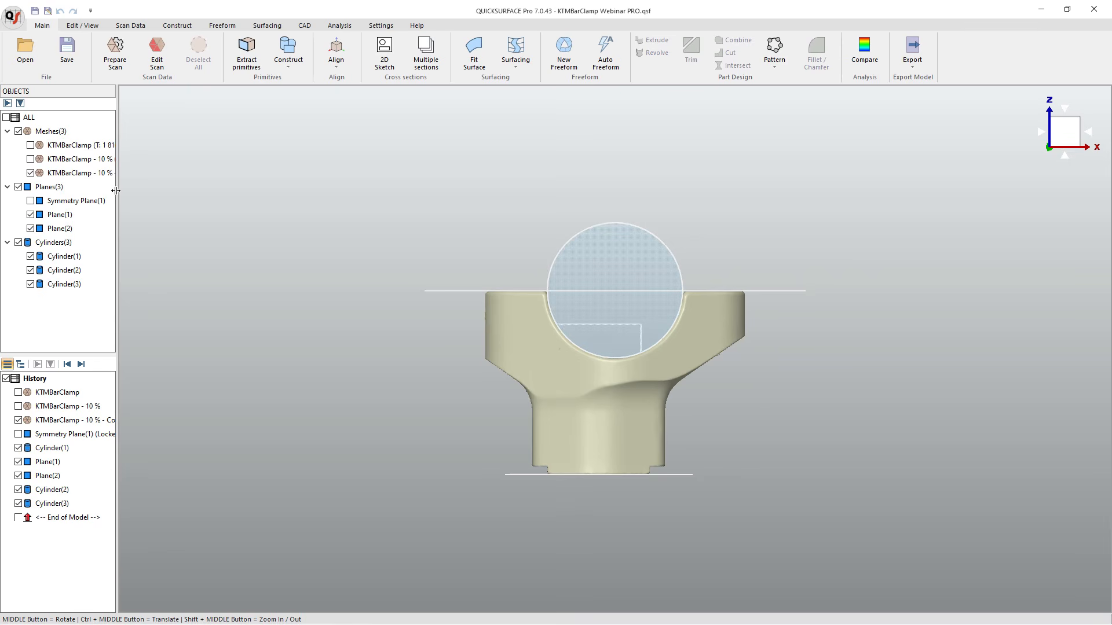
click(72, 174)
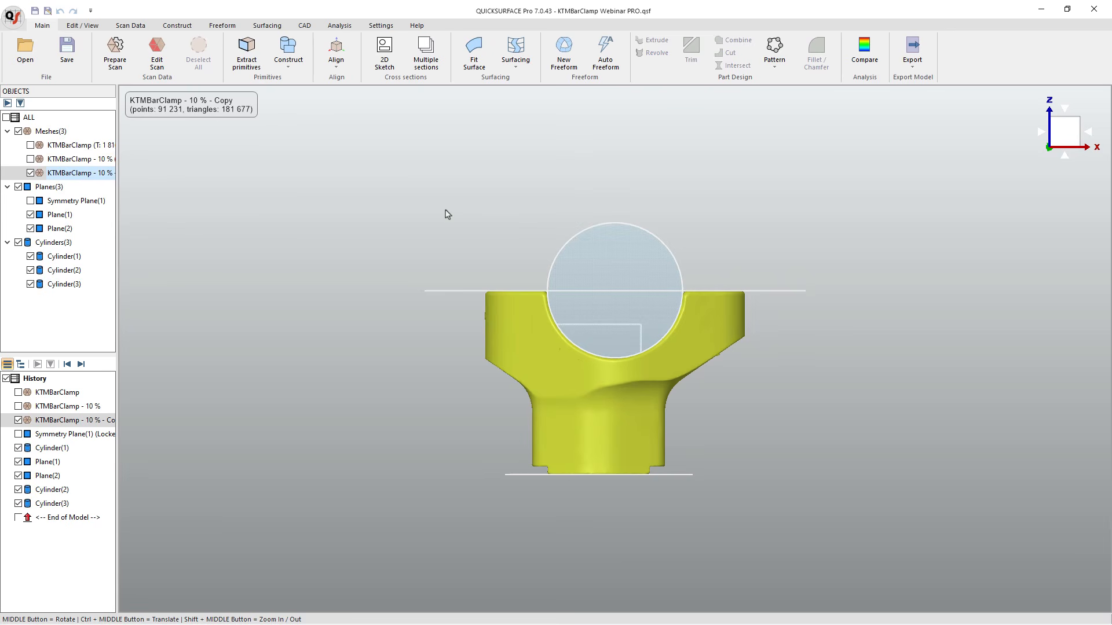
scroll(571, 328, up, 5)
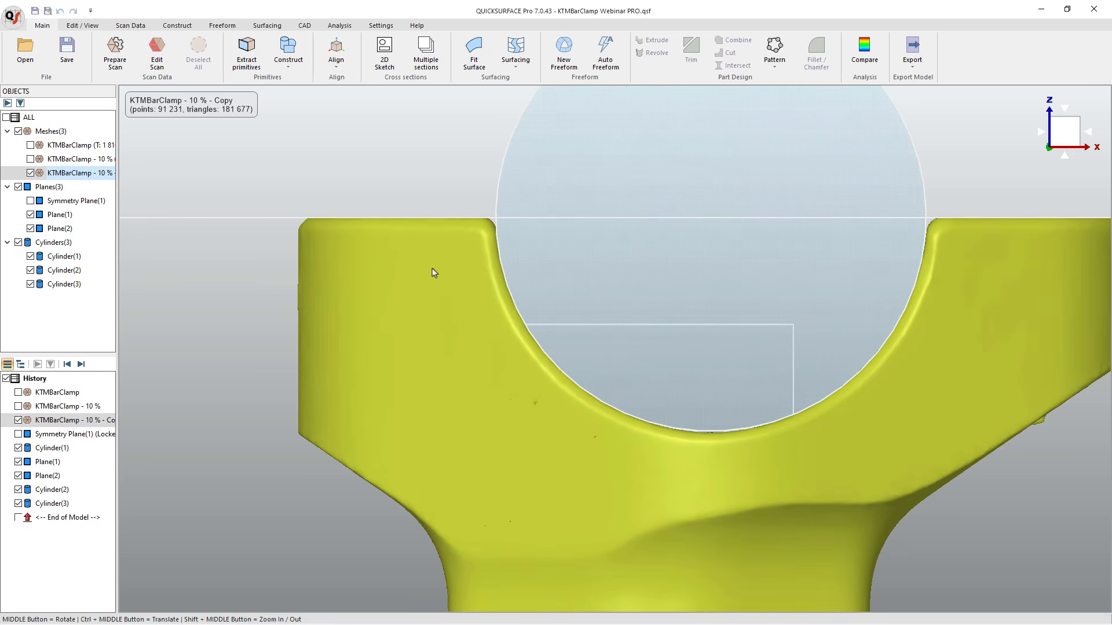
scroll(434, 272, down, 5)
Create a 2D sketch for an extruded surface from the mesh cross-section on the OXZ plane at 0 mm offset.
click(384, 58)
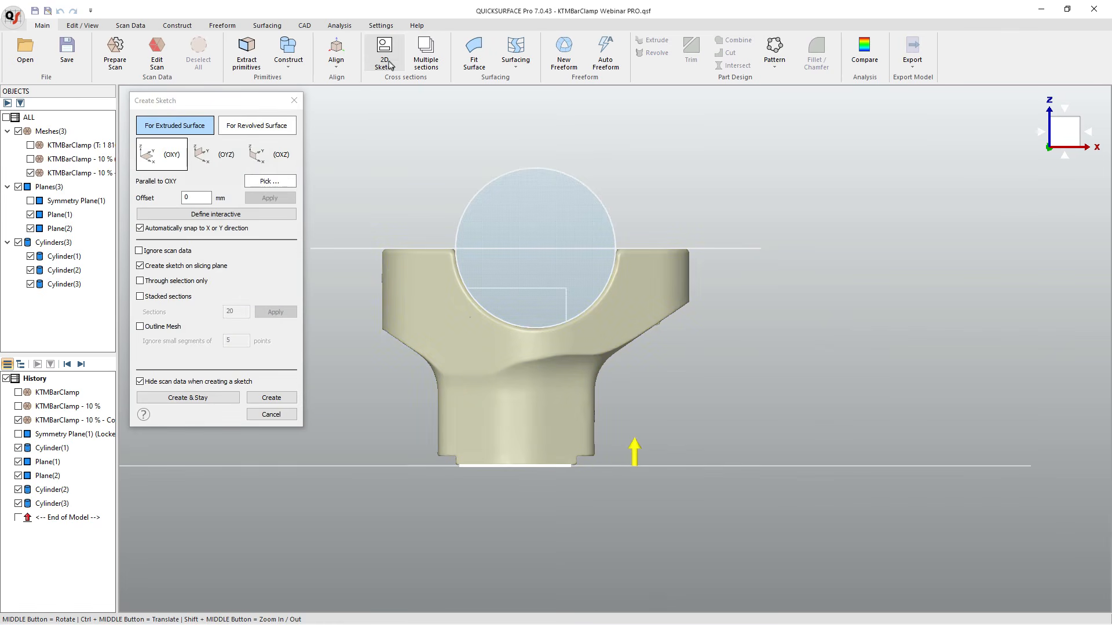
click(222, 159)
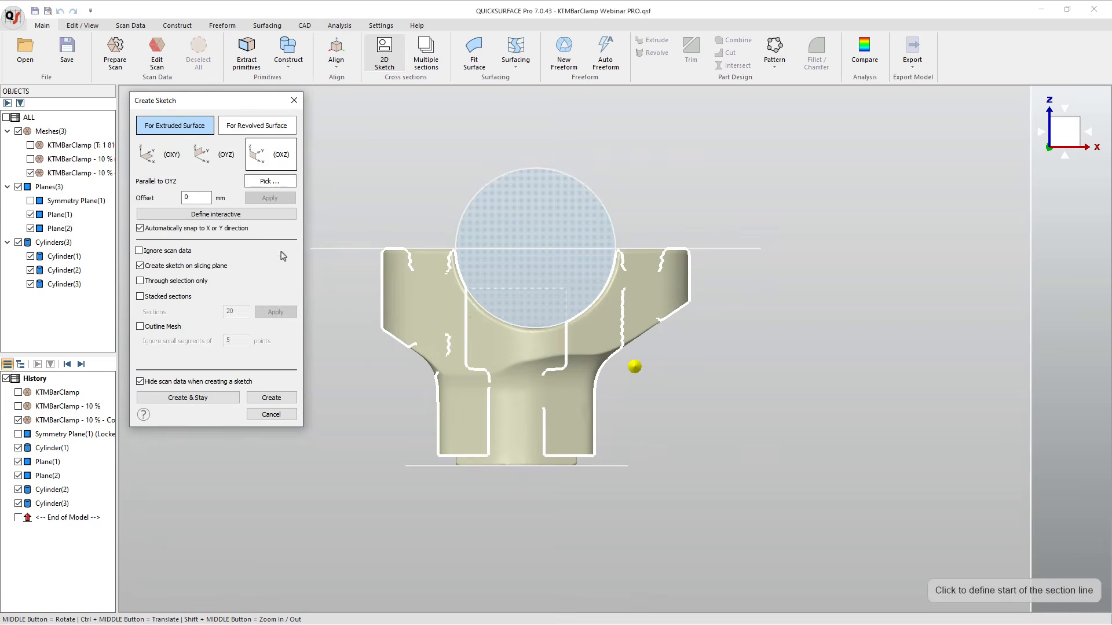
click(283, 397)
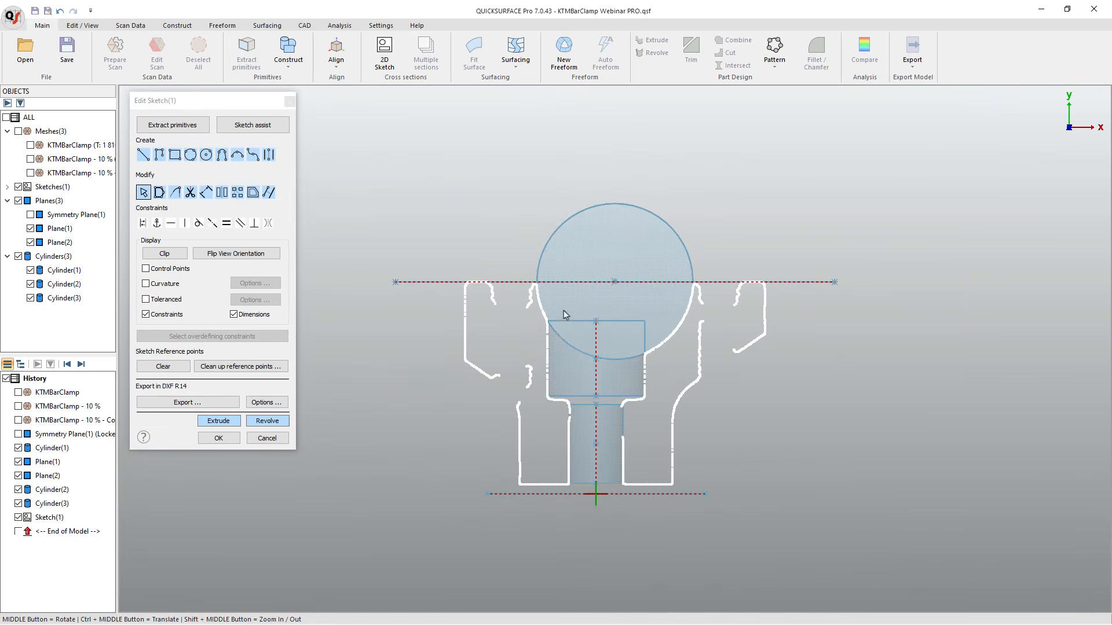
Start extracting primitives and fit a horizontal line through the section points along the left arm's top.
scroll(481, 297, up, 5)
click(191, 128)
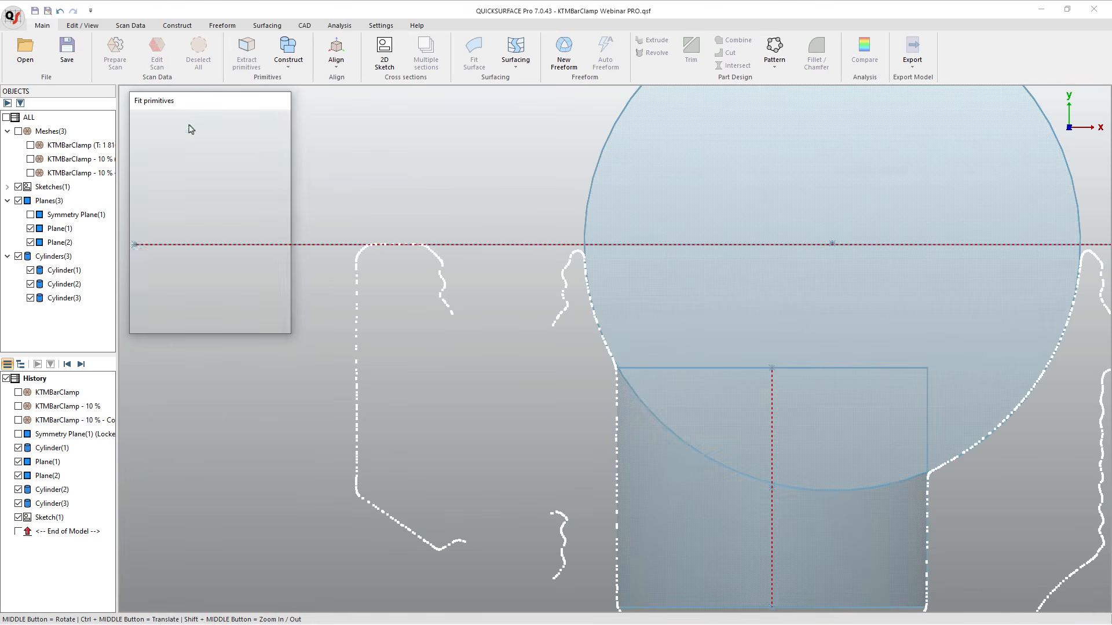
scroll(382, 238, up, 2)
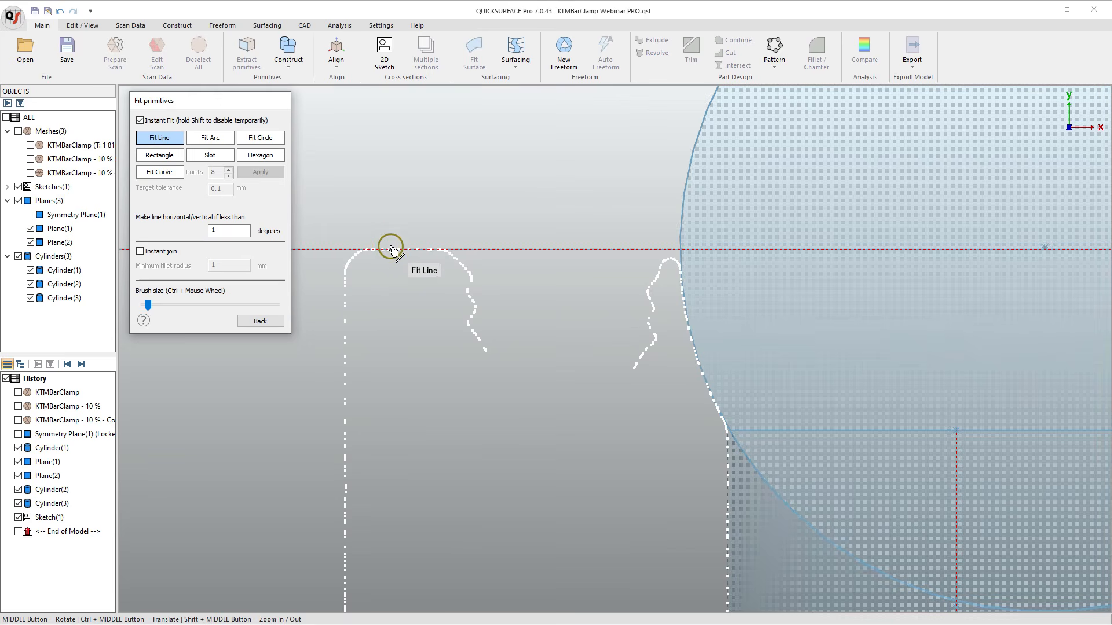
drag(393, 249, 430, 253)
scroll(365, 260, down, 6)
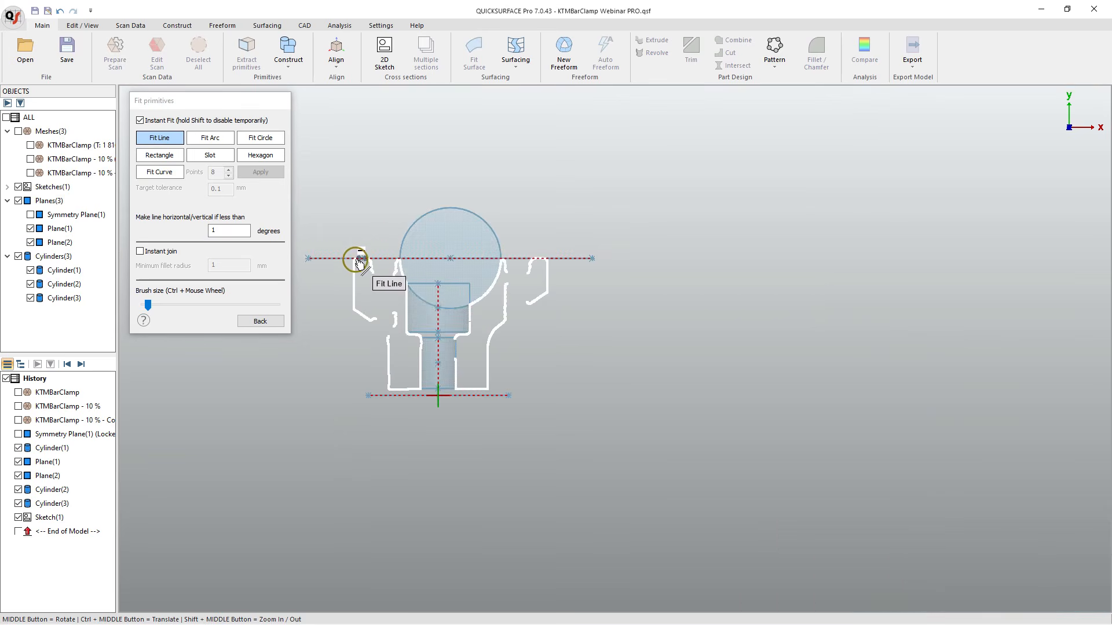
Fit a circle through the section points on both sides of the clamp's bar seat and finish extracting primitives.
scroll(416, 293, up, 3)
click(259, 139)
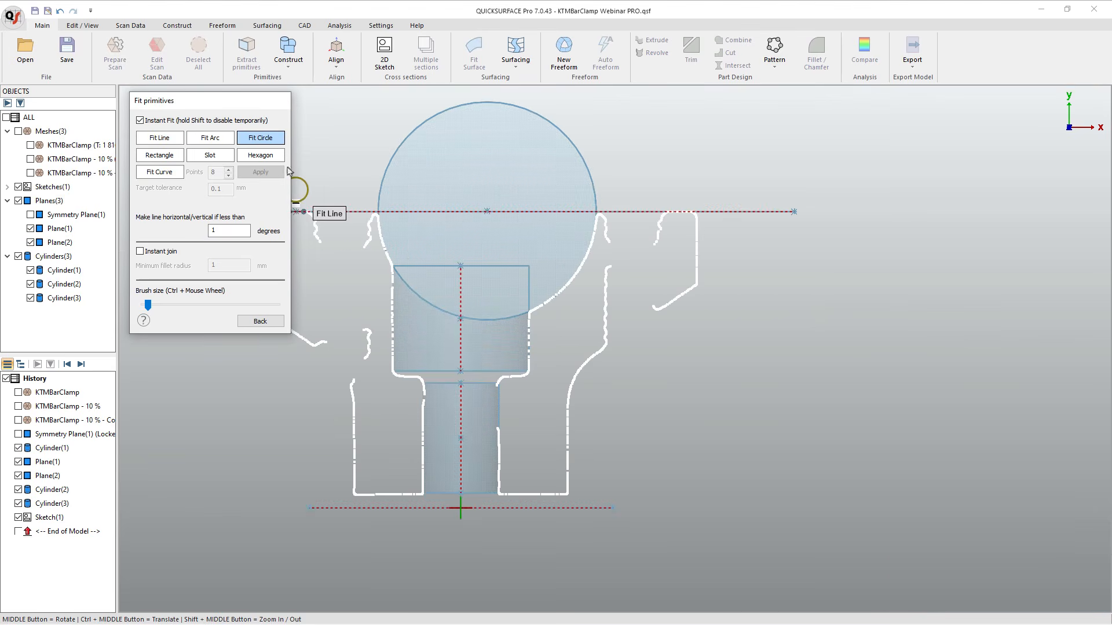
scroll(391, 256, up, 2)
drag(380, 213, 389, 252)
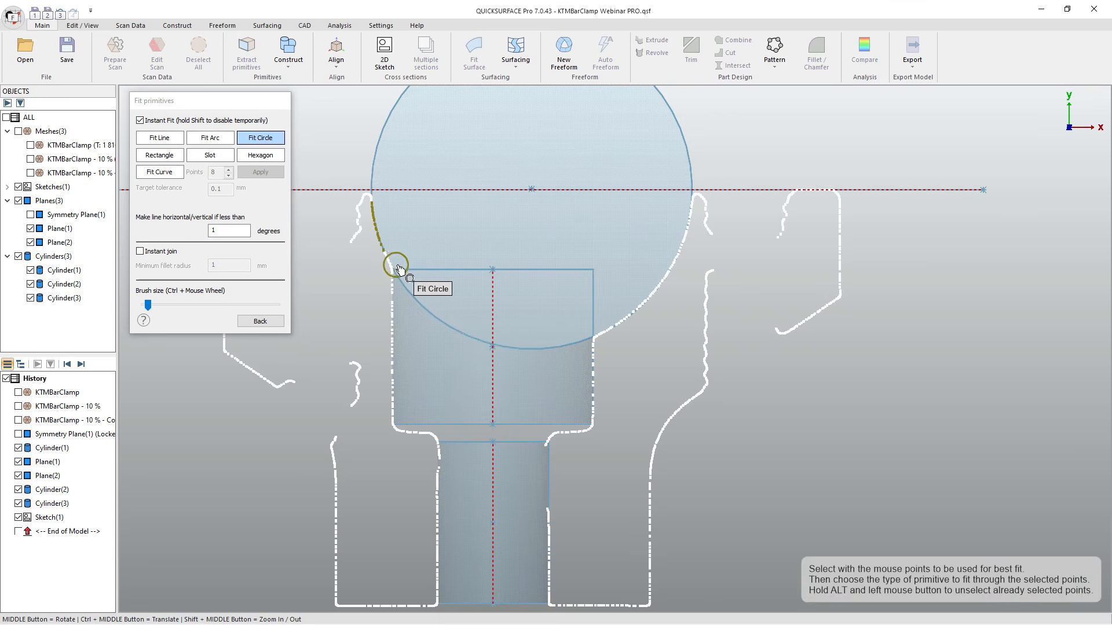
mouse_move(612, 330)
mouse_down()
mouse_move(661, 288)
mouse_move(683, 215)
mouse_up()
scroll(495, 288, down, 3)
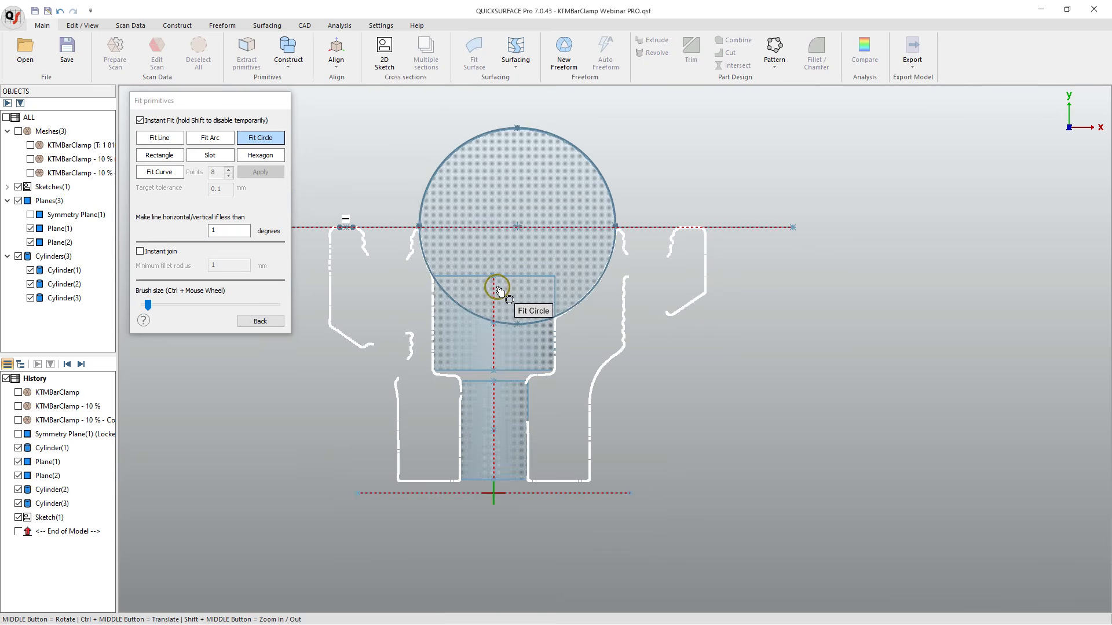
click(264, 322)
click(268, 322)
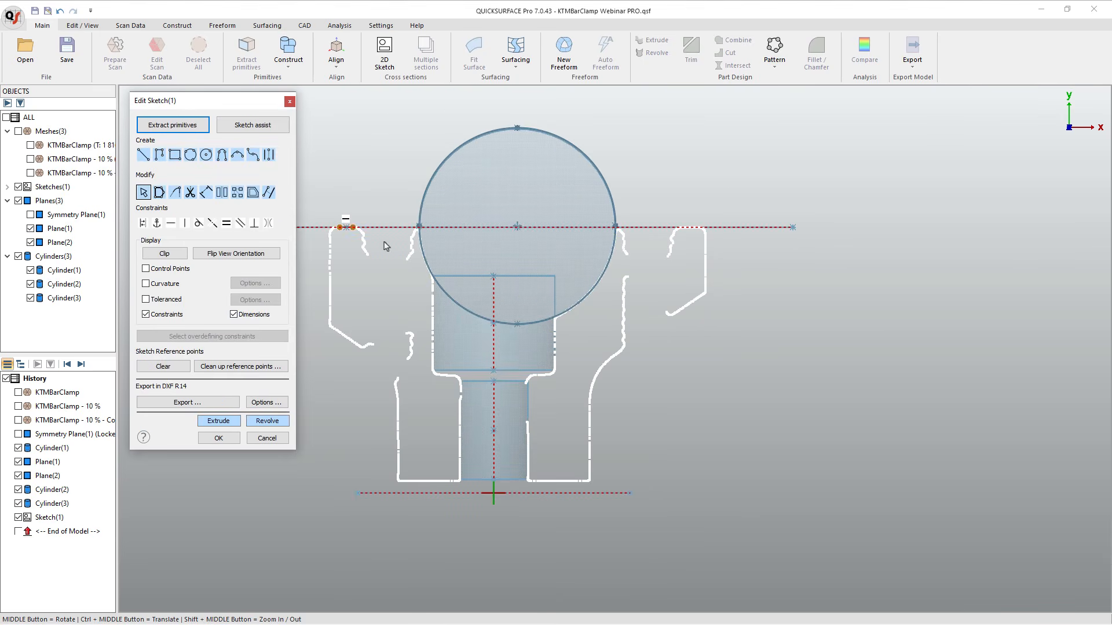
Stretch the fitted line past both arms, and trim the circle's upper half and the line segment inside it.
drag(354, 231, 723, 232)
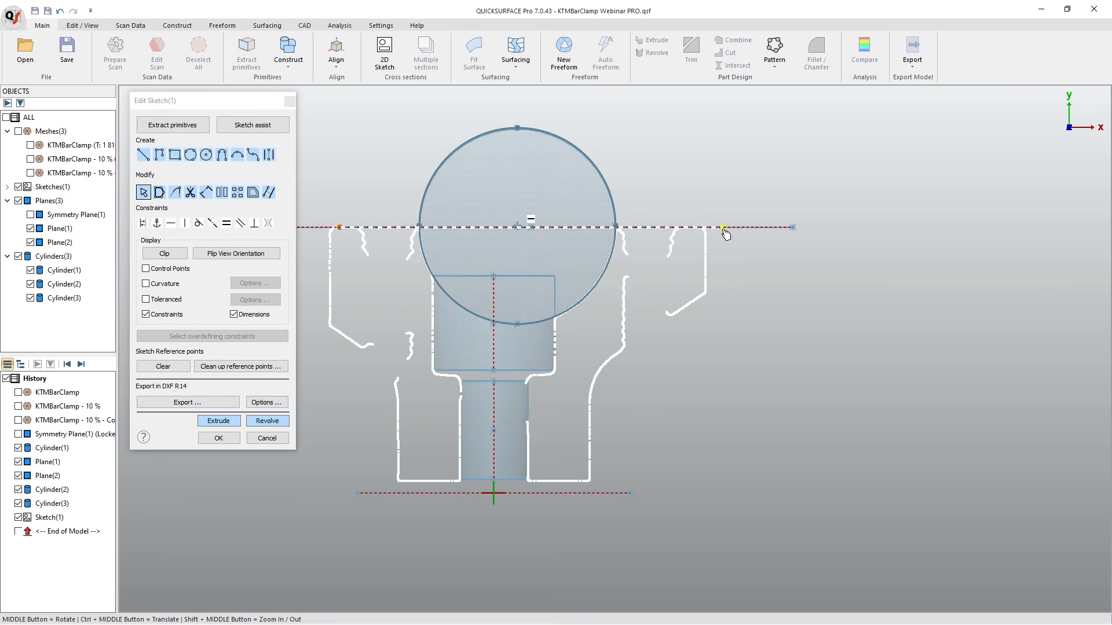
drag(339, 232, 315, 229)
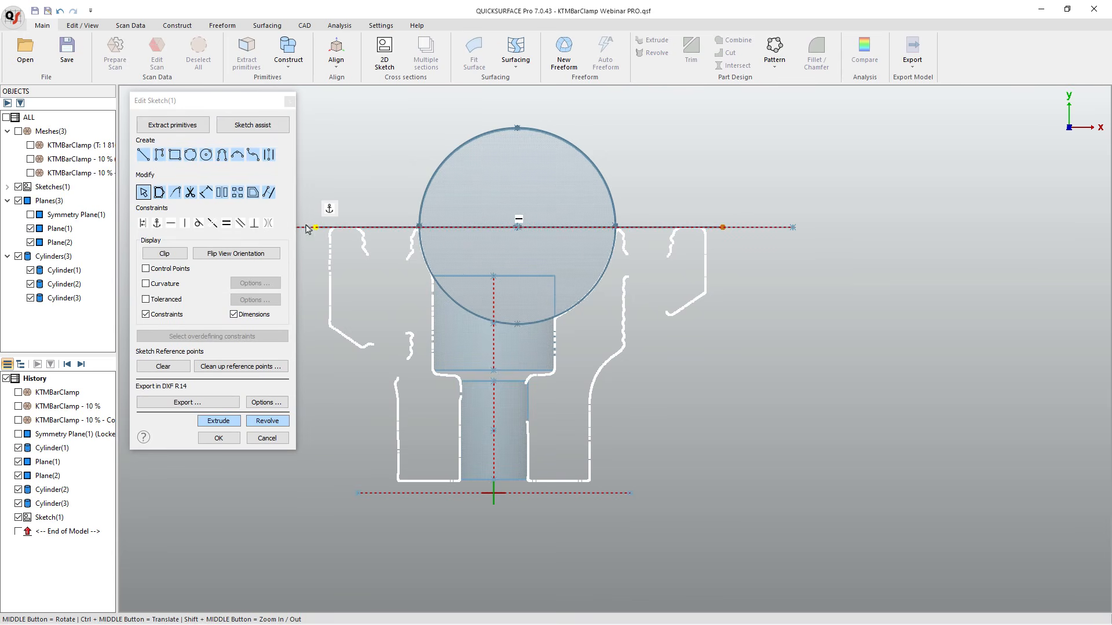
click(191, 194)
drag(380, 196, 489, 246)
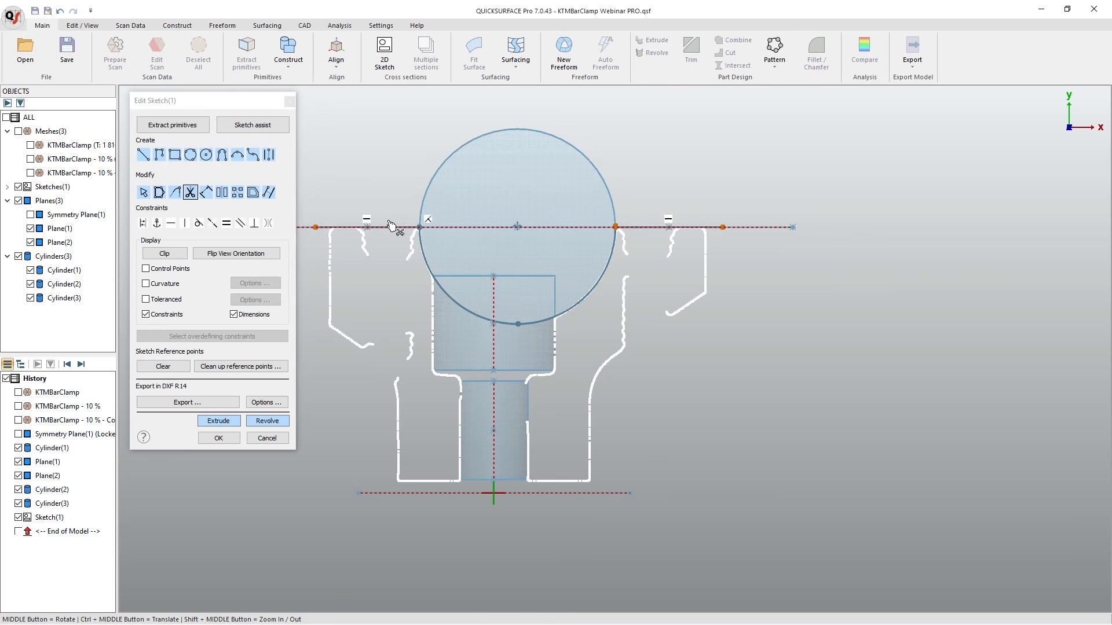
Hide the Cylinders and Planes groups and clean up the remaining trim at the arc's right end.
click(18, 257)
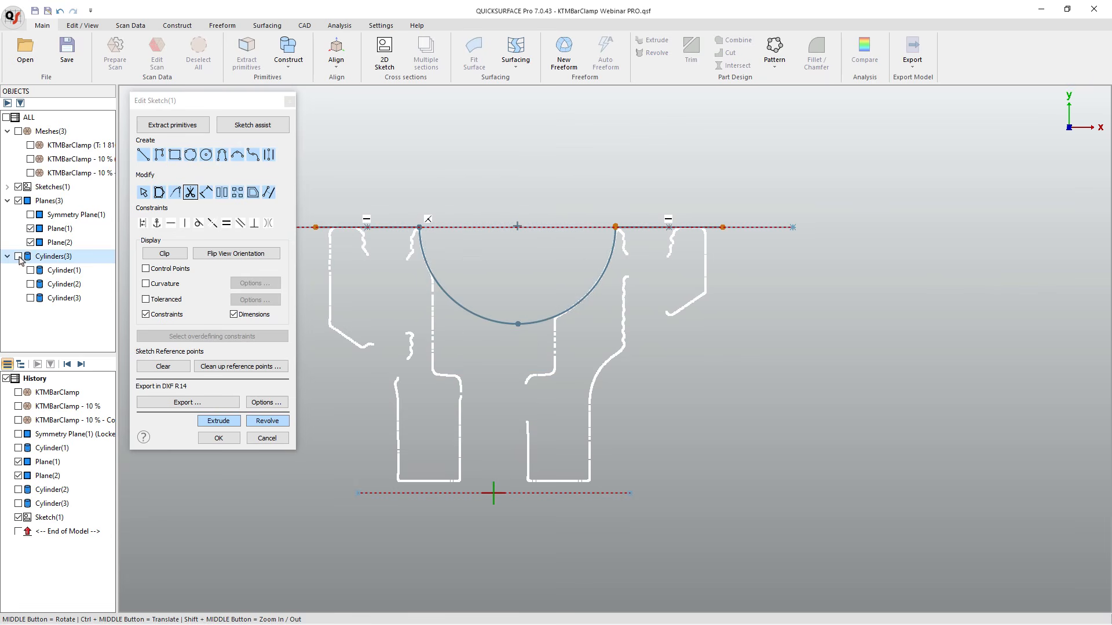
scroll(631, 236, up, 8)
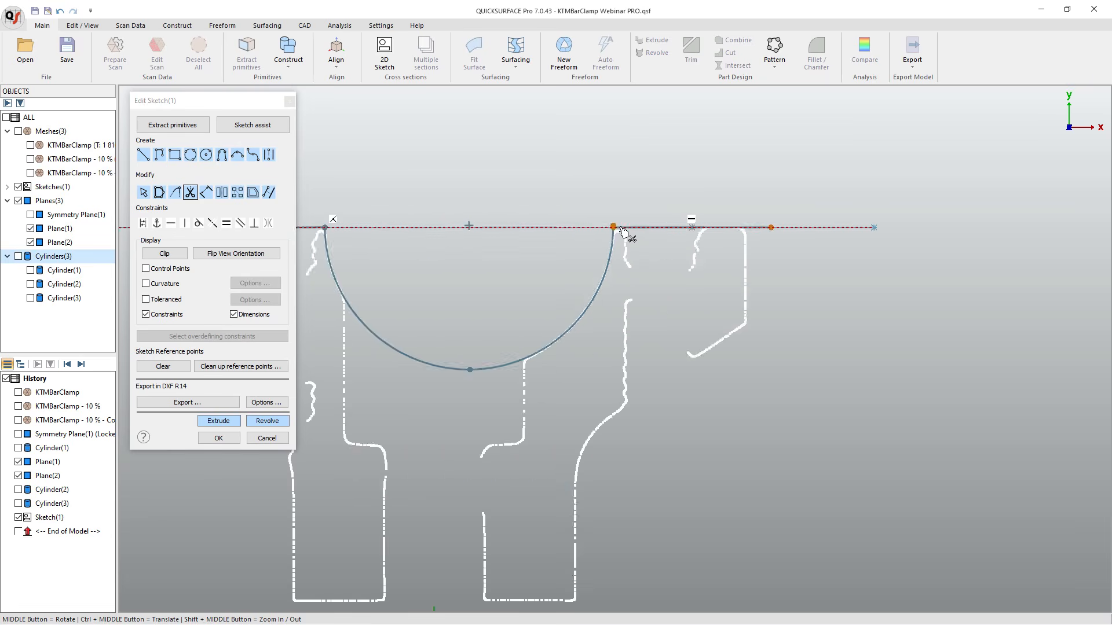
scroll(600, 235, down, 8)
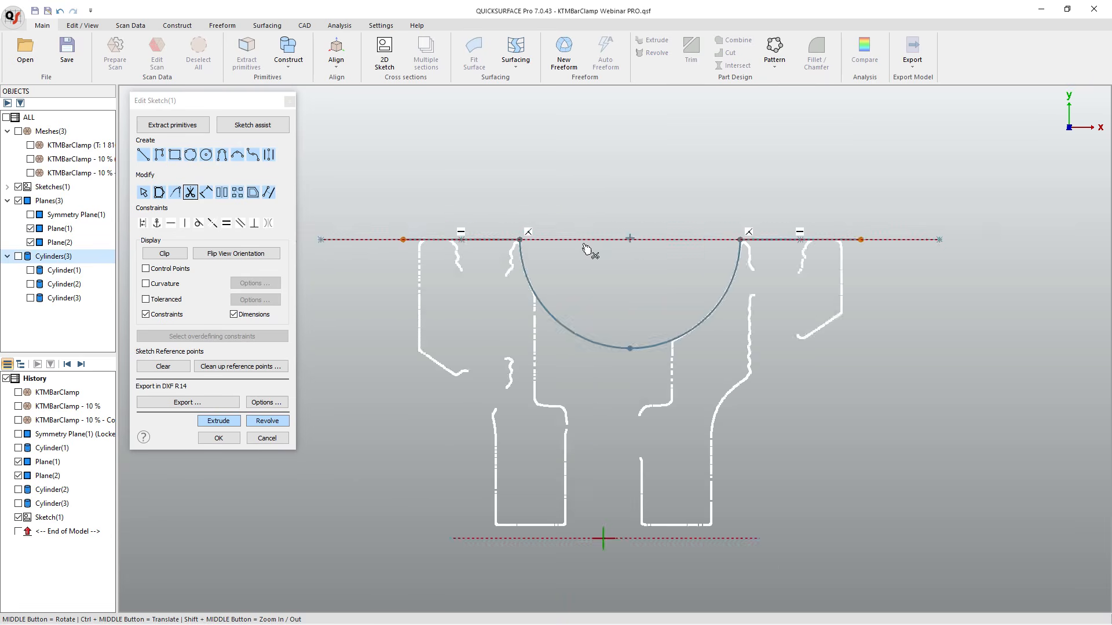
scroll(491, 242, up, 1)
scroll(666, 258, up, 3)
scroll(680, 258, down, 4)
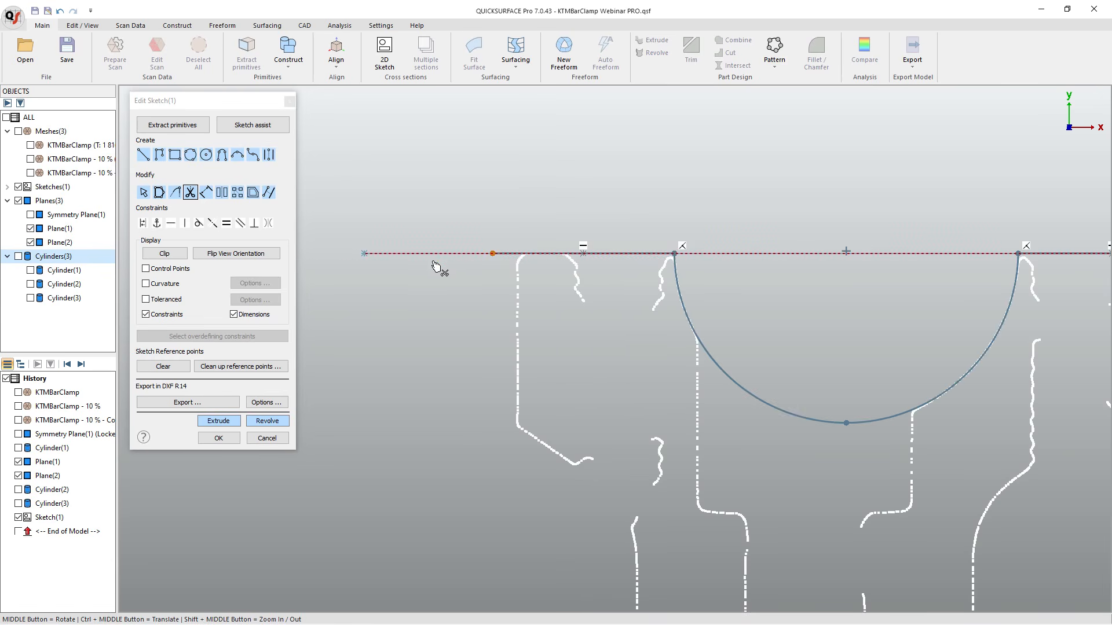
click(18, 201)
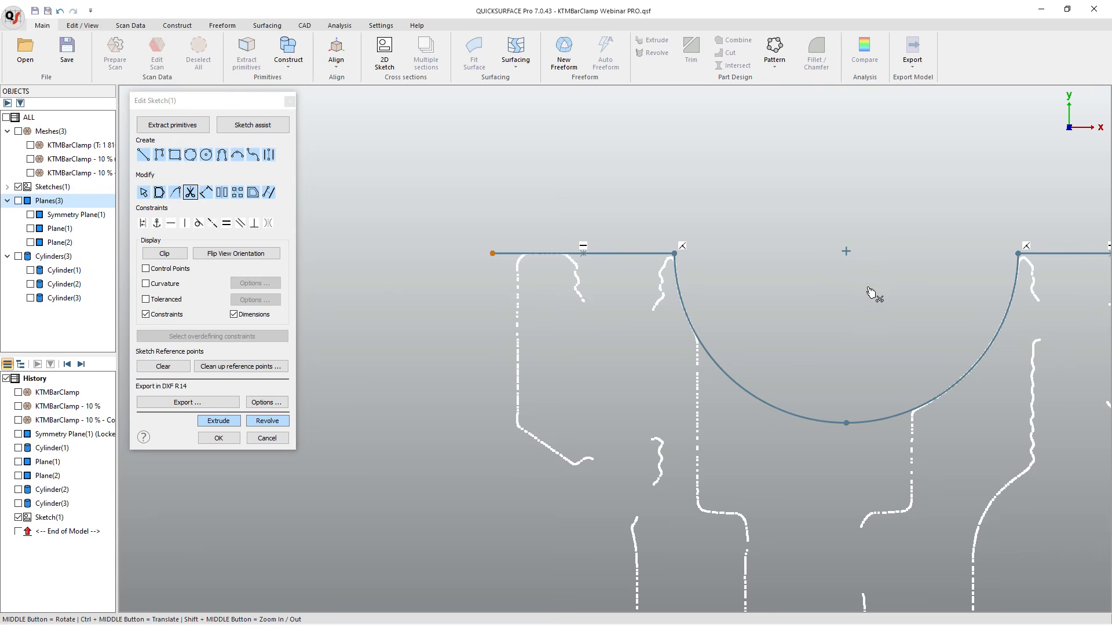
ctrl+middle_drag(868, 294, 703, 280)
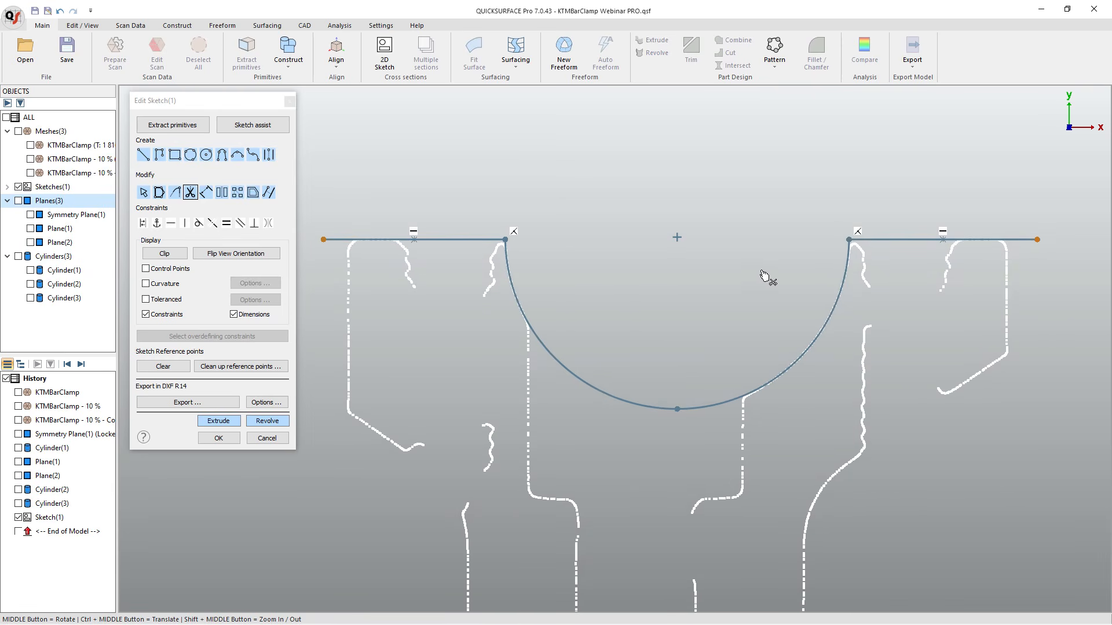
scroll(763, 278, down, 3)
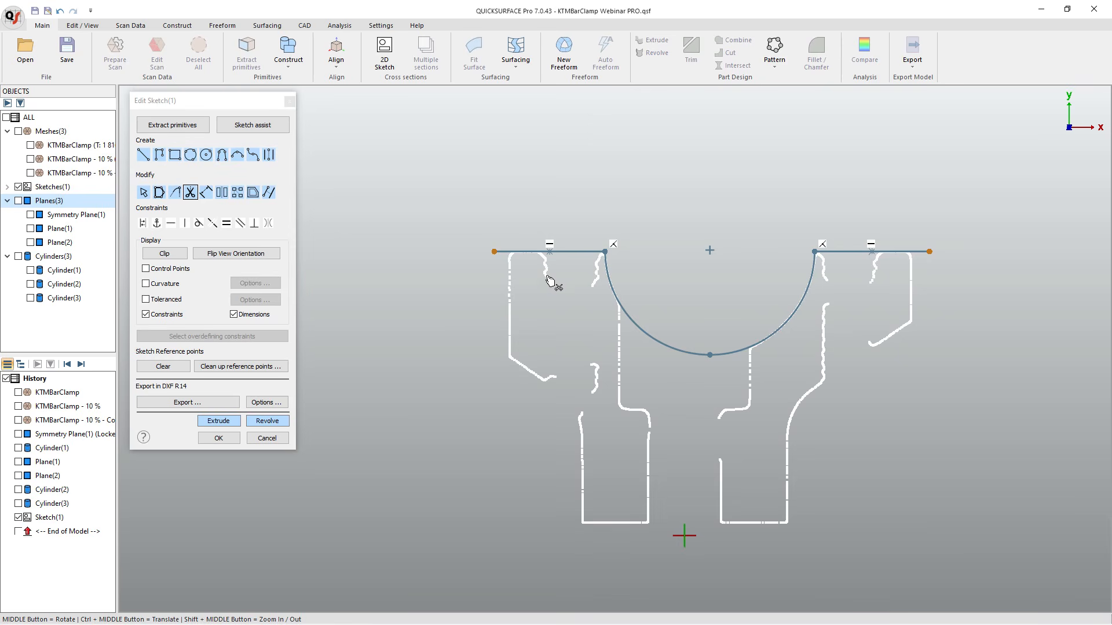
Move the left and right line segments slightly below the arm tops and make them collinear.
click(144, 196)
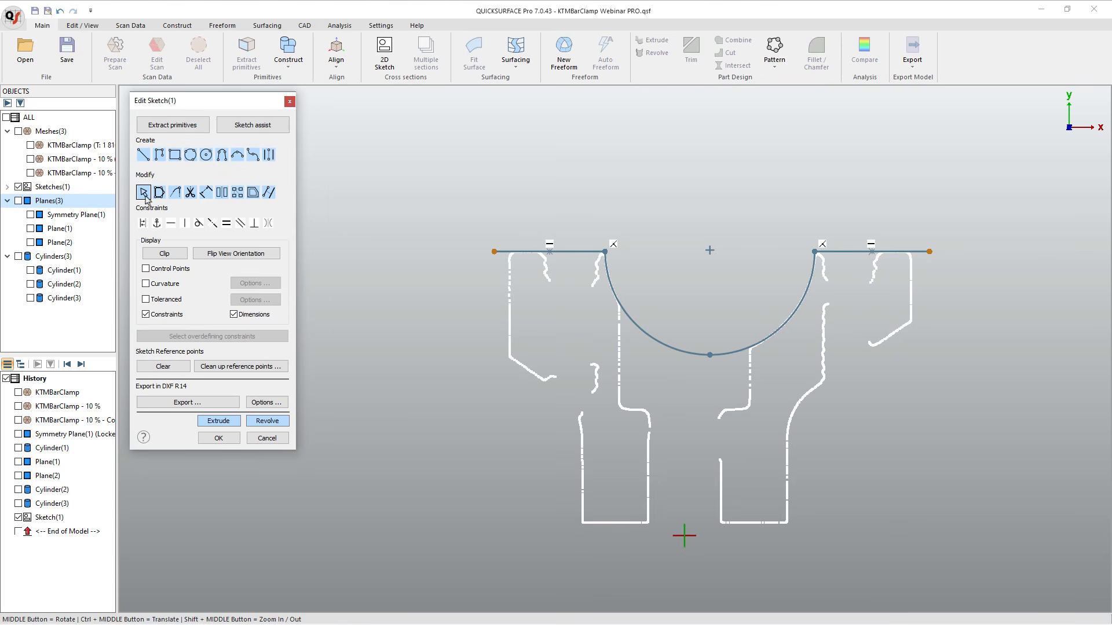
drag(584, 256, 586, 259)
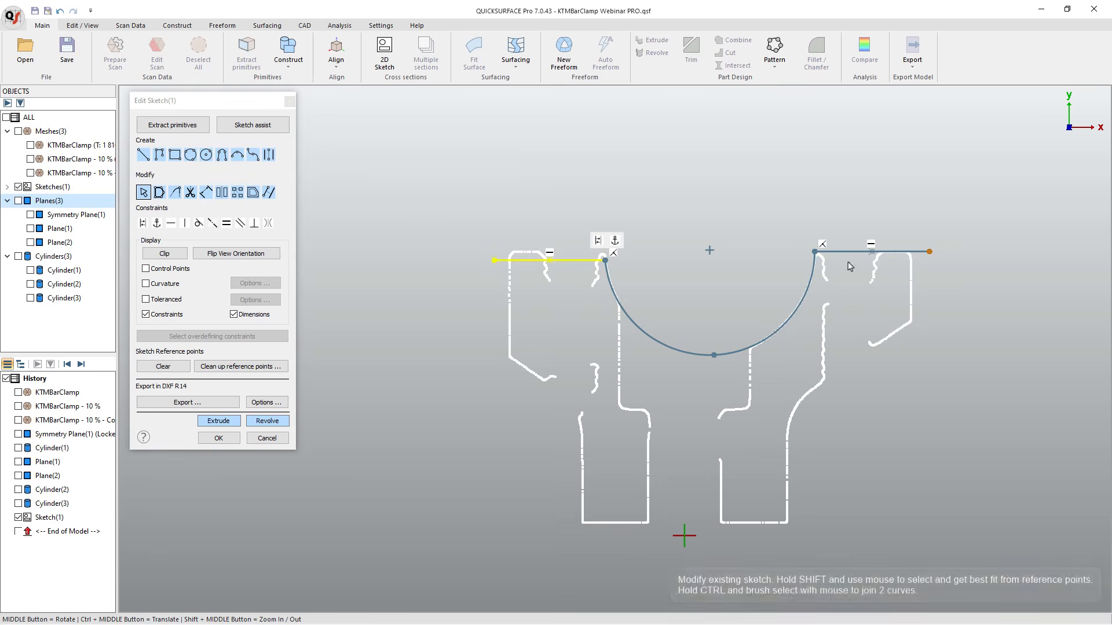
drag(849, 253, 848, 261)
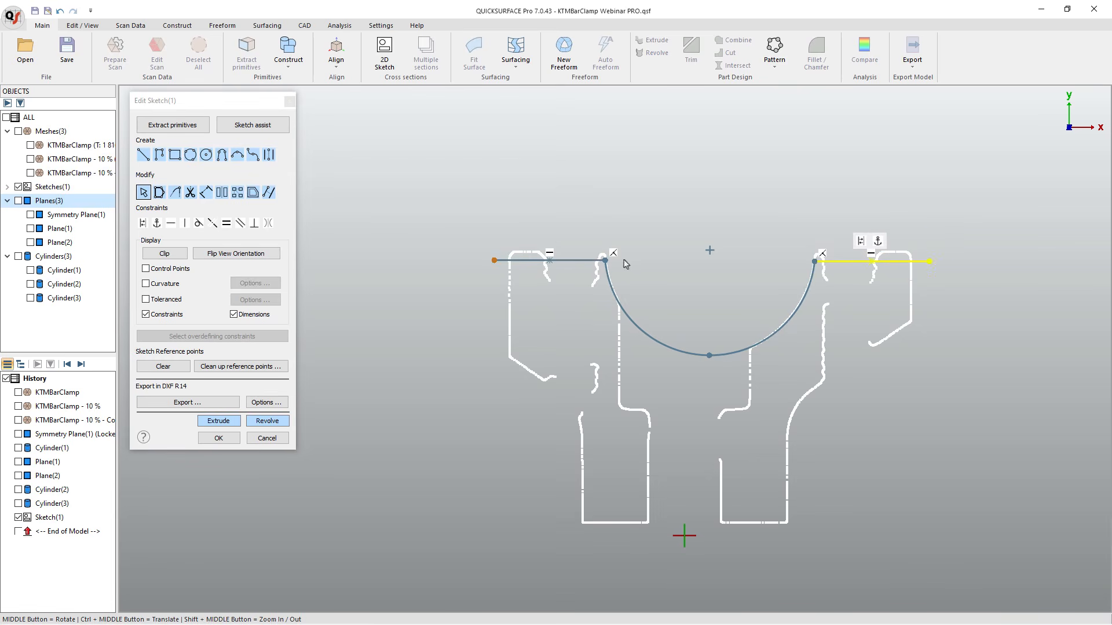
shift+click(587, 261)
click(213, 224)
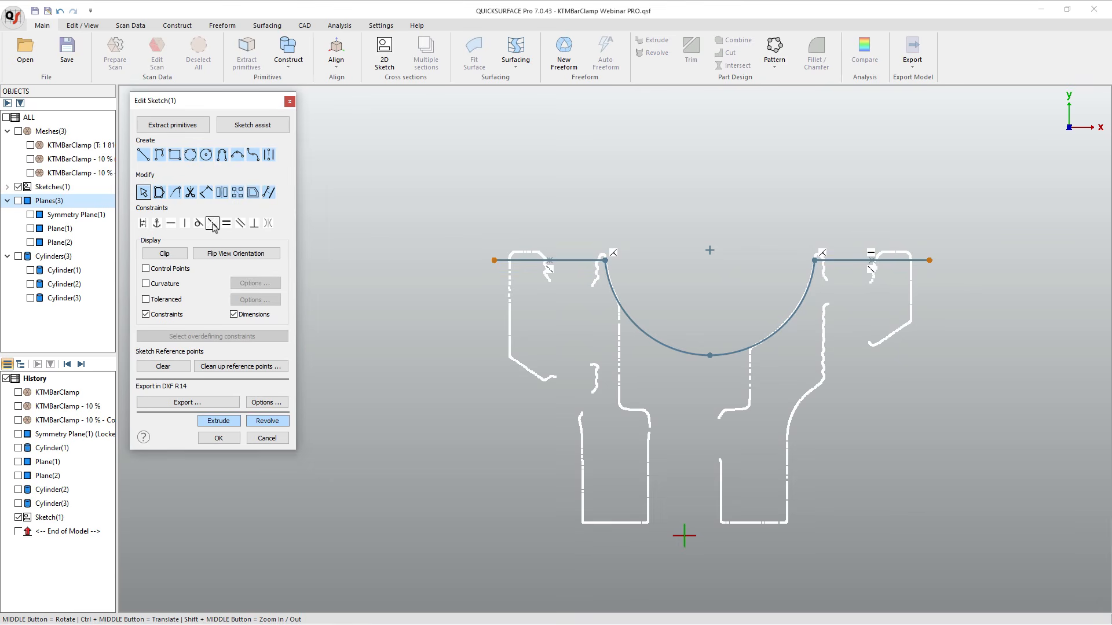
Move both arc end points slightly outward so the arc lies outside the section's bar seat.
click(733, 362)
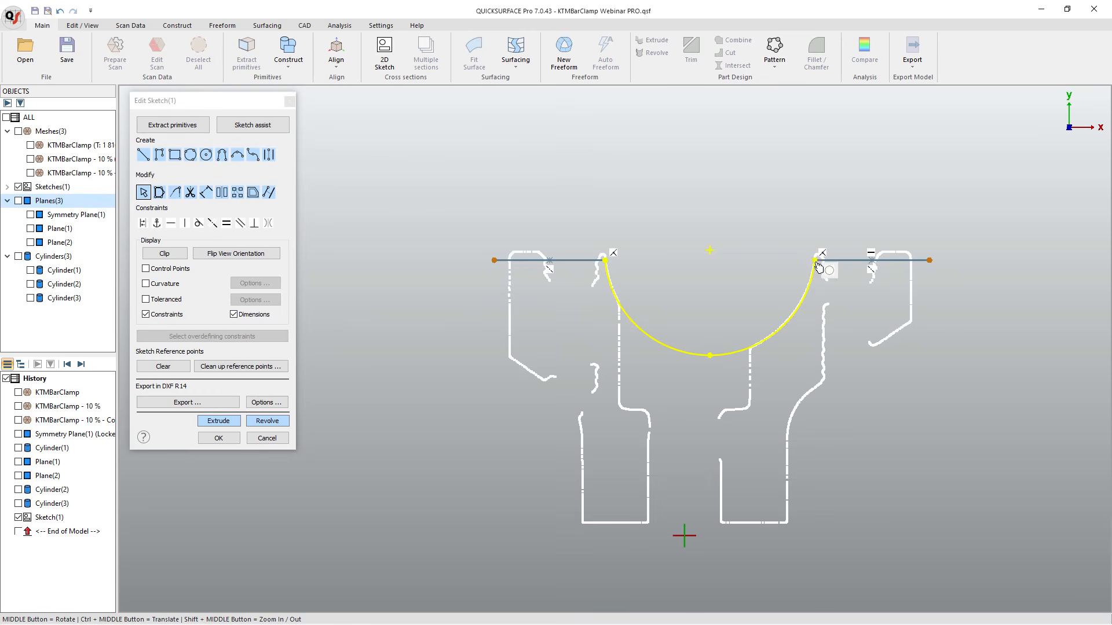
drag(817, 265, 822, 268)
drag(612, 270, 601, 274)
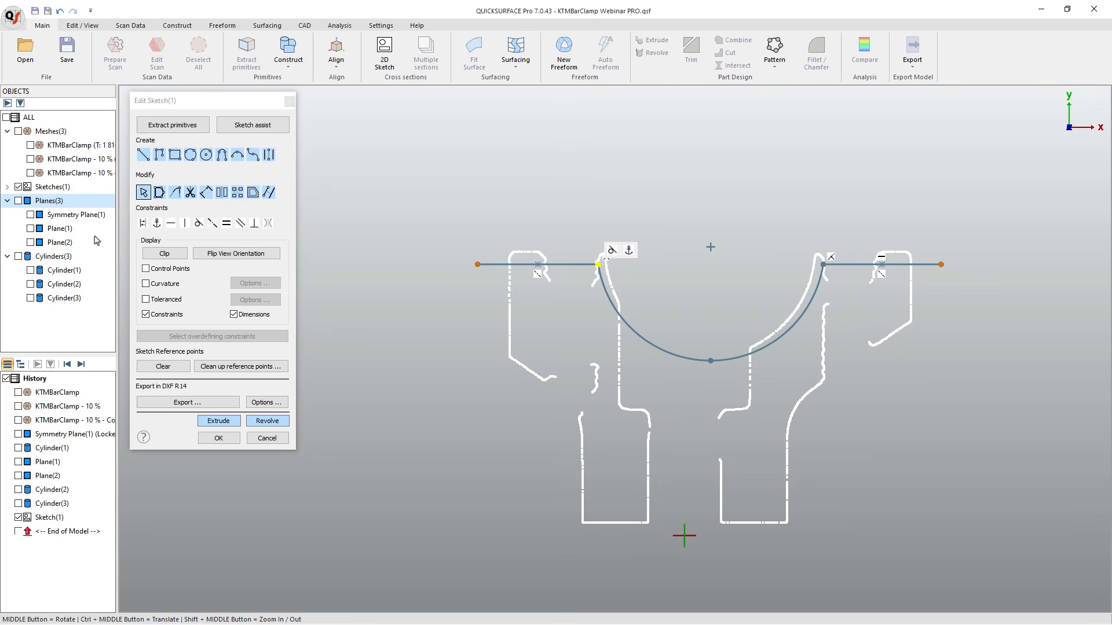
Show the KTMBarClamp - 10 % - Copy mesh behind the sketch and delete the whole line-and-arc profile.
click(30, 173)
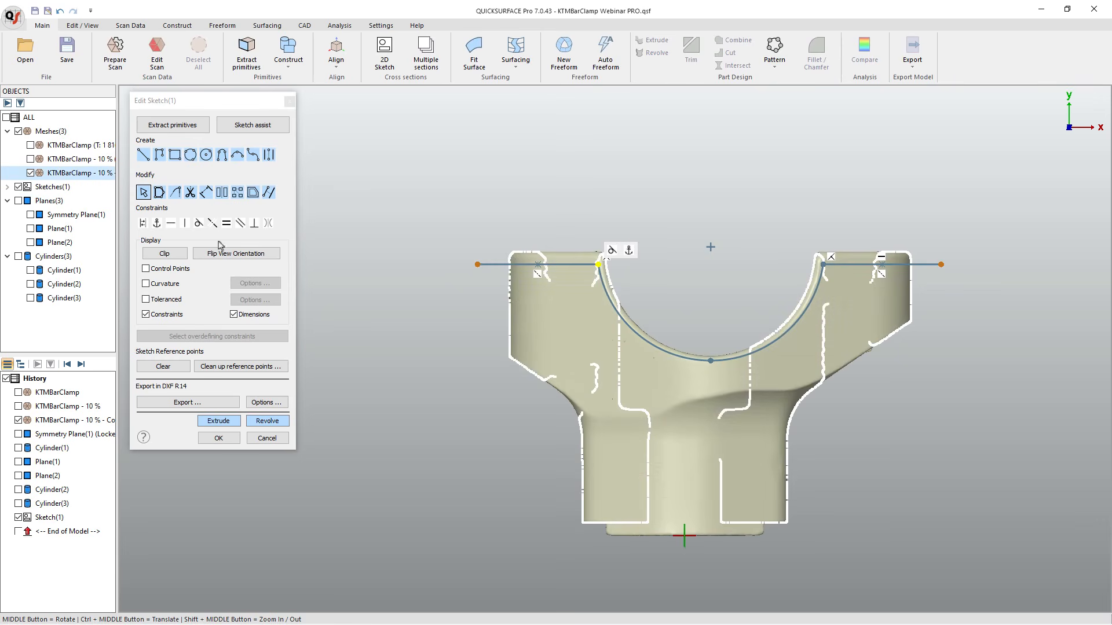
scroll(714, 318, up, 2)
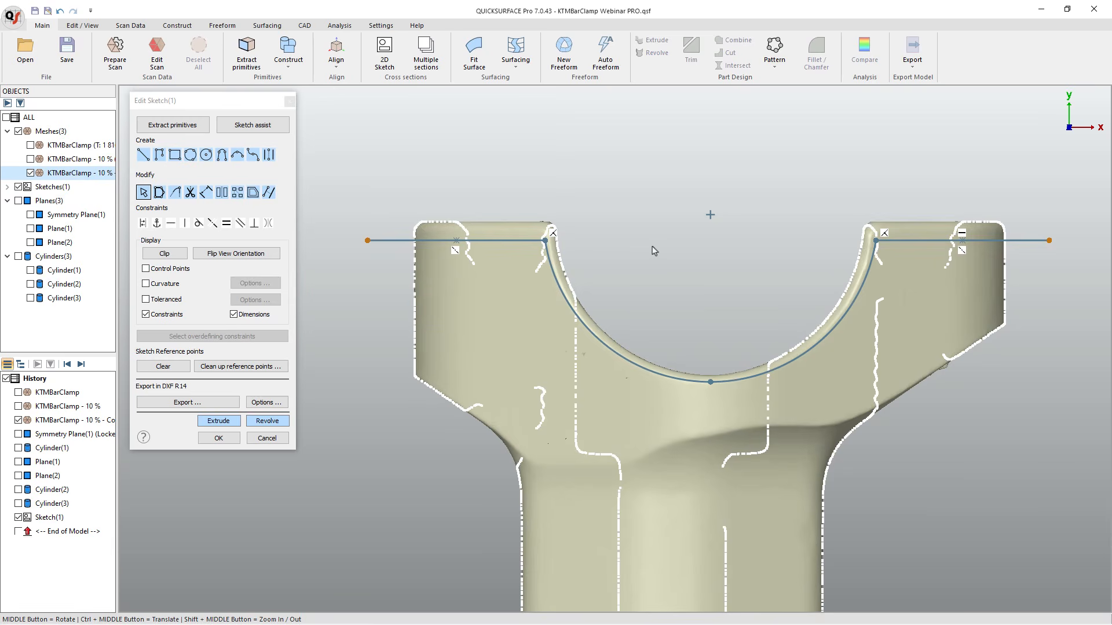
scroll(699, 256, down, 2)
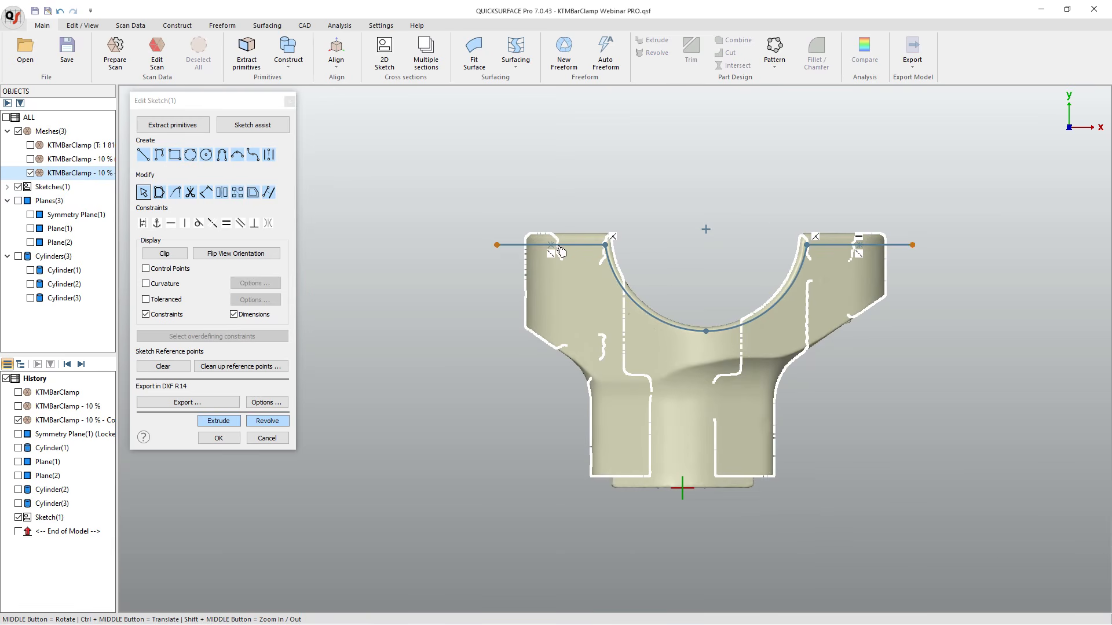
double_click(586, 247)
key(Delete)
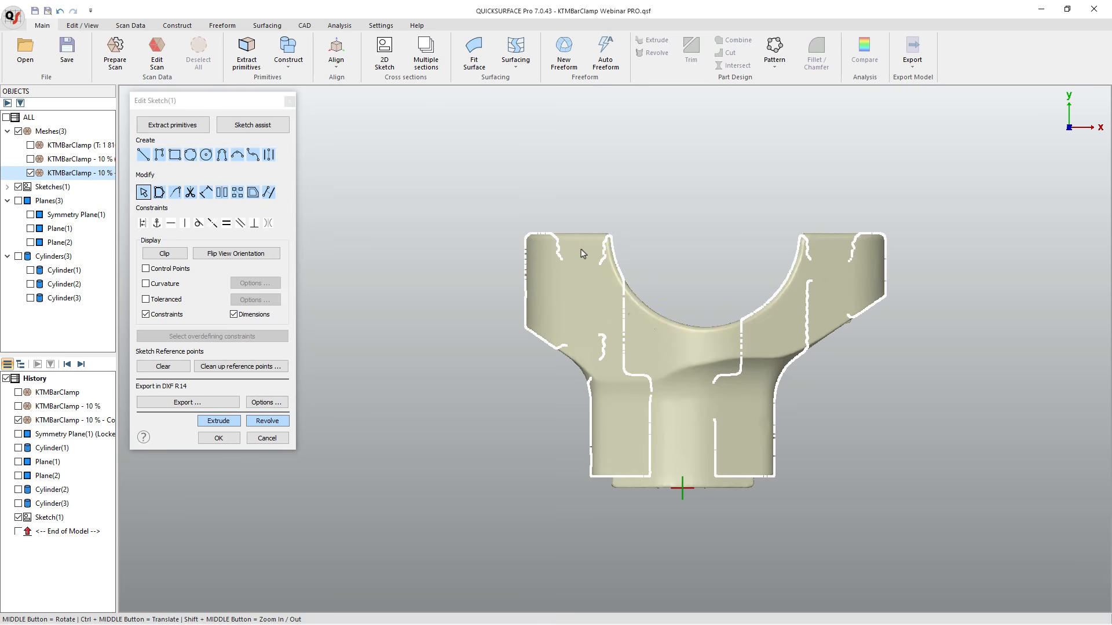
Draw a circle about 31.7 mm in diameter around the bar seat, slightly larger than the scanned curve.
click(184, 158)
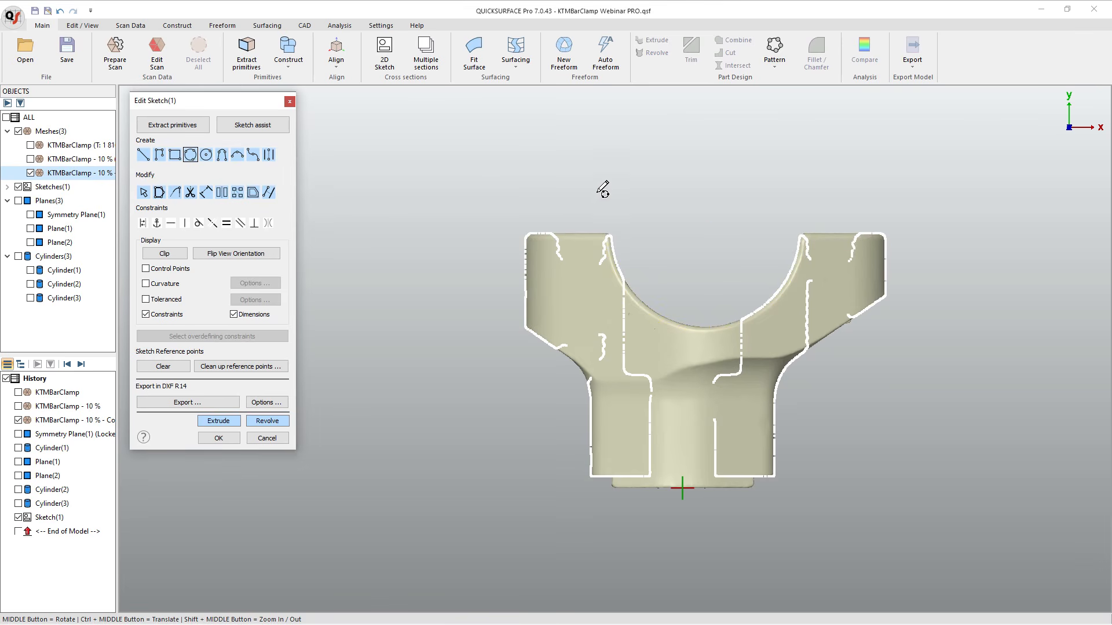
click(603, 230)
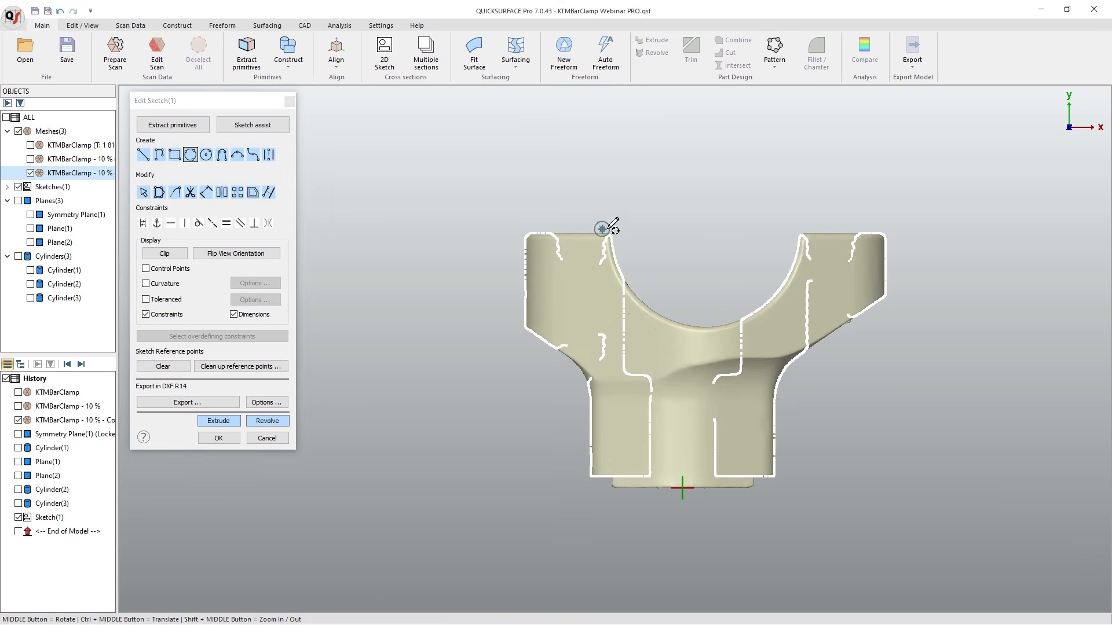
click(812, 229)
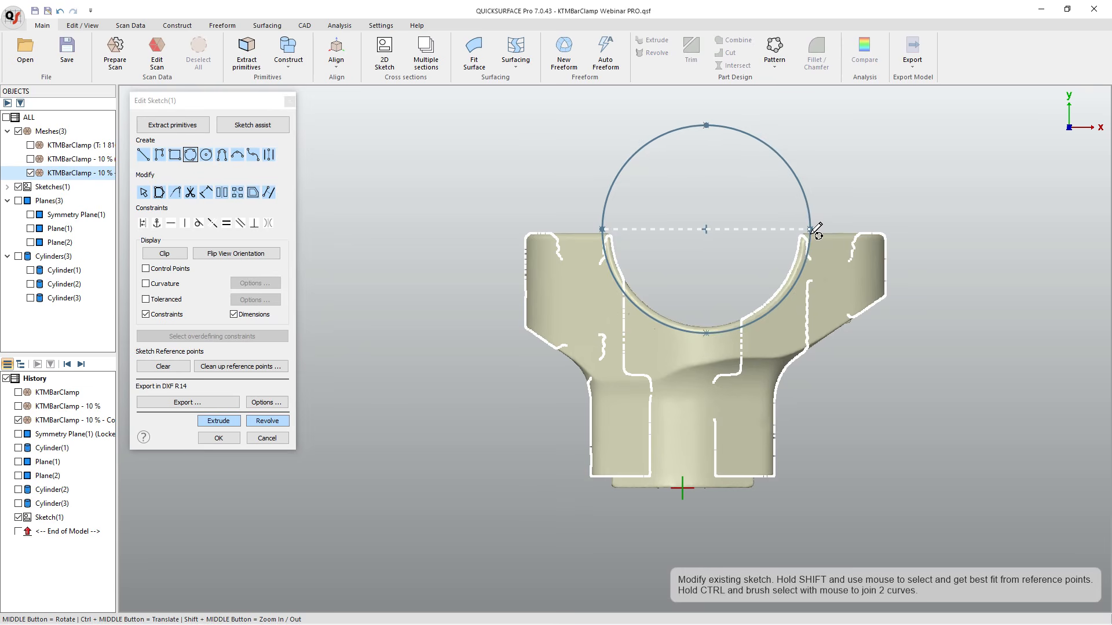
click(793, 261)
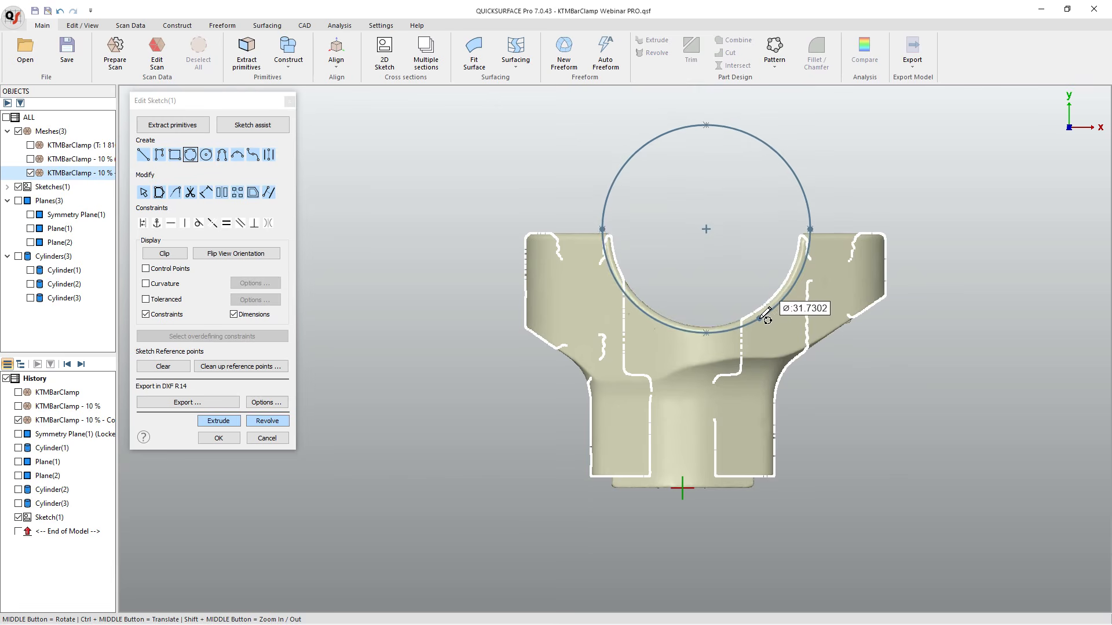
click(766, 318)
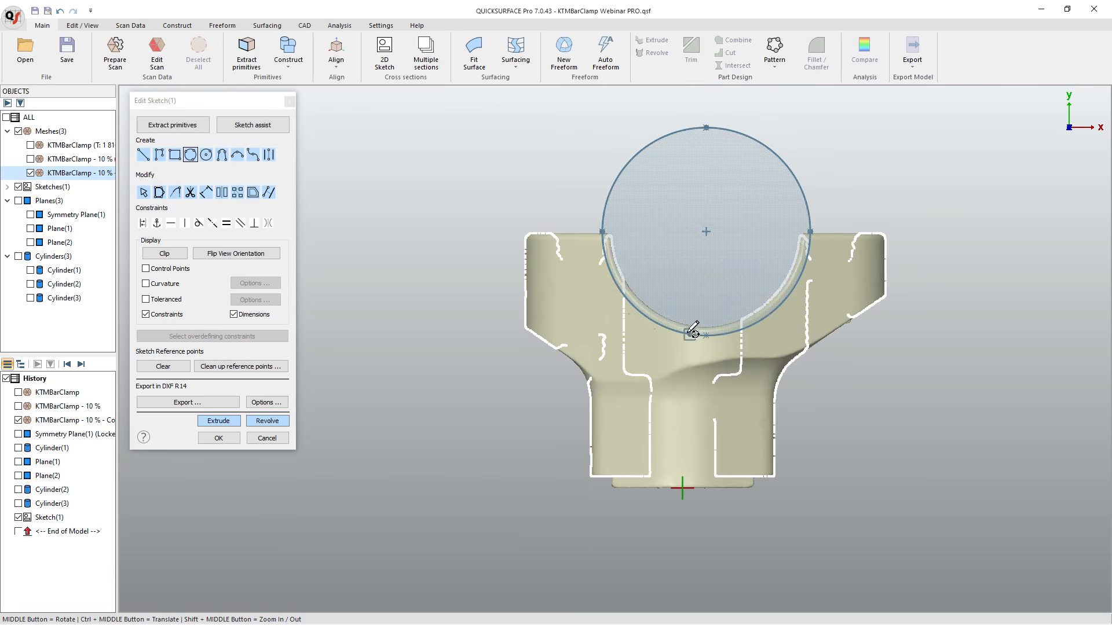
Draw a horizontal line across both arms just below their tops and trim it and the circle into an open seat profile.
click(141, 157)
click(516, 244)
click(900, 244)
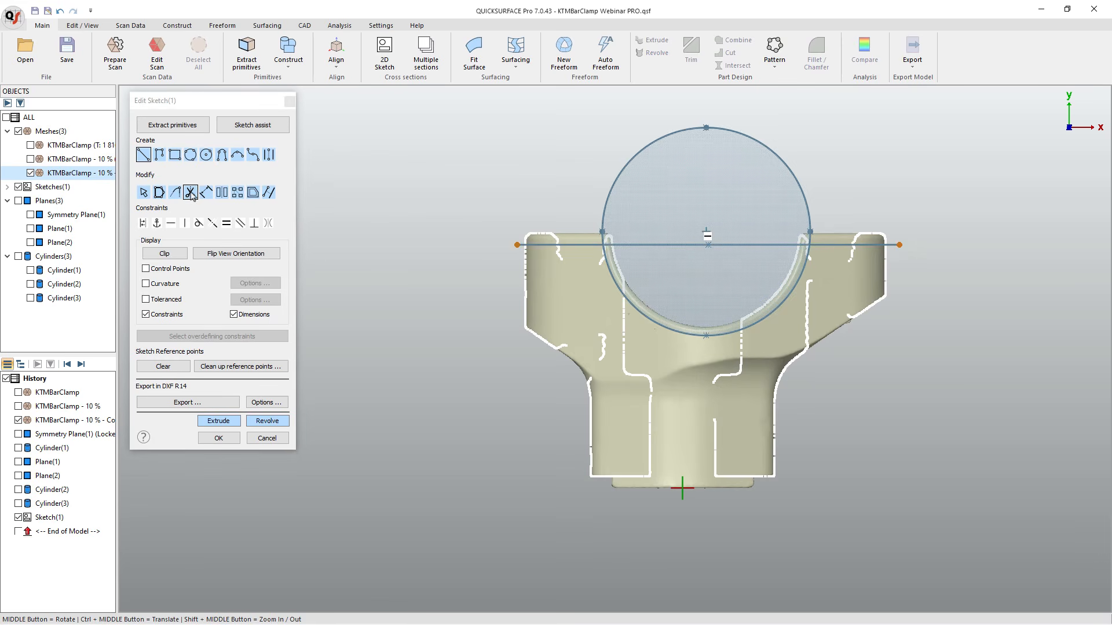
click(605, 209)
click(657, 245)
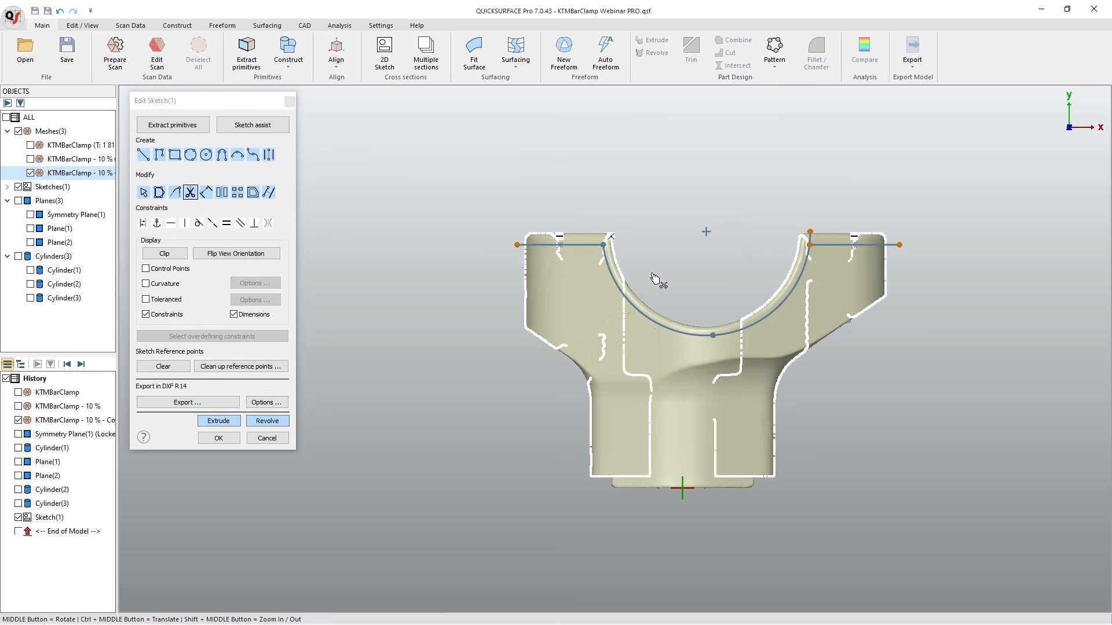
scroll(838, 239, up, 5)
click(819, 238)
scroll(814, 240, down, 5)
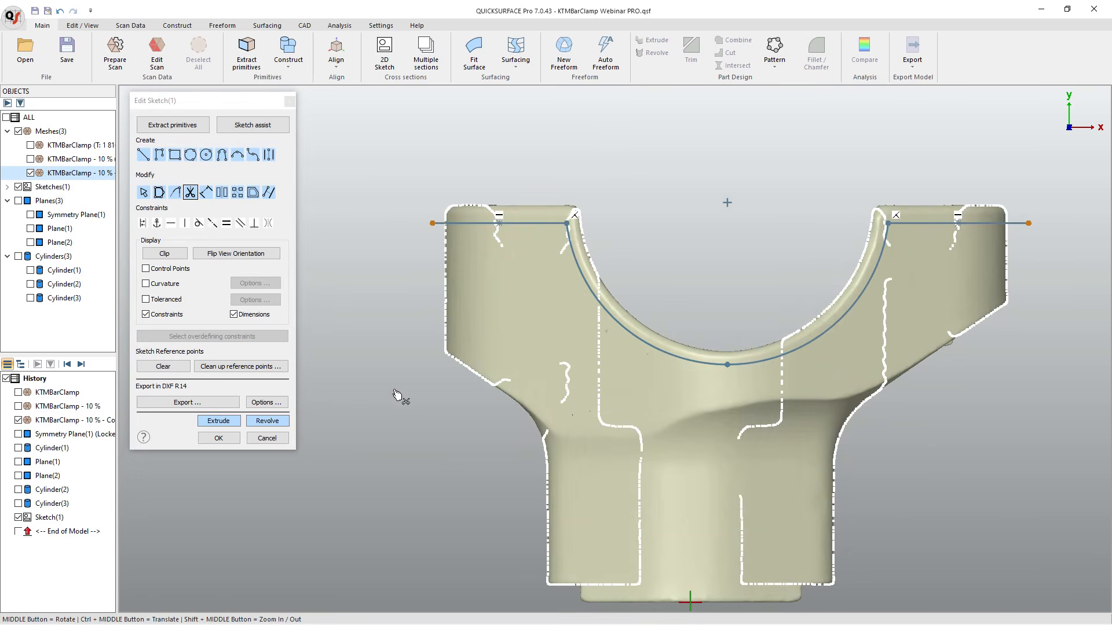
Extrude the open seat profile two-sided through the clamp, with depths of about 17.5 mm and 10.2 mm.
click(218, 421)
middle_drag(441, 347, 400, 438)
drag(546, 283, 571, 268)
click(180, 325)
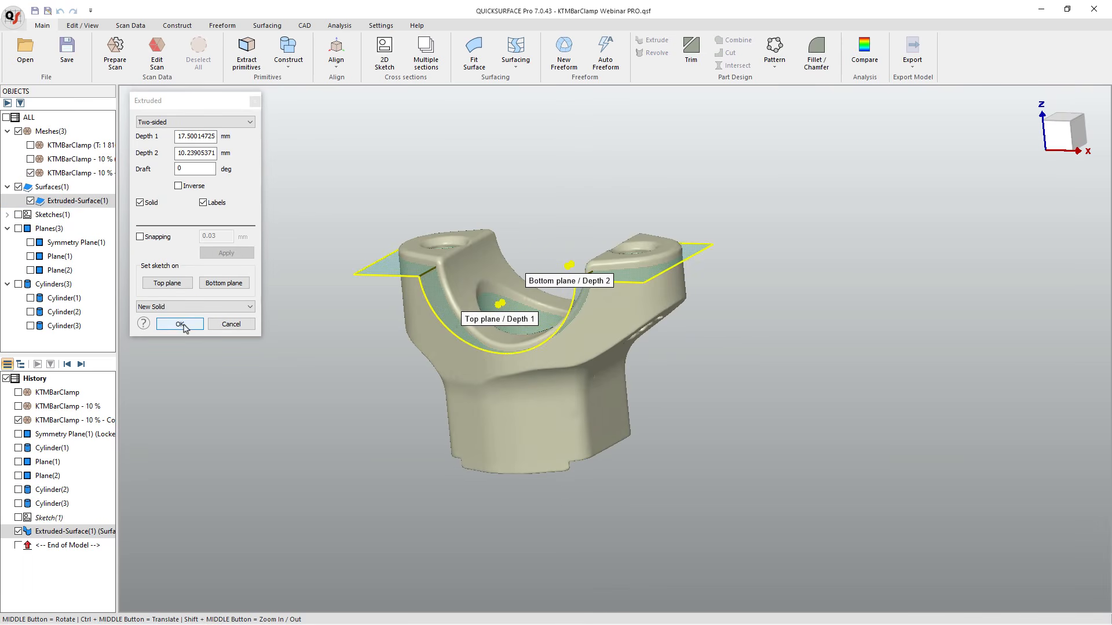
Accept the two-sided extruded surface through the saddle and extend its far edge past the clamp body.
middle_drag(374, 380, 684, 493)
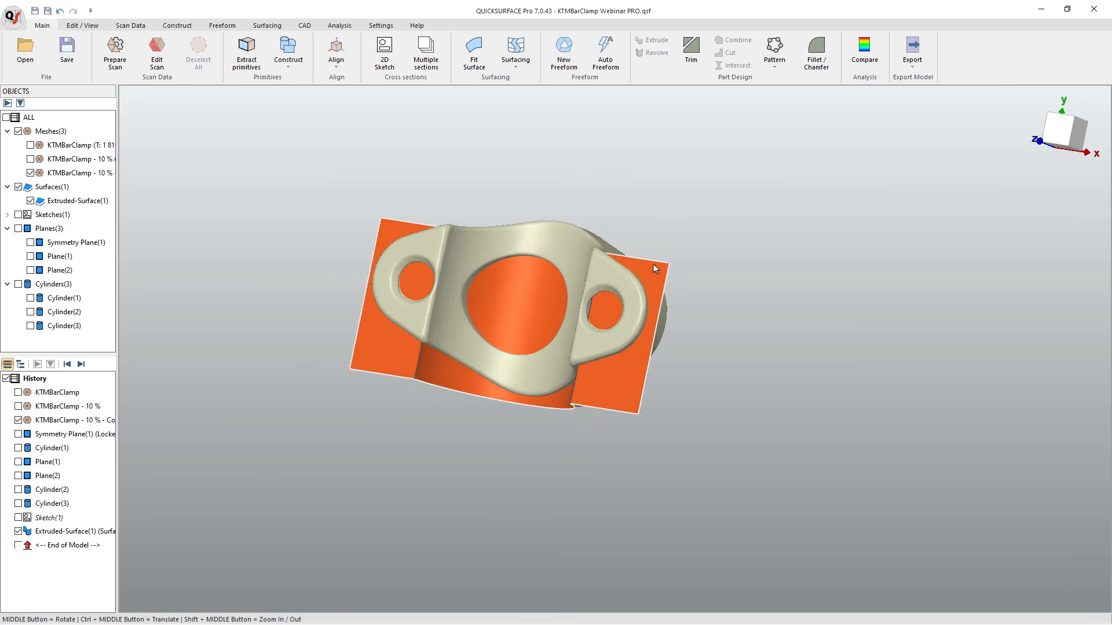
click(615, 256)
middle_drag(538, 243, 547, 344)
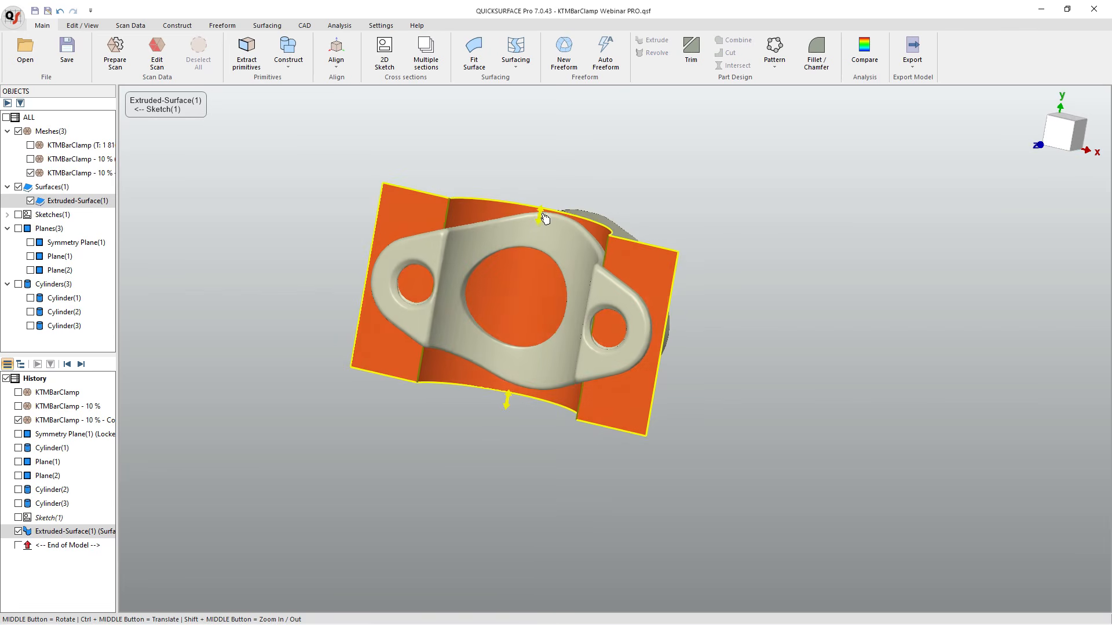
drag(542, 215, 542, 203)
middle_drag(559, 451, 564, 304)
mouse_move(530, 452)
middle_down()
mouse_move(529, 426)
mouse_move(532, 448)
middle_up()
click(647, 278)
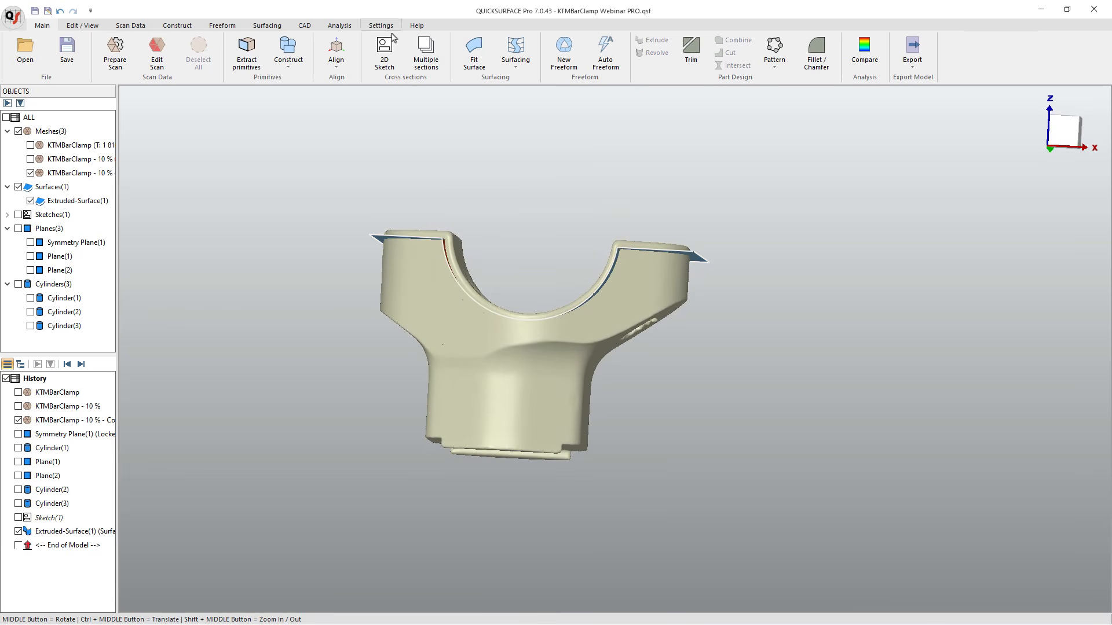
Create a 2D sketch for an extruded surface on the OXZ plane at 0 mm offset, with the reduced scan copy shown.
click(385, 51)
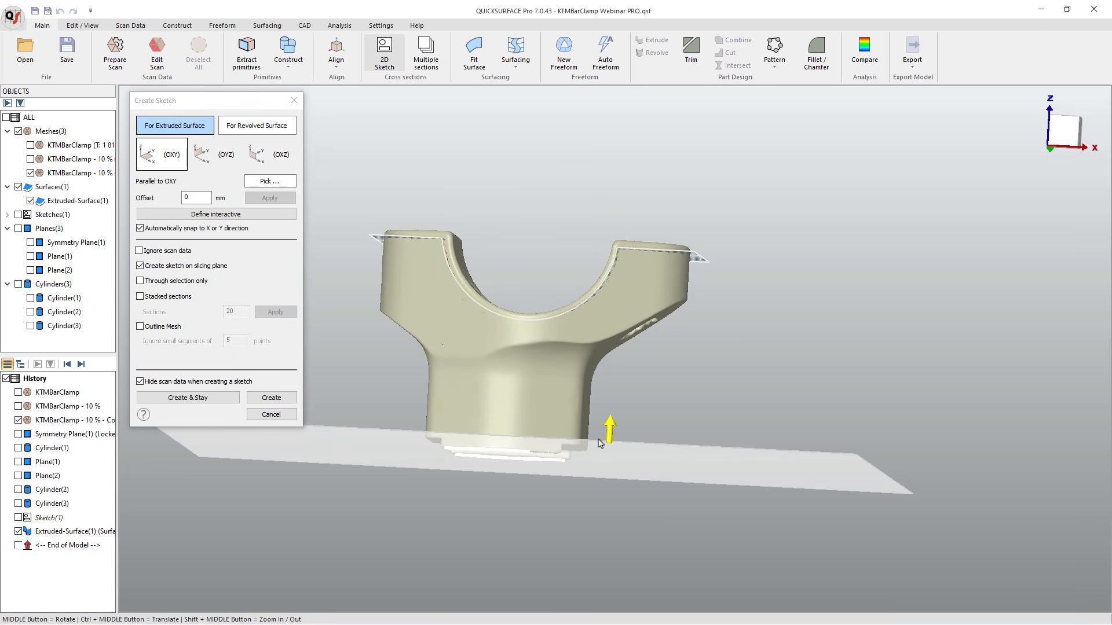
drag(611, 429, 613, 414)
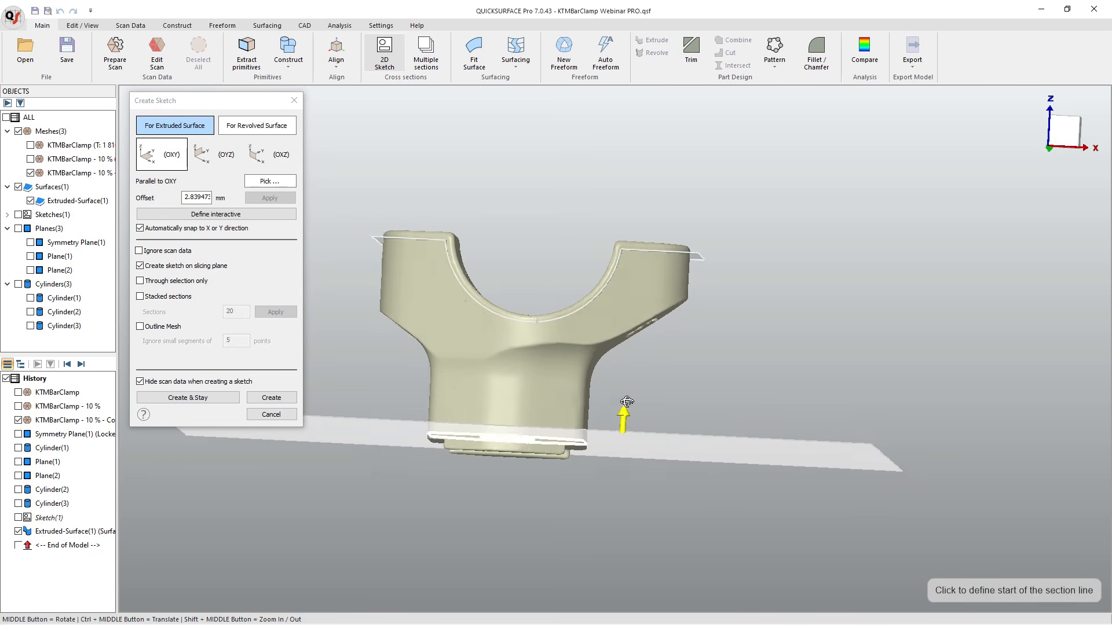
middle_drag(617, 399, 639, 405)
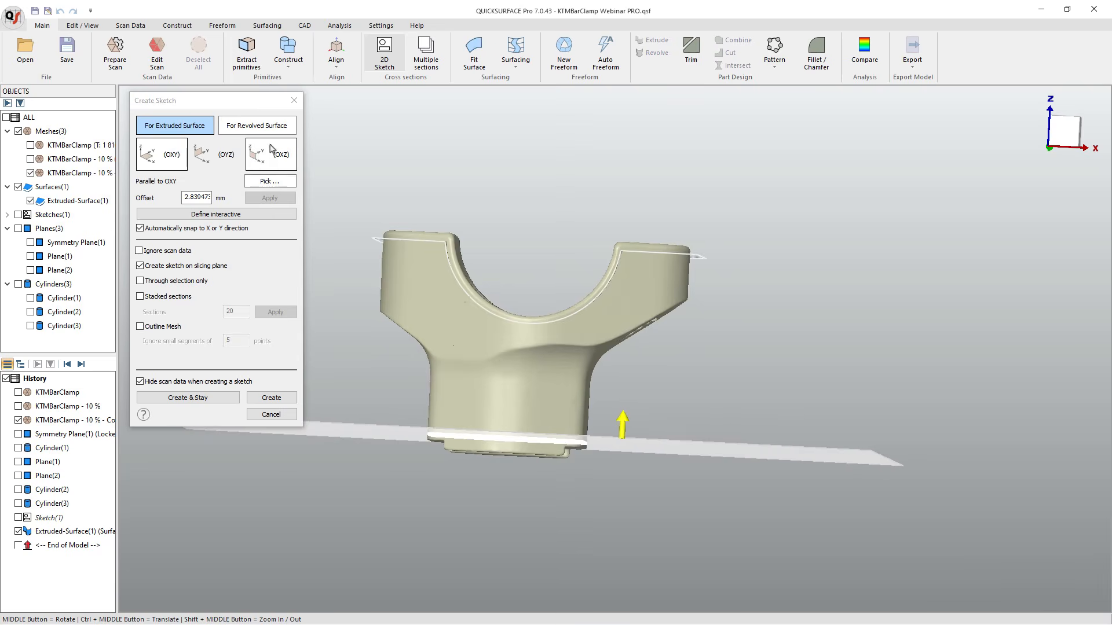
click(271, 162)
click(251, 397)
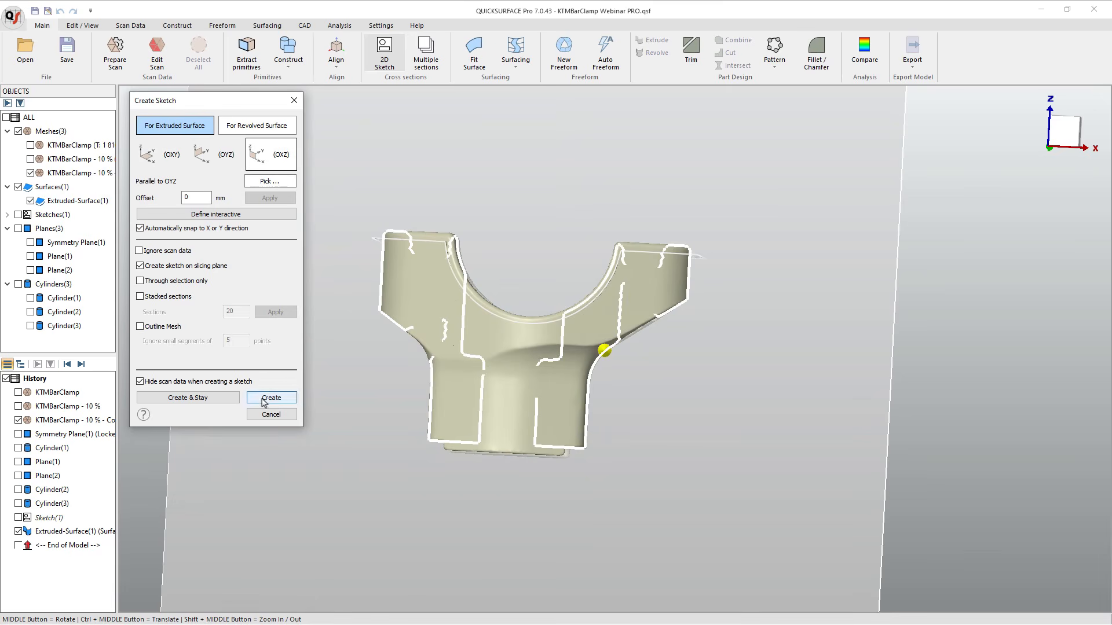
click(30, 173)
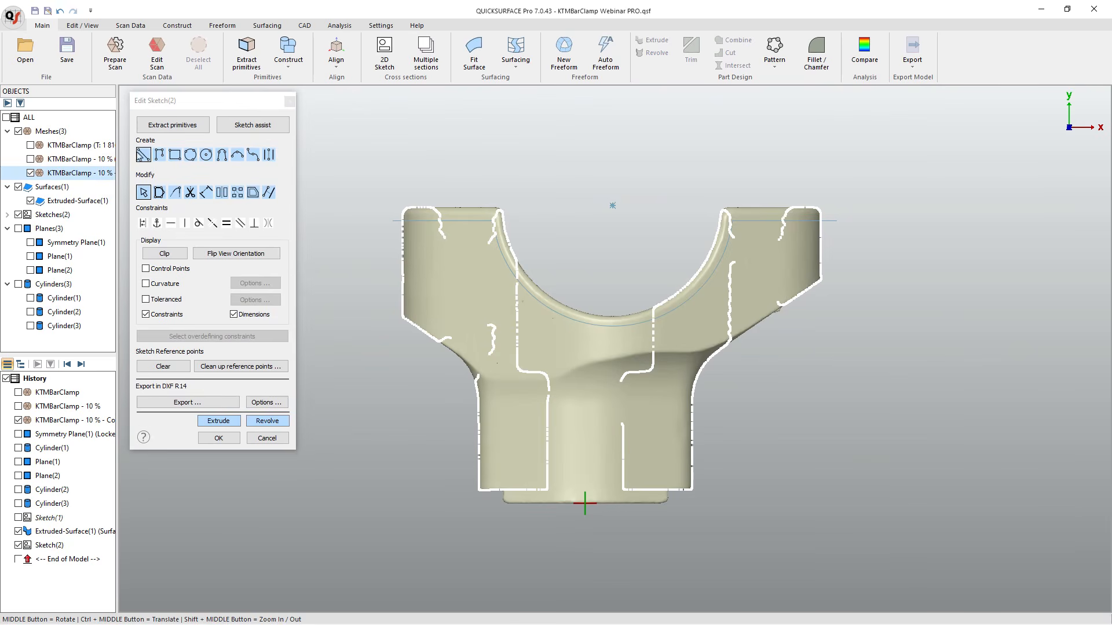
Sketch a horizontal line just above the lower edge of the clamp's main block, extending past both sides of the section.
click(143, 156)
scroll(536, 499, up, 3)
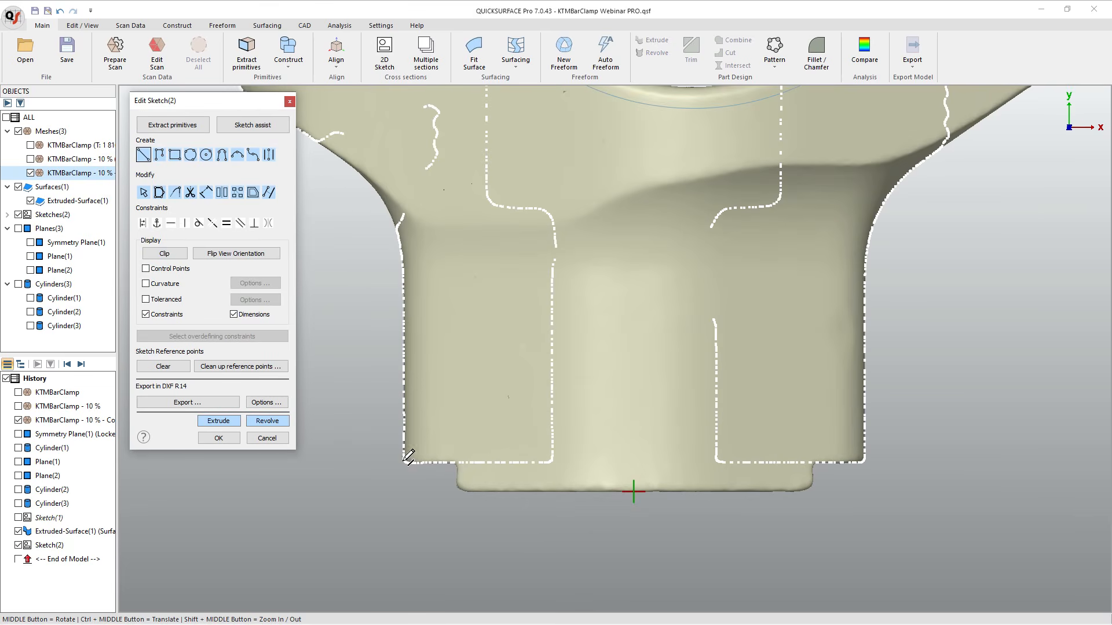
click(390, 441)
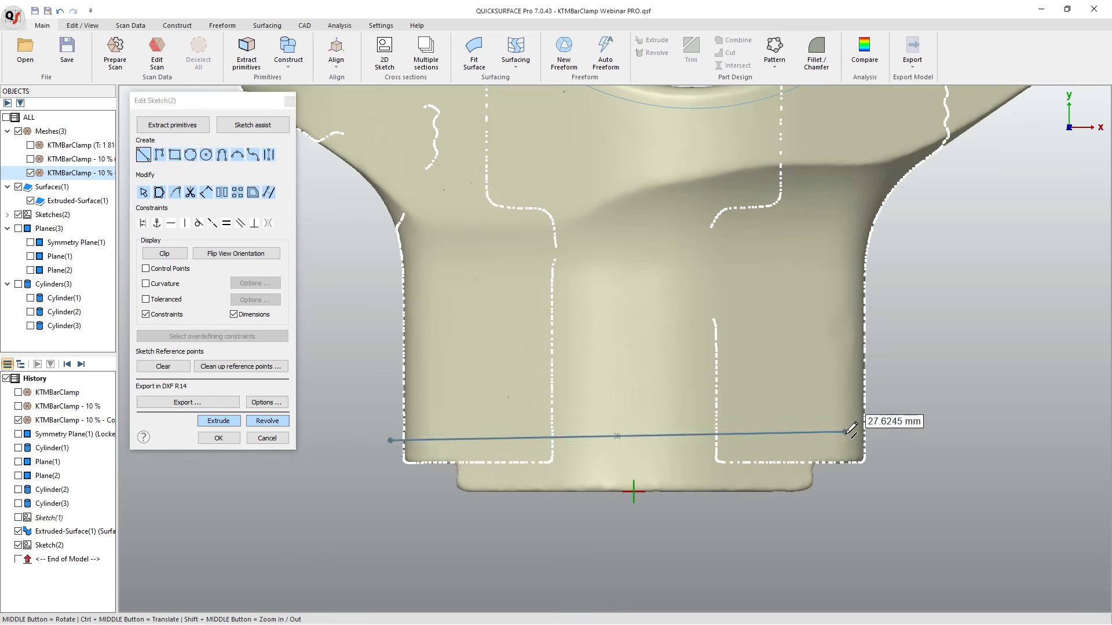
click(875, 440)
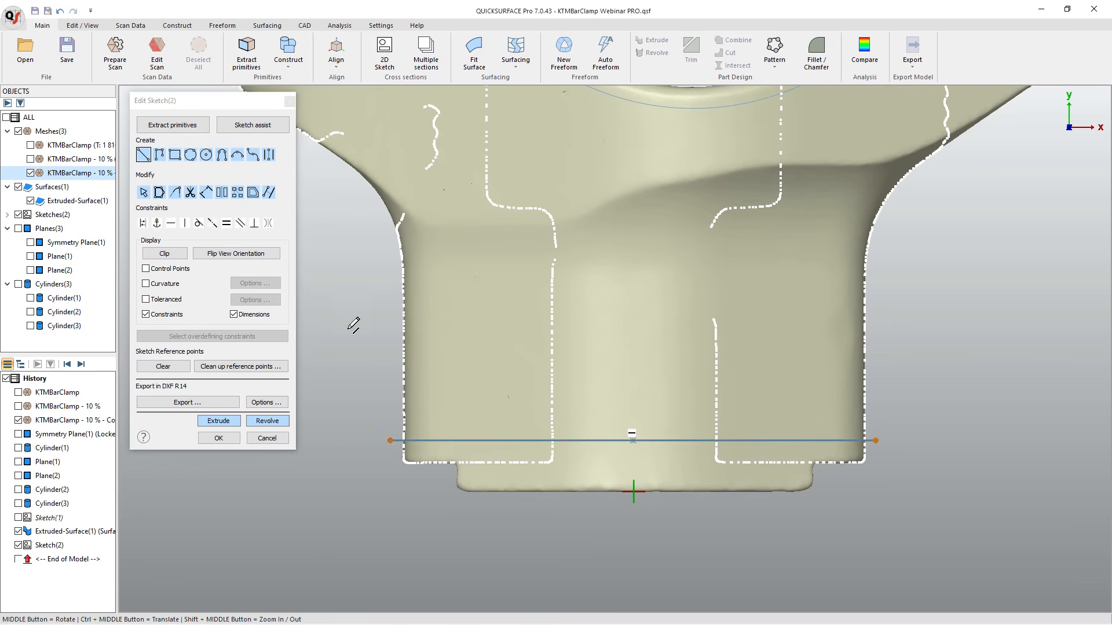
Extrude the horizontal line into a surface that reaches past the front and back of the clamp's base.
click(219, 420)
mouse_move(660, 514)
middle_down()
mouse_move(486, 527)
mouse_move(446, 404)
mouse_move(435, 408)
middle_up()
drag(469, 430, 404, 432)
drag(516, 429, 643, 433)
click(181, 324)
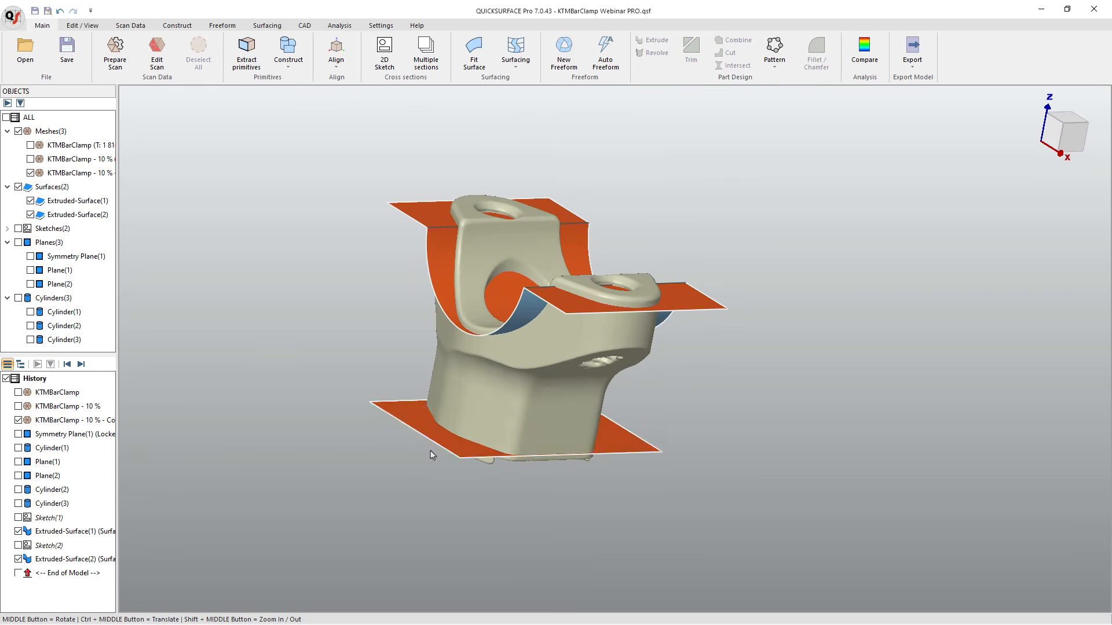
Split the scan mesh with the saddle-shaped extruded surface, using the option to split with another body or a mesh.
middle_drag(432, 452, 631, 415)
middle_drag(414, 493, 456, 389)
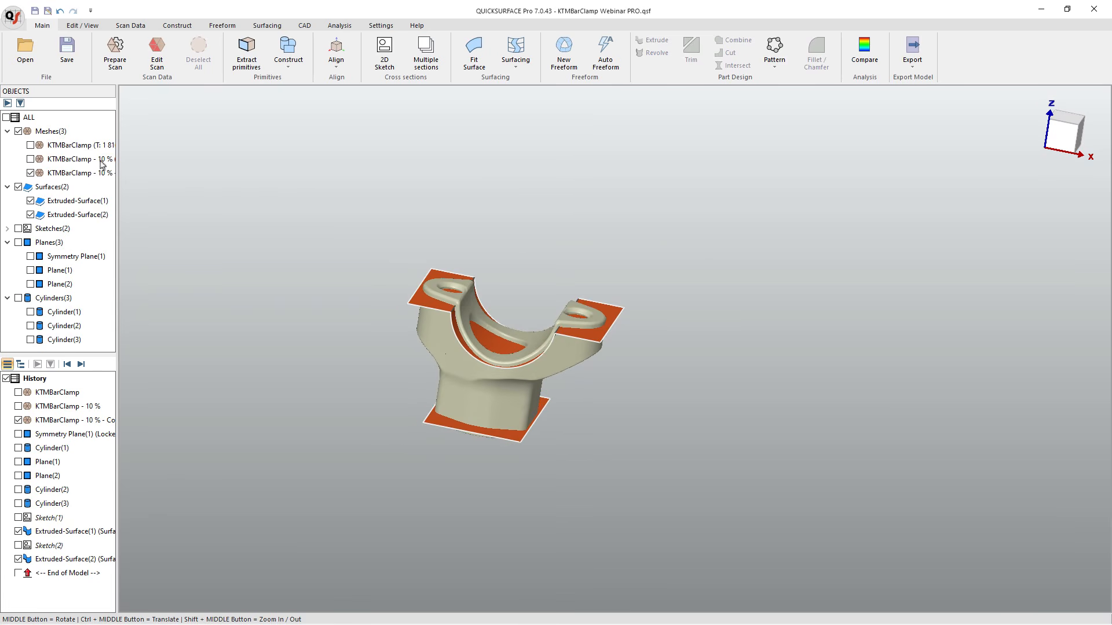
click(157, 54)
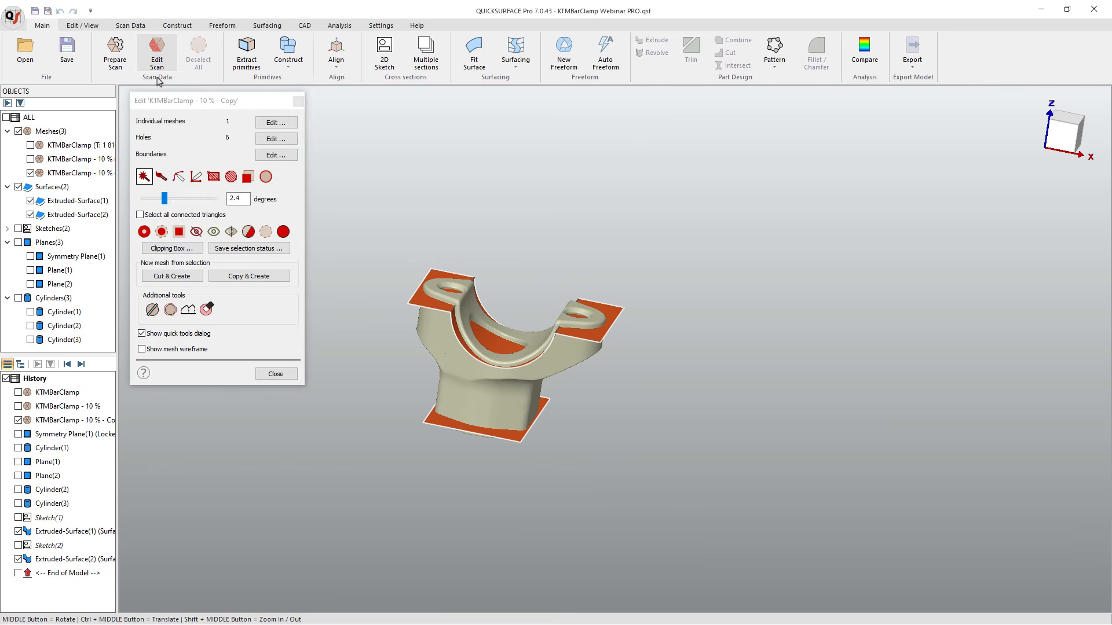
click(151, 311)
scroll(574, 340, up, 2)
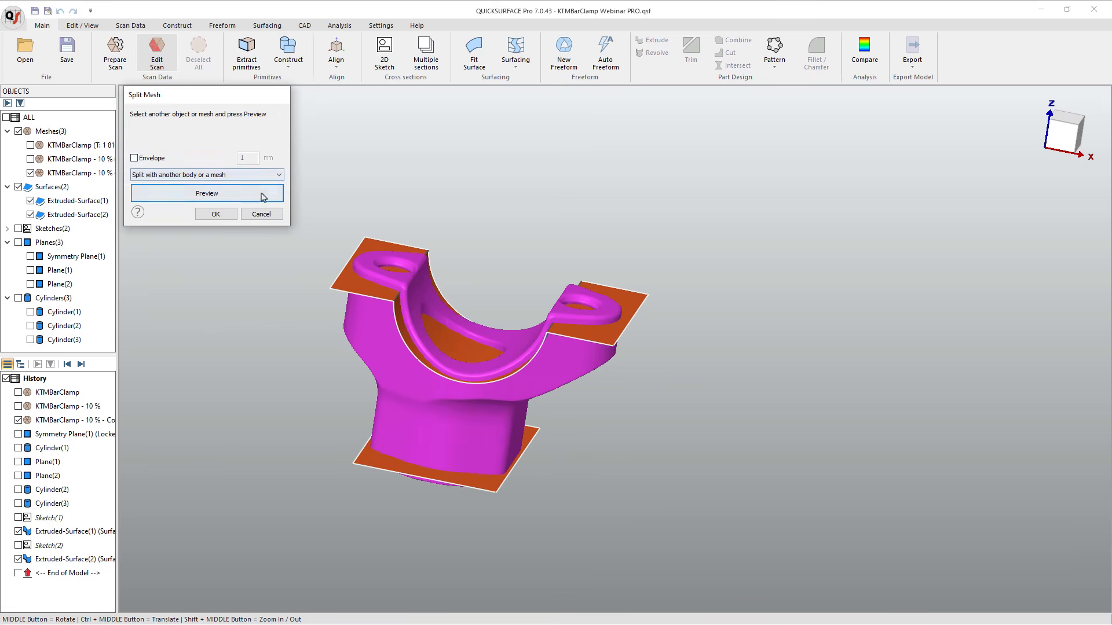
click(428, 262)
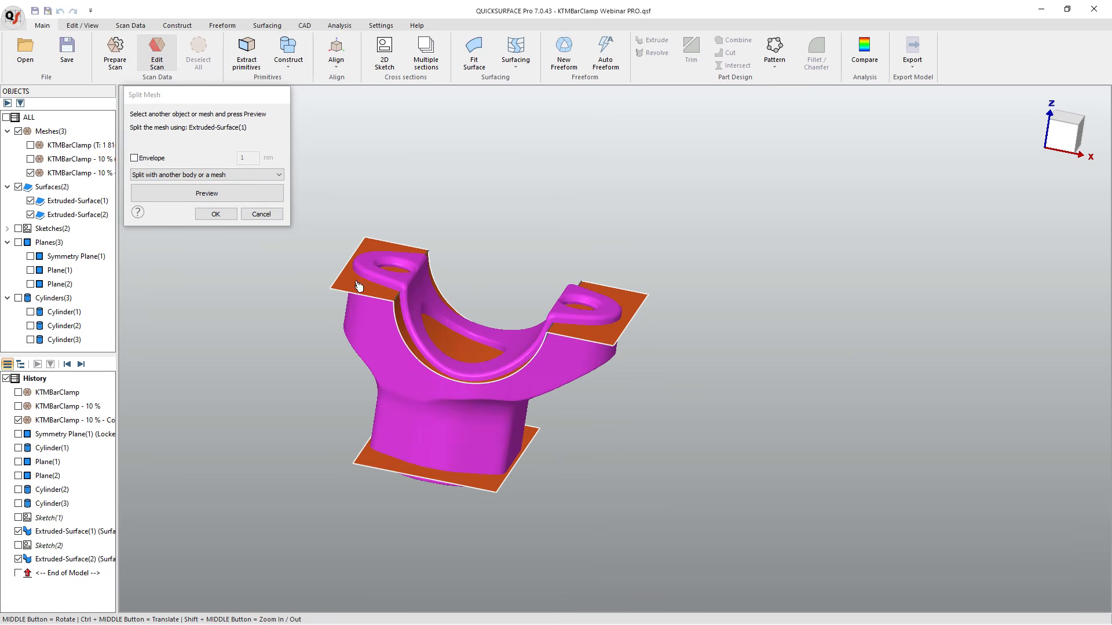
click(181, 174)
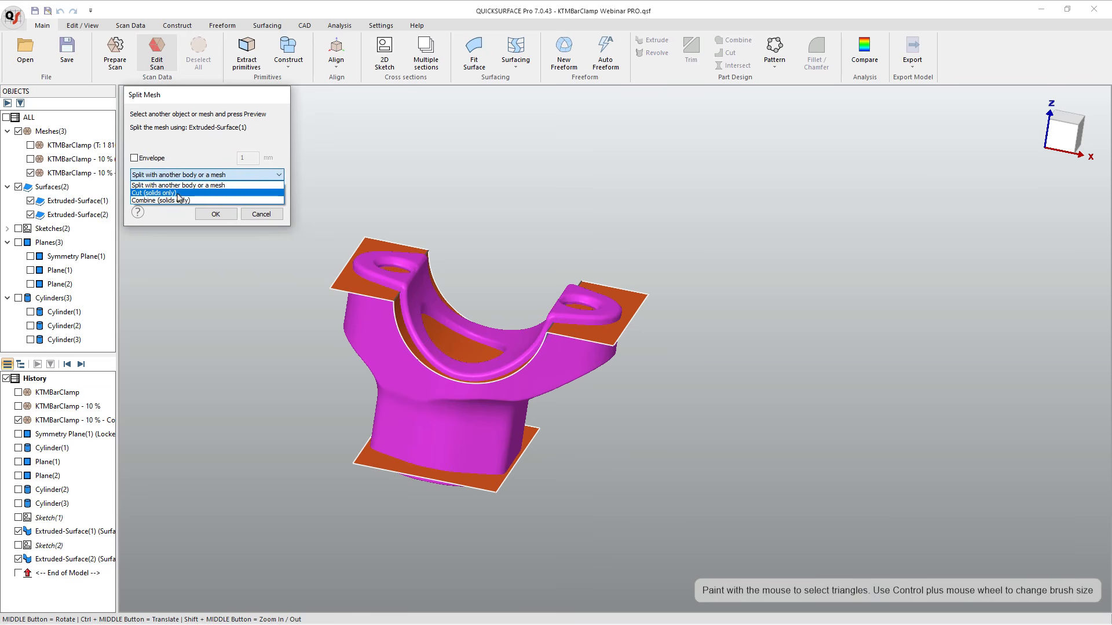
click(180, 185)
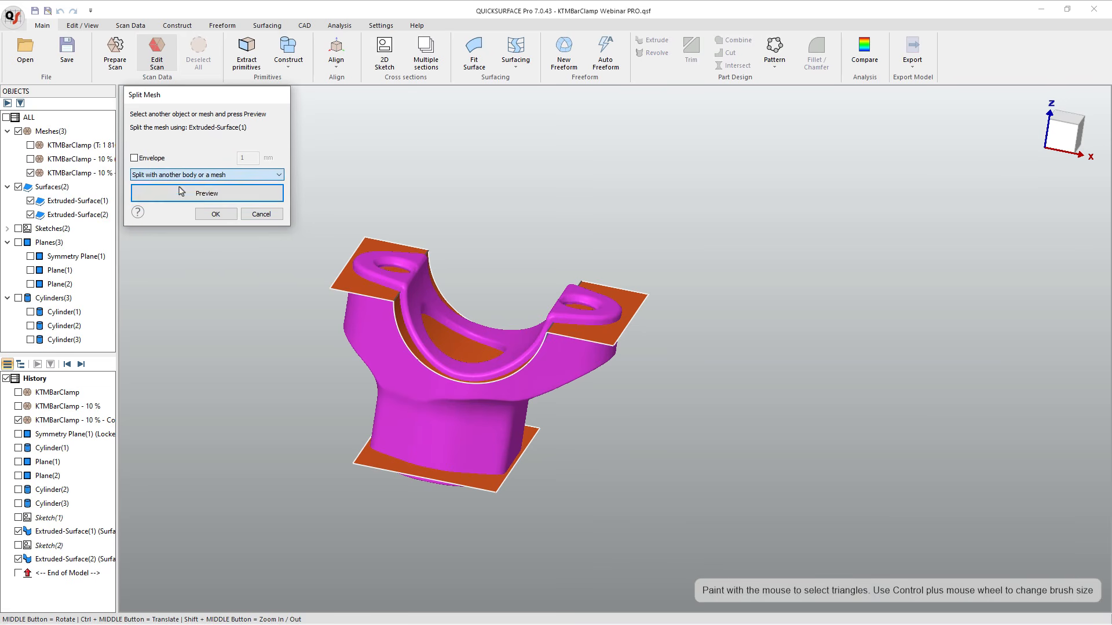
click(224, 195)
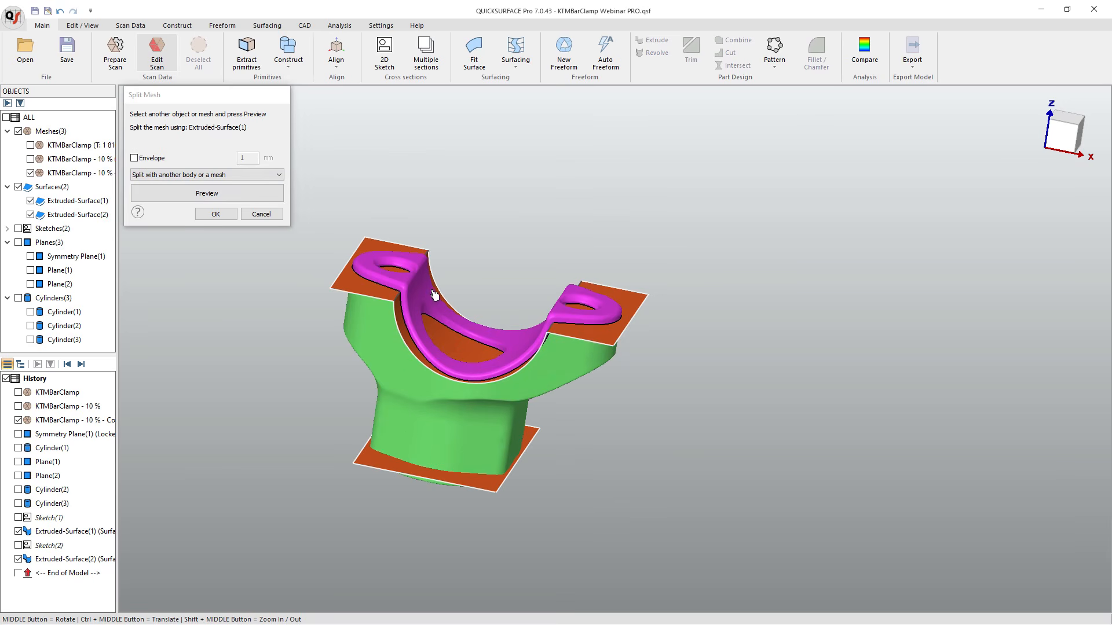
middle_drag(565, 442, 460, 491)
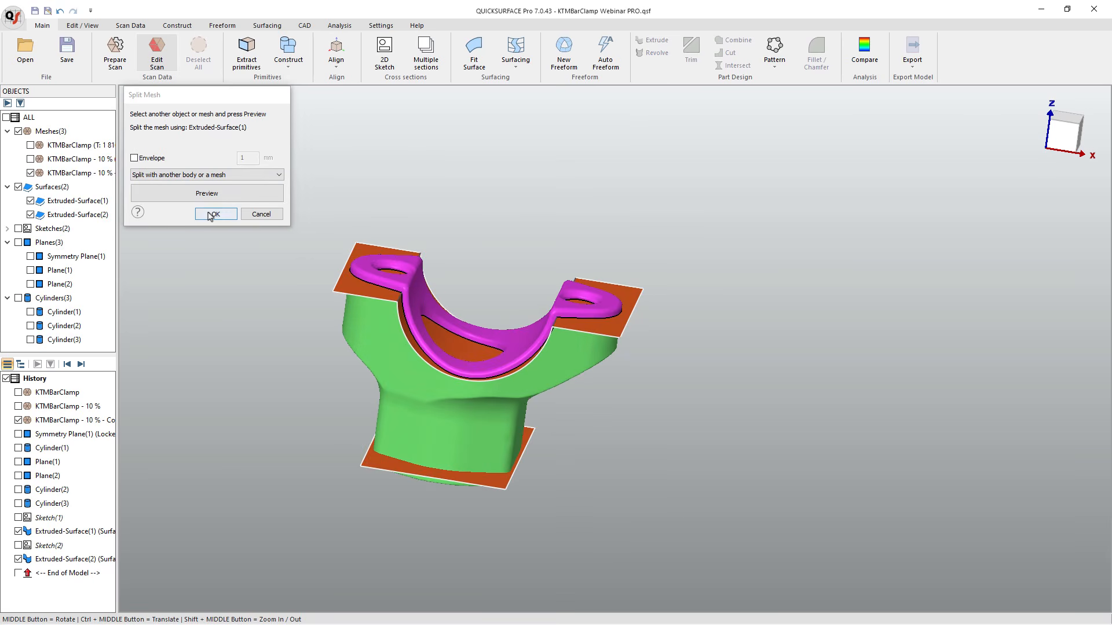
click(215, 214)
Split the scan mesh again with the flat extruded surface near the clamp's base.
middle_drag(388, 367, 356, 476)
click(152, 310)
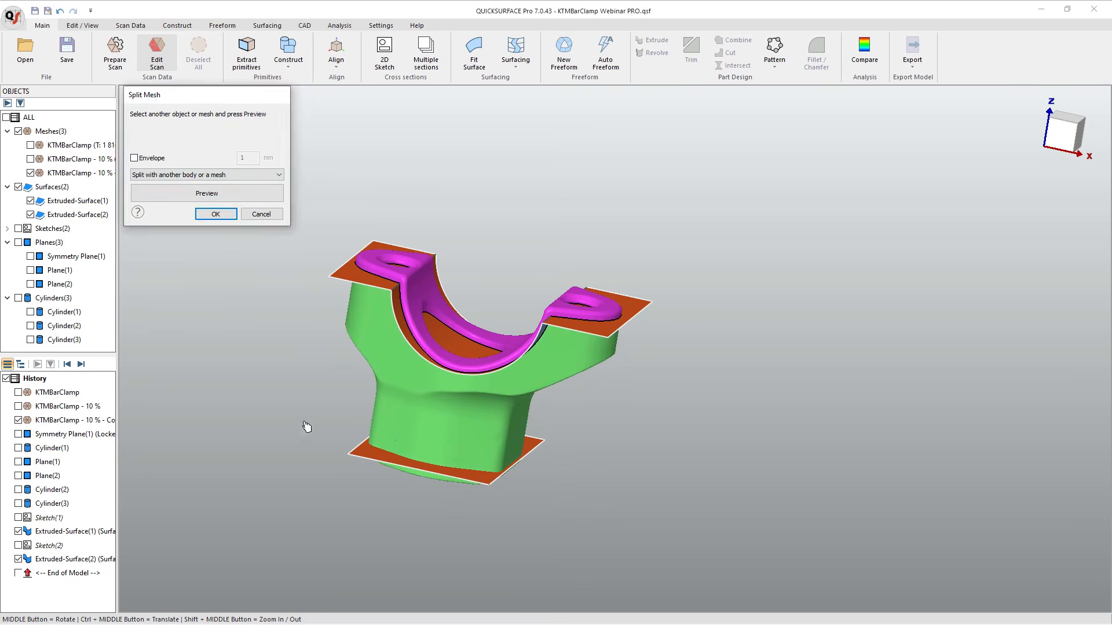
click(202, 175)
click(203, 182)
click(206, 192)
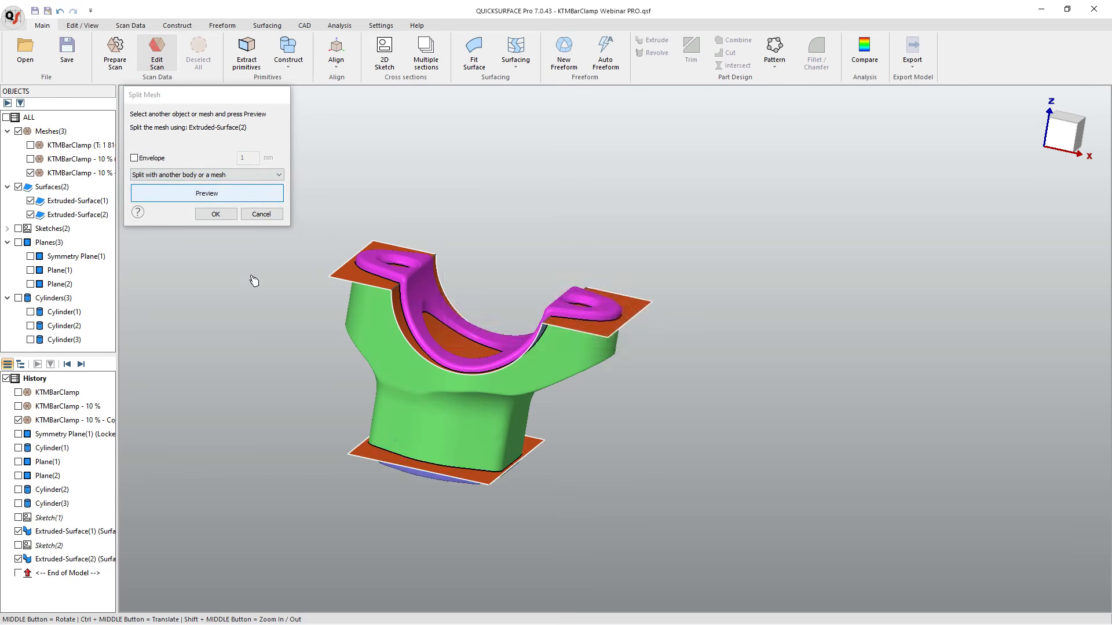
middle_drag(250, 281, 447, 388)
click(216, 214)
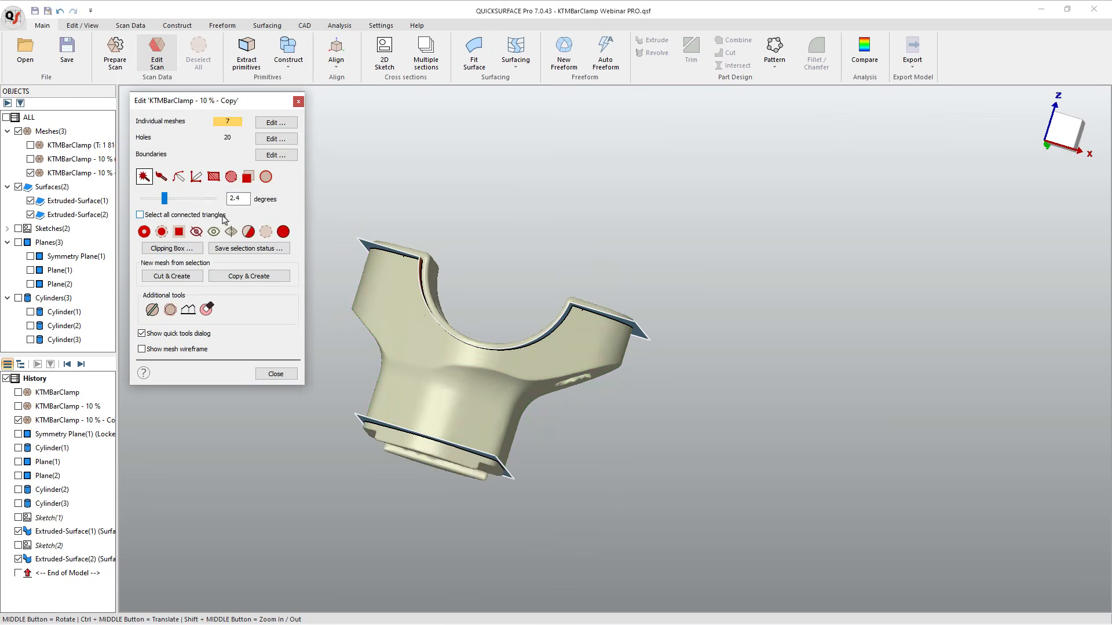
Keep only the main body between the two cutting surfaces among the individual meshes, and finish editing the scan.
click(268, 128)
click(404, 322)
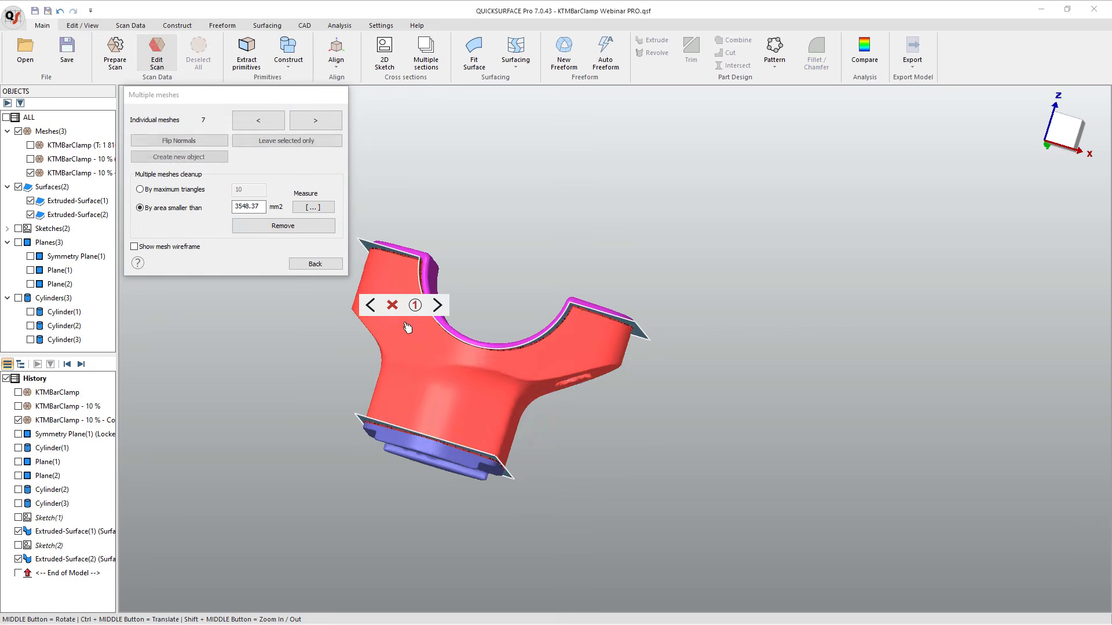
click(414, 305)
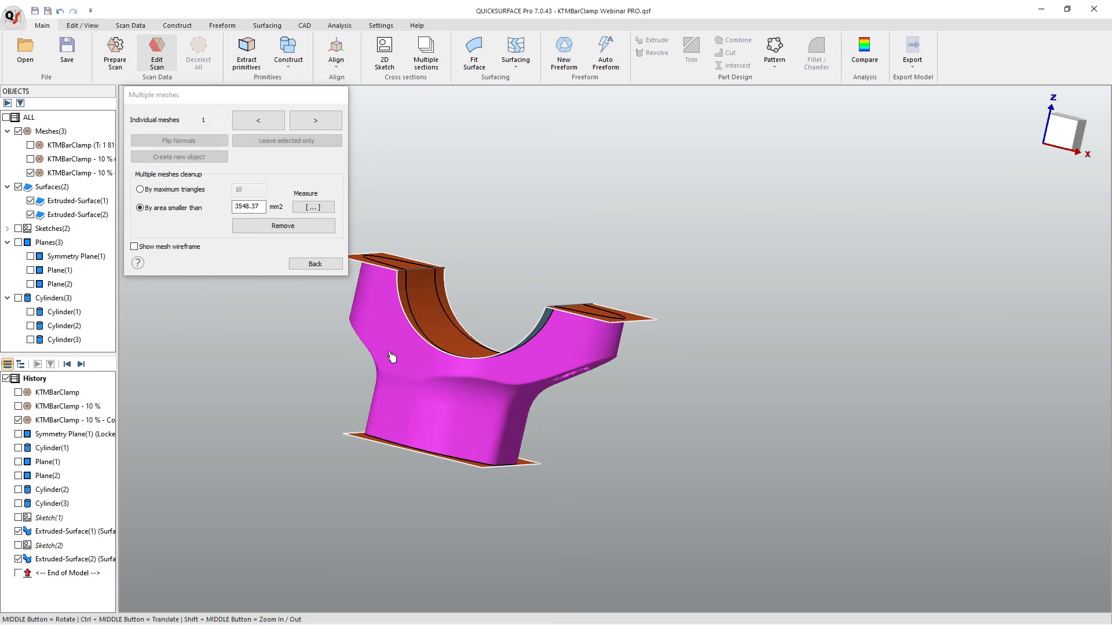
middle_drag(313, 347, 497, 370)
click(315, 263)
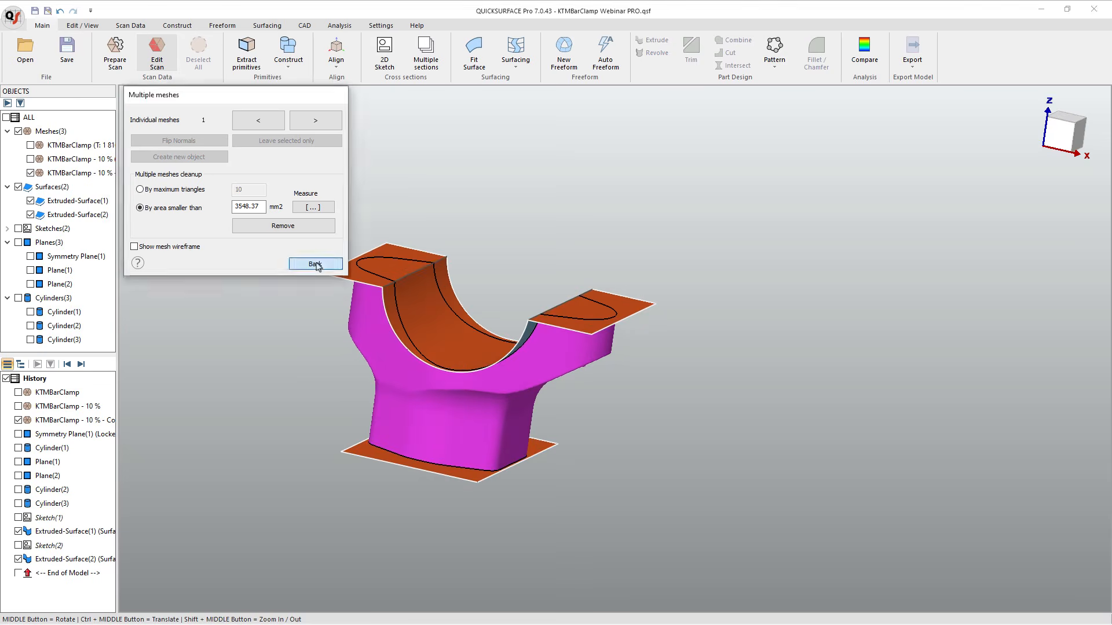
scroll(404, 365, down, 3)
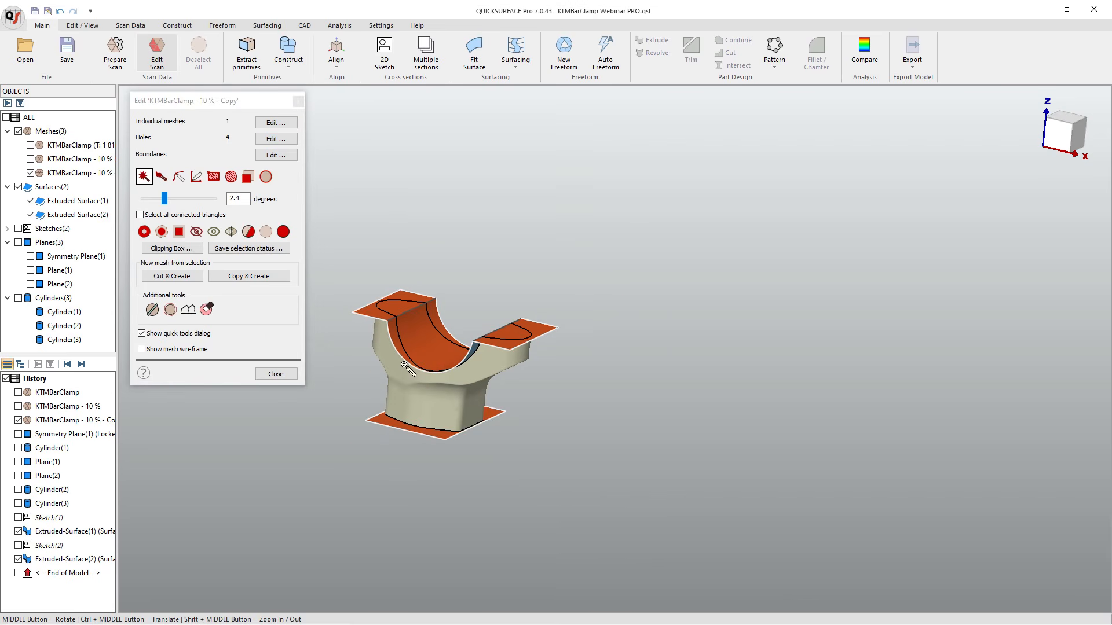
click(276, 375)
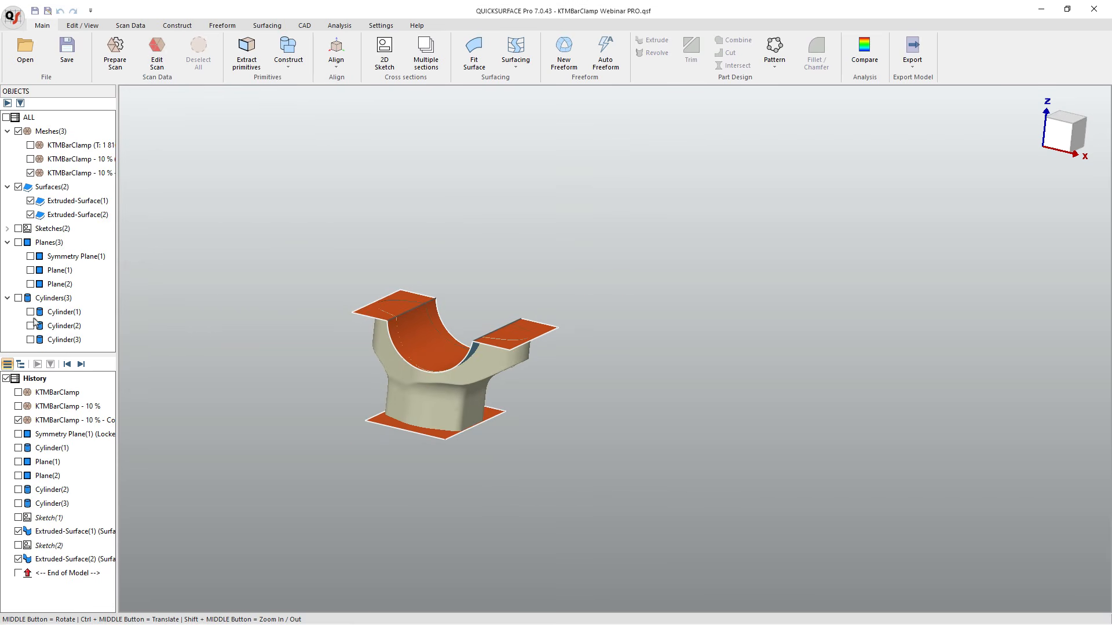
Hide both extruded surfaces and examine the trimmed mesh around its open edges and threaded holes.
click(30, 200)
click(31, 214)
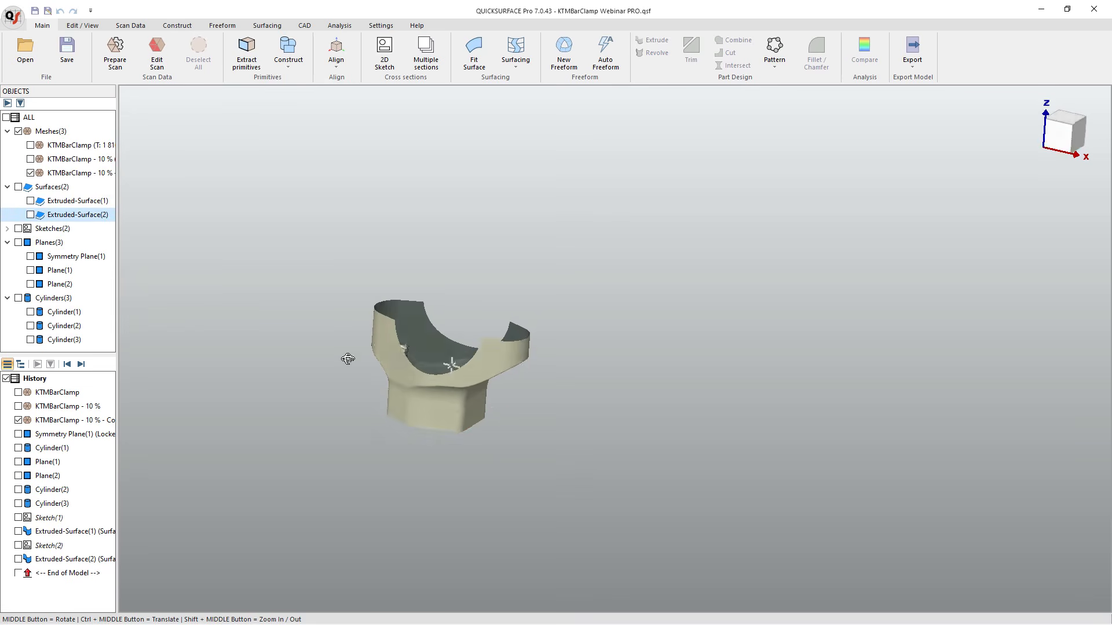
middle_drag(347, 359, 521, 486)
scroll(452, 394, up, 5)
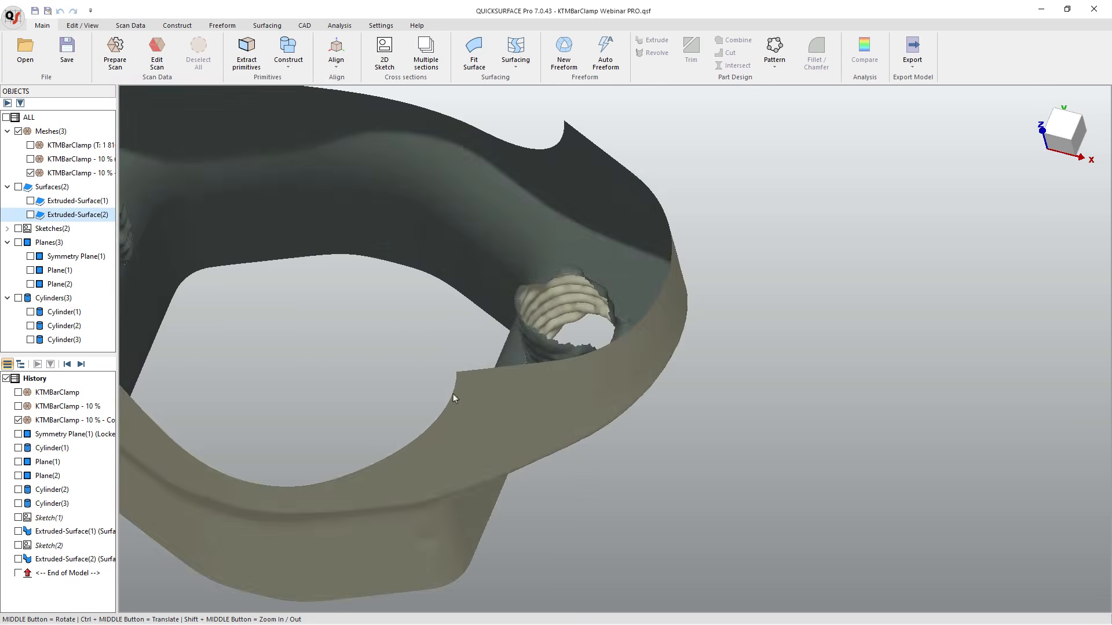
middle_drag(447, 385, 517, 250)
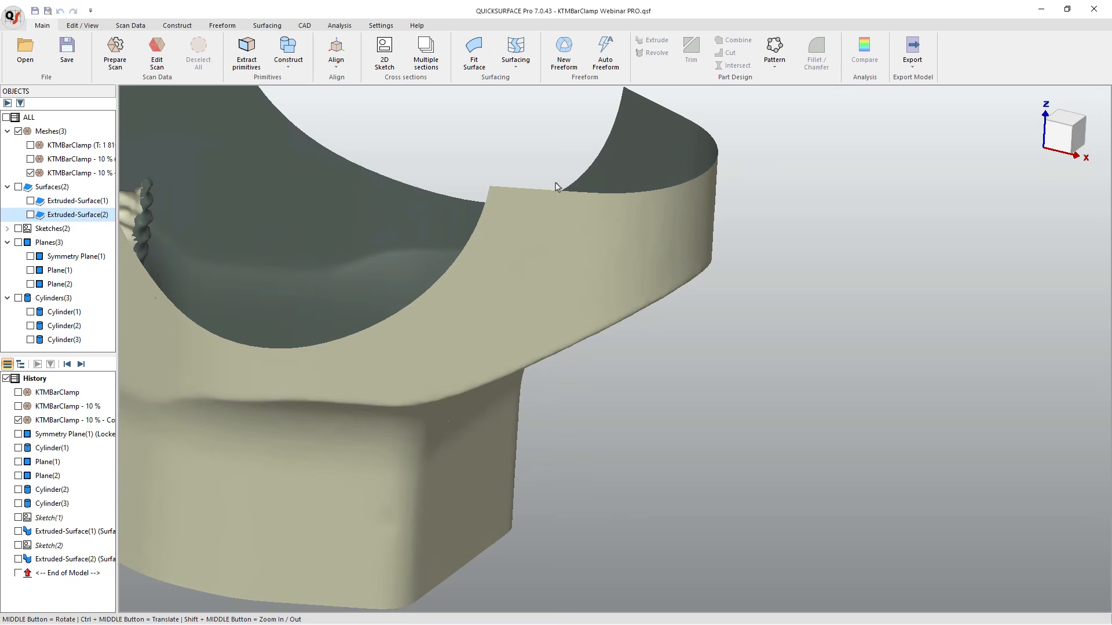
scroll(661, 197, down, 5)
mouse_move(593, 292)
middle_down()
mouse_move(509, 335)
mouse_move(441, 186)
mouse_move(122, 155)
middle_up()
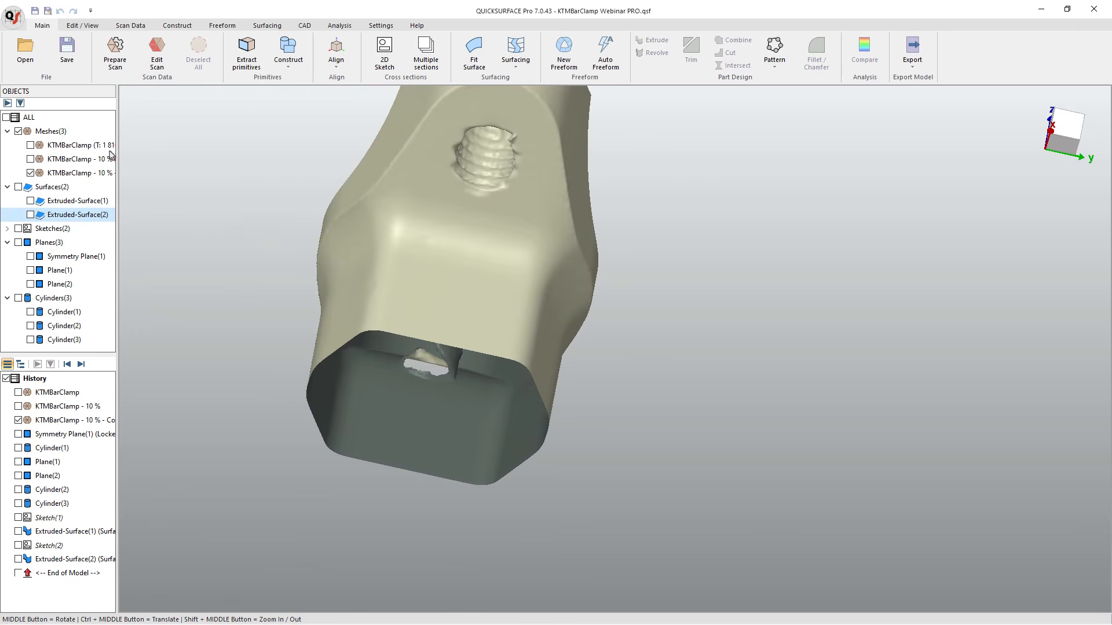
Edit the trimmed scan copy and delete the mesh in a circular area around each of the two threaded holes.
click(71, 173)
click(157, 52)
middle_drag(459, 298, 600, 206)
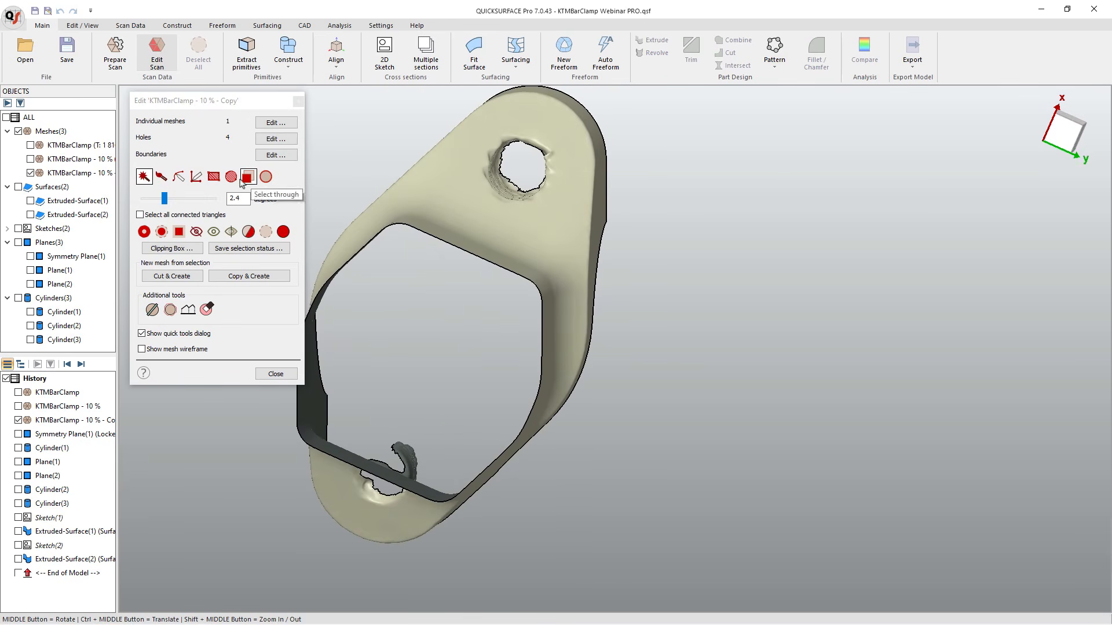
click(232, 177)
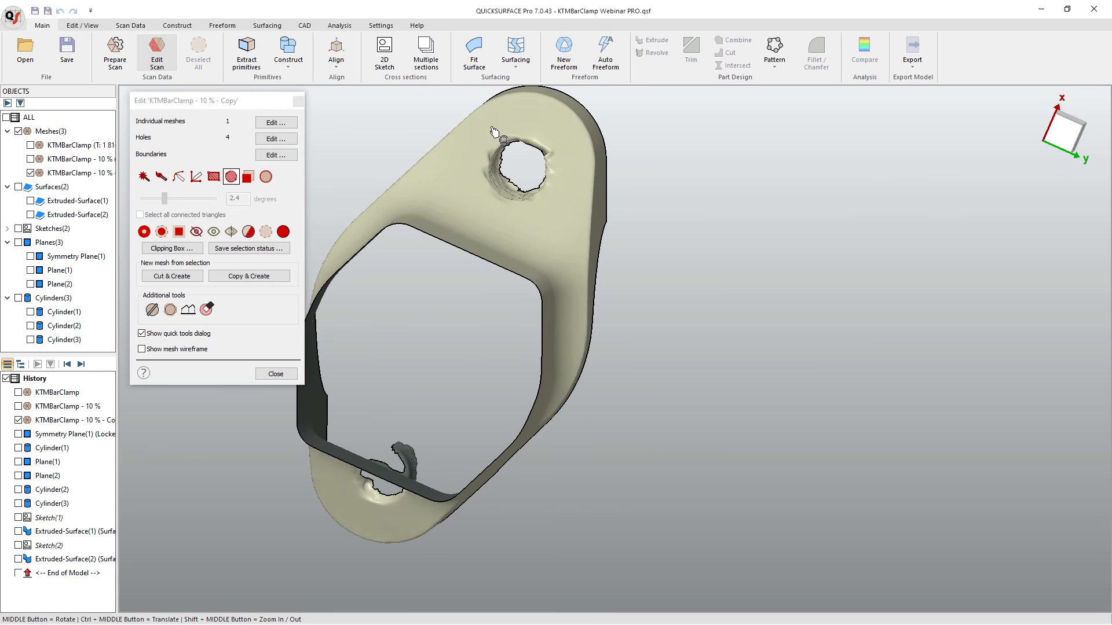
drag(521, 162, 555, 206)
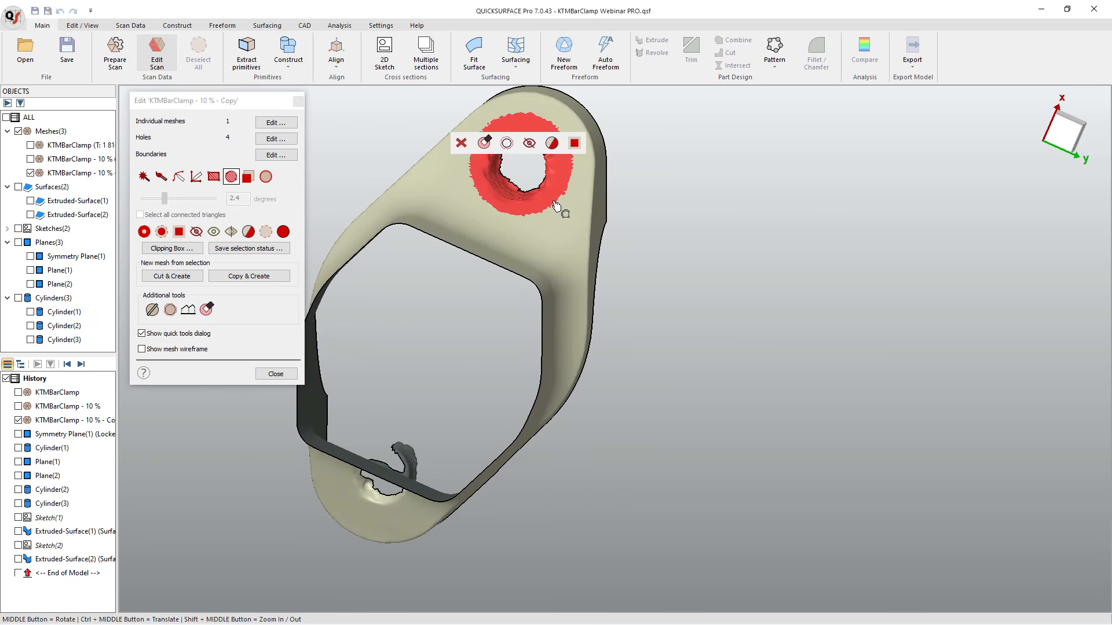
click(470, 148)
middle_drag(496, 327, 356, 433)
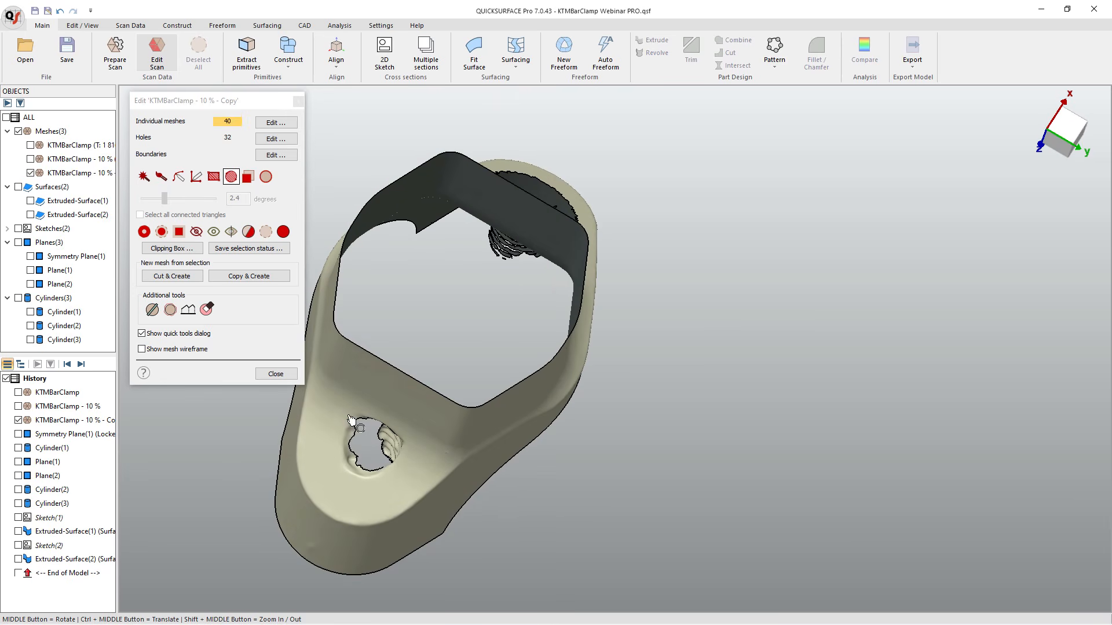
drag(362, 442, 399, 481)
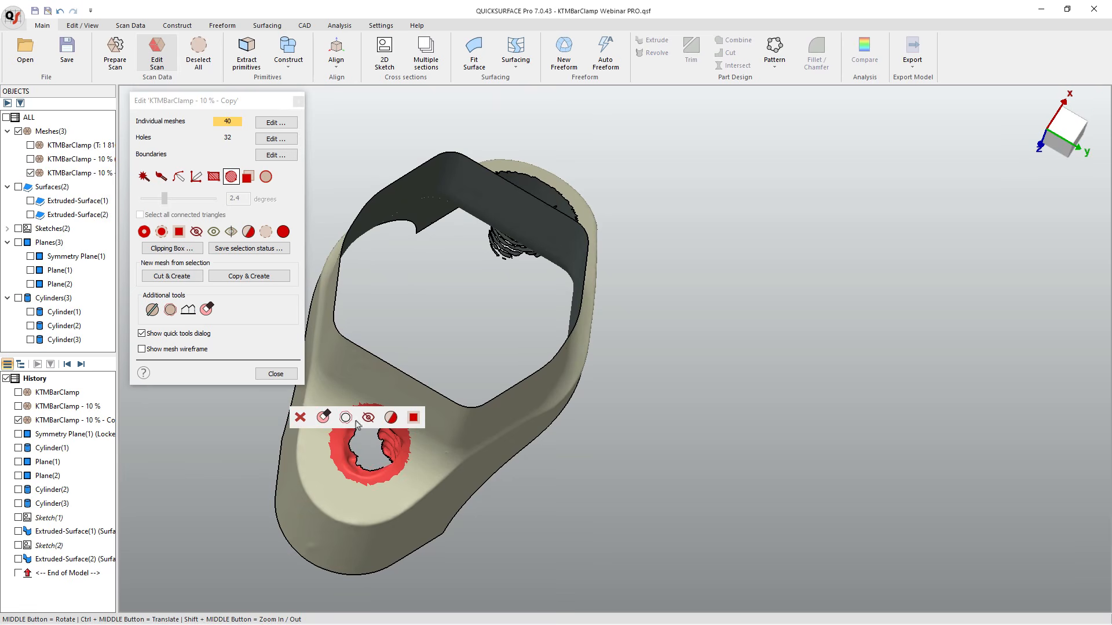
click(300, 419)
Keep only the main clamp body among the individual meshes, discarding the loose thread fragments.
middle_drag(446, 298, 447, 349)
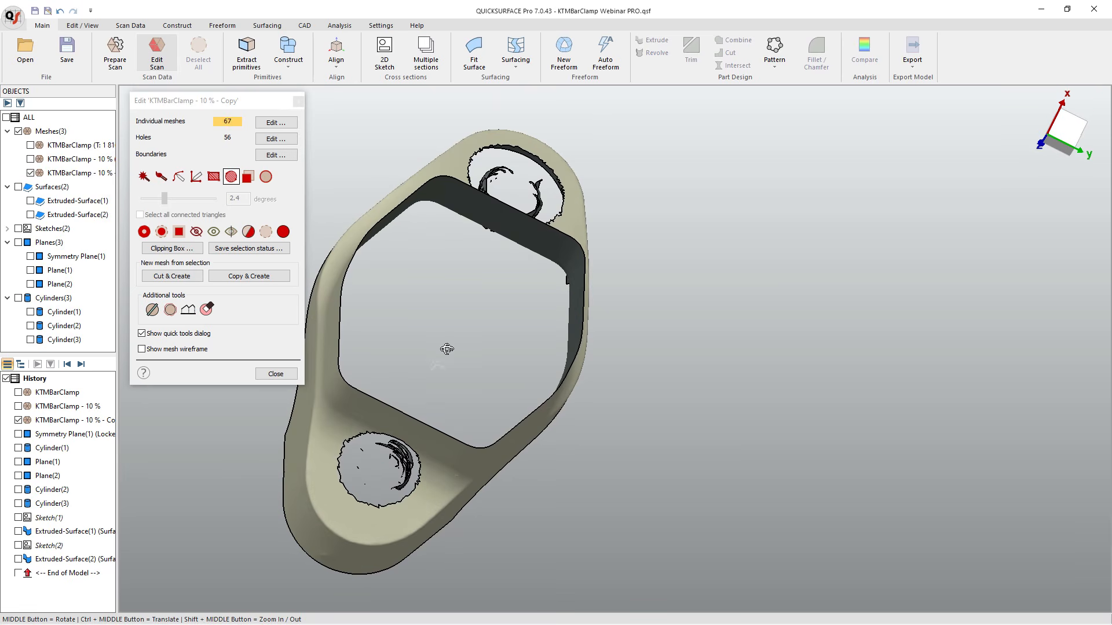
click(274, 122)
click(424, 203)
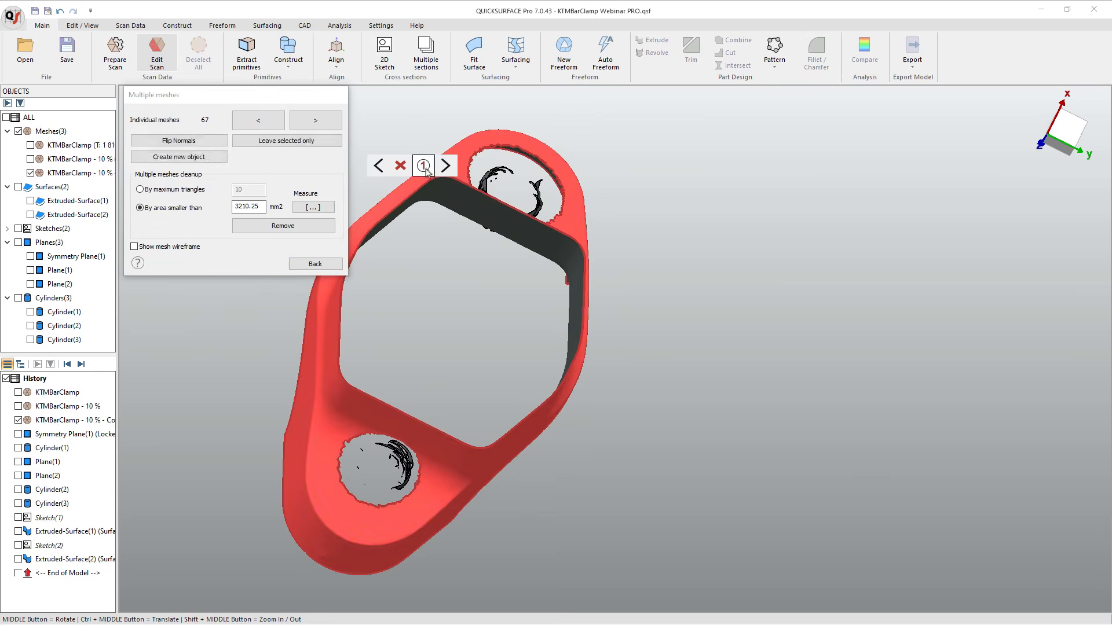
click(424, 168)
middle_drag(460, 243, 429, 301)
click(316, 264)
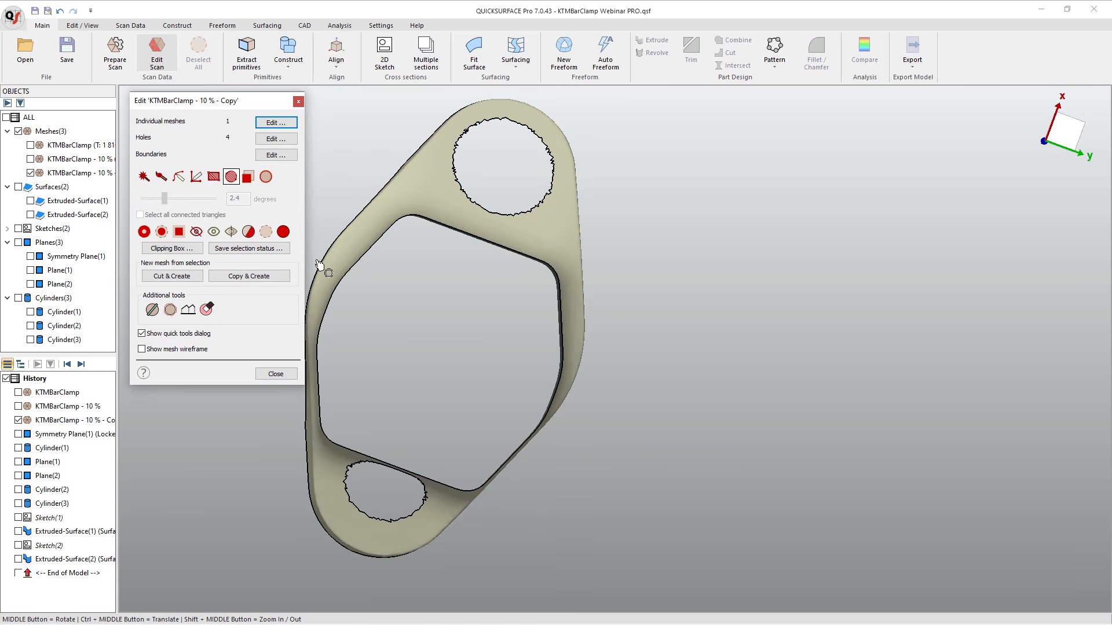
Smooth the jagged boundaries of the two circular openings.
scroll(318, 265, down, 3)
click(286, 155)
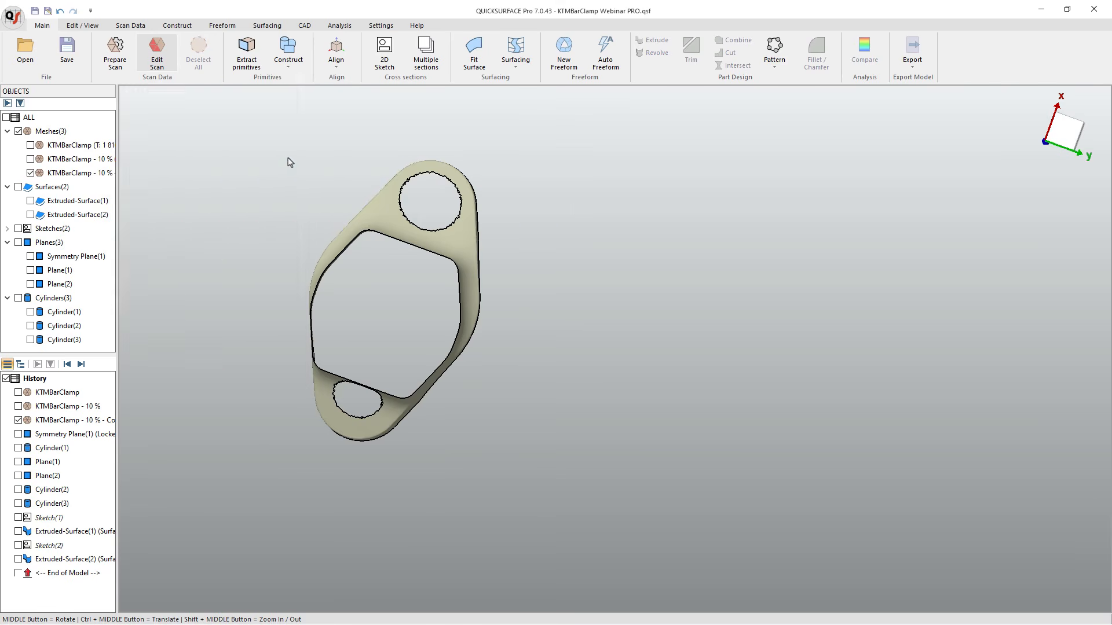
click(439, 180)
click(434, 114)
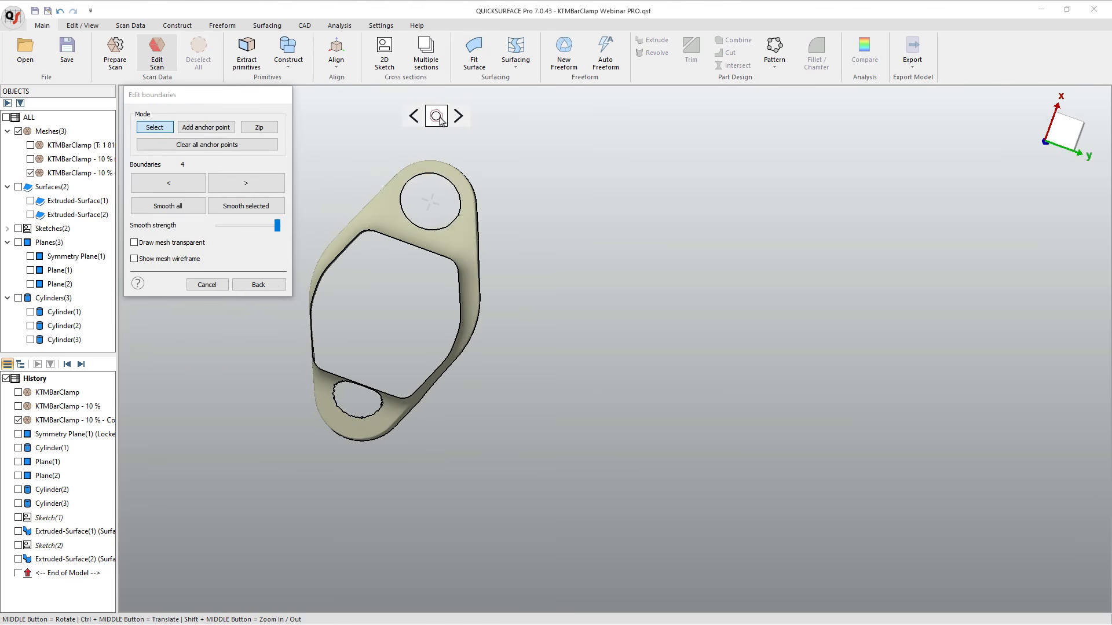
click(363, 418)
click(361, 361)
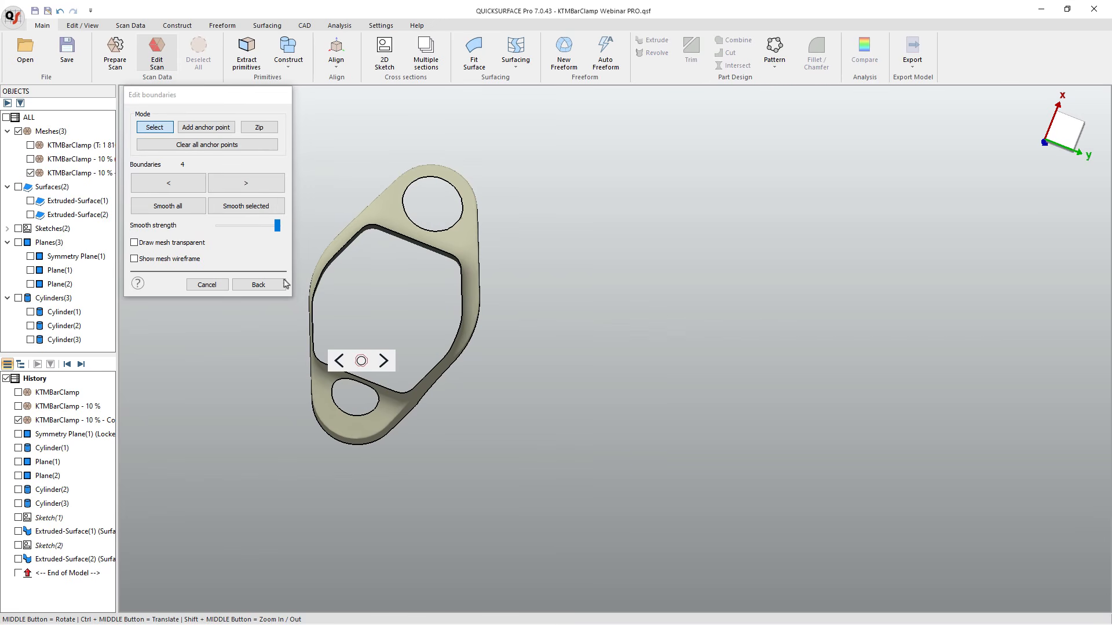
click(272, 284)
Fill both circular openings in the mesh using the Curvature algorithm.
click(281, 139)
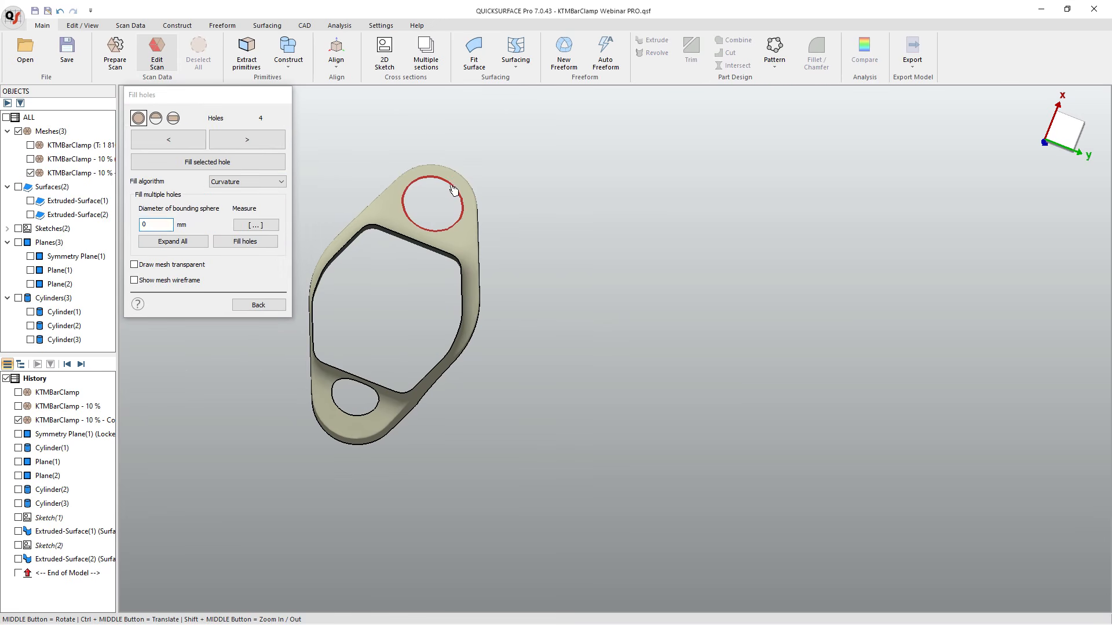
click(454, 190)
click(474, 128)
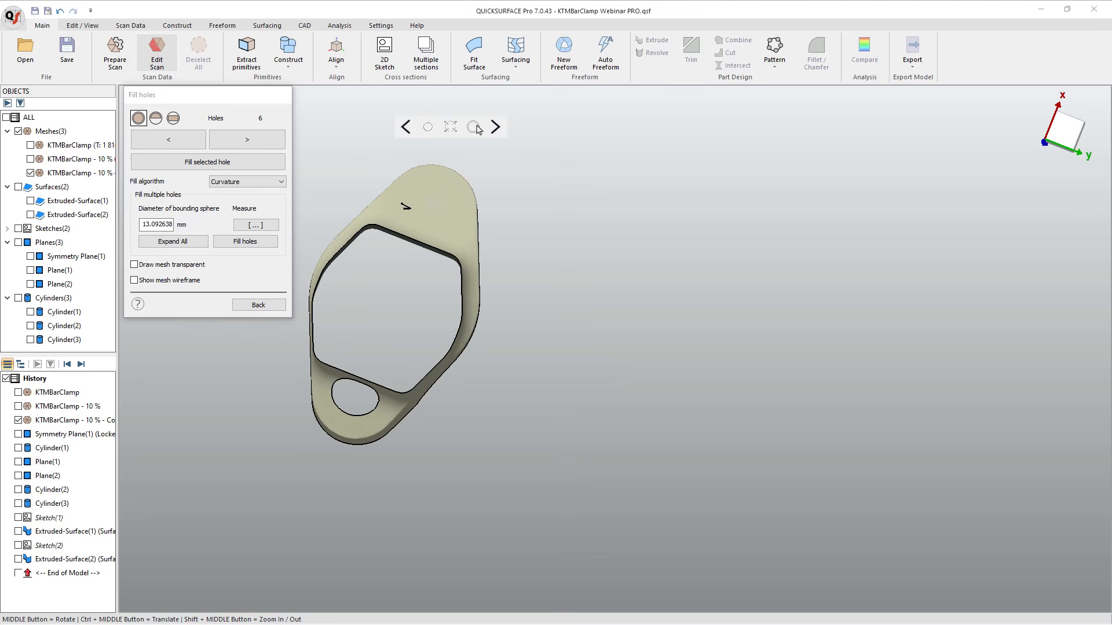
click(384, 406)
click(402, 343)
Expand the small sliver gaps in the patched area, using a measured bounding sphere diameter of 2.718 mm, and fill the enlarged hole.
middle_drag(402, 344, 385, 318)
scroll(390, 209, up, 10)
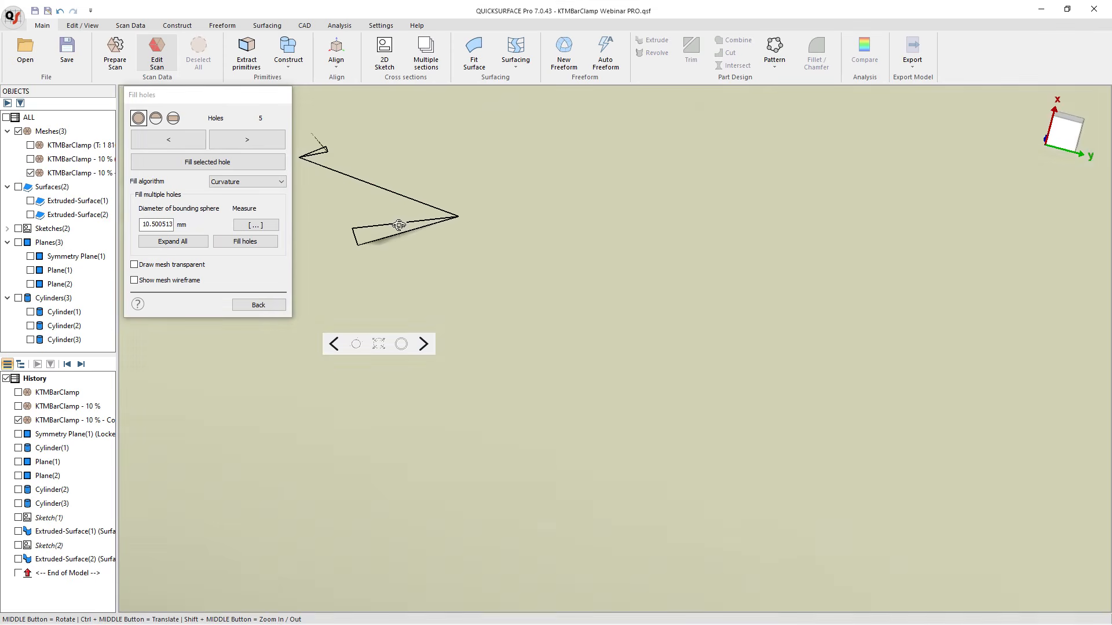
scroll(399, 226, down, 3)
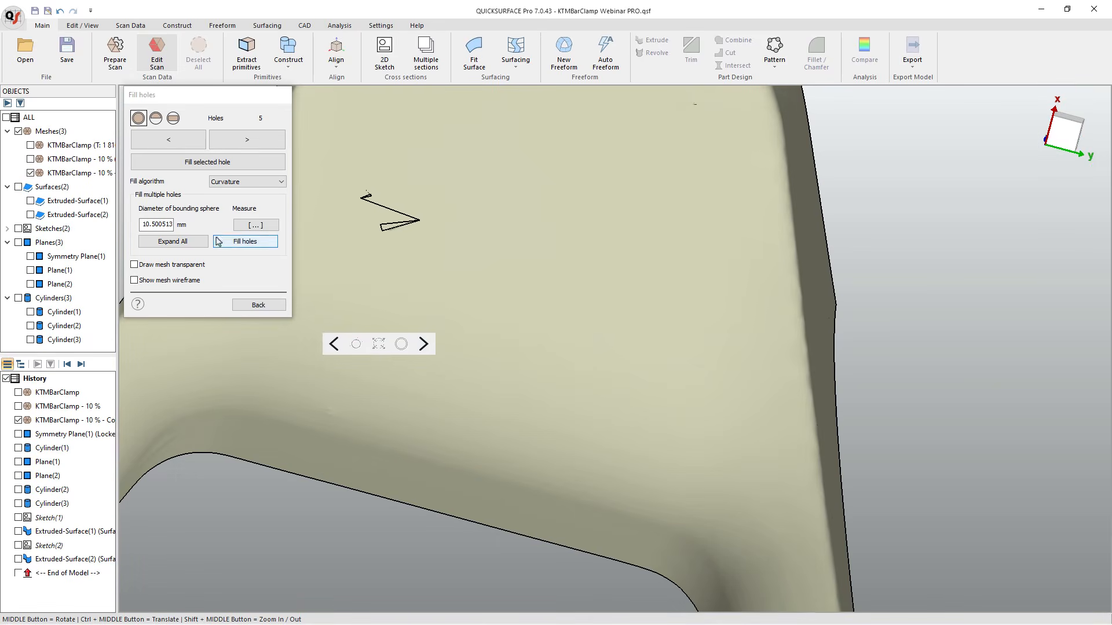
click(256, 225)
drag(361, 189, 422, 248)
click(216, 245)
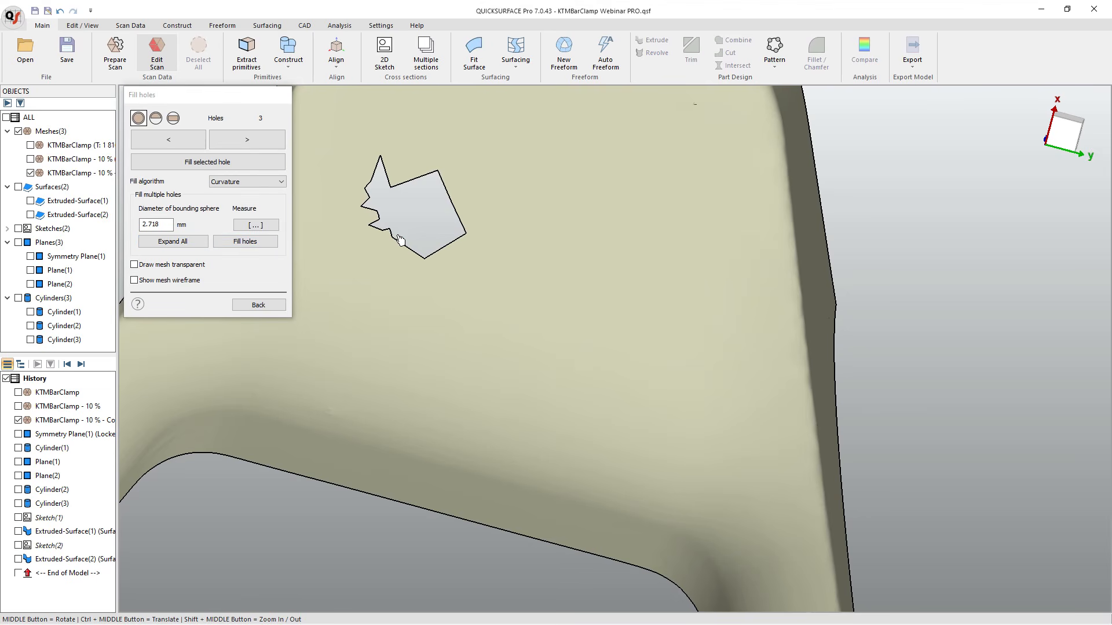
click(398, 241)
click(429, 187)
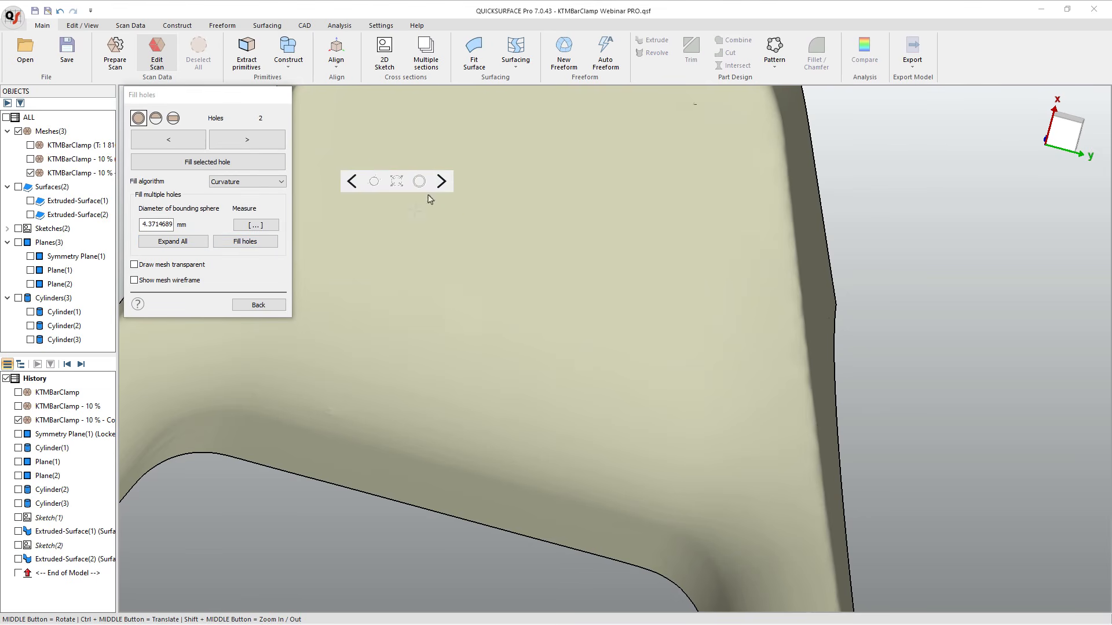
Finish hole filling, check the repaired mesh from several sides, and close the scan editing.
scroll(432, 220, down, 5)
click(258, 305)
scroll(486, 282, up, 2)
scroll(487, 282, down, 3)
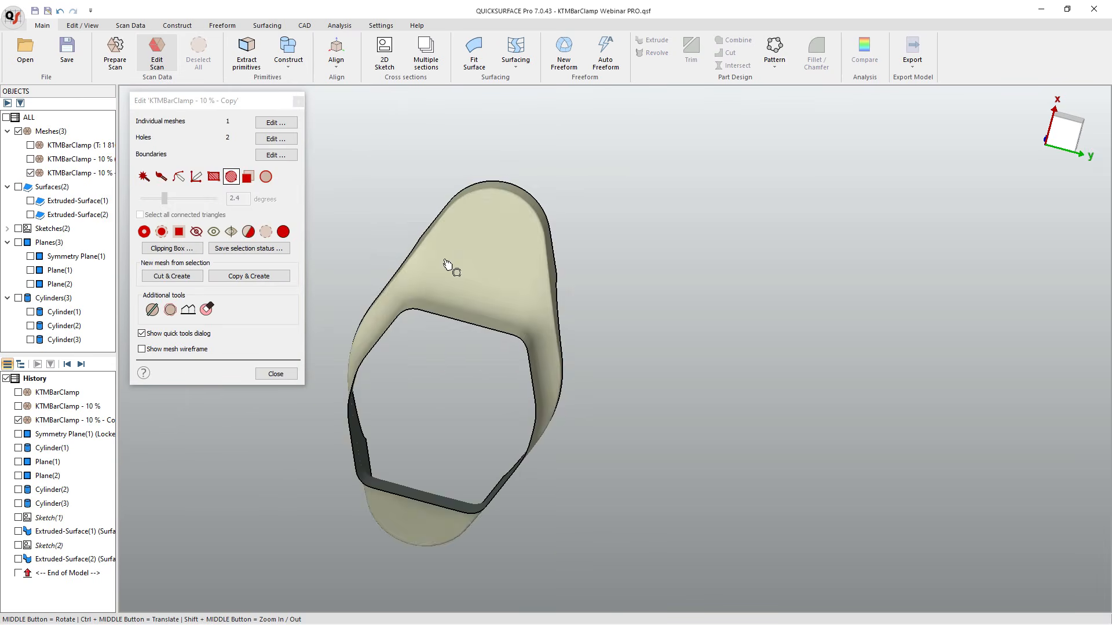
middle_drag(451, 268, 559, 371)
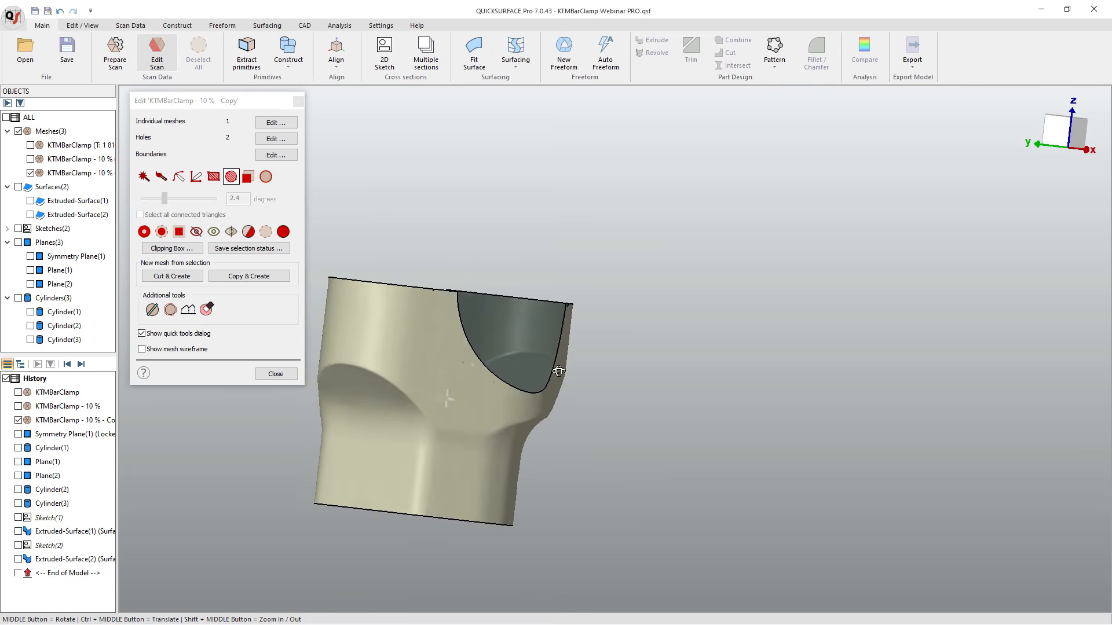
middle_drag(352, 310, 399, 366)
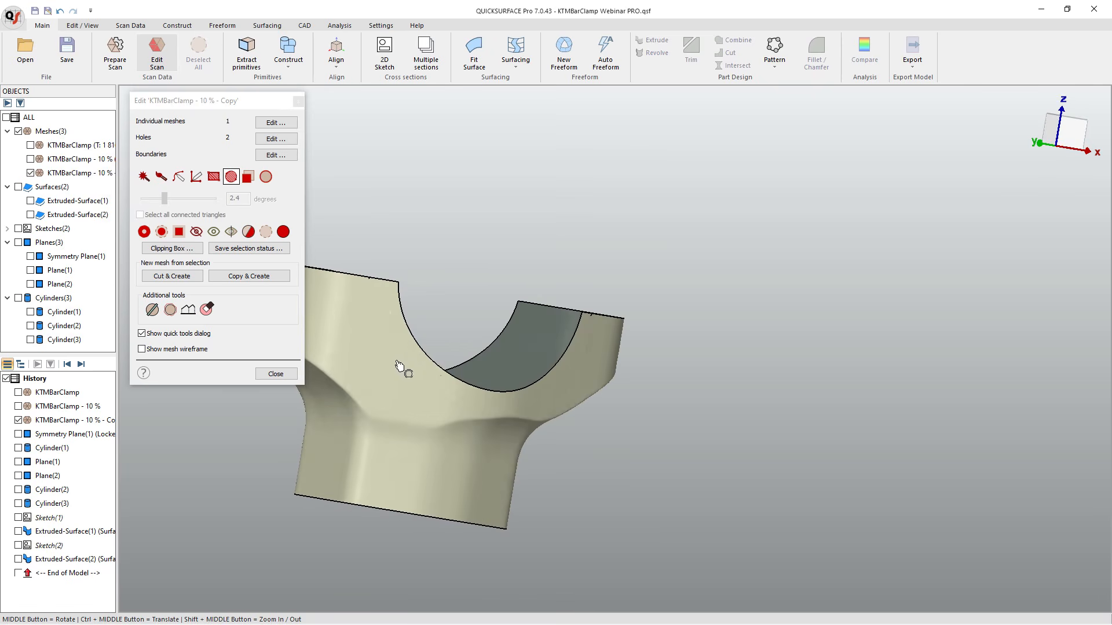
middle_drag(470, 383, 548, 381)
click(292, 375)
middle_drag(324, 379, 481, 371)
Preview an Auto Freeform surface with the Feature aligned algorithm and Medium quad count, trying OXZ symmetry before returning it to None.
click(599, 55)
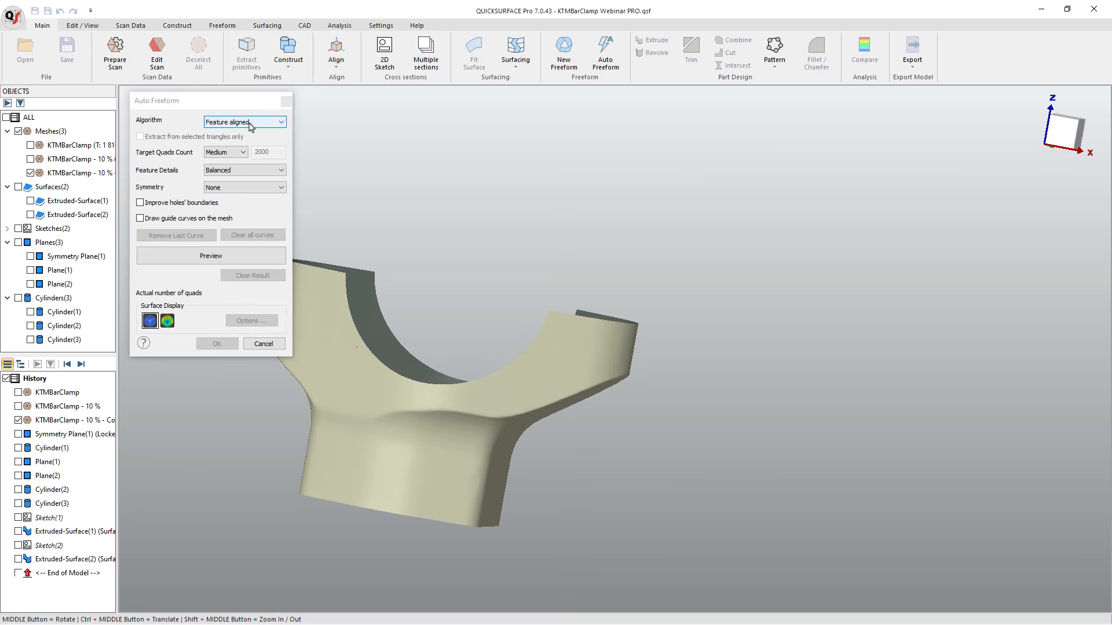
click(278, 188)
click(279, 189)
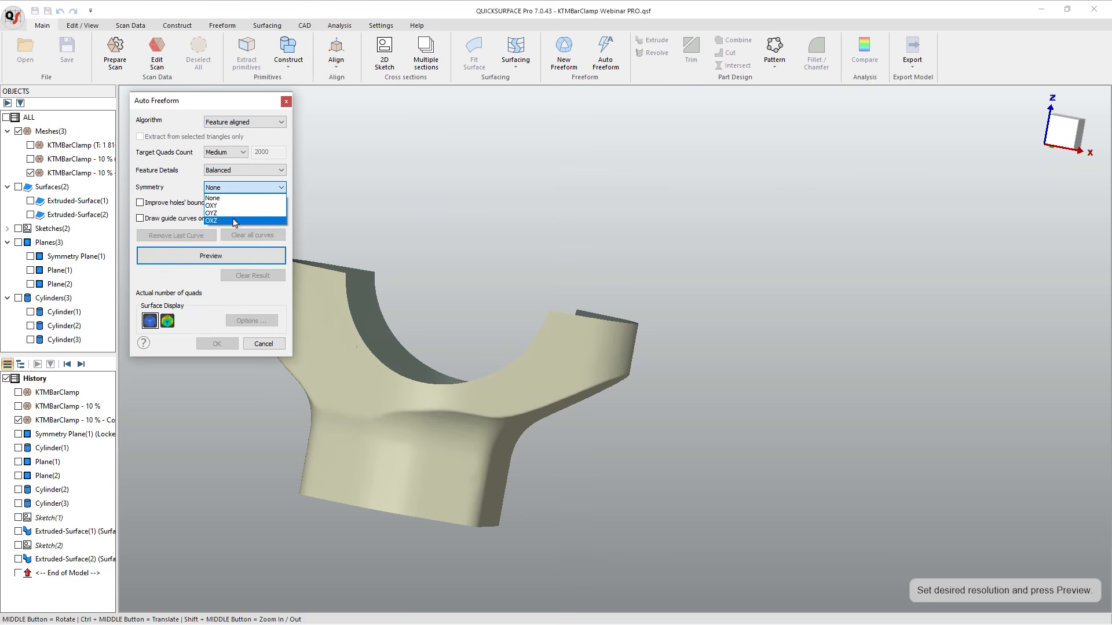
click(233, 223)
middle_drag(505, 260, 504, 348)
click(239, 188)
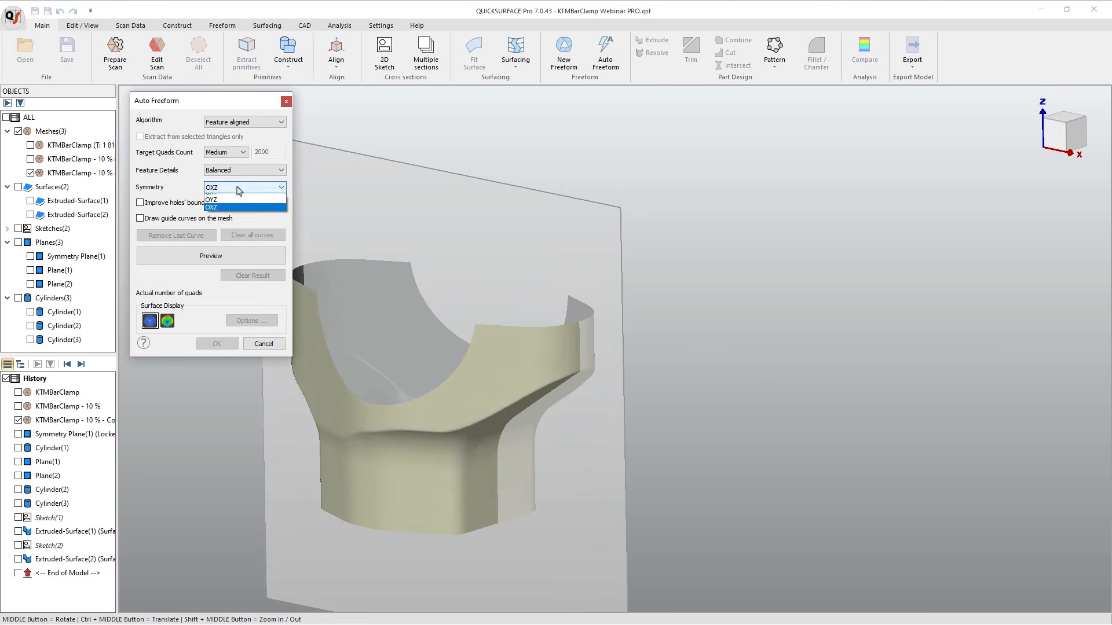
click(237, 201)
middle_drag(431, 286, 457, 286)
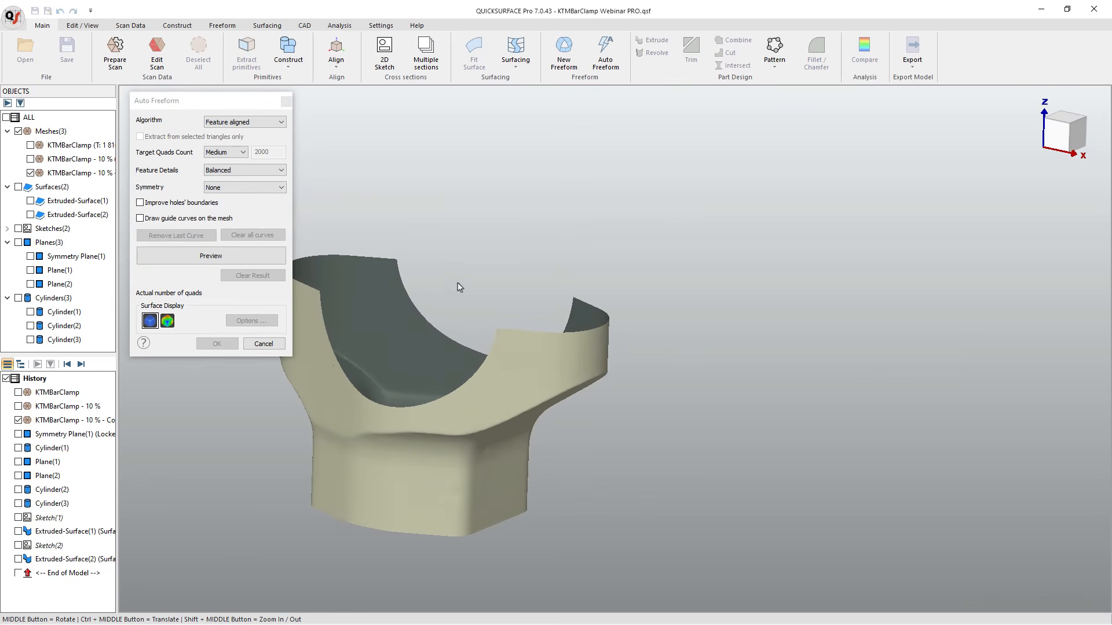
click(219, 259)
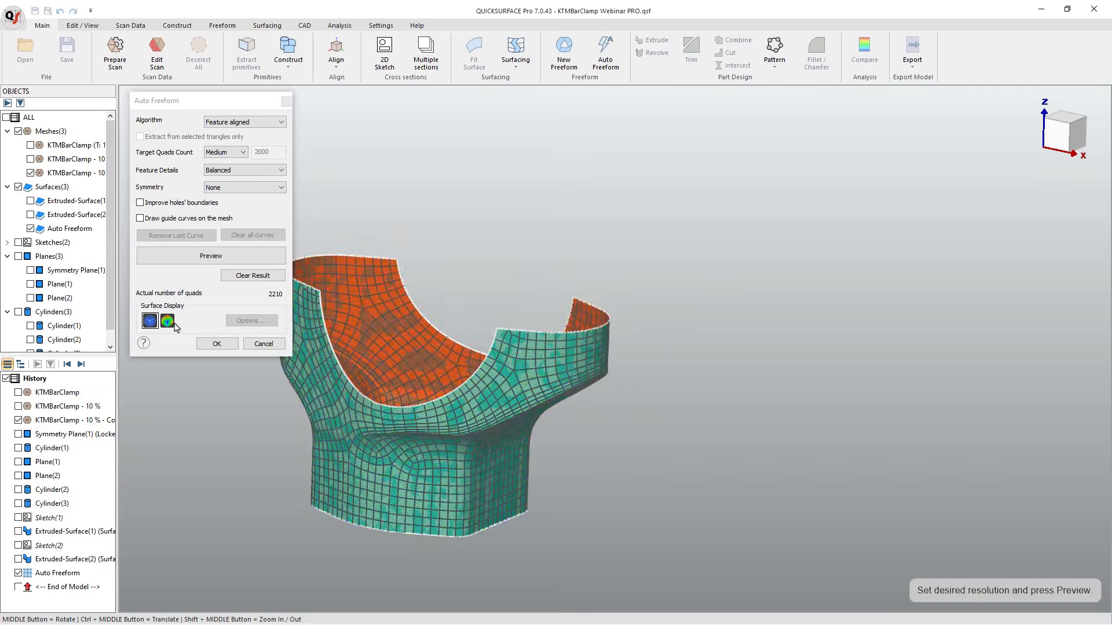
Examine the freeform preview's deviation colour map and quad layout around the clamp's edges, and accept the surface.
middle_drag(554, 450, 949, 416)
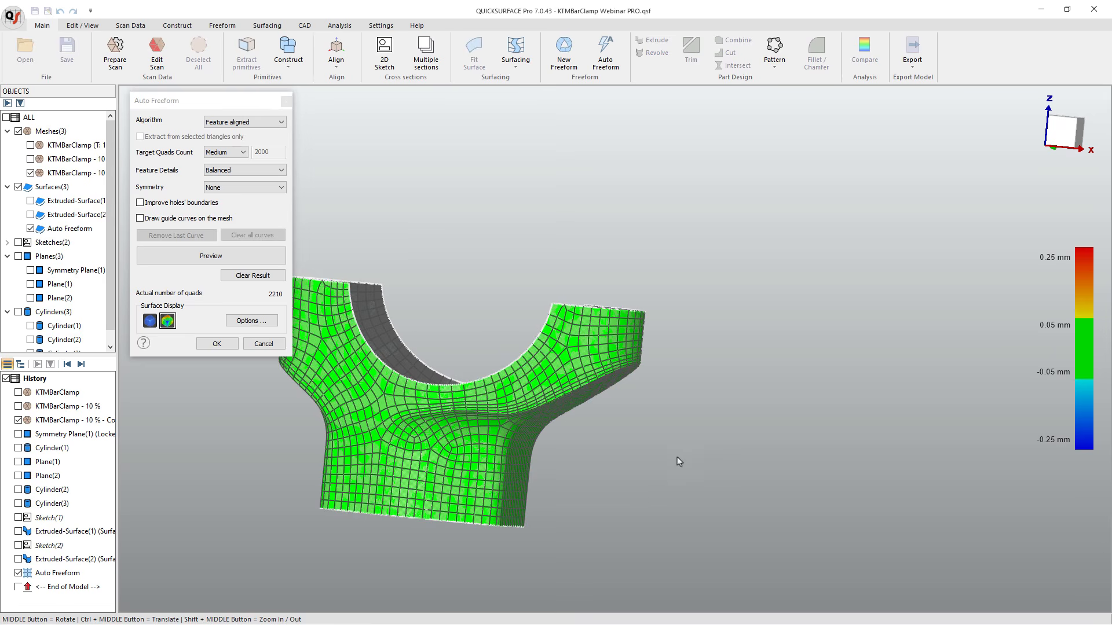
ctrl+middle_drag(696, 449, 820, 441)
middle_drag(652, 451, 686, 442)
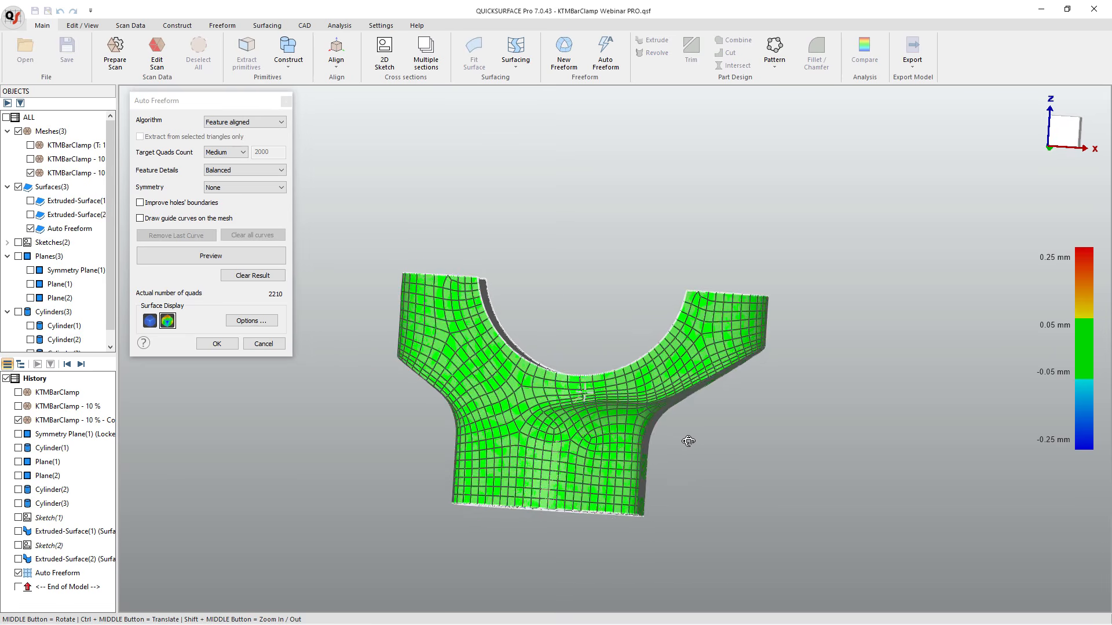
scroll(699, 298, up, 5)
scroll(698, 292, up, 3)
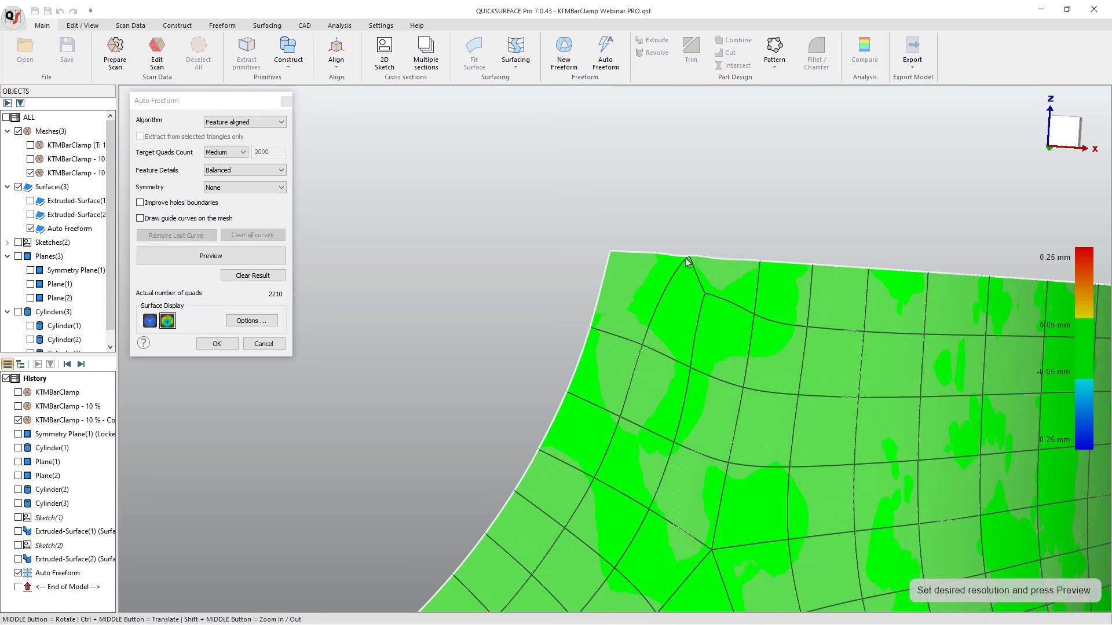
scroll(683, 262, down, 10)
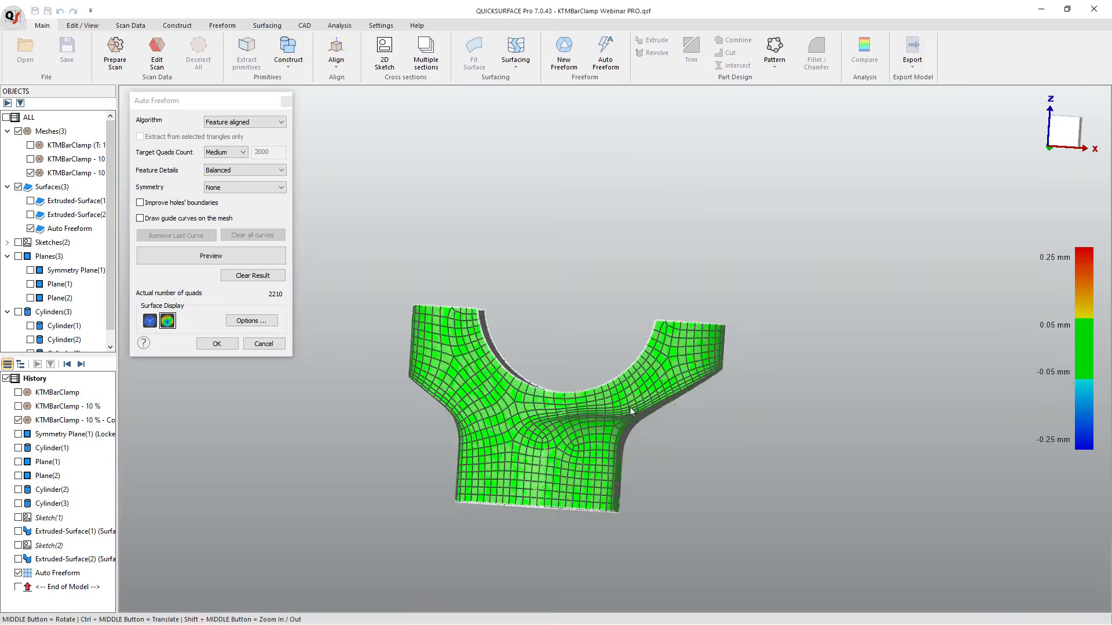
middle_drag(630, 407, 653, 354)
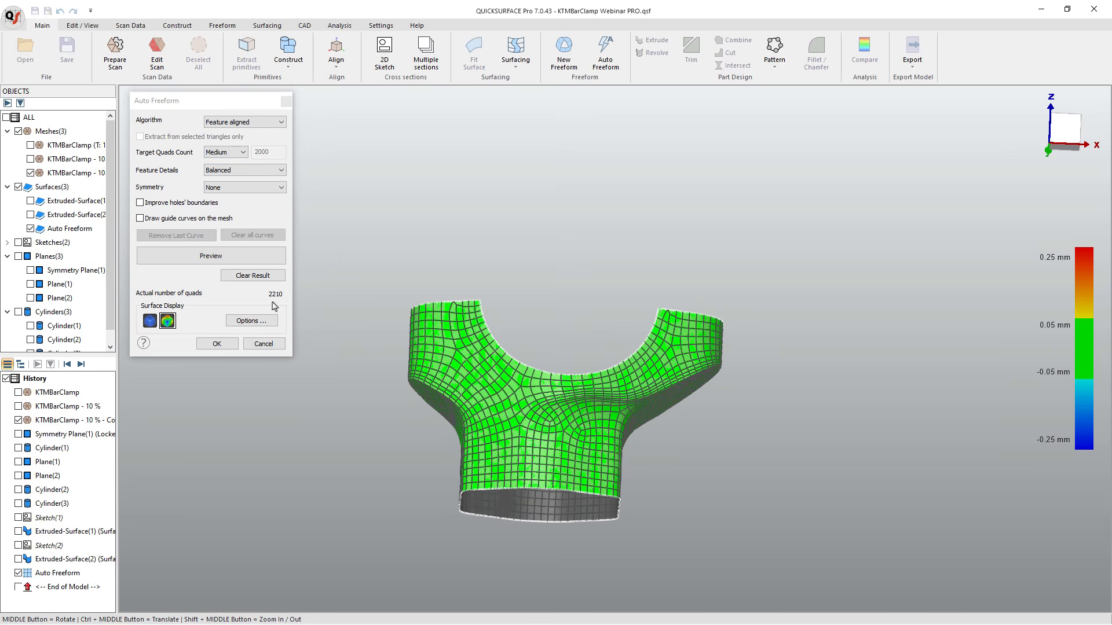
click(222, 346)
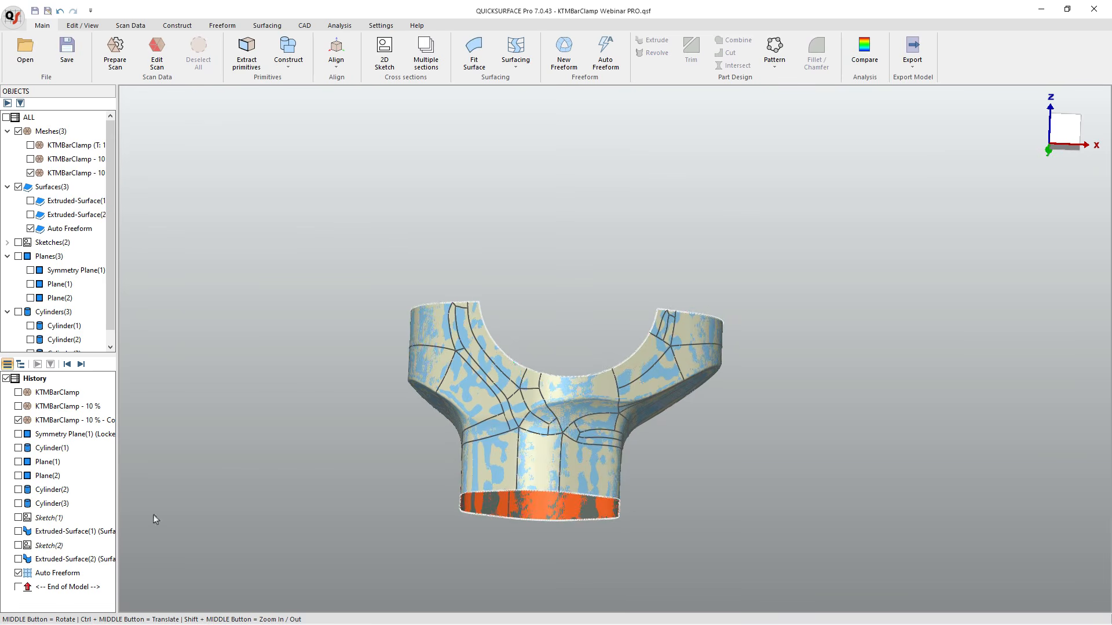
Edit the Auto Freeform surface, repair its irregular points, and show the untrimmed KTMBarClamp - 10 % mesh for comparison.
double_click(40, 574)
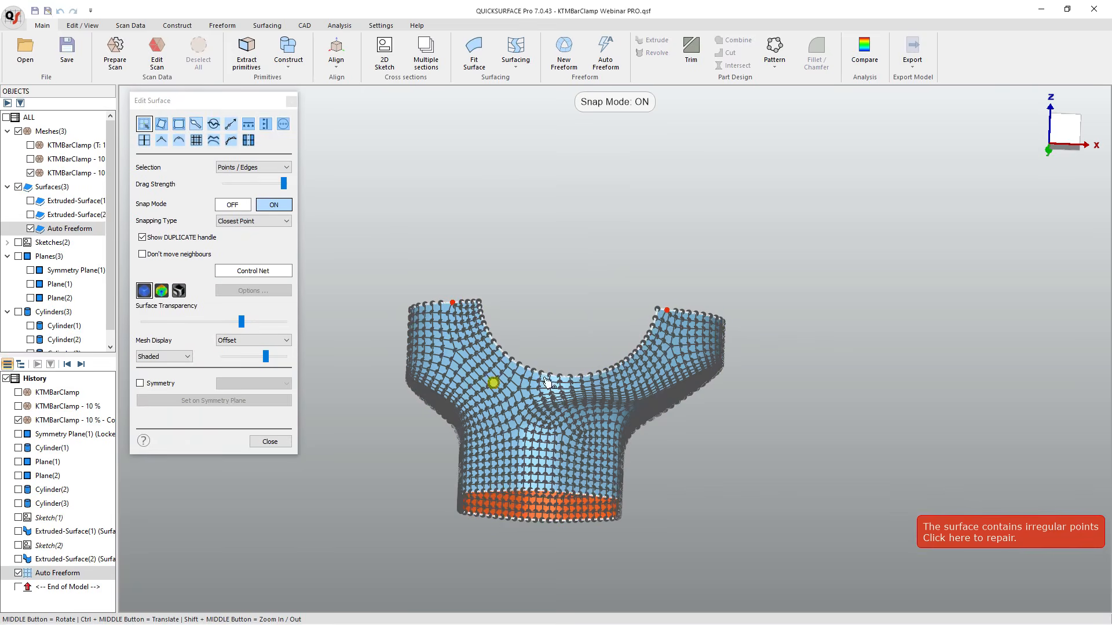
click(1016, 540)
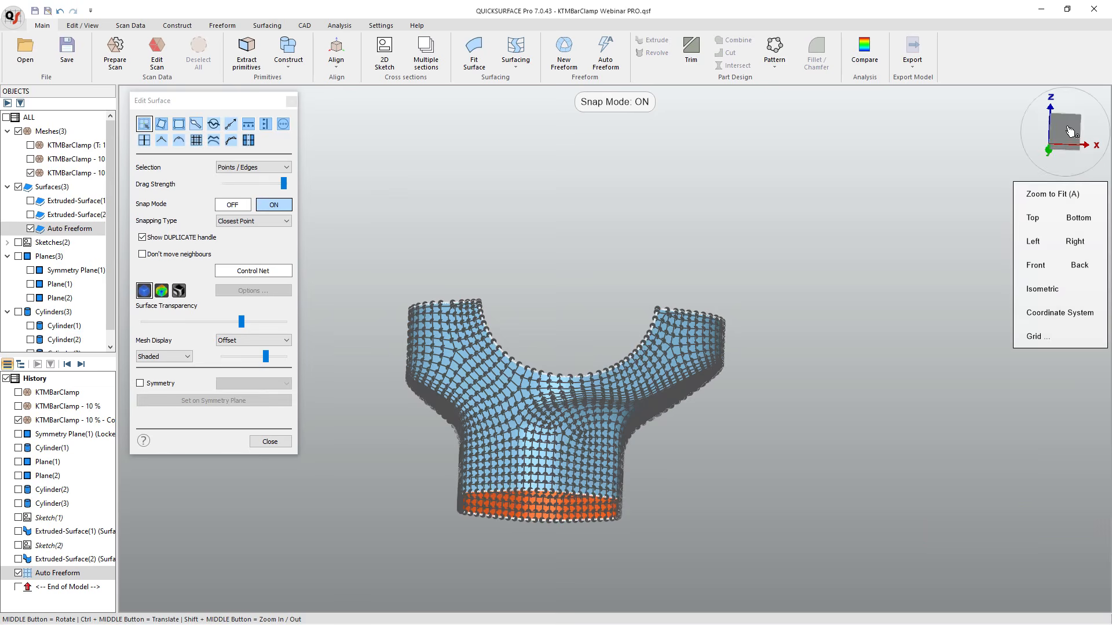
click(1063, 129)
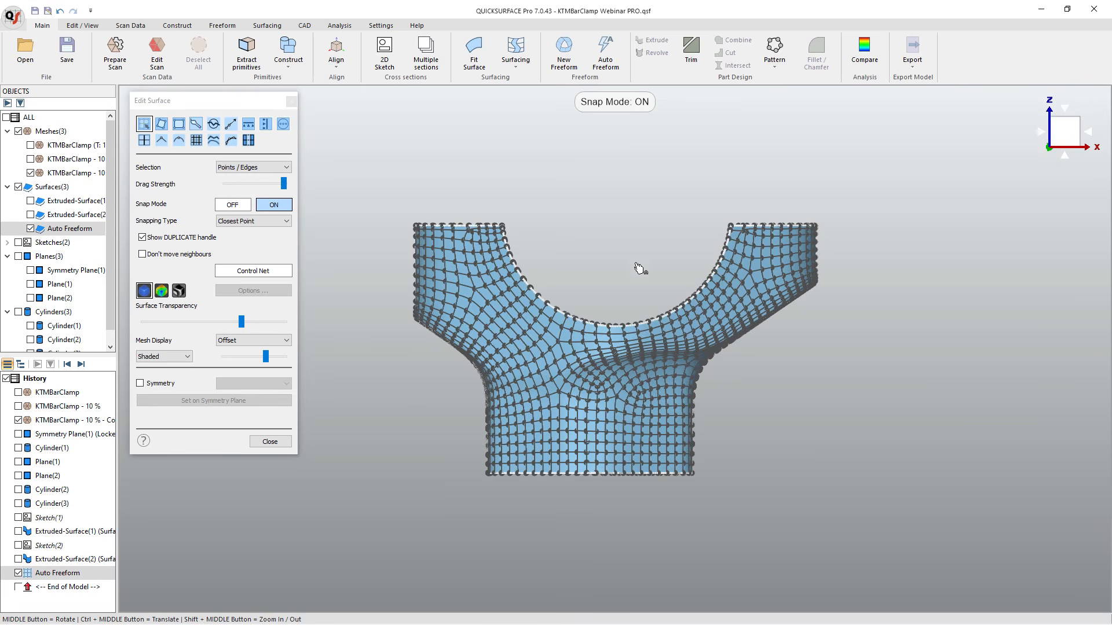
click(30, 159)
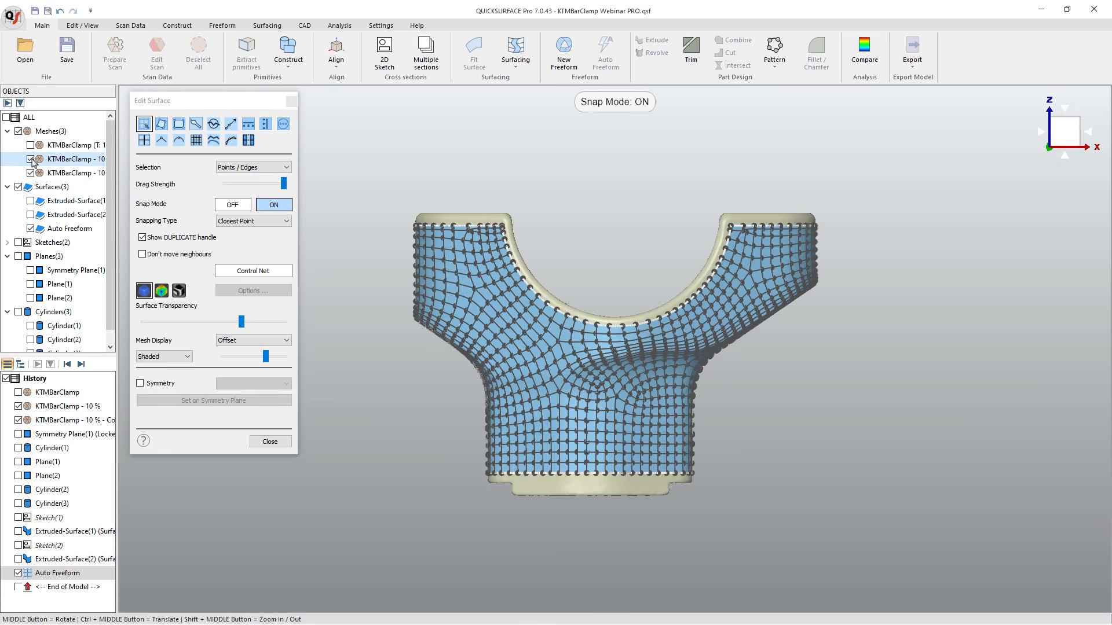
Turn snapping off and raise the freeform surface's upper boundary edges on both clamp arms above the scan.
scroll(489, 247, up, 5)
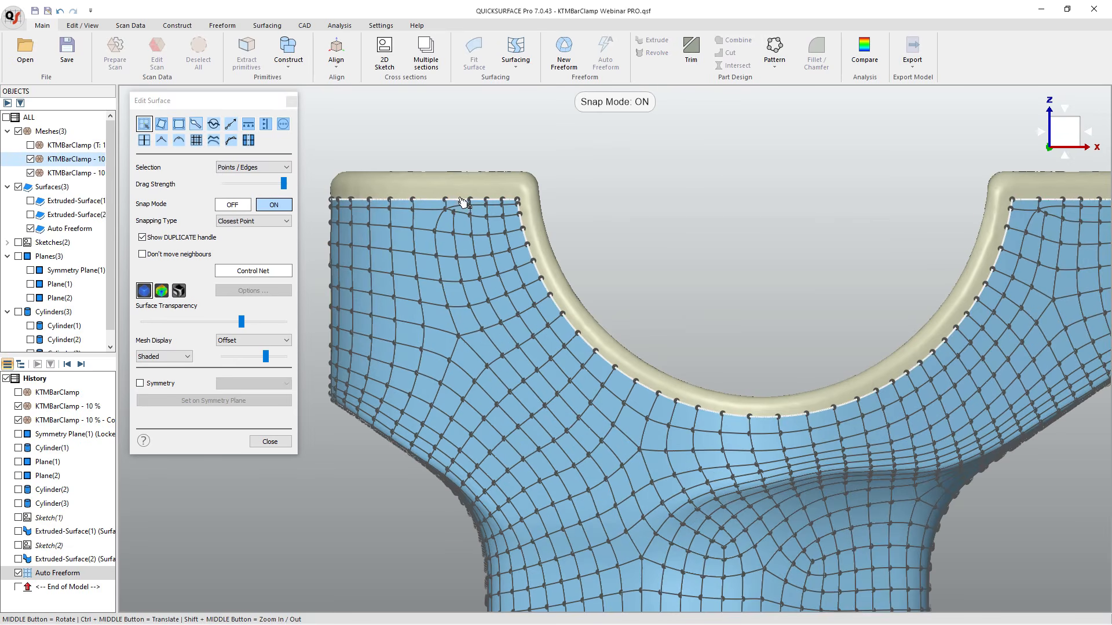
double_click(463, 200)
click(232, 205)
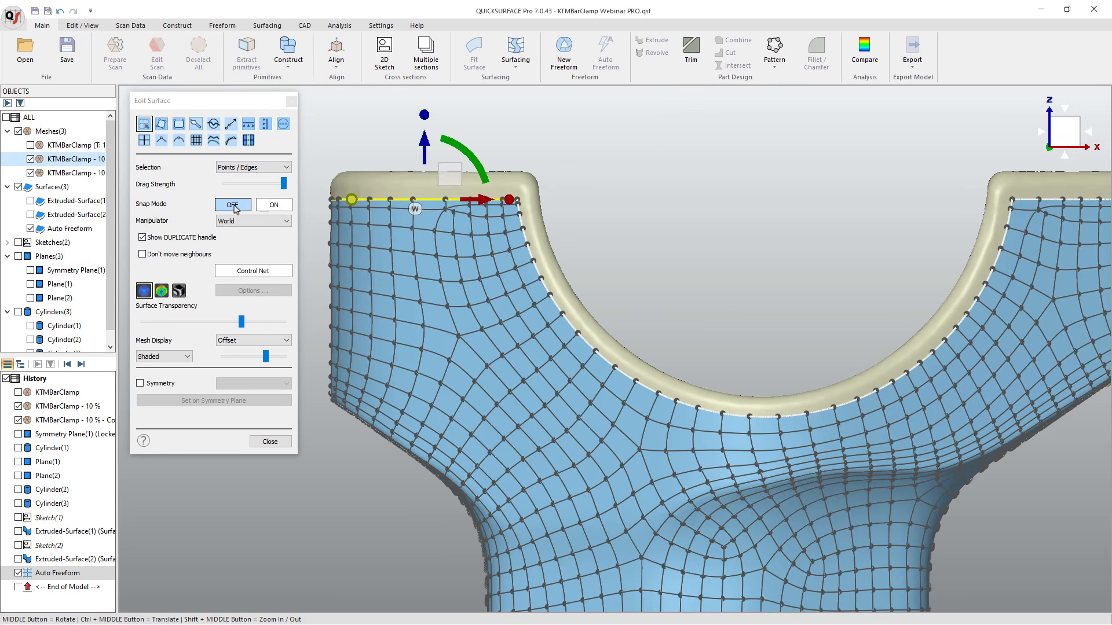
scroll(458, 300, down, 3)
drag(438, 186, 439, 159)
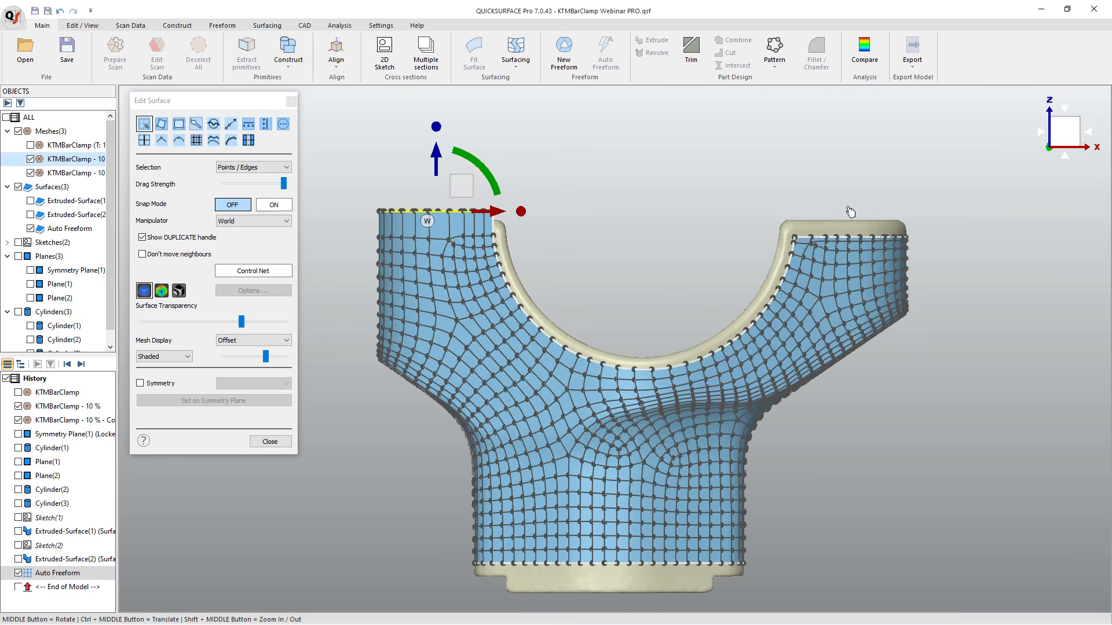
scroll(827, 248, up, 2)
click(817, 236)
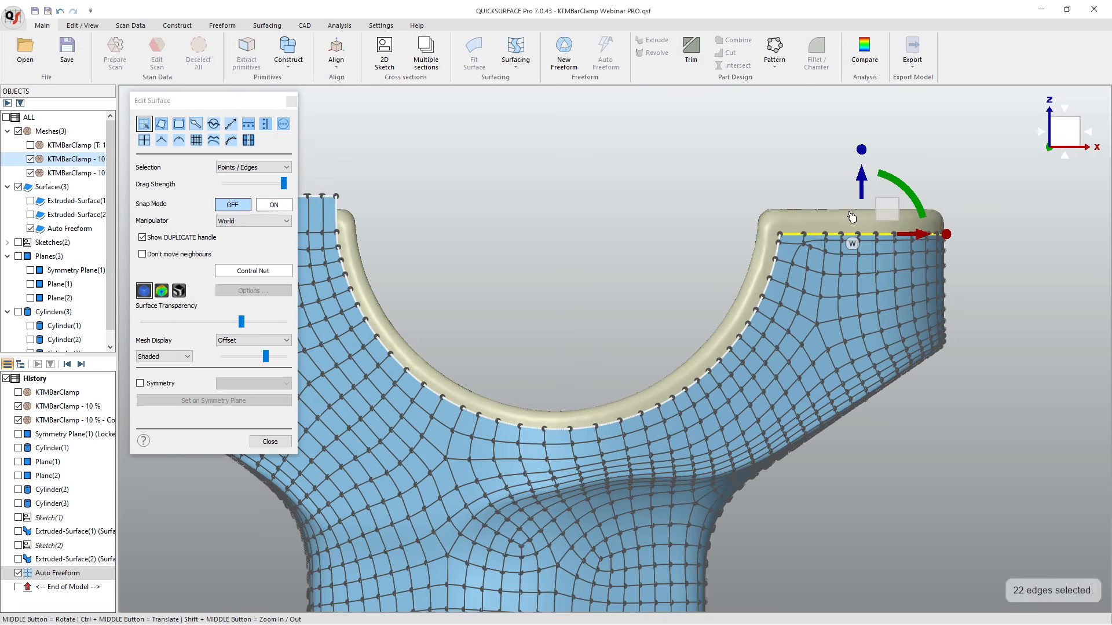
drag(861, 186, 861, 145)
Select the freeform's whole lower boundary loop and move it down past the bottom of the scanned base.
scroll(757, 168, down, 6)
scroll(702, 304, up, 5)
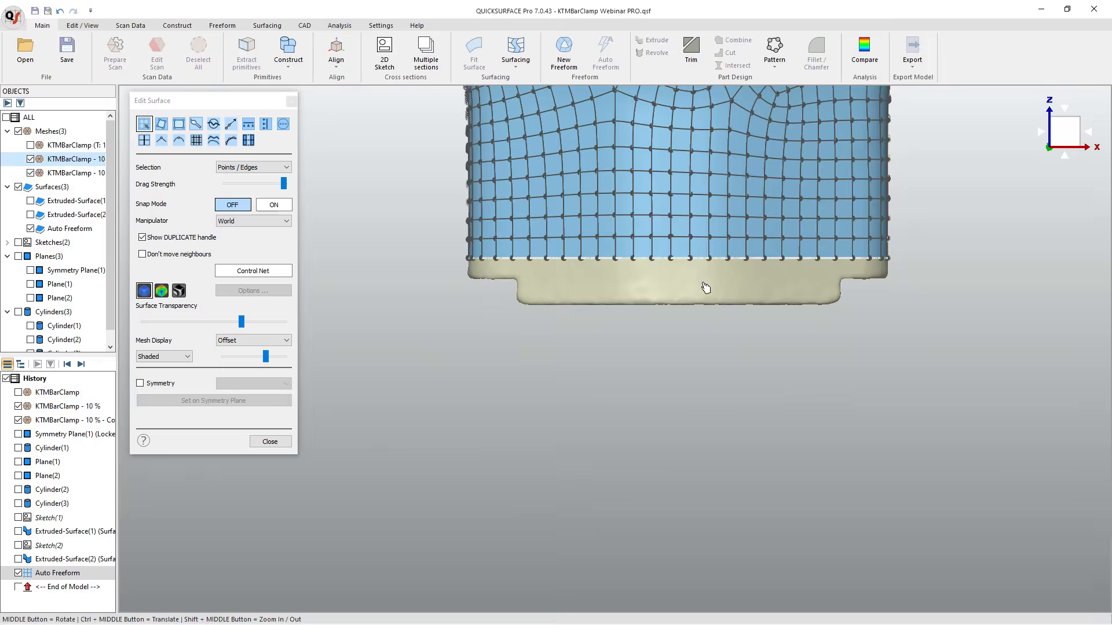
click(704, 244)
scroll(695, 237, down, 5)
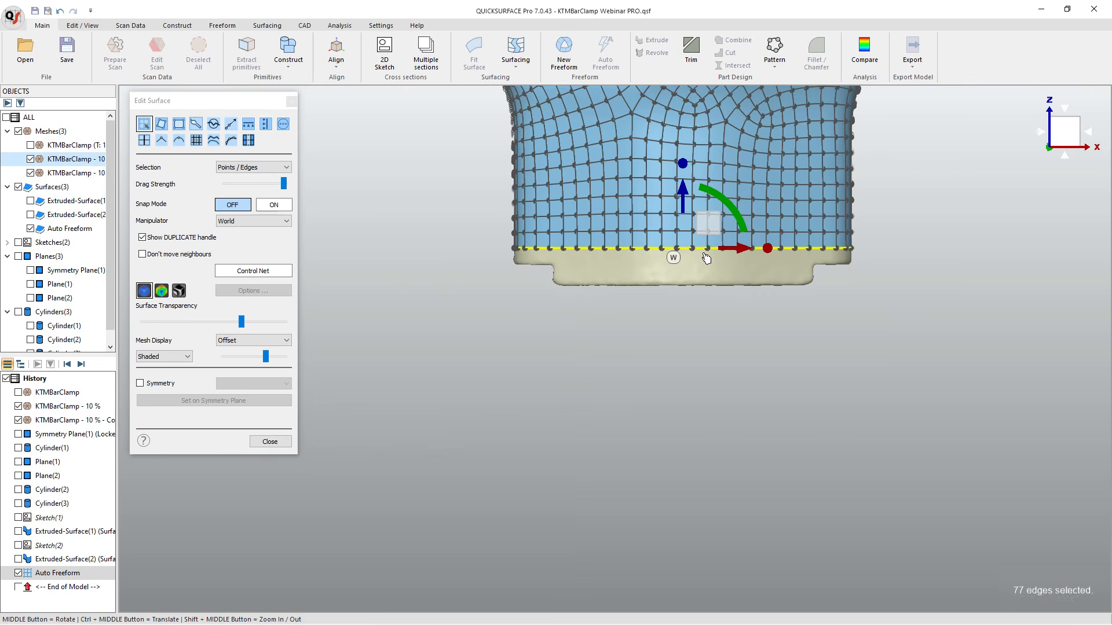
drag(685, 201, 693, 243)
Select the saddle's curved boundary on the front side and extend it inward over the scan's rounded rim.
scroll(632, 465, down, 5)
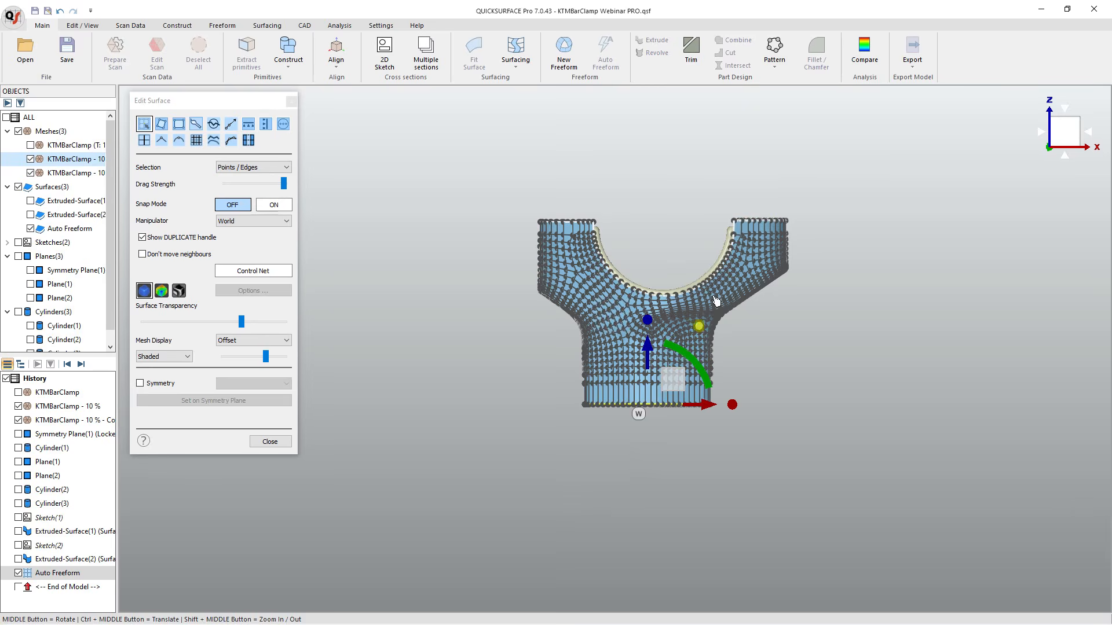
scroll(730, 256, up, 5)
double_click(742, 198)
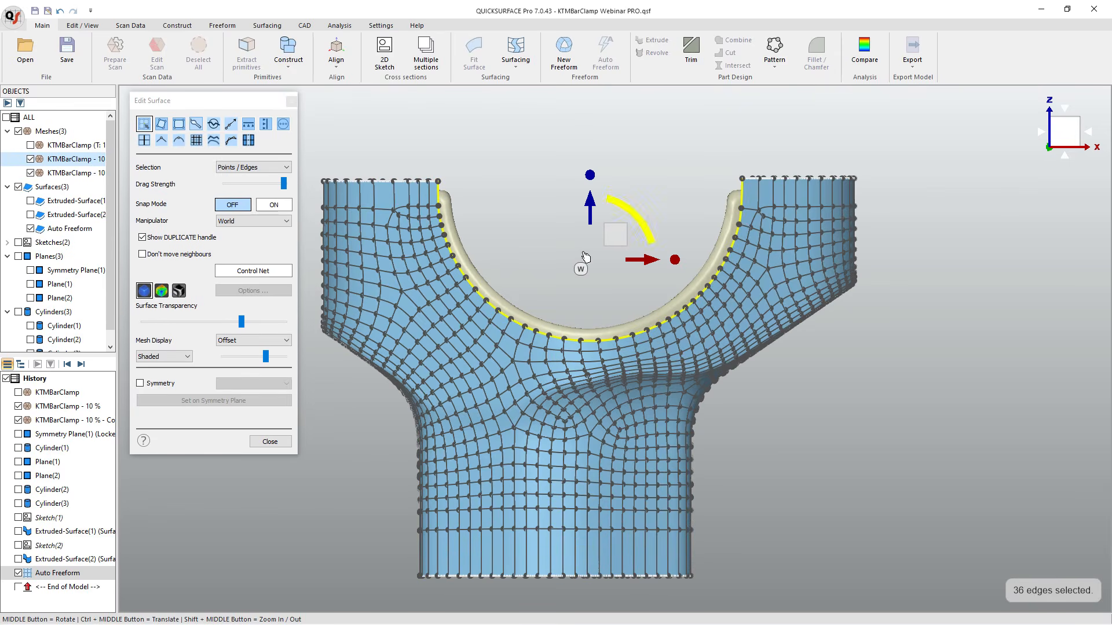
click(232, 127)
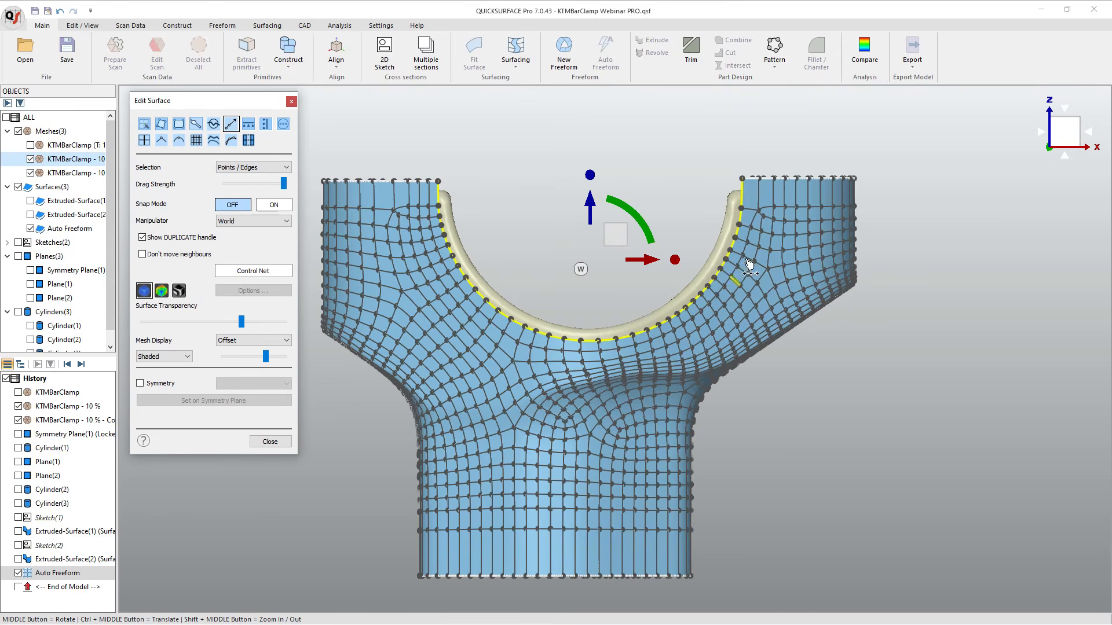
drag(744, 199, 718, 192)
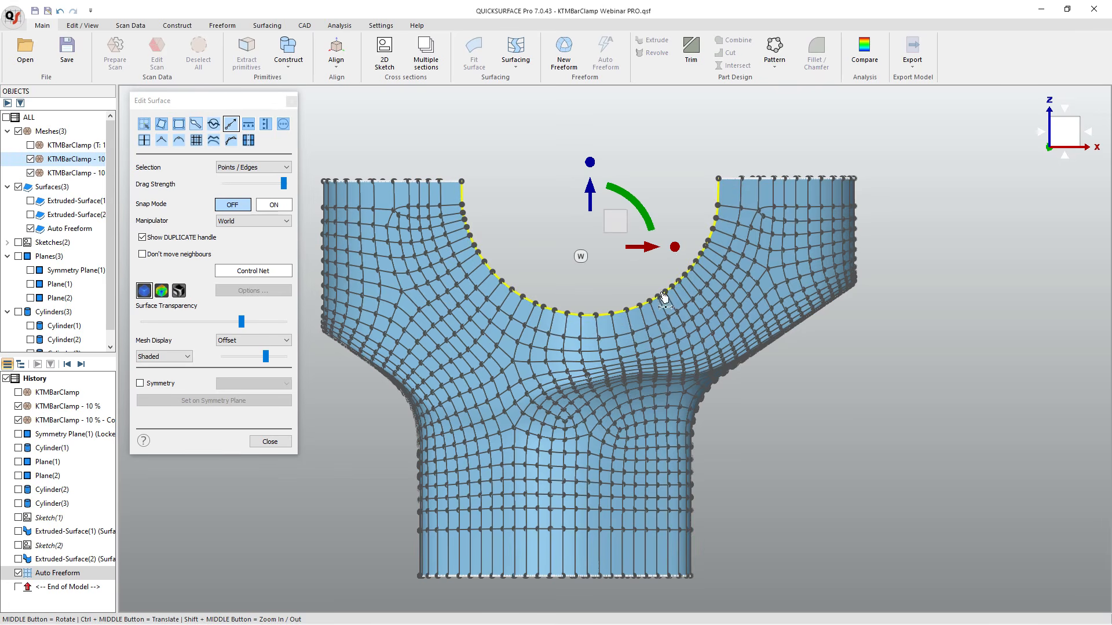
Extend the saddle's curved boundary on the opposite side inward past the scan's rounded rim in the same way.
middle_drag(766, 365, 631, 367)
scroll(632, 366, up, 4)
click(629, 353)
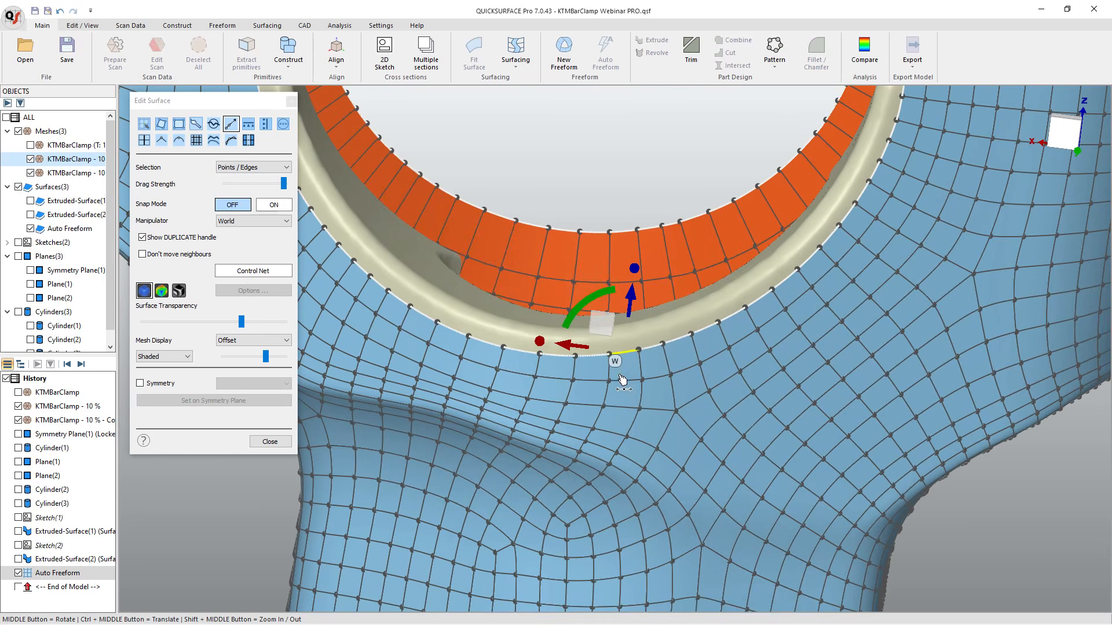
click(147, 129)
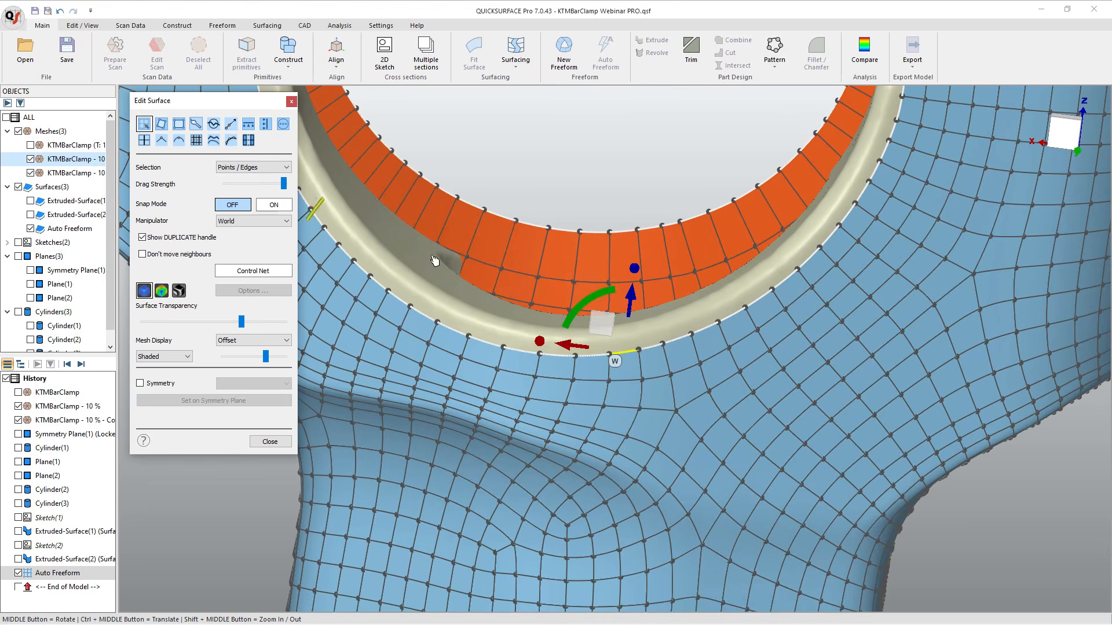
double_click(661, 352)
scroll(623, 353, down, 4)
click(231, 124)
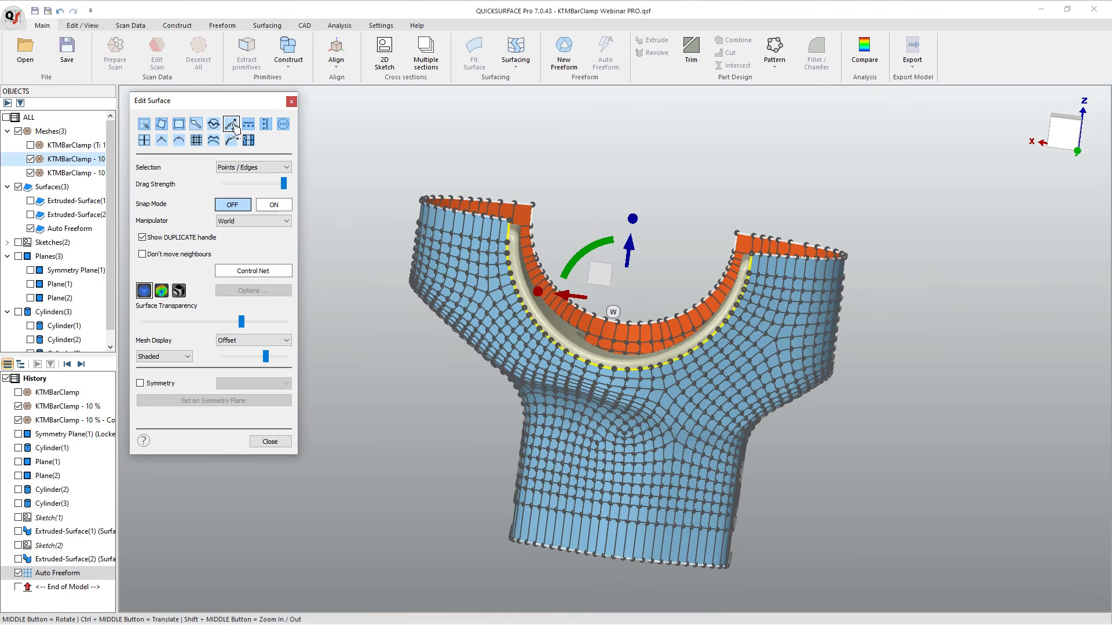
drag(751, 269, 729, 268)
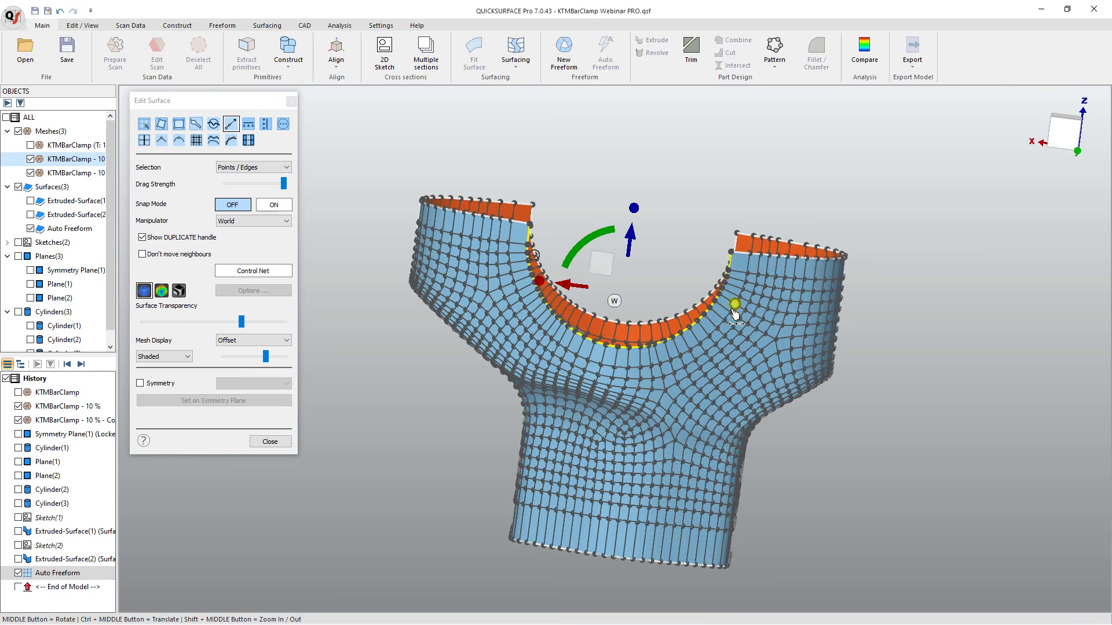
Check the extended saddle boundary from the back and finish editing the freeform surface.
click(1063, 136)
scroll(716, 250, up, 8)
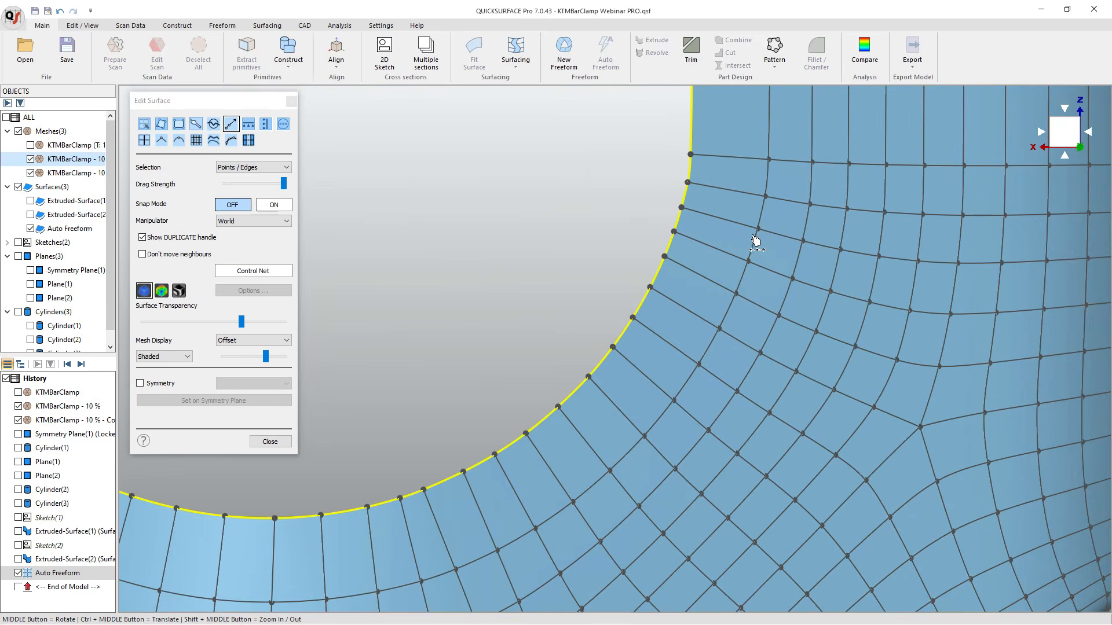
scroll(787, 252, down, 8)
middle_drag(722, 360, 731, 408)
click(270, 441)
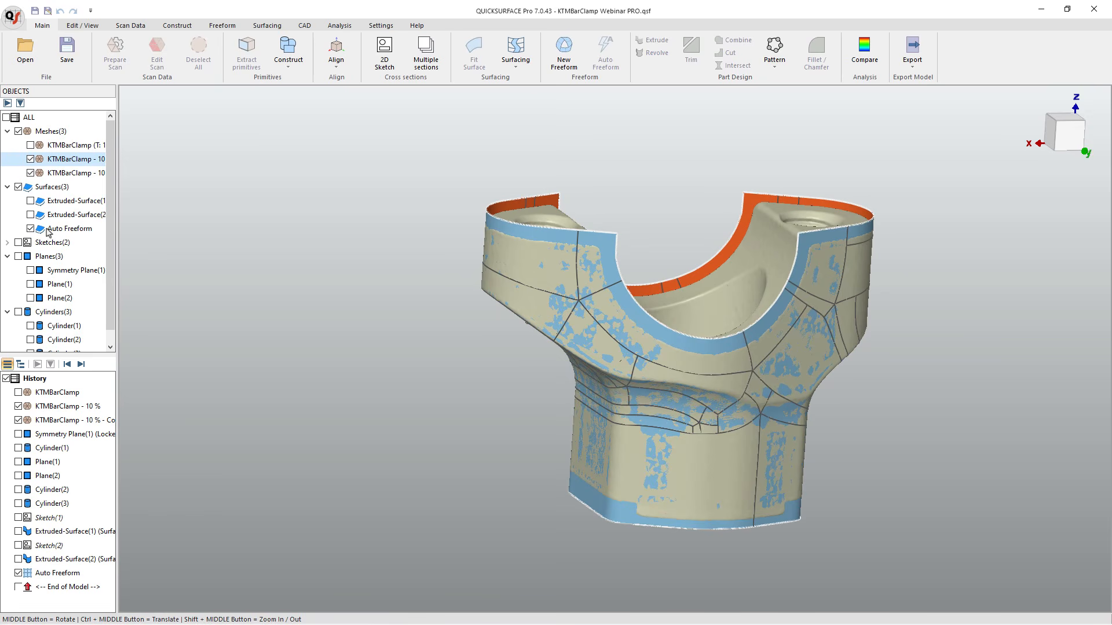
Show Plane(1), Plane(2) and Cylinder(1) and check how they cross the extended freeform surface.
click(31, 284)
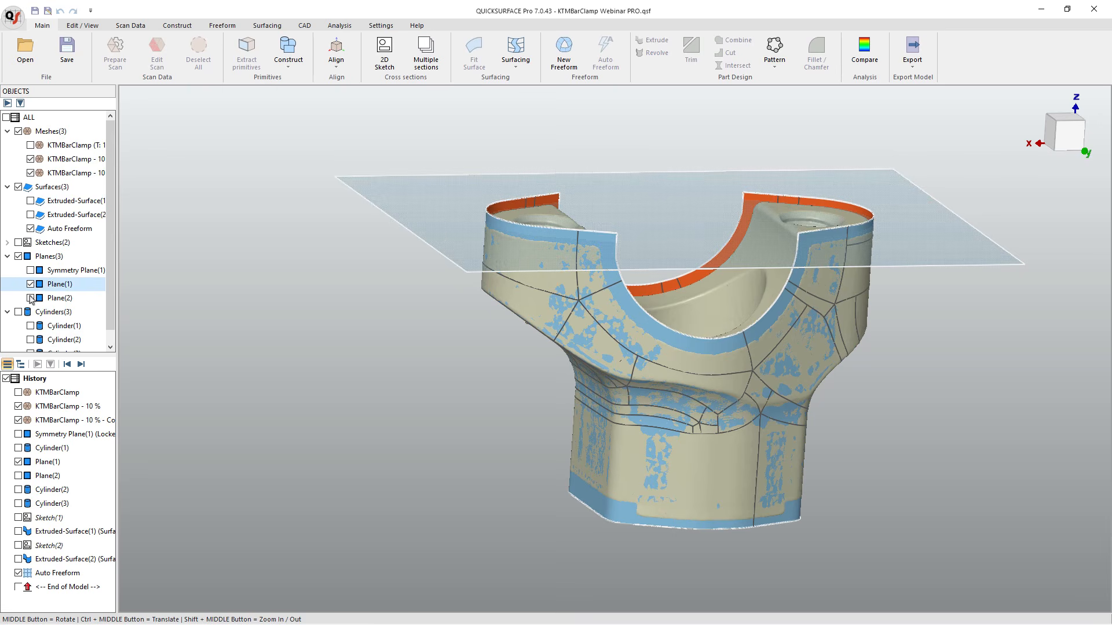
click(31, 298)
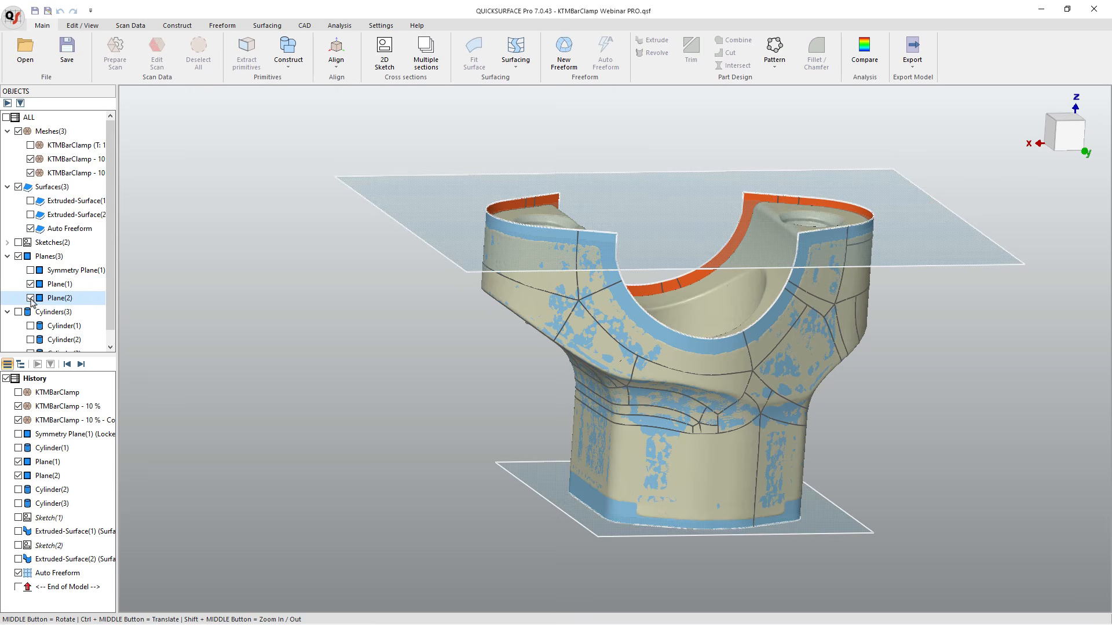
scroll(33, 327, down, 1)
click(31, 312)
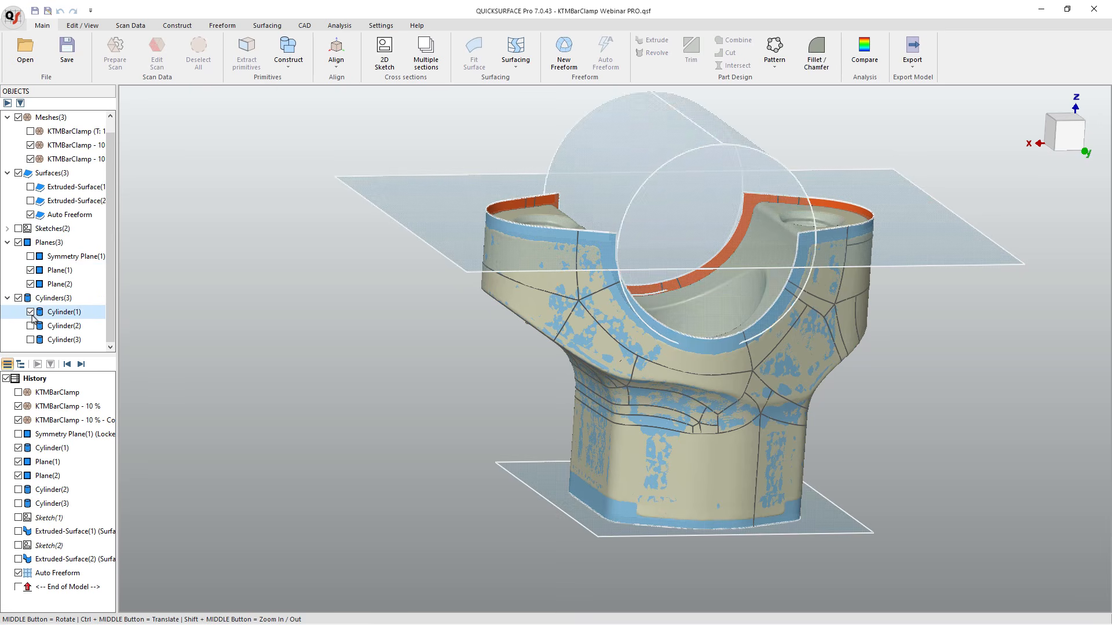
middle_drag(543, 297, 609, 250)
scroll(581, 247, up, 3)
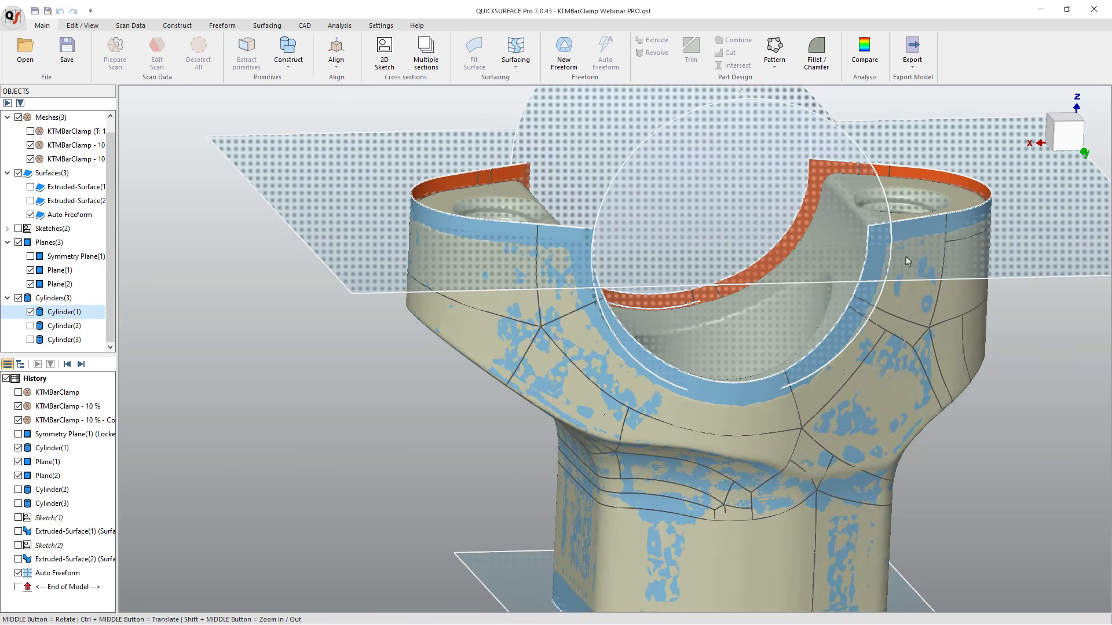
scroll(604, 389, down, 3)
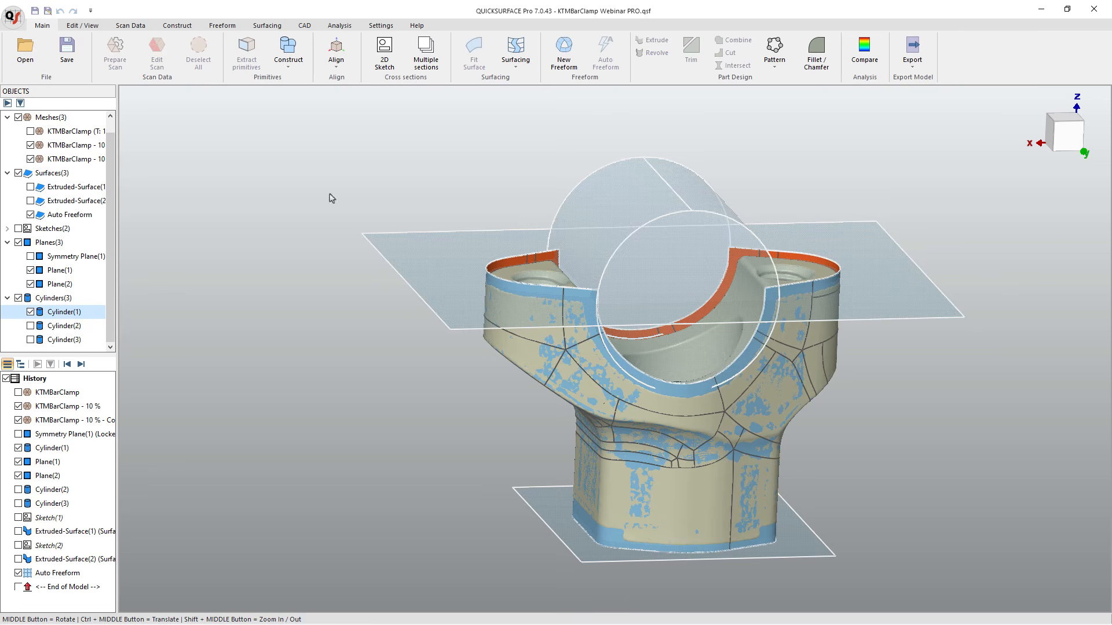
Try a mutual trim of Auto Freeform, Cylinder(1) and Plane(1), removing the upper cylinder portion and the plane outside the clamp.
click(42, 314)
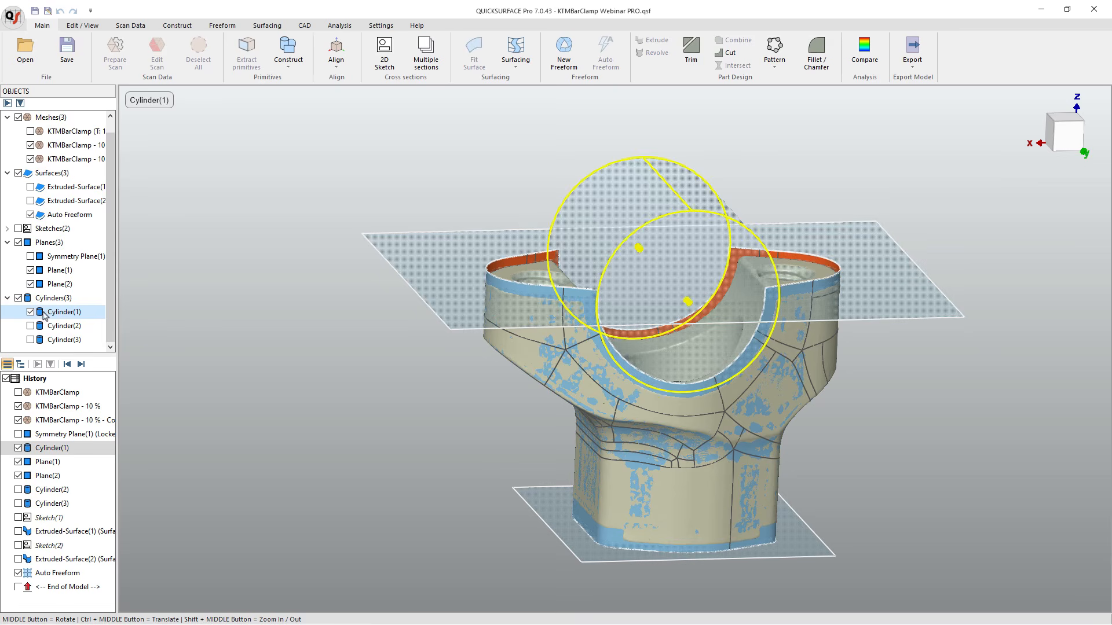
click(53, 275)
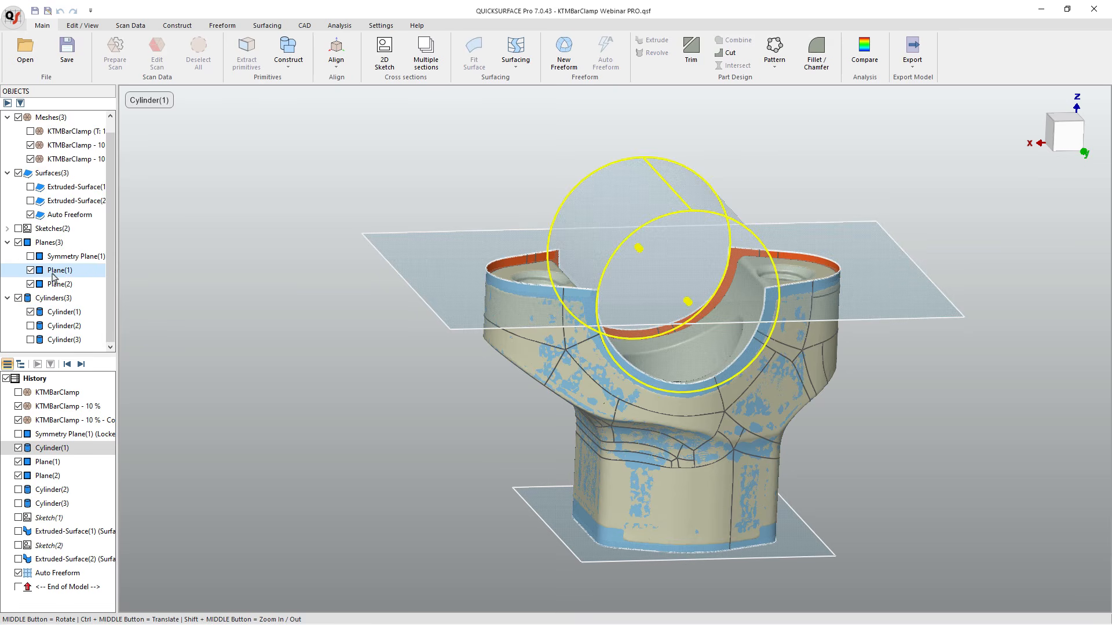
ctrl+click(56, 312)
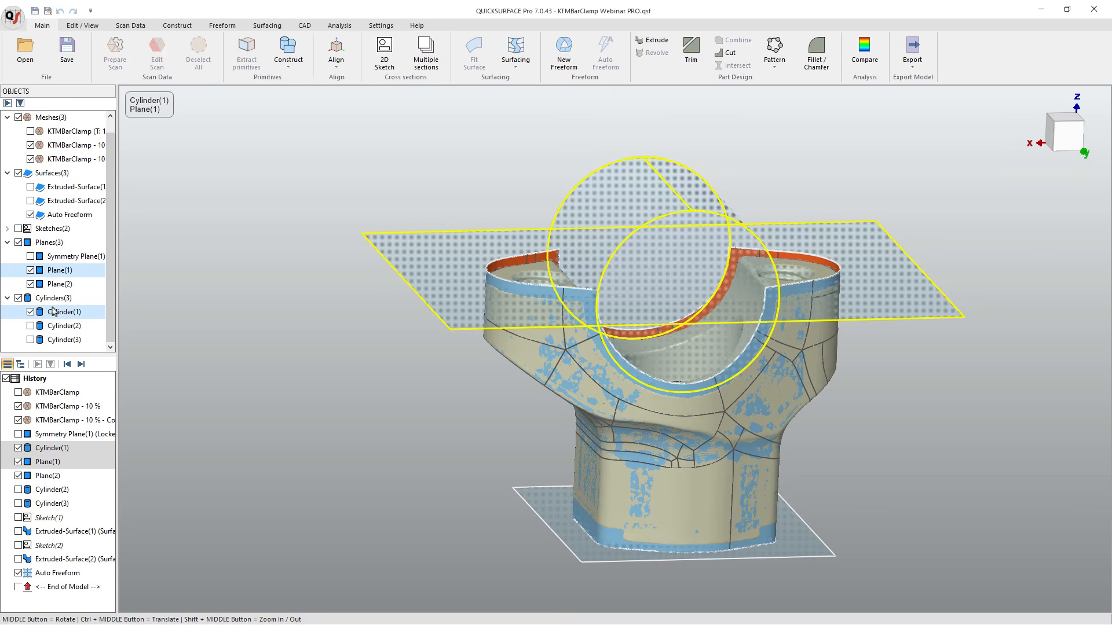
ctrl+click(60, 216)
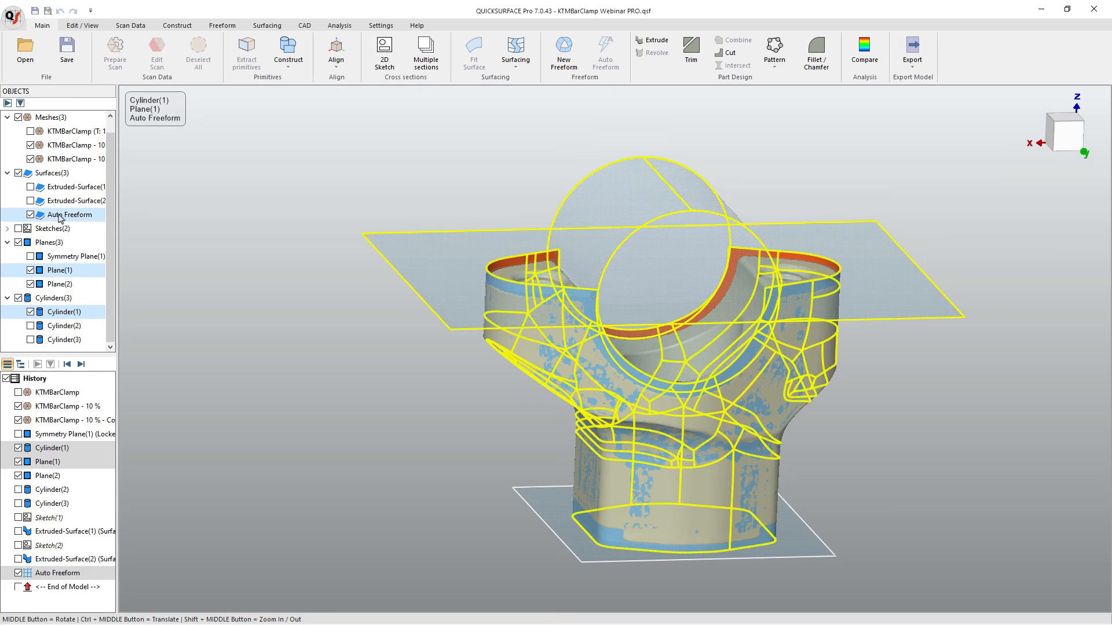
click(690, 49)
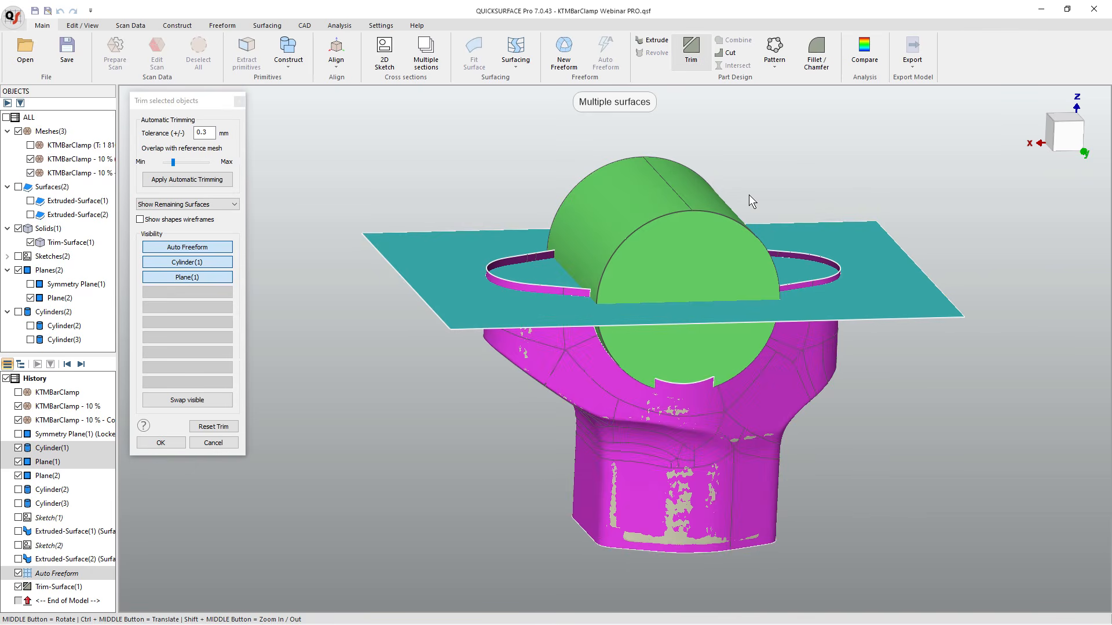
click(725, 231)
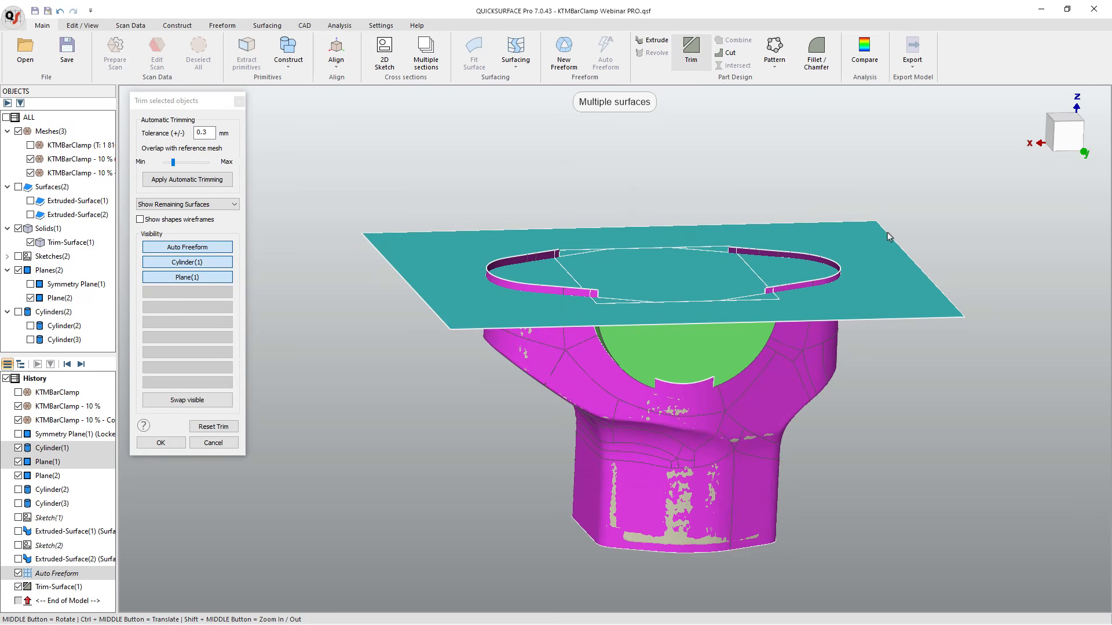
click(888, 275)
Try removing the surplus freeform, plane and cylinder pieces around the saddle and the clamp's upper face.
scroll(821, 282, up, 2)
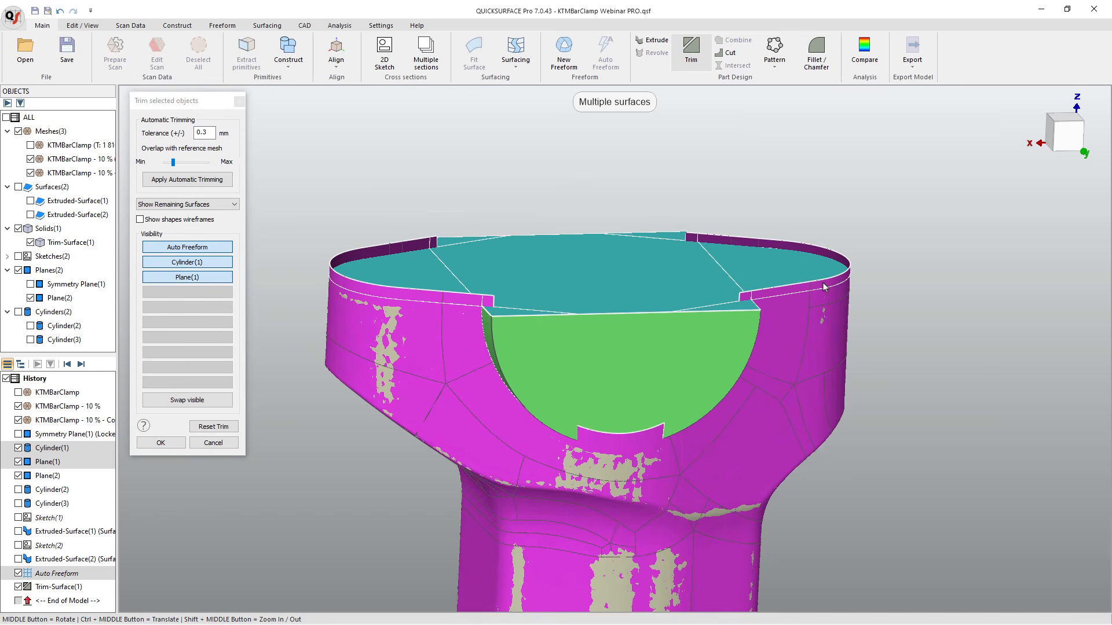
click(824, 286)
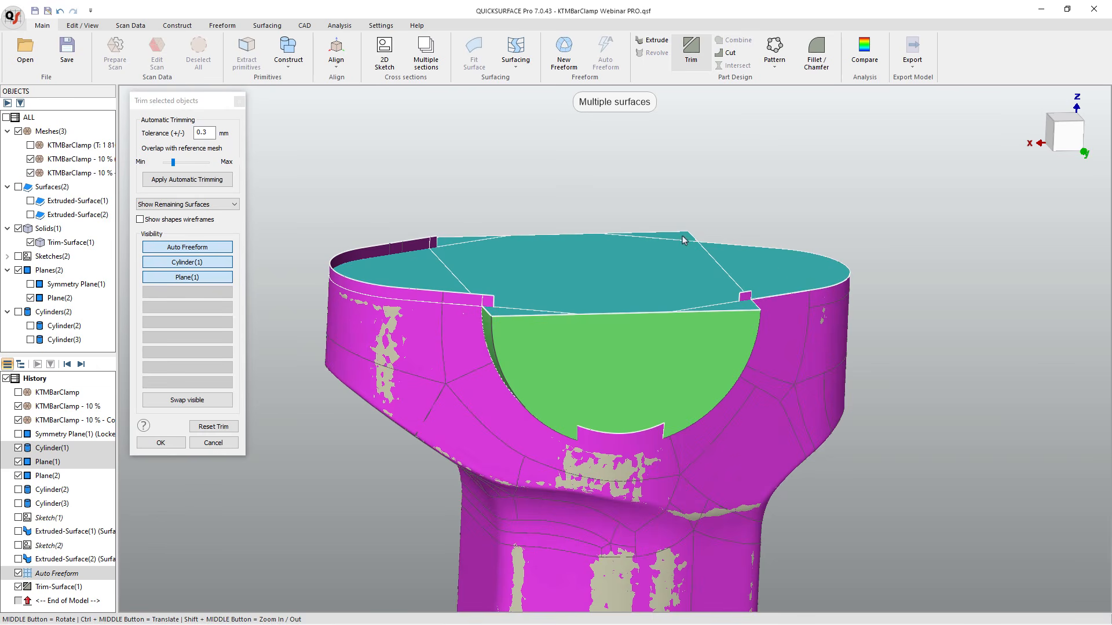
click(689, 238)
click(746, 311)
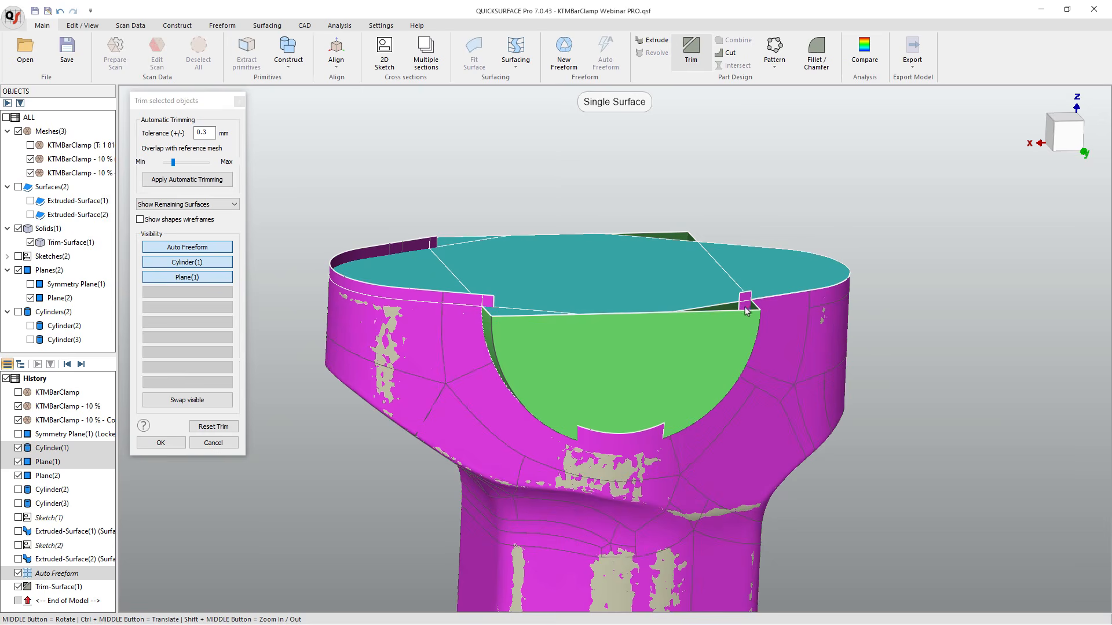
click(708, 321)
click(657, 277)
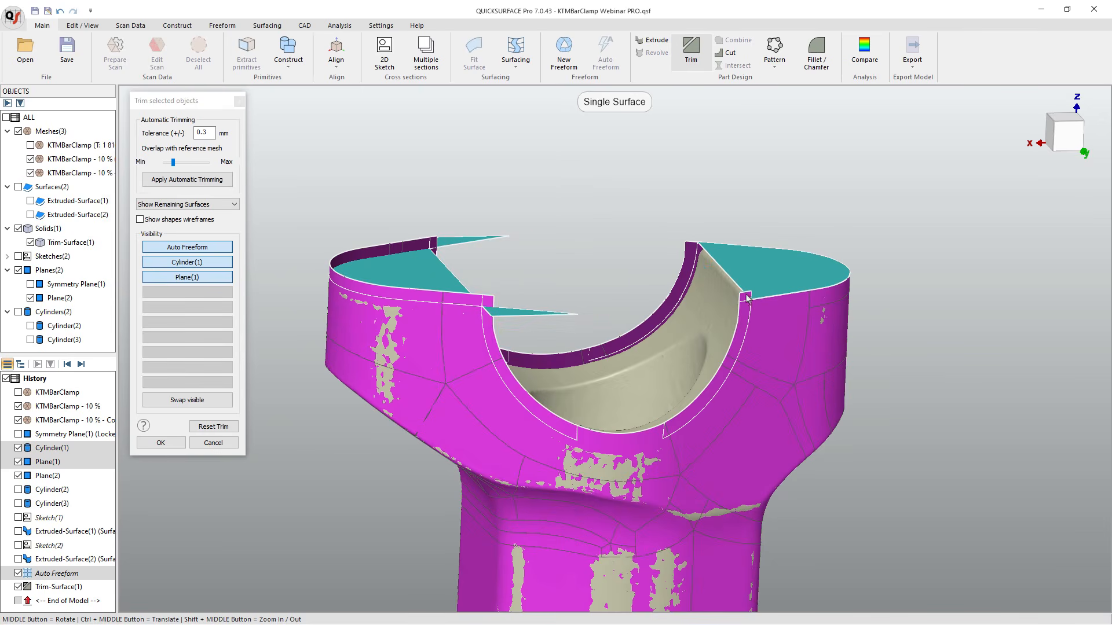
click(746, 318)
click(653, 430)
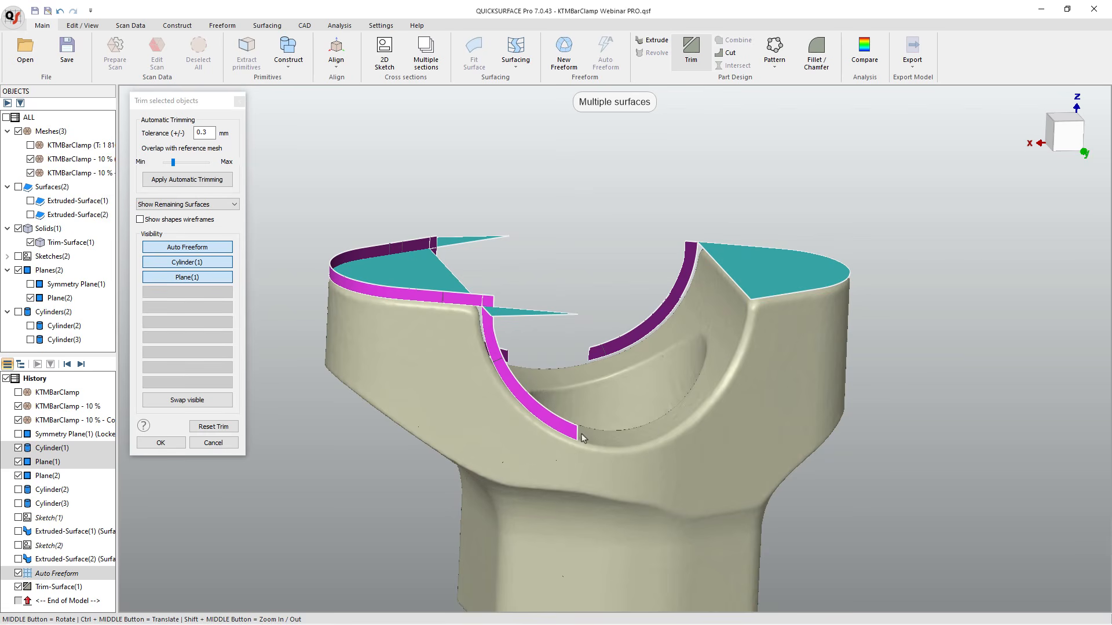
Reset the trimmed pieces and cancel the trim of the freeform, cylinder and plane.
middle_drag(655, 437, 635, 418)
click(213, 426)
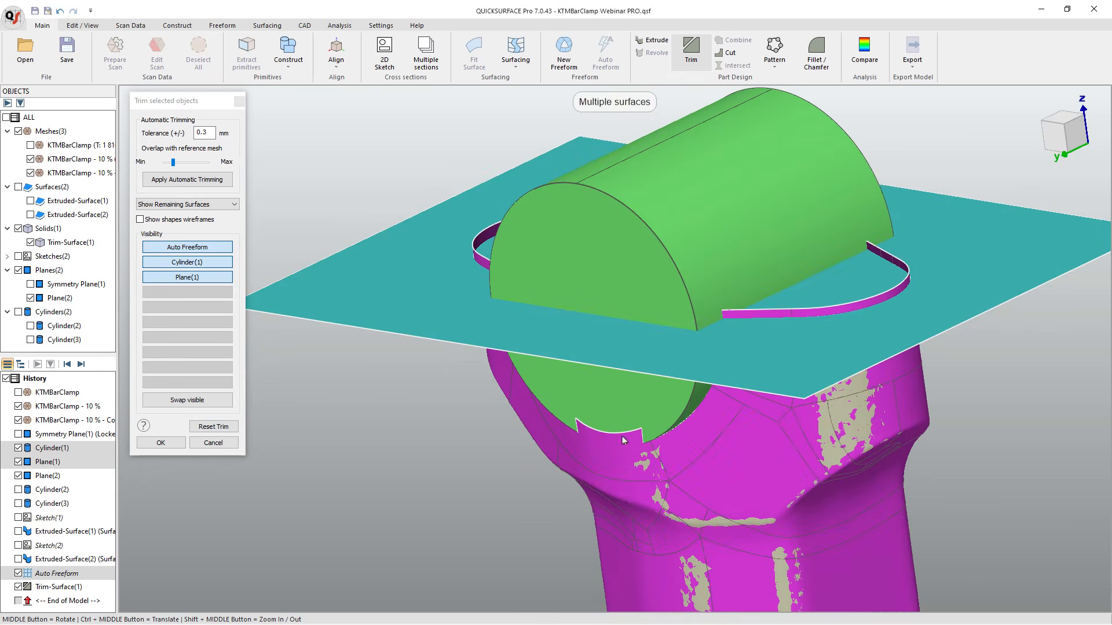
click(213, 442)
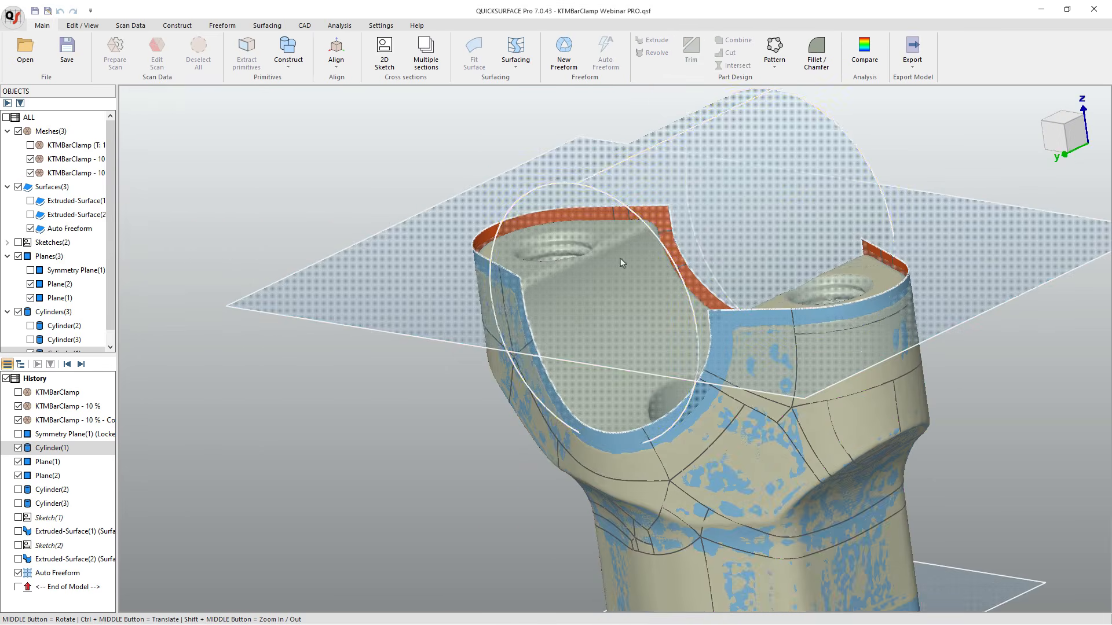
Extend both ends of Cylinder(1) so that it reaches past the clamp's saddle on each side.
click(620, 258)
drag(594, 317, 580, 321)
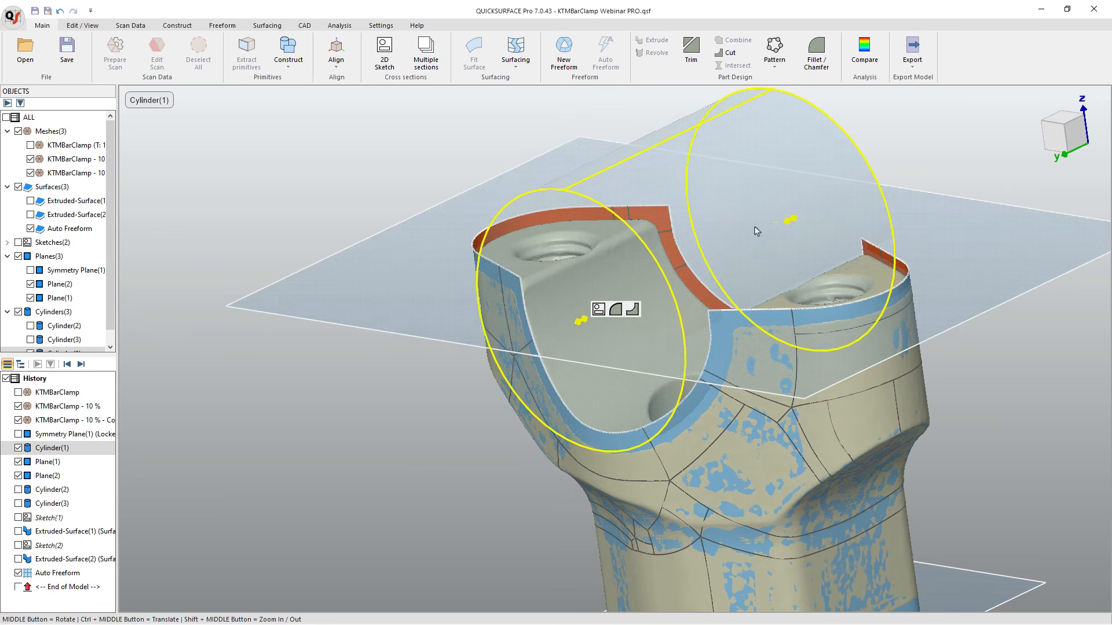
drag(787, 227, 816, 222)
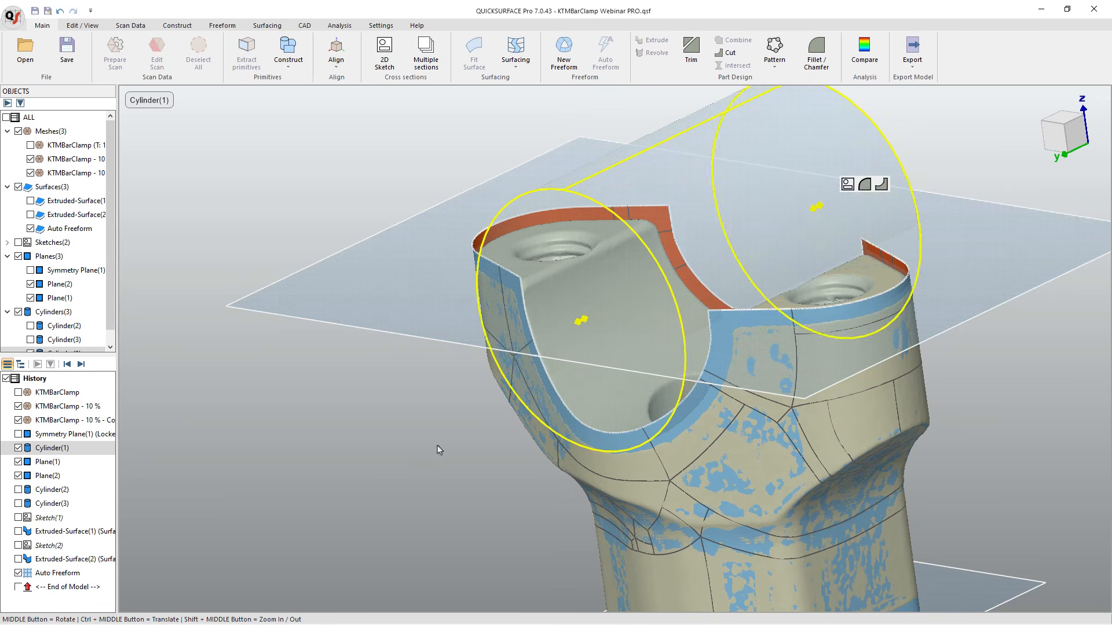
click(559, 405)
Start a mutual trim of Auto Freeform, Cylinder(1) and Plane(1), removing the cylinder portion above the plane.
middle_drag(559, 405, 627, 408)
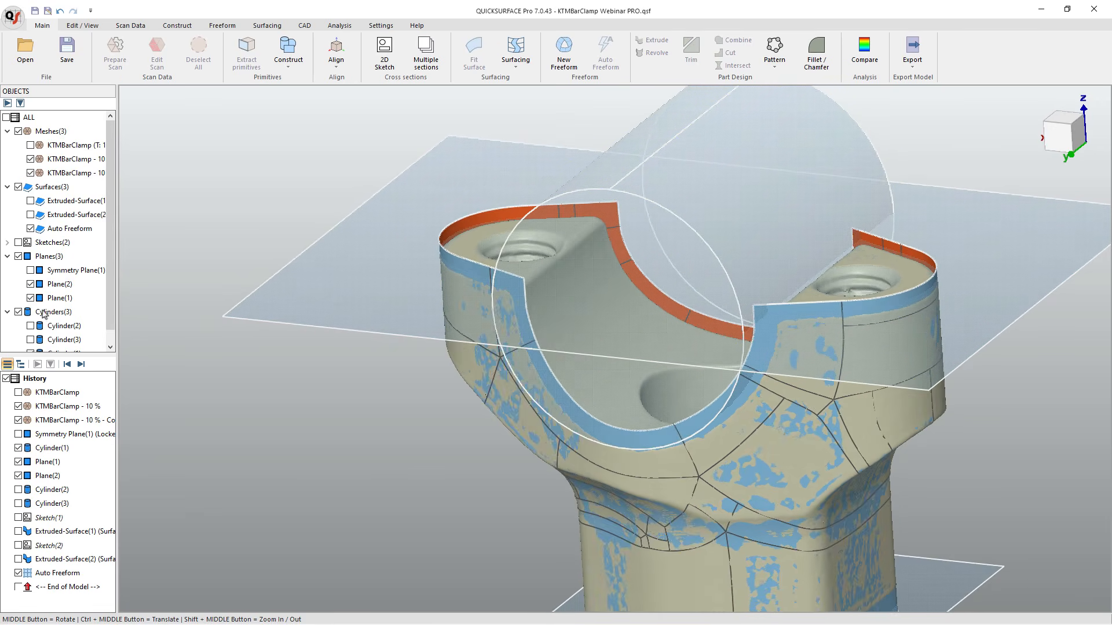
scroll(53, 346, down, 1)
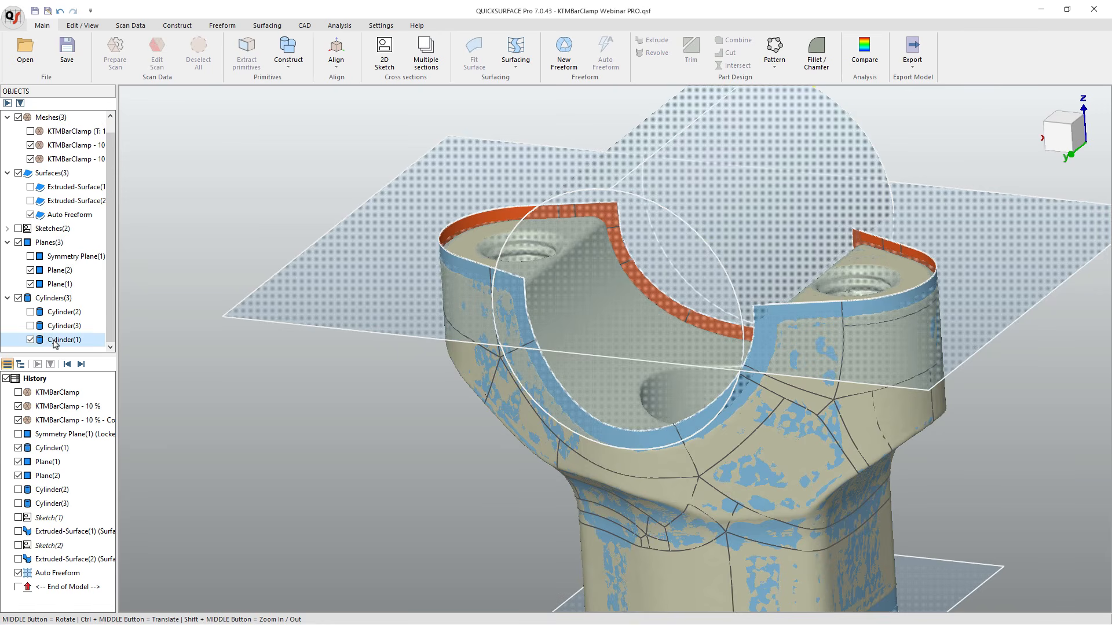
click(55, 341)
scroll(58, 326, up, 1)
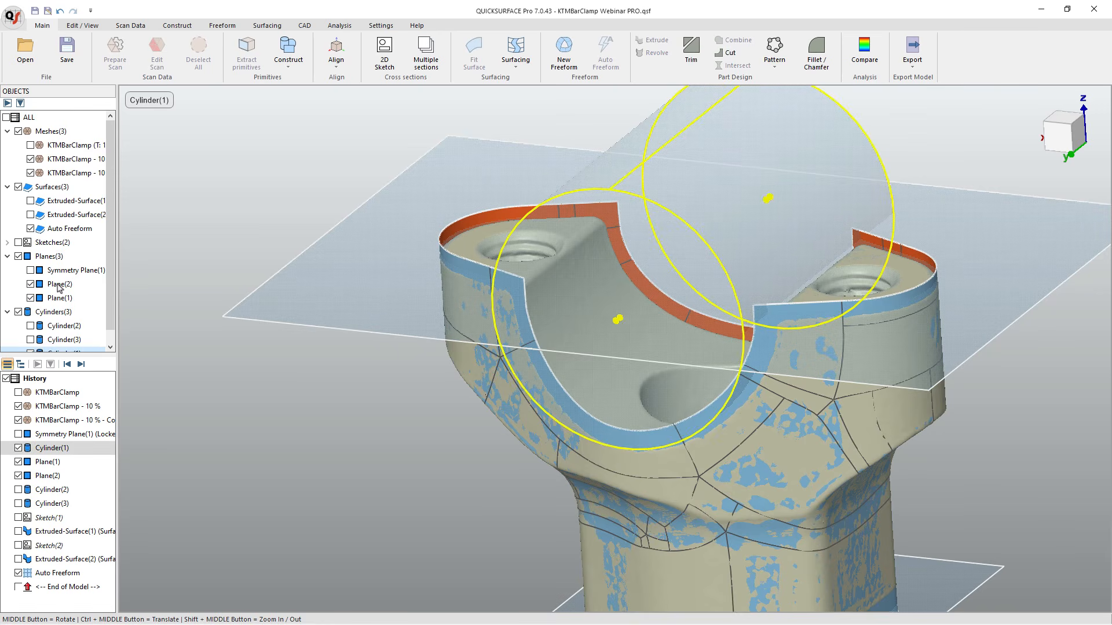
click(60, 298)
scroll(68, 340, down, 1)
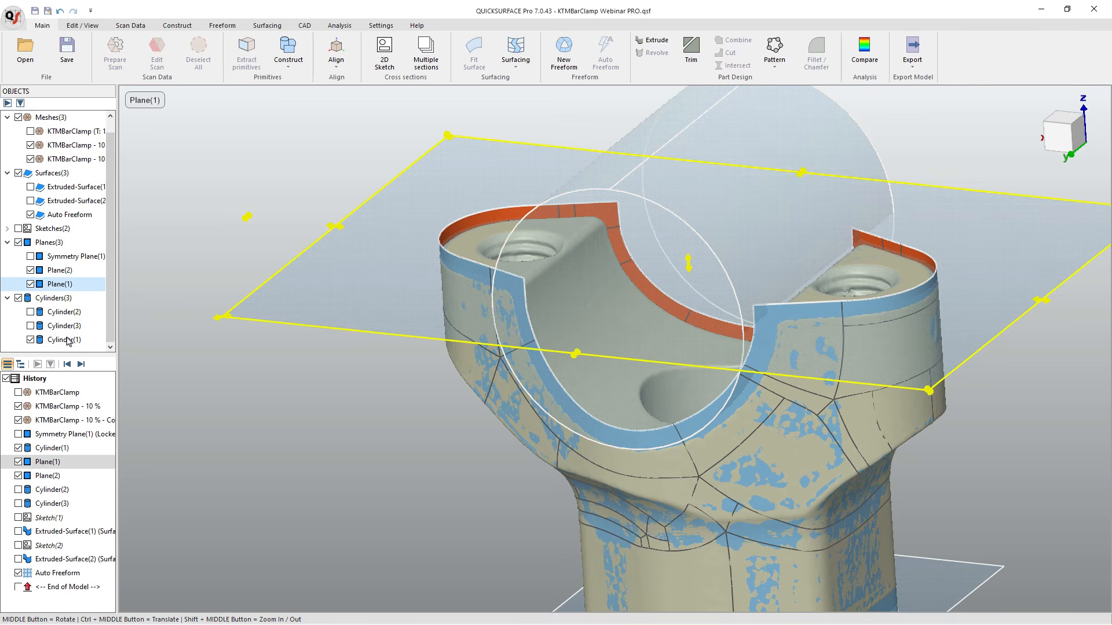
ctrl+click(65, 340)
ctrl+click(65, 215)
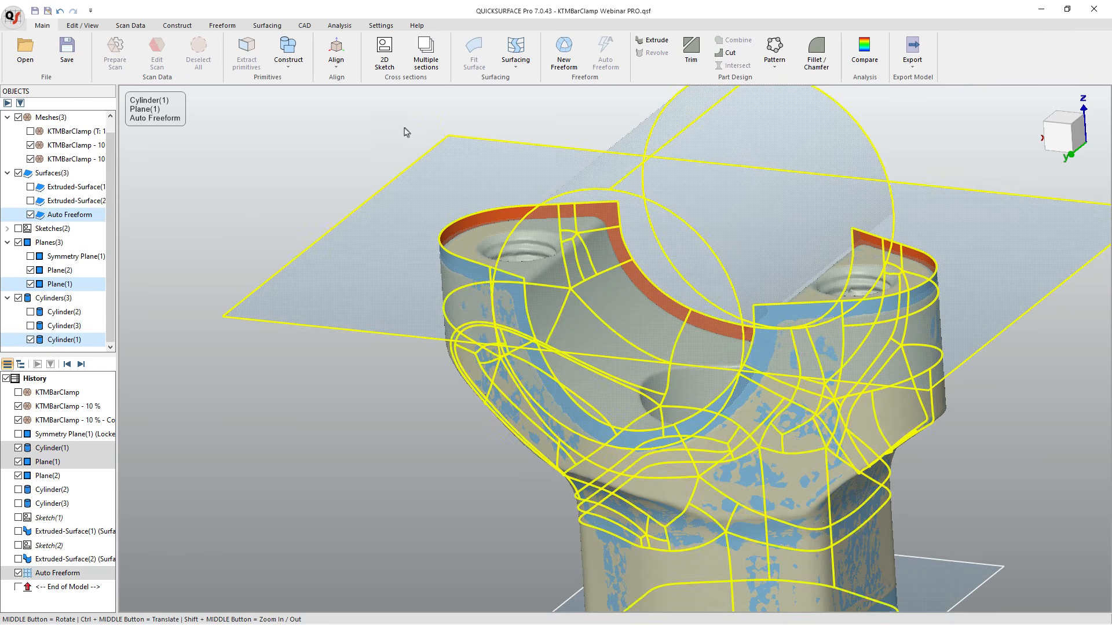
click(692, 49)
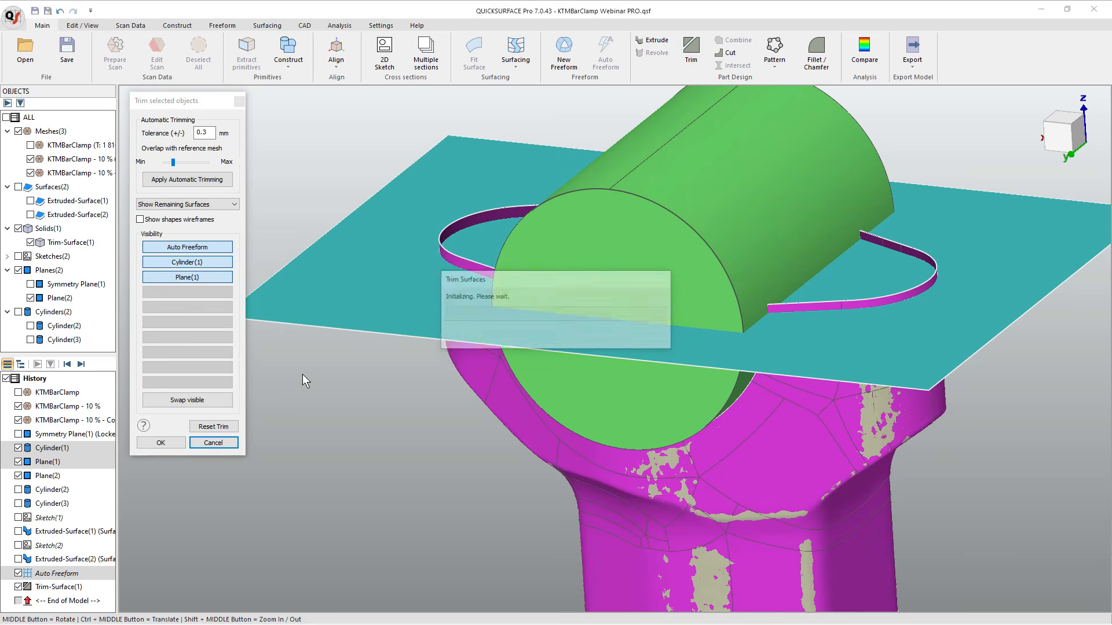
click(798, 139)
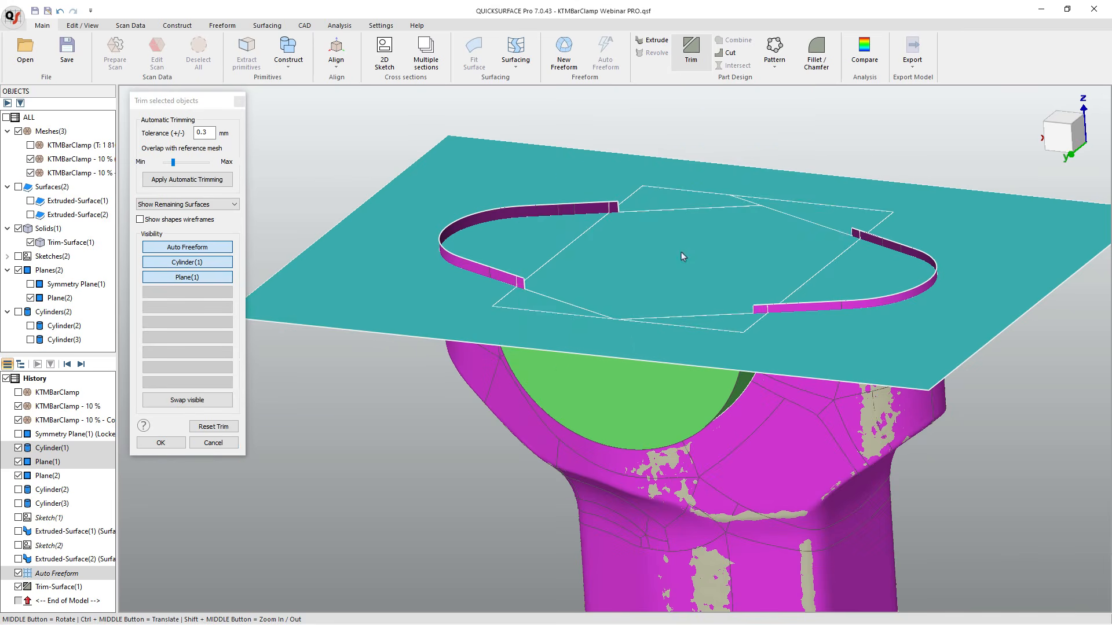
Remove the plane area outside the clamp, the surplus freeform rim on one side and the plane across the saddle opening.
click(883, 245)
click(867, 223)
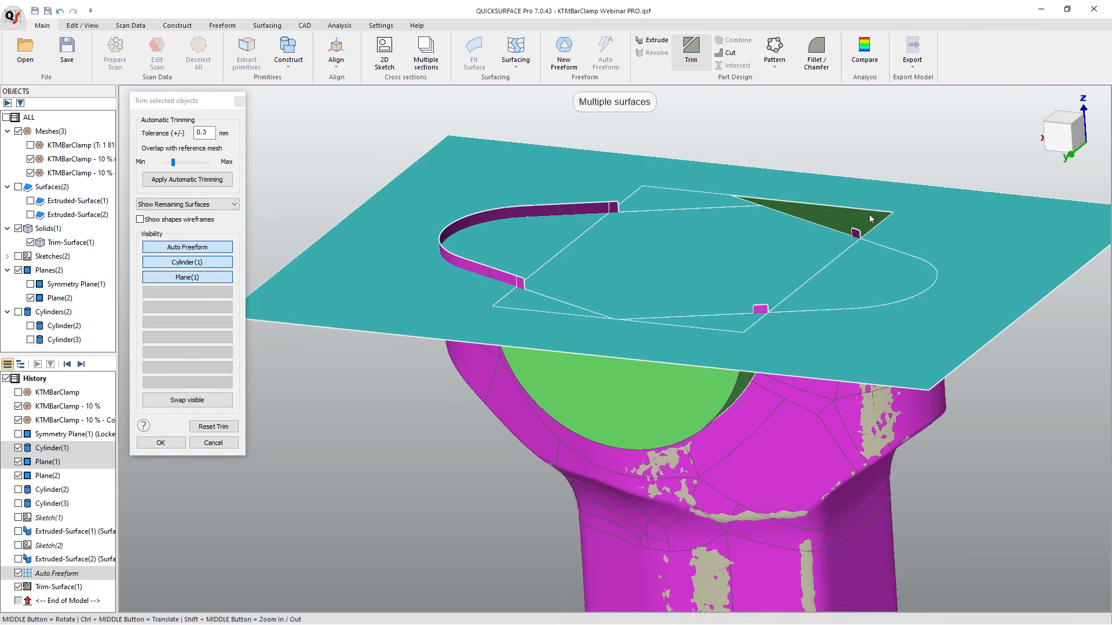
click(870, 216)
click(716, 208)
click(808, 213)
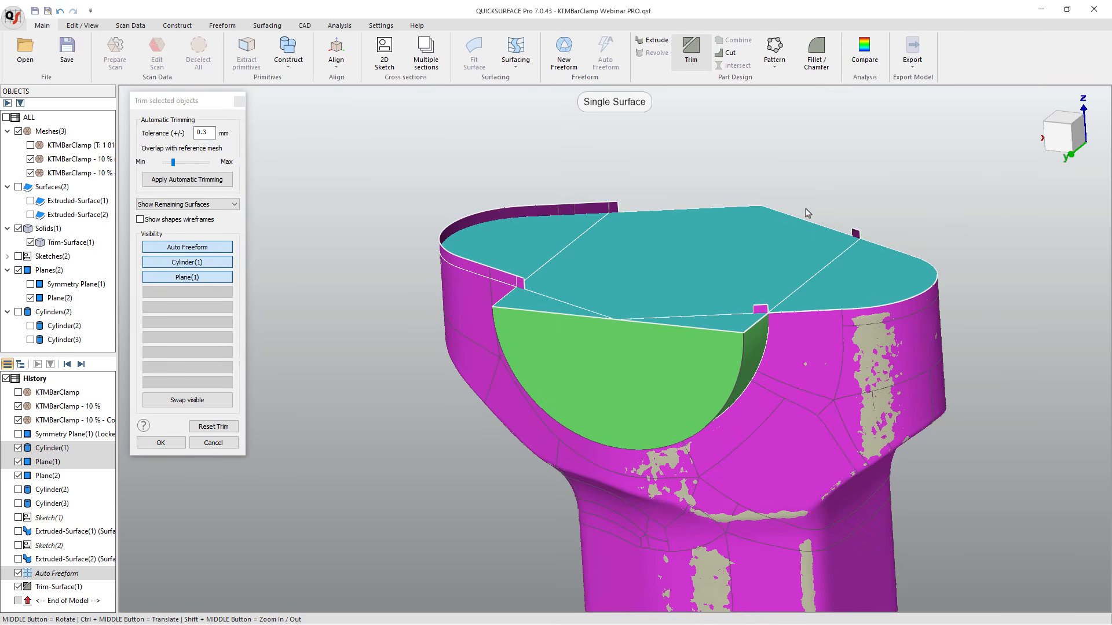
click(855, 238)
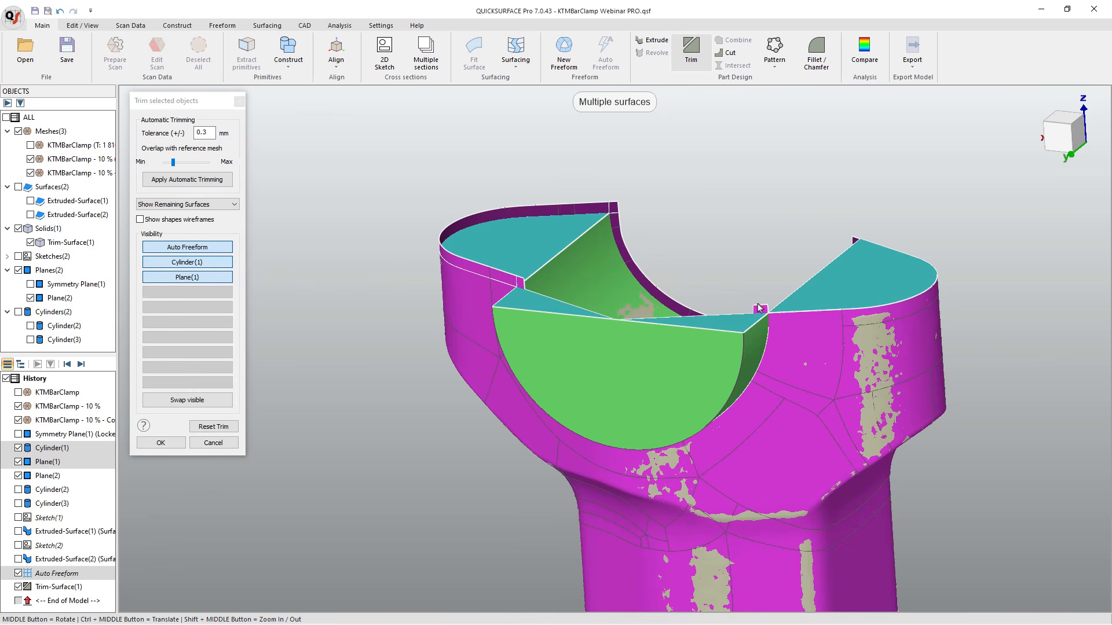
Remove the leftover plane, cylinder and freeform pieces around the saddle and upper faces, and accept the trim.
click(742, 327)
click(735, 344)
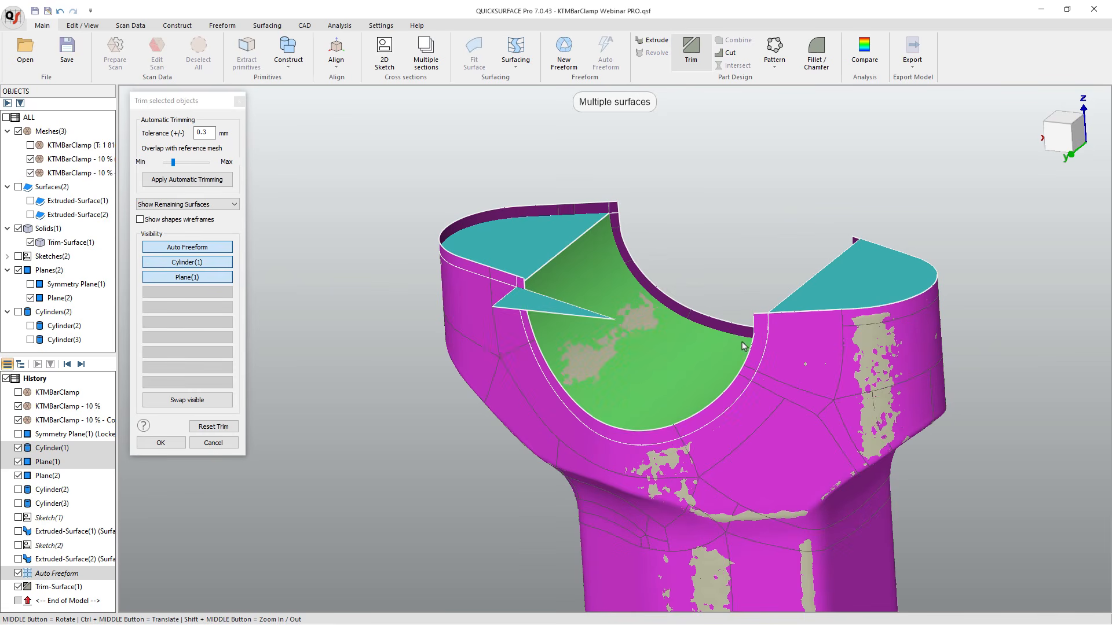
click(550, 308)
click(531, 334)
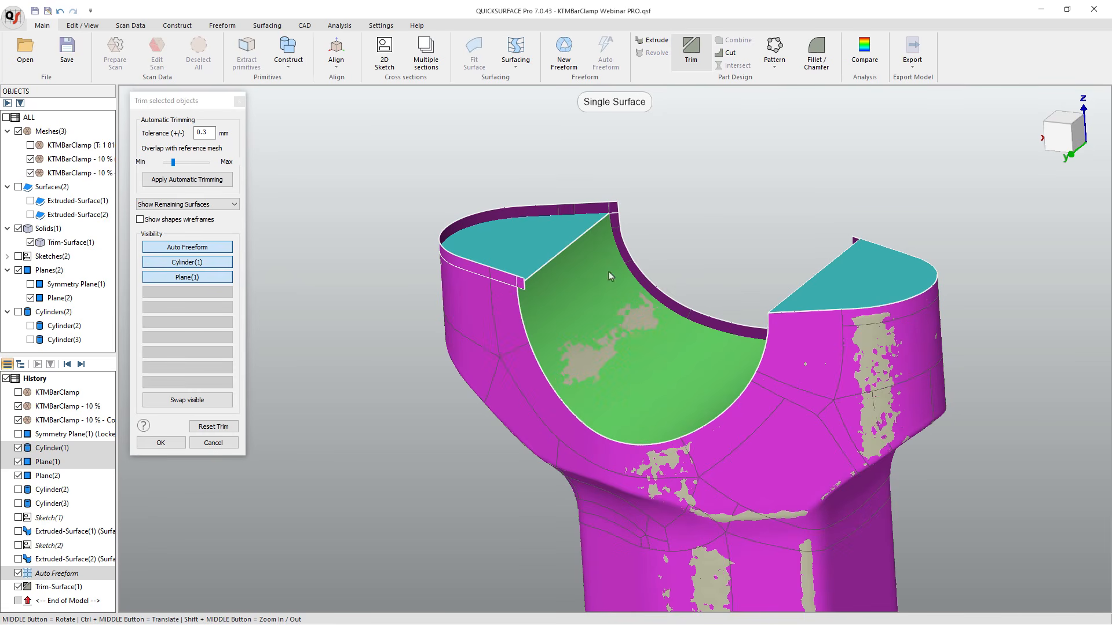
click(622, 250)
click(605, 210)
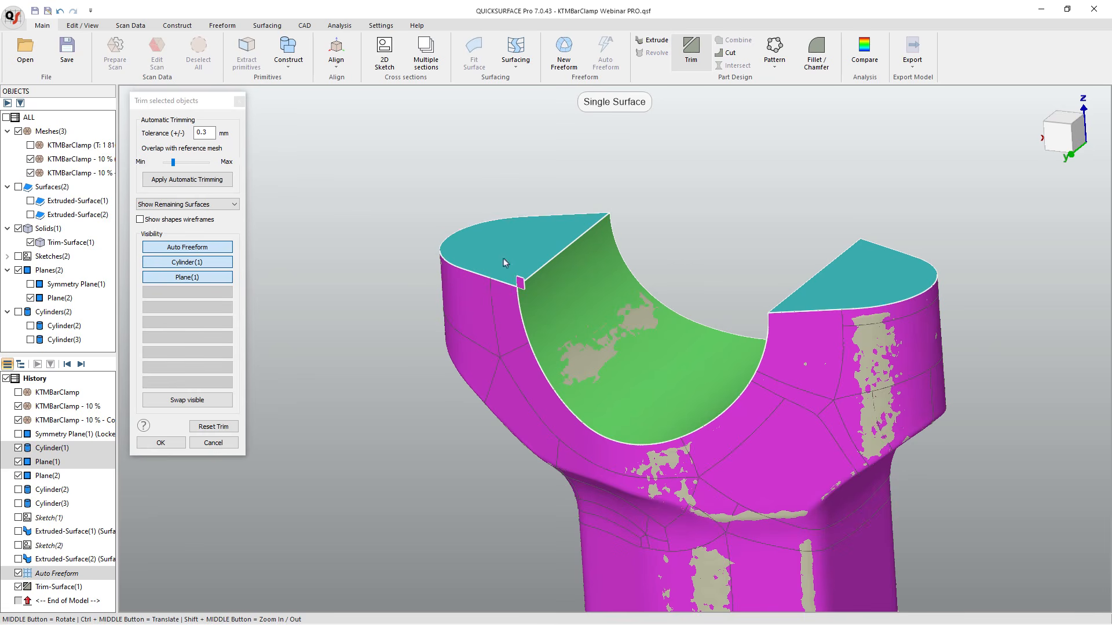
middle_drag(636, 374, 805, 381)
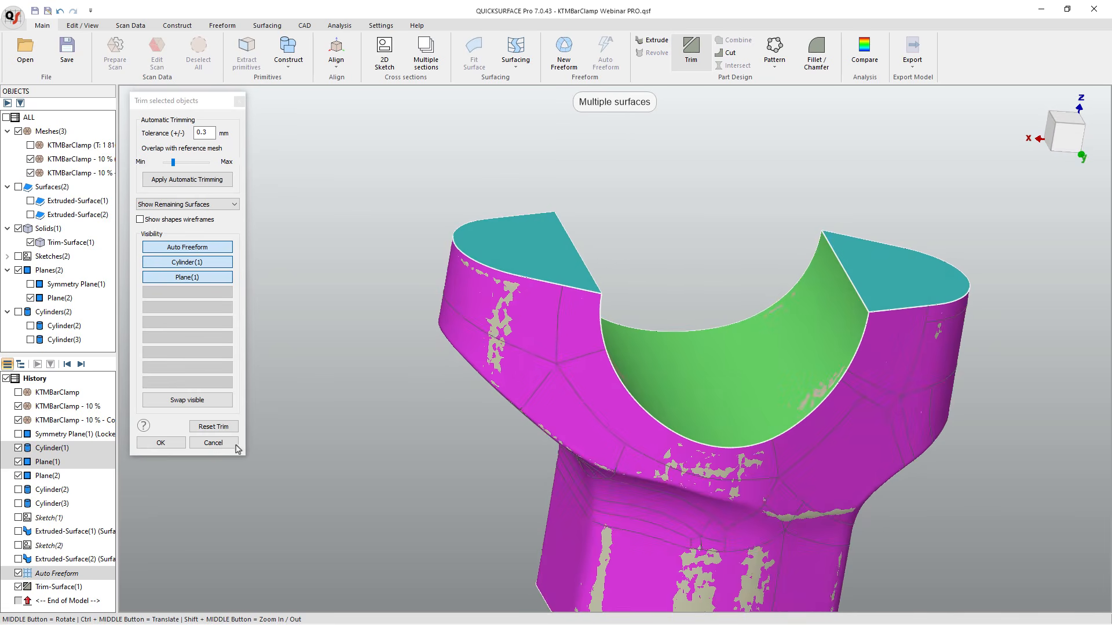
click(169, 443)
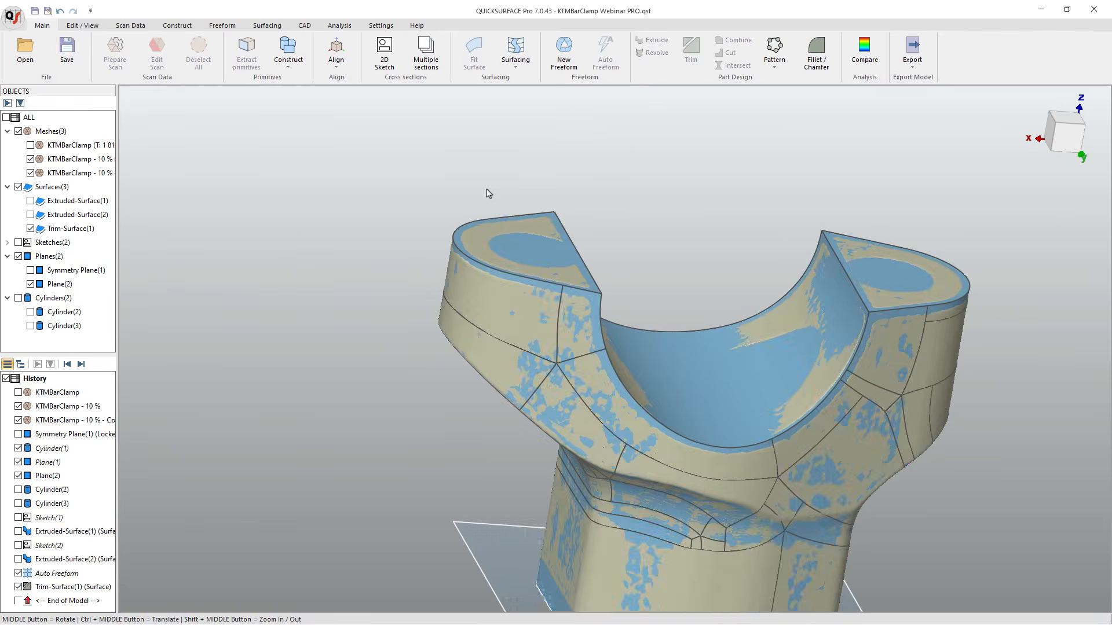
Trim Trim-Surface(1) and Plane(2) against each other, removing the excess beyond the clamp's base to close it into a solid.
scroll(647, 249, down, 5)
middle_drag(718, 280, 679, 194)
middle_drag(687, 359, 682, 251)
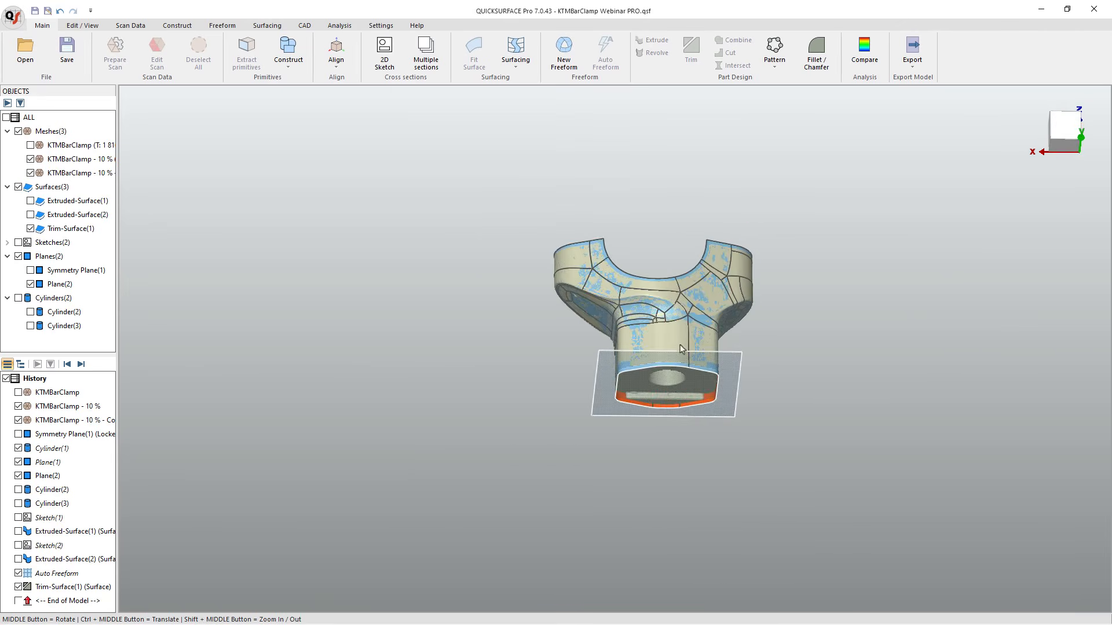
scroll(681, 348, up, 2)
click(754, 357)
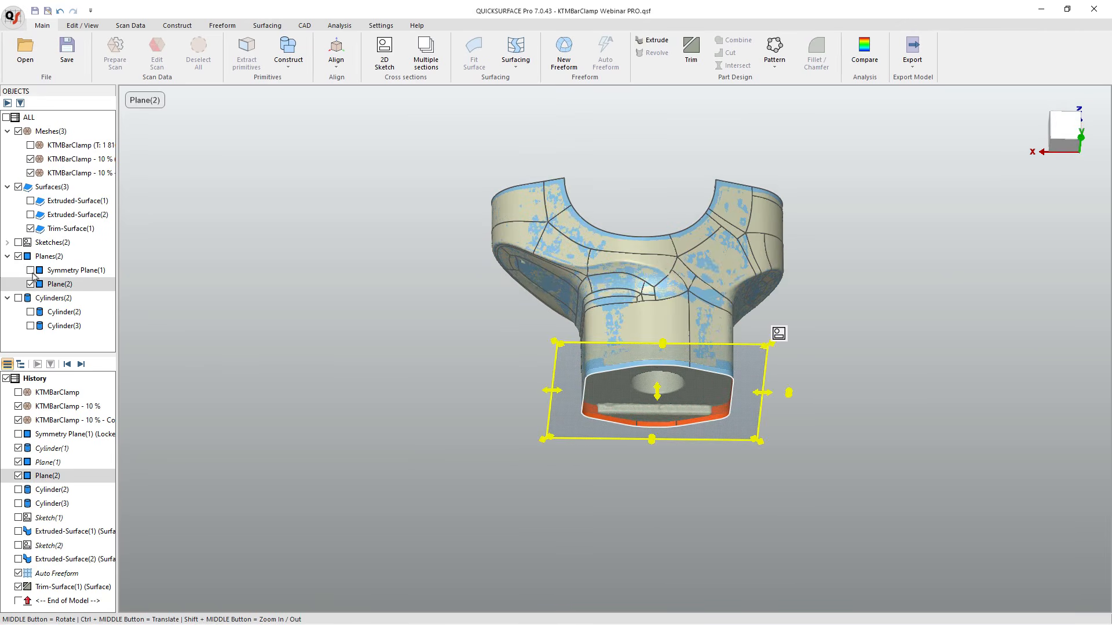
click(71, 231)
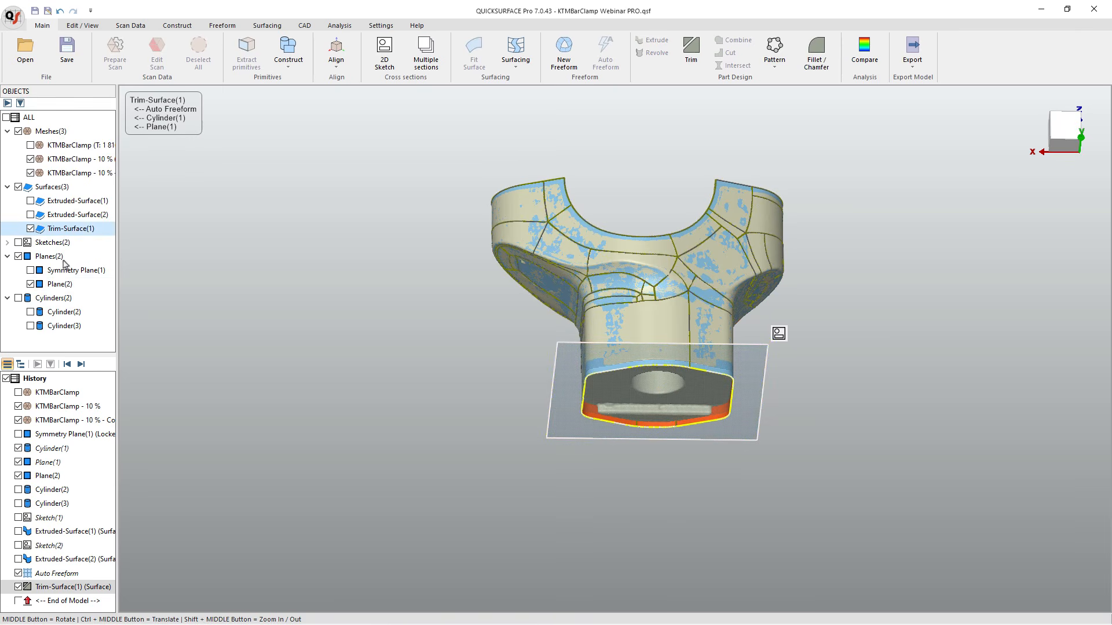
ctrl+click(61, 286)
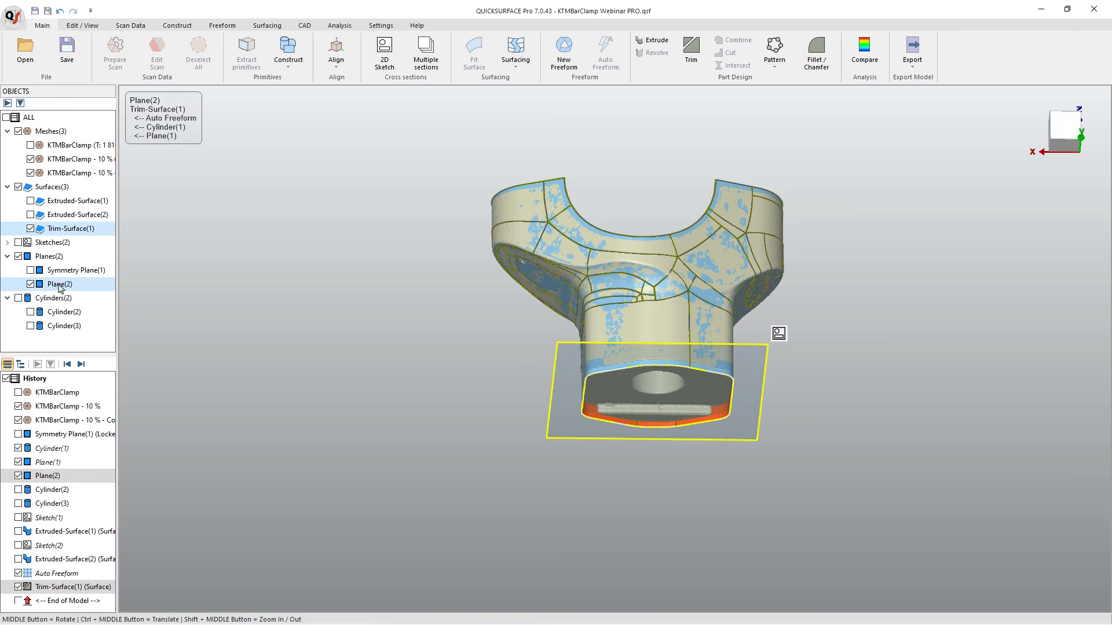
click(692, 55)
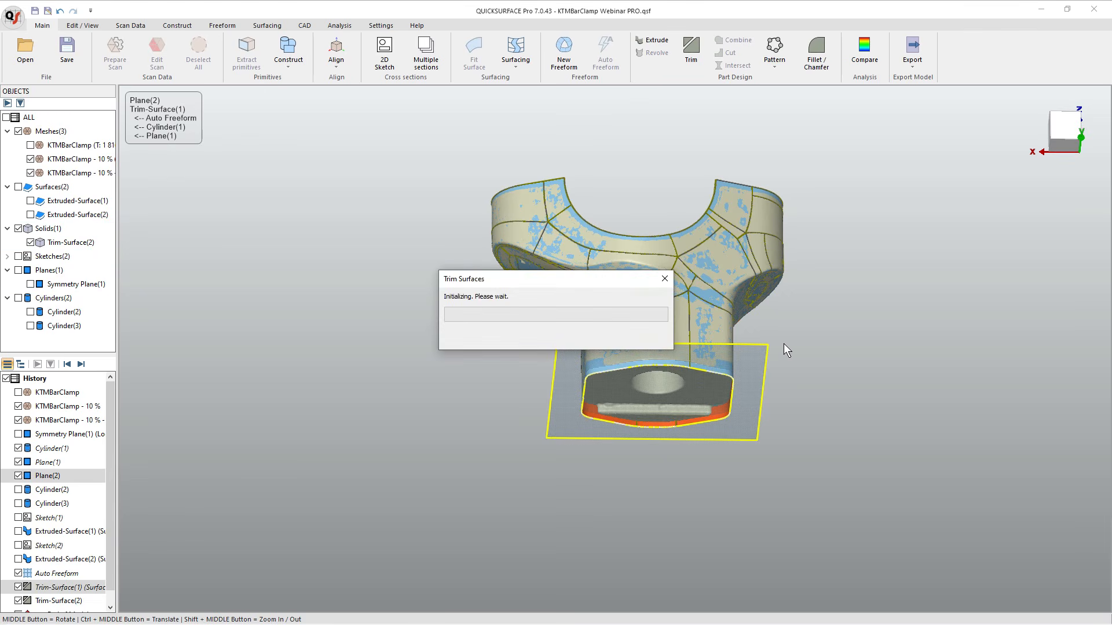
click(762, 365)
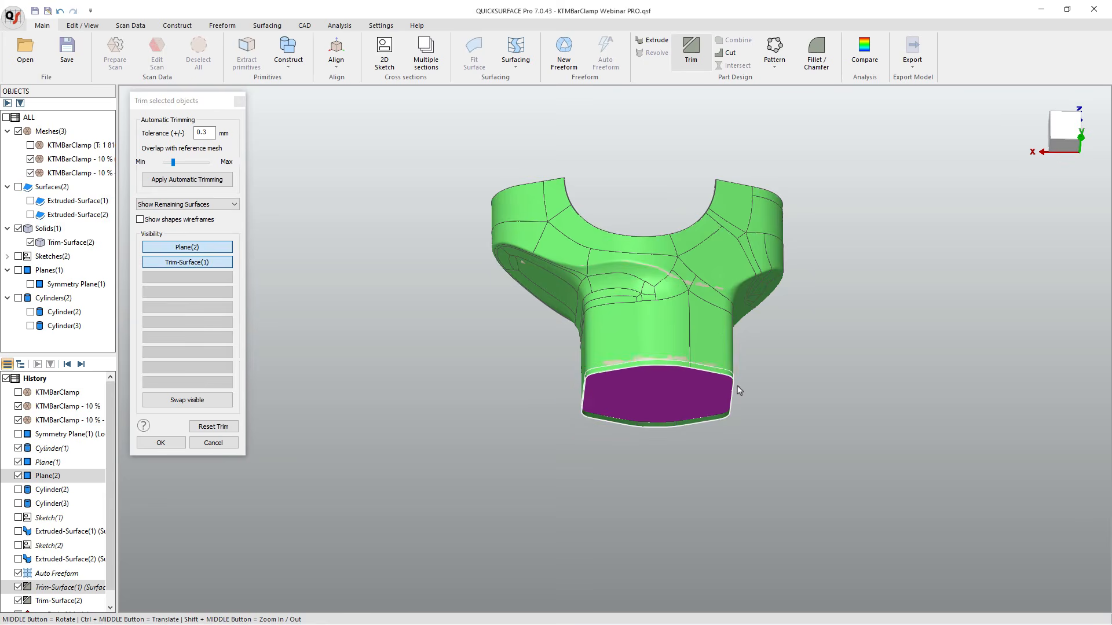
scroll(744, 388, up, 5)
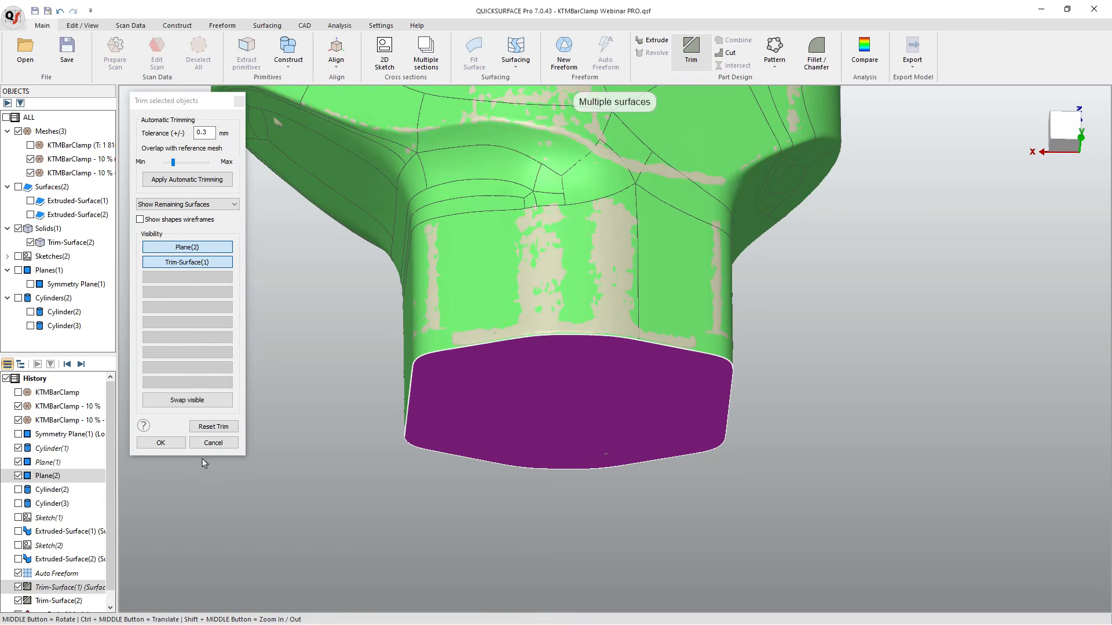
click(161, 444)
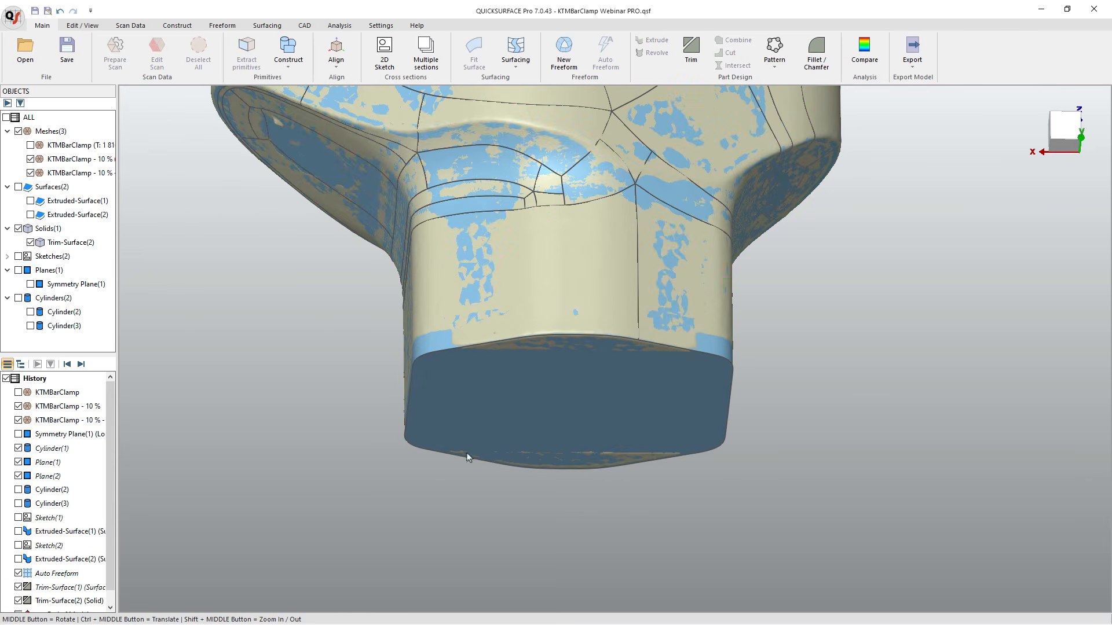
Hide both KTMBarClamp - 10 % meshes and inspect the trimmed solid on its own.
click(31, 158)
click(31, 173)
middle_drag(369, 330, 527, 337)
scroll(529, 339, up, 2)
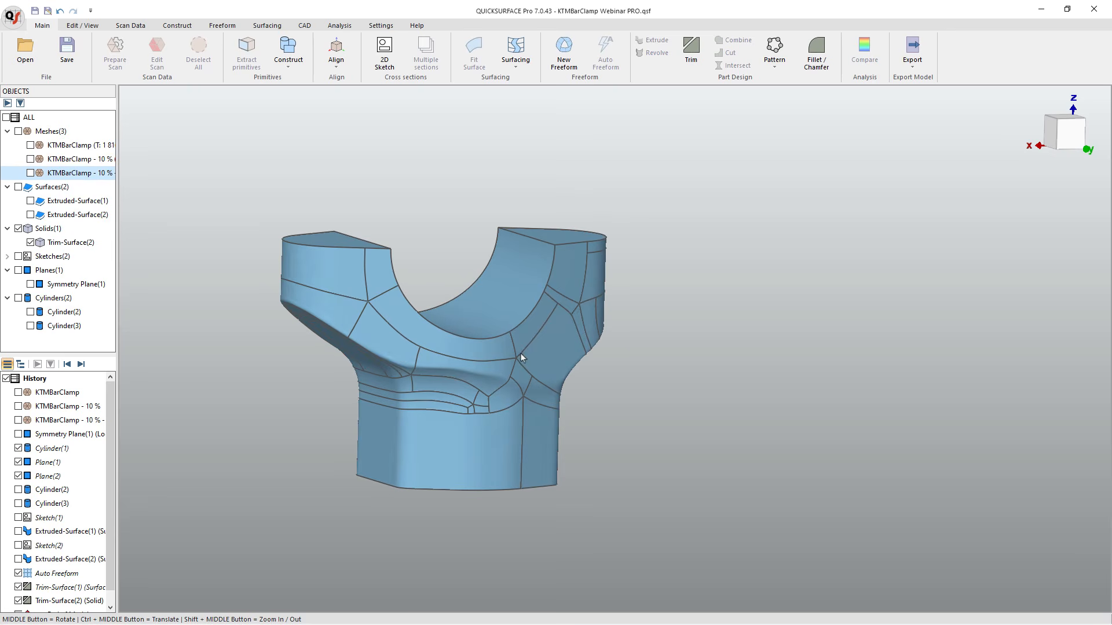
Show Cylinder(2) and Cylinder(3), hide the solid, and check how the two bore cylinders meet.
click(31, 312)
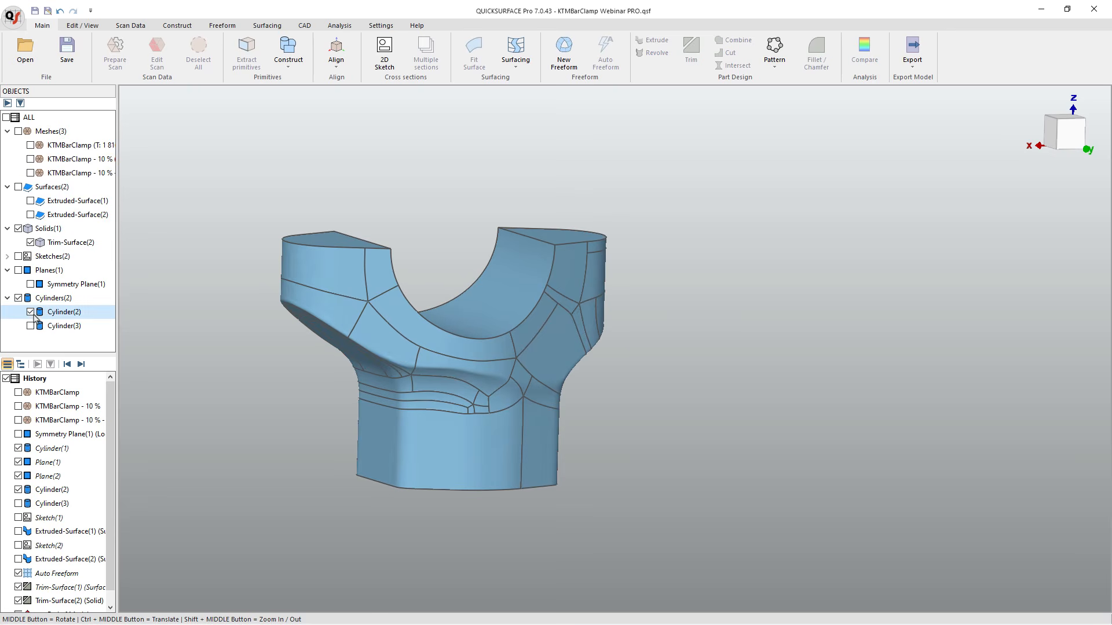
click(38, 328)
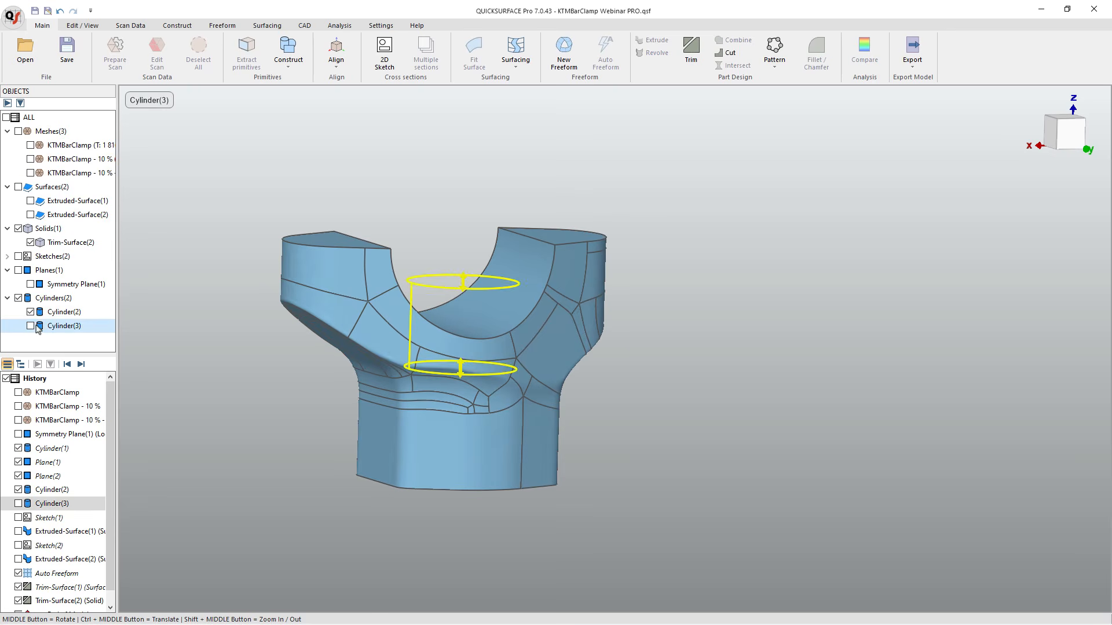
click(31, 243)
click(520, 451)
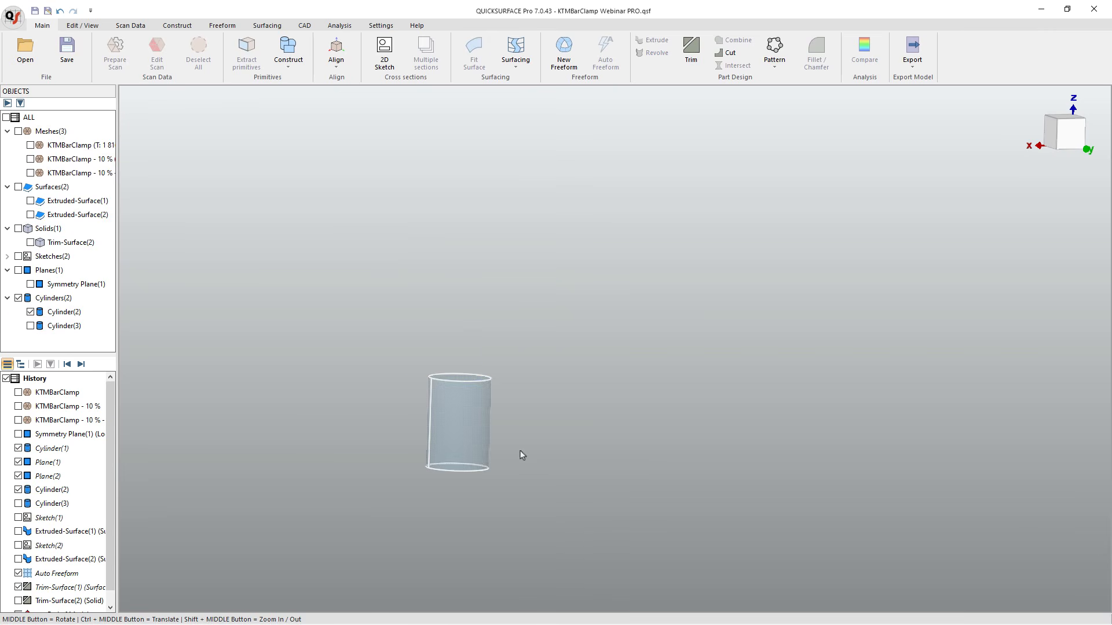
click(31, 326)
middle_drag(485, 394, 469, 327)
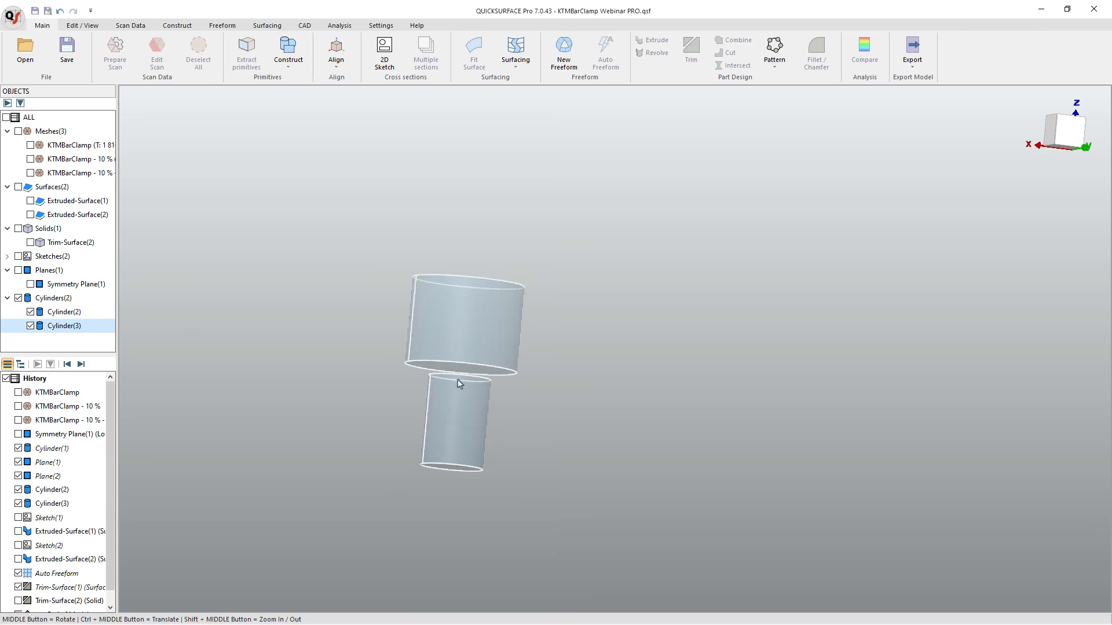
scroll(474, 378, up, 2)
scroll(474, 378, up, 4)
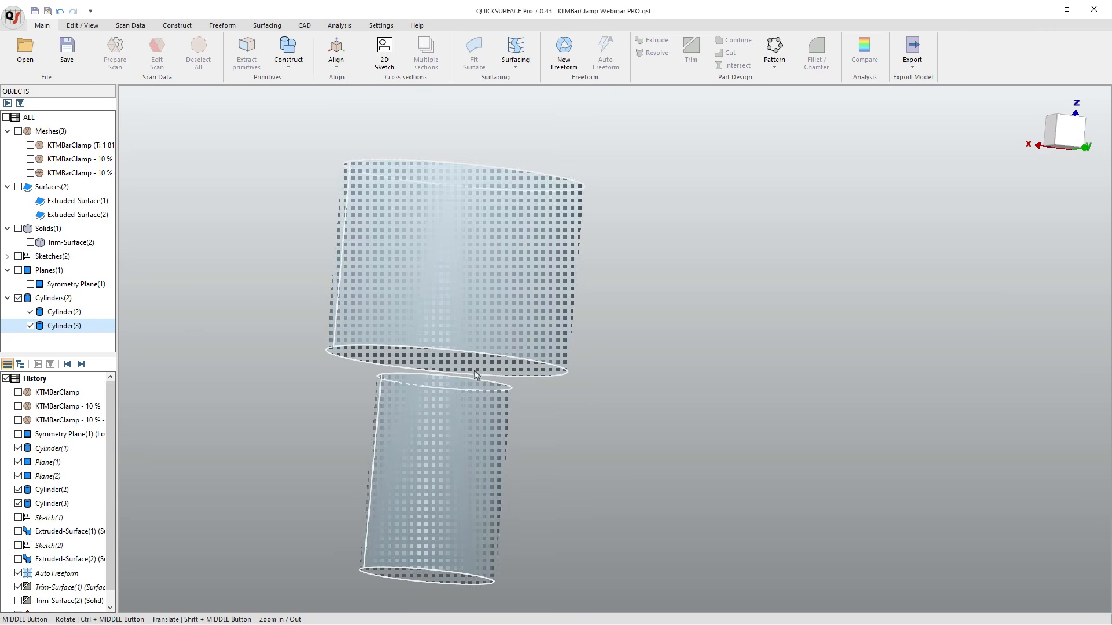
scroll(476, 378, down, 5)
middle_drag(474, 378, 370, 378)
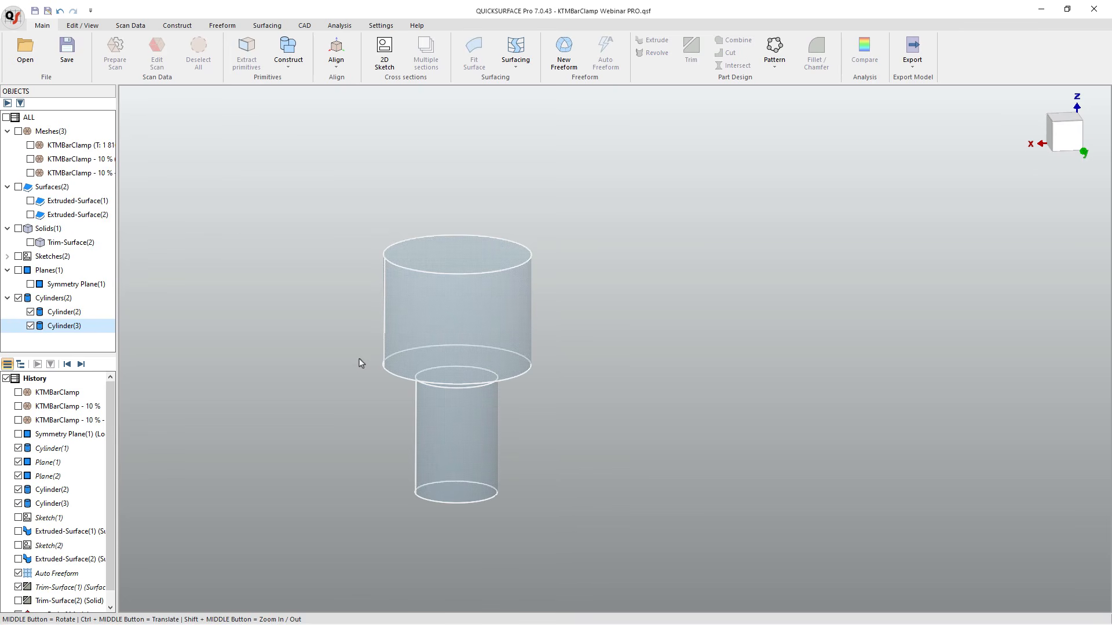
Hide Cylinder(3) and extend Cylinder(2) at both its upper and lower ends.
click(31, 326)
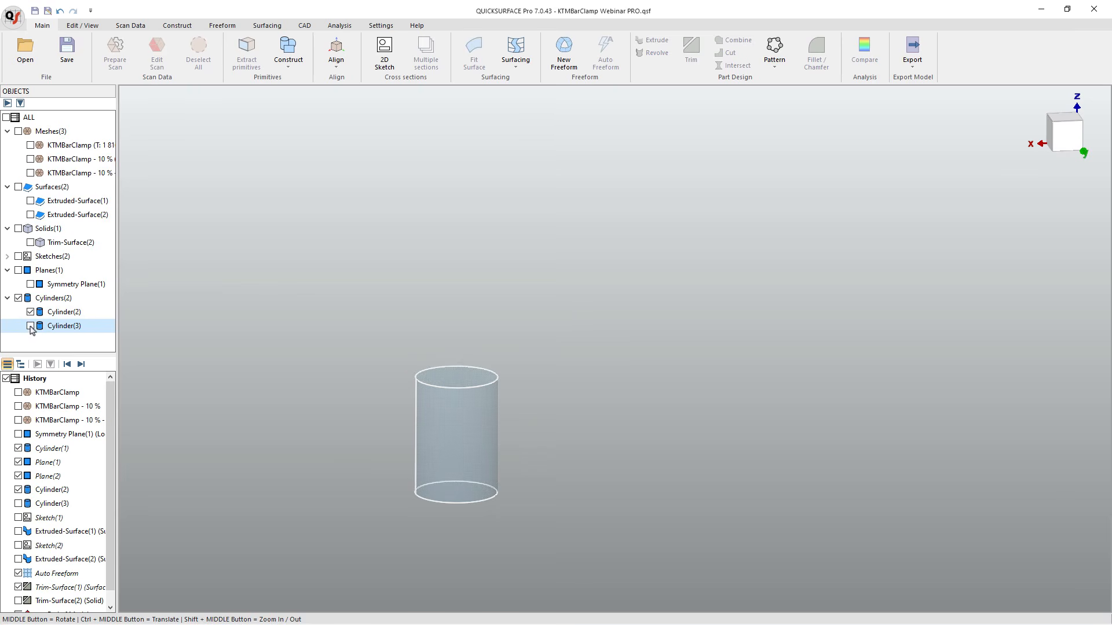
click(464, 379)
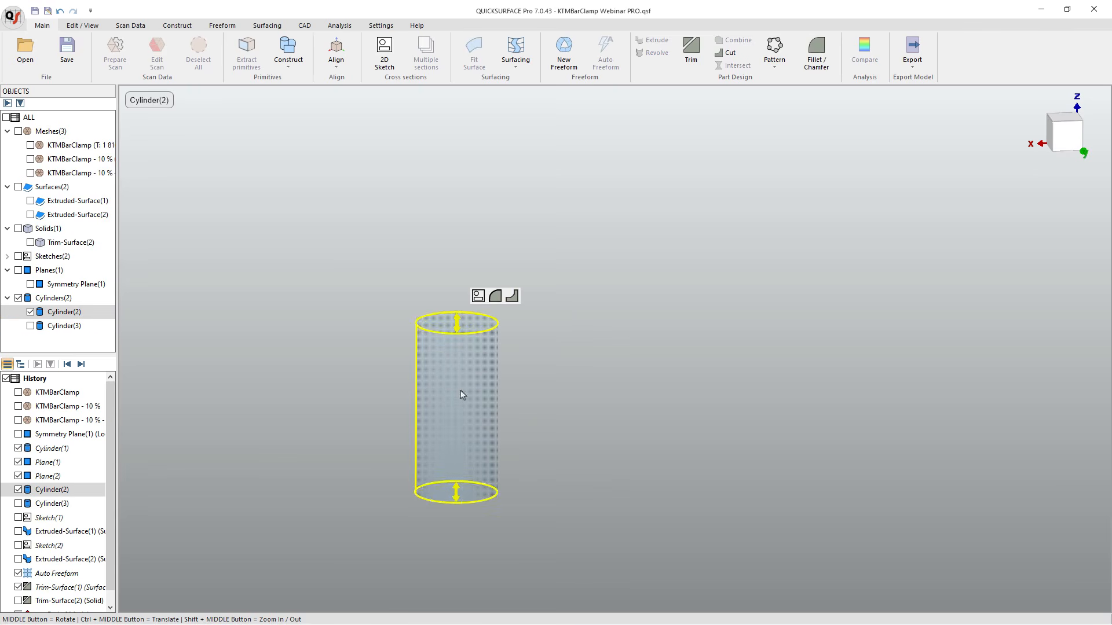
drag(456, 493, 456, 564)
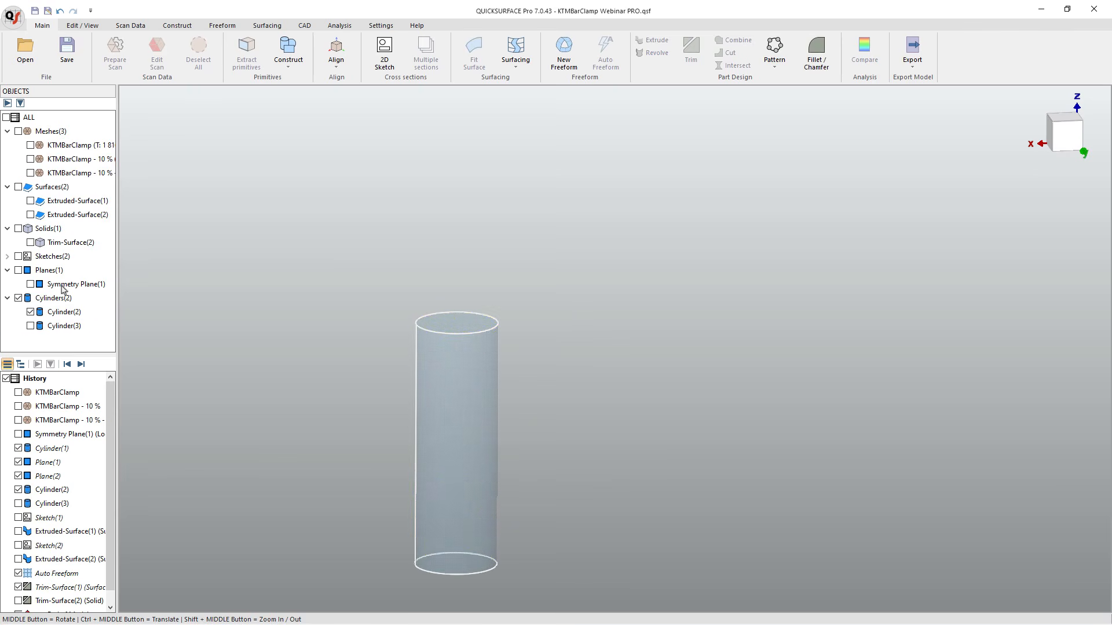
Check Cylinder(2) against the trimmed solid and extend the cylinder's upper end beyond the clamp's saddle.
click(32, 244)
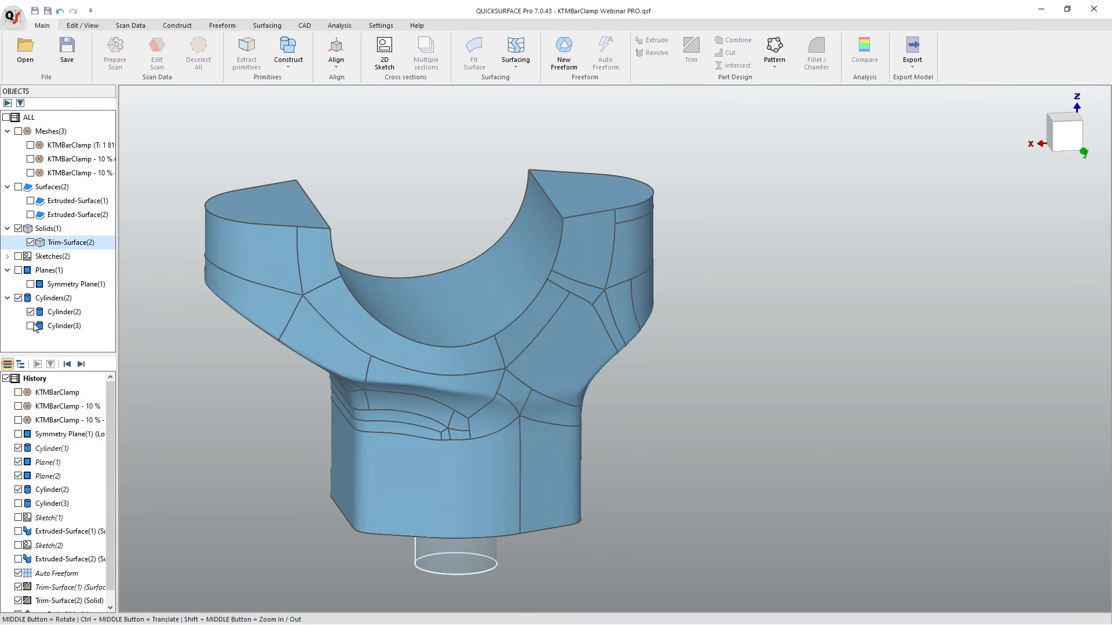
click(31, 242)
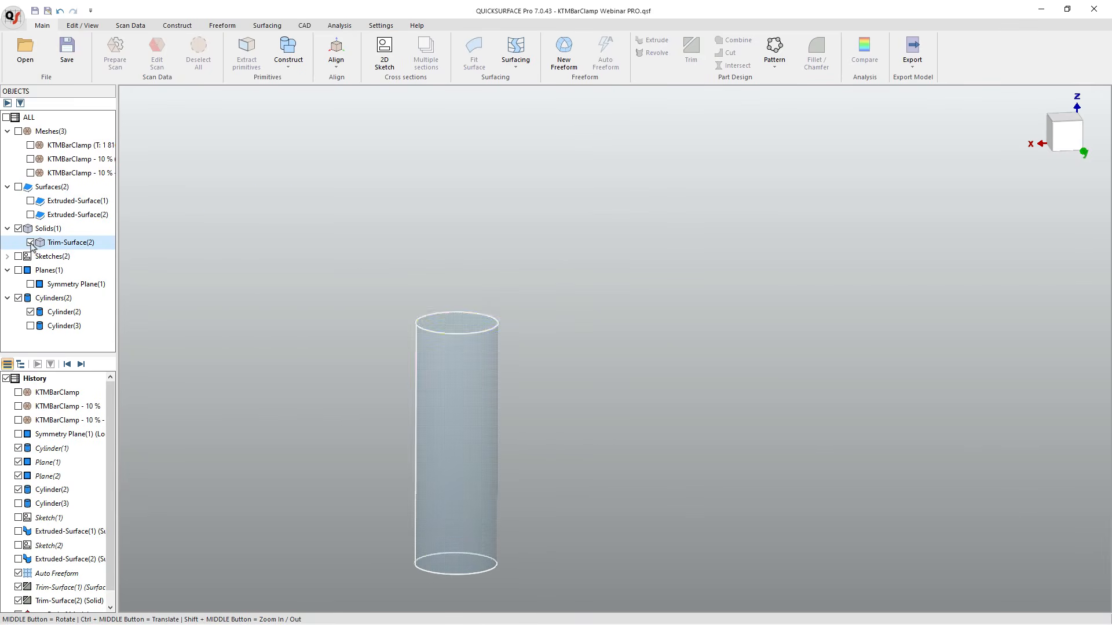
click(459, 324)
drag(460, 324, 458, 167)
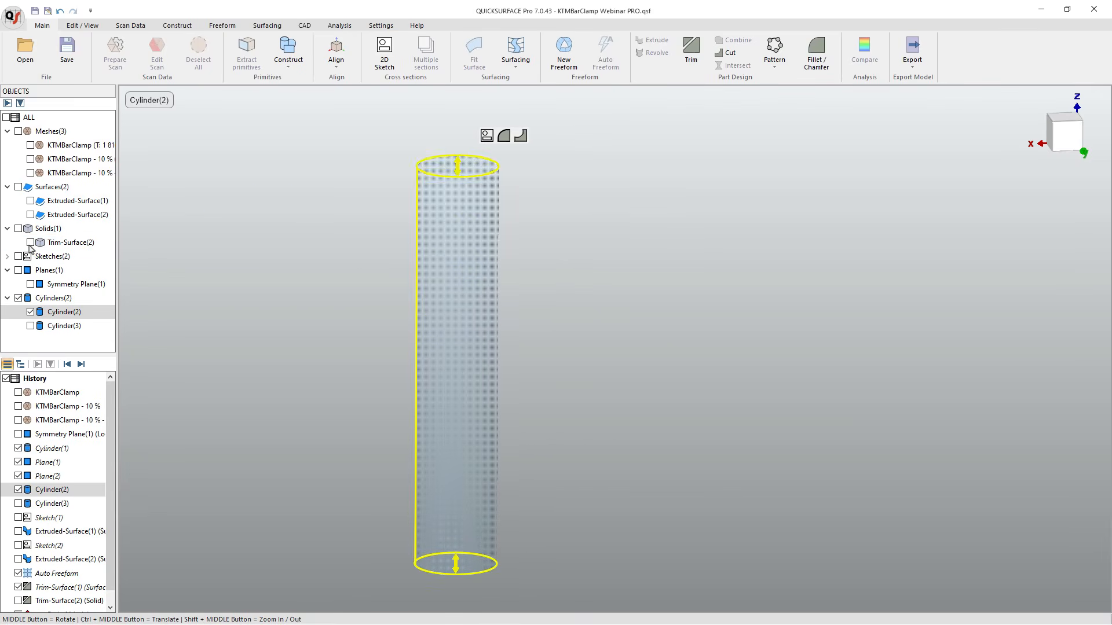
Show the Trim-Surface(2) solid and cut Cylinder(2) out of it to form the central bore.
click(31, 242)
click(63, 243)
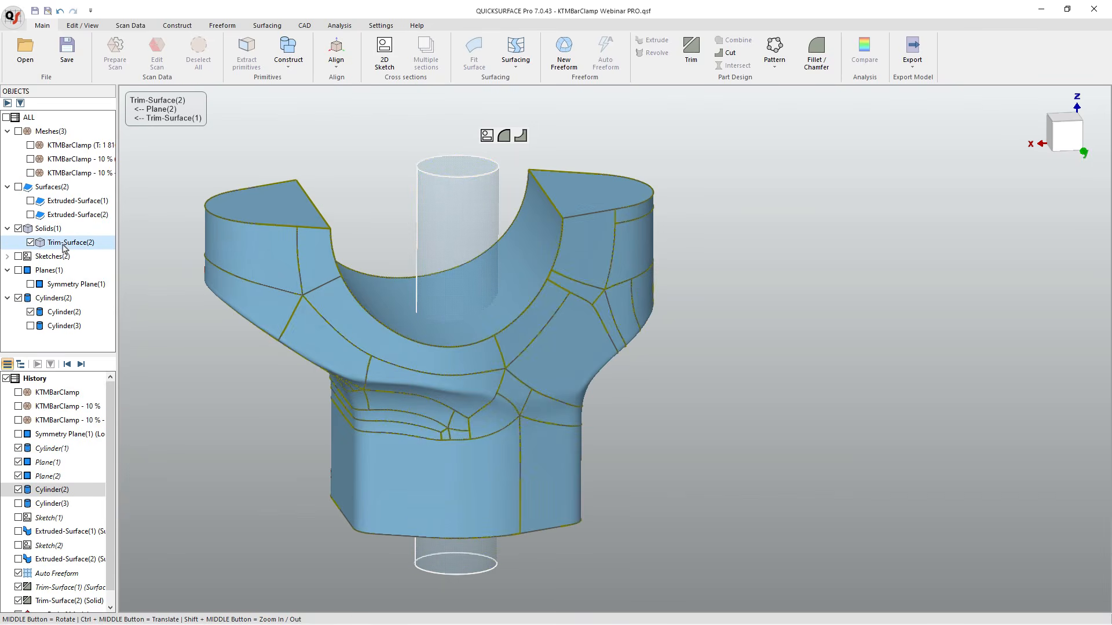
click(727, 54)
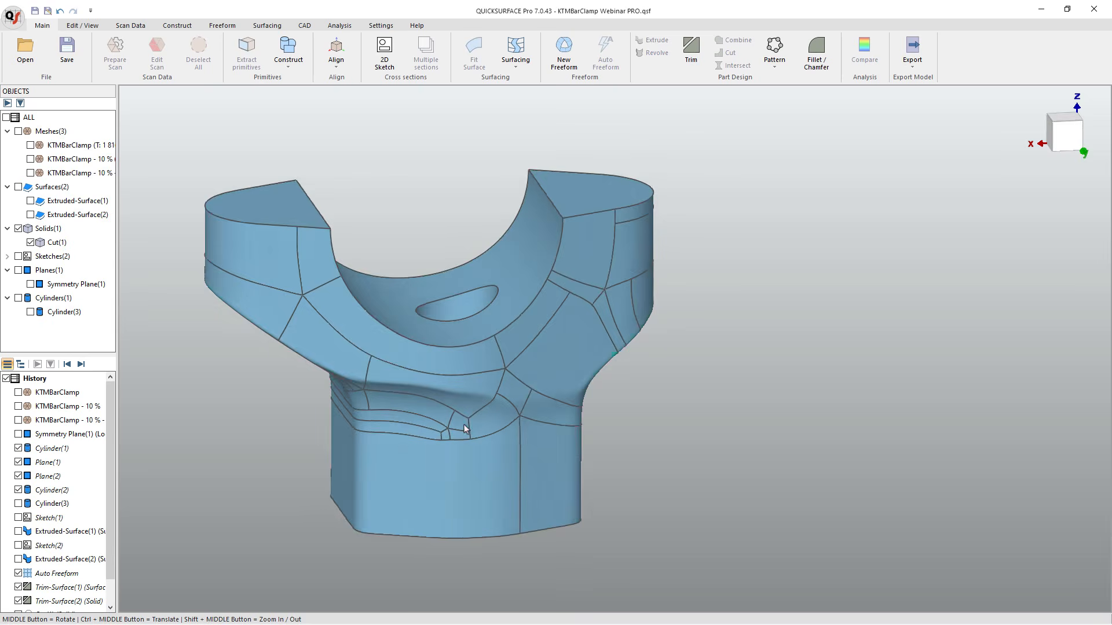
Inspect the bored solid from below, show the first KTMBarClamp - 10 % mesh, and hide the solid to expose the scanned base.
middle_drag(461, 424, 458, 342)
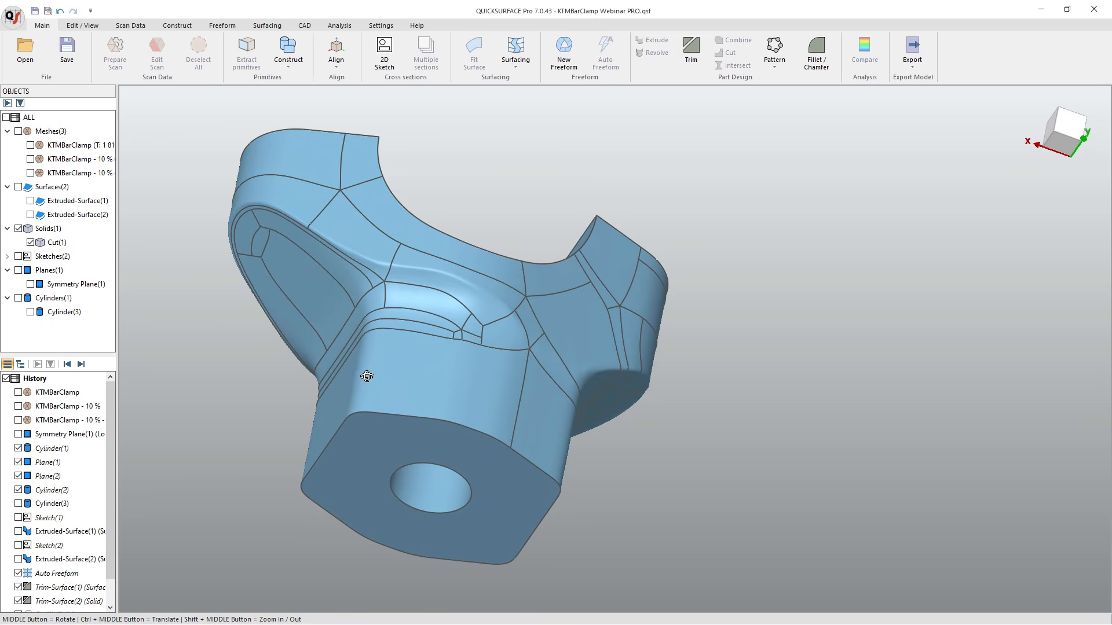
middle_drag(368, 376, 318, 330)
middle_drag(354, 451, 359, 399)
click(30, 158)
middle_drag(401, 436, 370, 405)
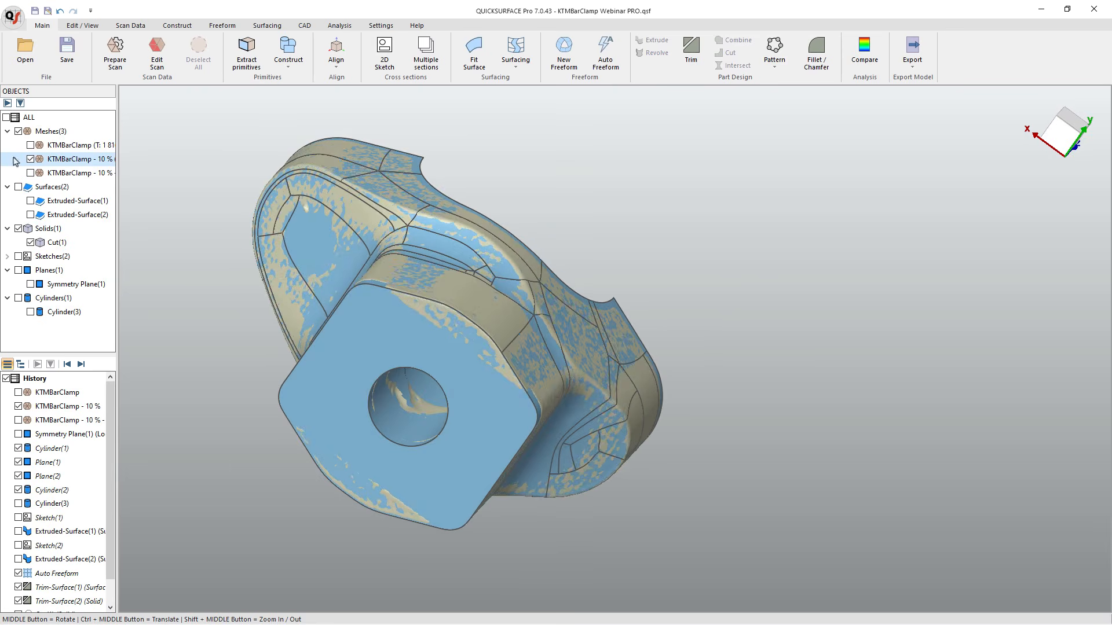
click(30, 242)
middle_drag(449, 420, 470, 382)
Create a sketch for an extruded surface parallel to OXY, offset about 0.84 mm, slicing the base's two raised edges.
click(384, 53)
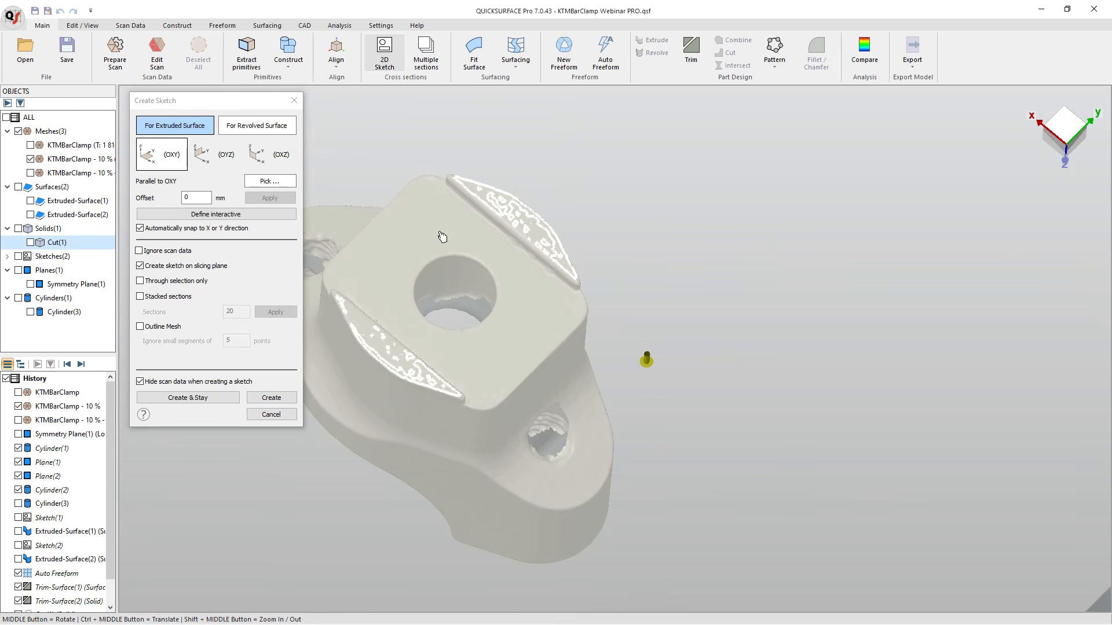
drag(646, 362, 645, 363)
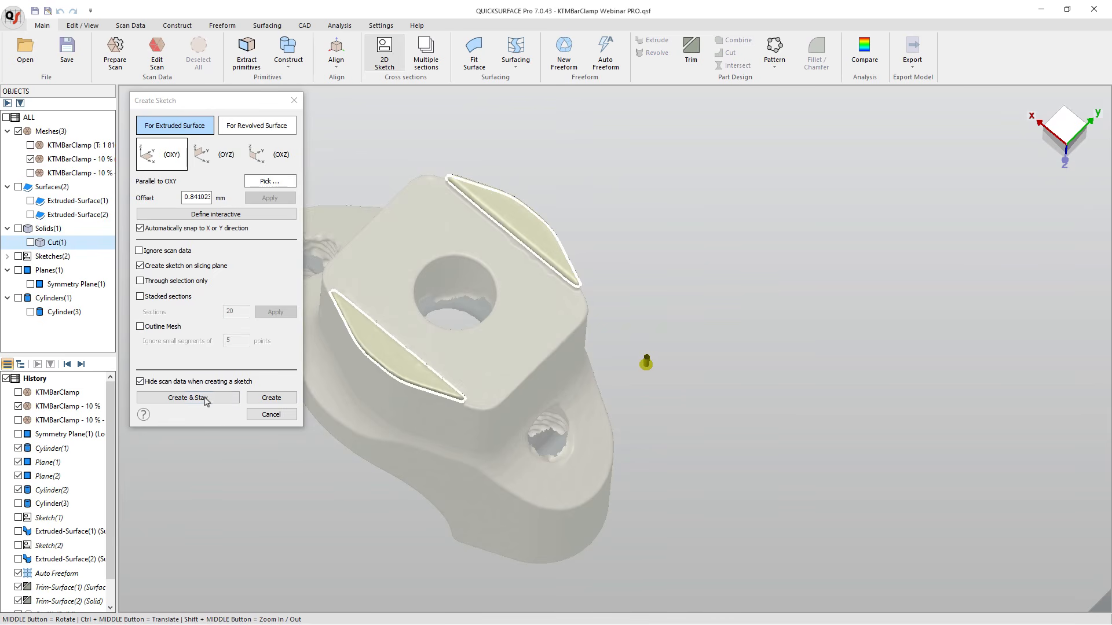
click(269, 398)
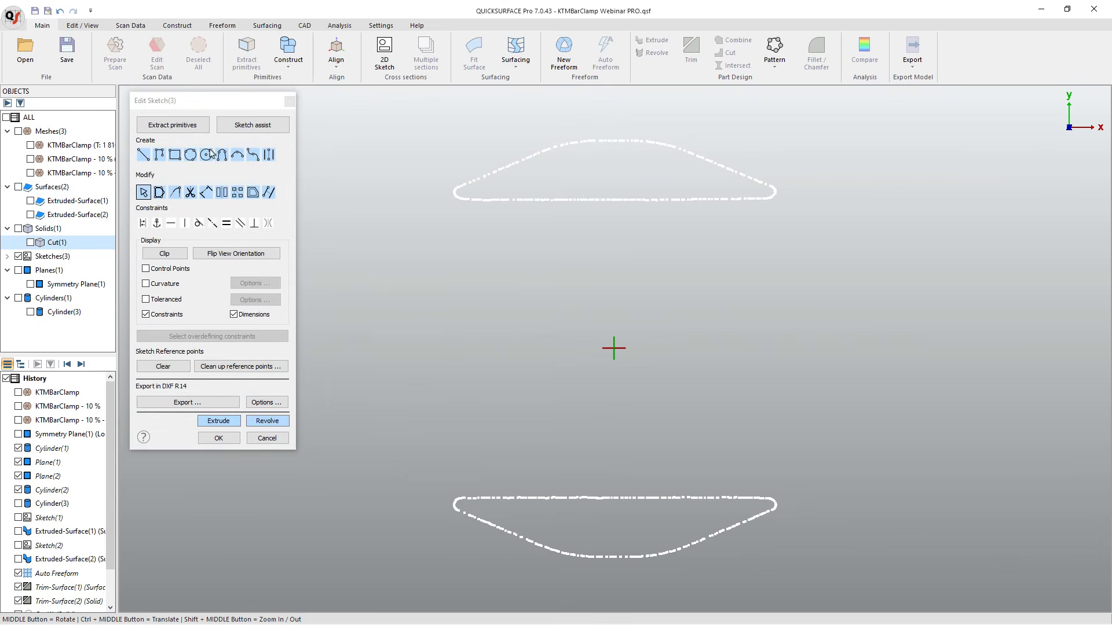
Fit a horizontal line to the straight inner edge of each of the two section outlines.
click(172, 124)
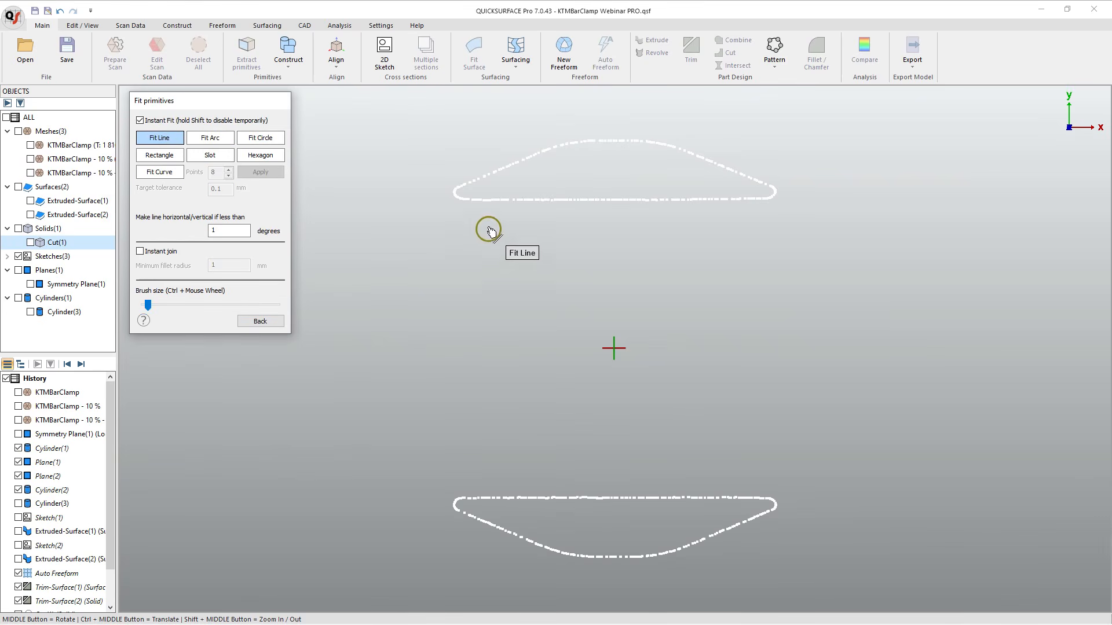
drag(489, 204, 759, 203)
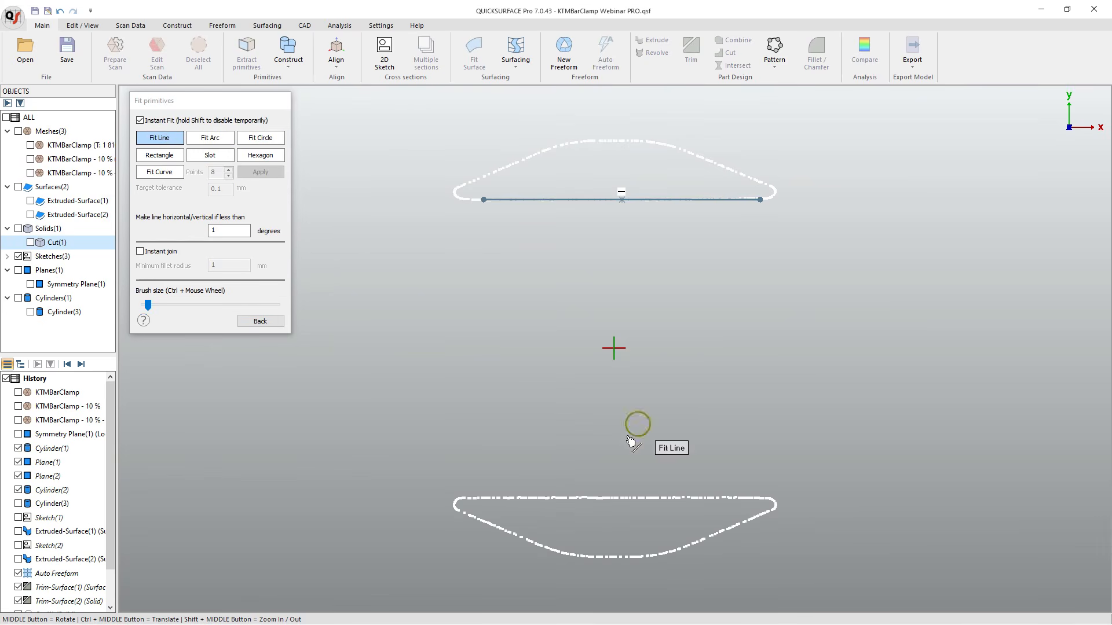
drag(481, 499, 751, 493)
click(260, 322)
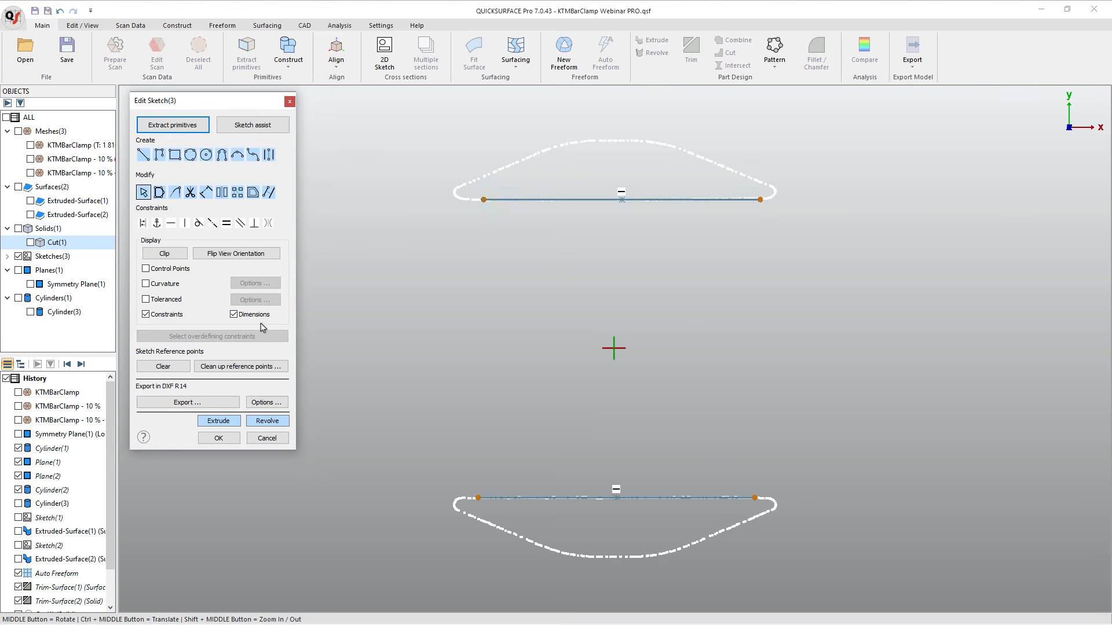
Extend both fitted lines at both ends so they reach beyond the section outlines.
drag(484, 200, 401, 199)
drag(478, 498, 389, 498)
drag(761, 200, 832, 200)
drag(755, 498, 840, 497)
Draw two lines joining the ends of the horizontal lines to close the four-sided profile.
click(143, 155)
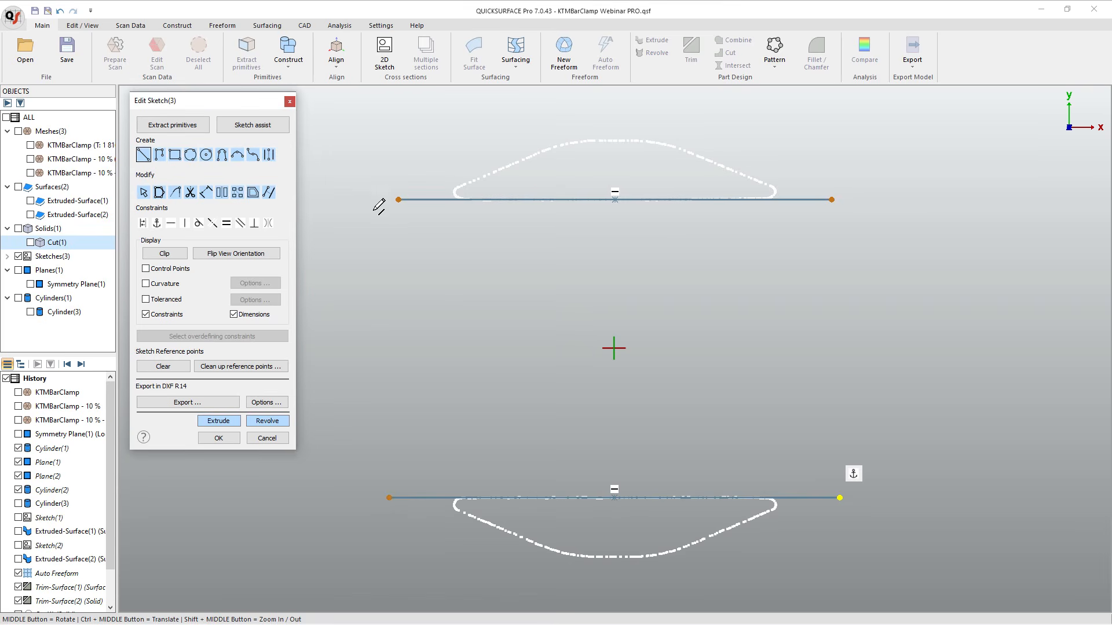
click(398, 200)
click(389, 498)
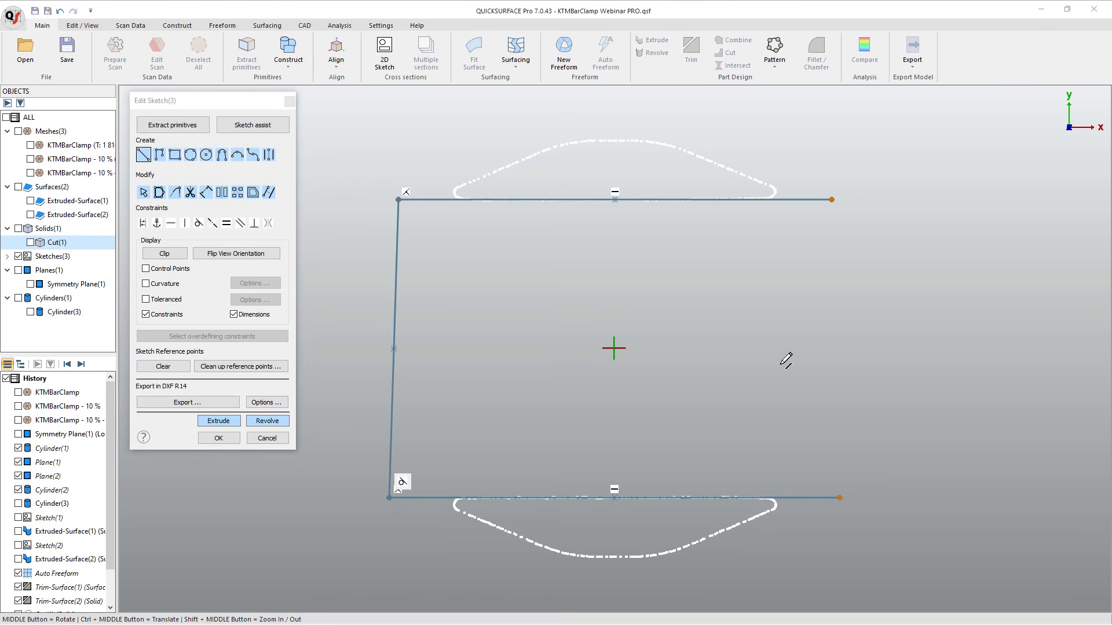
click(832, 200)
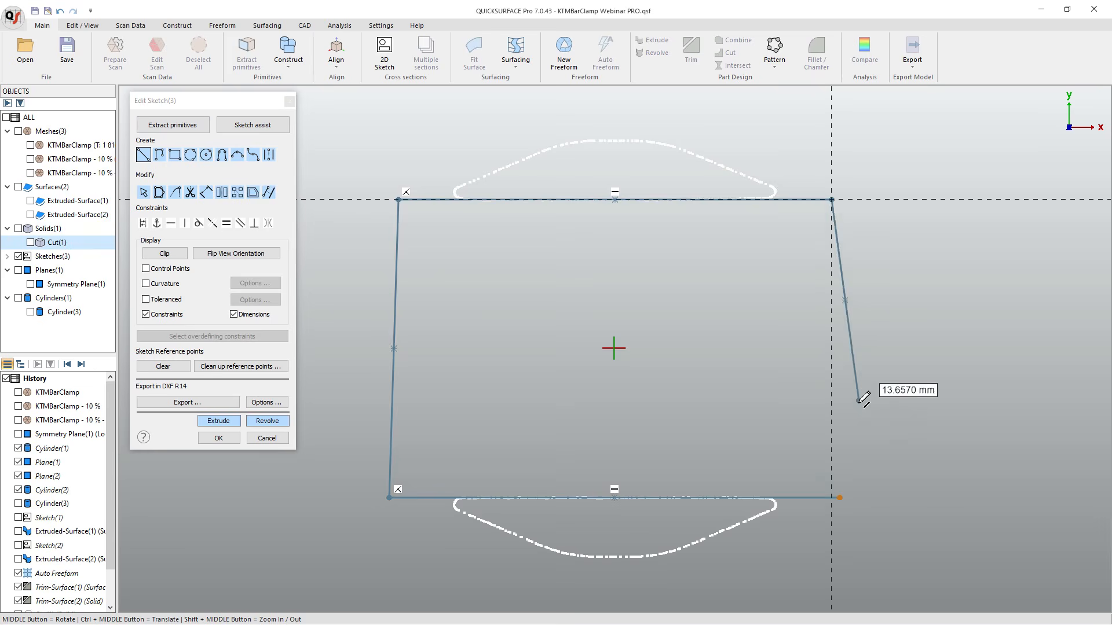
click(840, 498)
Extrude the profile as a two-sided solid, with Depth 1 about 0.92 mm and Depth 2 about 9.63 mm.
click(218, 420)
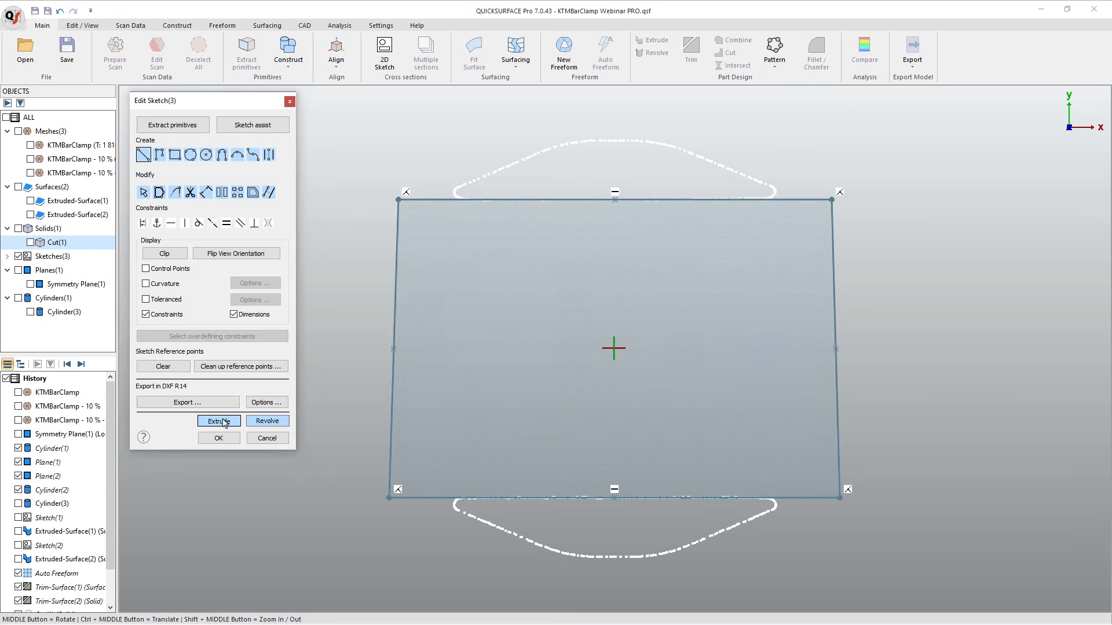
middle_drag(433, 397, 437, 261)
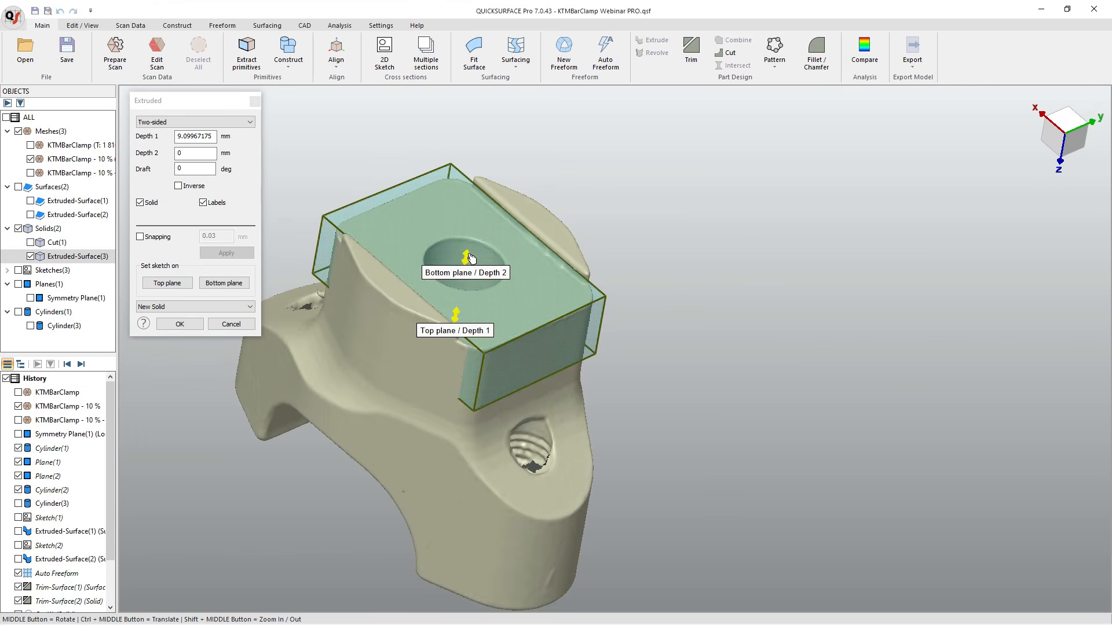
drag(470, 256, 488, 184)
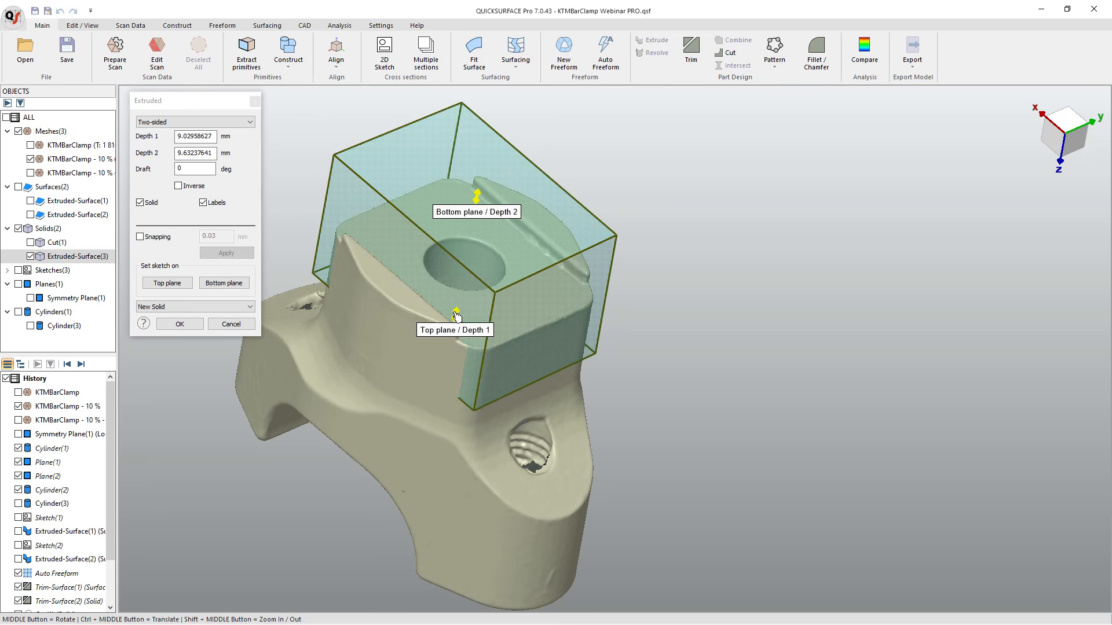
drag(455, 315, 467, 305)
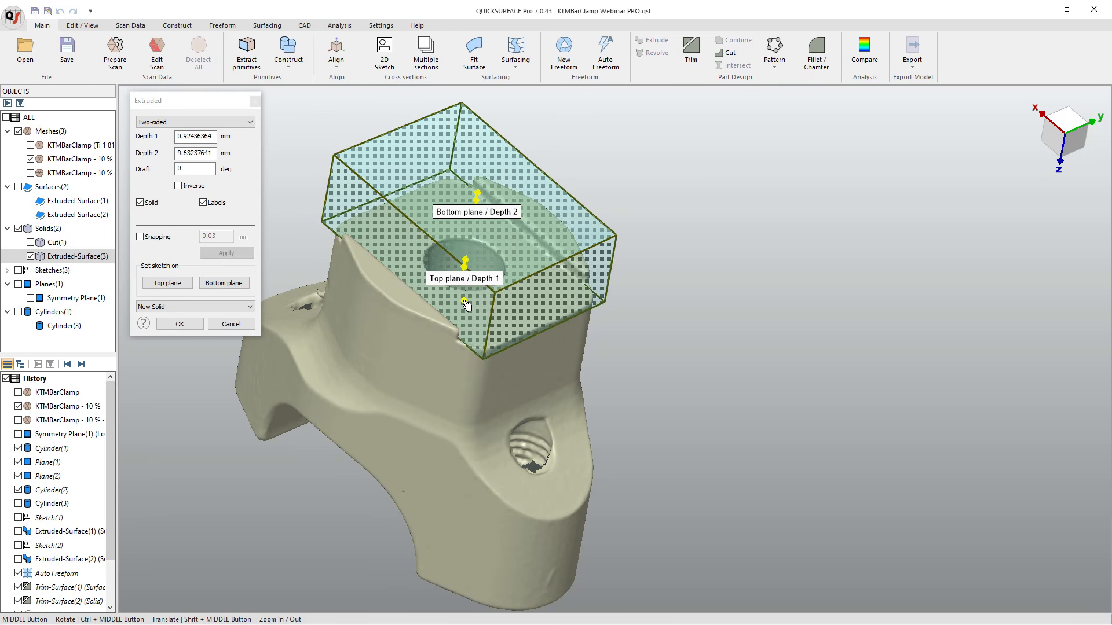
Show the Cut(1) solid and apply the extrusion as a Cut to form the slot across the base.
click(31, 243)
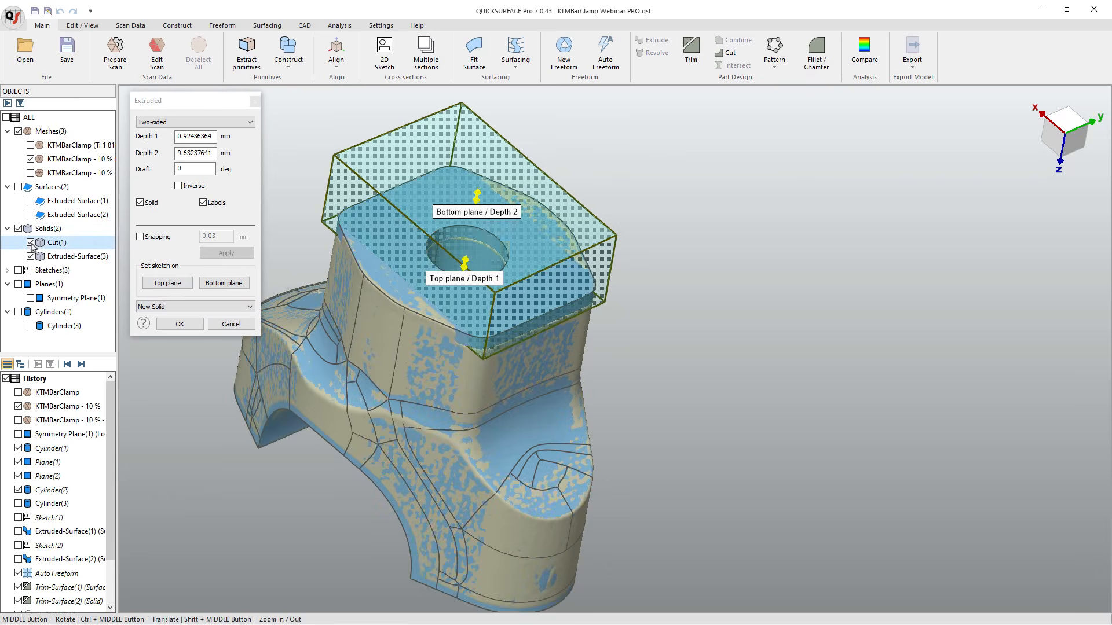
click(206, 307)
click(153, 328)
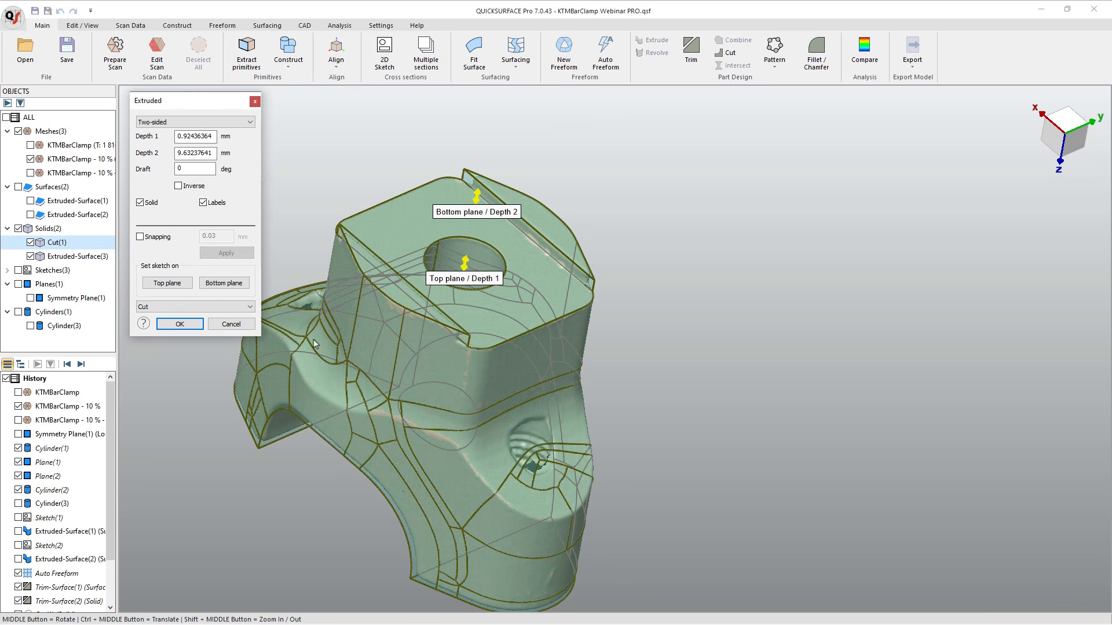
click(180, 324)
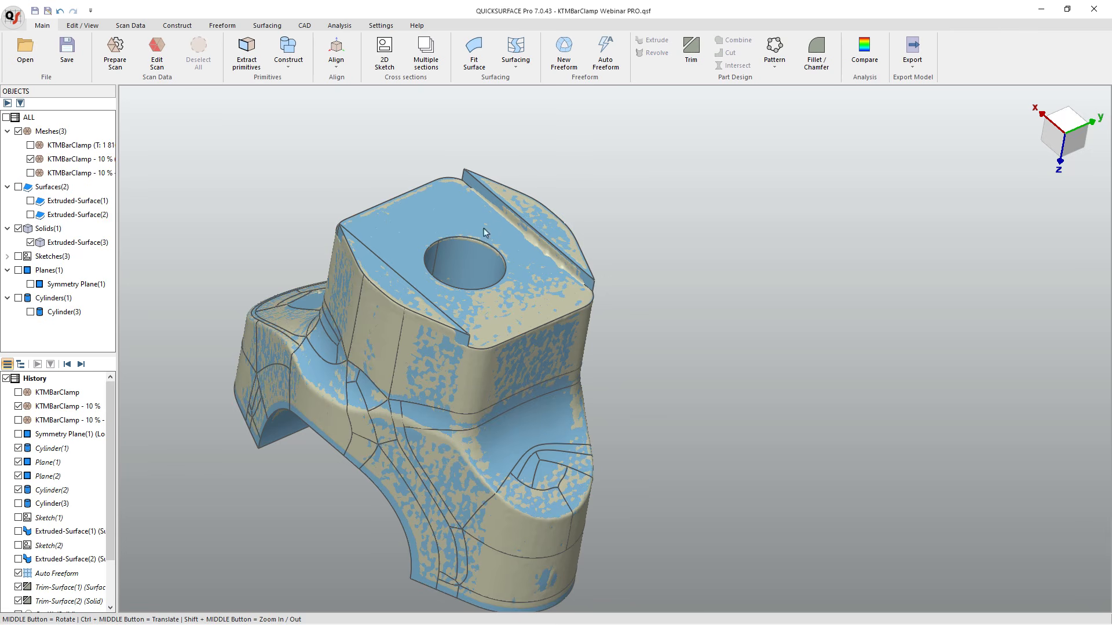
Hide the solid, examine the counterbore in the saddle of the mesh, and briefly check Cylinder(3) against it.
middle_drag(476, 236, 436, 430)
click(30, 243)
scroll(436, 430, up, 5)
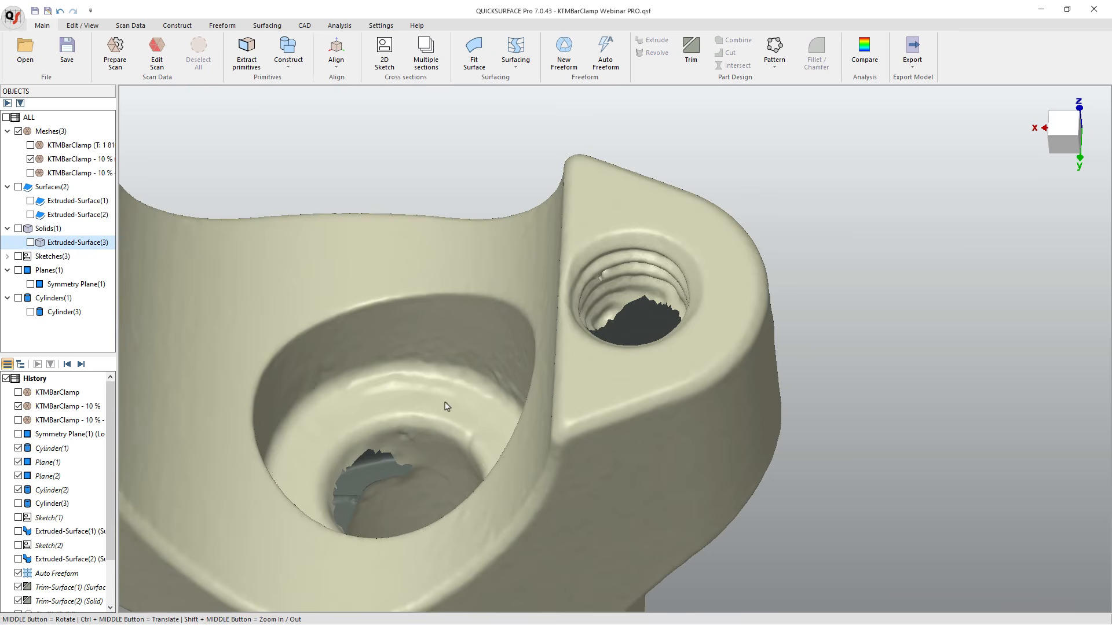
click(31, 312)
click(31, 313)
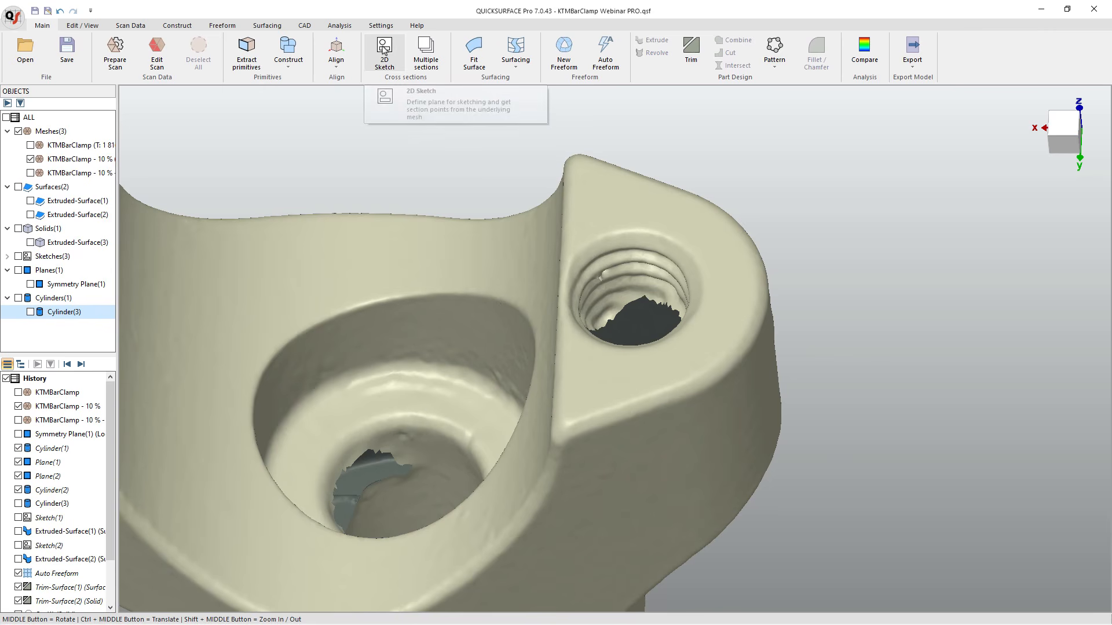
Create a sketch parallel to OXY, offset about 21.22 mm, slicing through the wide central counterbore.
click(387, 58)
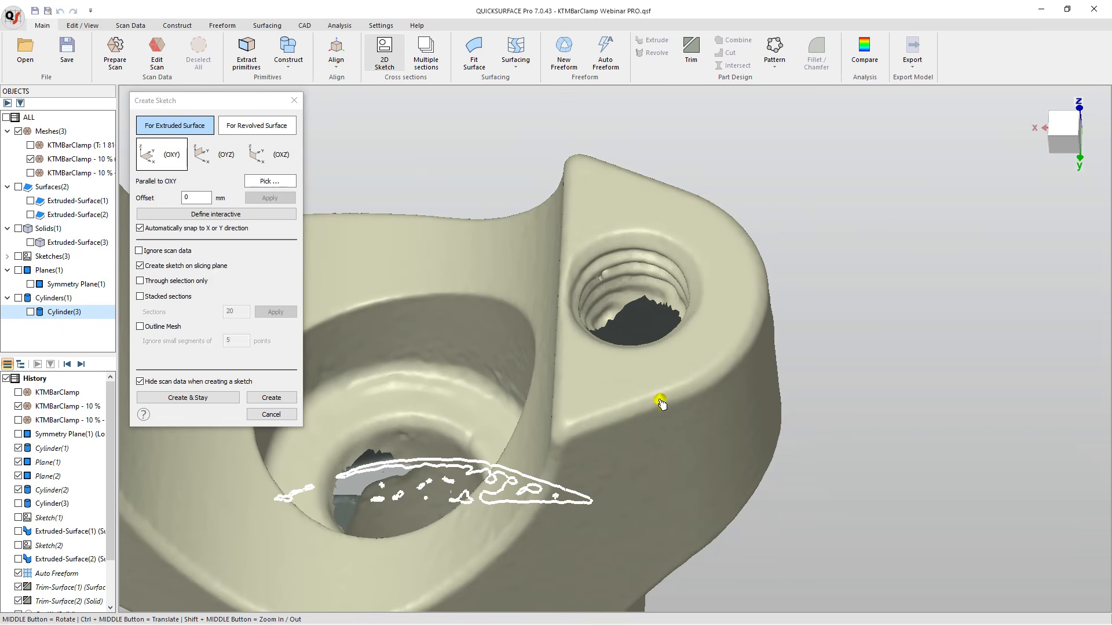
drag(660, 401, 635, 230)
scroll(623, 208, down, 3)
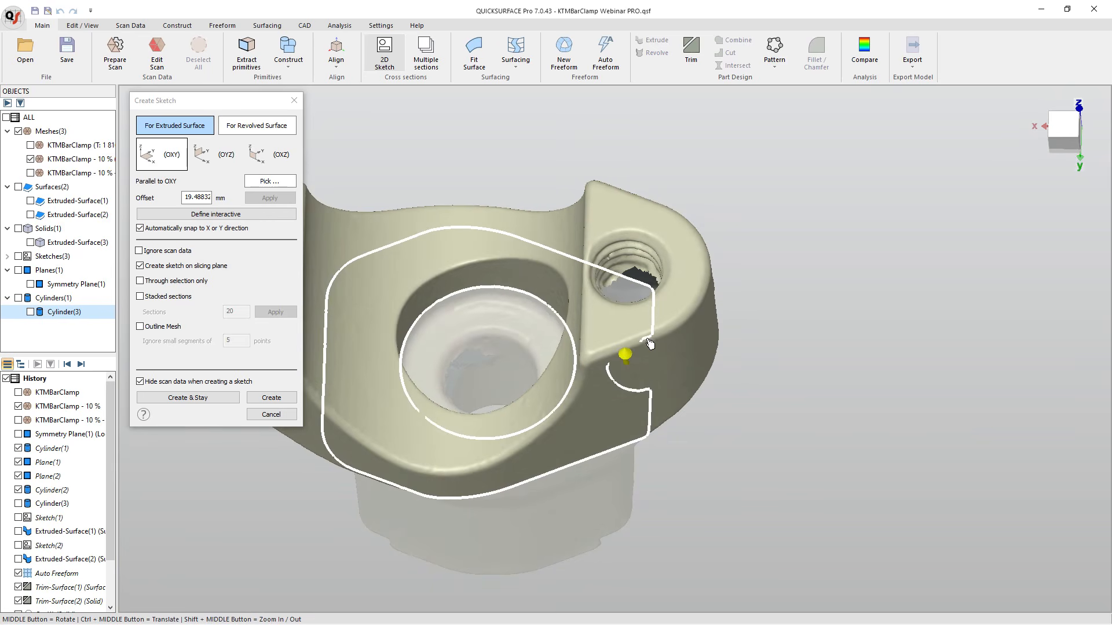
drag(626, 355, 627, 350)
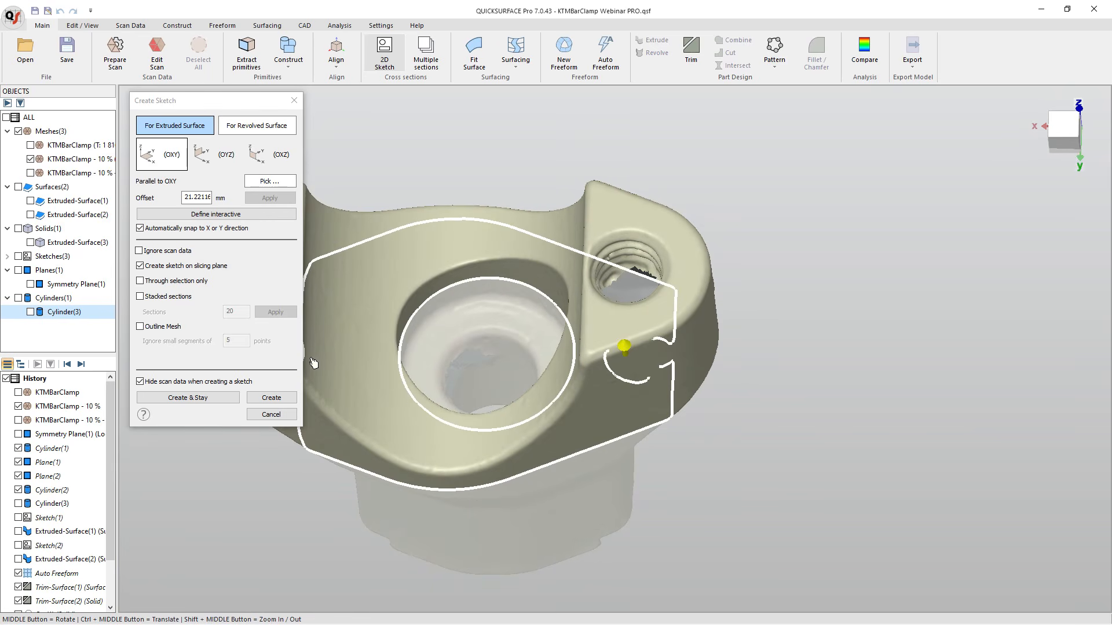
click(270, 397)
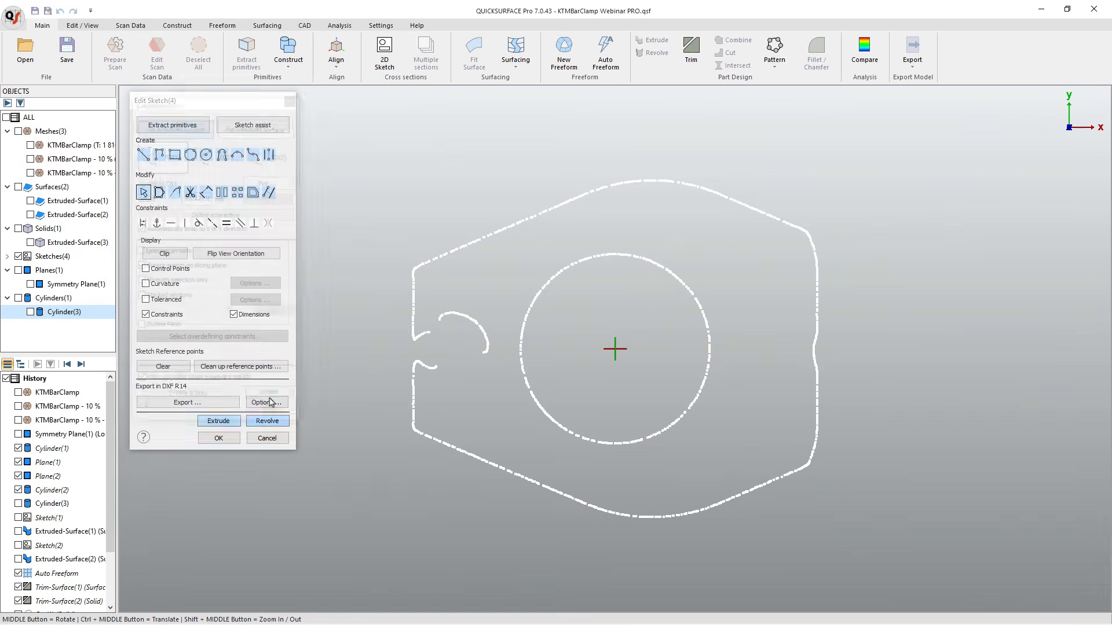
Fit a circle to the counterbore's round section outline.
click(202, 126)
click(257, 139)
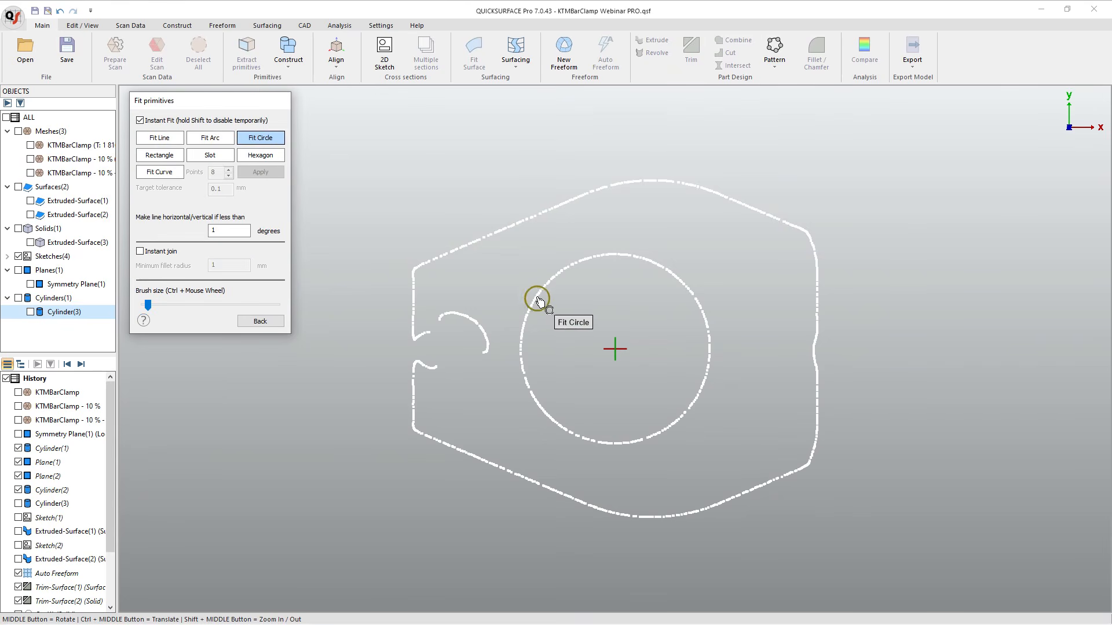
mouse_move(538, 302)
mouse_down()
mouse_move(622, 259)
mouse_move(701, 321)
mouse_move(697, 380)
mouse_move(652, 437)
mouse_move(547, 415)
mouse_move(526, 313)
mouse_up()
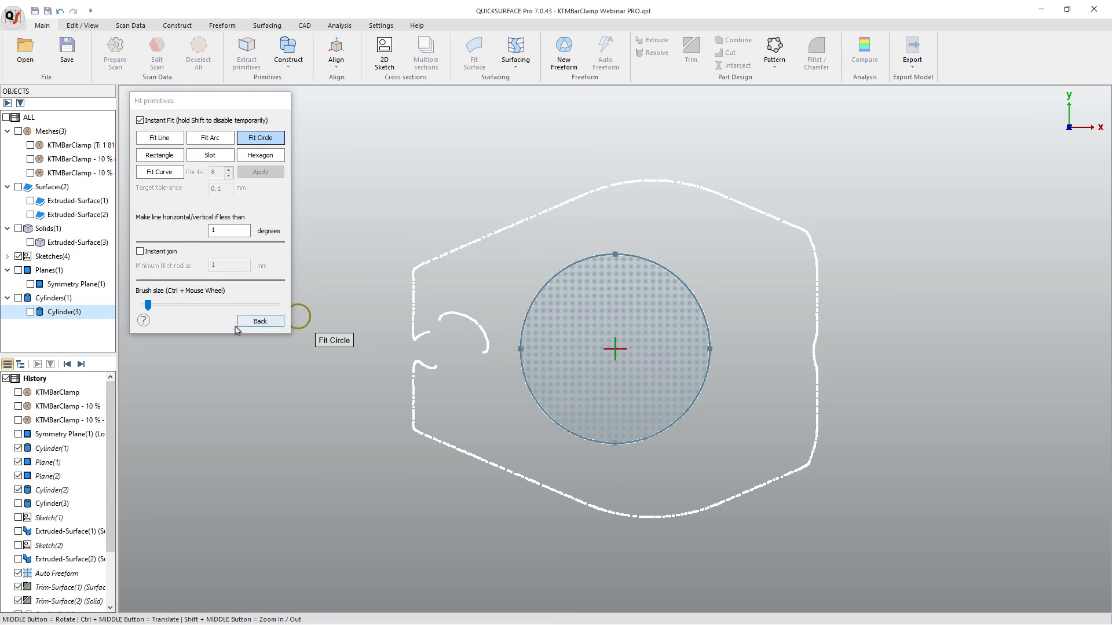
click(260, 321)
Extrude the counterbore circle as a two-sided solid, about 17.45 mm for Depth 1 and 4.03 mm for Depth 2.
click(231, 421)
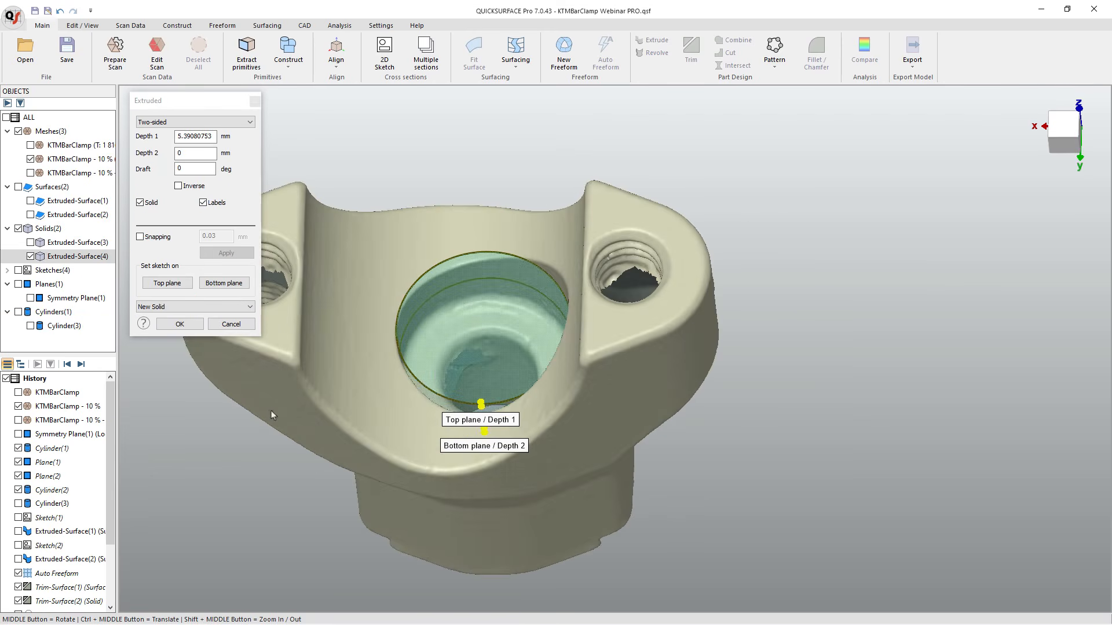
drag(486, 396, 496, 328)
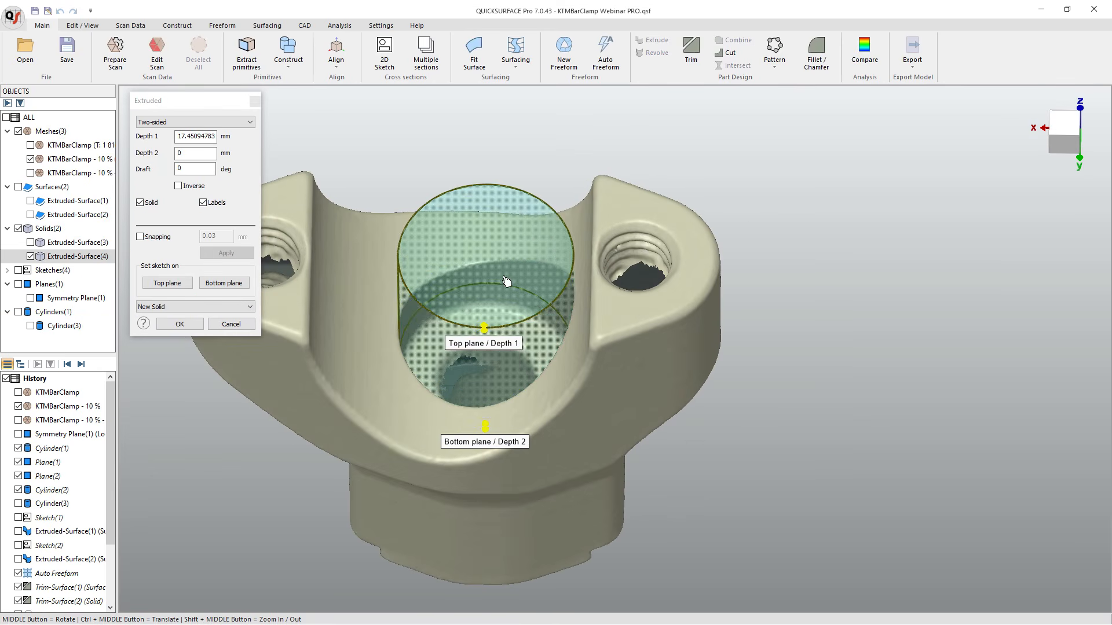
drag(486, 427, 485, 449)
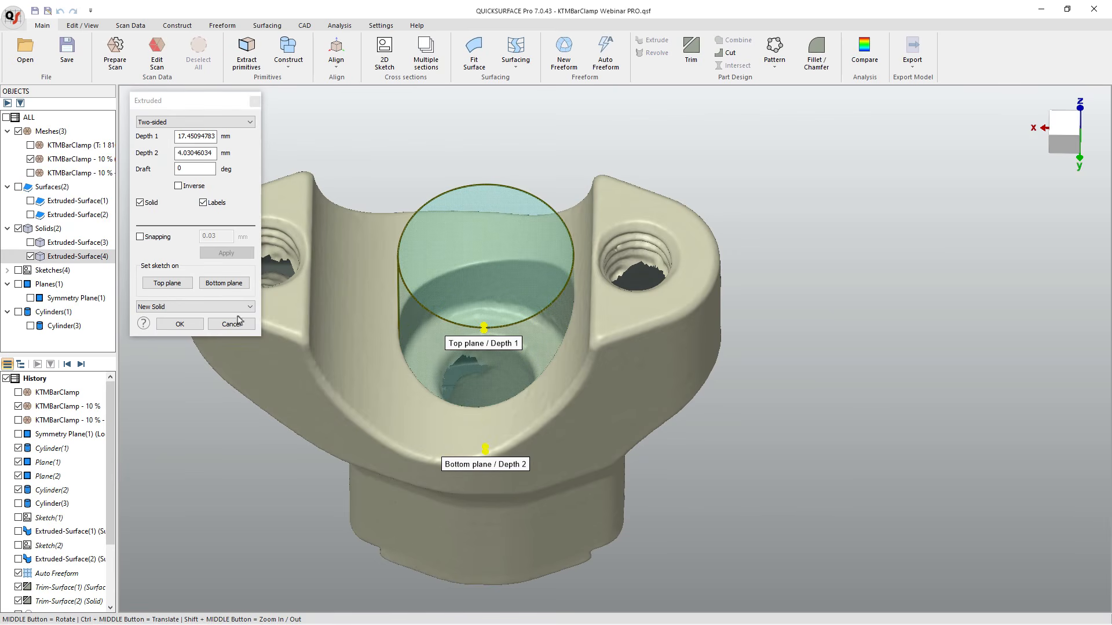
Show the clamp solid and apply the circle's extrusion as a Cut to form the counterbore in the saddle.
click(31, 242)
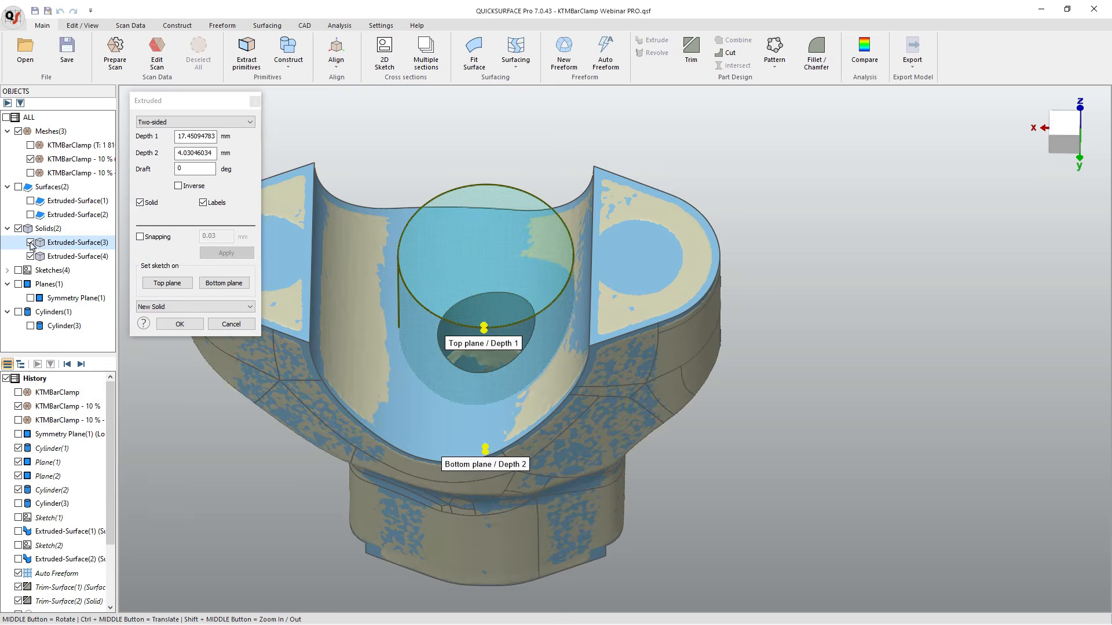
click(197, 307)
click(182, 333)
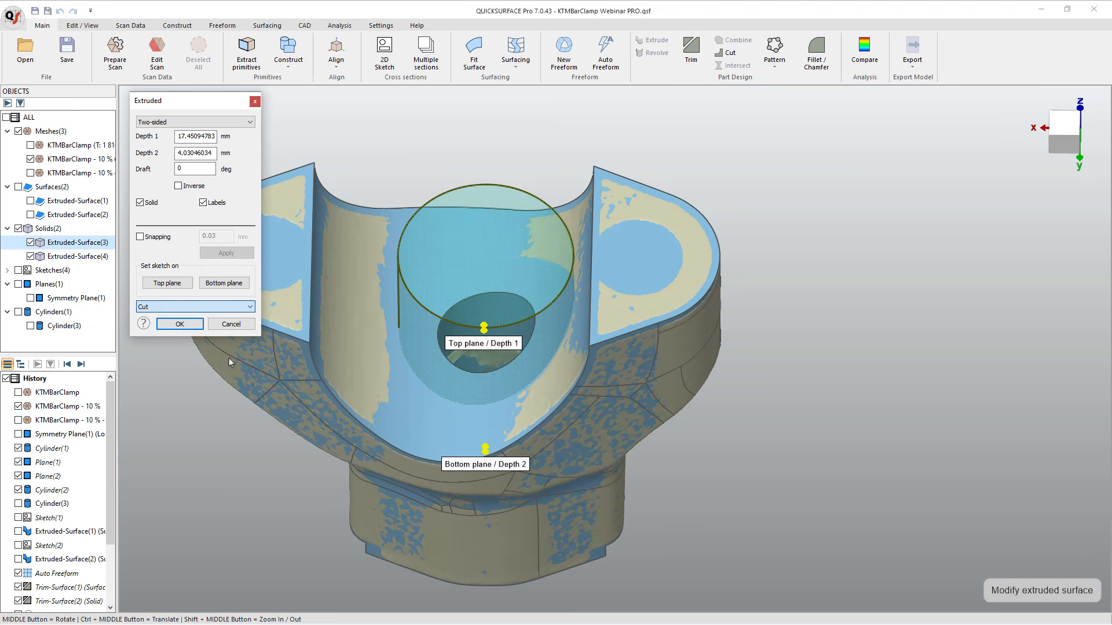
click(179, 324)
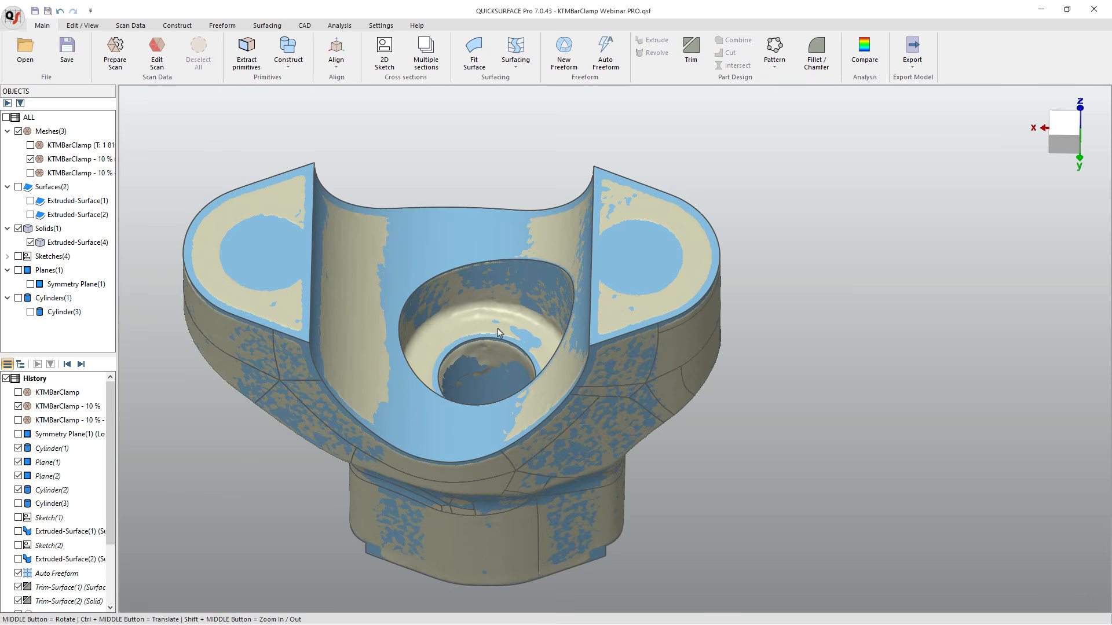
Hide the mesh and start a fillet of about 0.6 mm radius on the edge around the counterbore's floor.
click(31, 158)
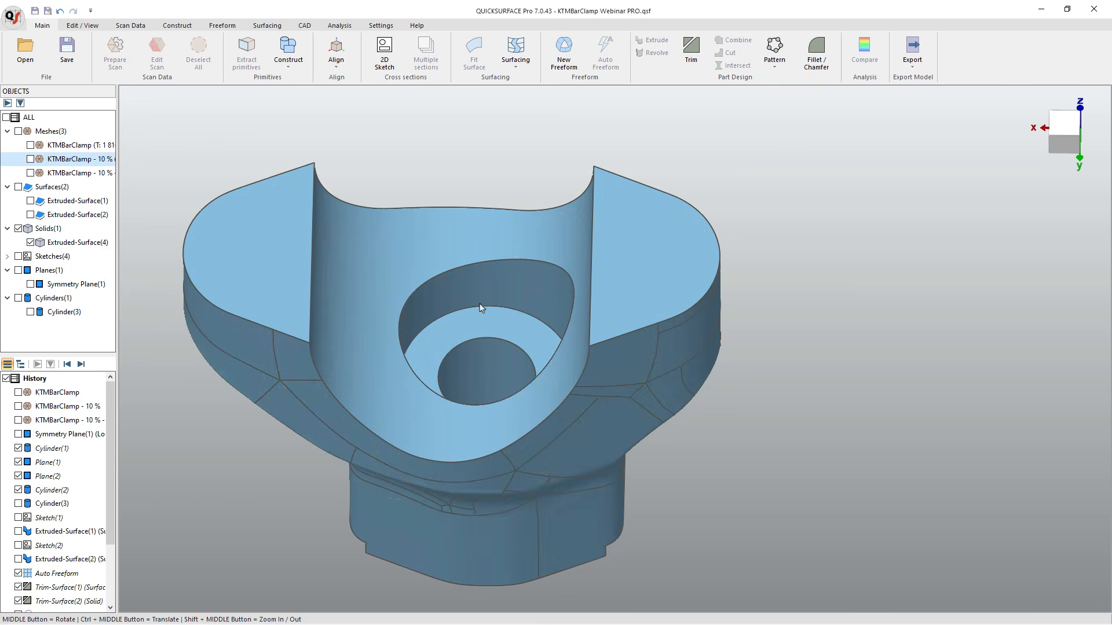
click(817, 50)
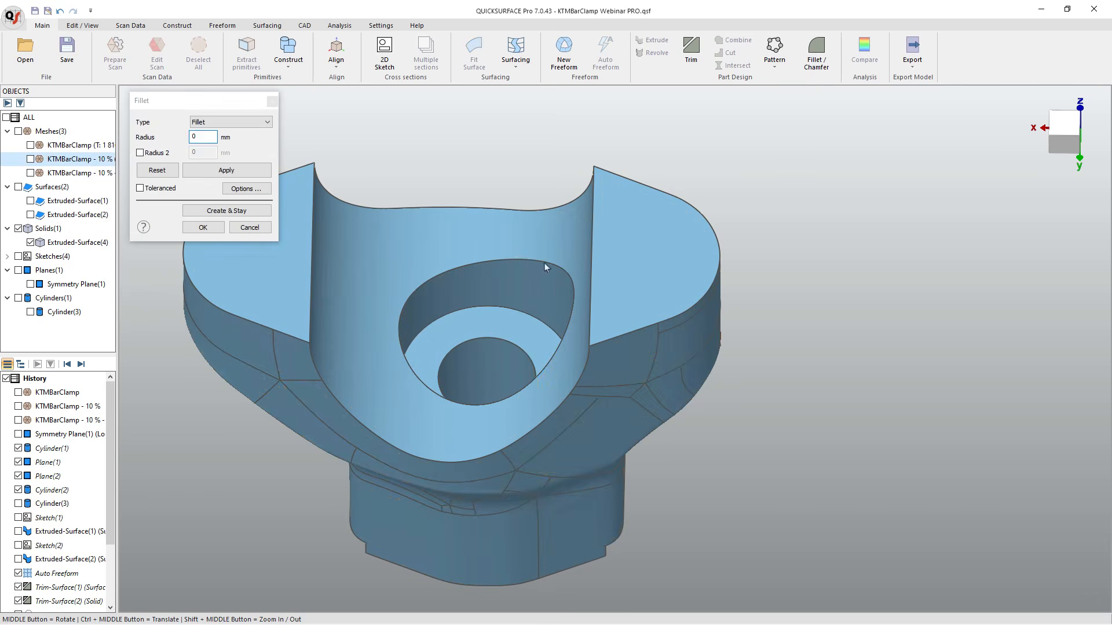
click(507, 315)
click(507, 309)
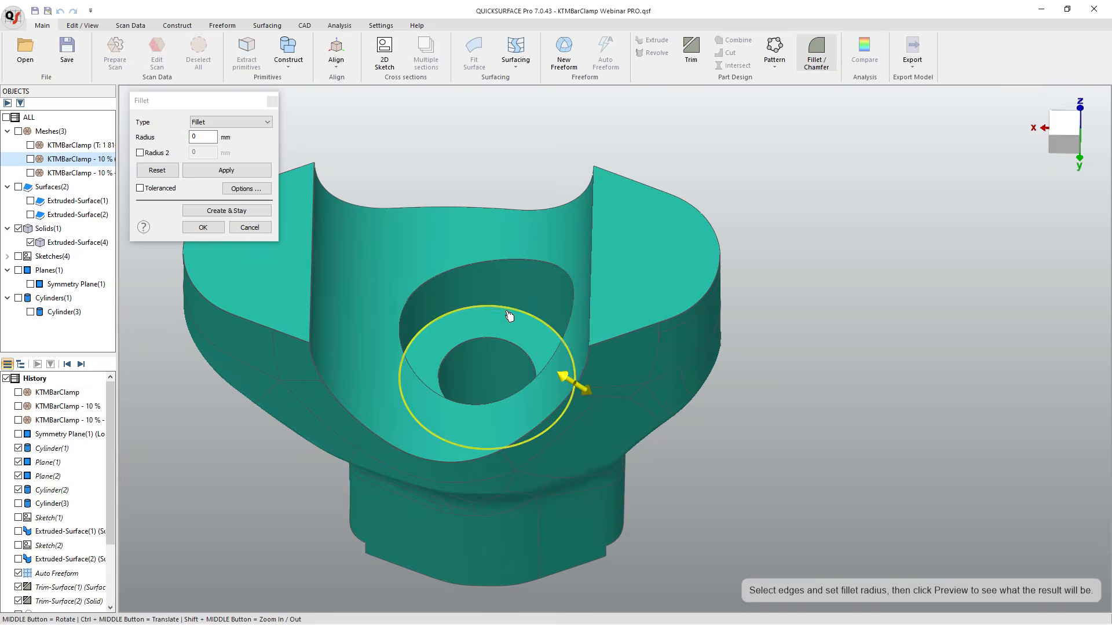
drag(564, 376, 562, 374)
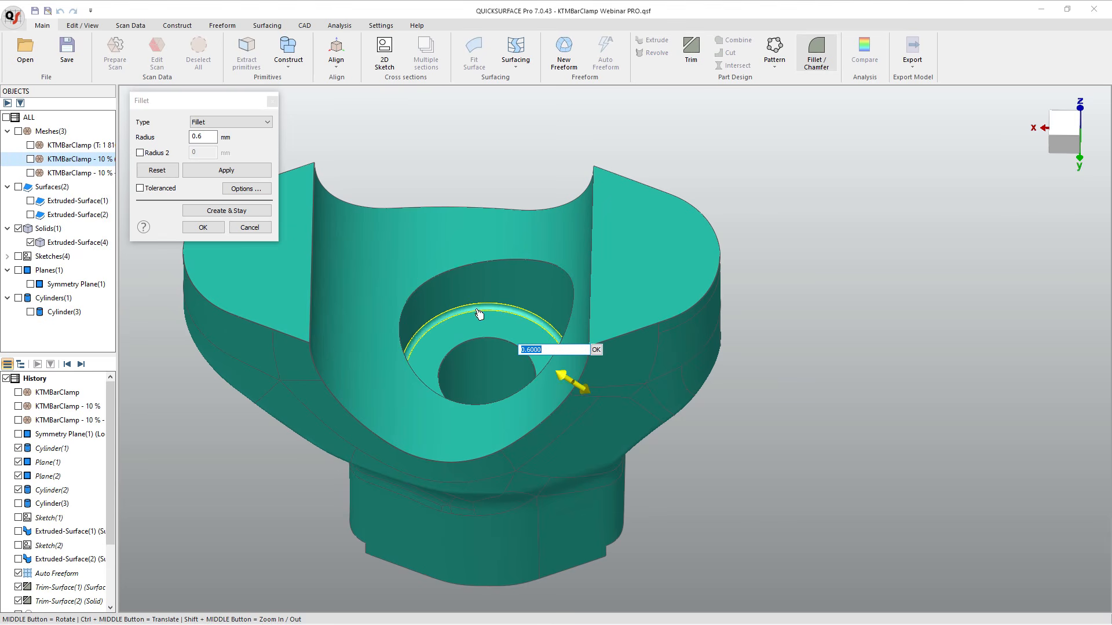
Show the mesh for comparison, set the counterbore floor fillet's radius to 1.25 mm, and create it.
click(30, 159)
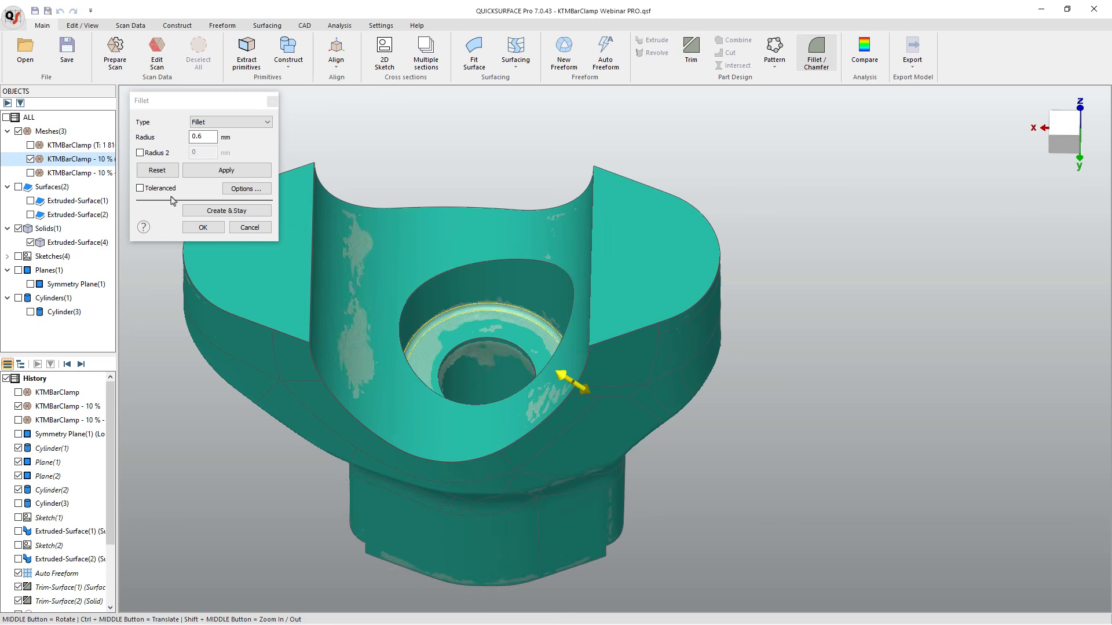
scroll(553, 356, up, 5)
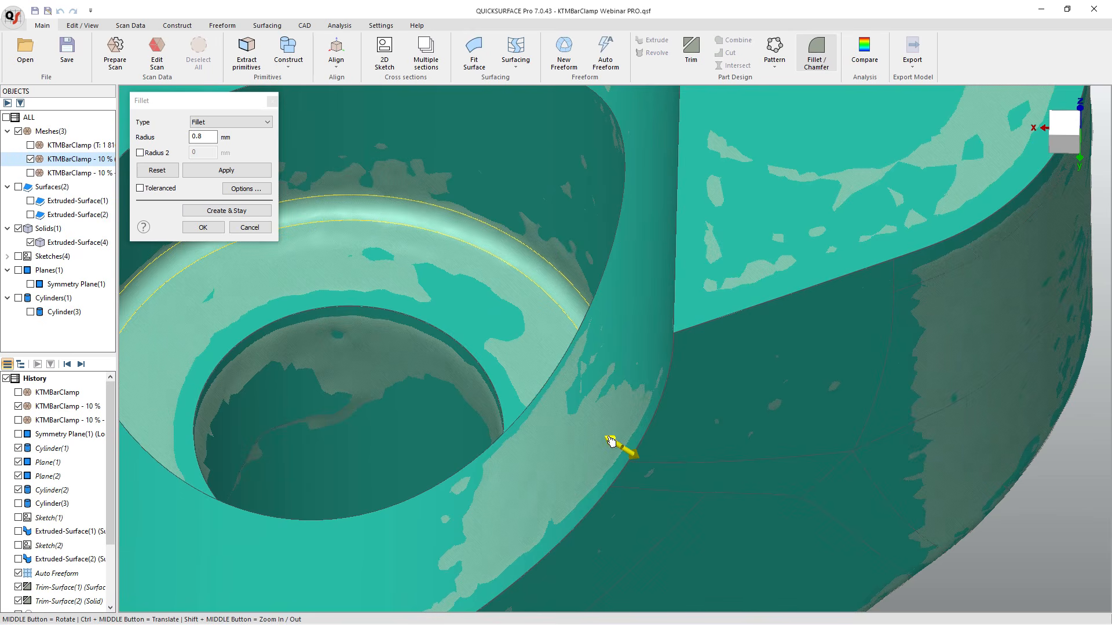
drag(609, 438, 601, 436)
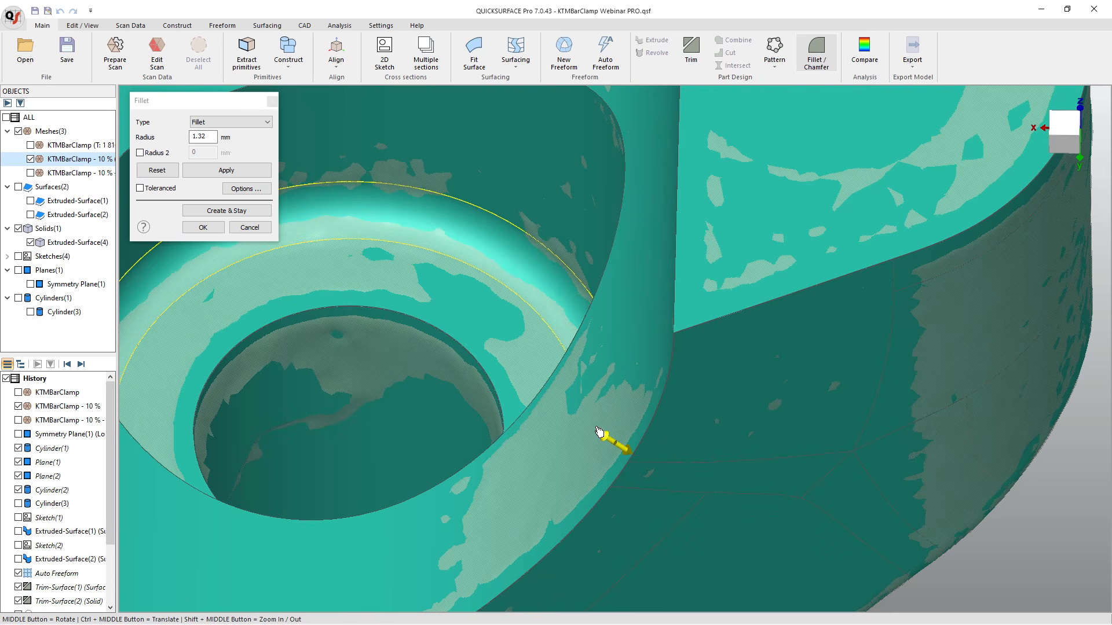
drag(600, 433, 599, 433)
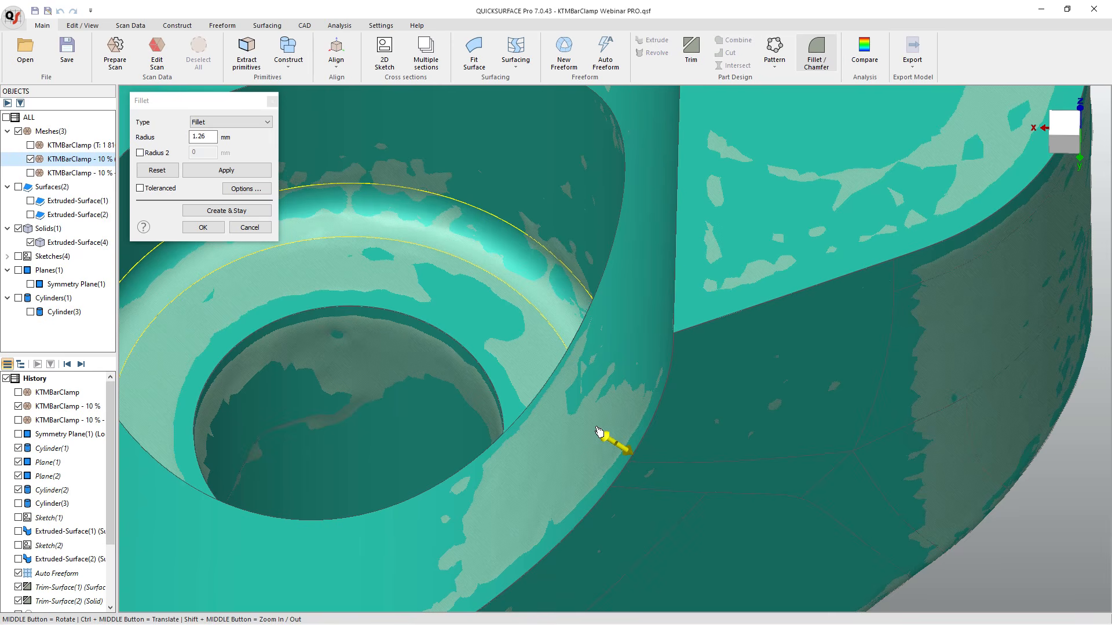
double_click(599, 433)
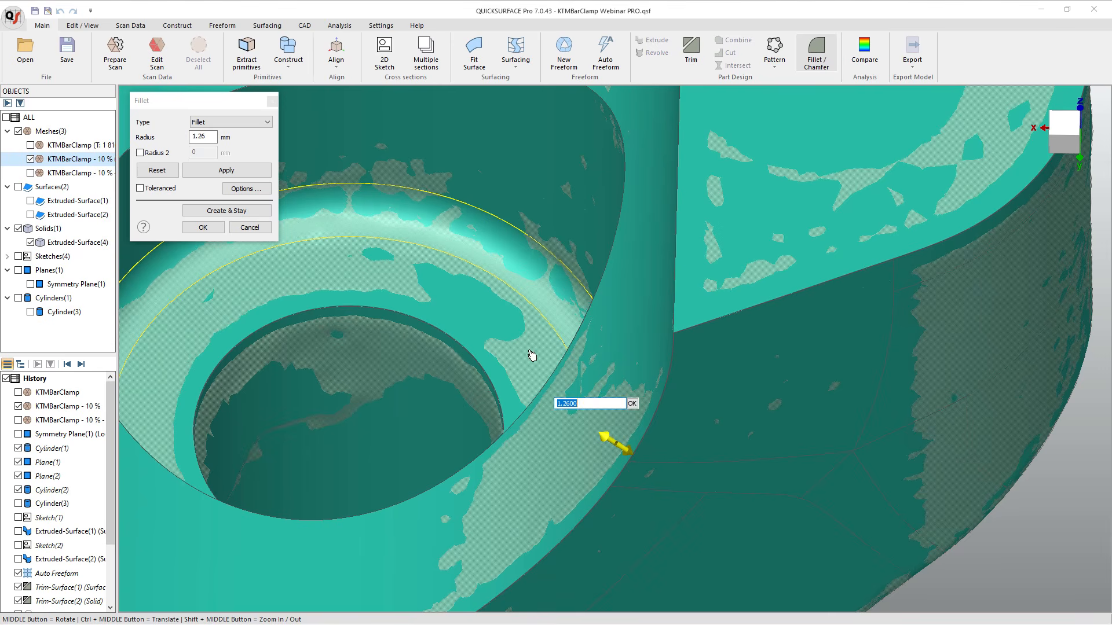
click(212, 137)
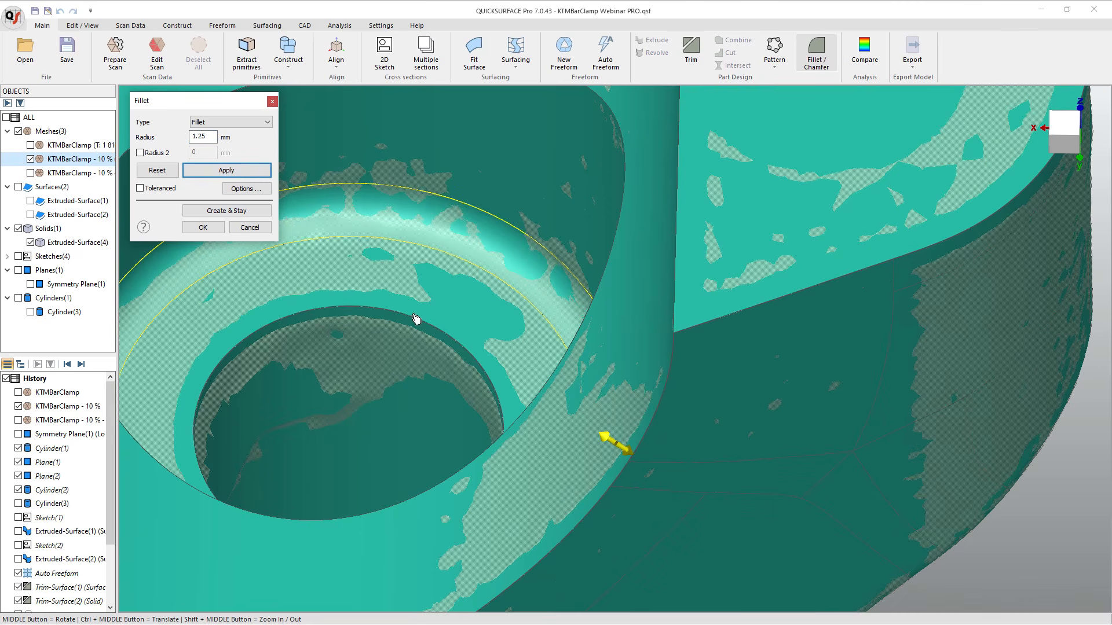
click(225, 210)
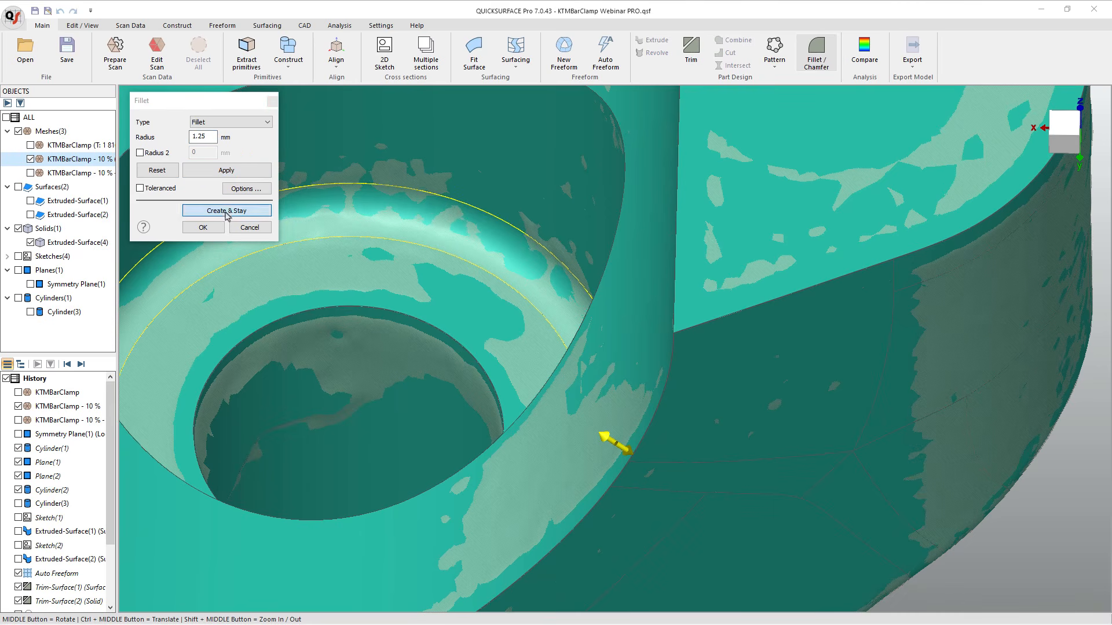
Fillet the central bore's edge on the counterbore floor with a radius of 0.625 mm.
click(414, 322)
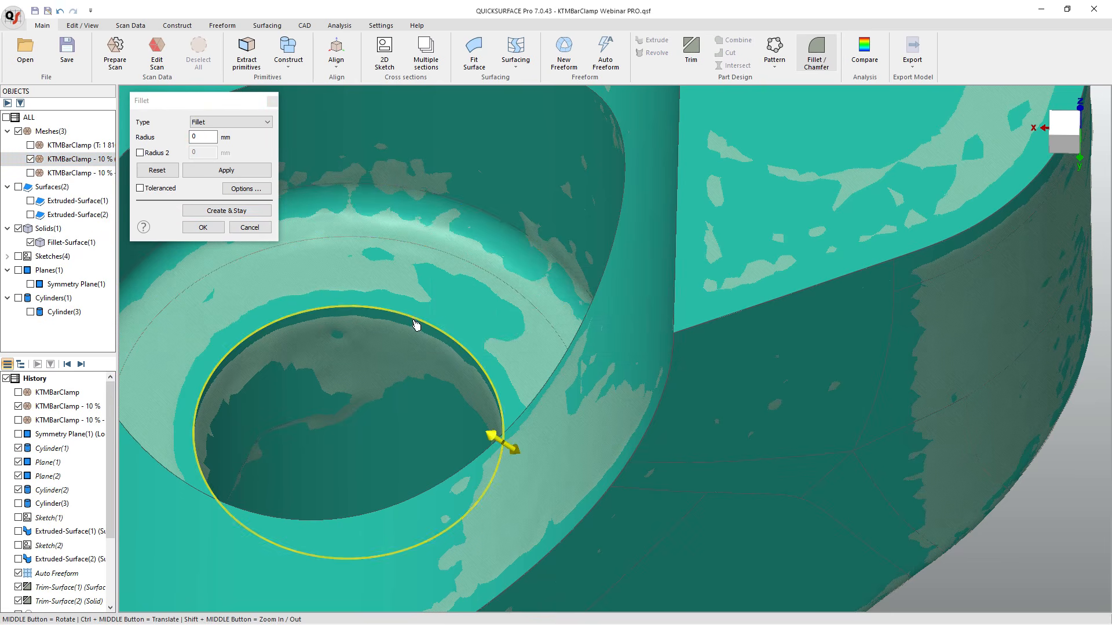
text(.05)
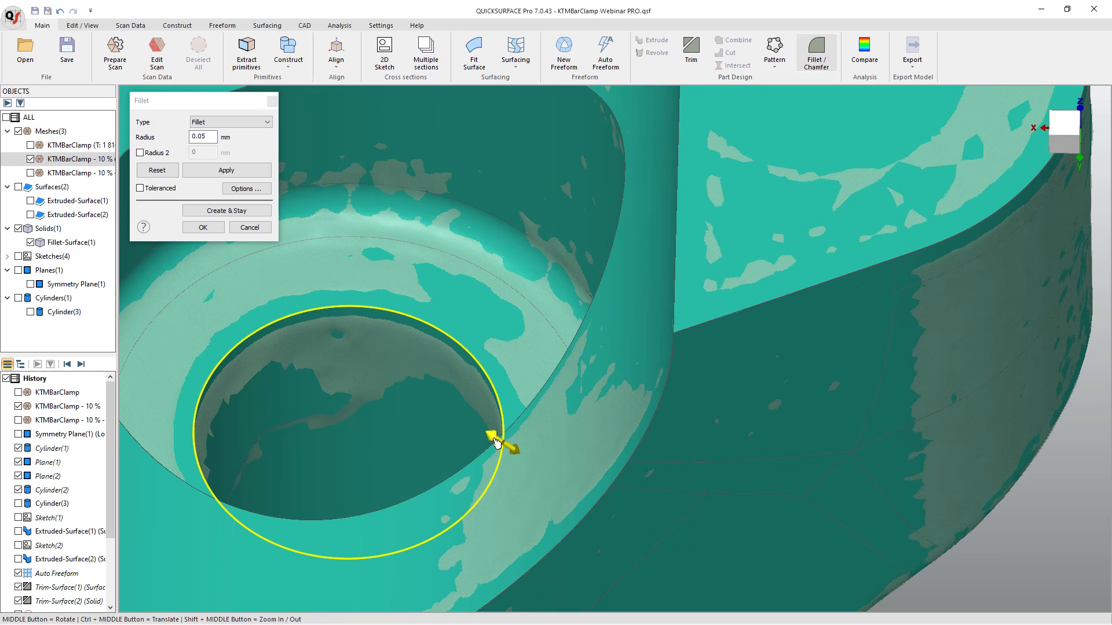
drag(495, 439, 509, 451)
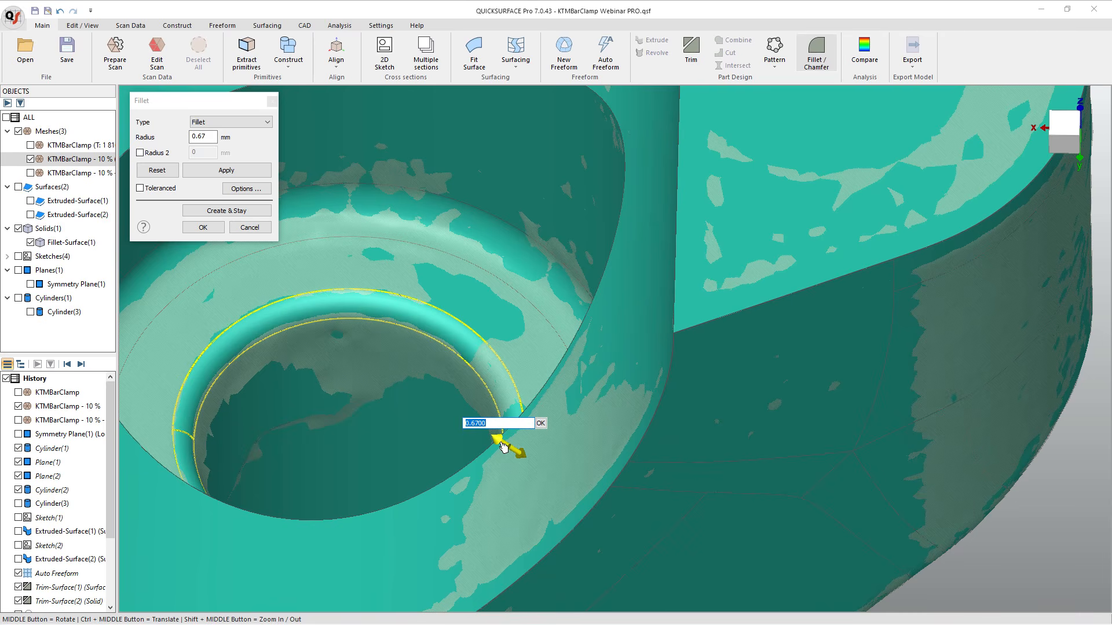
click(206, 137)
double_click(204, 137)
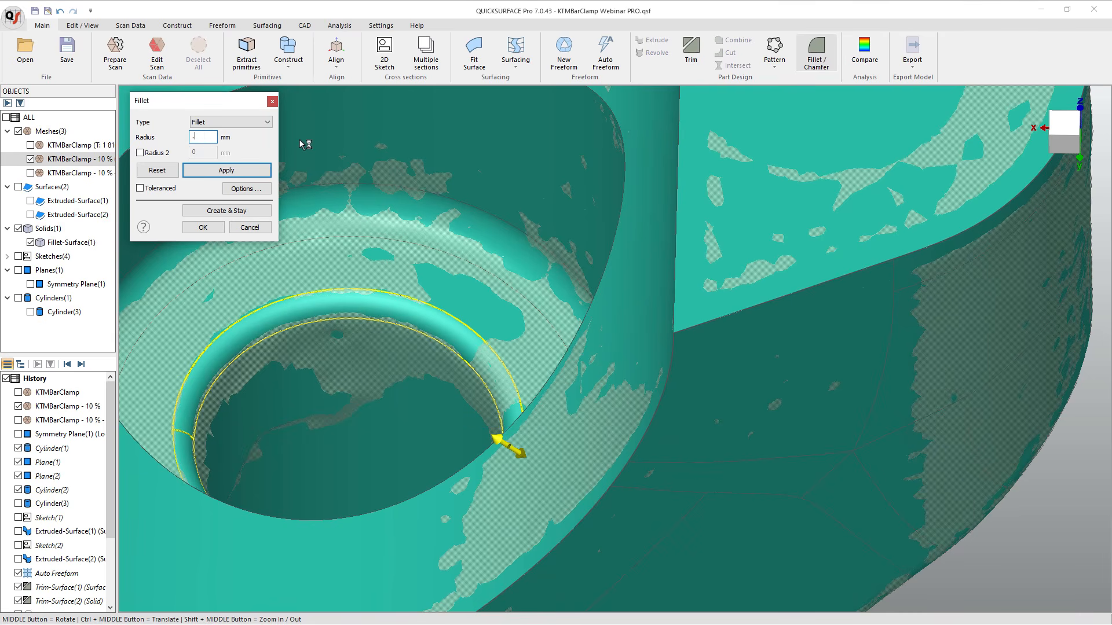
click(232, 175)
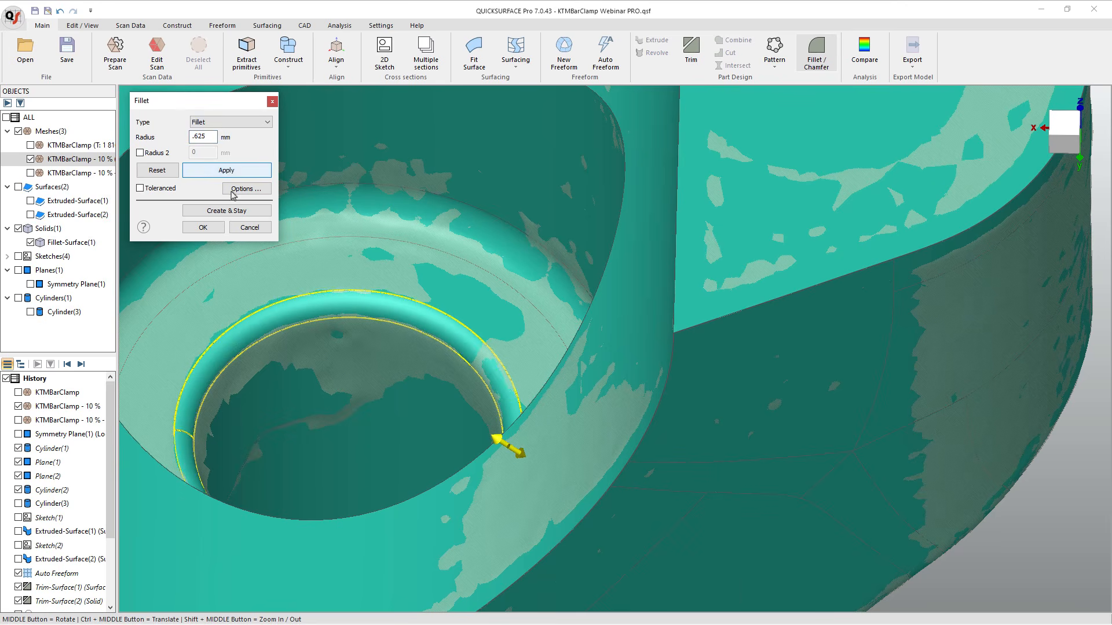
click(206, 225)
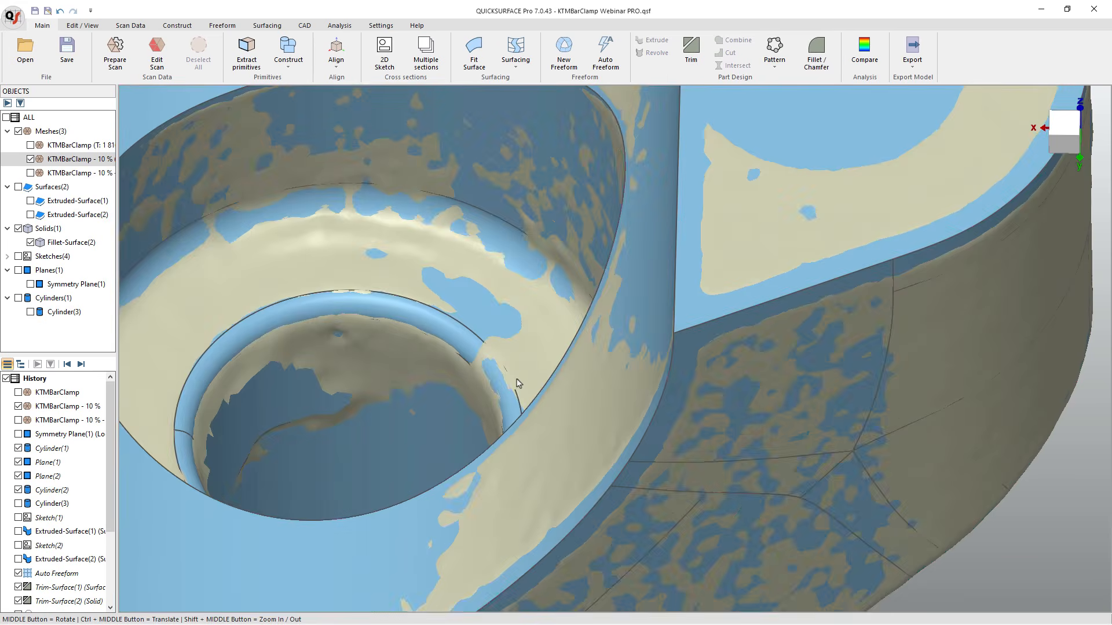
Fillet the curved rims of the saddle and the edges of both flat ear faces with a 1 mm radius.
scroll(517, 383, down, 5)
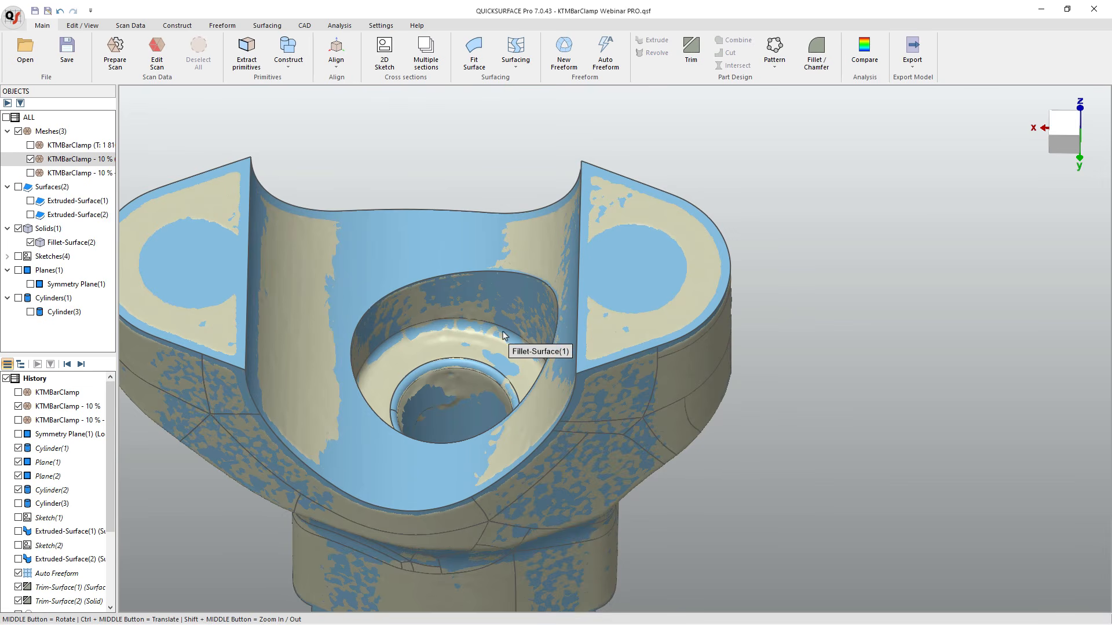
scroll(686, 287, down, 3)
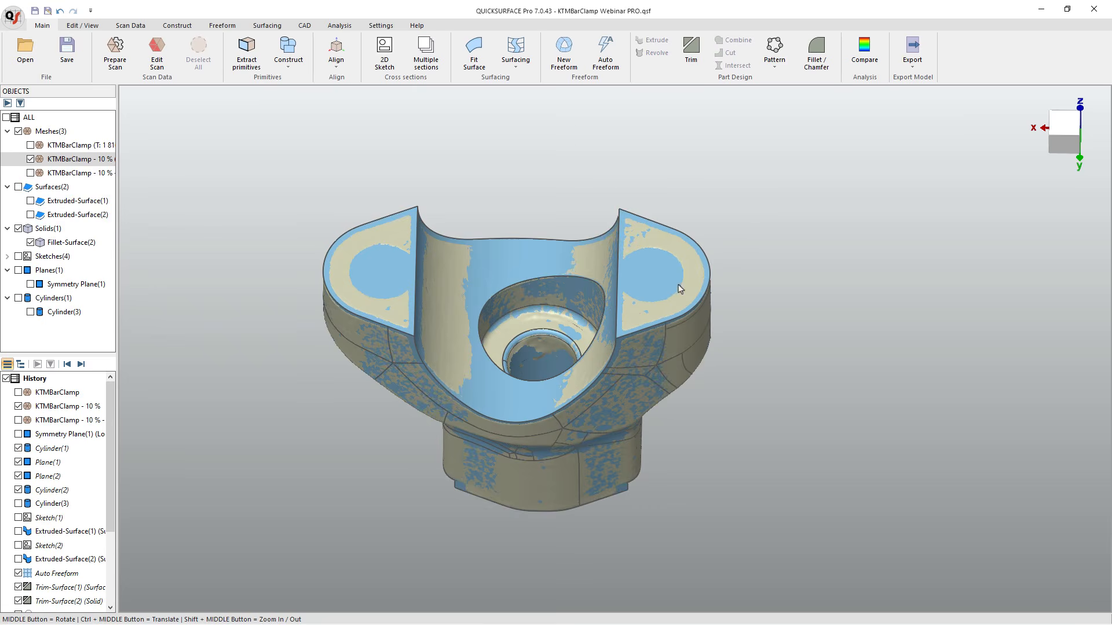
middle_drag(660, 462, 476, 234)
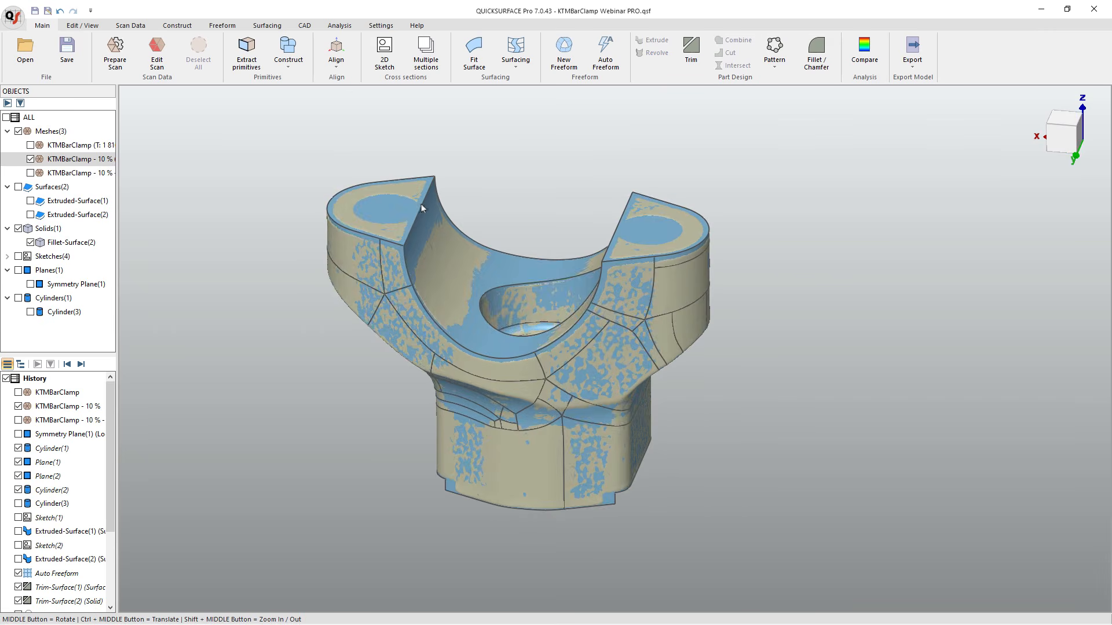
click(816, 53)
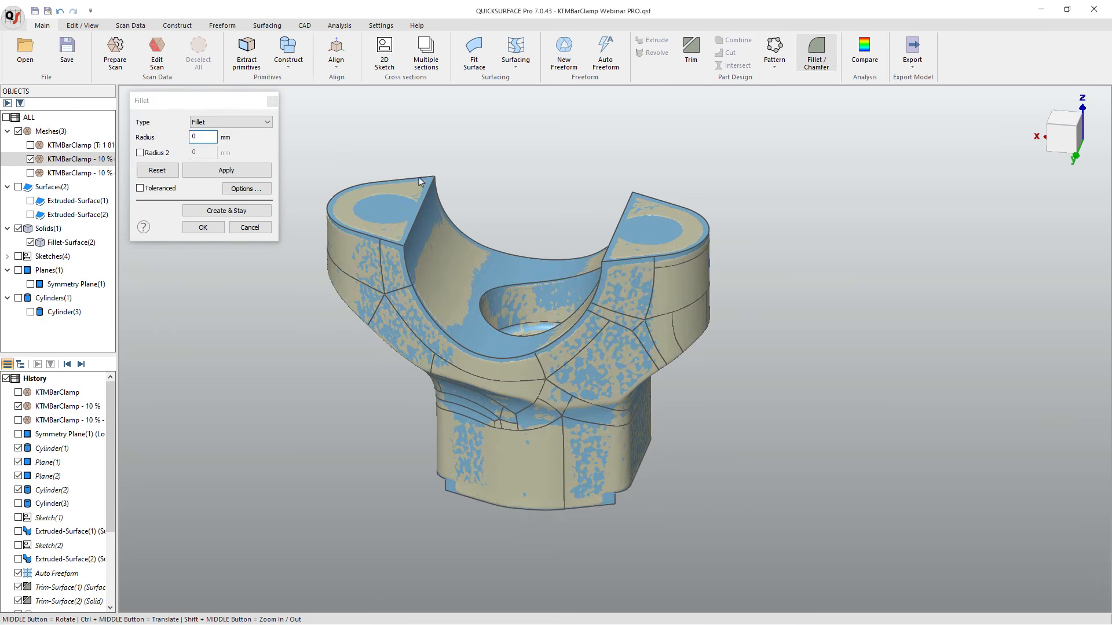
click(429, 192)
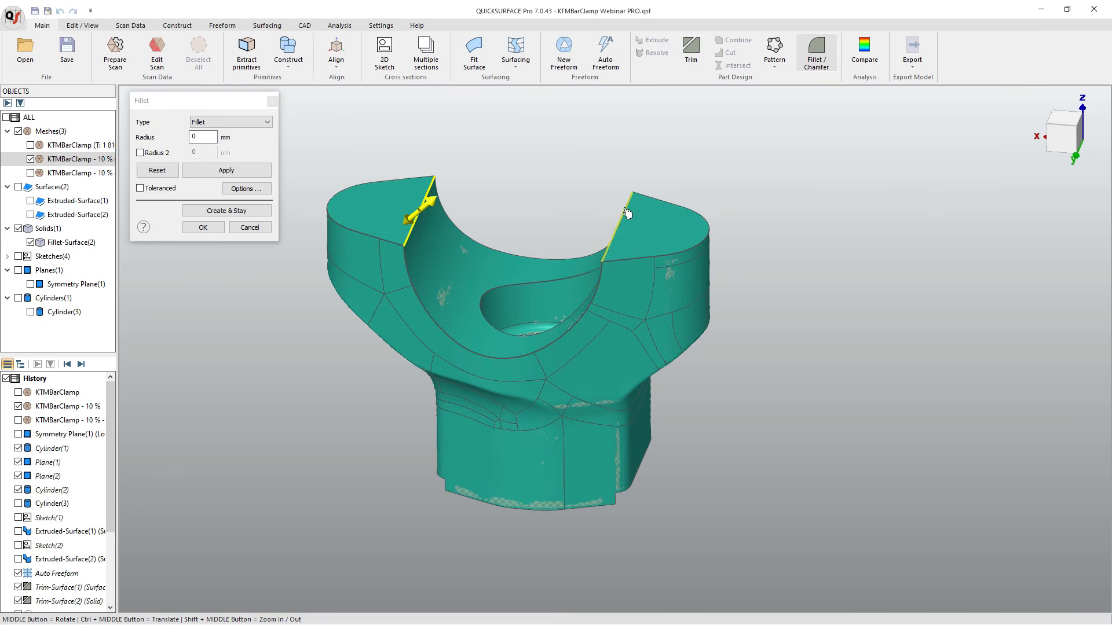
click(646, 200)
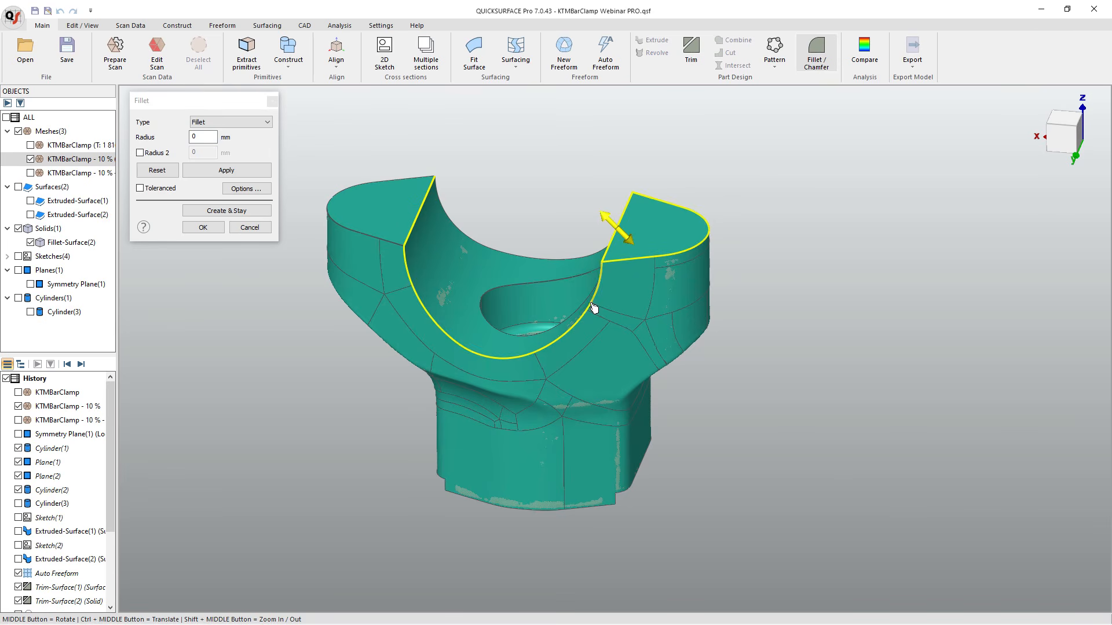
click(592, 258)
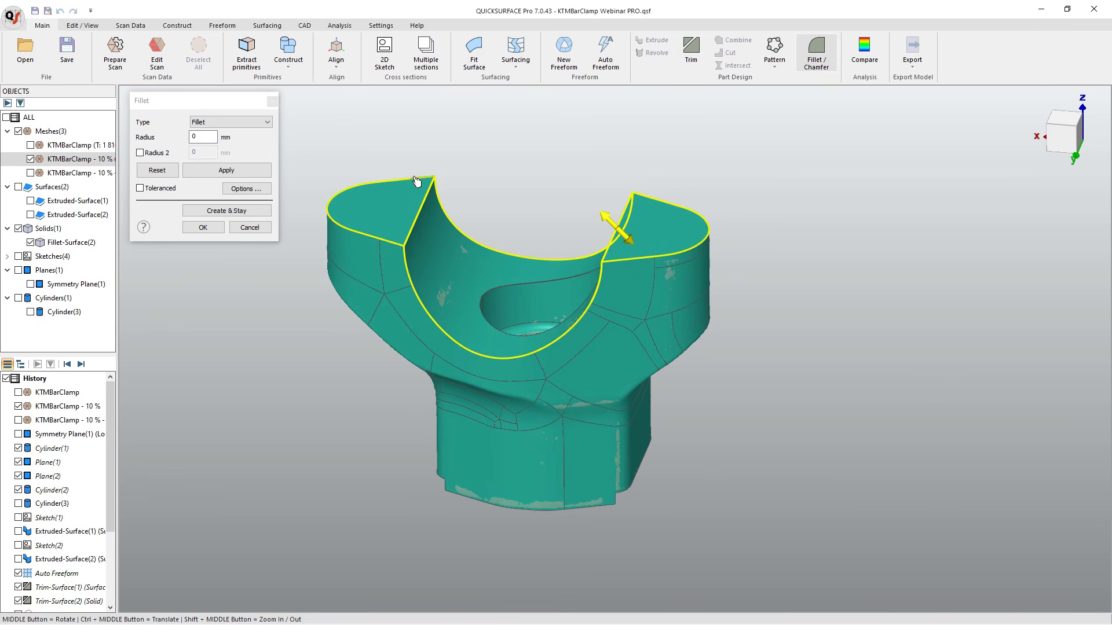
click(412, 185)
drag(207, 138, 188, 140)
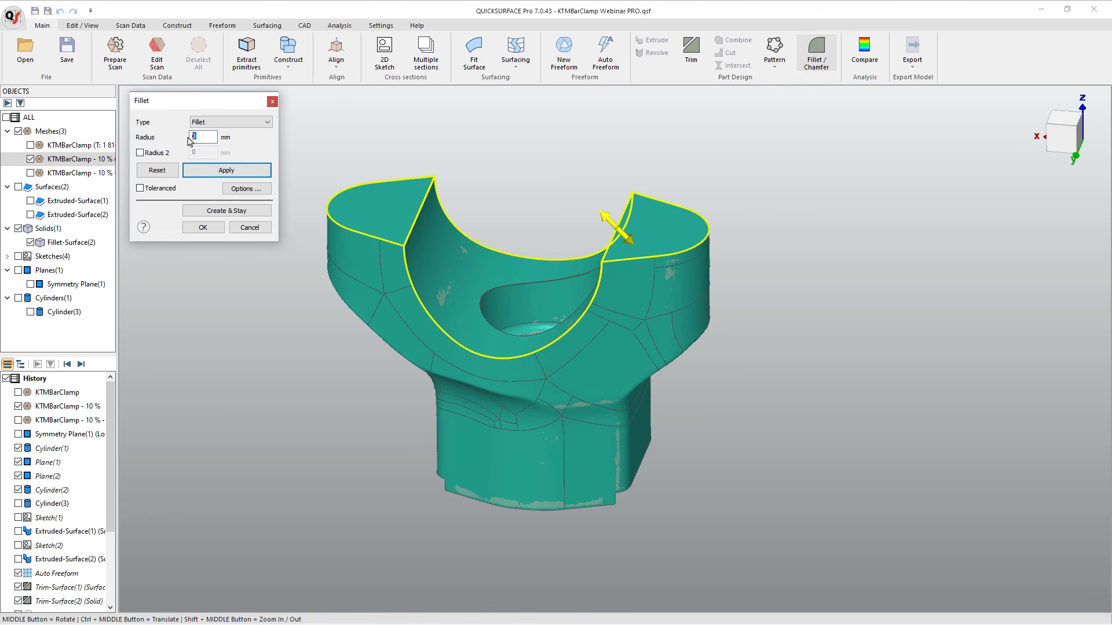
text(1)
click(226, 171)
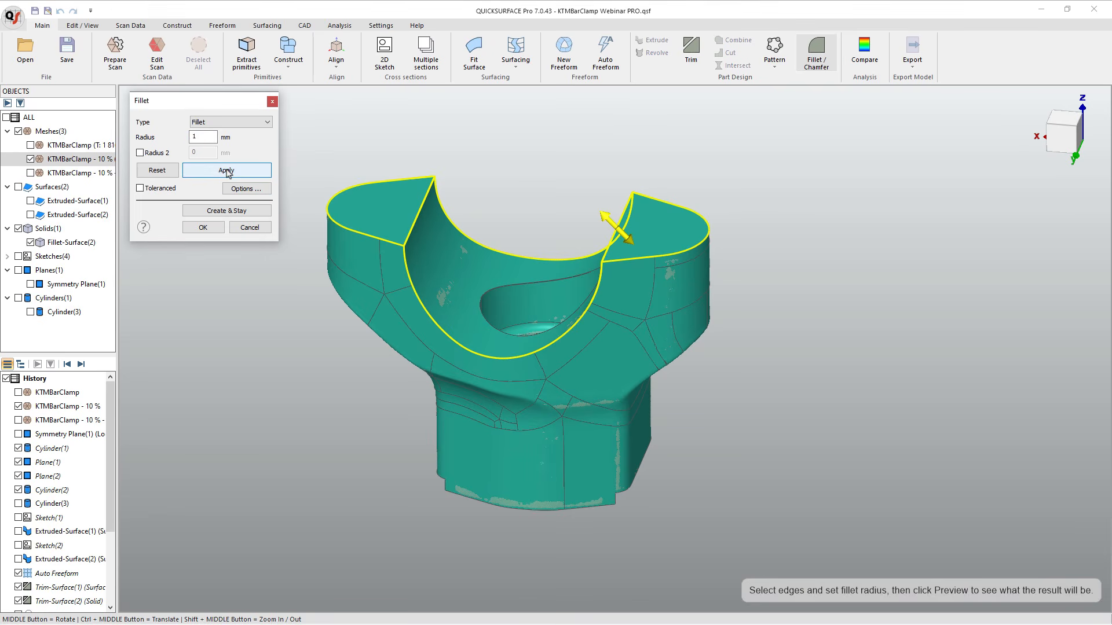
click(234, 212)
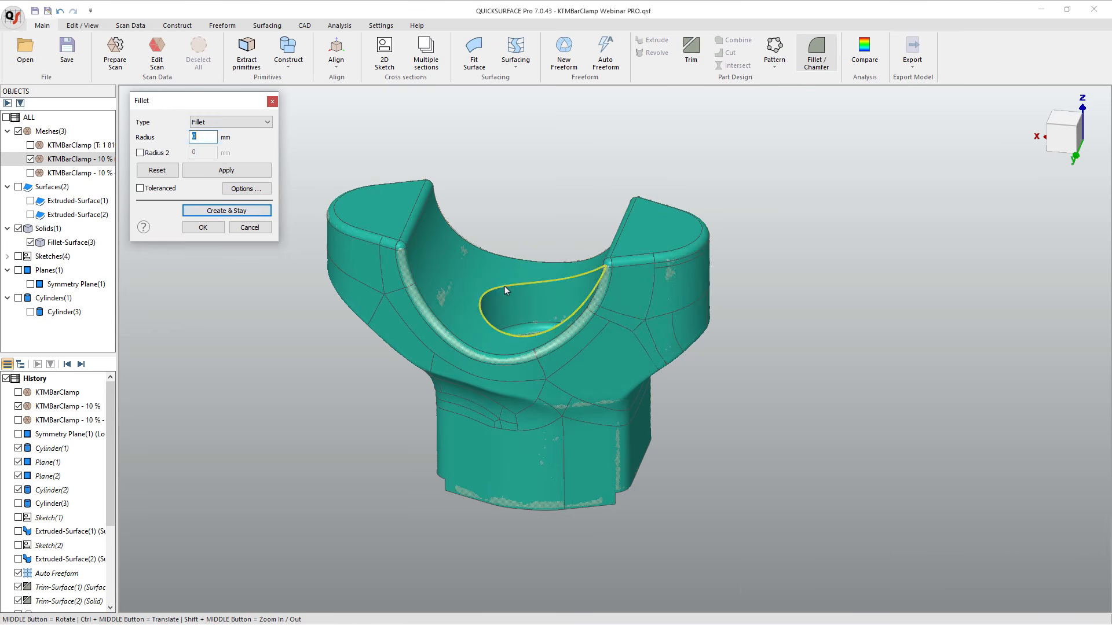
Fillet the counterbore's upper rim where it meets the saddle surface with a radius of 0.5 mm.
click(505, 286)
double_click(192, 137)
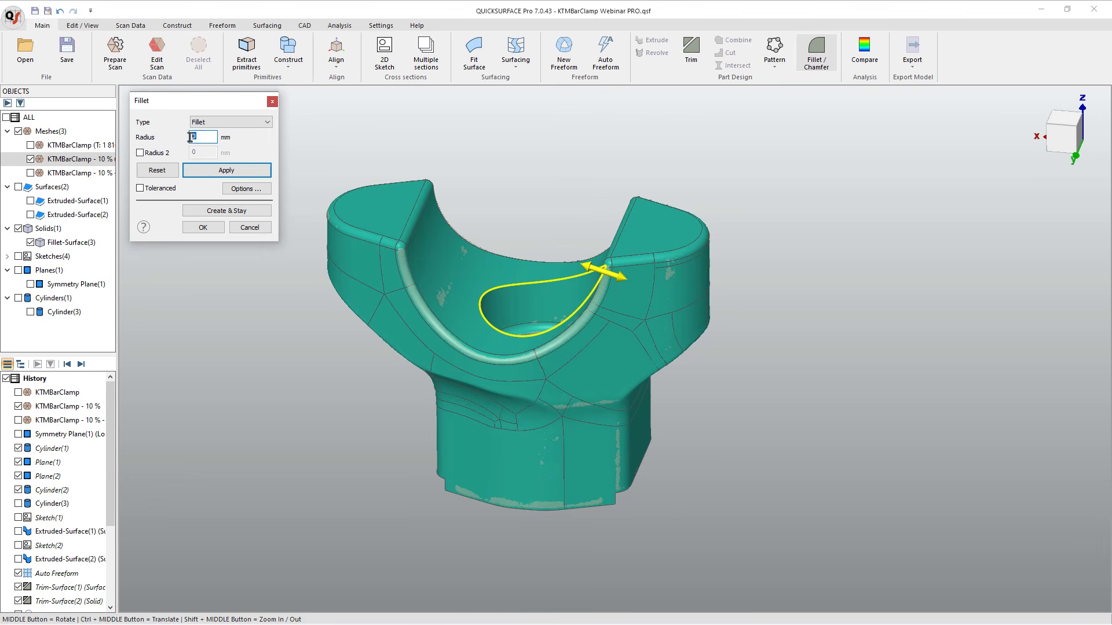
text(.5)
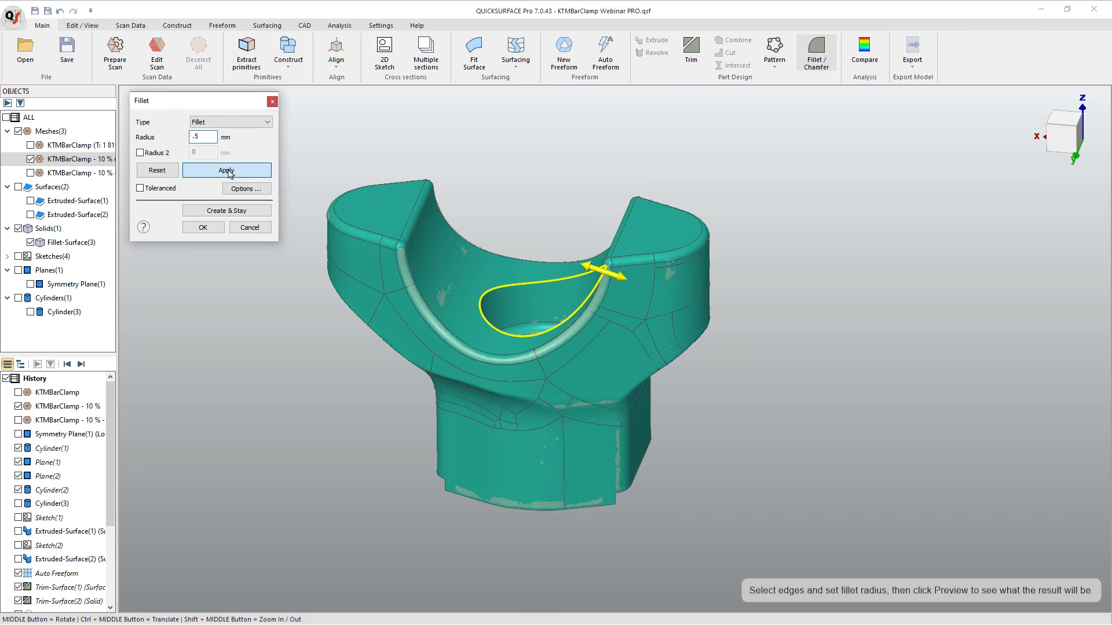
click(227, 170)
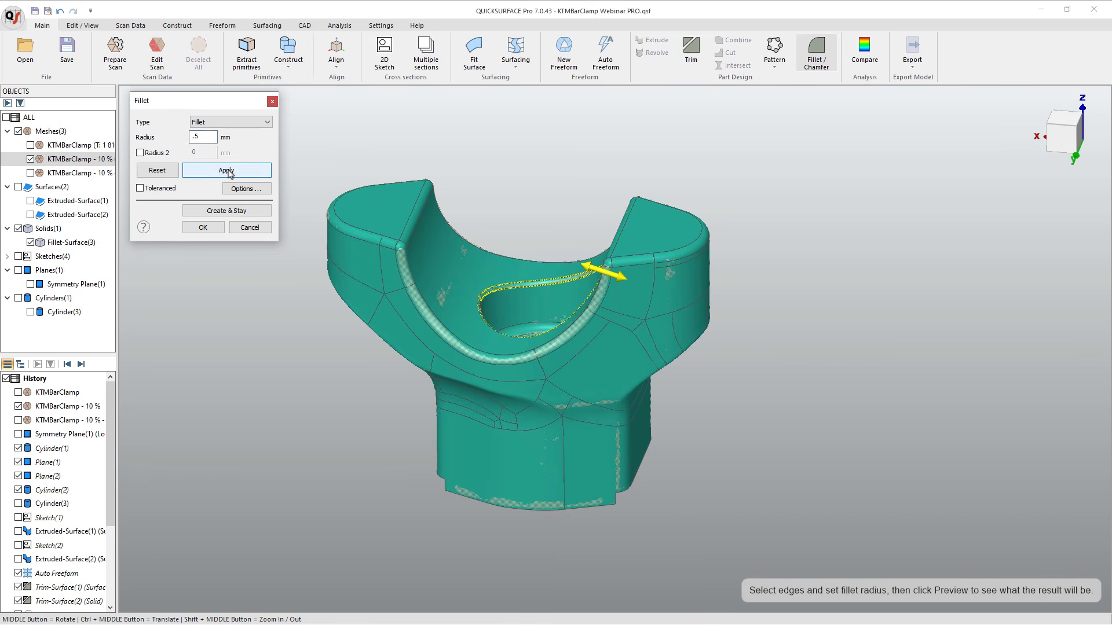
click(226, 211)
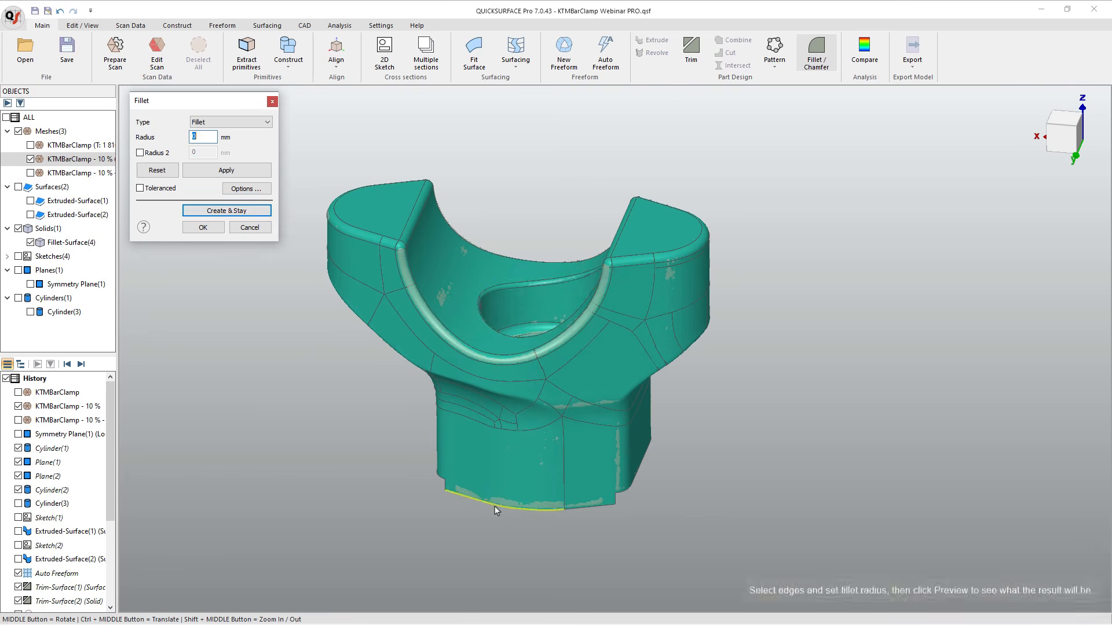
Fillet the short vertical corner edges of the base slot and the bore's bottom rim with a 0.5 mm radius.
middle_drag(495, 505, 532, 418)
scroll(442, 469, up, 5)
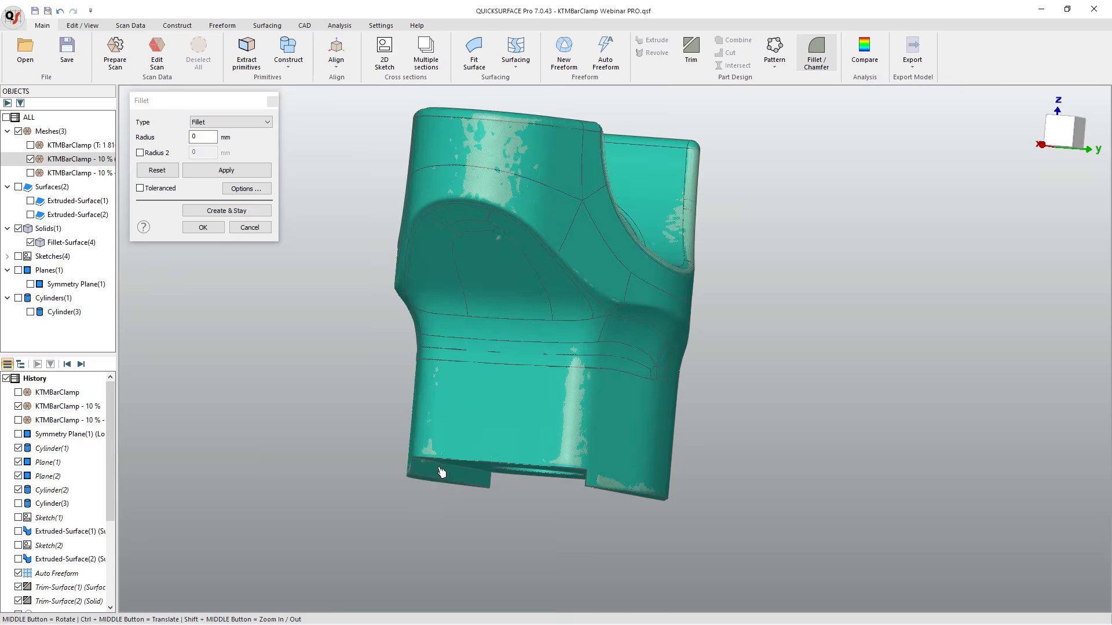
click(403, 465)
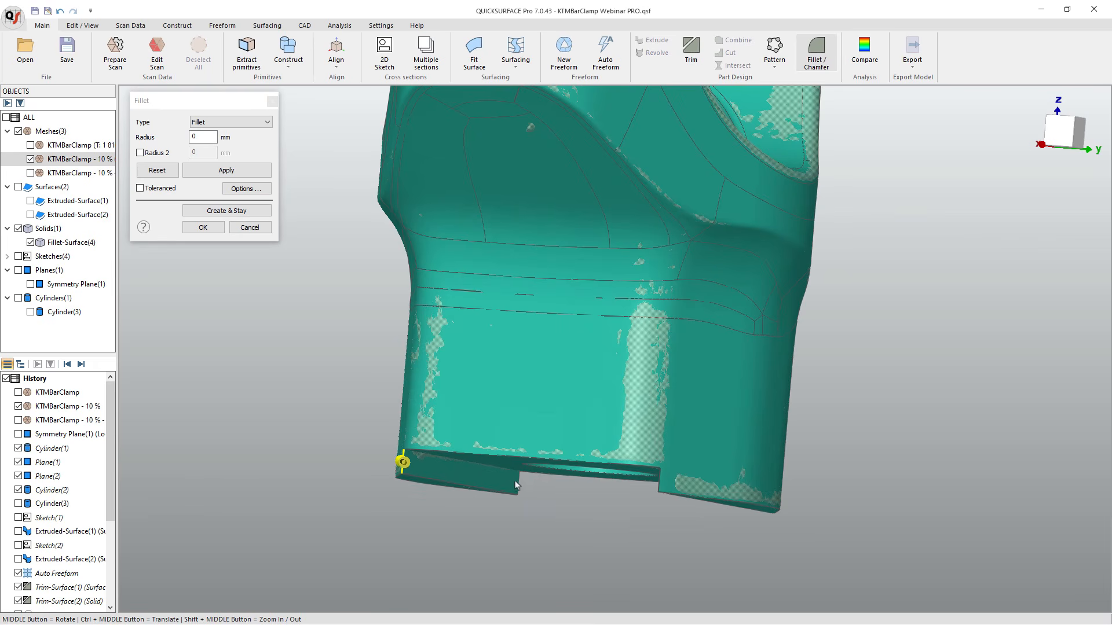
click(517, 484)
middle_drag(671, 485, 680, 539)
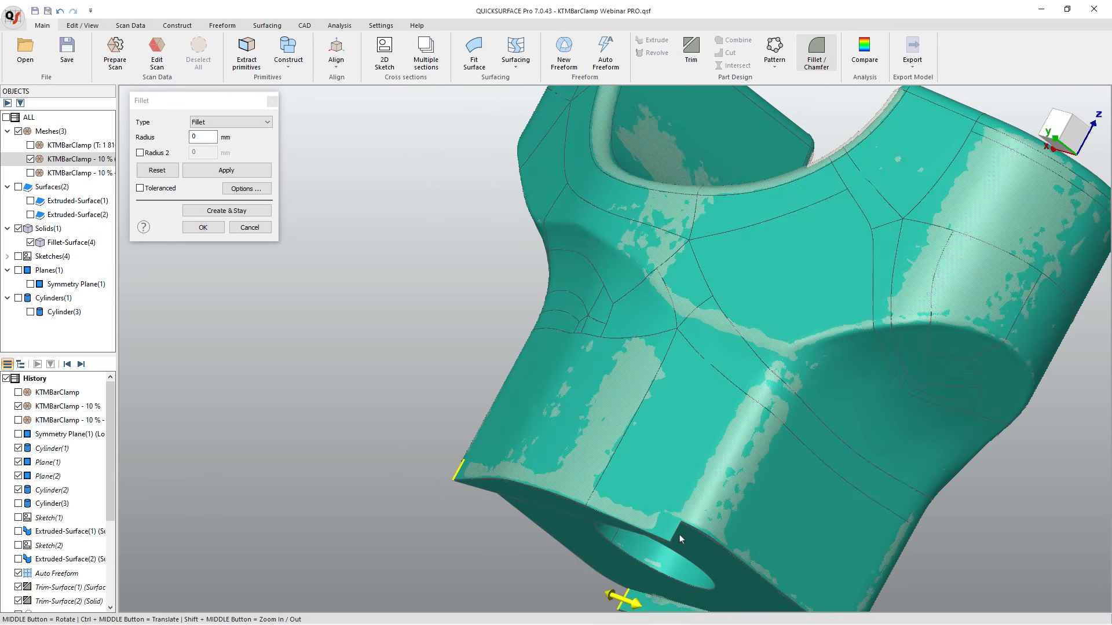
click(679, 533)
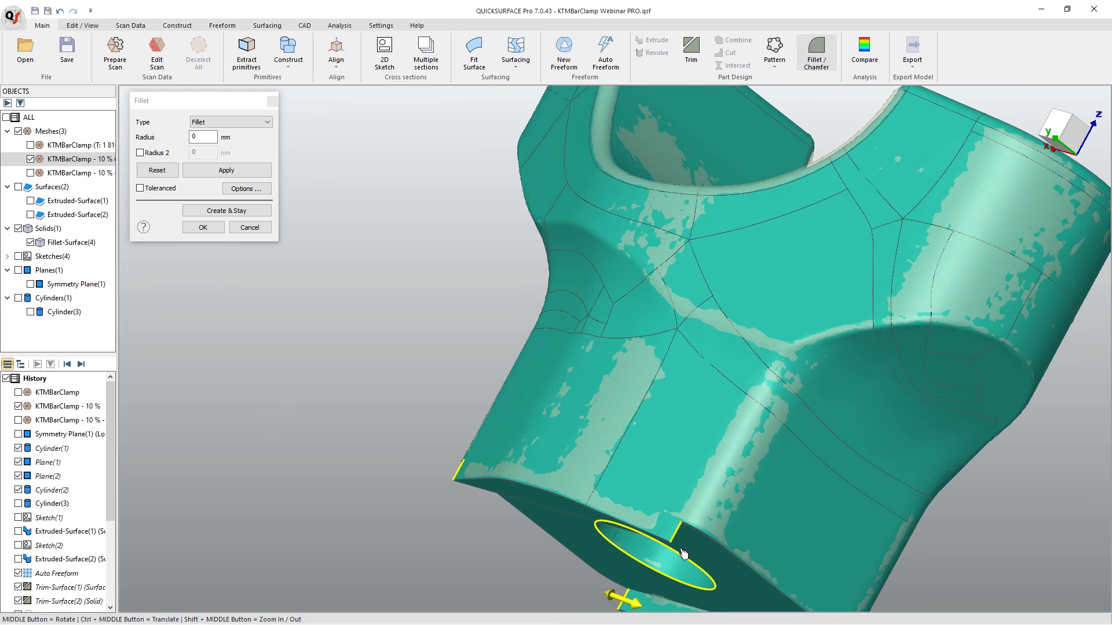
double_click(195, 137)
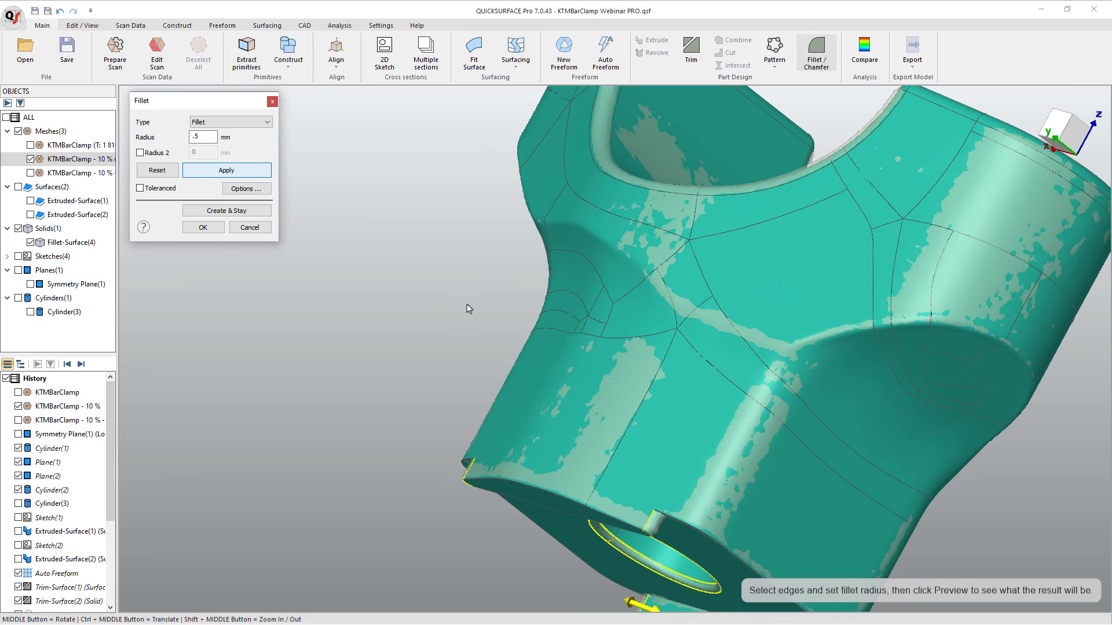
mouse_move(791, 454)
middle_down()
mouse_move(747, 413)
mouse_move(539, 393)
middle_up()
scroll(525, 366, up, 5)
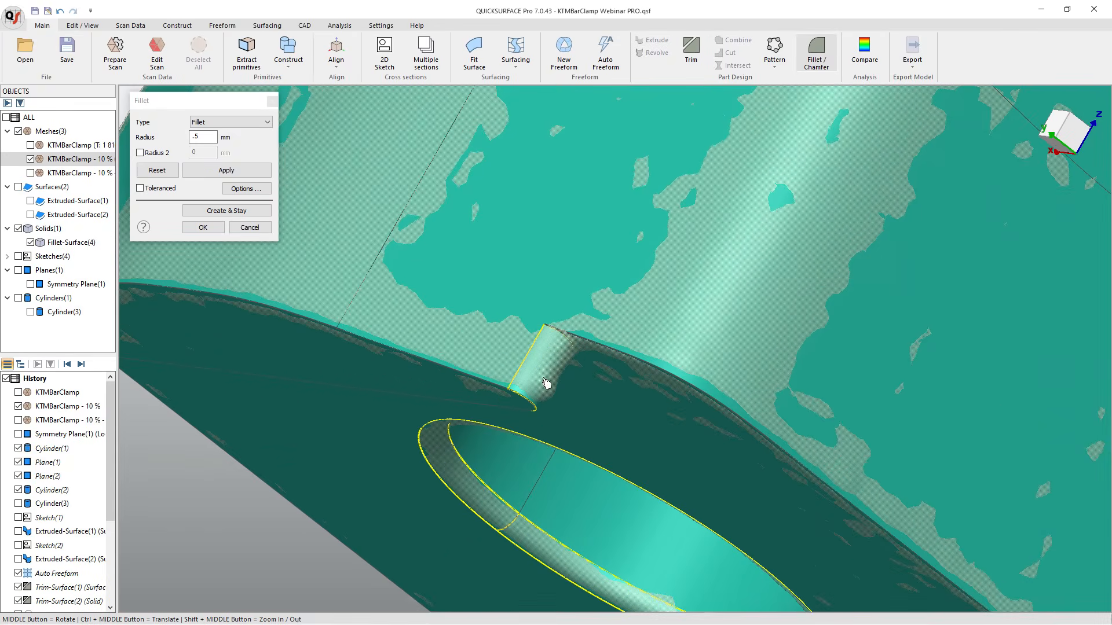
scroll(557, 380, down, 2)
scroll(557, 379, down, 2)
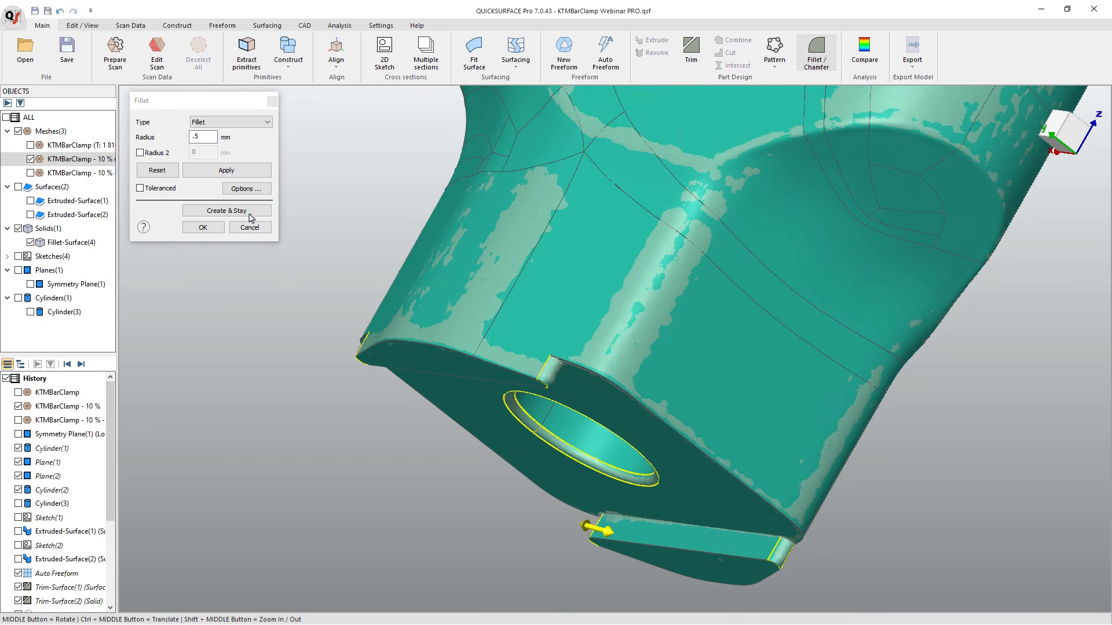
click(204, 229)
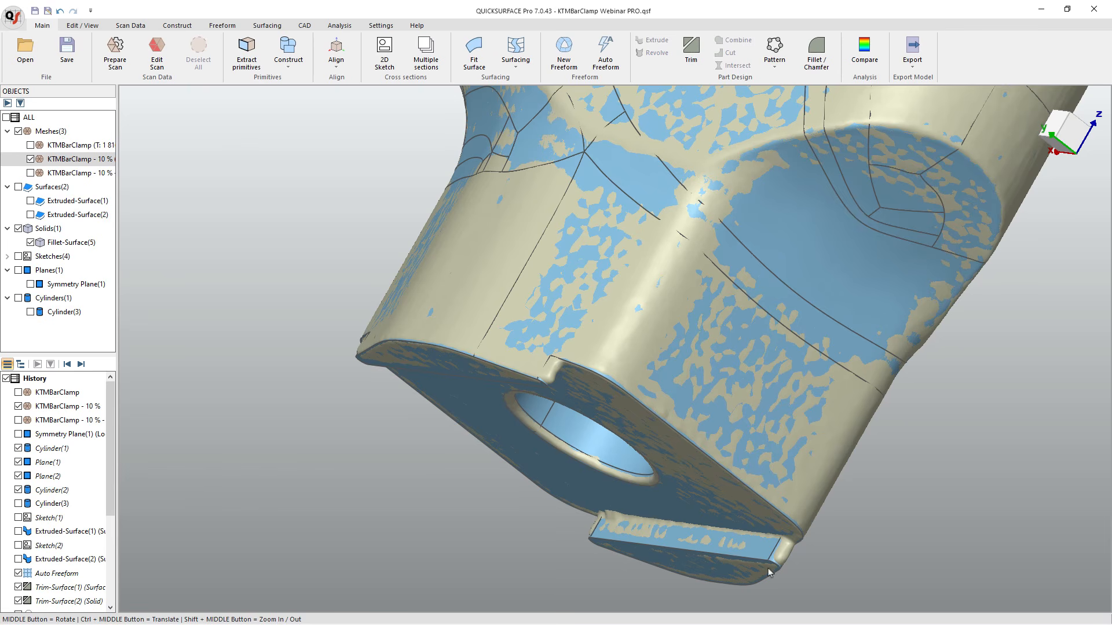
Try to fillet the outline edges of both base foot faces beside the slot with a 0.25 mm radius.
click(816, 53)
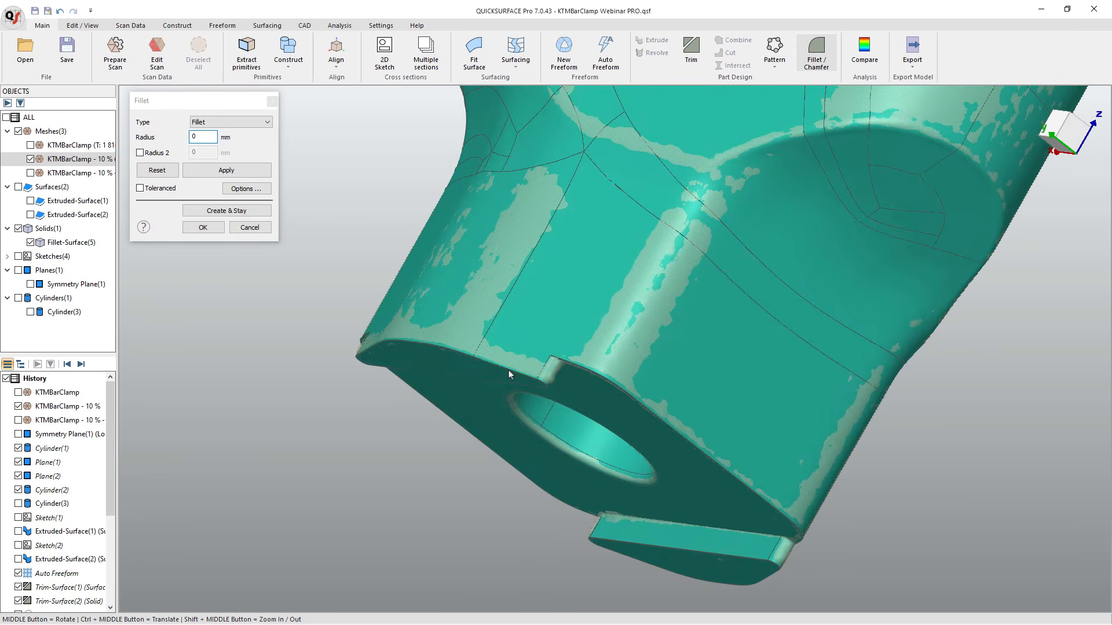
click(508, 370)
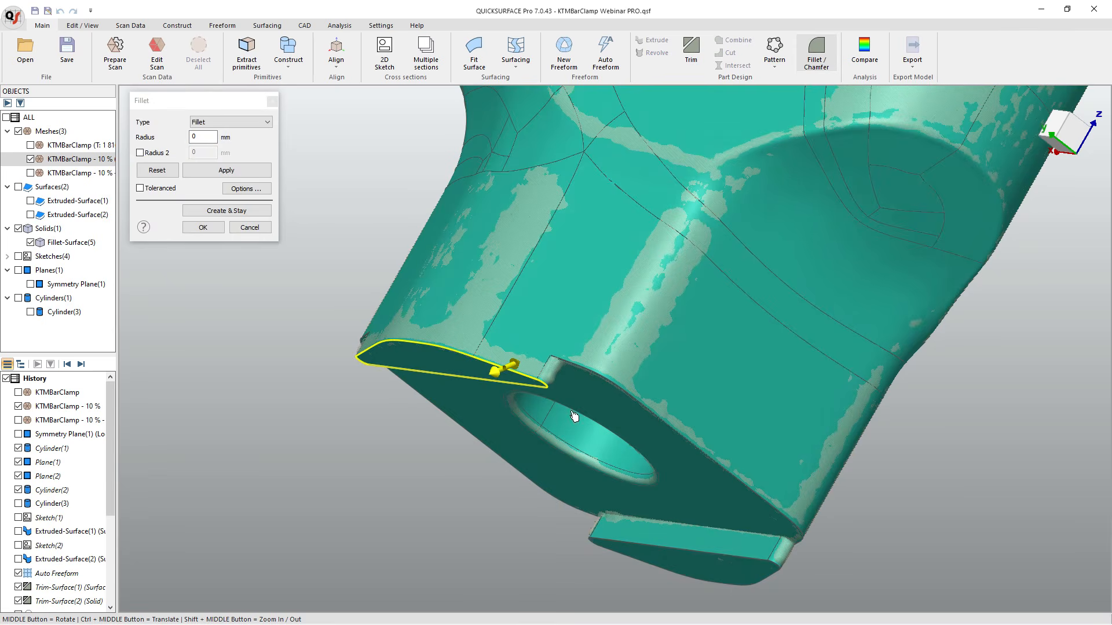
click(712, 553)
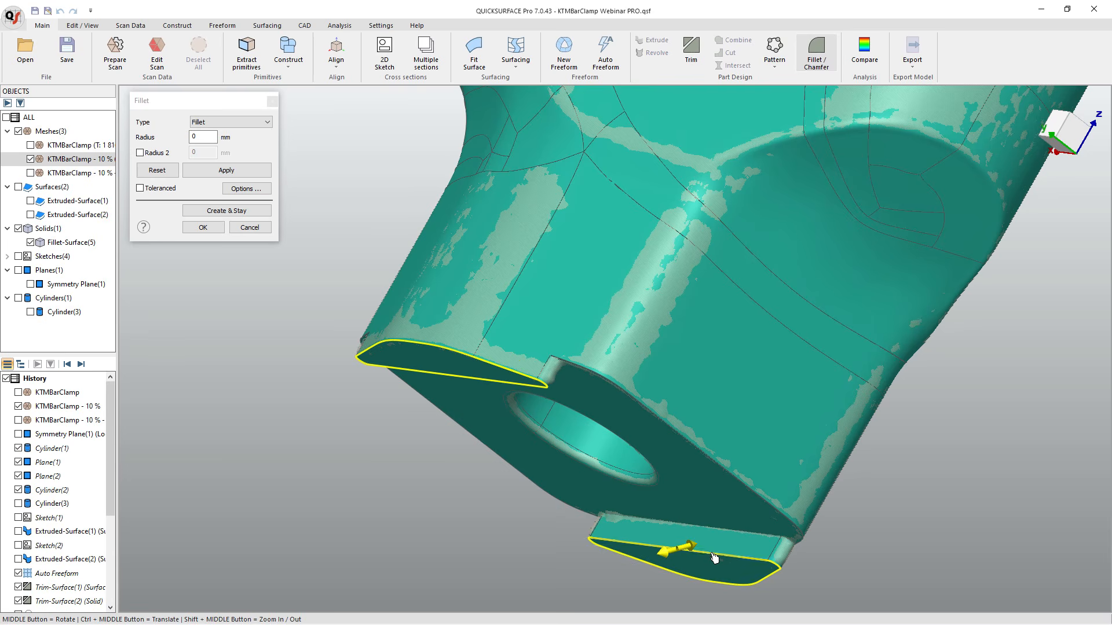
double_click(215, 137)
text(.25)
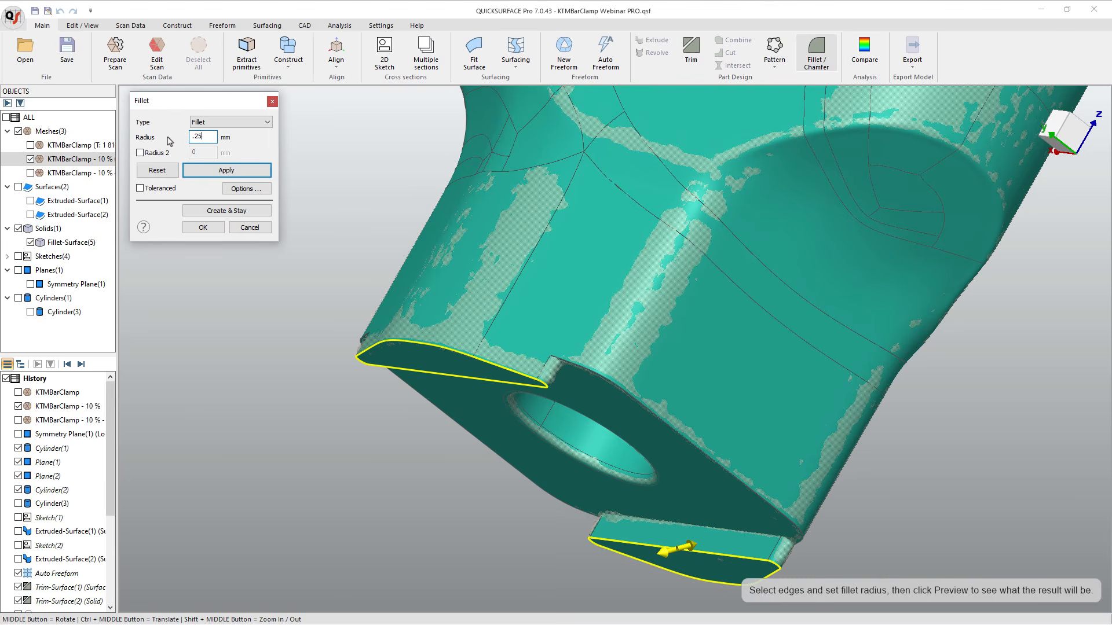
click(228, 176)
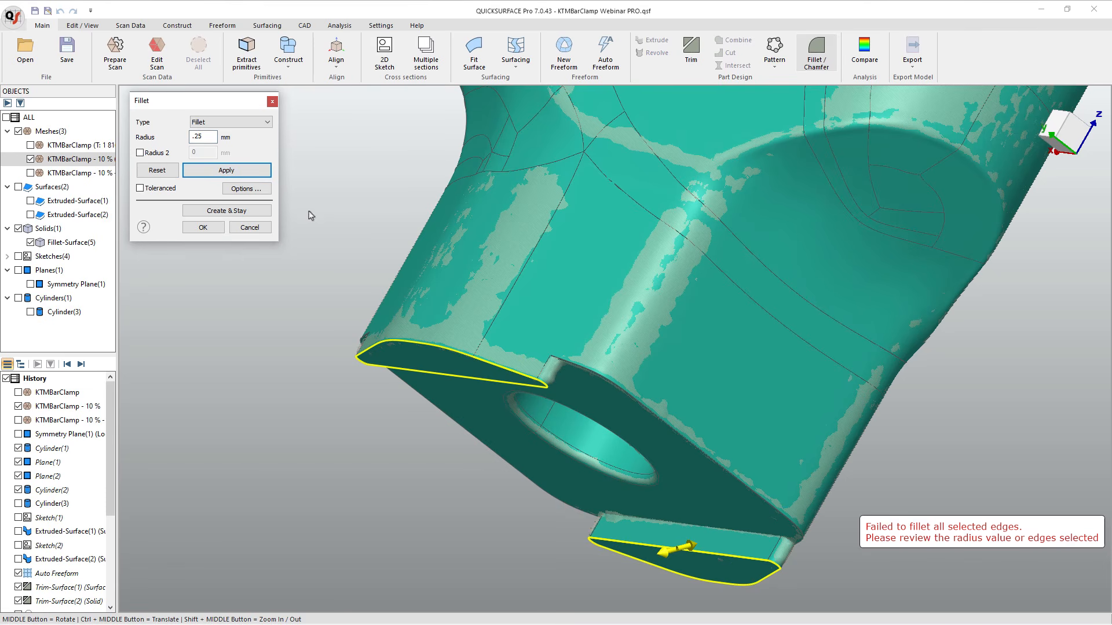
click(210, 136)
click(209, 136)
click(250, 228)
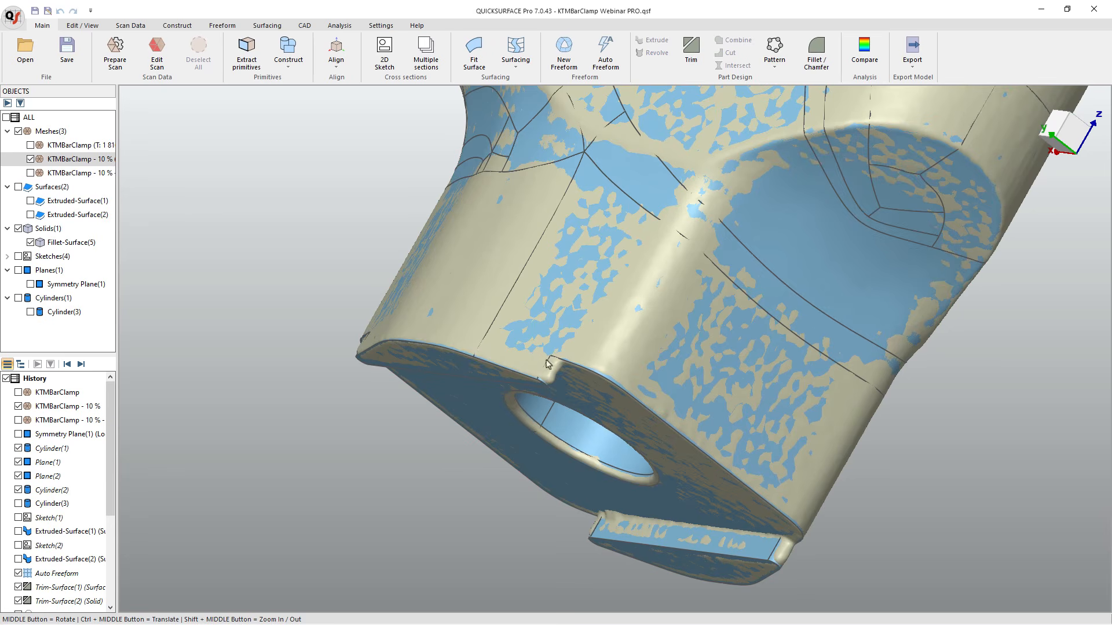
Inspect the filleted clamp against the scan and hide the solid to expose the threaded ear holes in the mesh.
scroll(548, 364, down, 6)
middle_drag(538, 311, 504, 361)
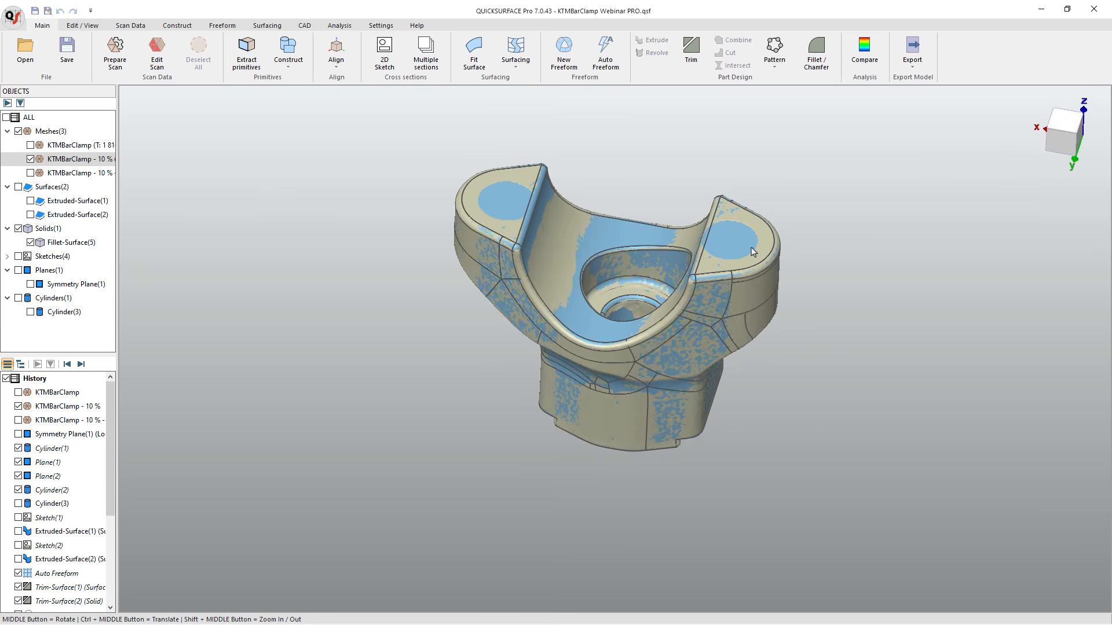
scroll(754, 258, up, 5)
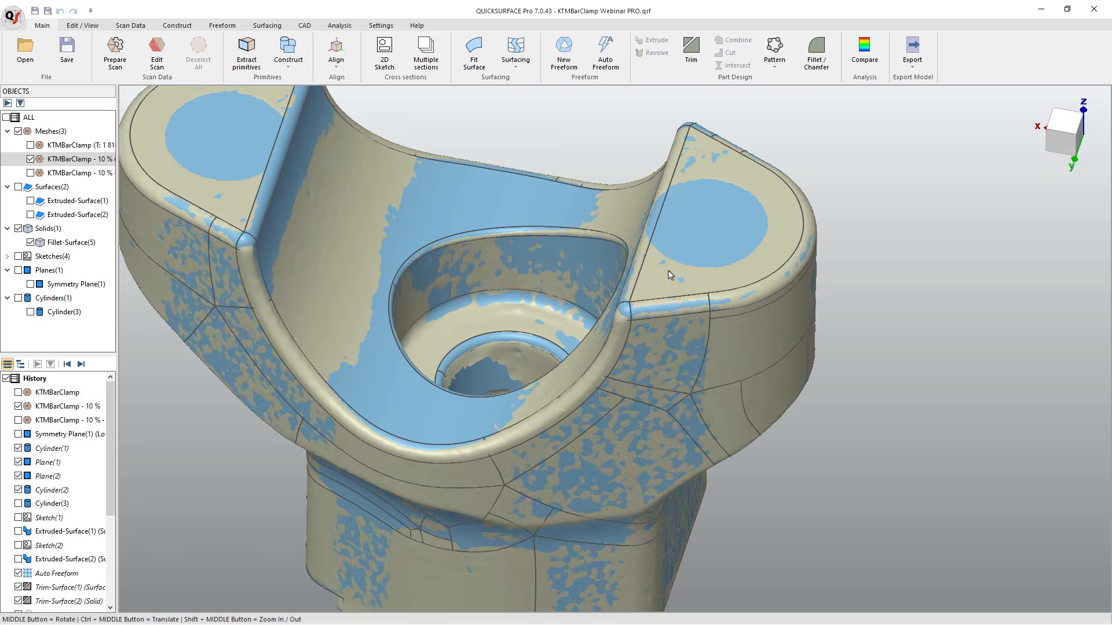
scroll(673, 276, down, 3)
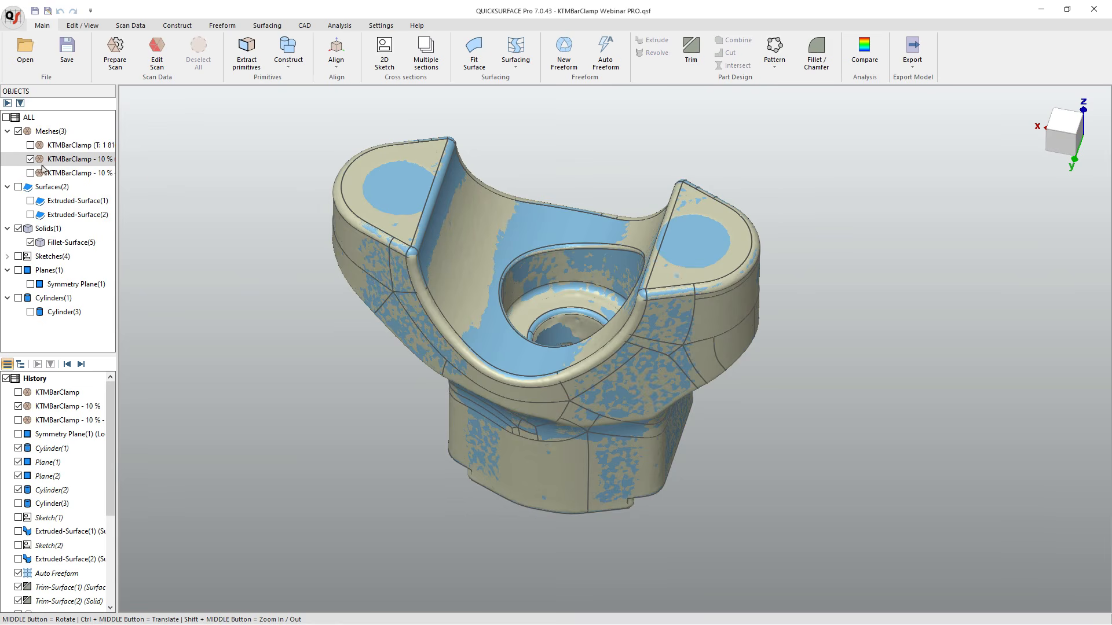
click(31, 243)
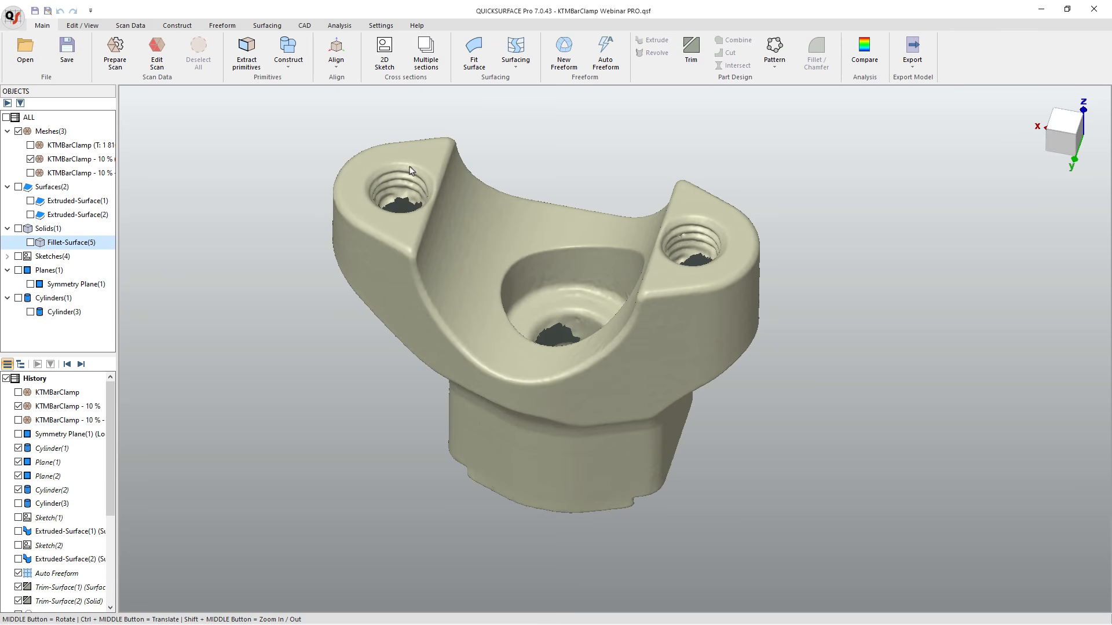
Create a sketch for an extruded surface parallel to OXY, sectioning both ears at an offset of about 36.07 mm.
click(384, 52)
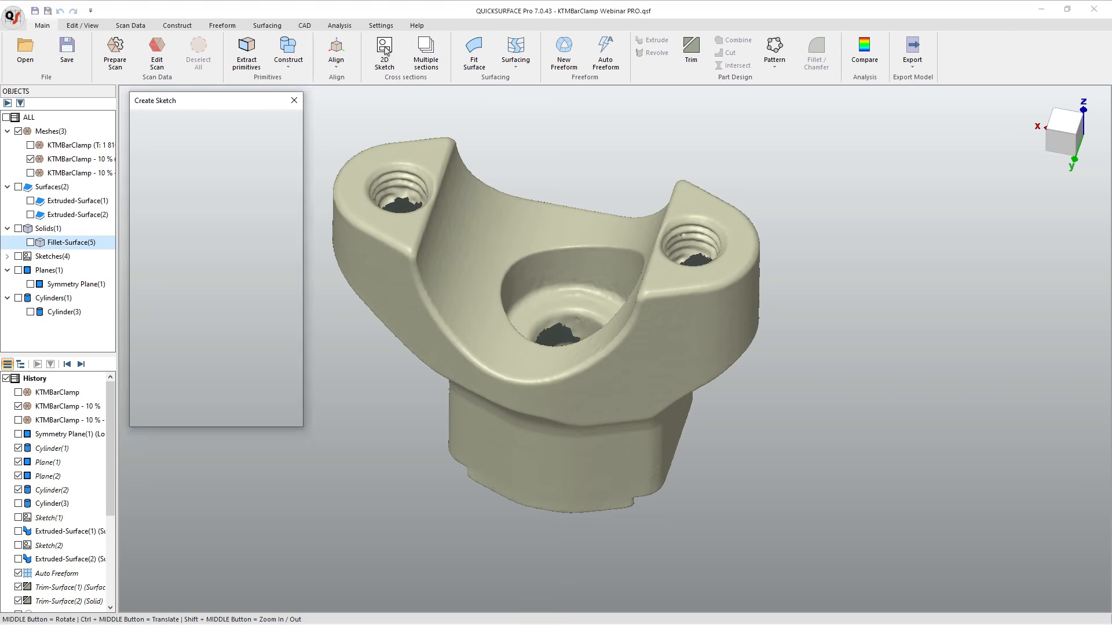
drag(645, 339, 648, 126)
scroll(636, 274, down, 3)
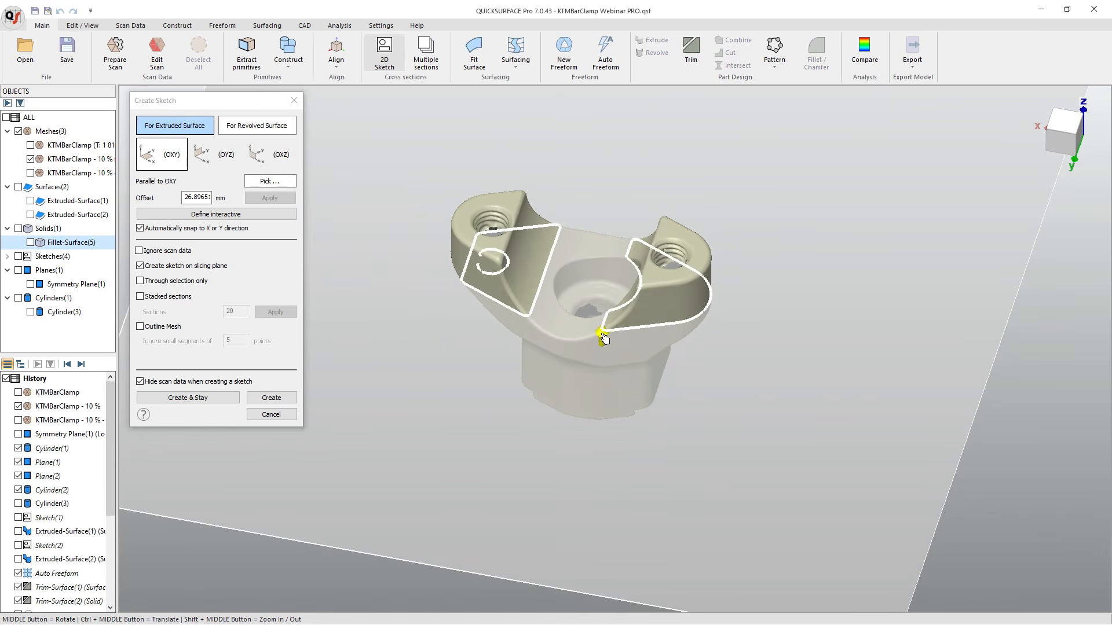
drag(603, 339, 603, 296)
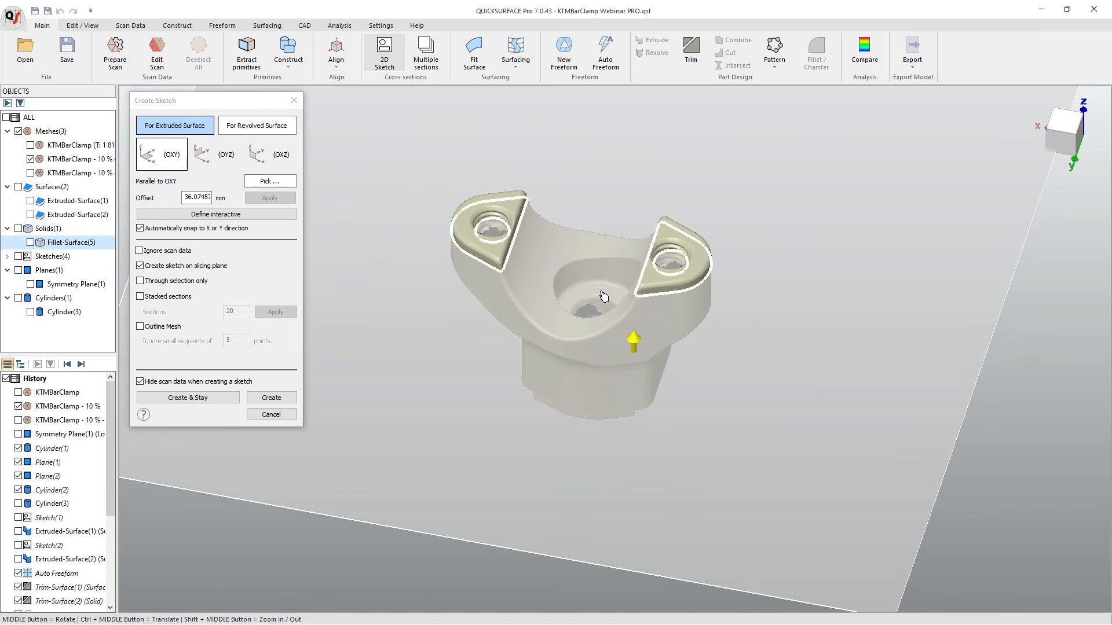
click(271, 397)
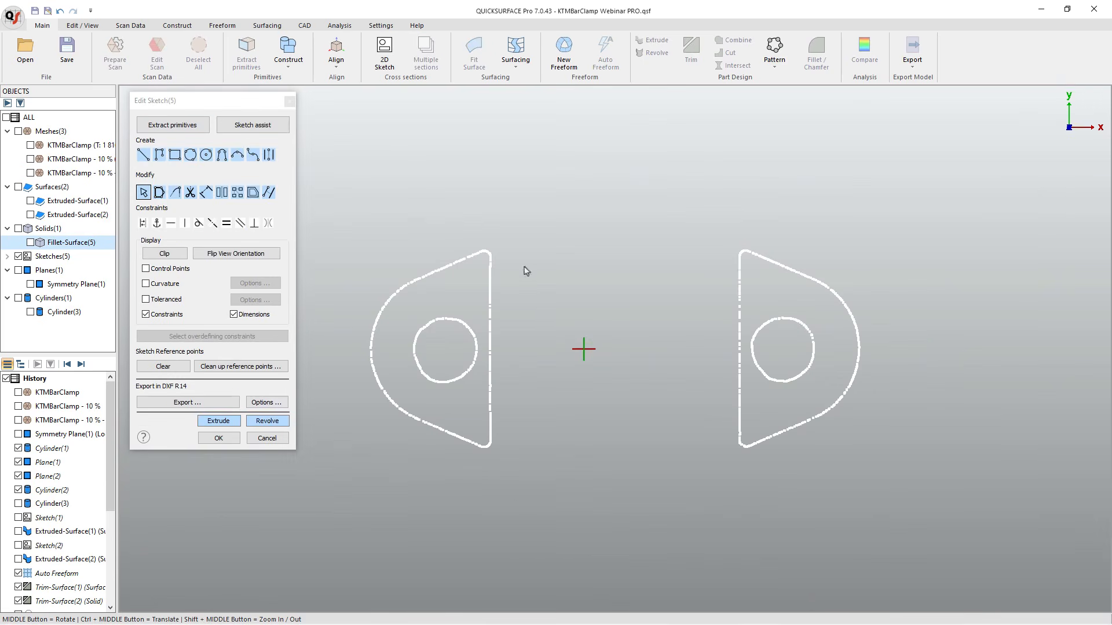
Fit a circle to each of the two threaded hole sections in the ears.
scroll(472, 380, up, 2)
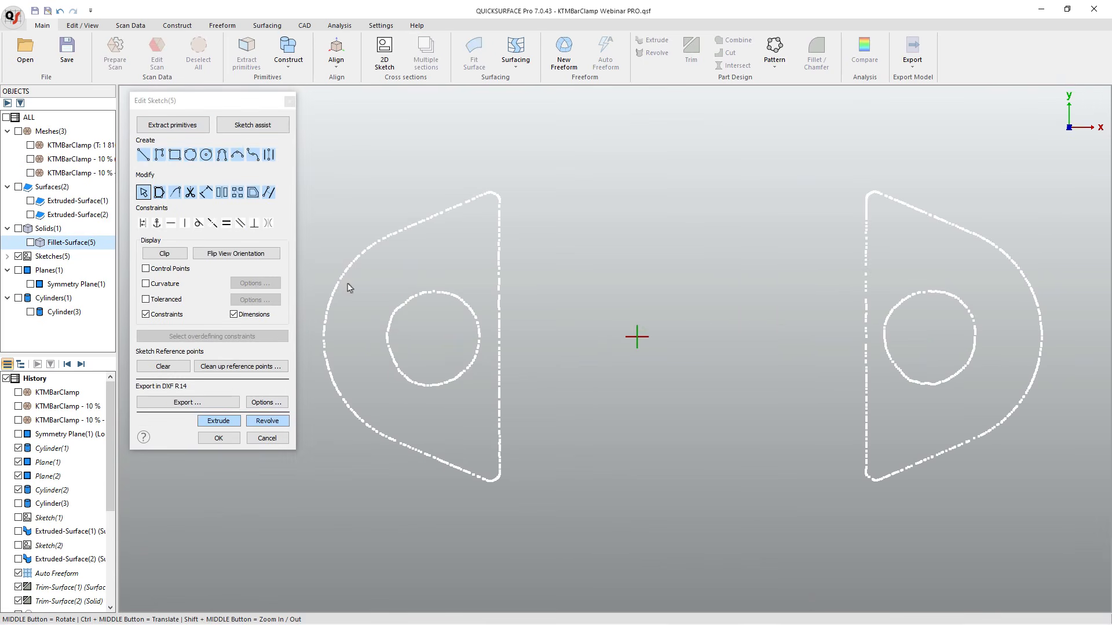
click(173, 125)
mouse_move(446, 300)
mouse_down()
mouse_move(472, 317)
mouse_move(461, 382)
mouse_up()
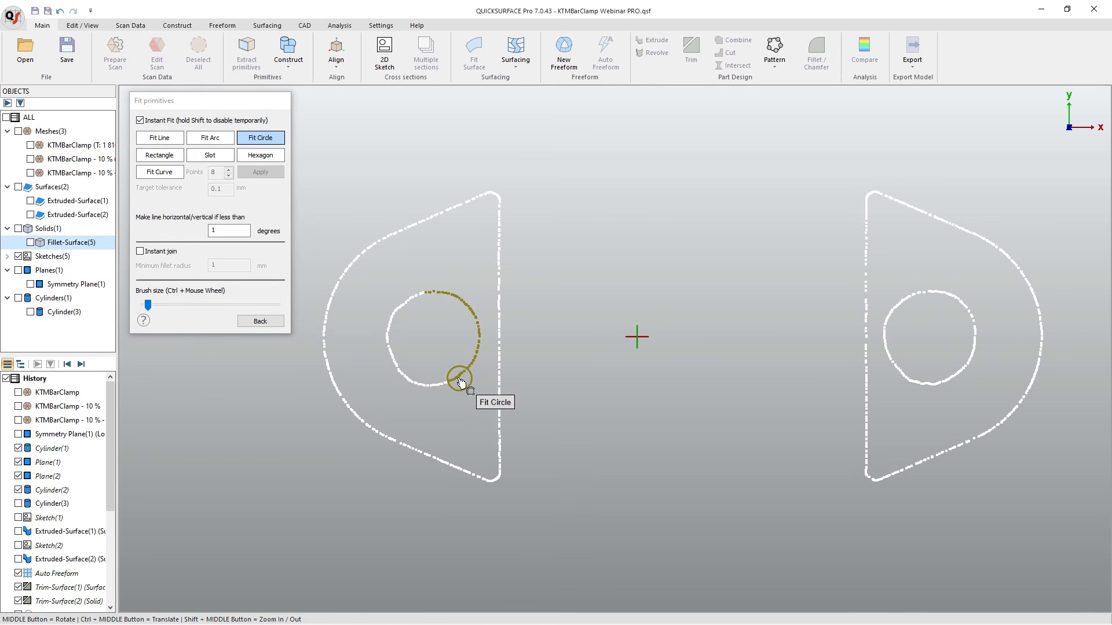
click(395, 335)
drag(918, 293, 890, 342)
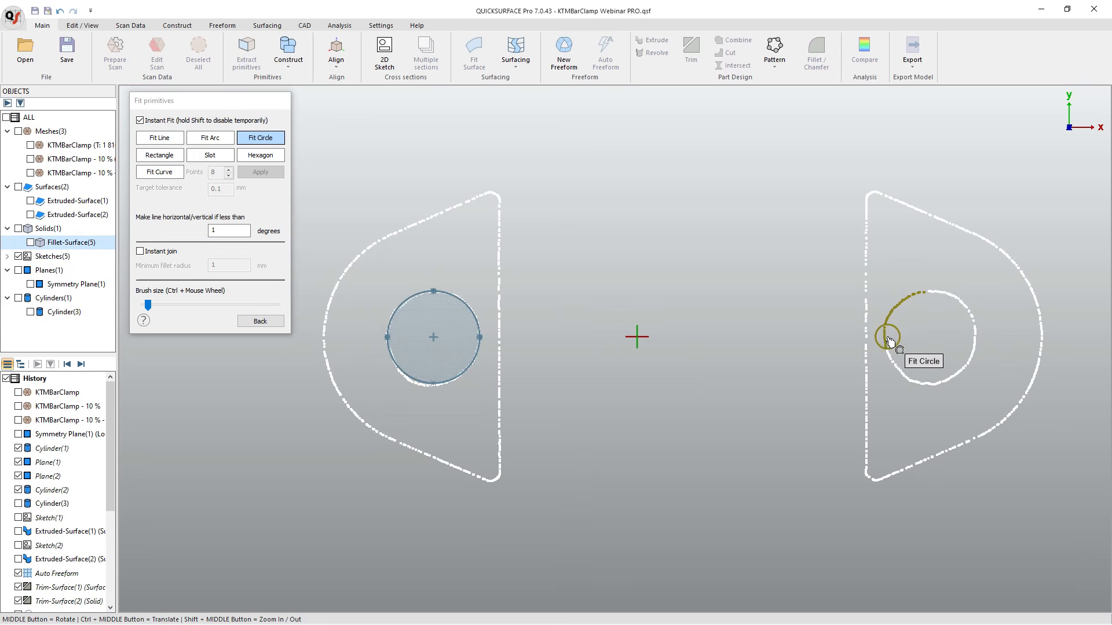
key(alt)
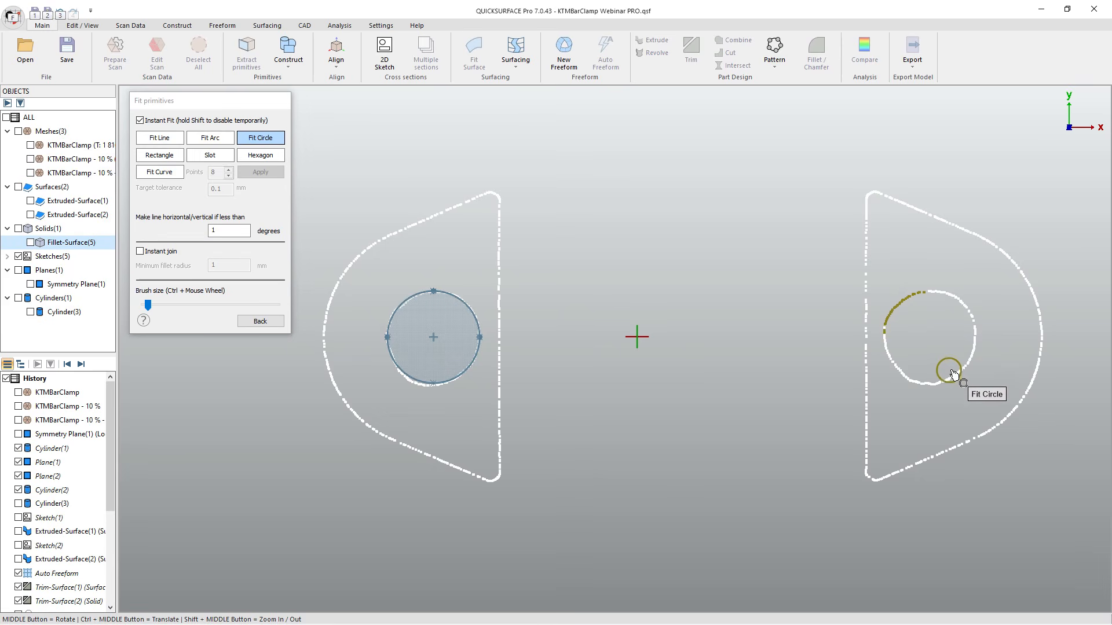
drag(952, 374, 969, 311)
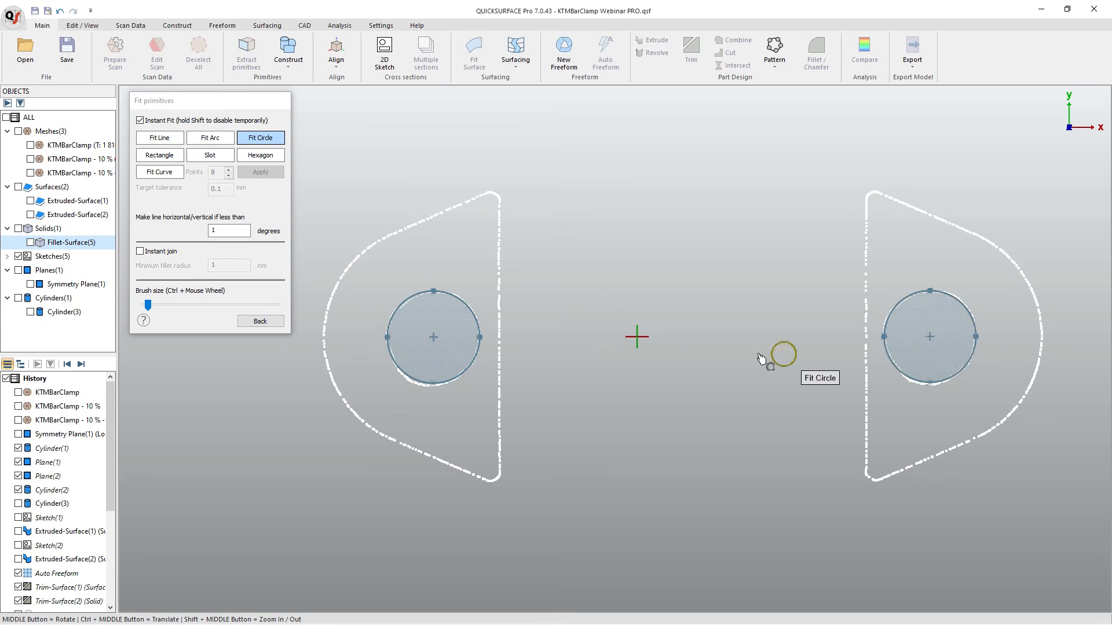
click(269, 323)
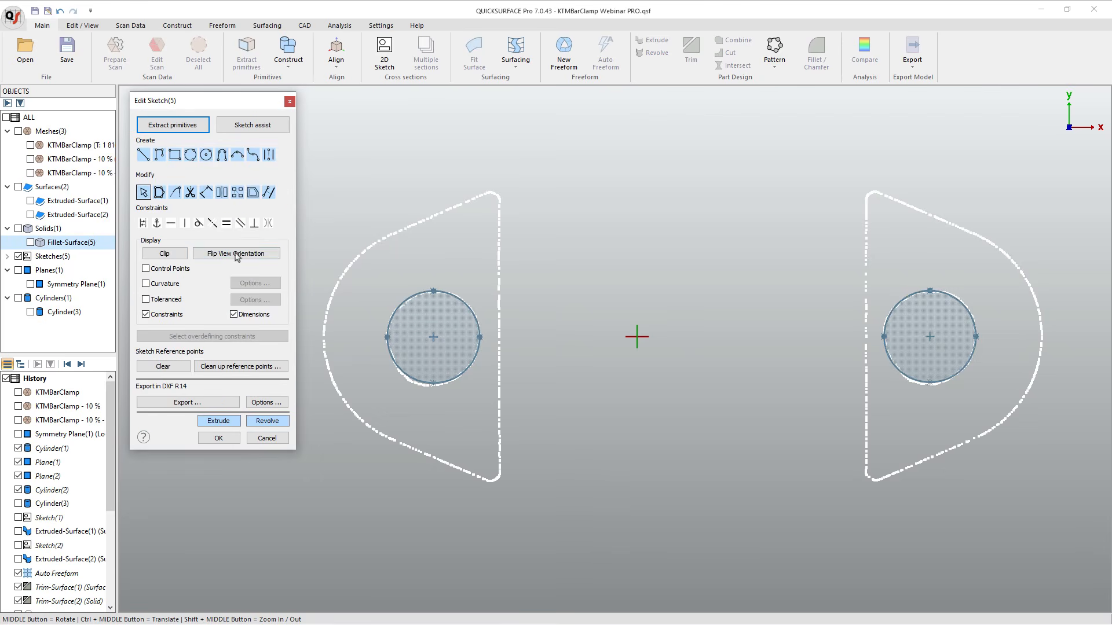
Dimension the left ear hole's circle with a diameter of 7 mm.
click(206, 192)
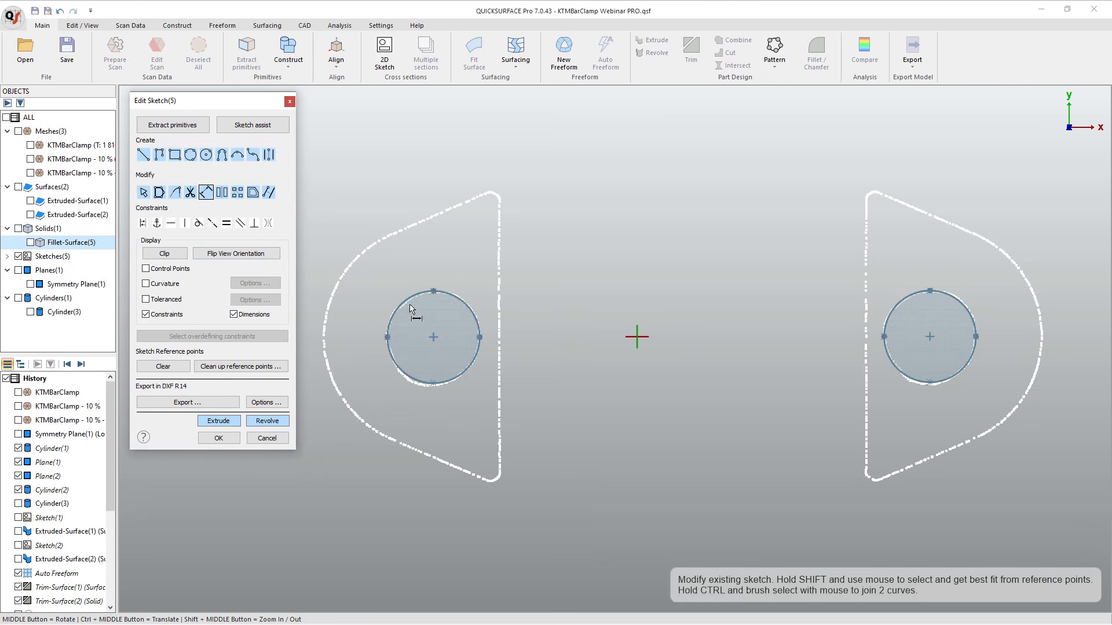
click(440, 295)
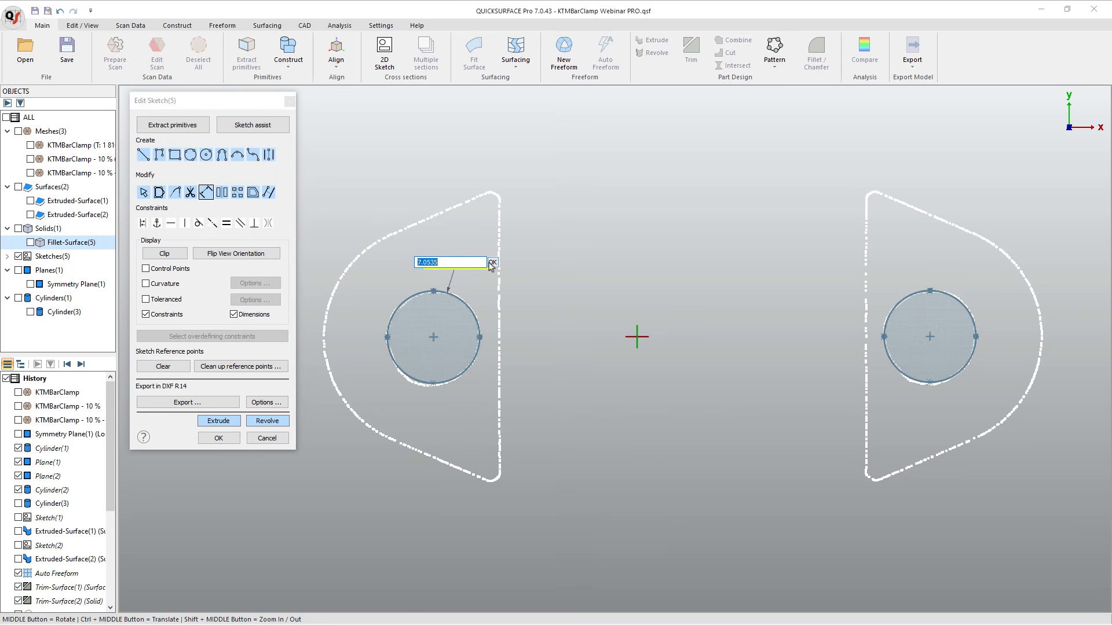
text(7)
click(492, 263)
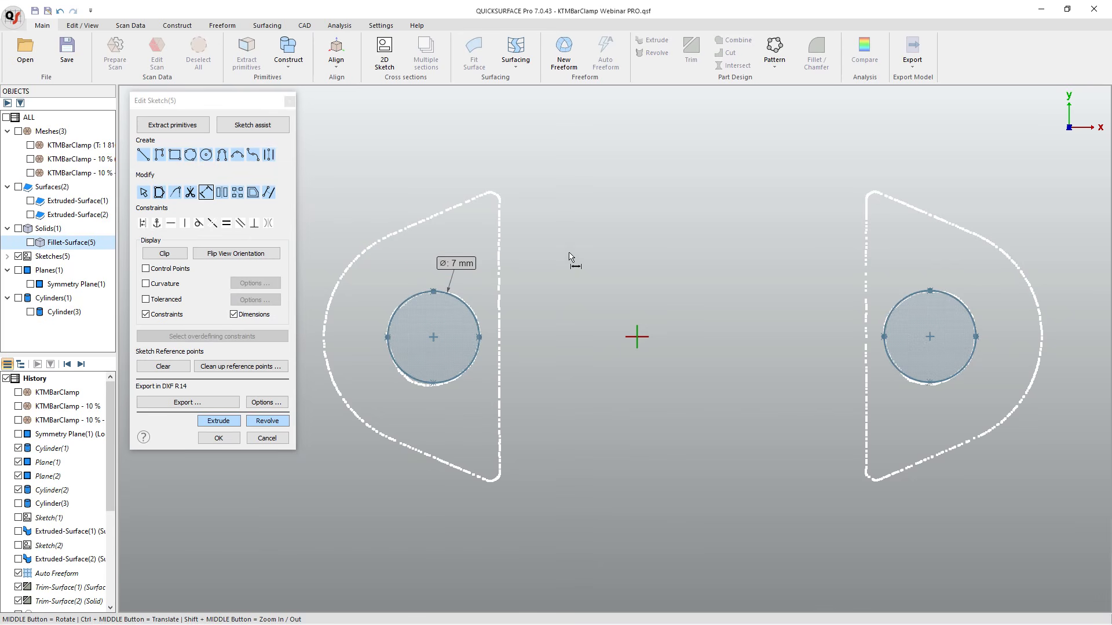
Dimension the right ear hole's circle and set both ear hole diameters to 6 mm.
click(950, 294)
text(7)
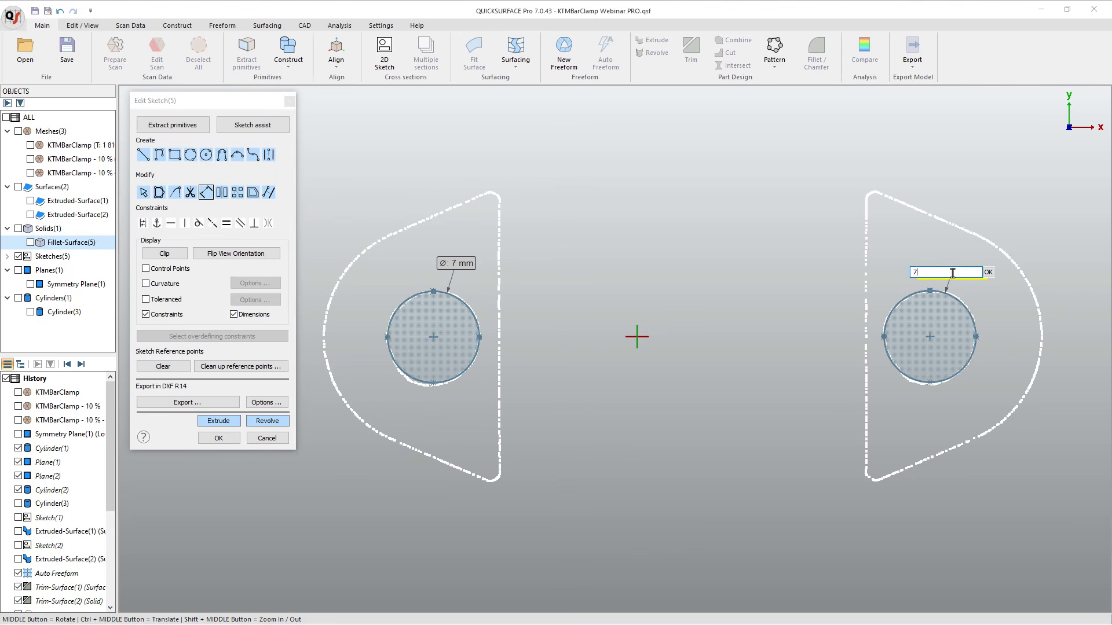
key(Return)
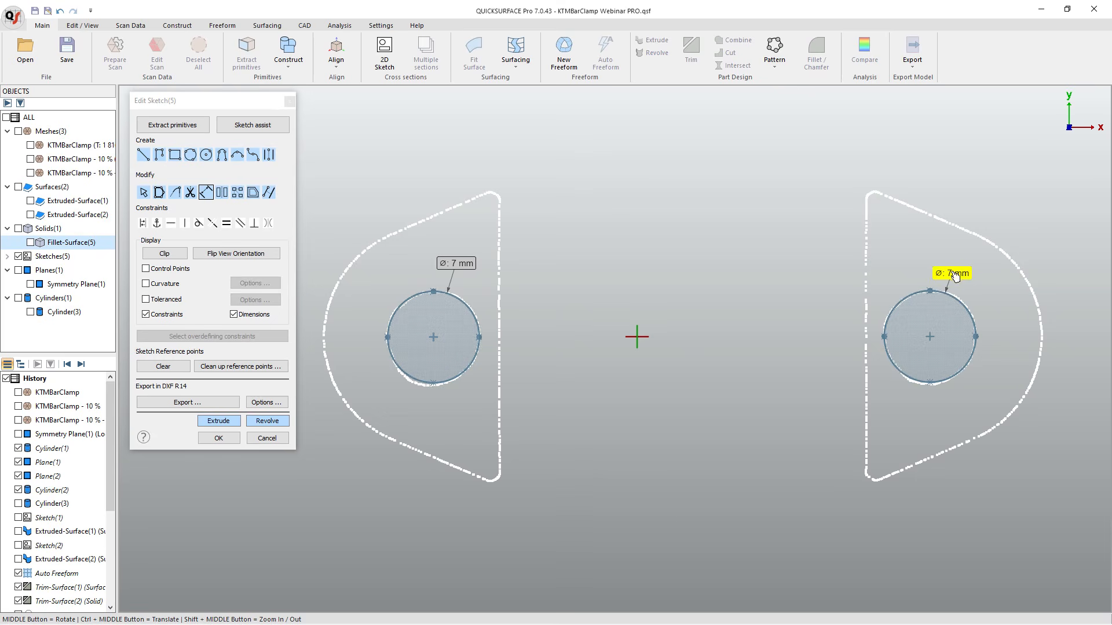
click(955, 276)
text(6)
key(Return)
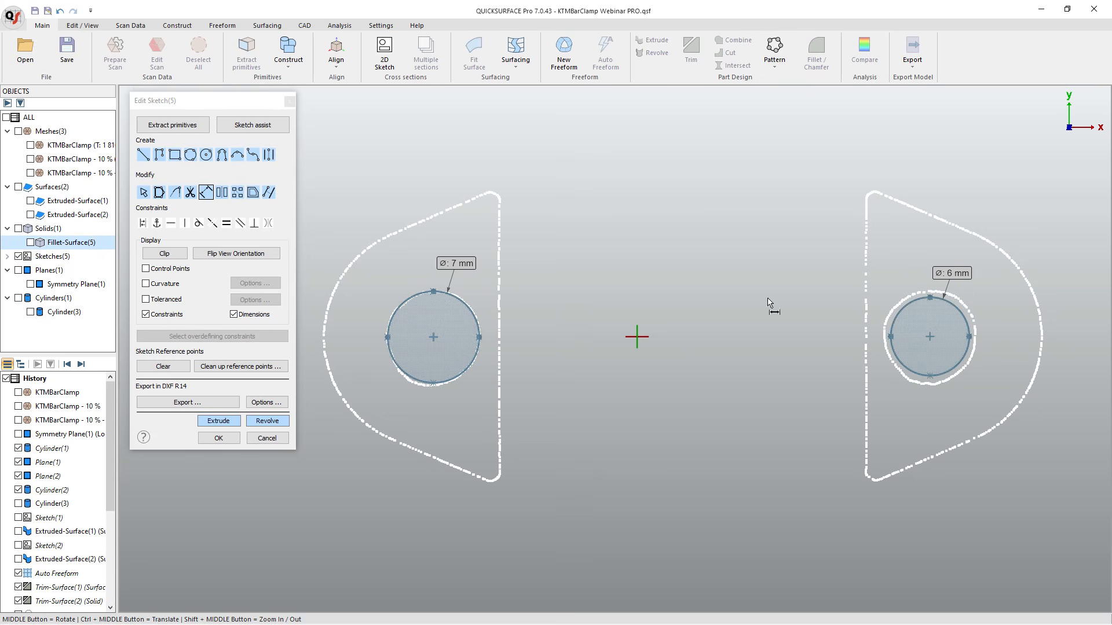
click(464, 266)
text(6)
key(Return)
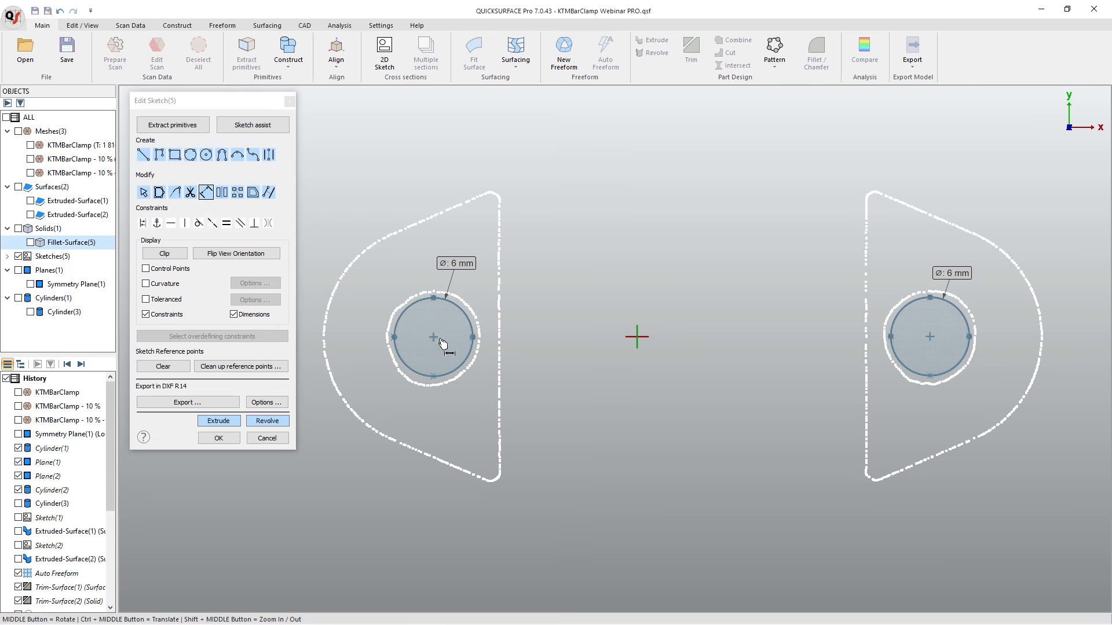
Draw two lines joining the centres of the left and right hole circles to the sketch origin.
click(143, 155)
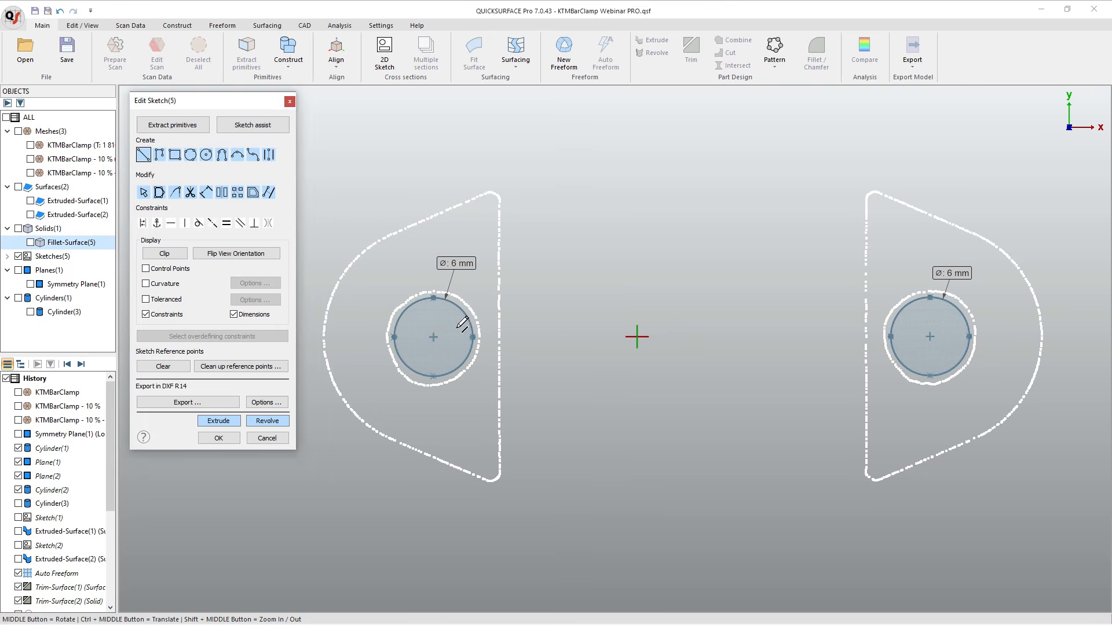
click(433, 336)
click(637, 336)
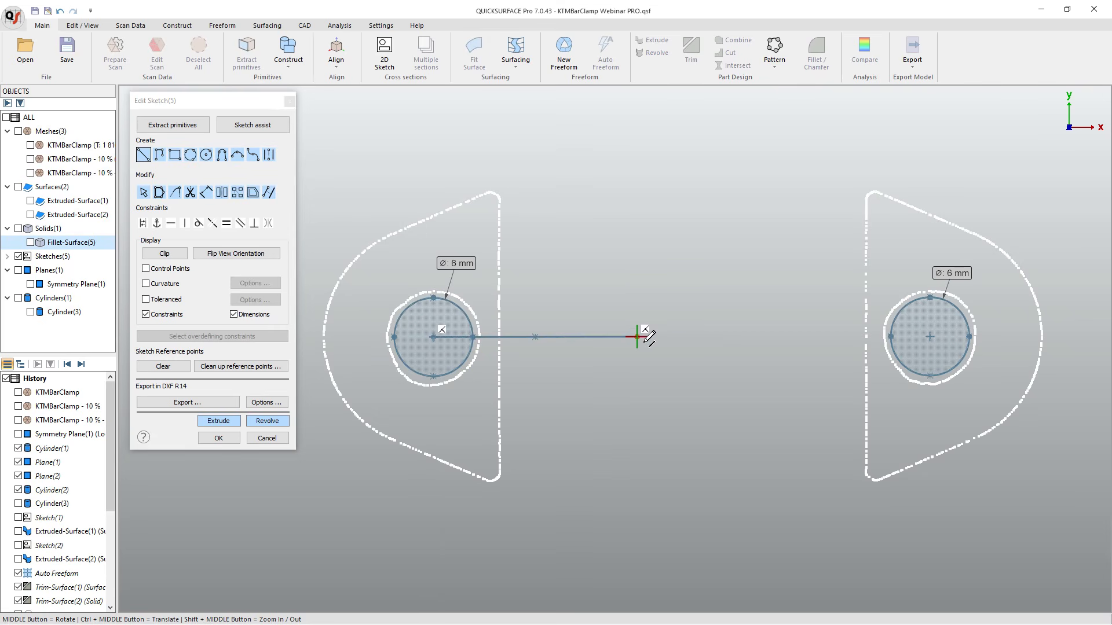
click(929, 336)
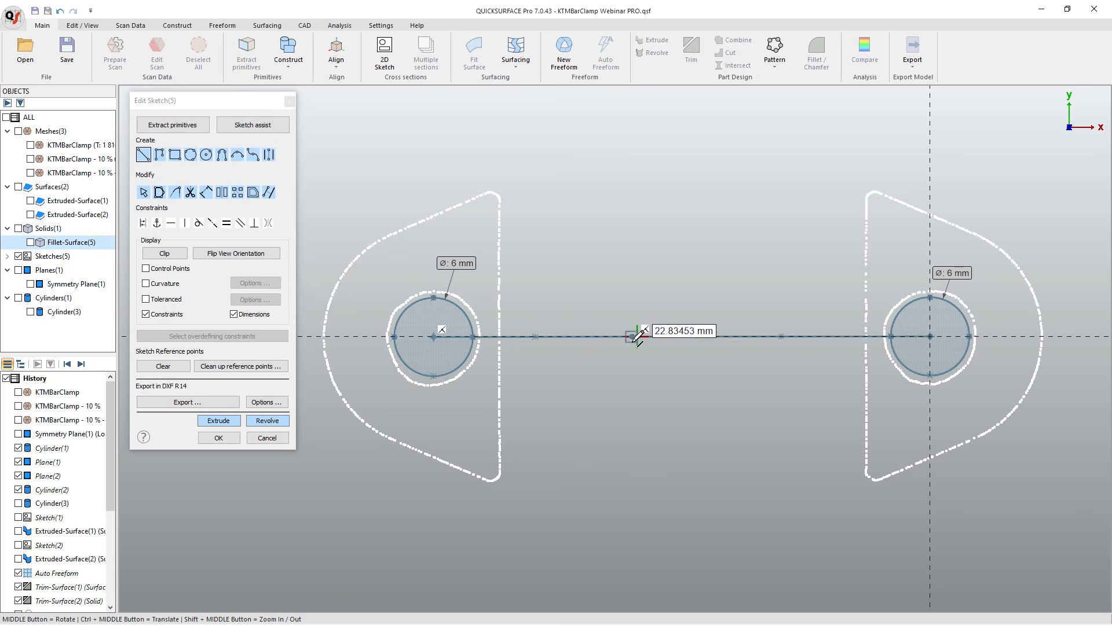
click(637, 337)
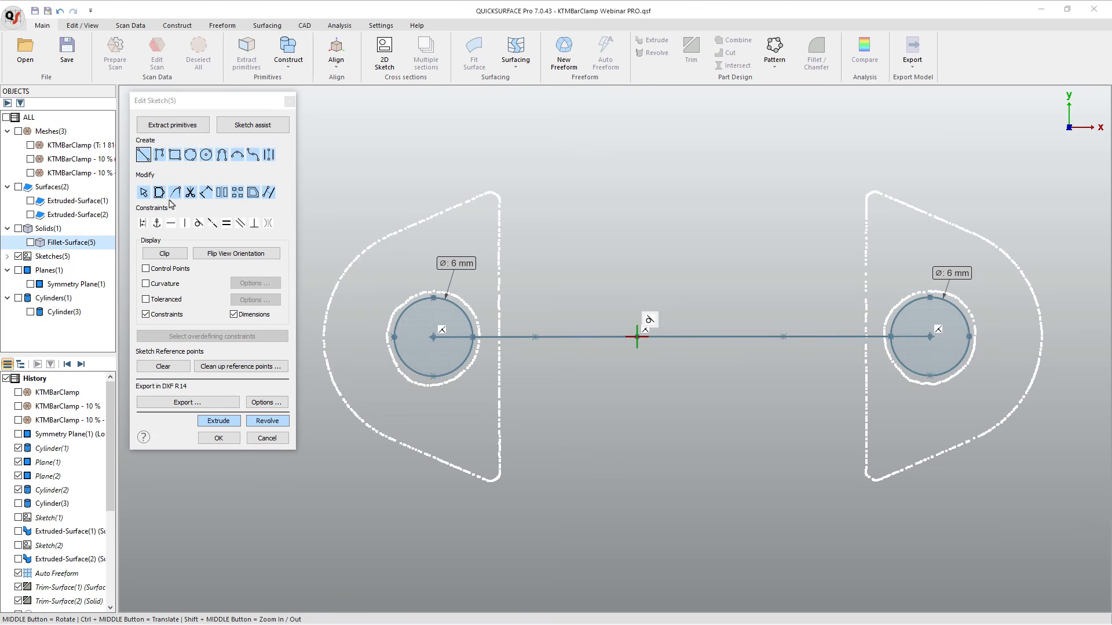
Convert both centre-to-origin lines to construction geometry and constrain them horizontal.
click(144, 193)
click(524, 338)
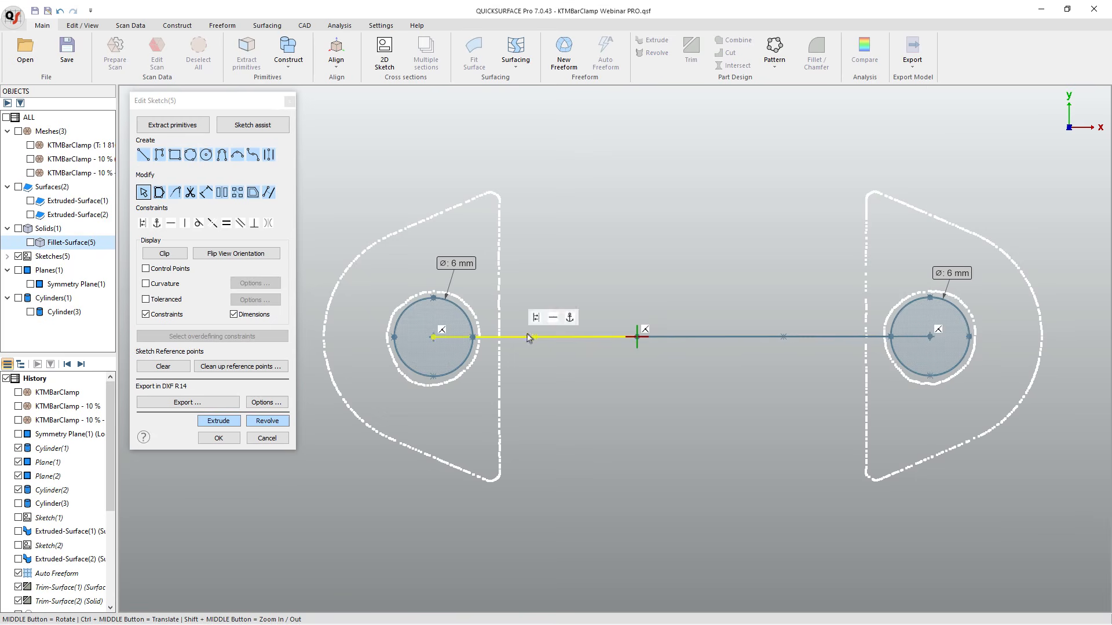
click(537, 321)
click(689, 340)
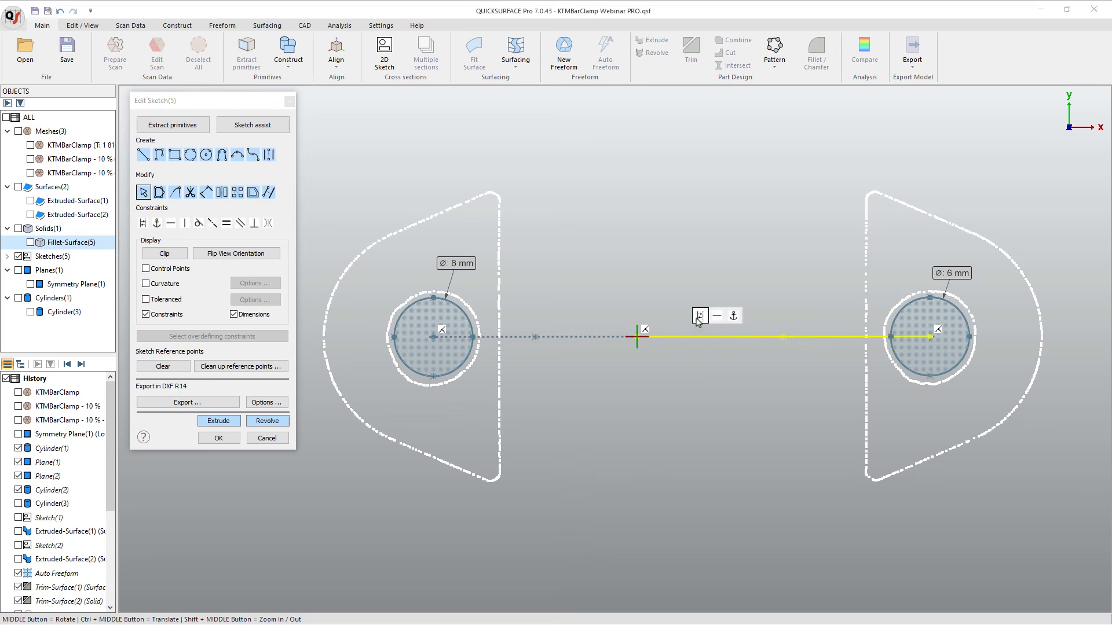
click(700, 323)
click(584, 342)
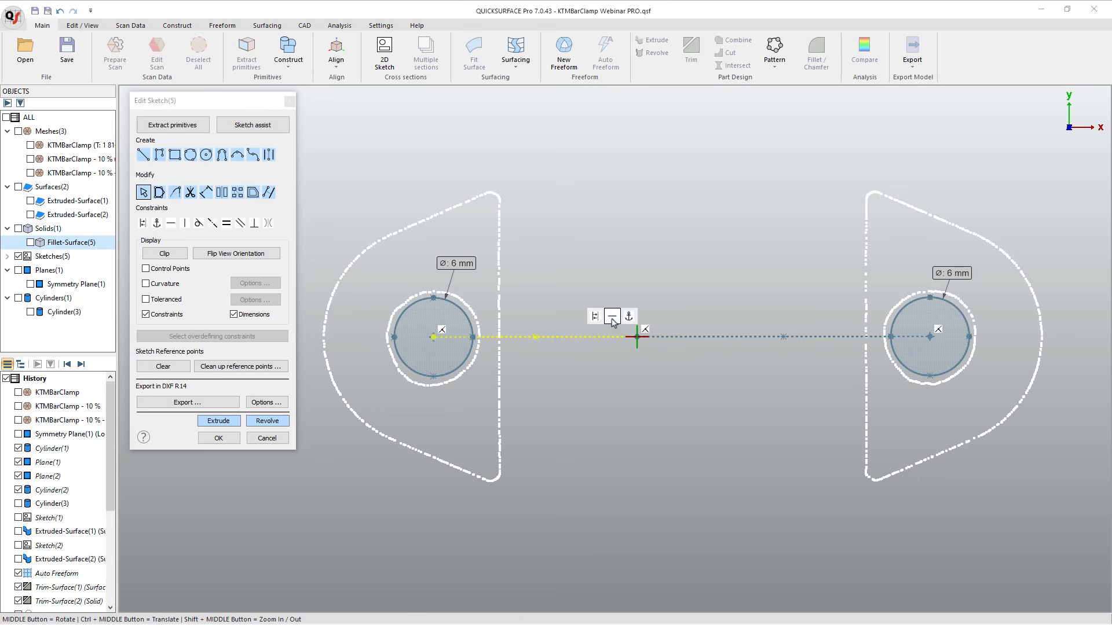
click(614, 322)
click(692, 341)
click(721, 320)
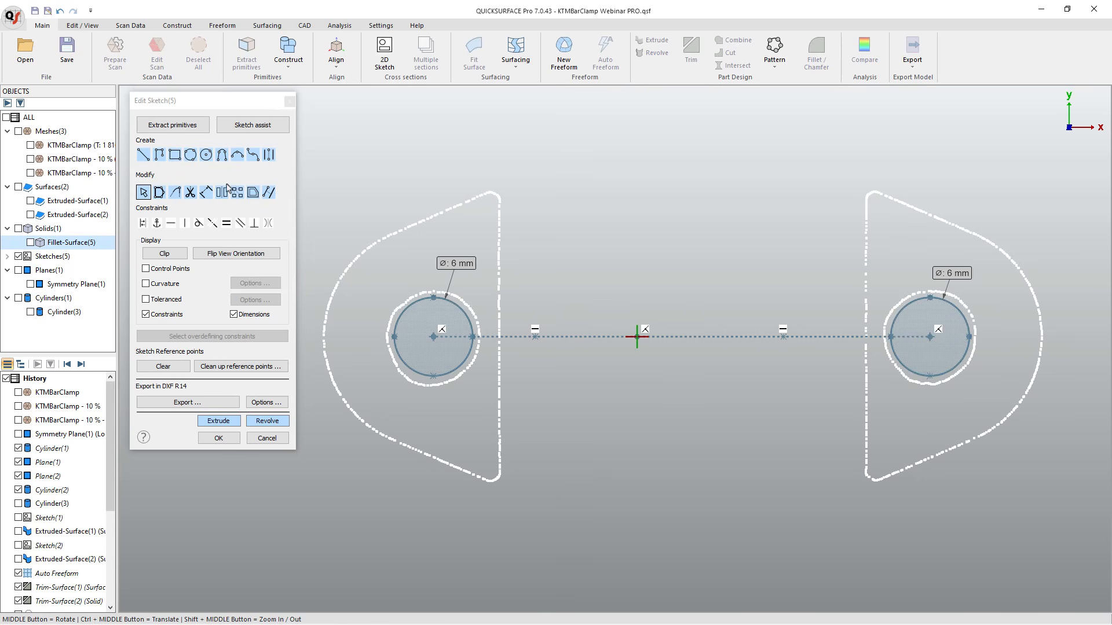
Dimension the distance between the two hole centres and set it to 38 mm.
click(206, 192)
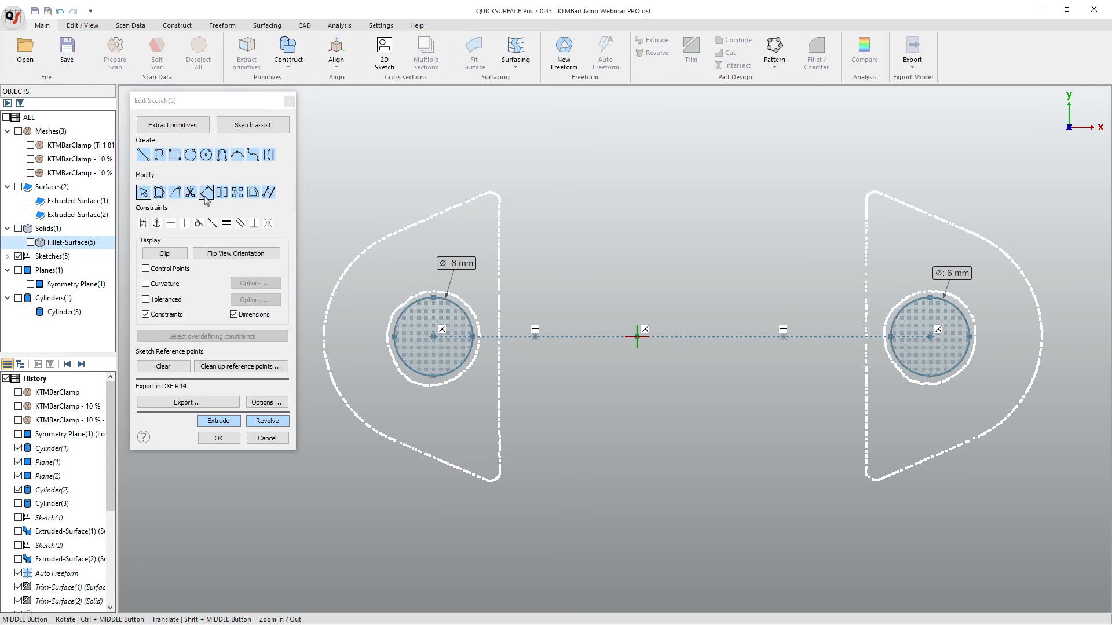
click(433, 337)
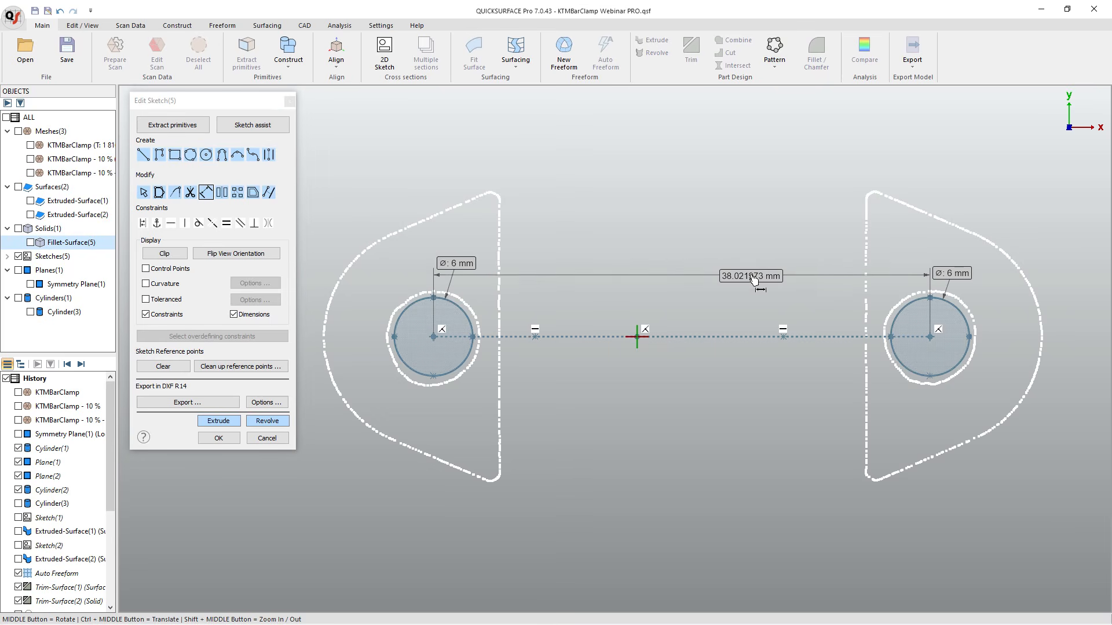
click(732, 271)
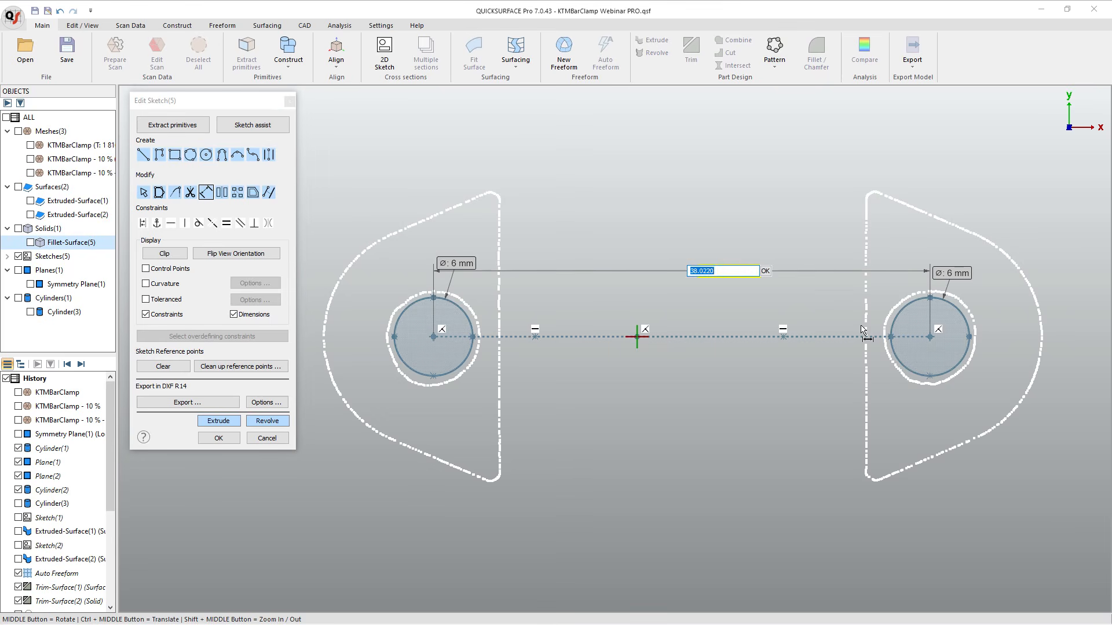
text(38)
key(Return)
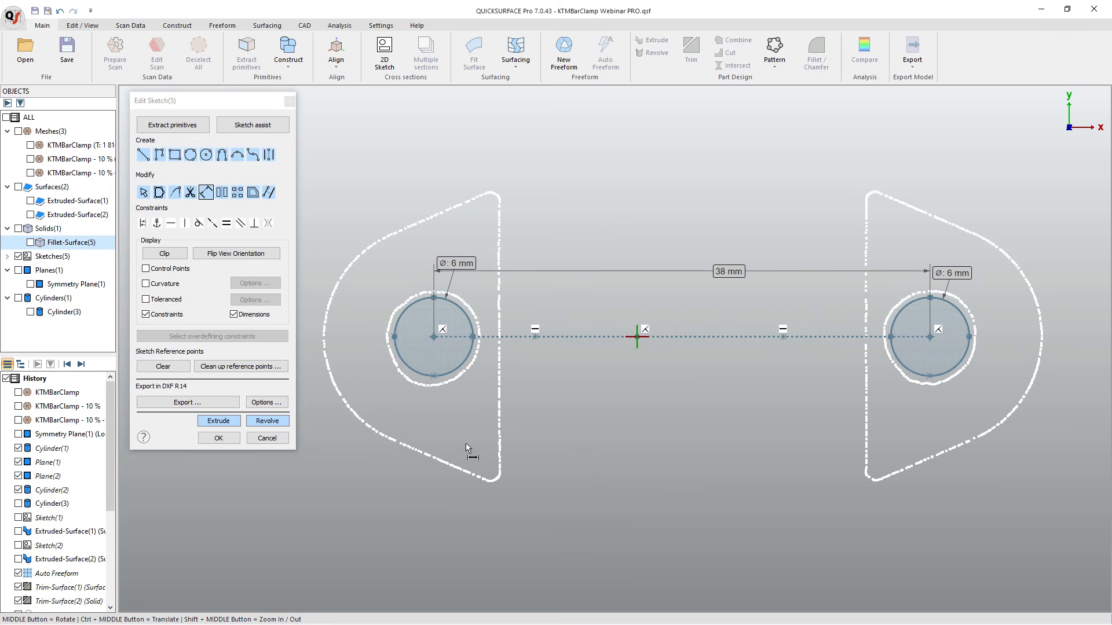
Extrude both hole circles two-sided, with Depth 1 at 13.2 mm and Depth 2 about 19.36 mm, cutting through the ears of the filleted solid.
click(222, 422)
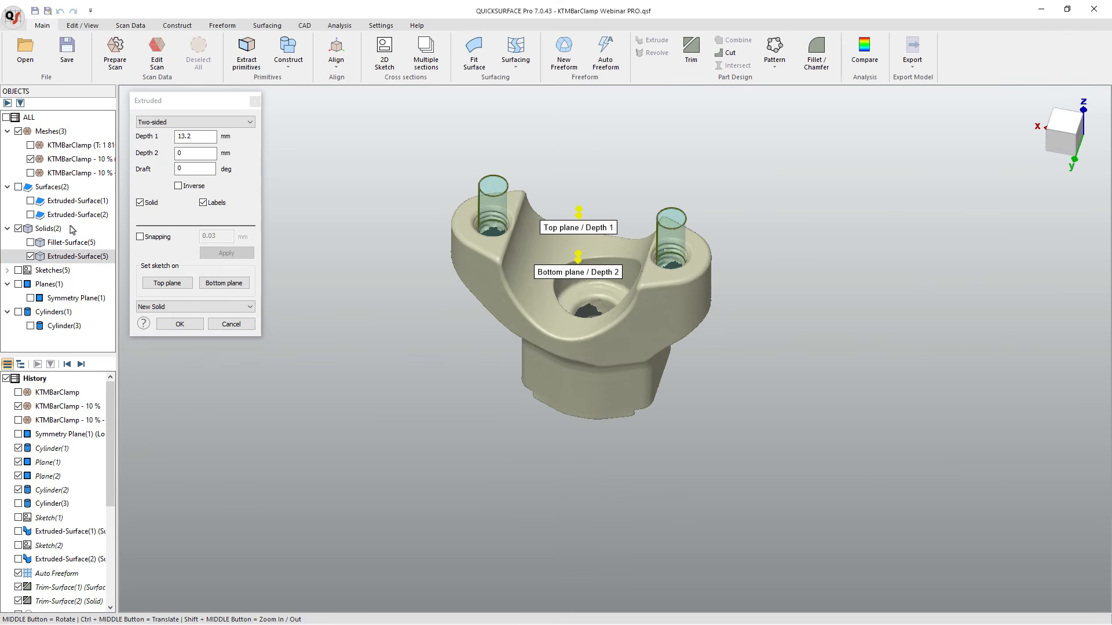
click(30, 242)
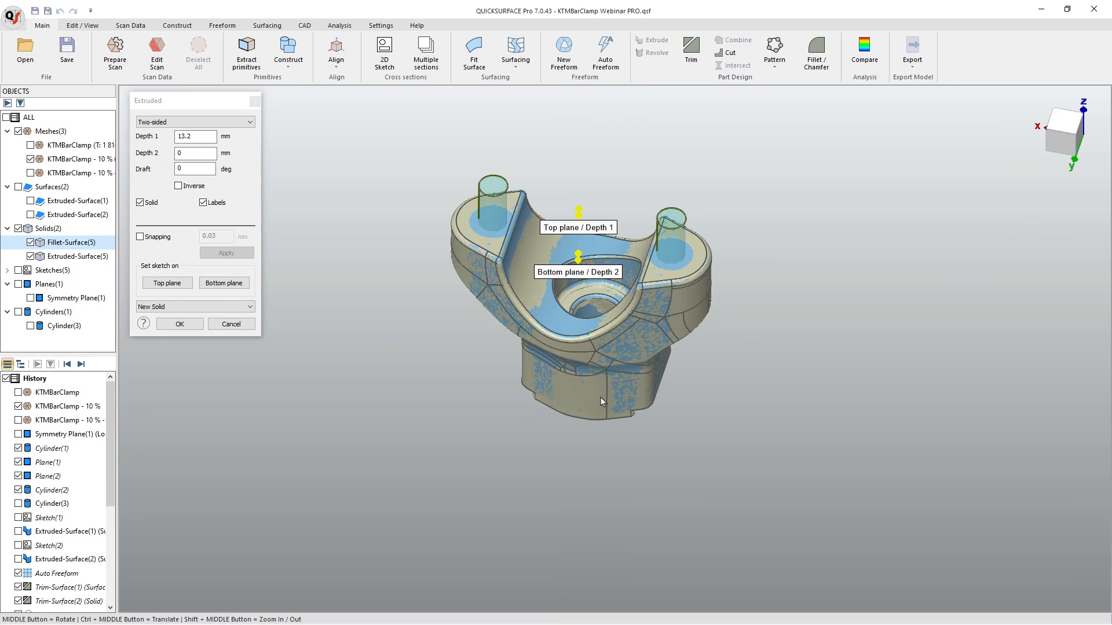
middle_drag(603, 402, 590, 221)
drag(578, 238, 592, 349)
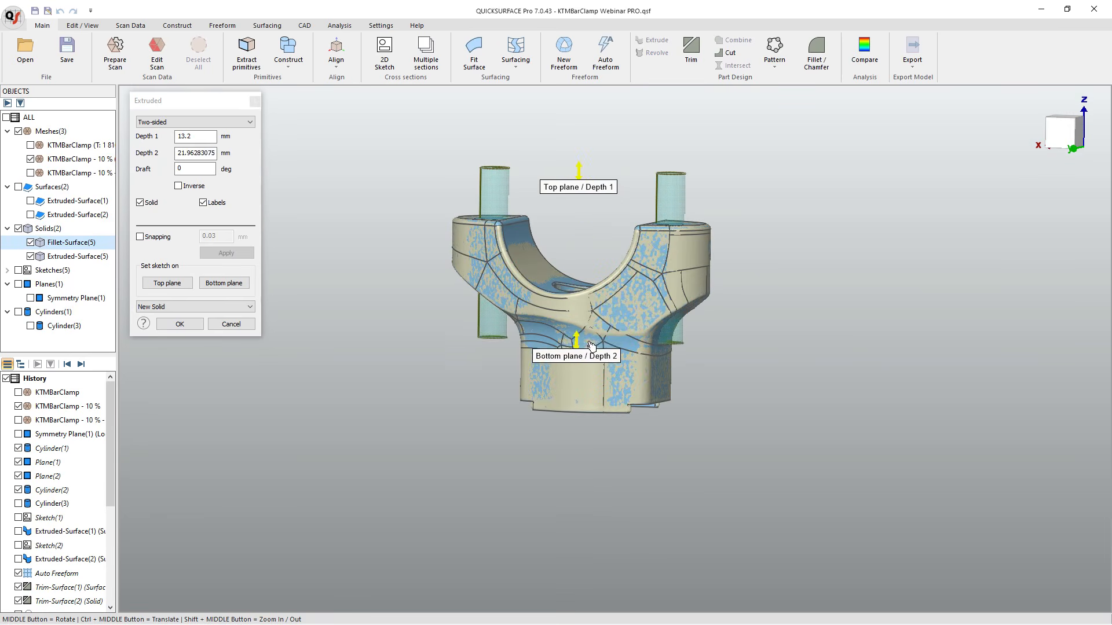
middle_drag(593, 349, 682, 369)
scroll(603, 331, up, 5)
scroll(603, 328, up, 3)
scroll(682, 369, down, 5)
drag(440, 404, 435, 353)
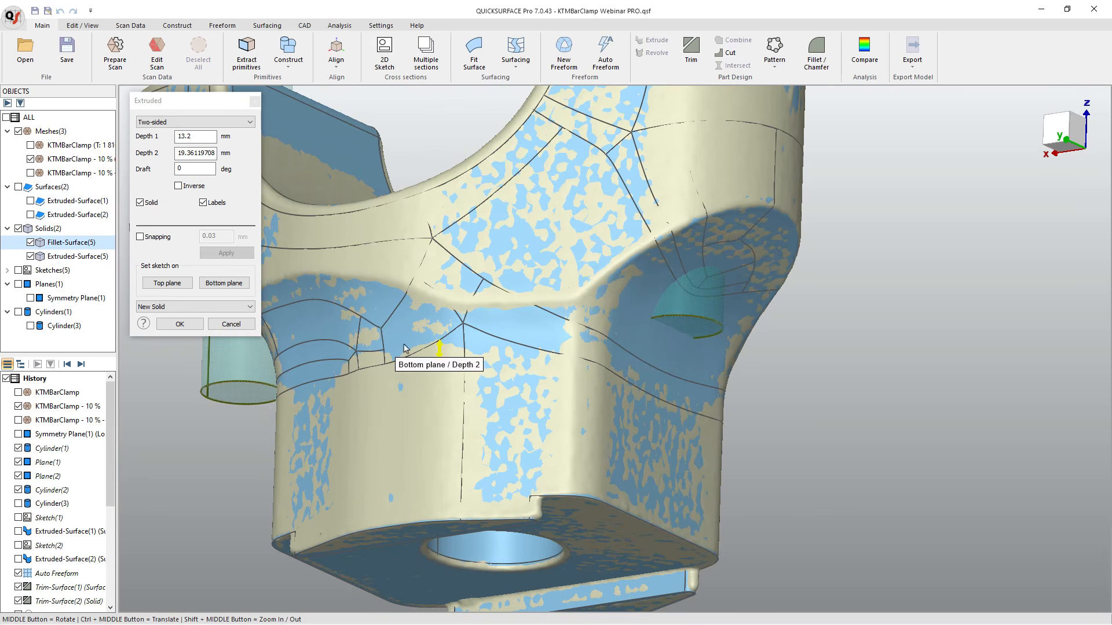
click(165, 307)
click(162, 333)
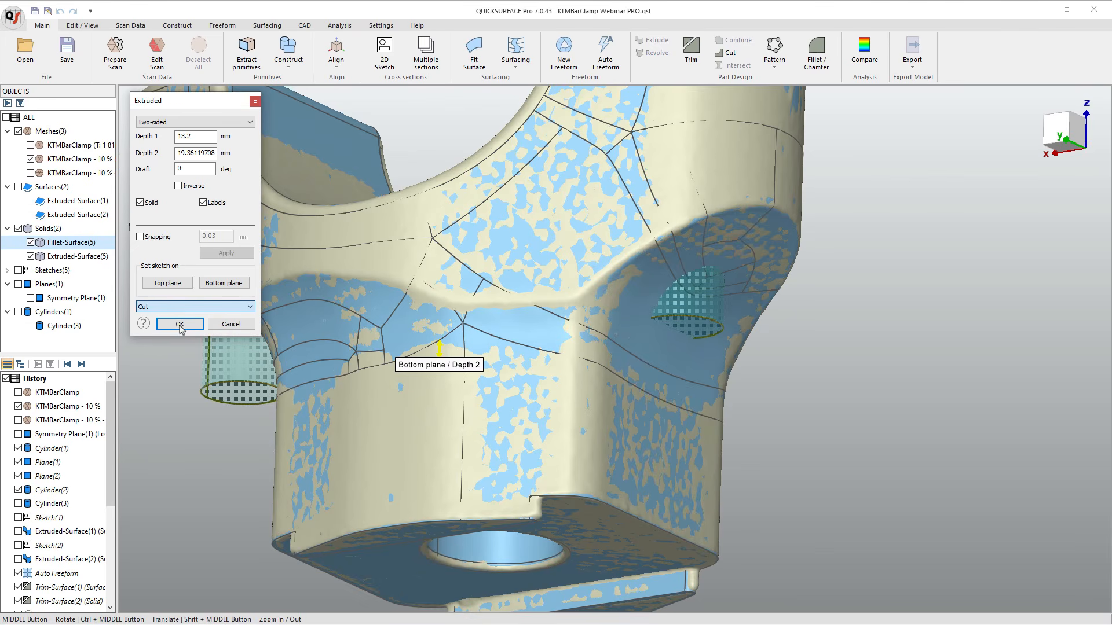
click(180, 325)
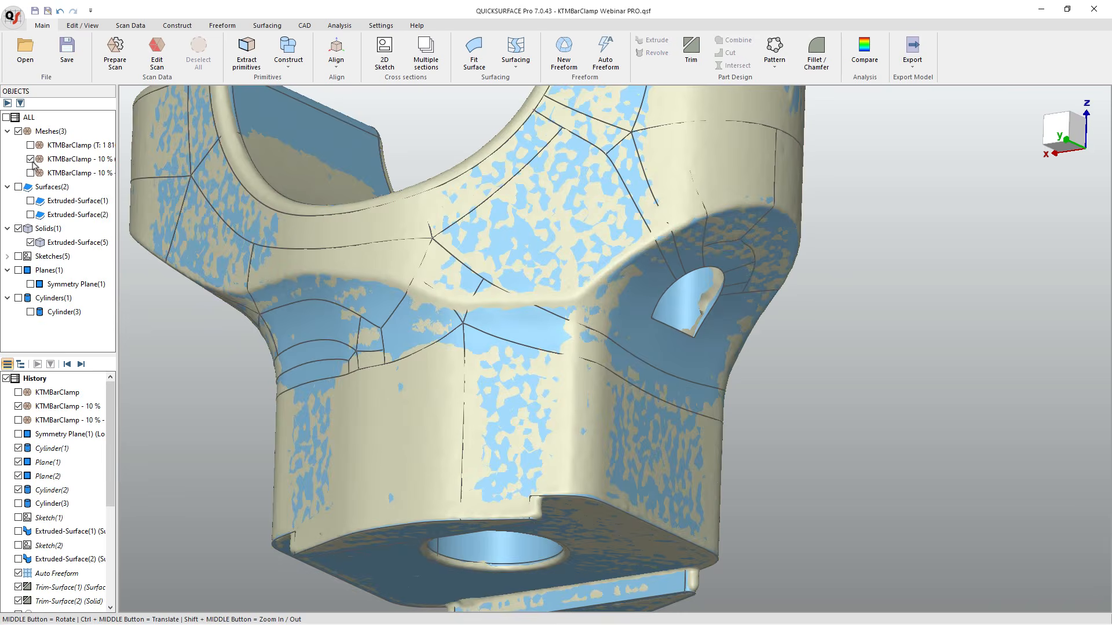
Hide the scan mesh and inspect the holes cut through the ears of the solid clamp.
scroll(596, 391, down, 5)
middle_drag(540, 348, 648, 403)
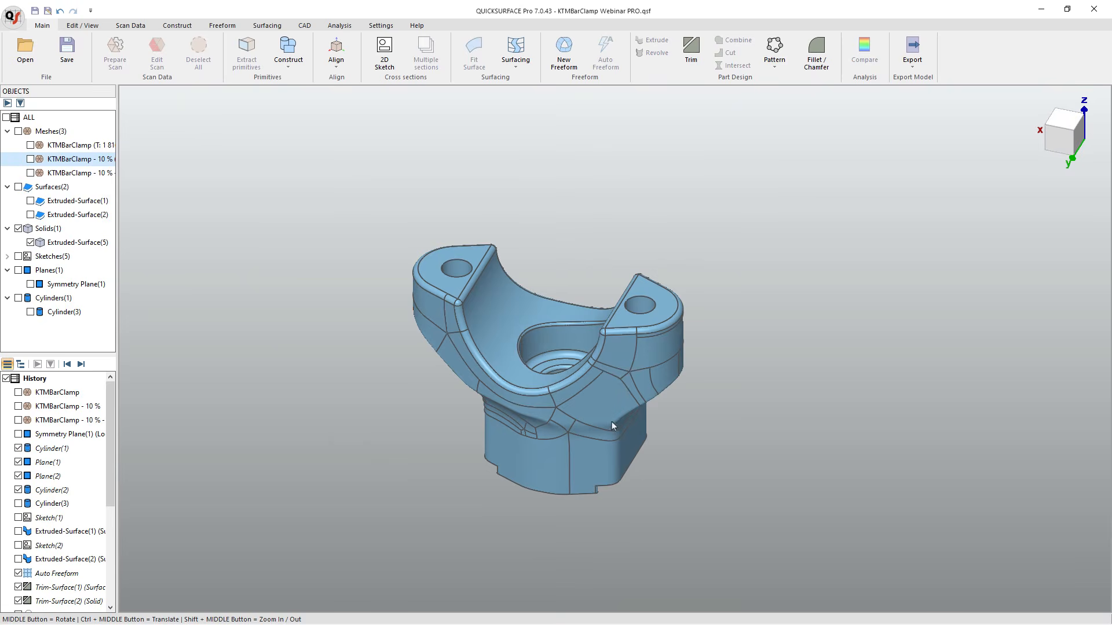
scroll(611, 421, up, 3)
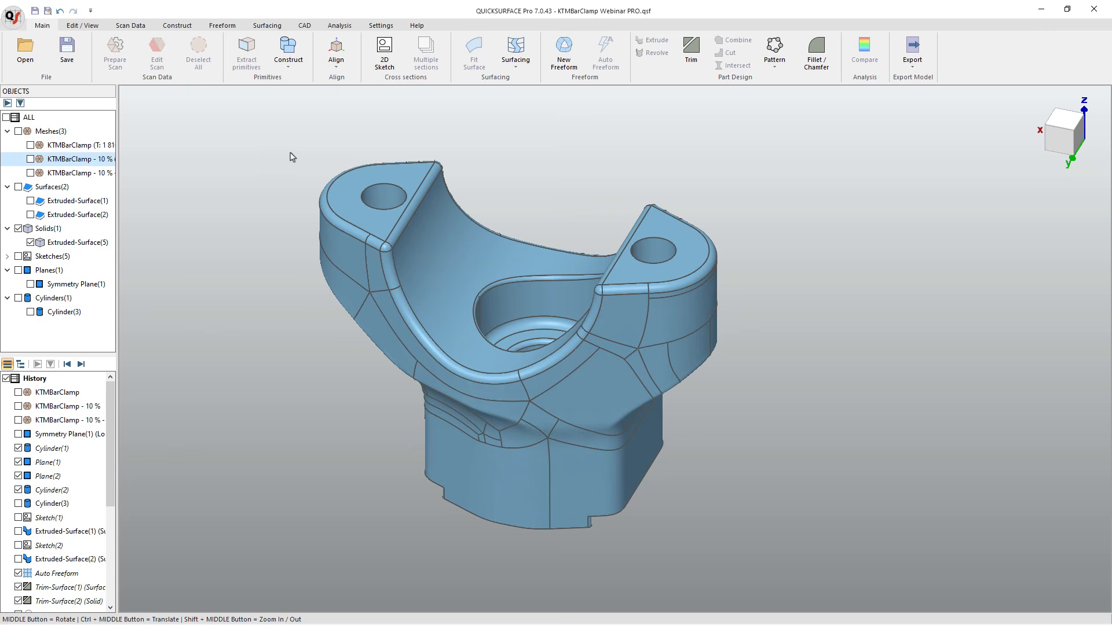
Save the project and export the solid as a STEP AP242 file named KTMBarClamp Webinar PRO in the Webinar folder.
key(ctrl+s)
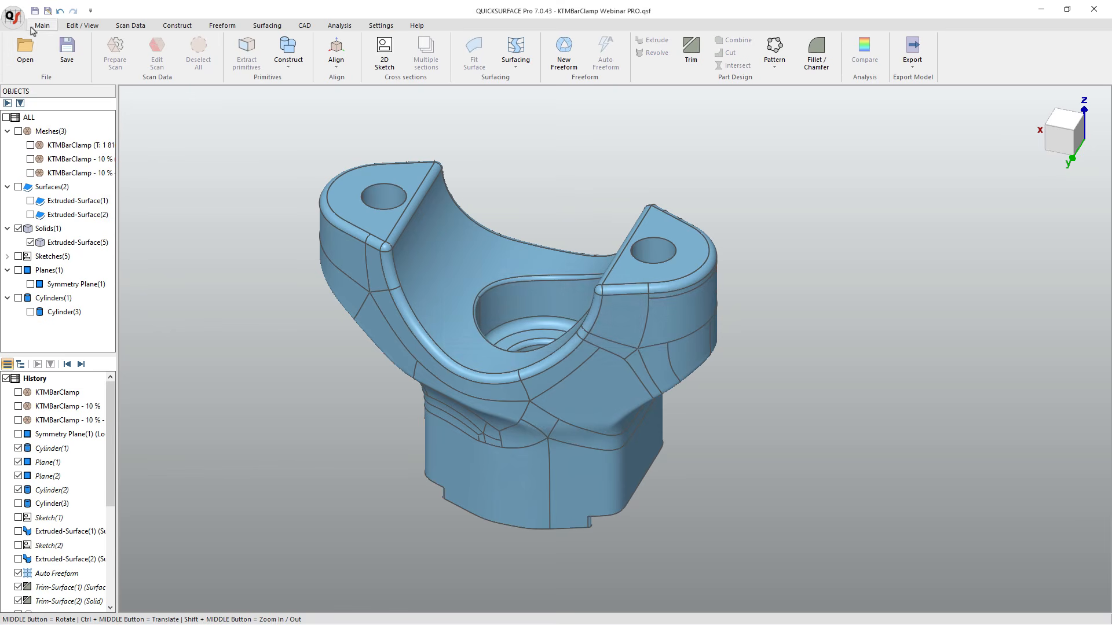
click(14, 16)
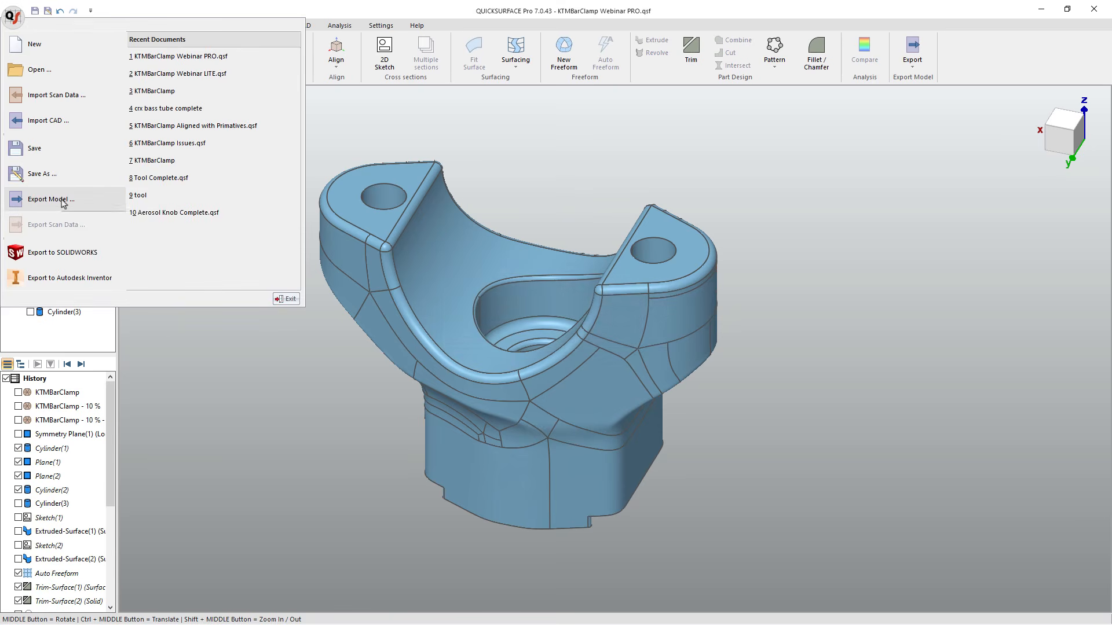
key(Escape)
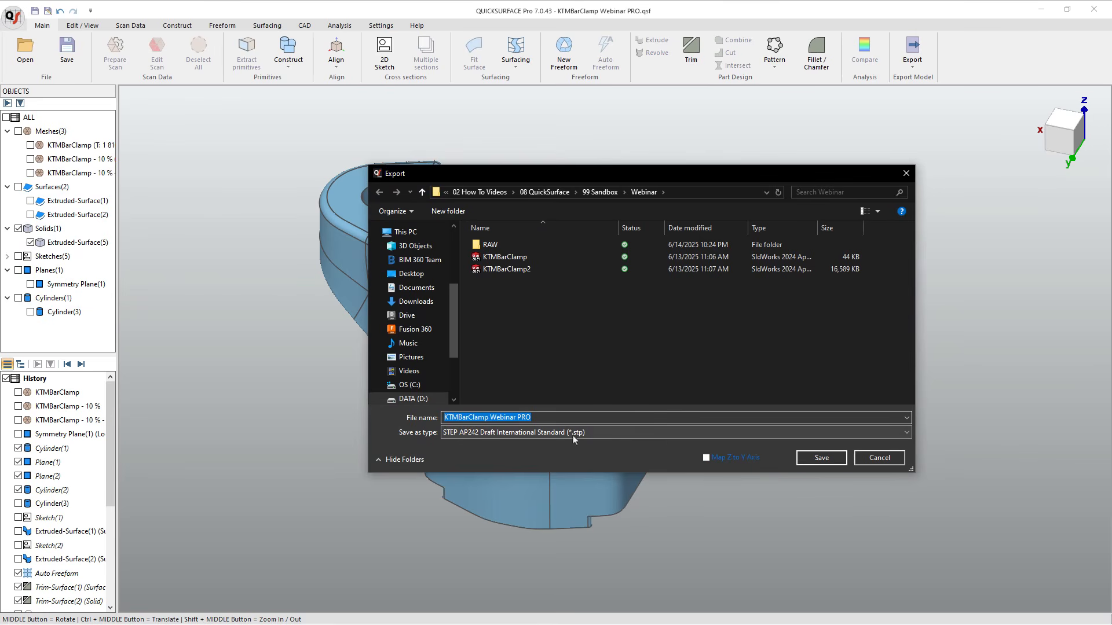
click(818, 459)
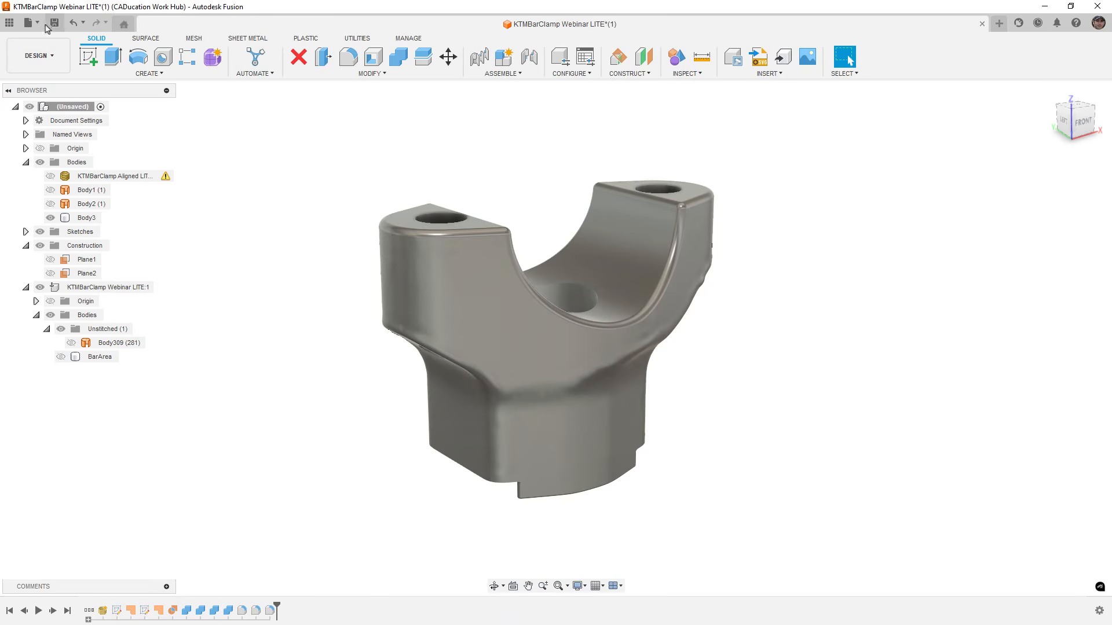
Switch to Autodesk Fusion and open the exported KTMBarClamp Webinar PRO STEP file from the computer.
click(29, 24)
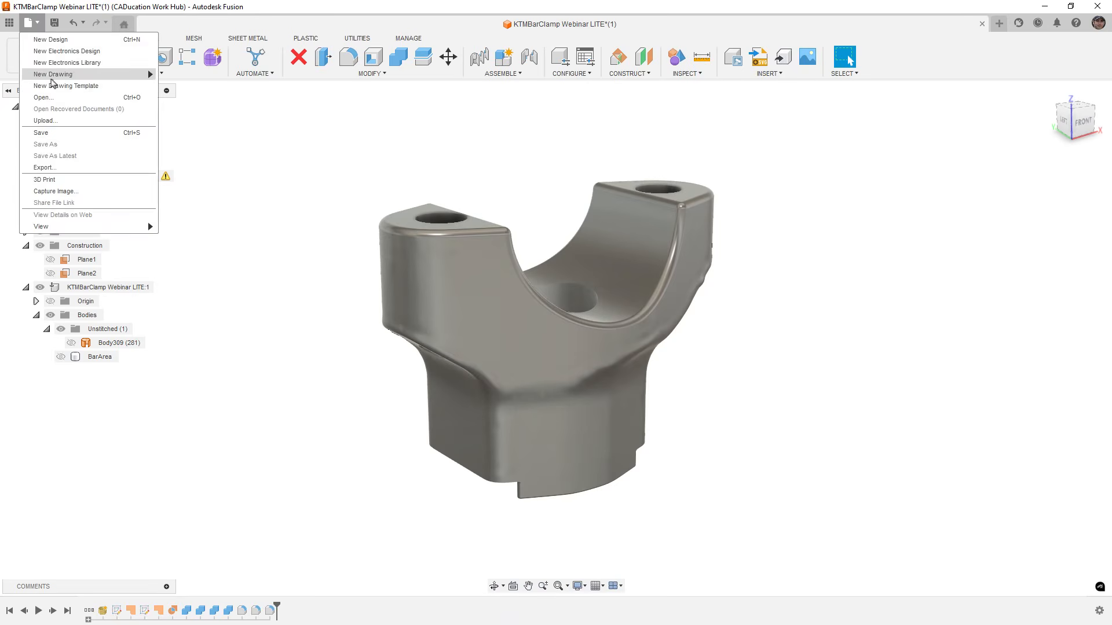
click(43, 98)
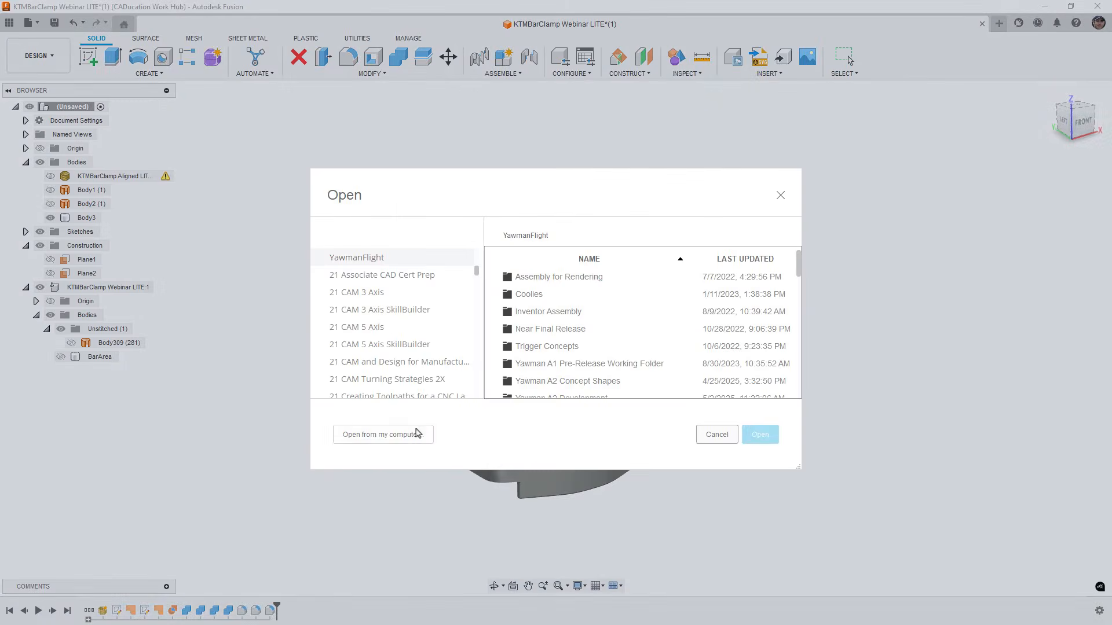
click(382, 435)
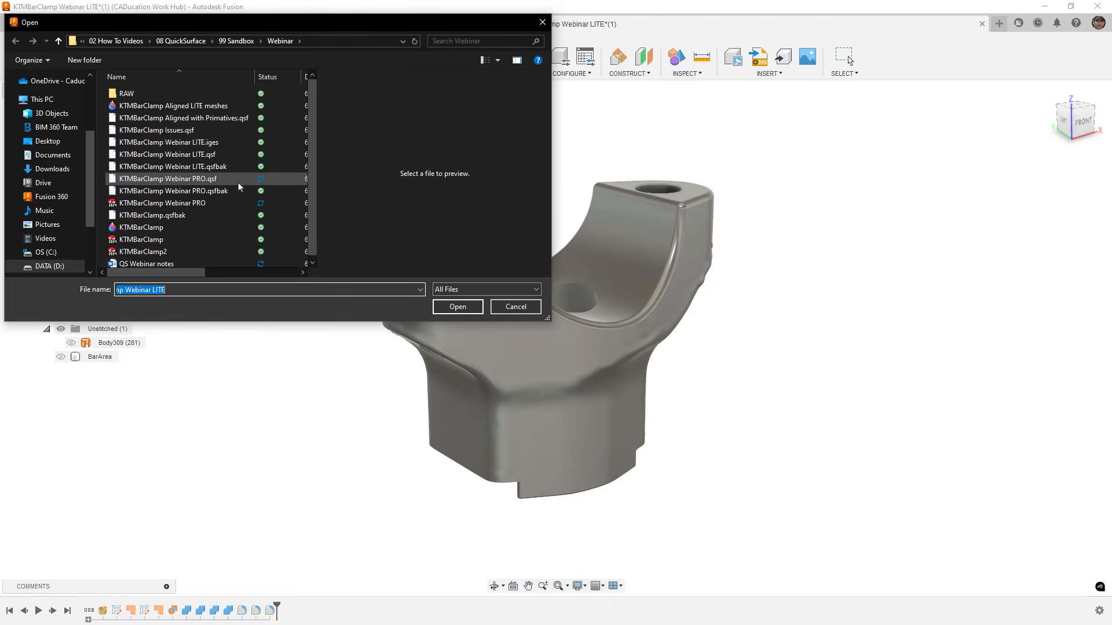
click(239, 203)
click(457, 307)
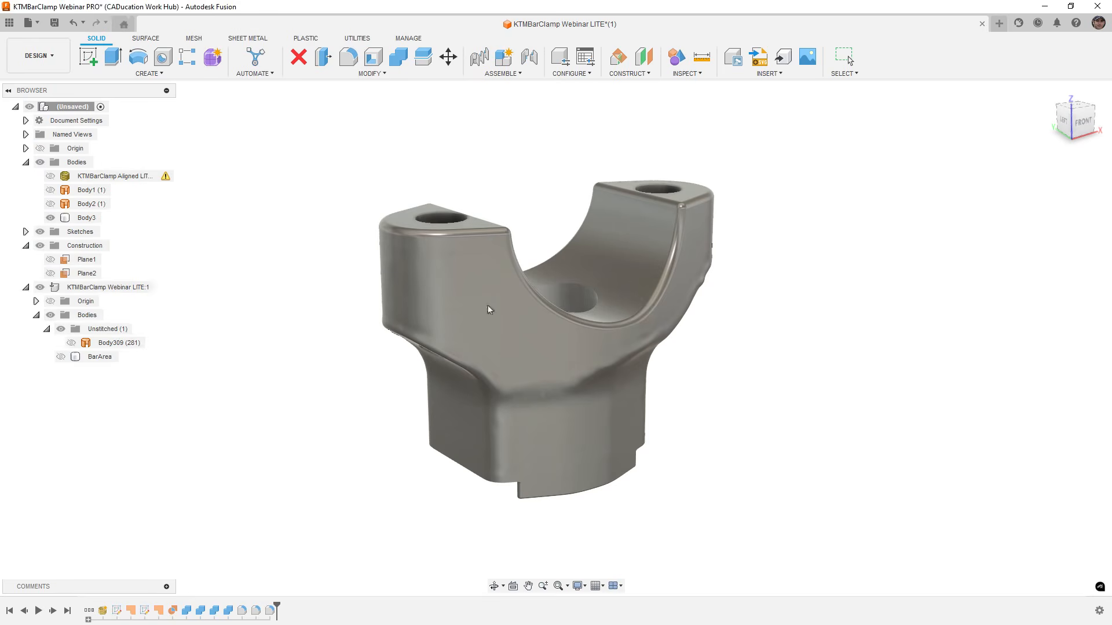
Examine the imported clamp's ear undersides, holes and blended surfaces from both sides.
shift+middle_drag(530, 382, 581, 382)
scroll(639, 273, up, 5)
mouse_move(719, 244)
shift+middle_down()
mouse_move(689, 249)
mouse_move(665, 272)
mouse_move(712, 253)
mouse_move(737, 264)
mouse_move(719, 258)
shift+middle_up()
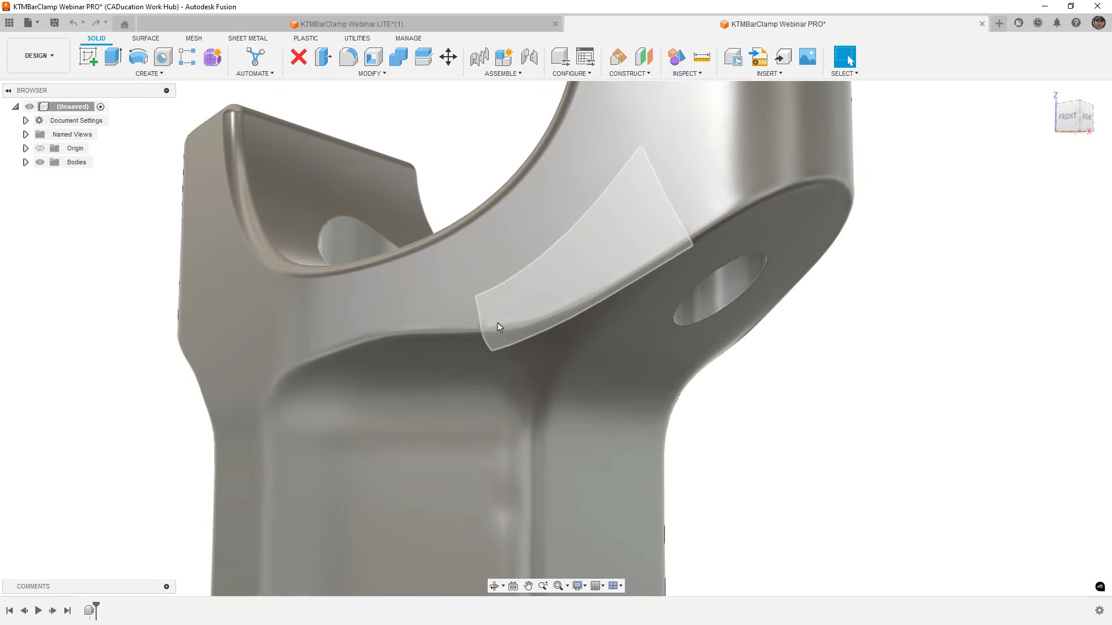
scroll(661, 319, down, 1)
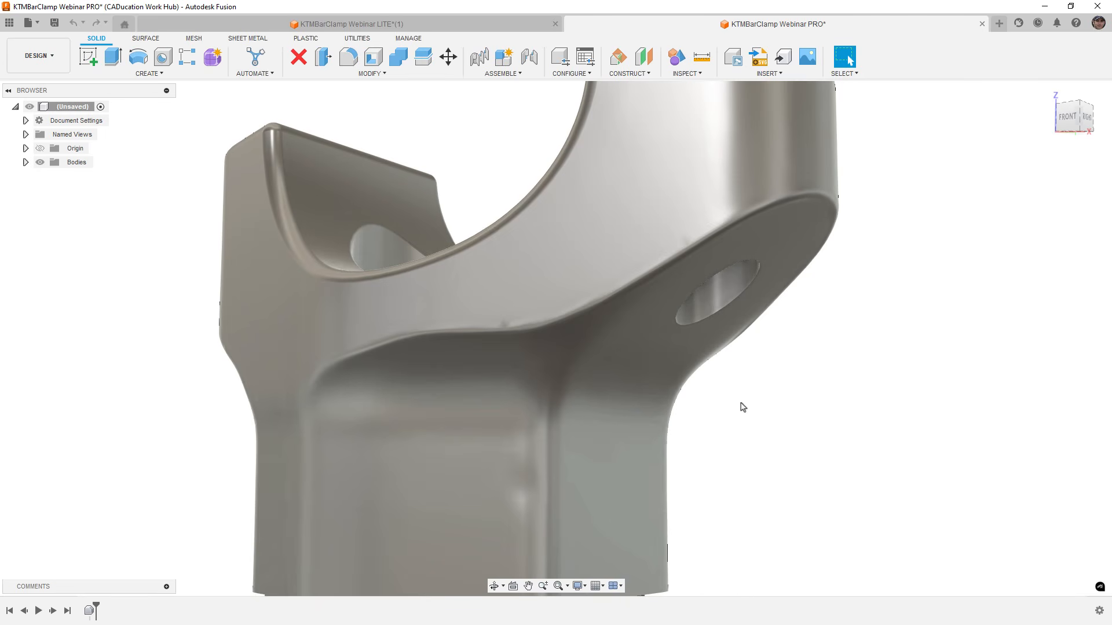
shift+middle_drag(750, 417, 718, 412)
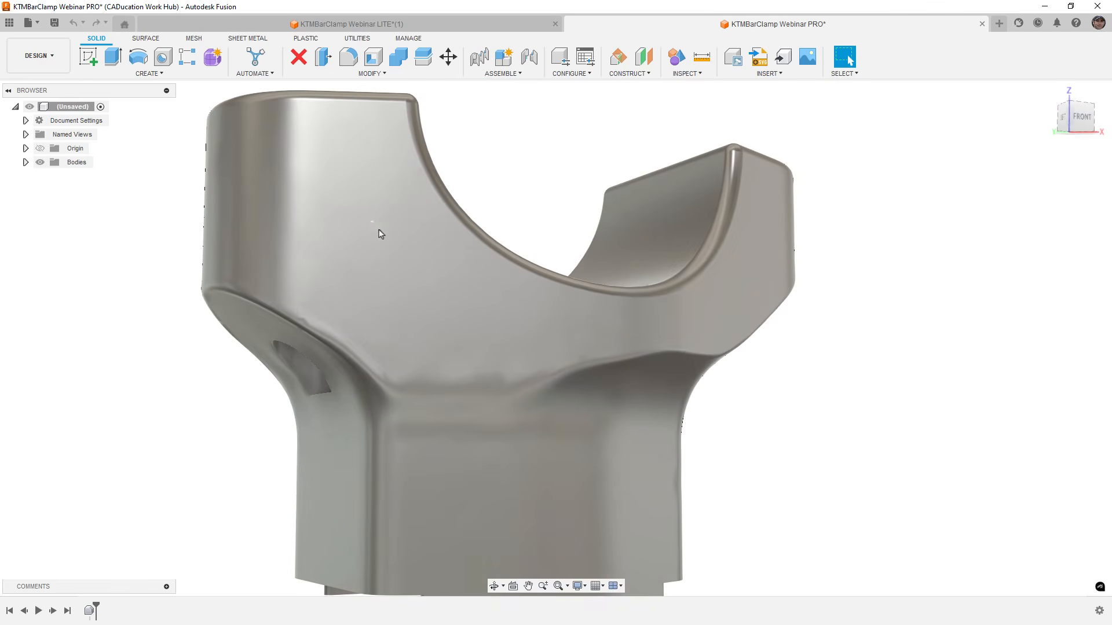
Compare the blended surfaces under the ears of the KTMBarClamp Webinar LITE and PRO models.
shift+middle_drag(380, 236, 356, 208)
click(428, 28)
shift+middle_drag(559, 317, 479, 306)
scroll(658, 232, up, 2)
shift+middle_drag(629, 303, 598, 319)
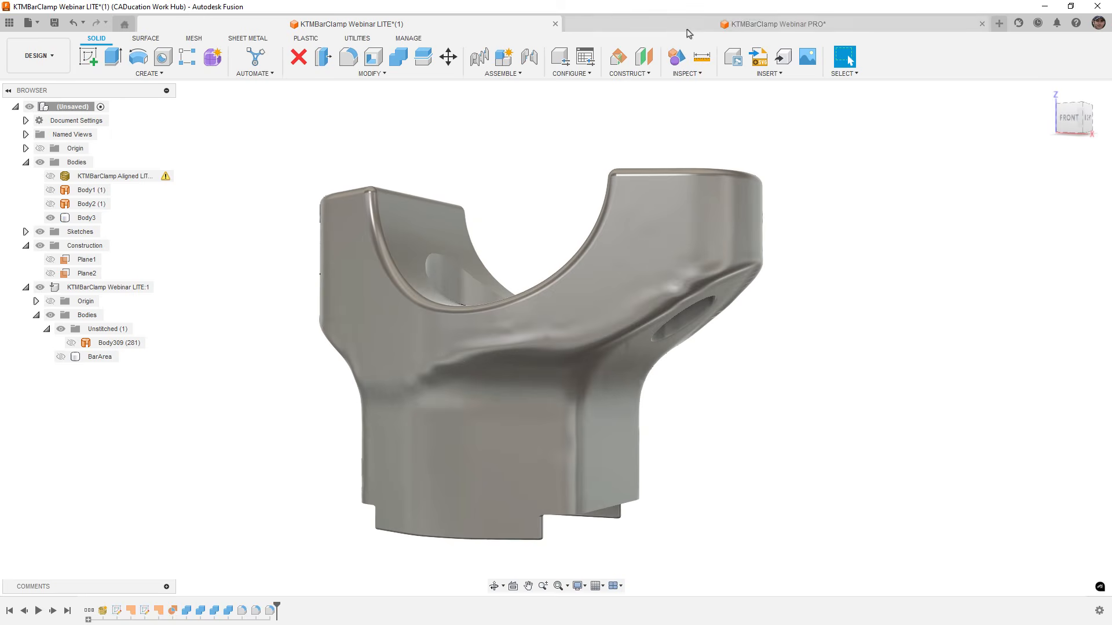
click(617, 24)
shift+middle_drag(521, 357, 550, 348)
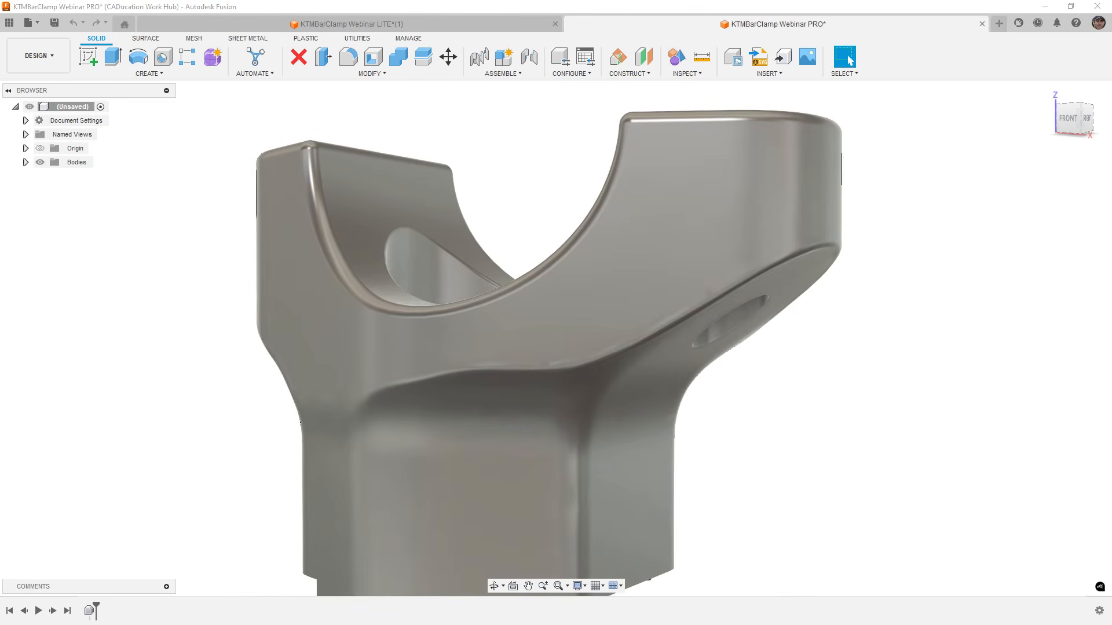
Switch to QUICKSURFACE, show only the last KTMBarClamp - 10 % mesh with the solid, and start Auto Freeform with the Feature aligned algorithm.
key(alt+Tab)
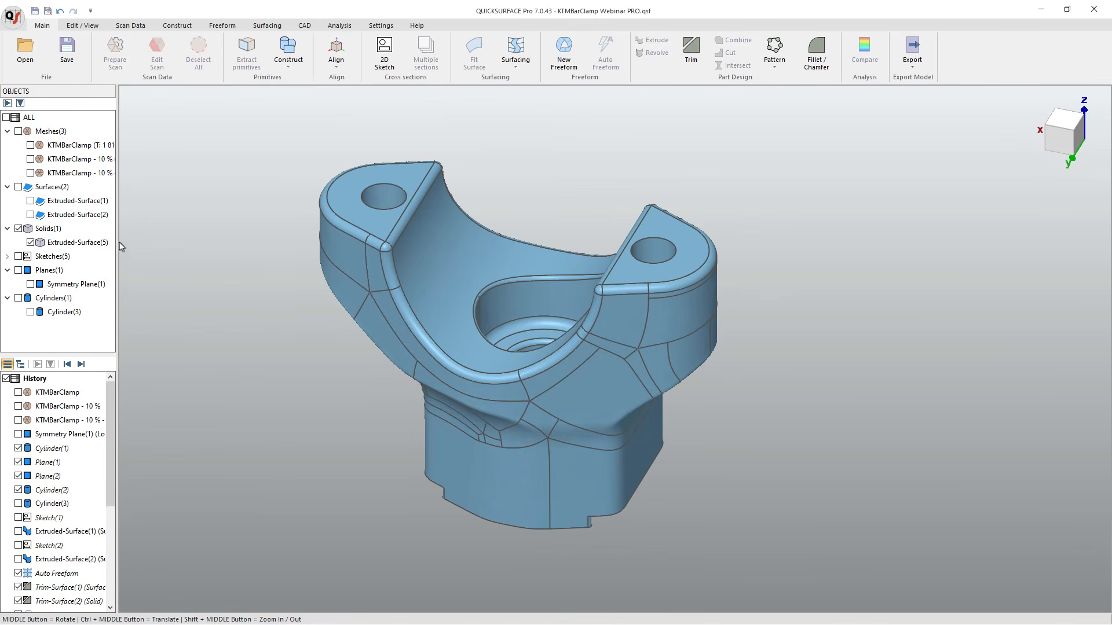
click(30, 158)
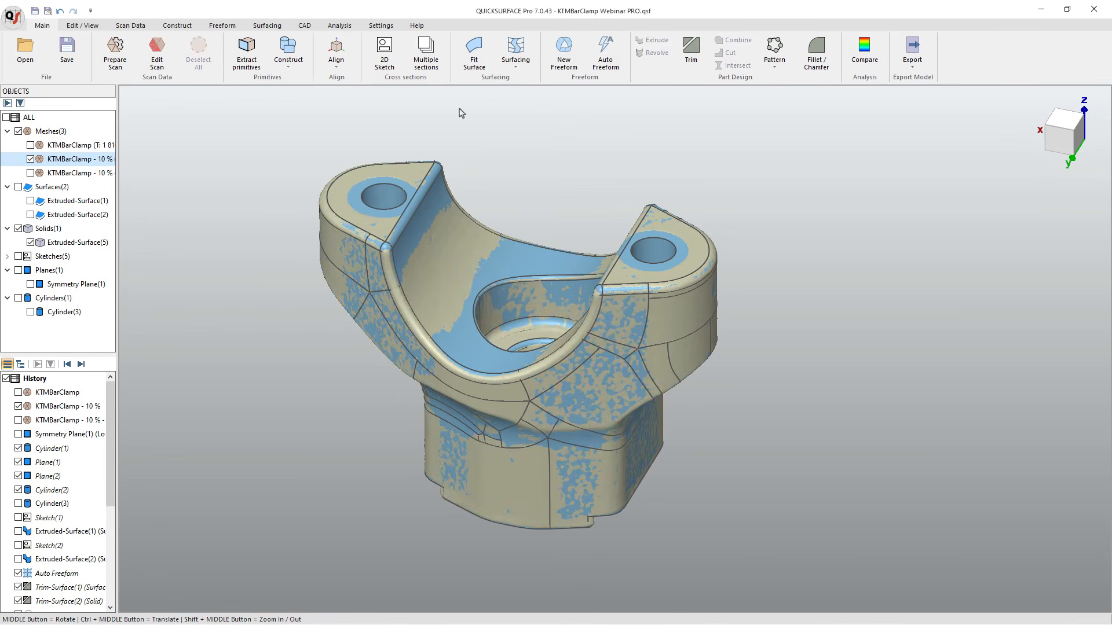
click(30, 158)
click(30, 172)
click(602, 56)
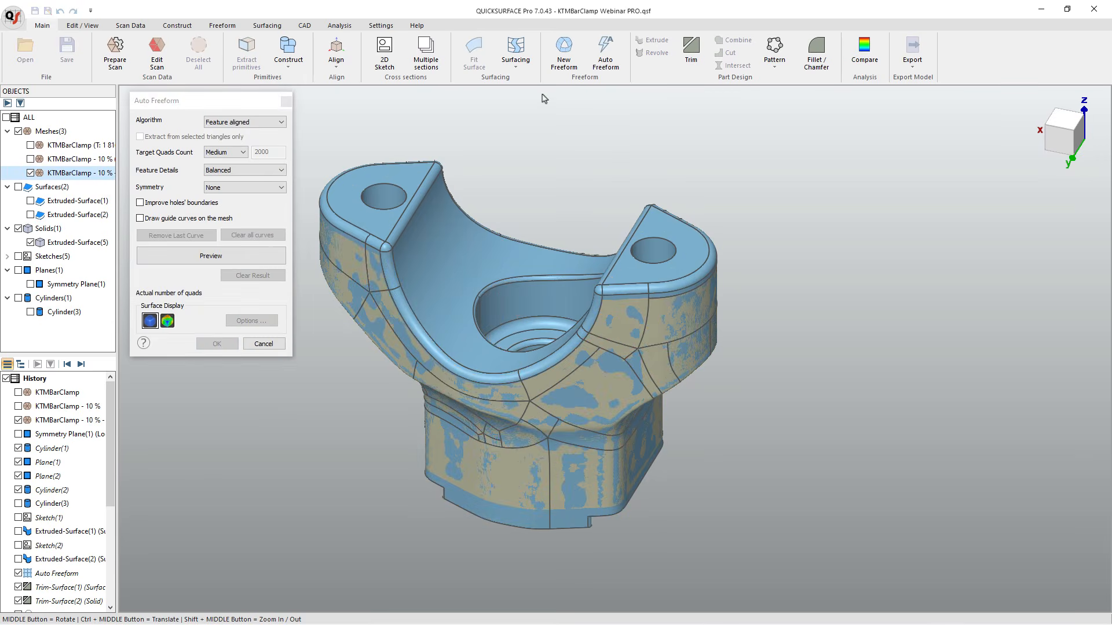
click(265, 122)
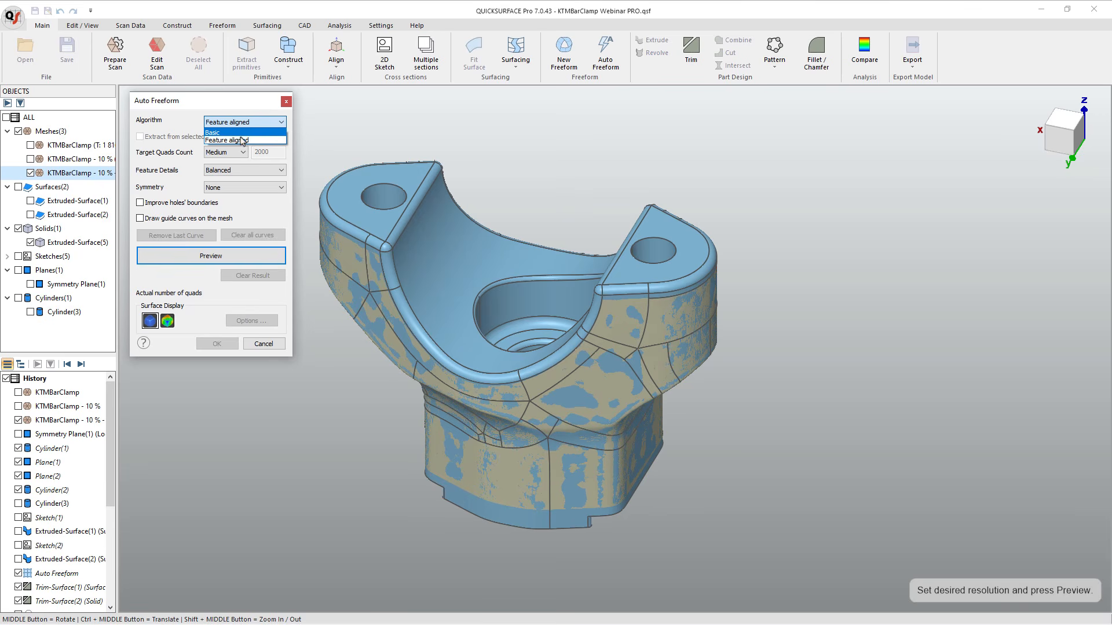
click(250, 141)
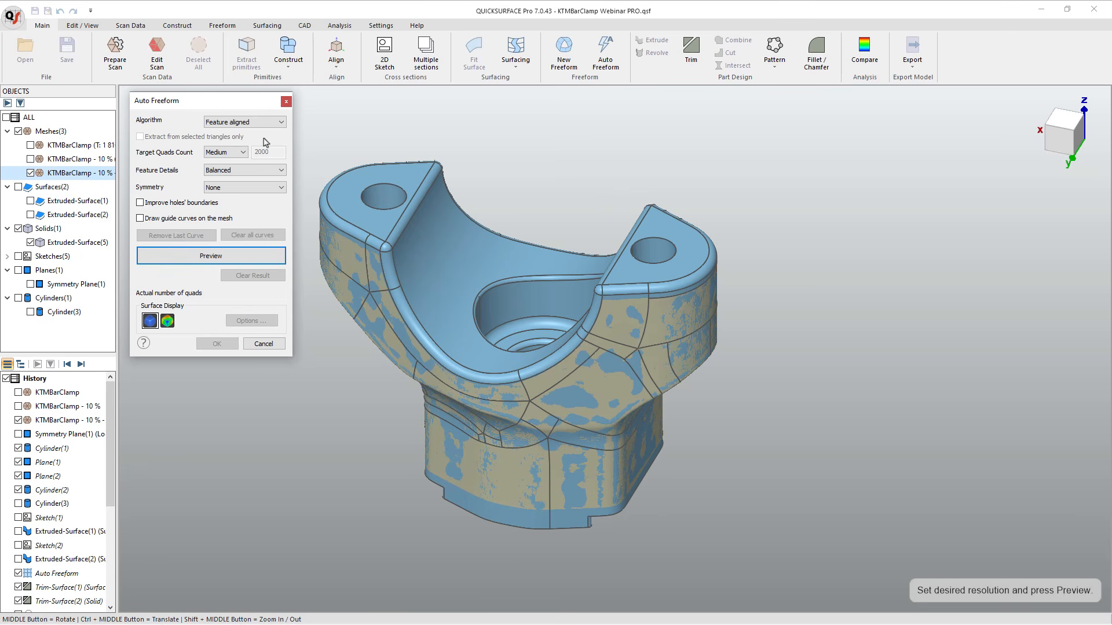
Hide the solid clamp, set the Auto Freeform symmetry to OXZ and preview the surface.
click(234, 171)
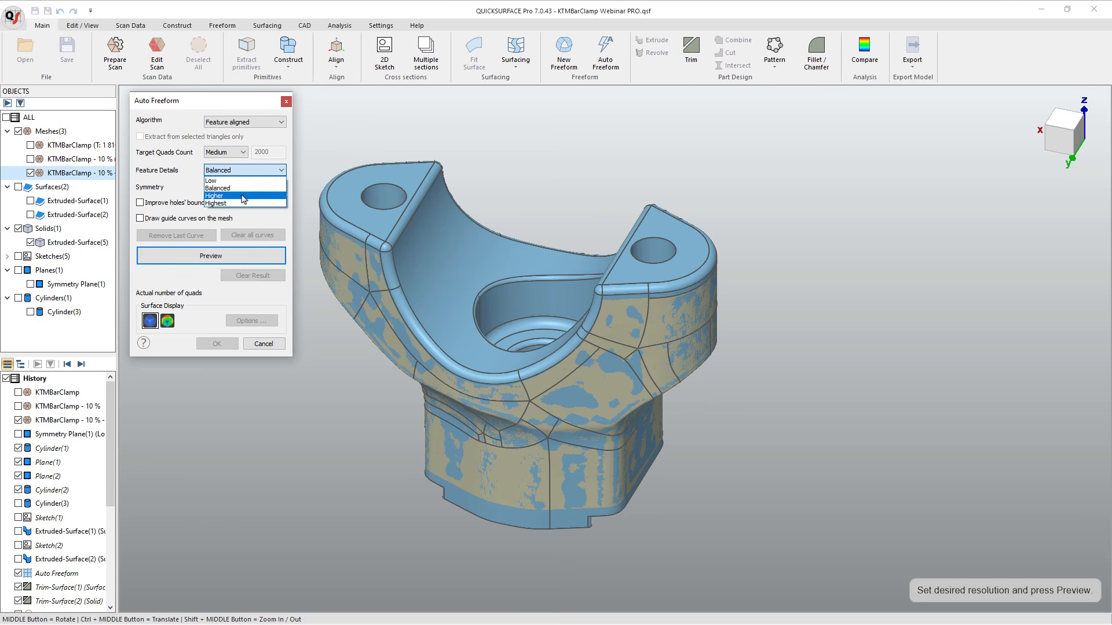
click(274, 144)
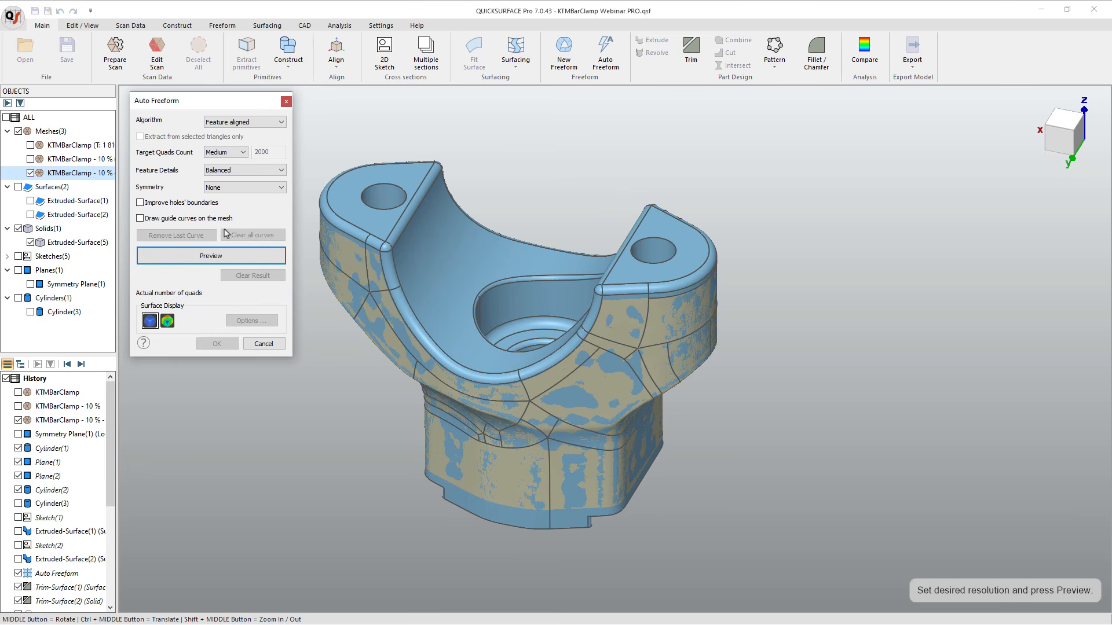
click(255, 191)
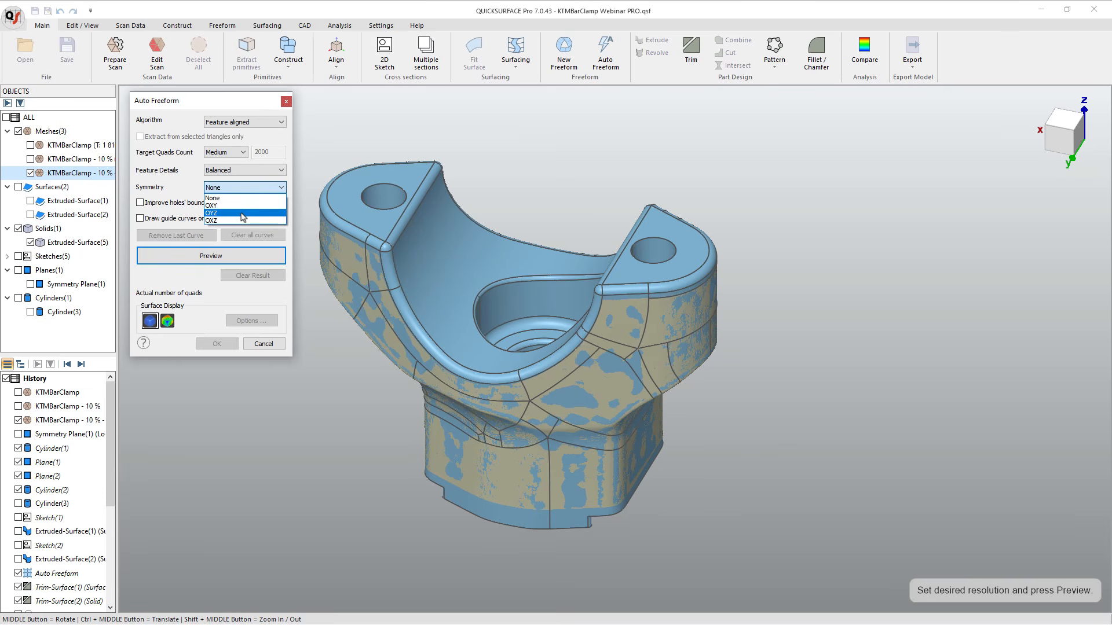
click(32, 242)
click(31, 242)
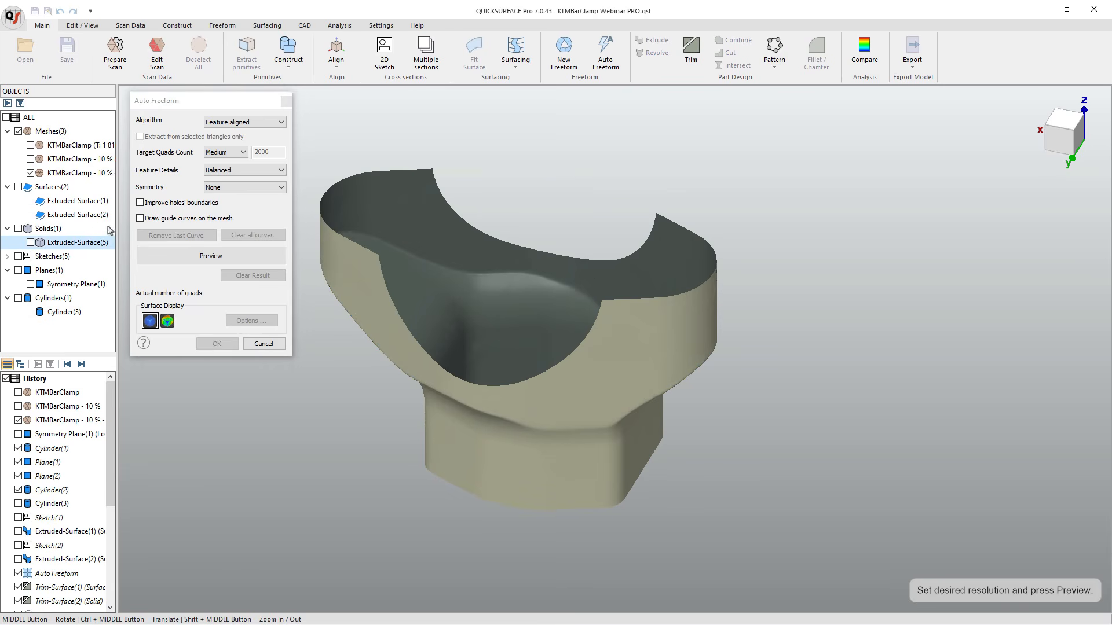
click(248, 187)
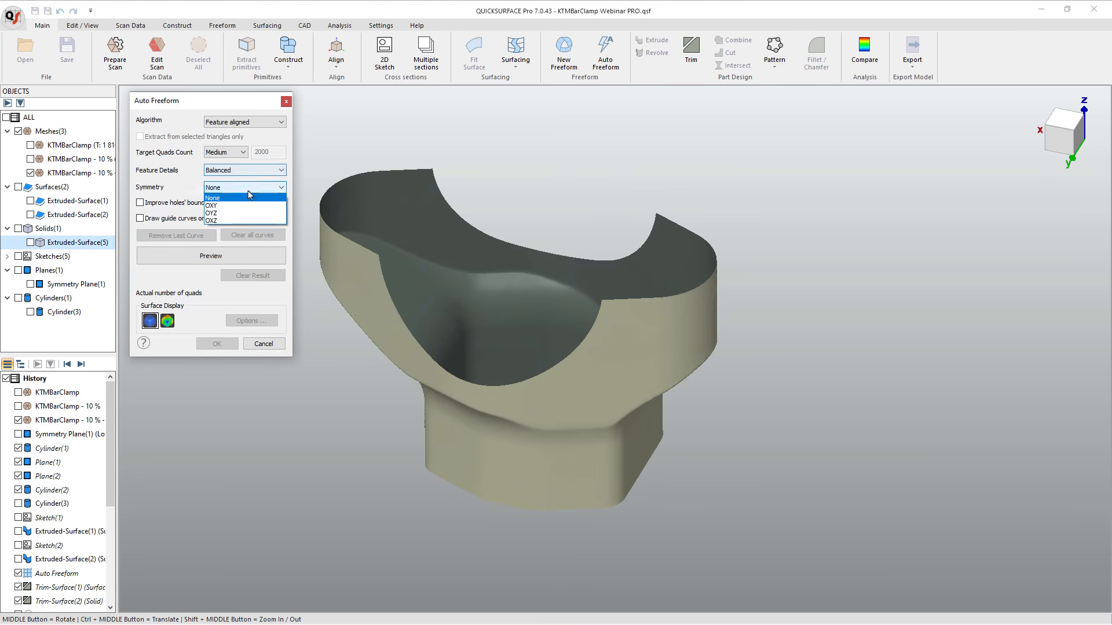
click(242, 221)
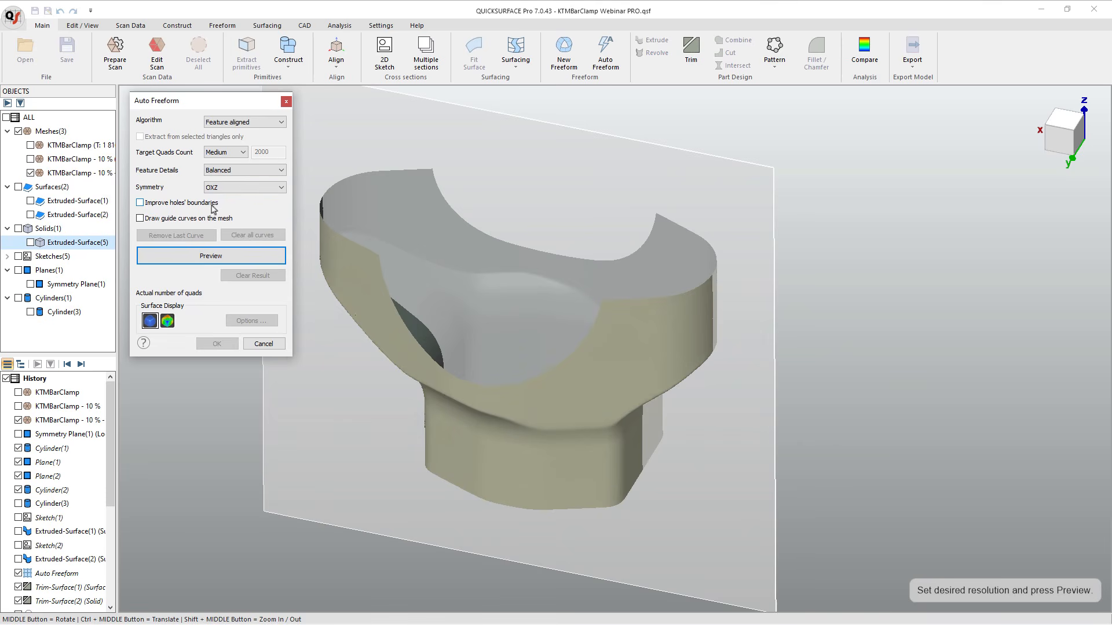
click(249, 255)
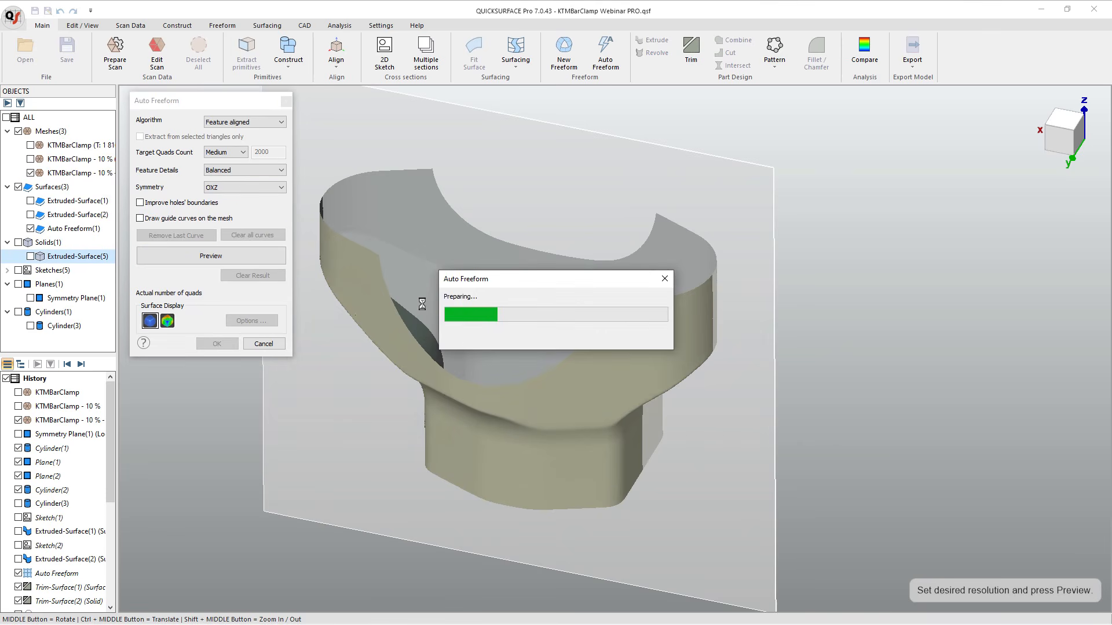
Inspect the previewed quad layout around the clamp and display its deviation colour map.
middle_drag(717, 282, 431, 368)
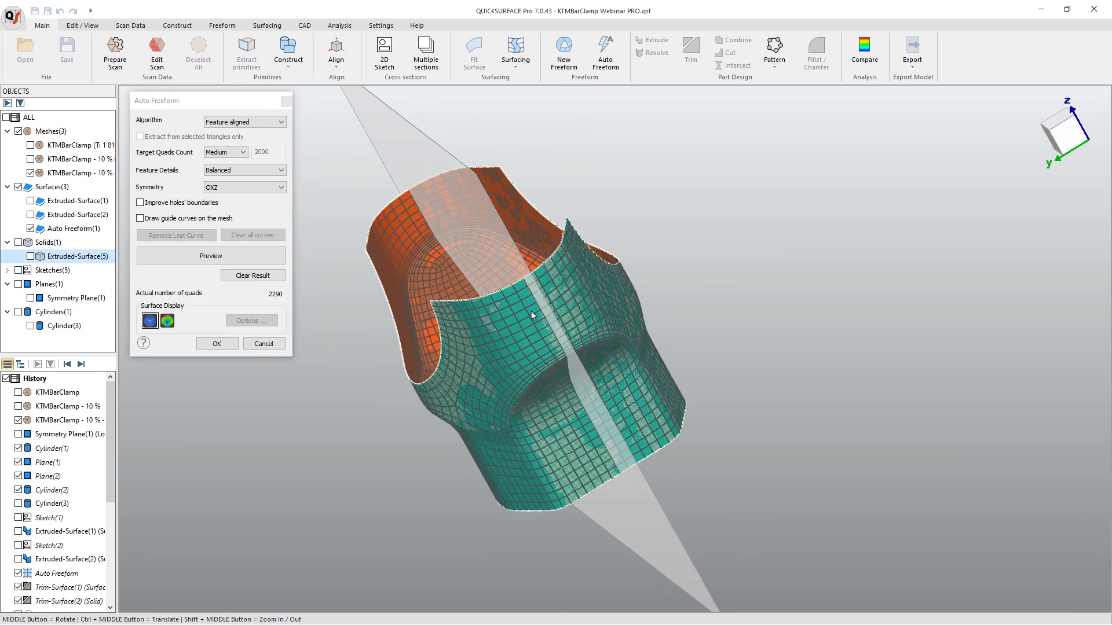
middle_drag(461, 395, 675, 307)
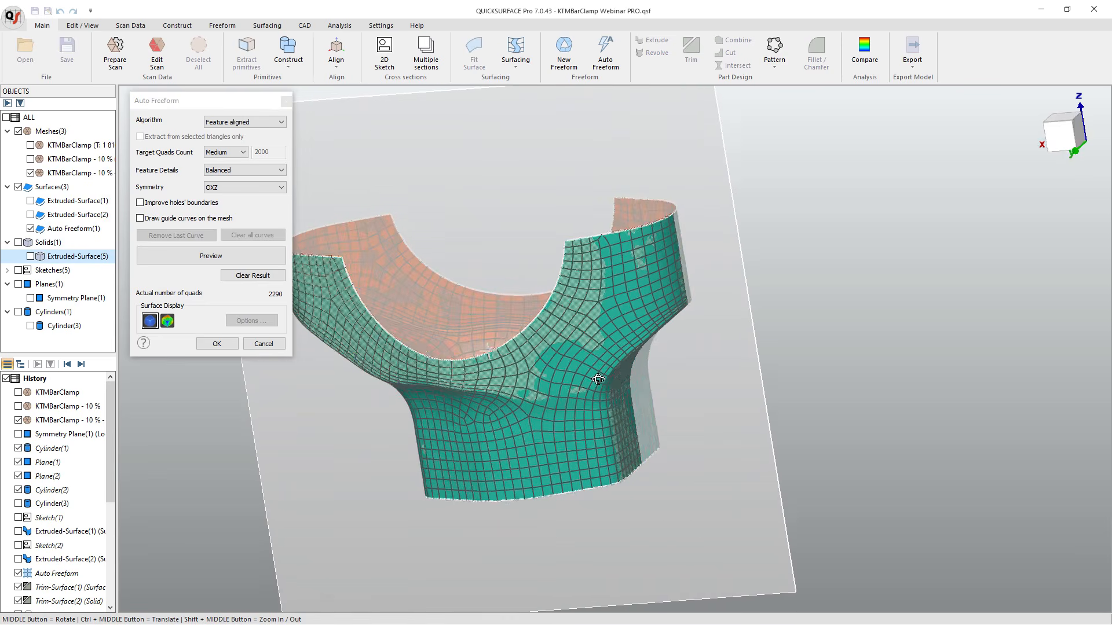
click(170, 323)
middle_drag(378, 332, 536, 308)
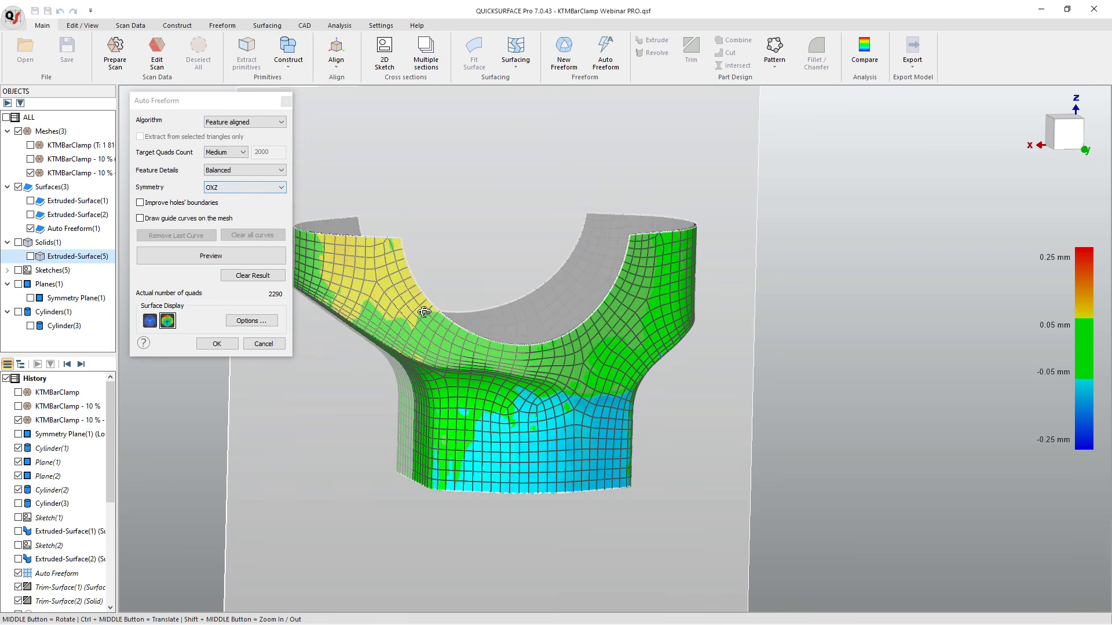
middle_drag(370, 275, 362, 246)
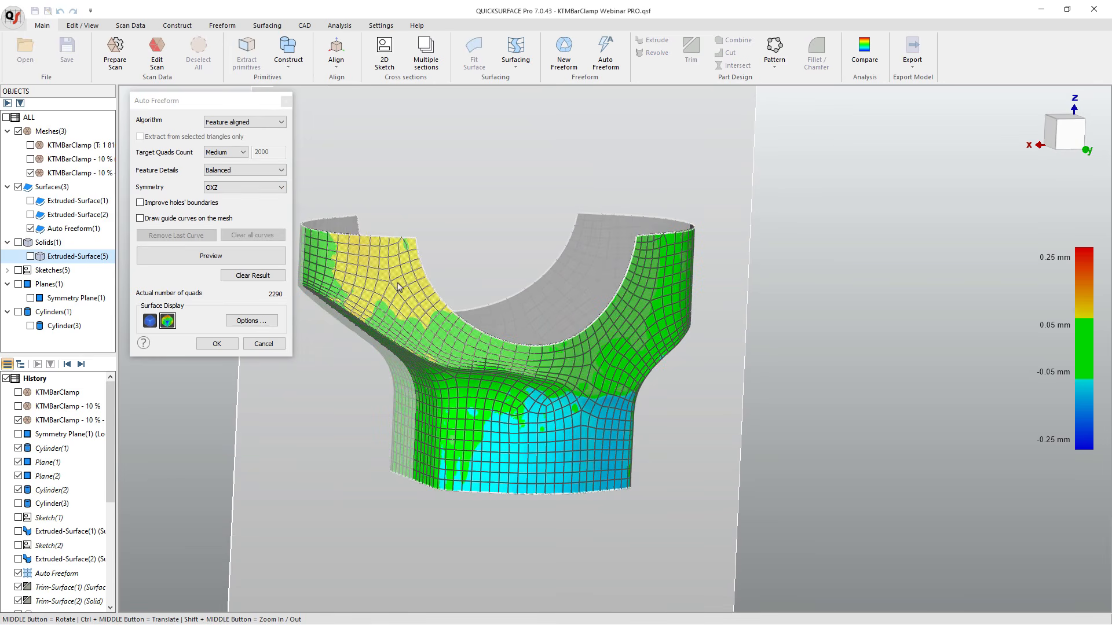
Preview the freeform again with Feature Details set to Higher, Target Quads Count set to Fine and no symmetry.
click(226, 172)
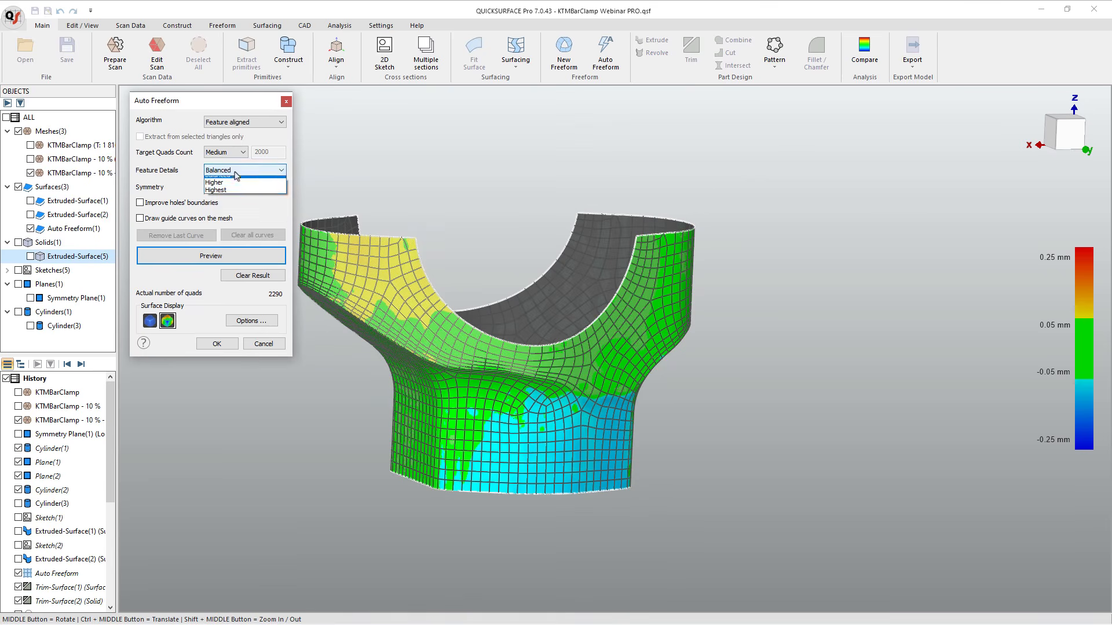
click(231, 197)
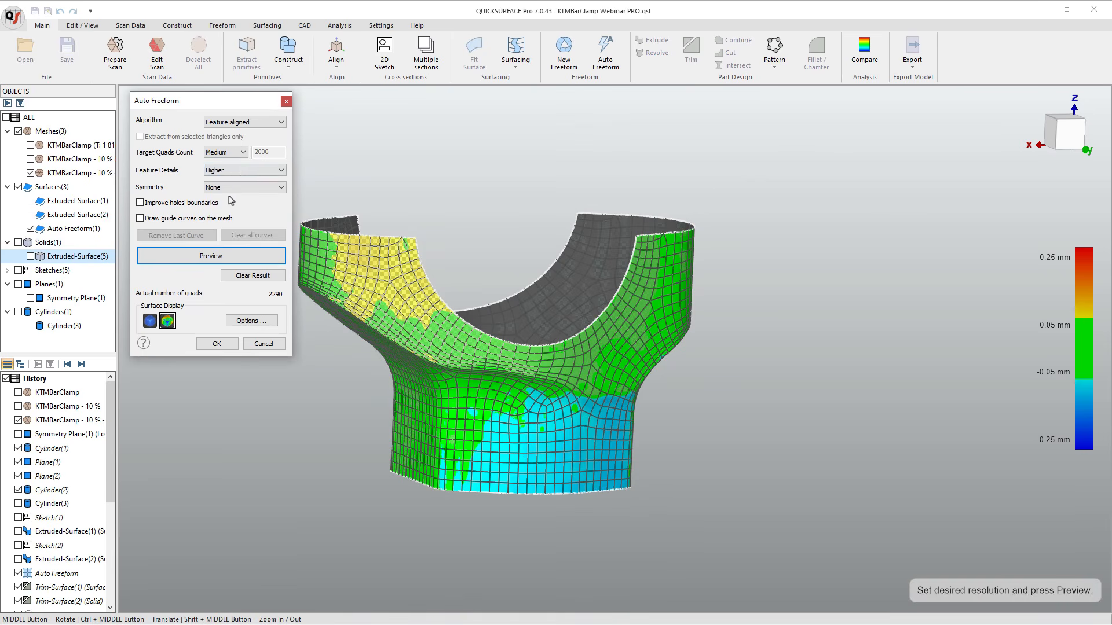
click(238, 155)
click(227, 180)
click(224, 255)
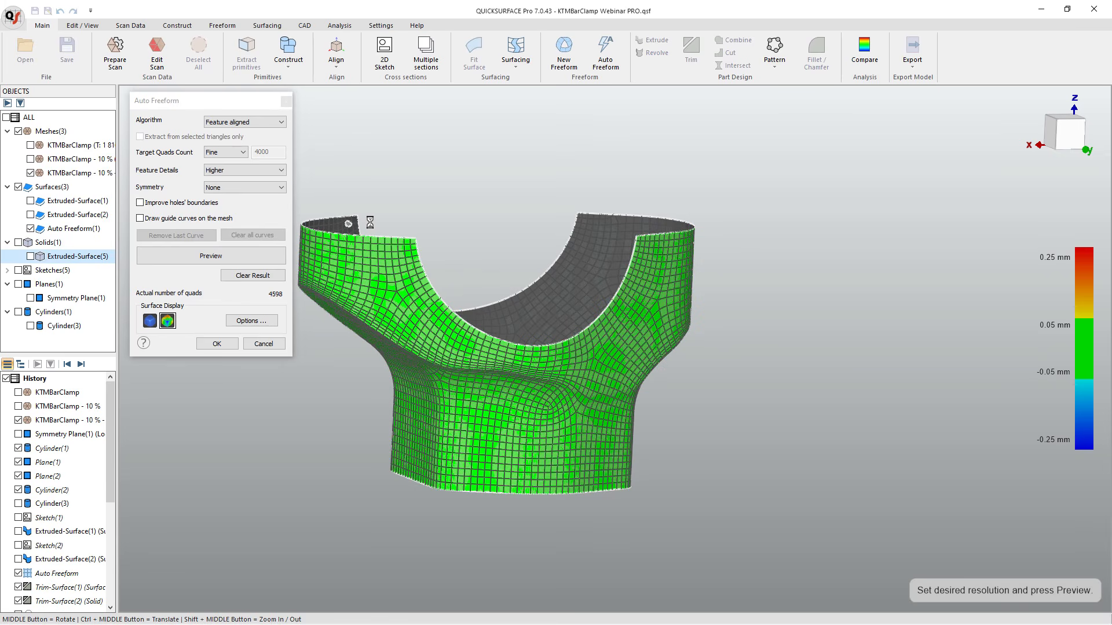
Check the fine freeform's deviation colours from several sides and accept the Auto Freeform surface.
middle_drag(550, 336, 669, 403)
middle_drag(547, 277, 564, 220)
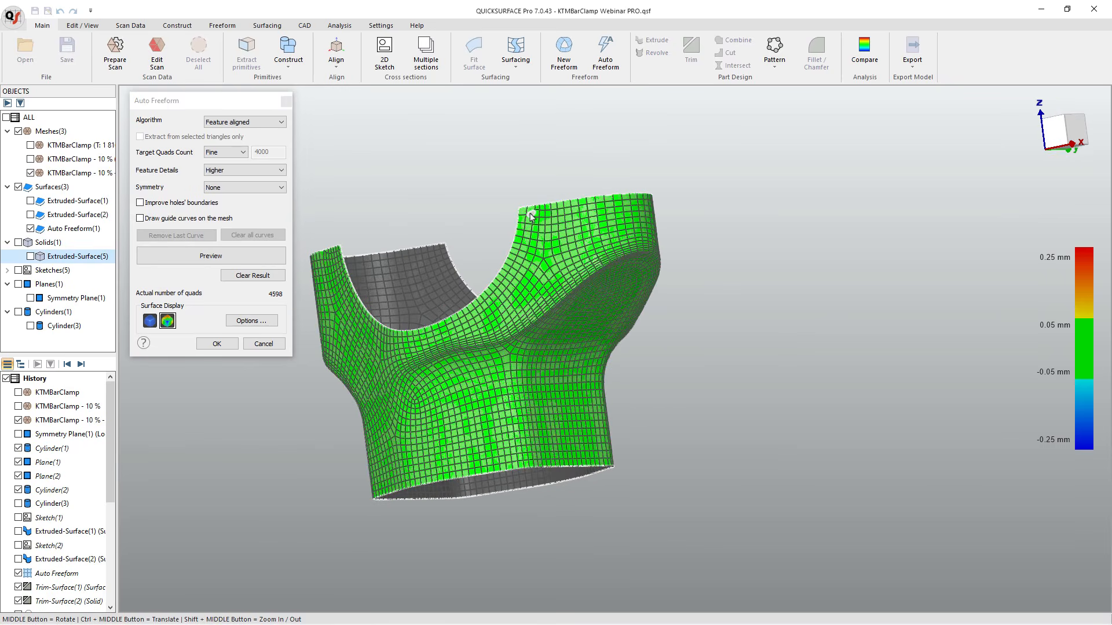
middle_drag(512, 245, 758, 298)
ctrl+middle_drag(564, 385, 738, 351)
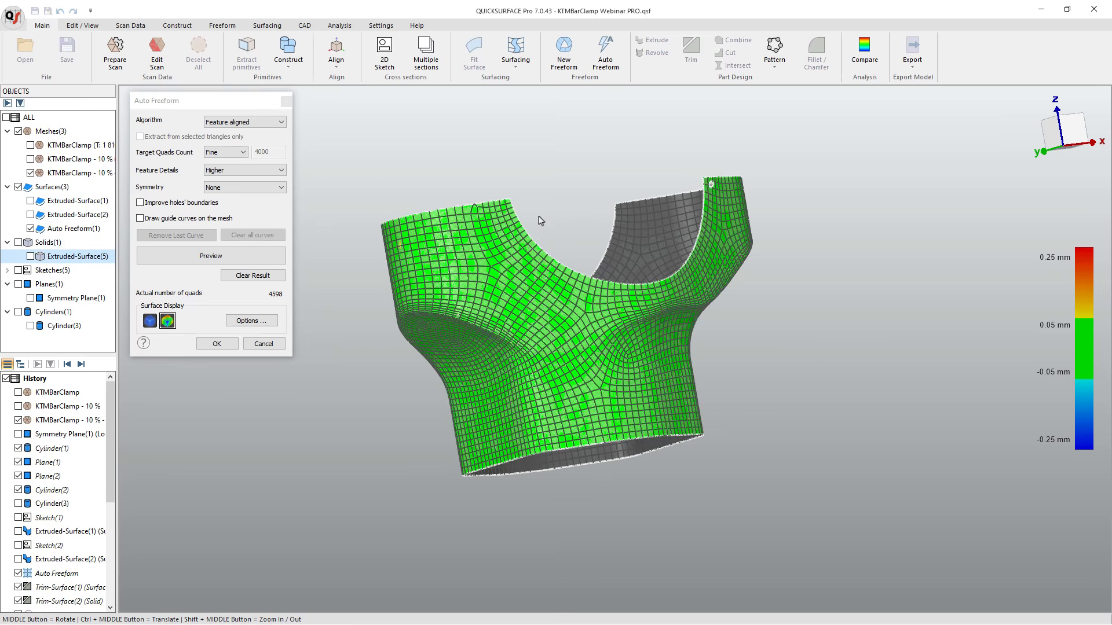
click(217, 344)
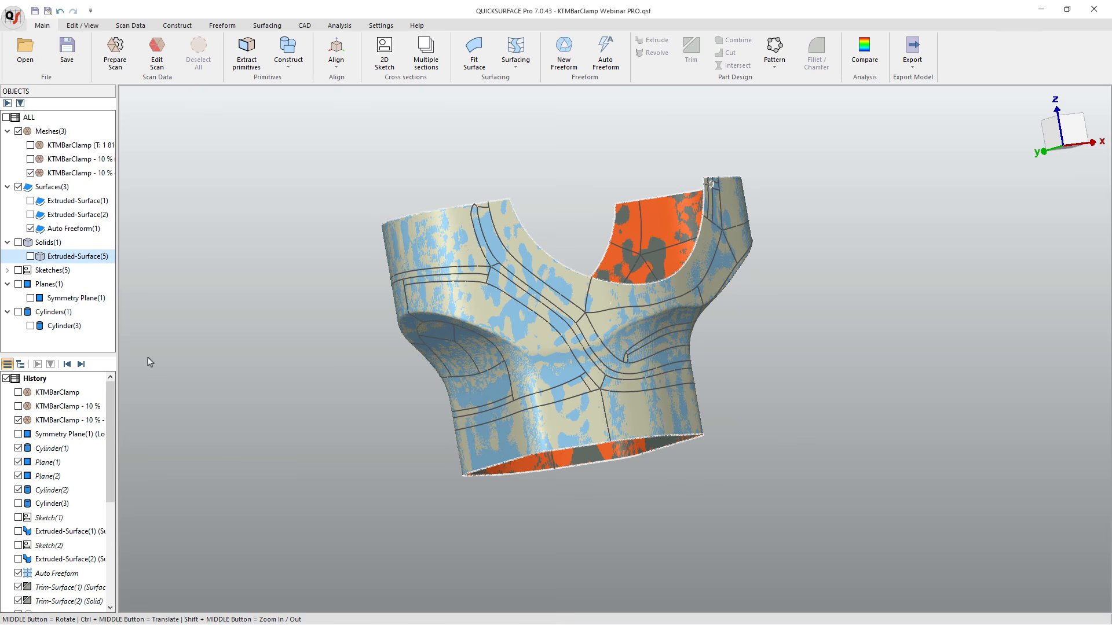
Hide the scan mesh and the new Auto Freeform surface, and display the finished solid clamp for inspection.
click(31, 173)
middle_drag(428, 368, 772, 346)
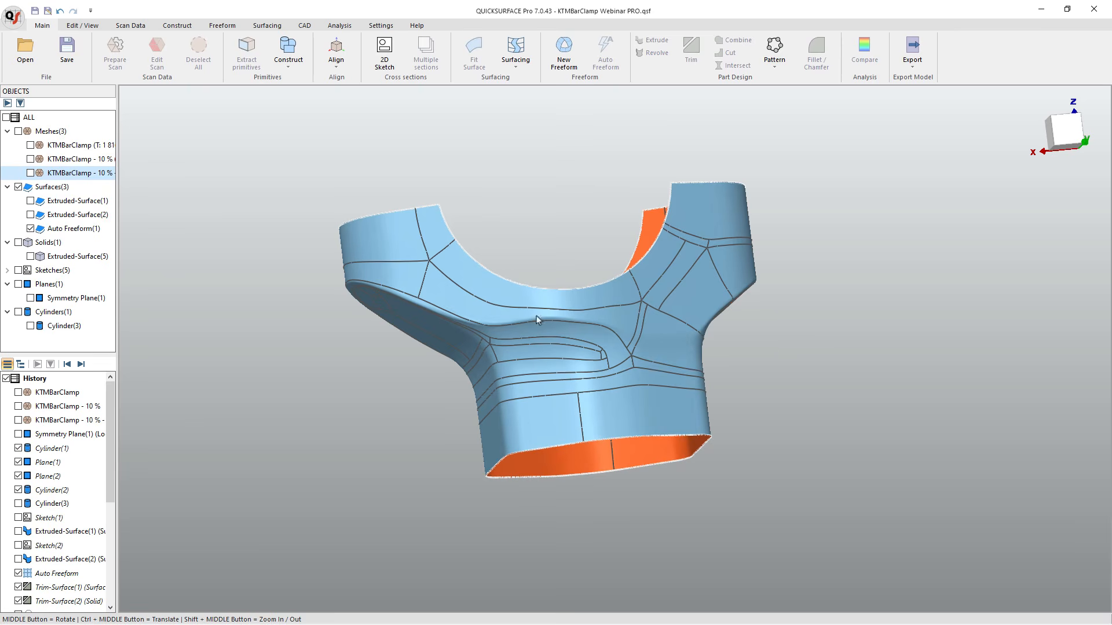
click(31, 257)
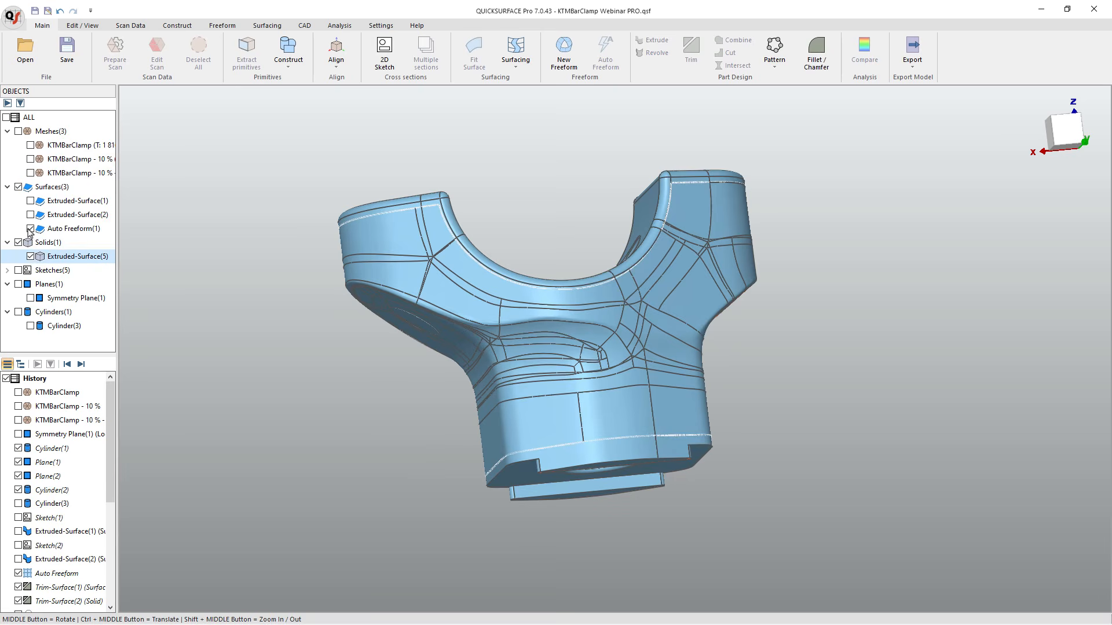
click(31, 229)
middle_drag(629, 495, 682, 449)
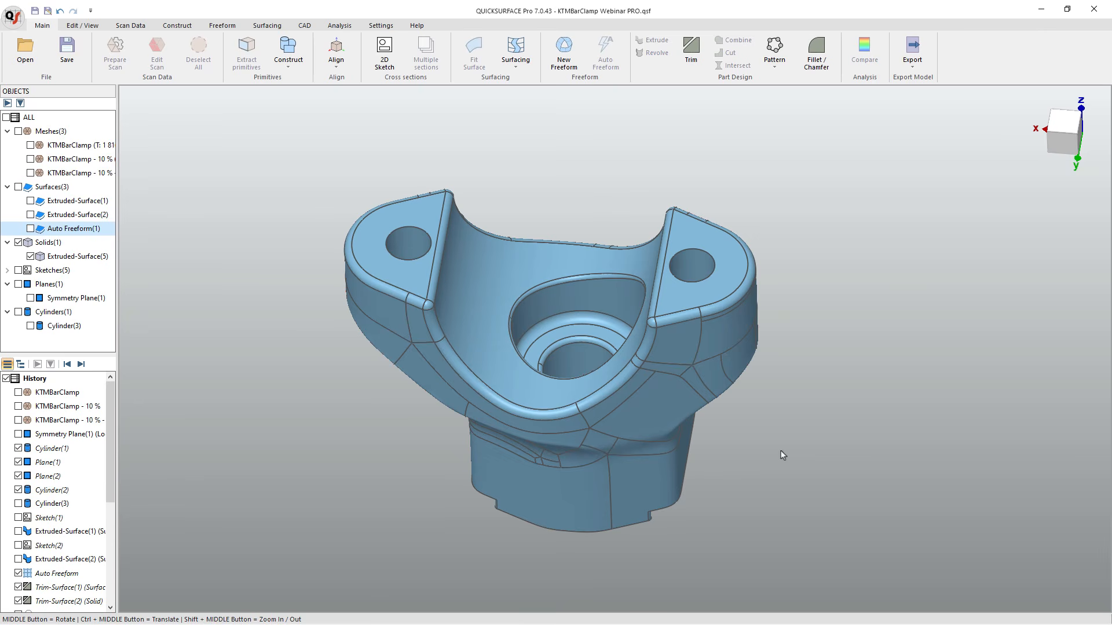
middle_drag(617, 510, 617, 492)
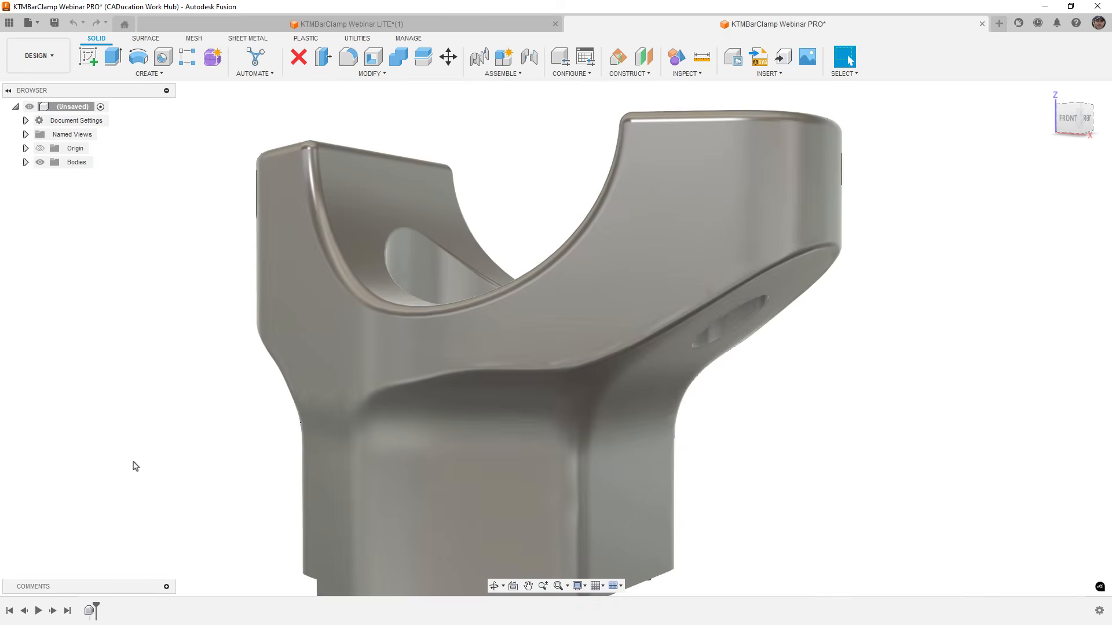
Switch to Autodesk Fusion and compare the PRO clamp, with its edges displayed, against the LITE clamp from above.
middle_drag(263, 440, 315, 462)
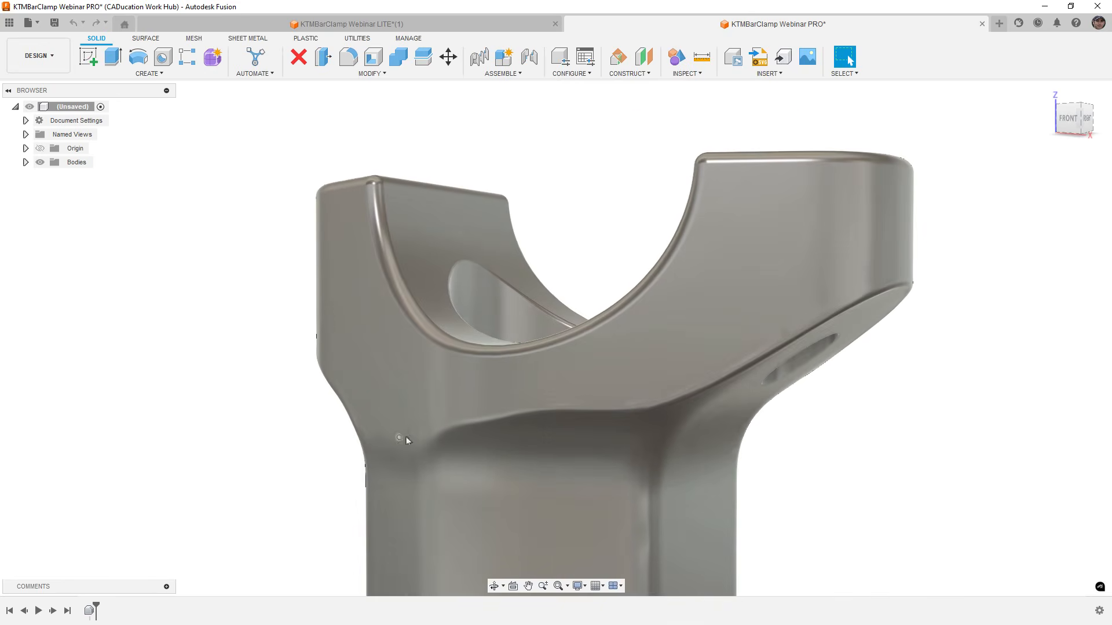
shift+middle_drag(616, 392, 585, 375)
scroll(585, 375, down, 2)
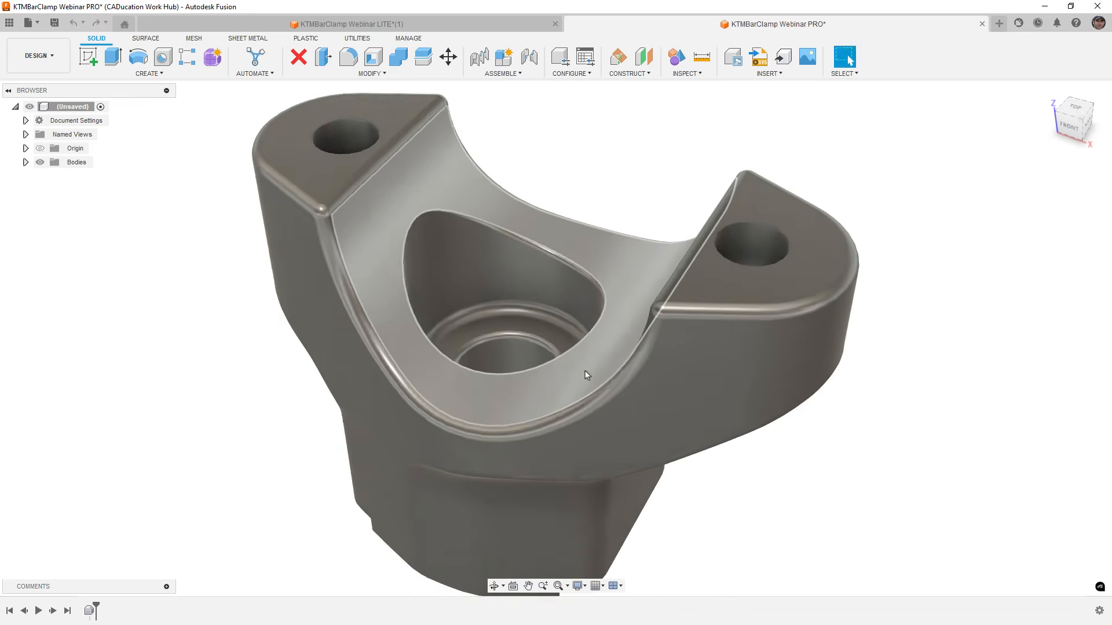
shift+middle_drag(666, 411, 697, 422)
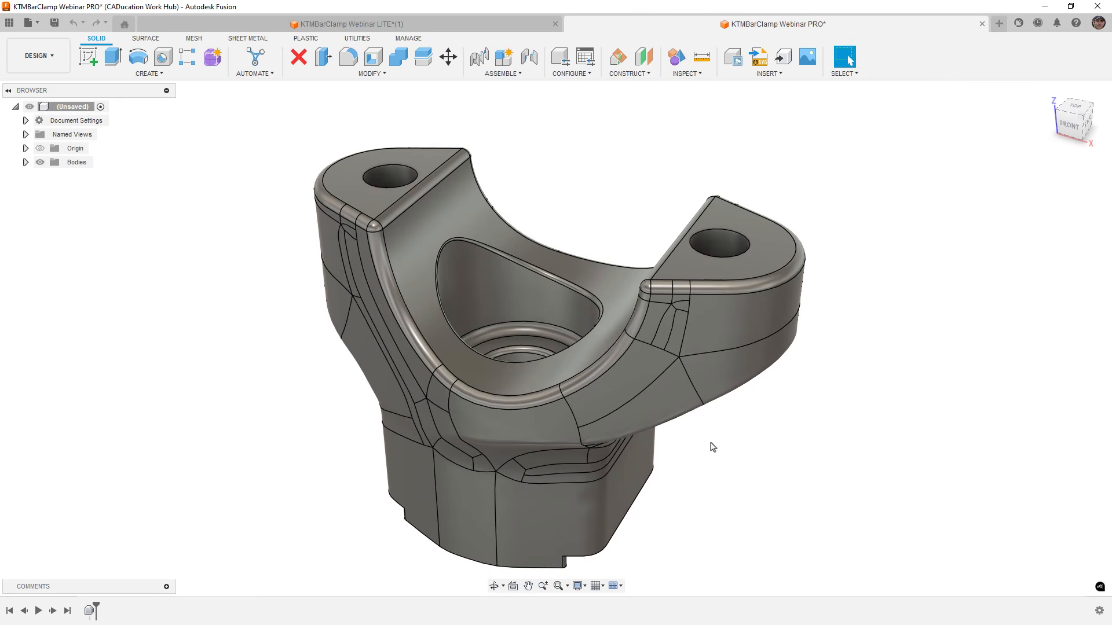
key(ctrl+Tab)
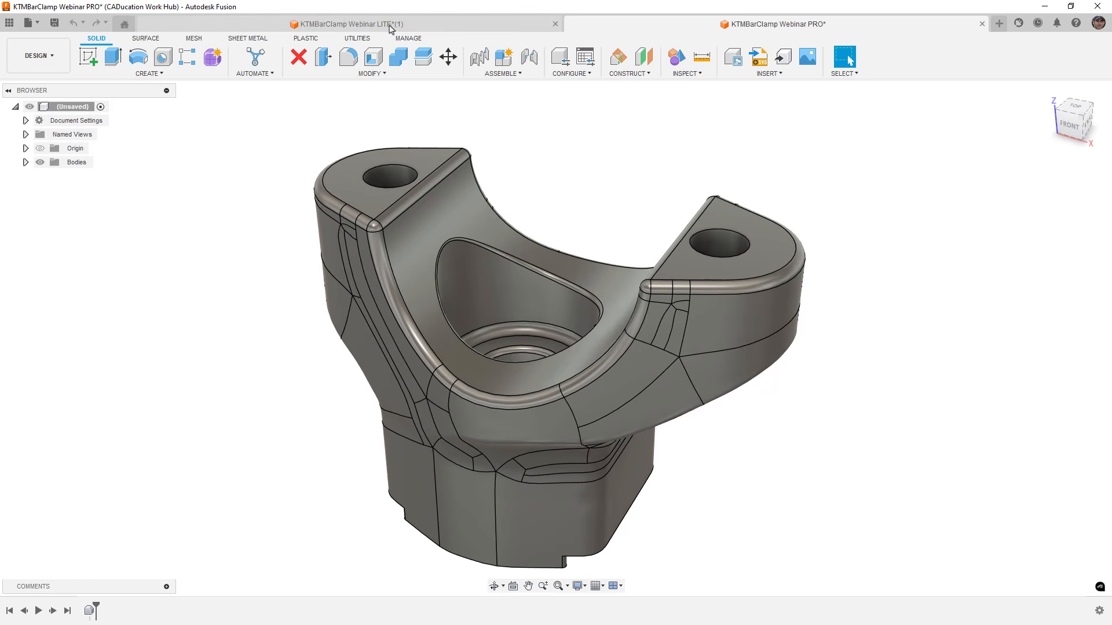
mouse_move(723, 433)
shift+middle_down()
mouse_move(705, 410)
mouse_move(641, 410)
mouse_move(576, 385)
mouse_move(543, 414)
mouse_move(578, 397)
mouse_move(728, 433)
shift+middle_up()
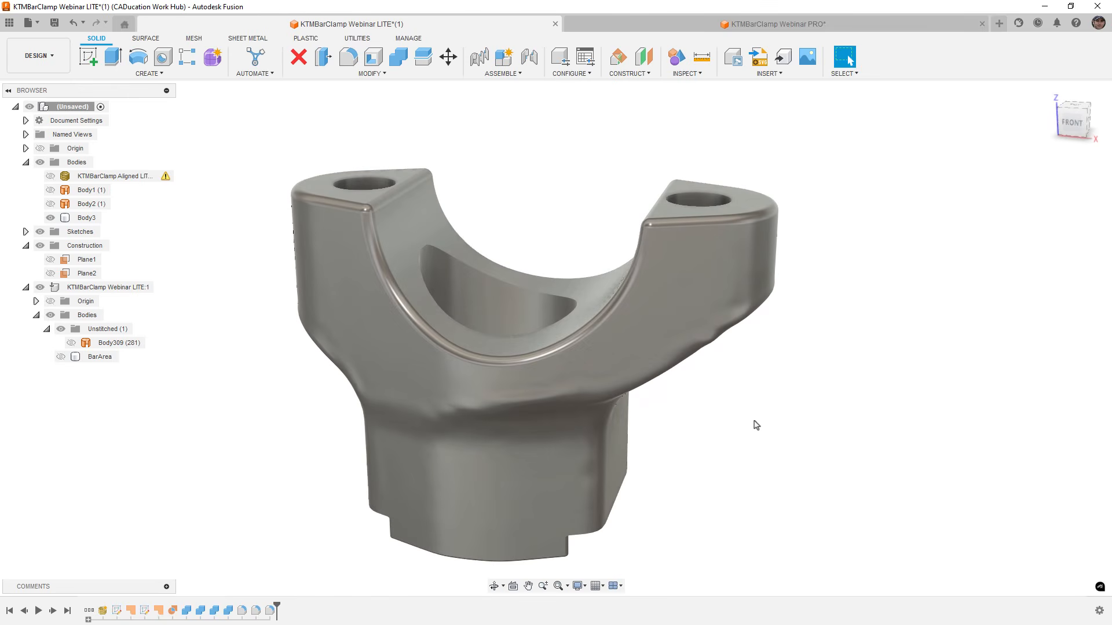